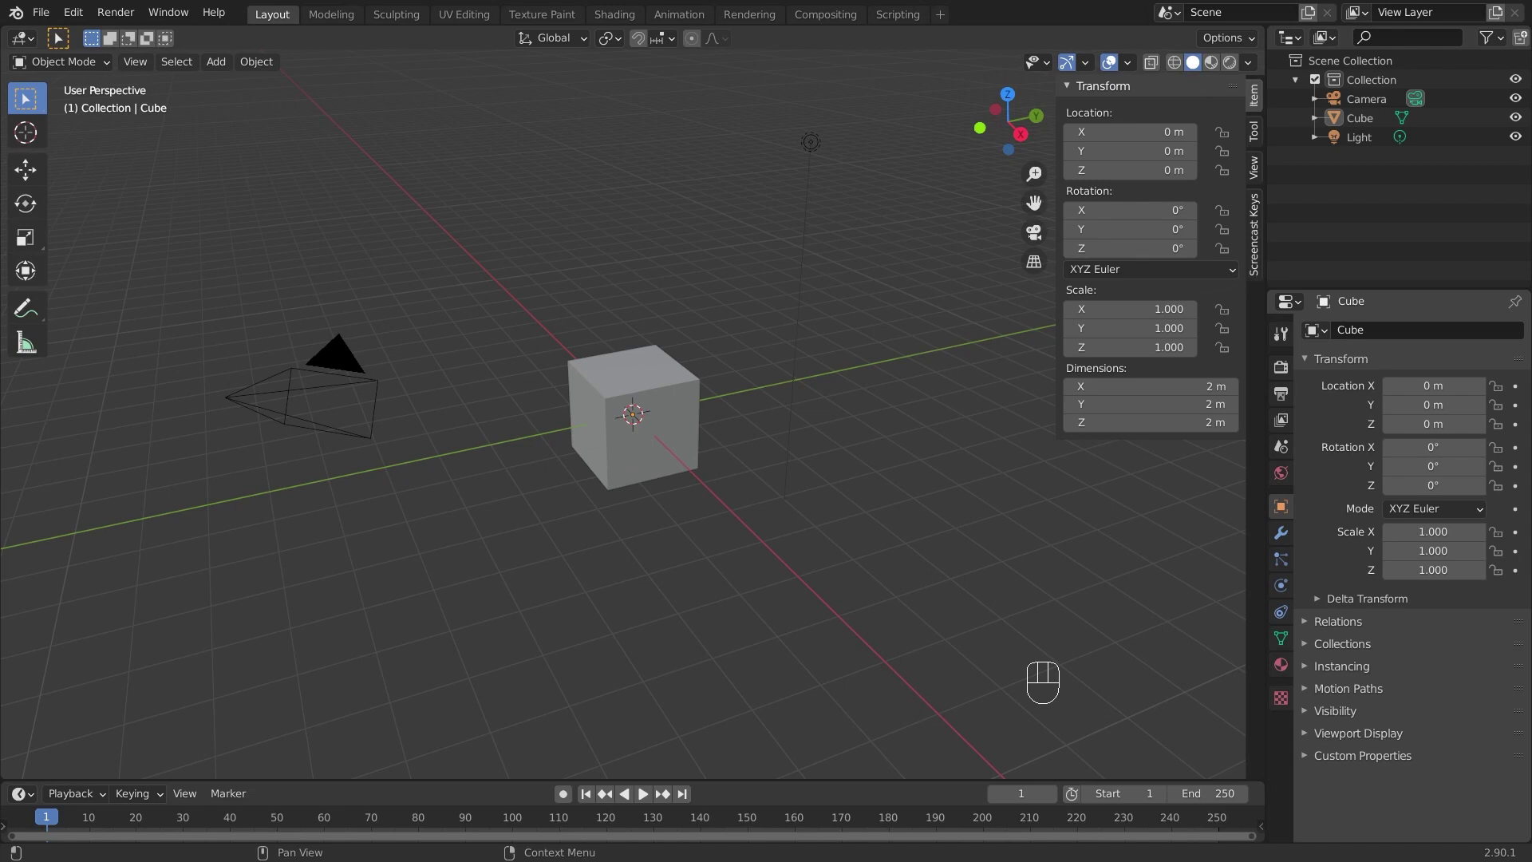
Step: Delete the default cube, camera and light, and add a UV sphere mesh
drag(193, 97, 981, 584)
key(Delete)
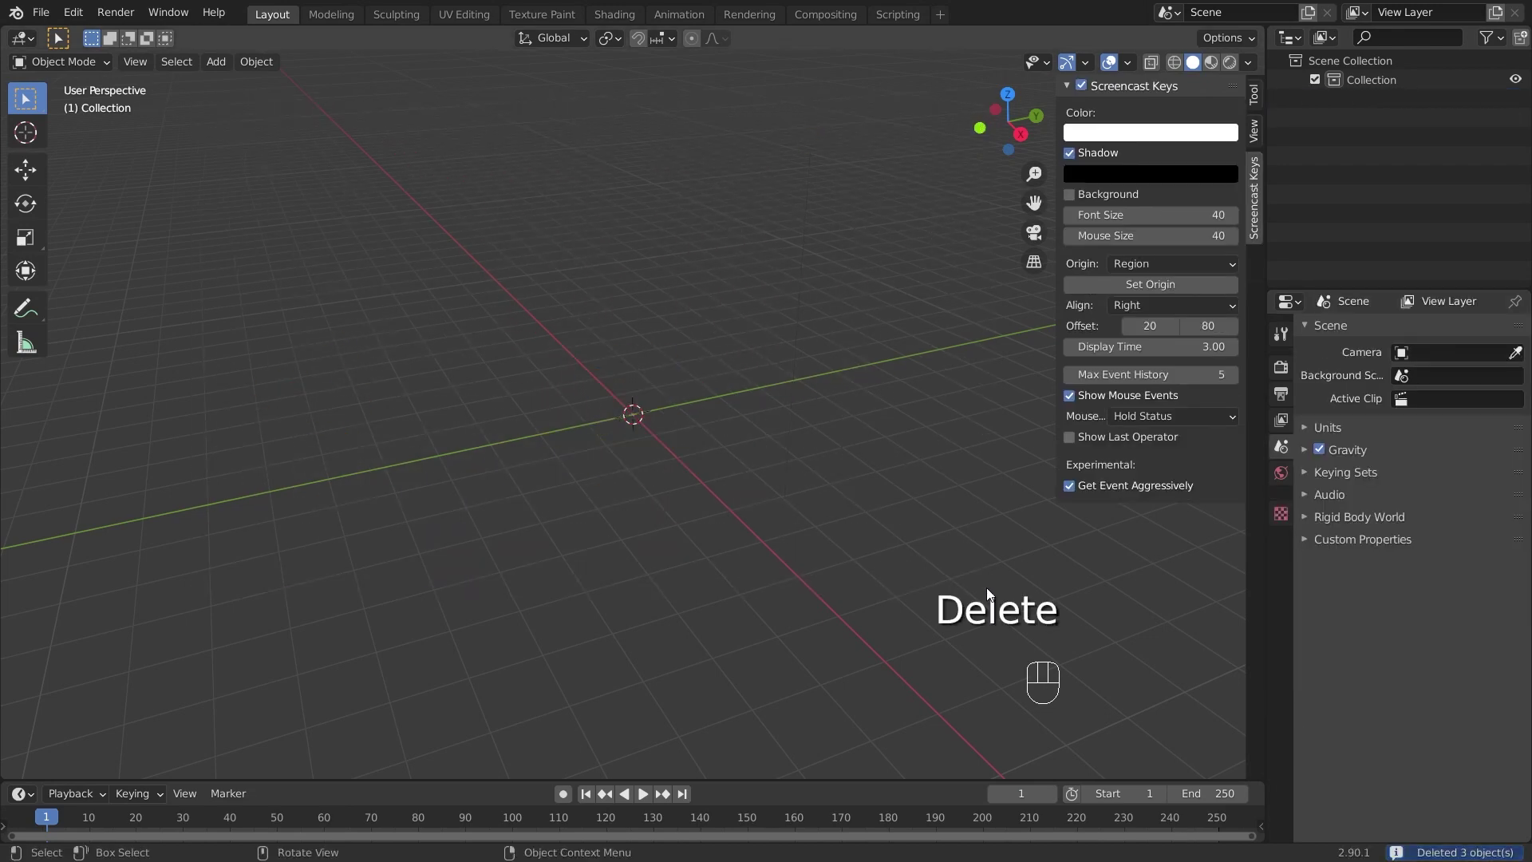
key(shift+a)
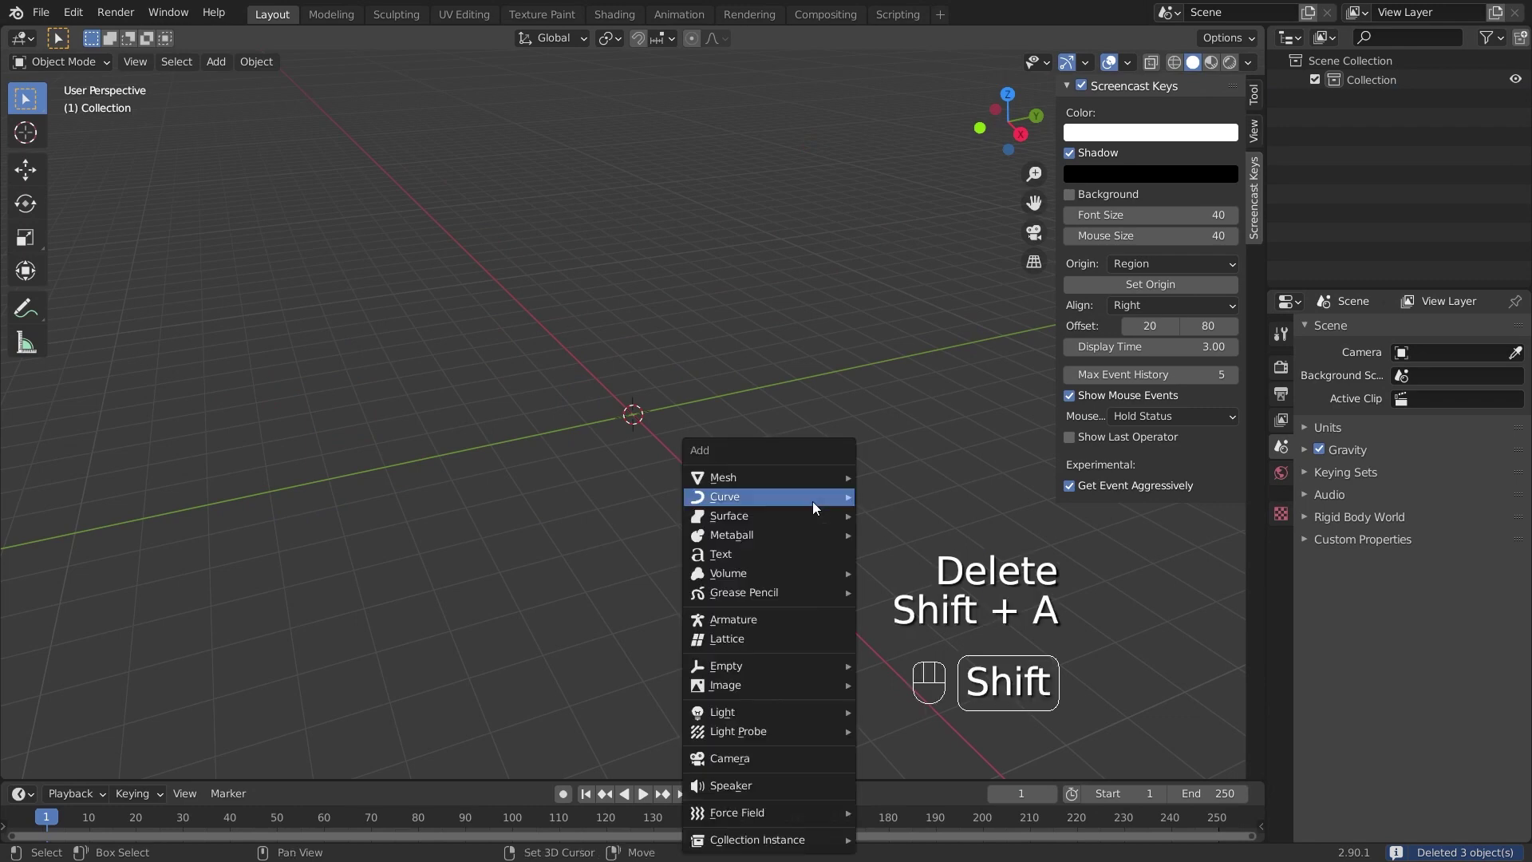
mouse_move(814, 506)
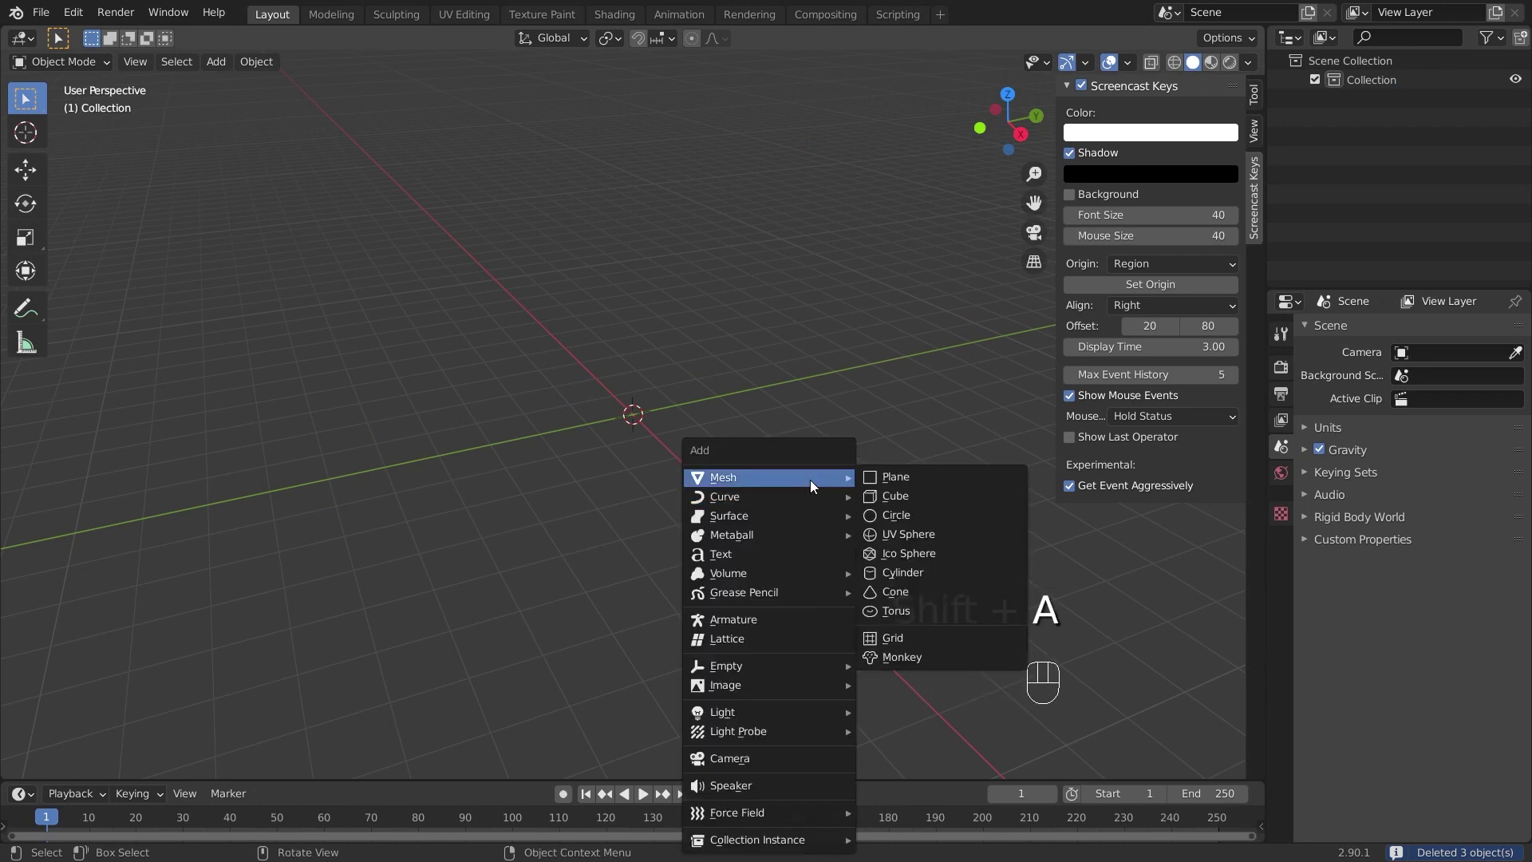
click(923, 536)
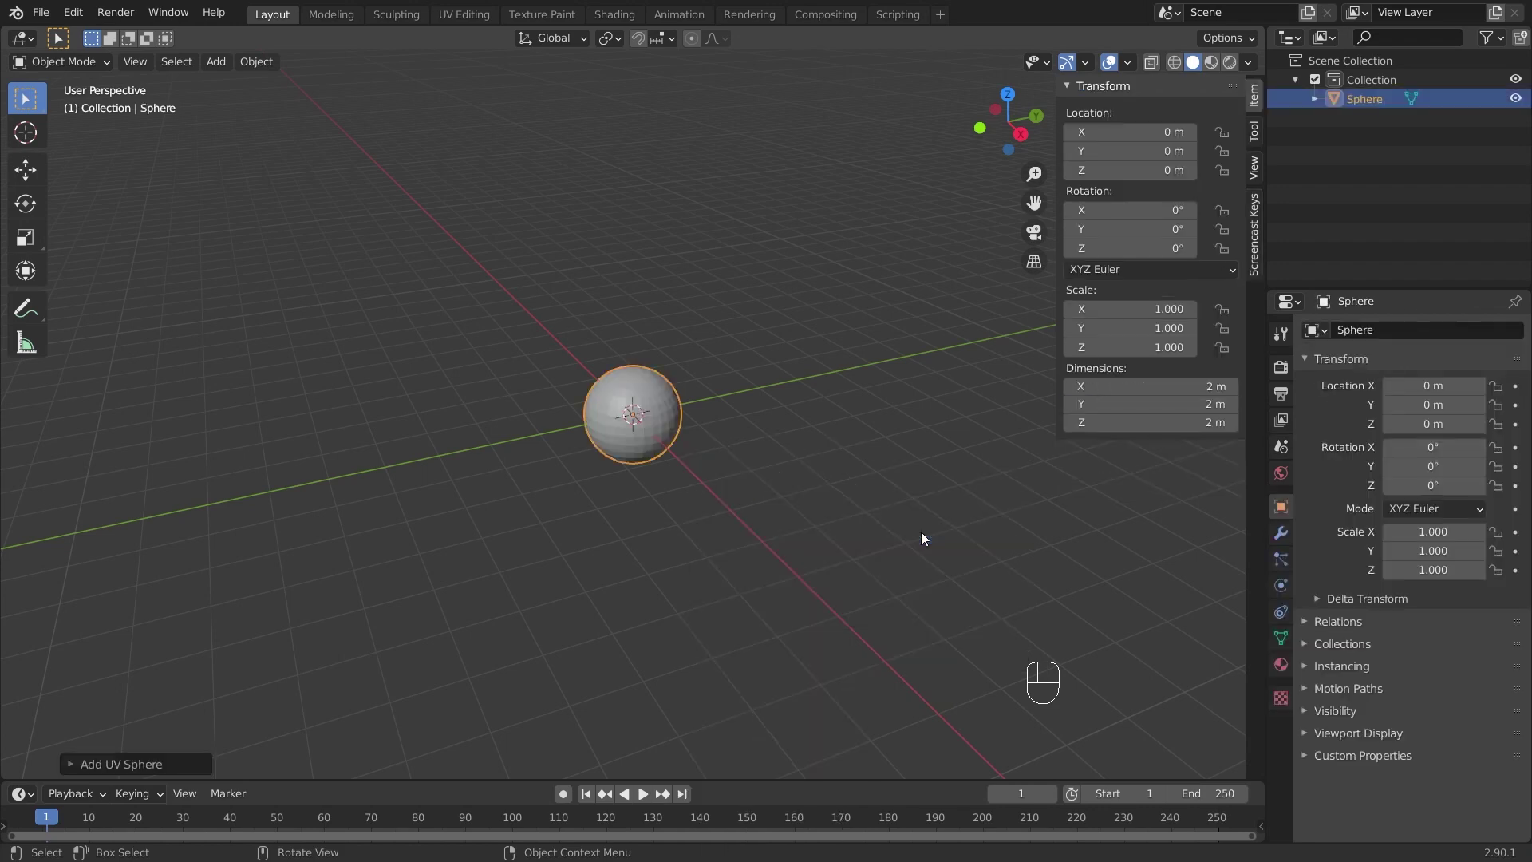
Step: Set the new UV sphere to 12 segments and 6 rings
click(161, 764)
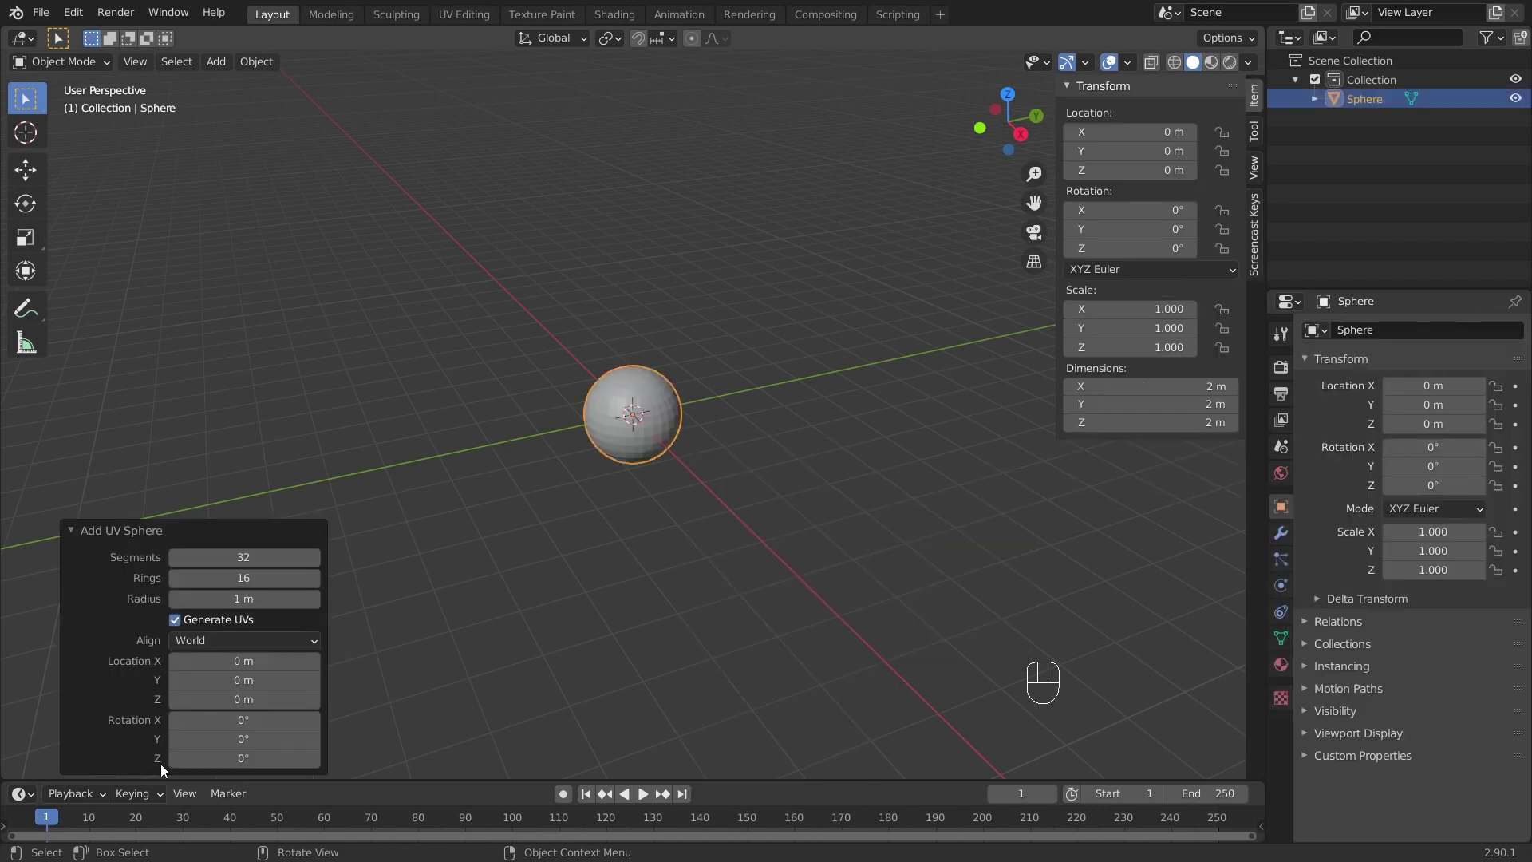
click(247, 561)
text(12)
key(Return)
click(255, 571)
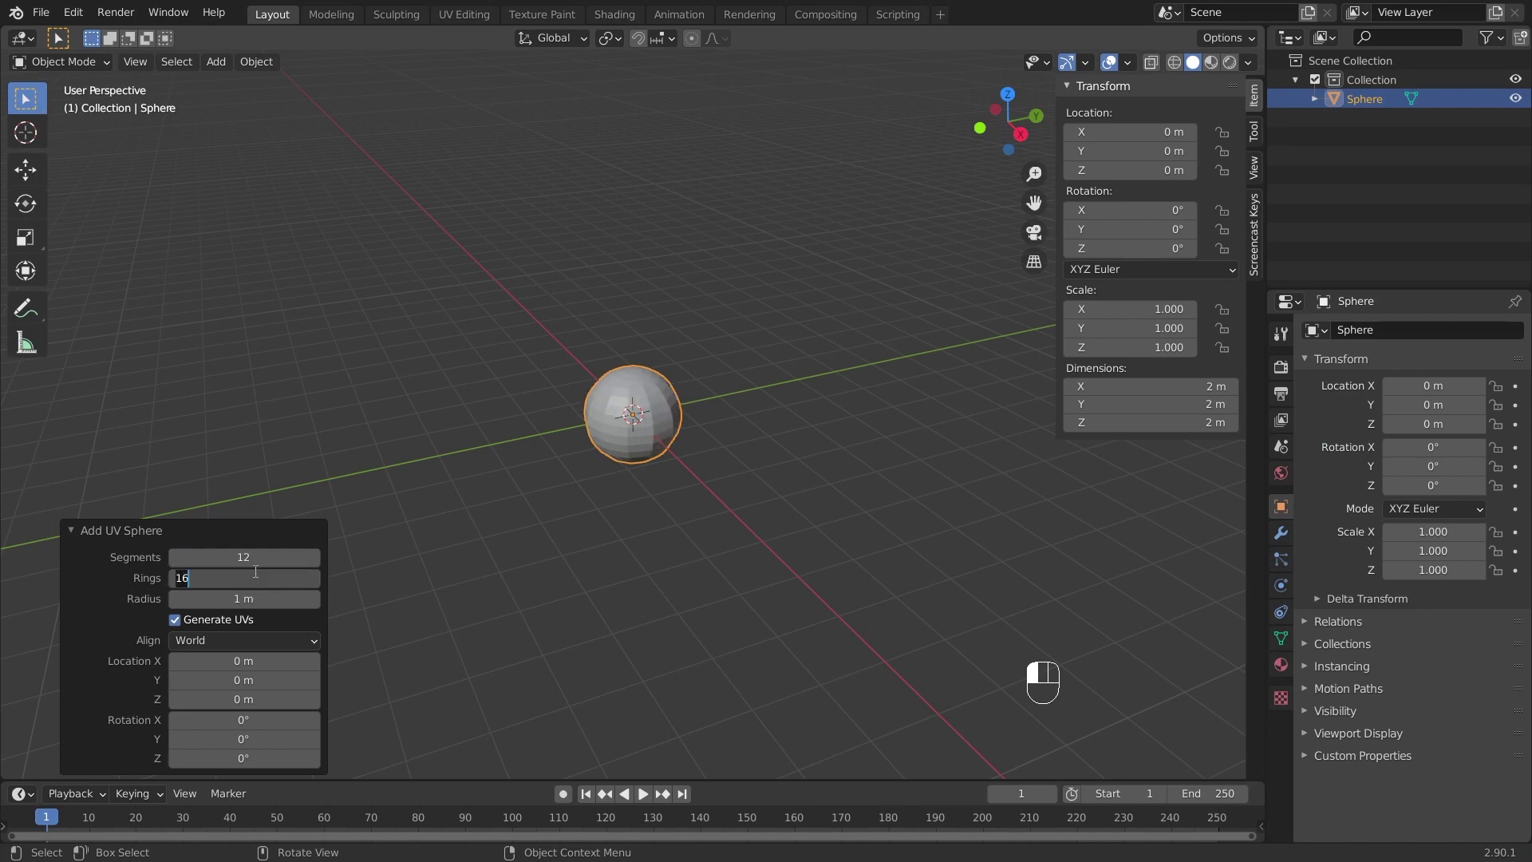
text(6)
key(Return)
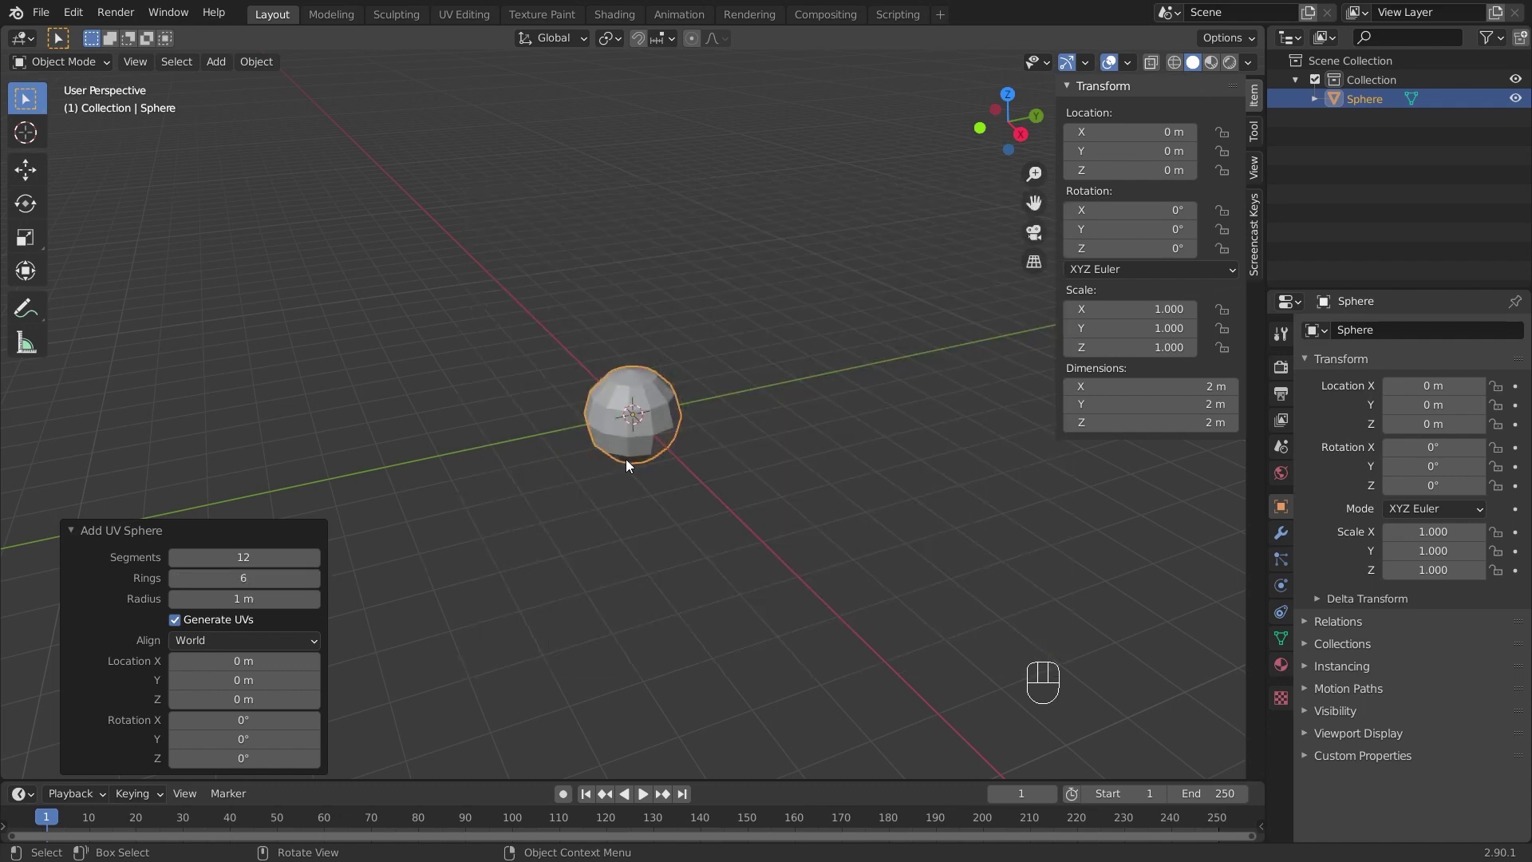
Step: Rotate the sphere 90° about the global Y axis
key(r)
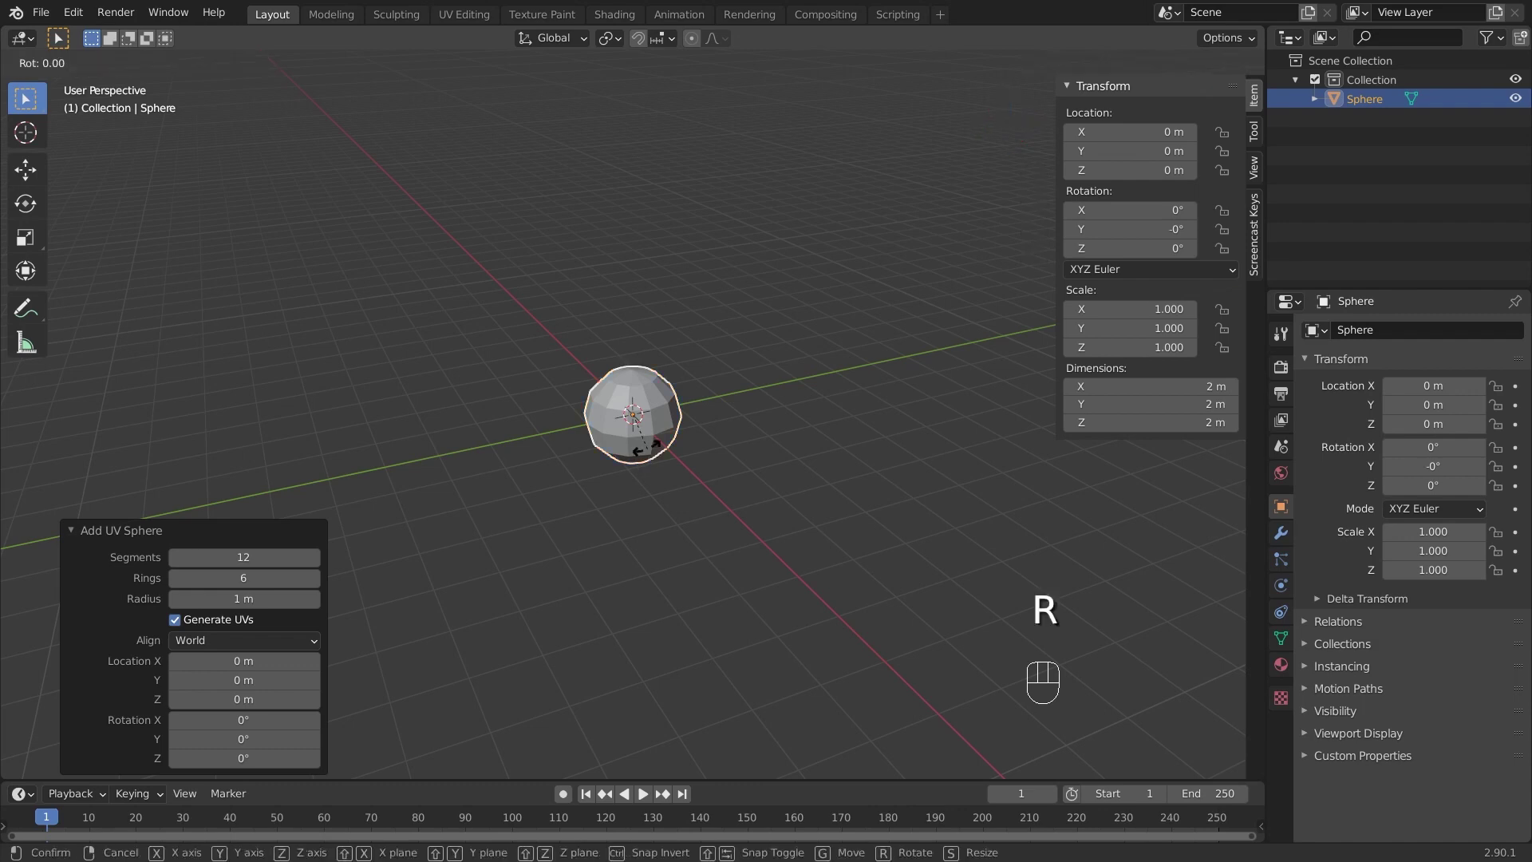
key(y)
key(9)
key(0)
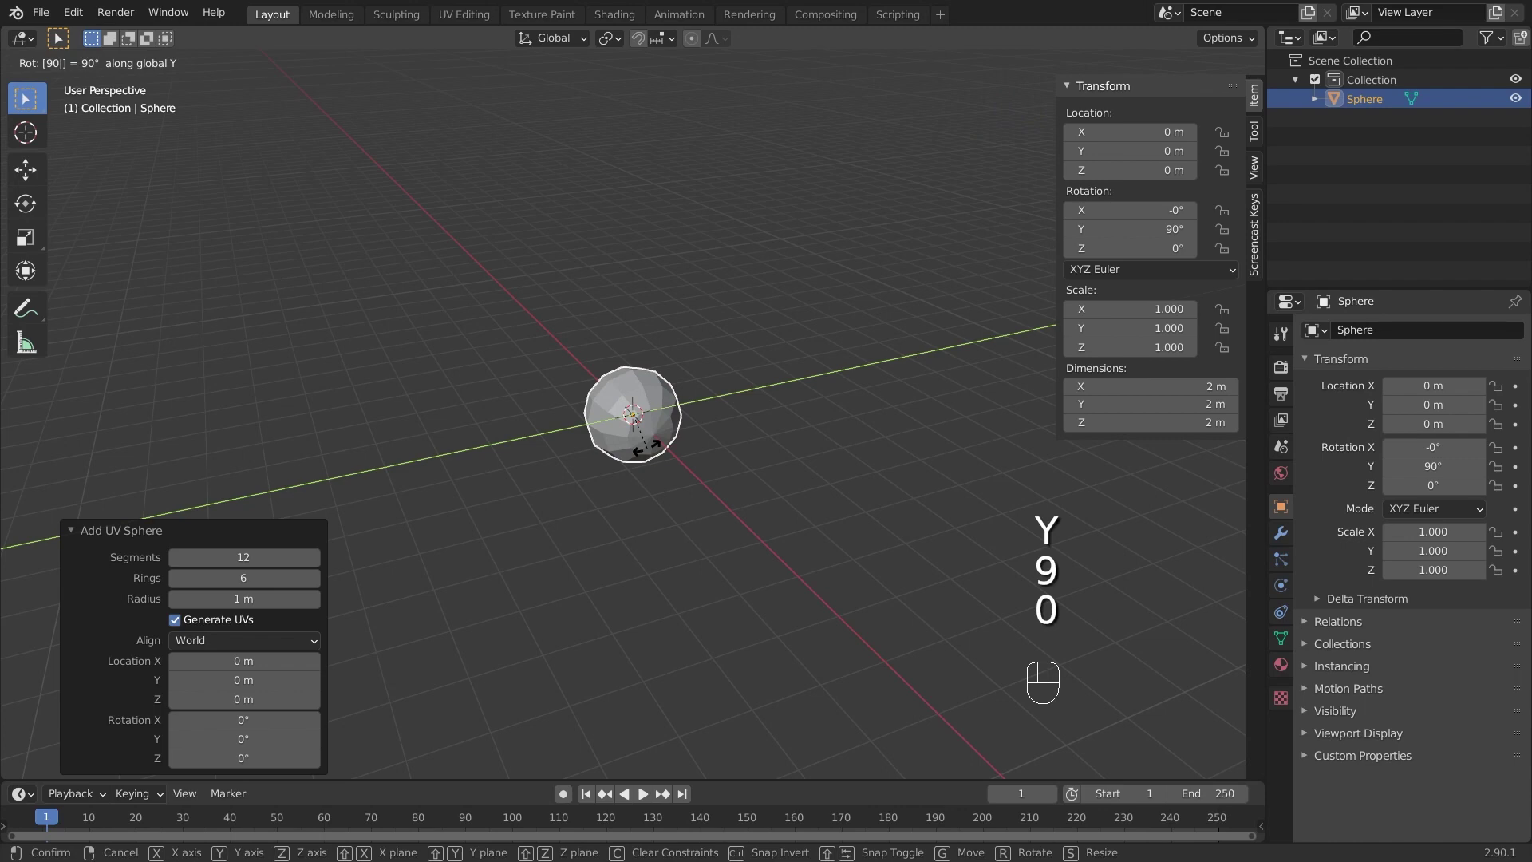
key(Return)
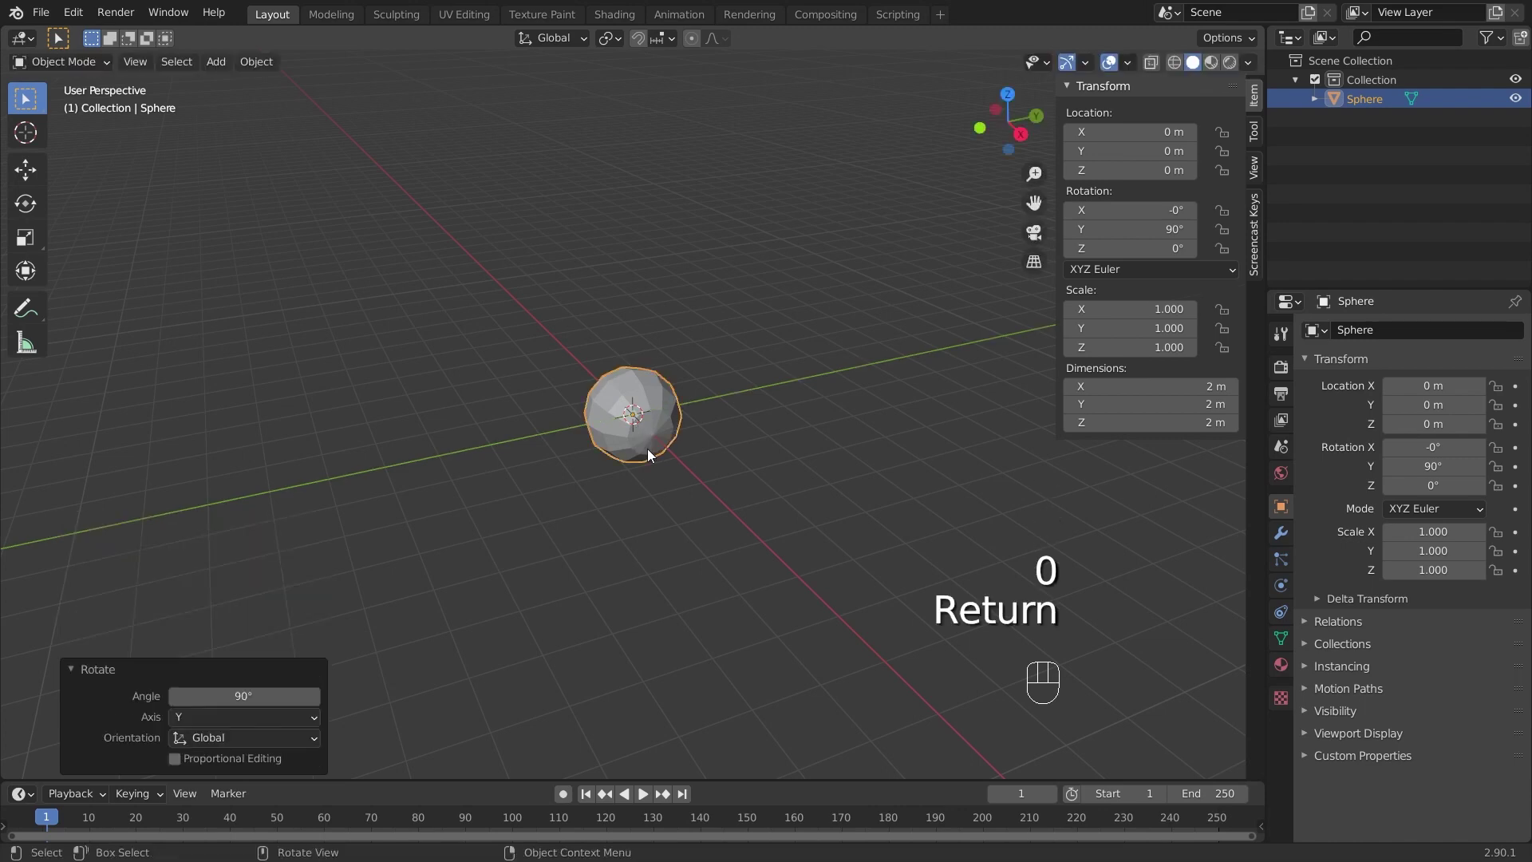
Step: In Edit Mode, delete the vertices of the sphere's positive-X pole and the two vertex rings around it
middle_drag(803, 438, 575, 457)
scroll(570, 439, up, 4)
scroll(614, 423, up, 1)
key(Tab)
key(1)
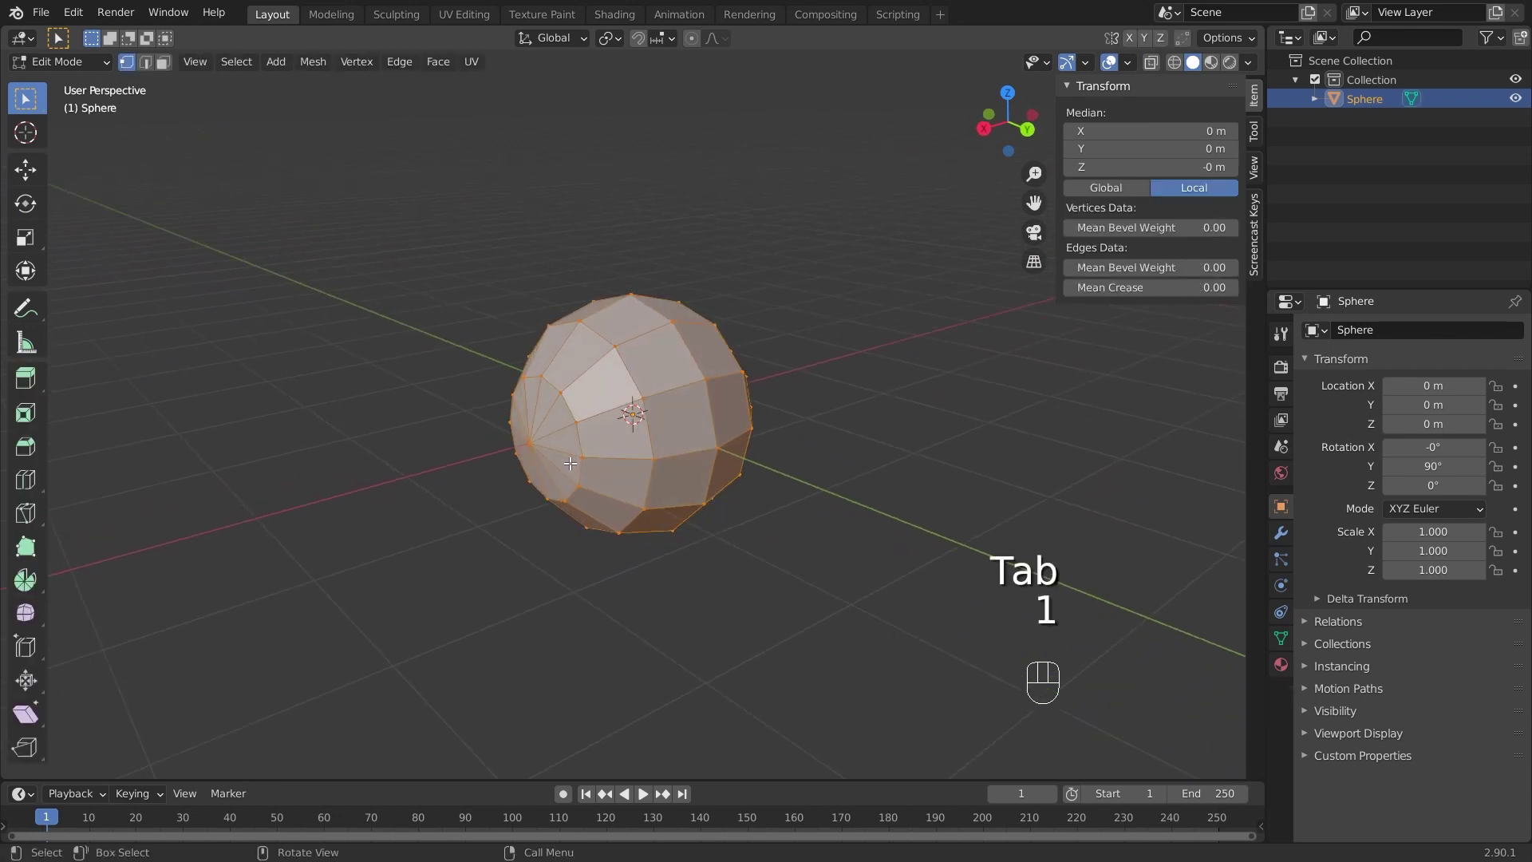
click(531, 442)
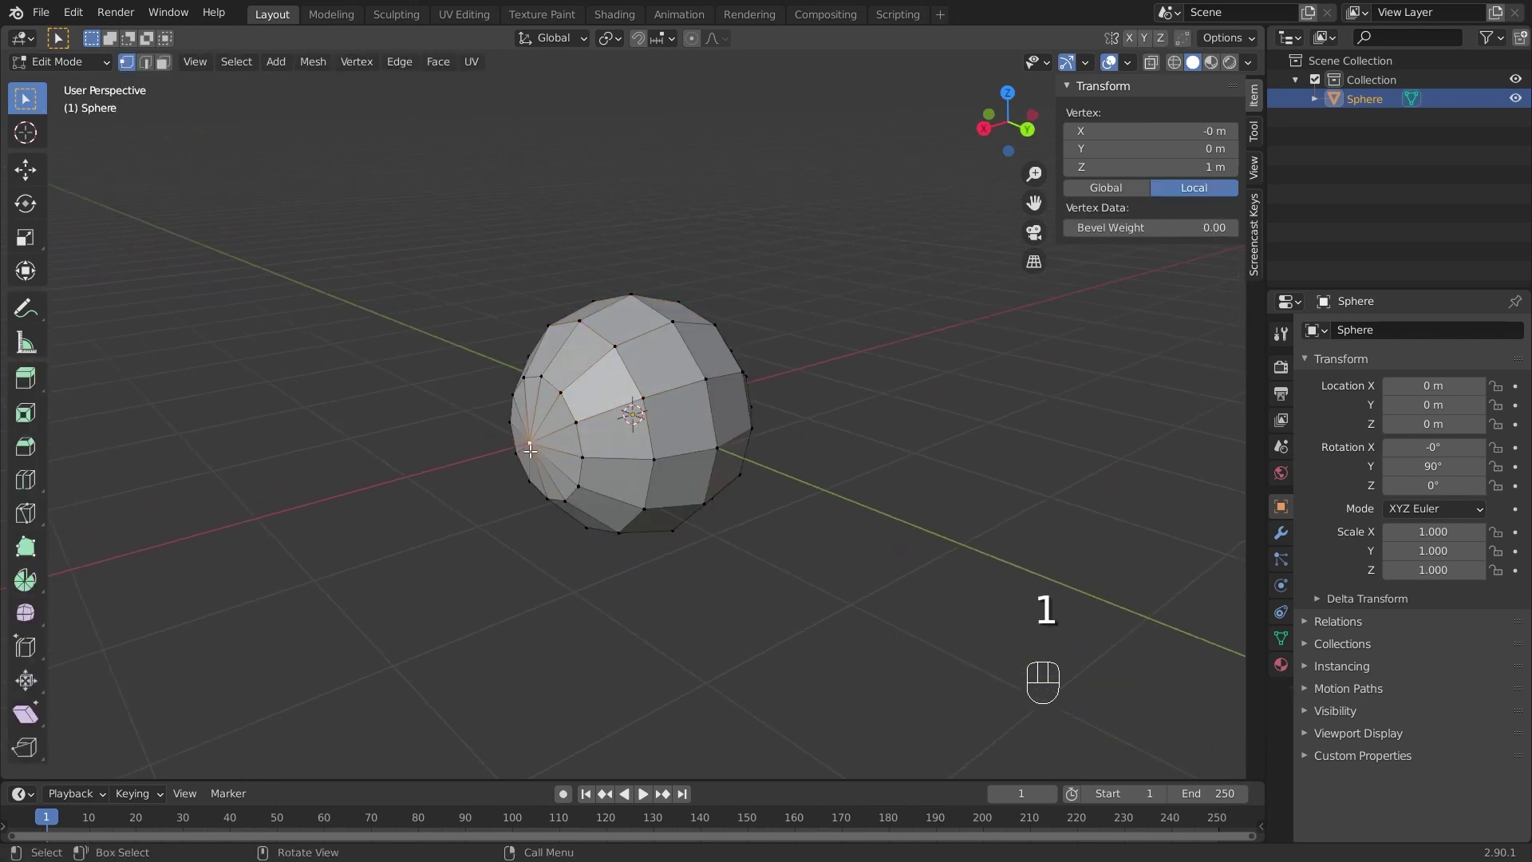
key(ctrl+KP_Add)
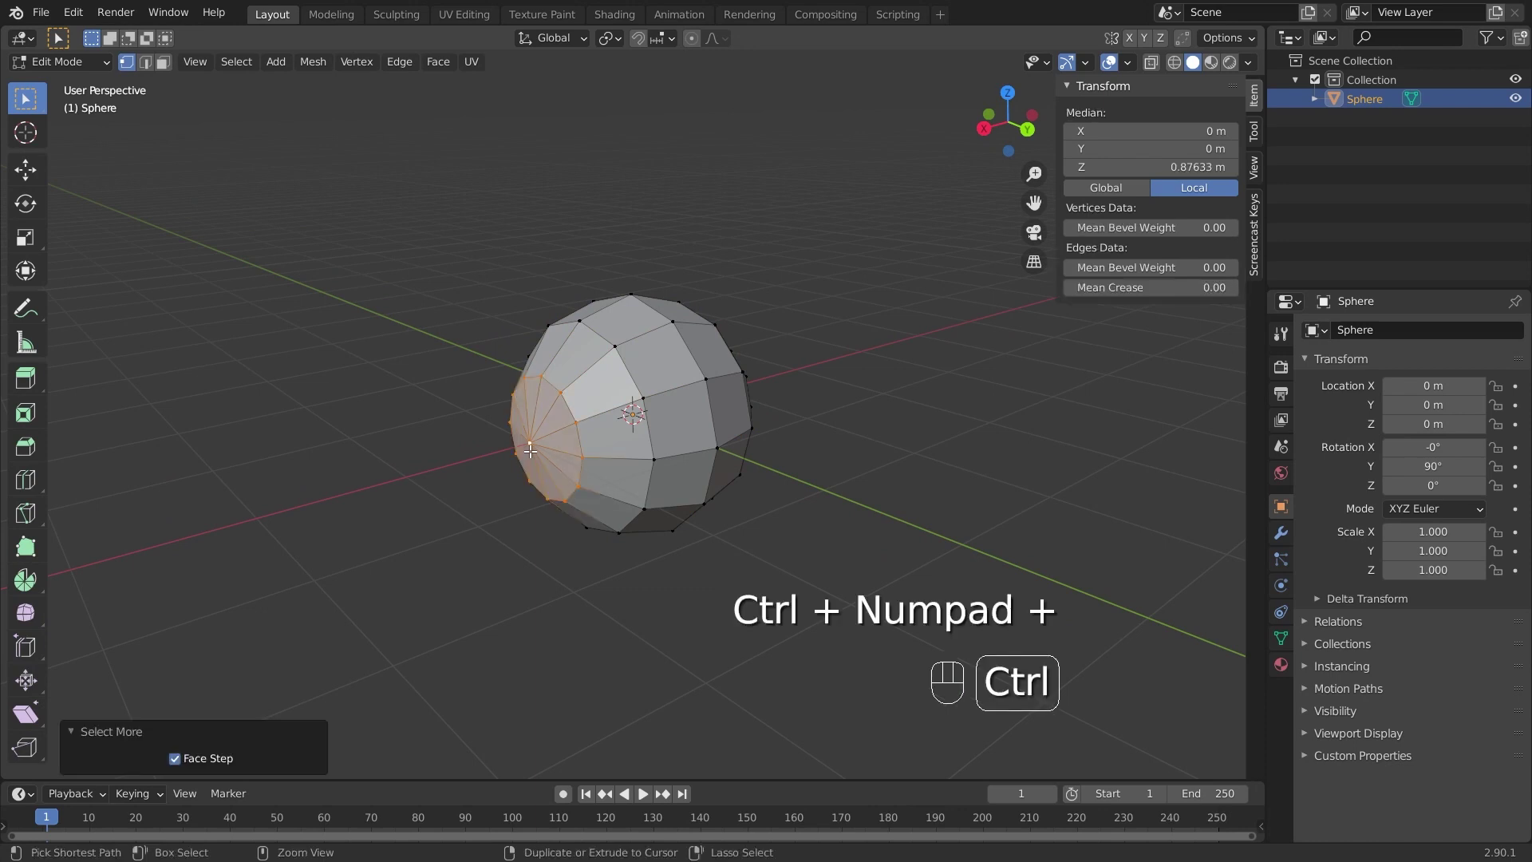
key(ctrl+KP_Add)
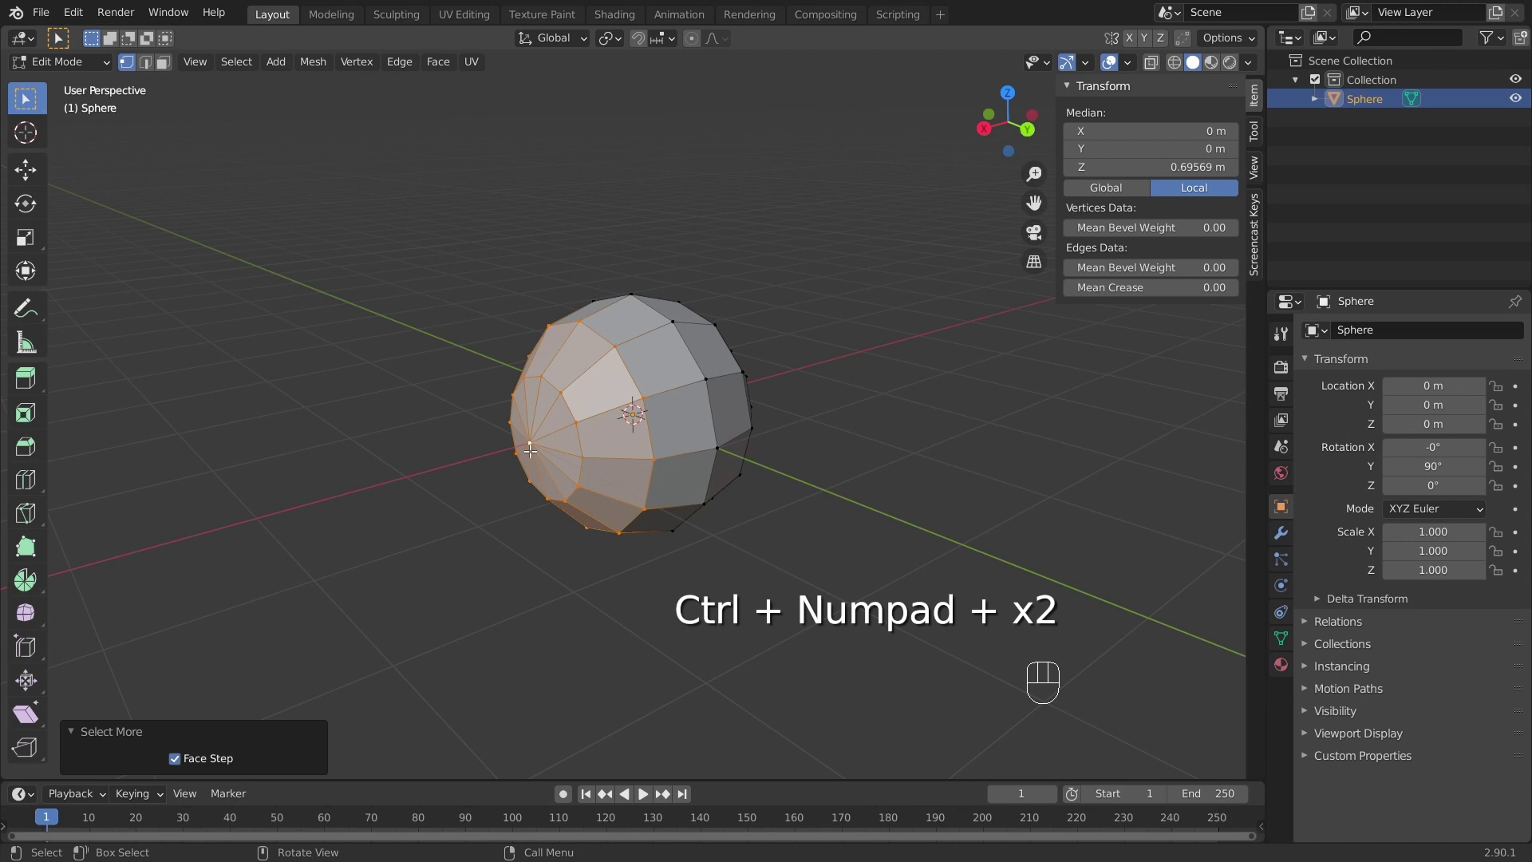
key(Delete)
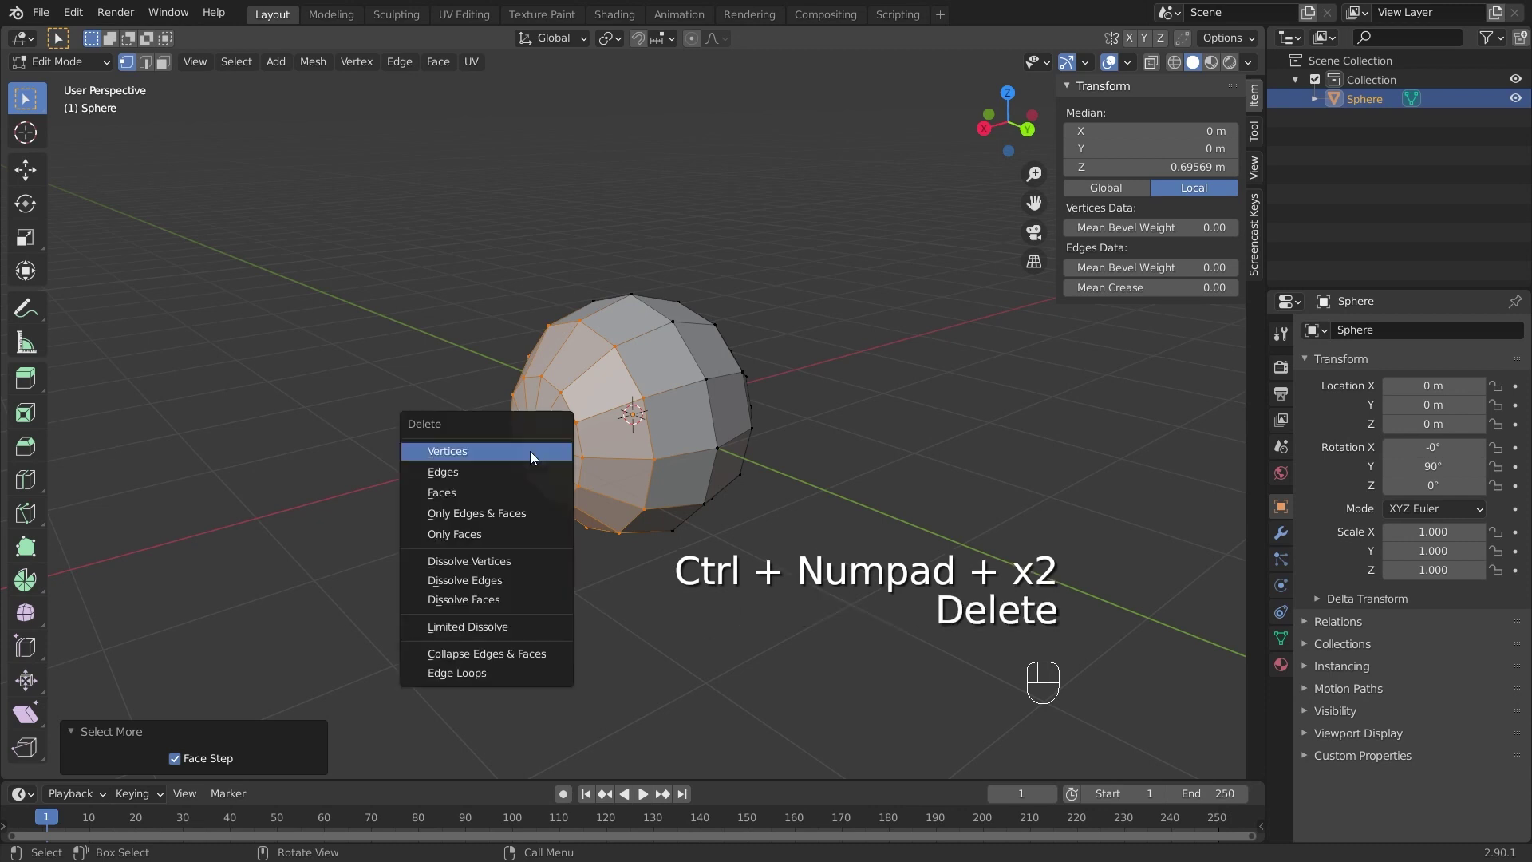
click(530, 451)
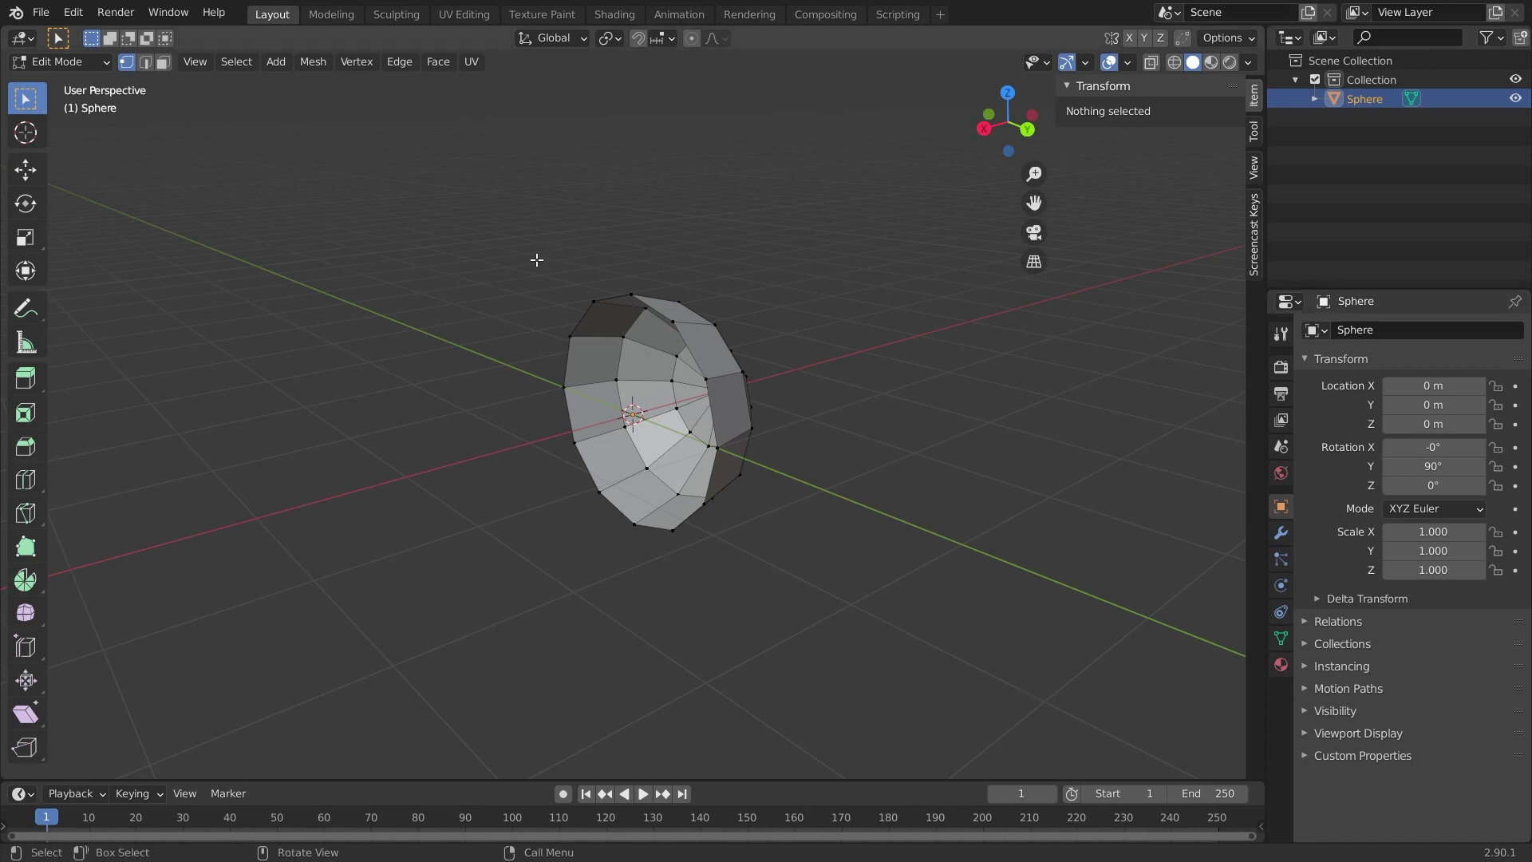
Step: Rotate the entire remaining mesh -90° about the global Z axis
key(a)
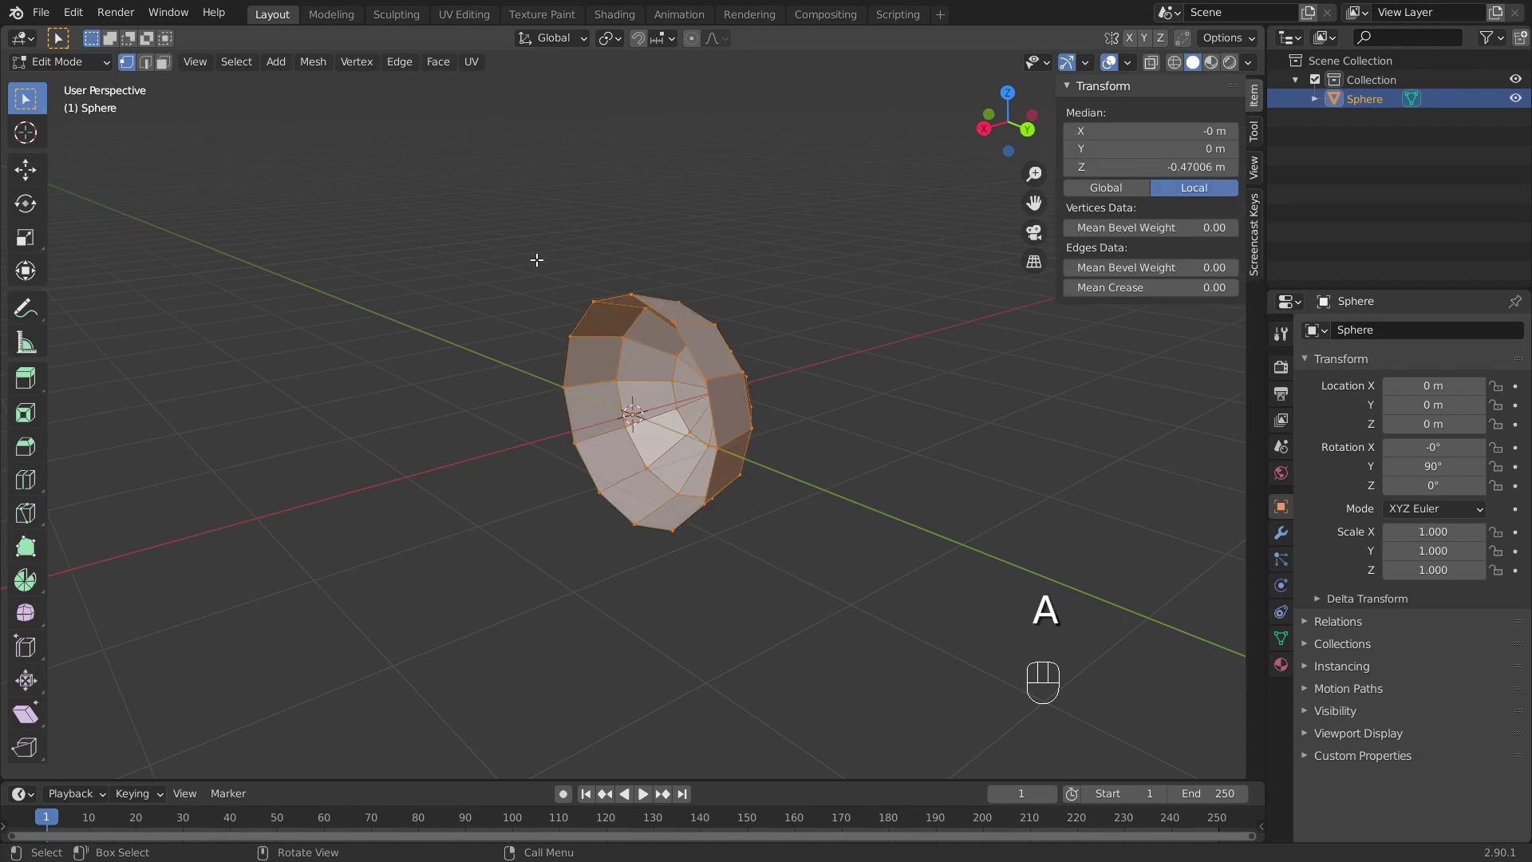
key(r)
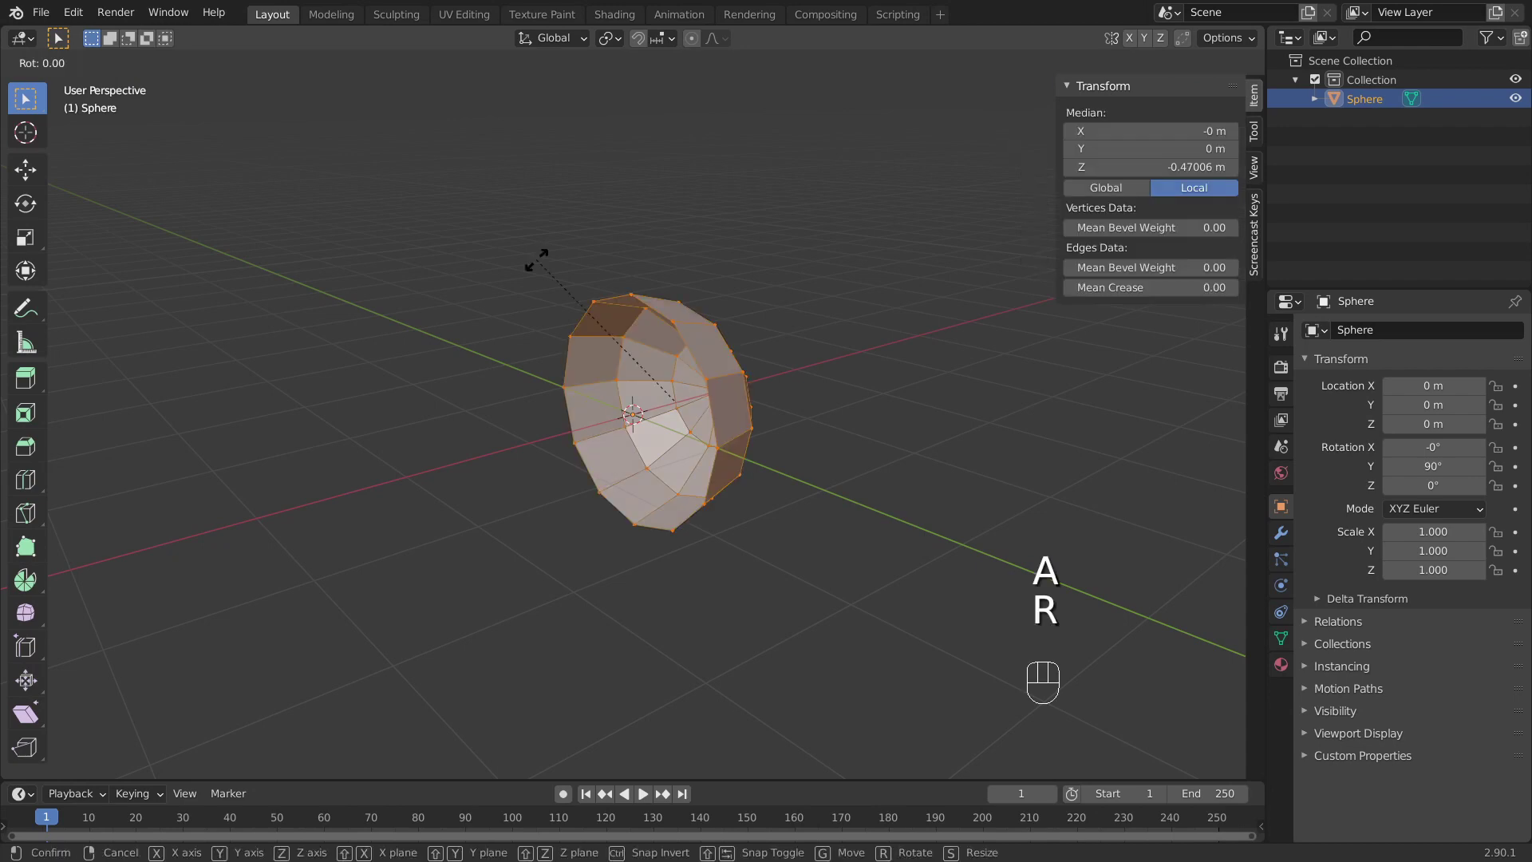
key(z)
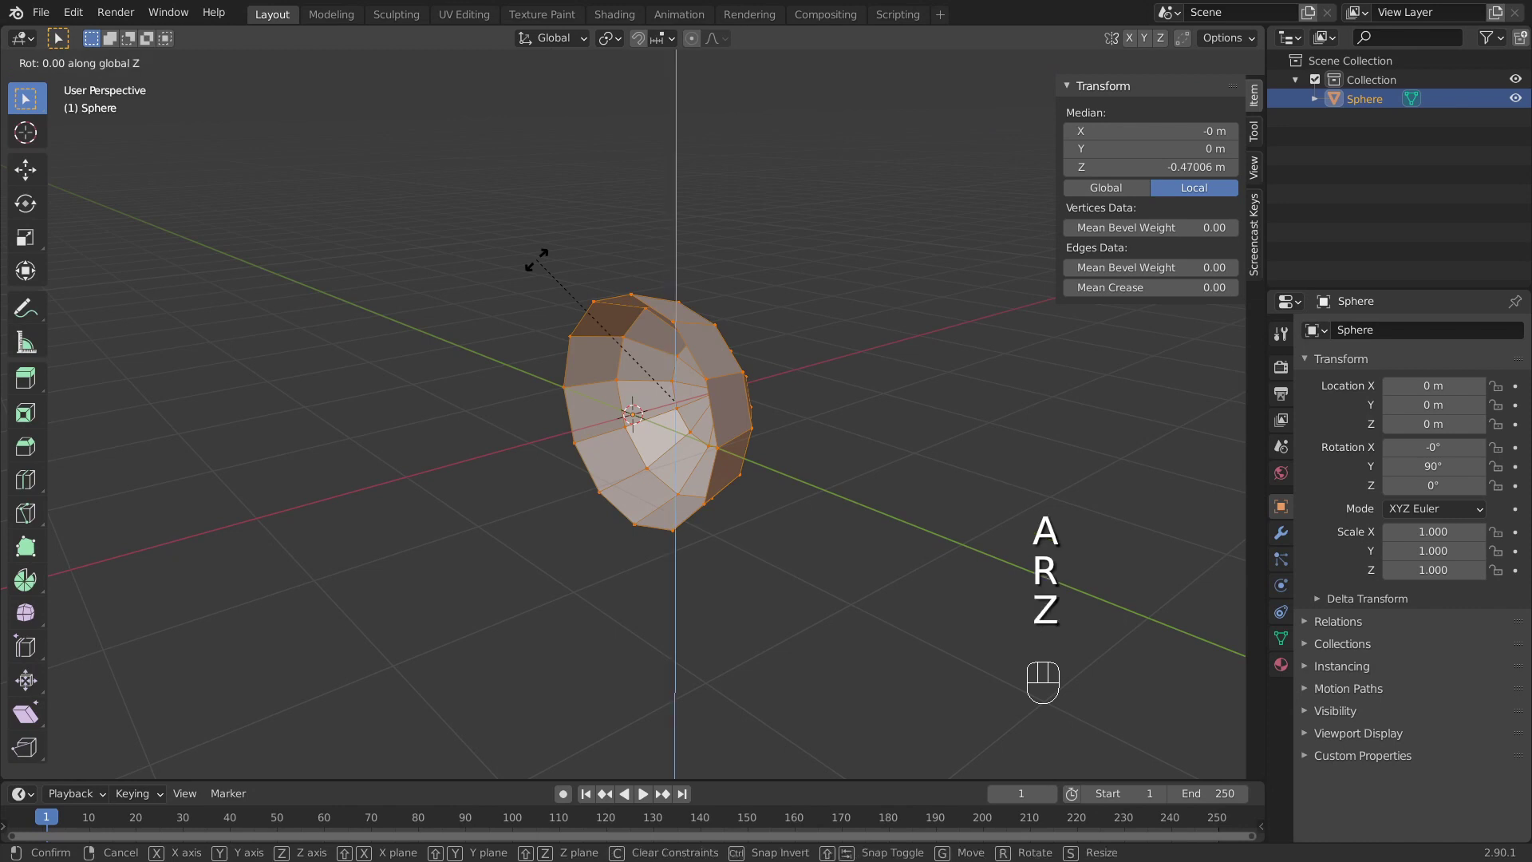
text(-90)
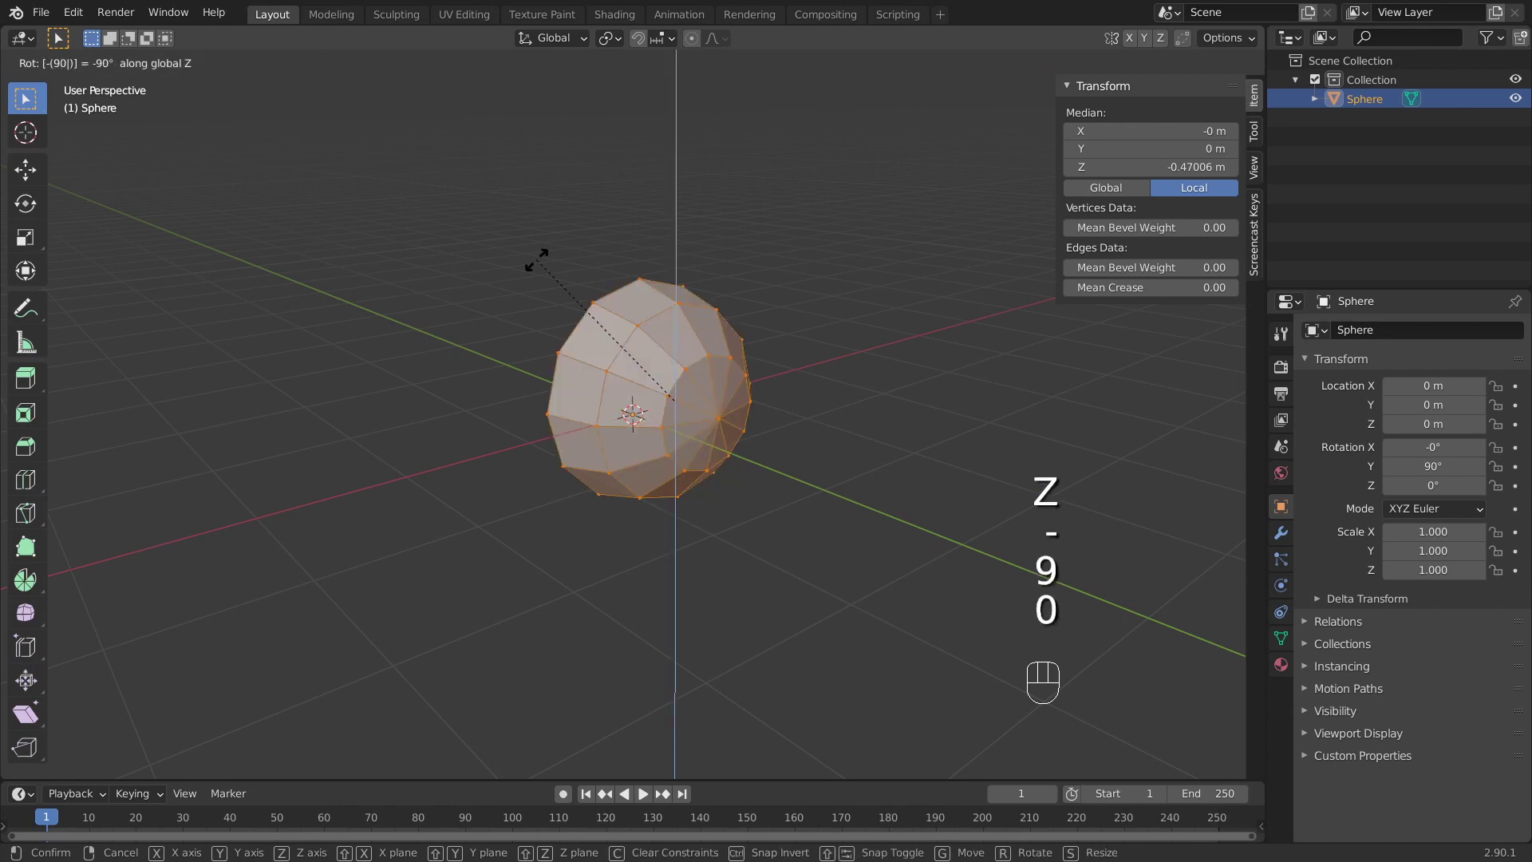
key(Return)
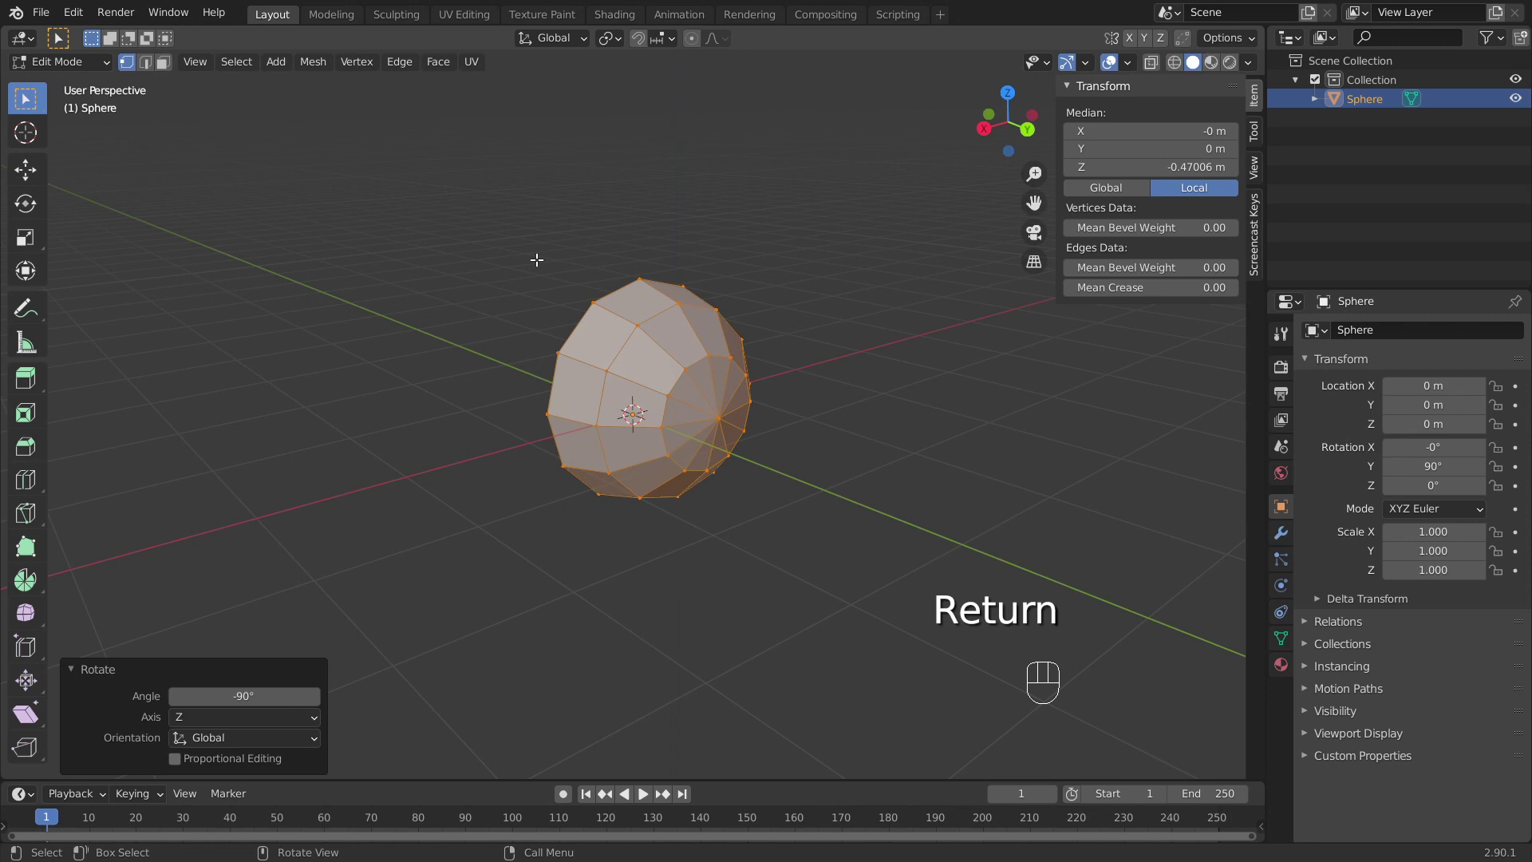
Step: In the right orthographic view, extrude the dome's open rim edge loop about 2.52 m along negative Y
key(KP_3)
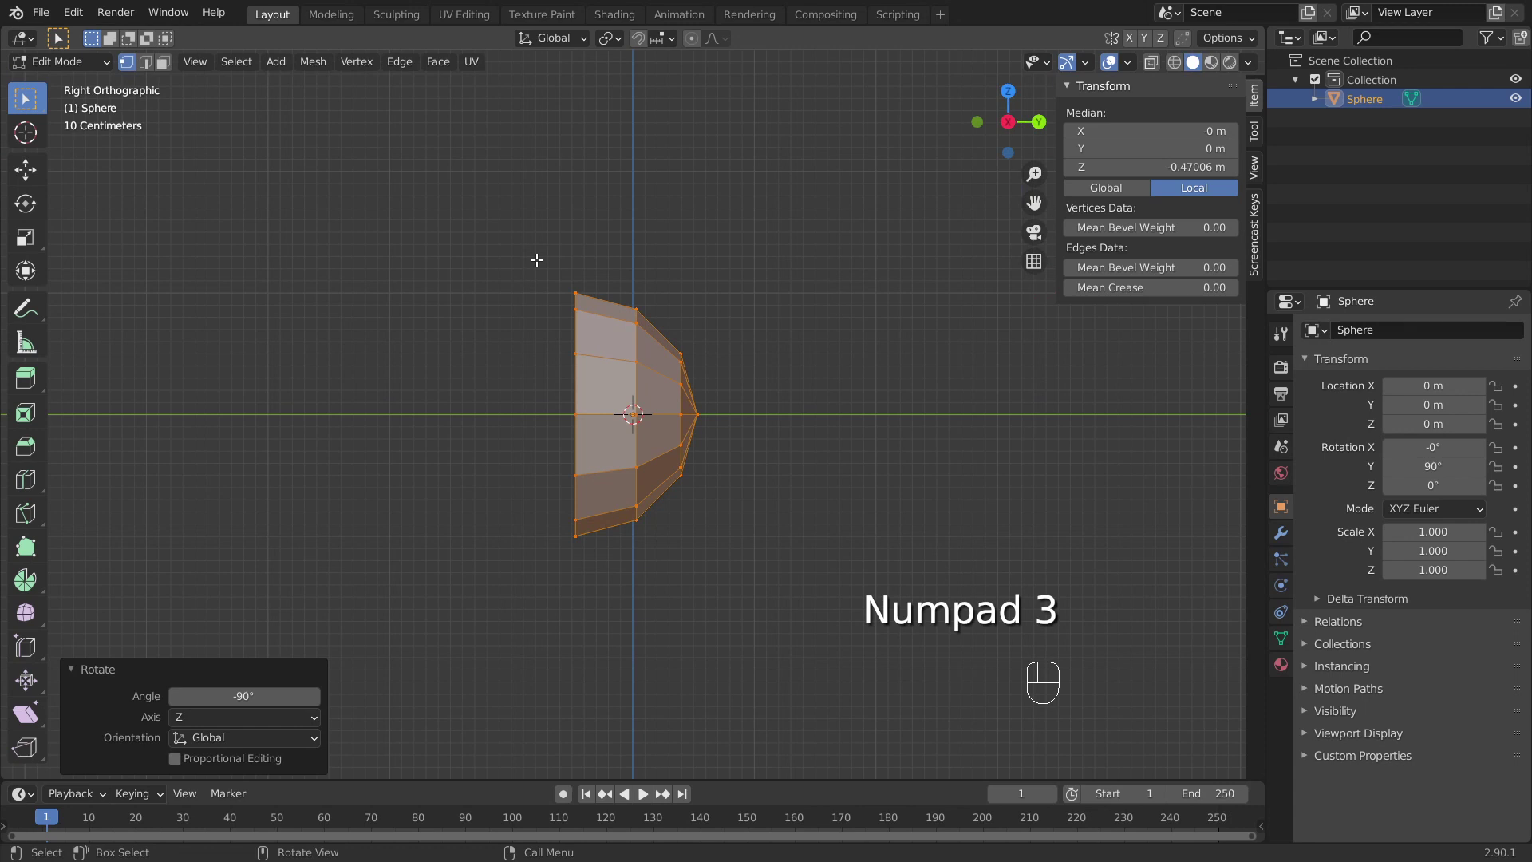
shift+middle_drag(536, 261, 696, 268)
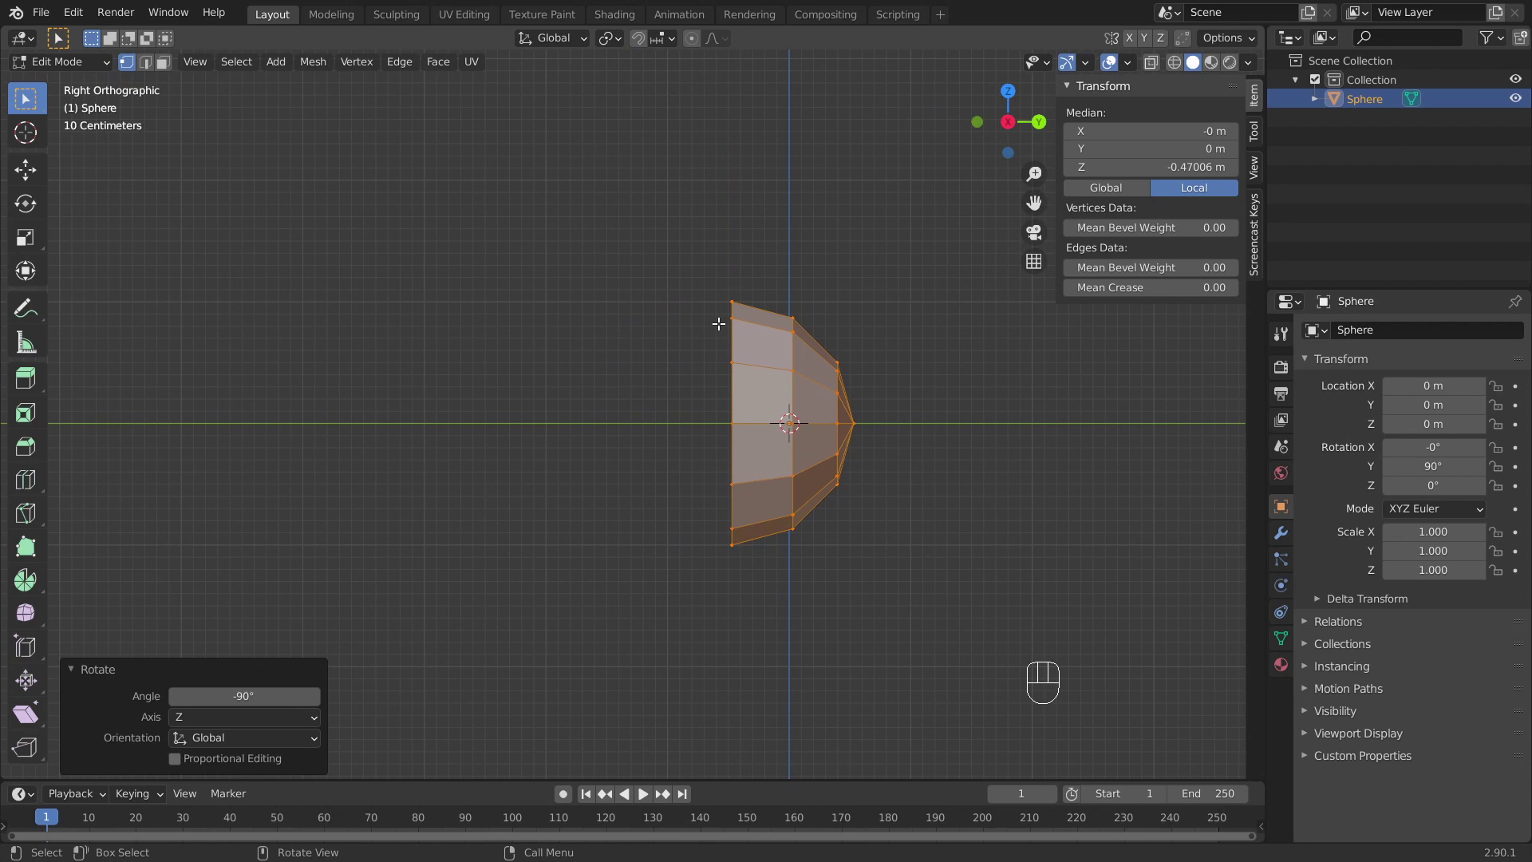
key(2)
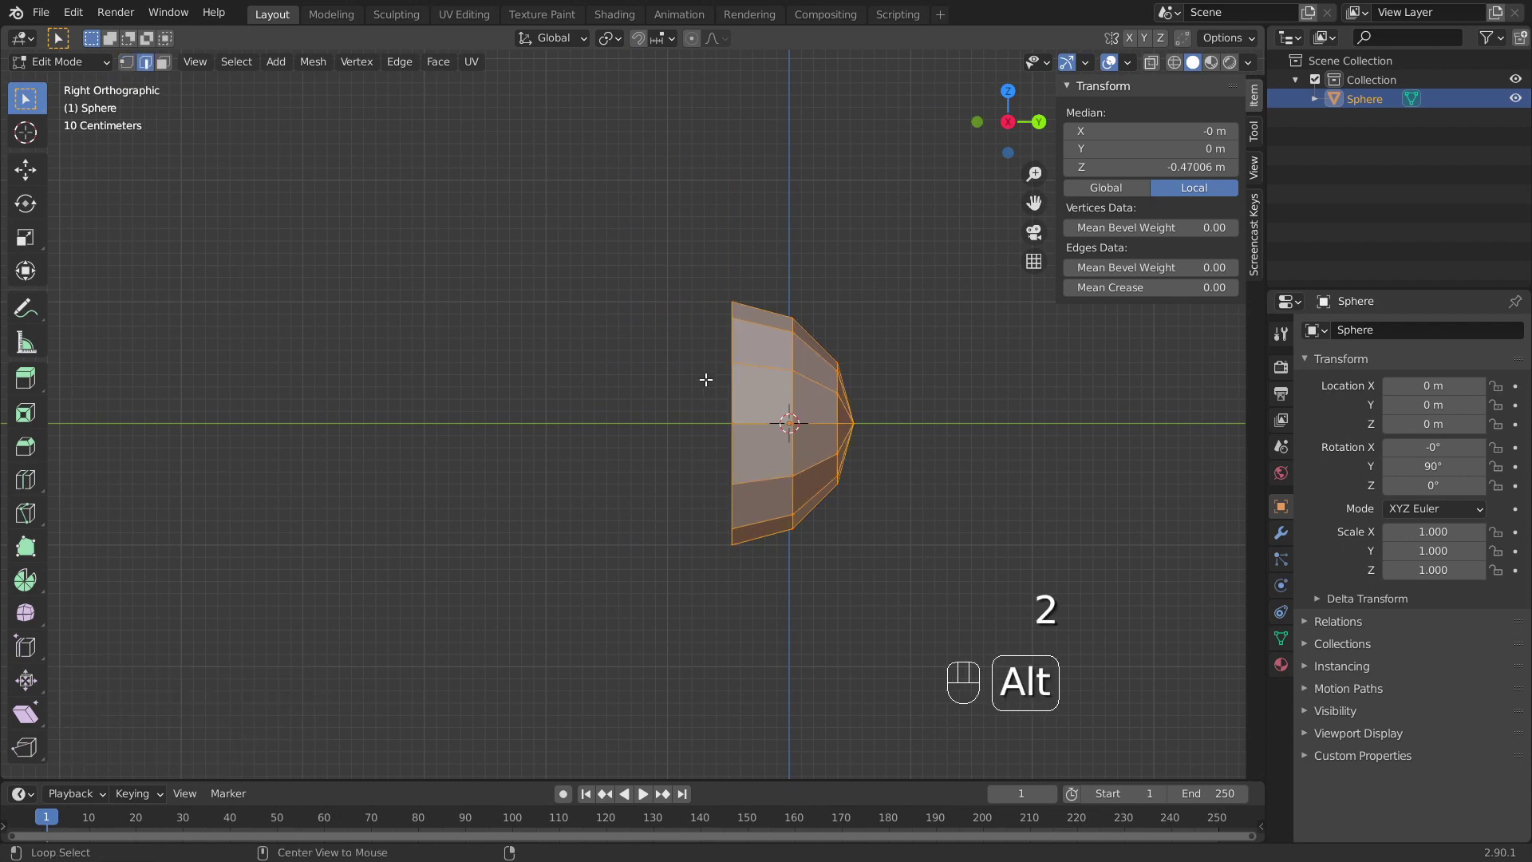
alt+click(727, 394)
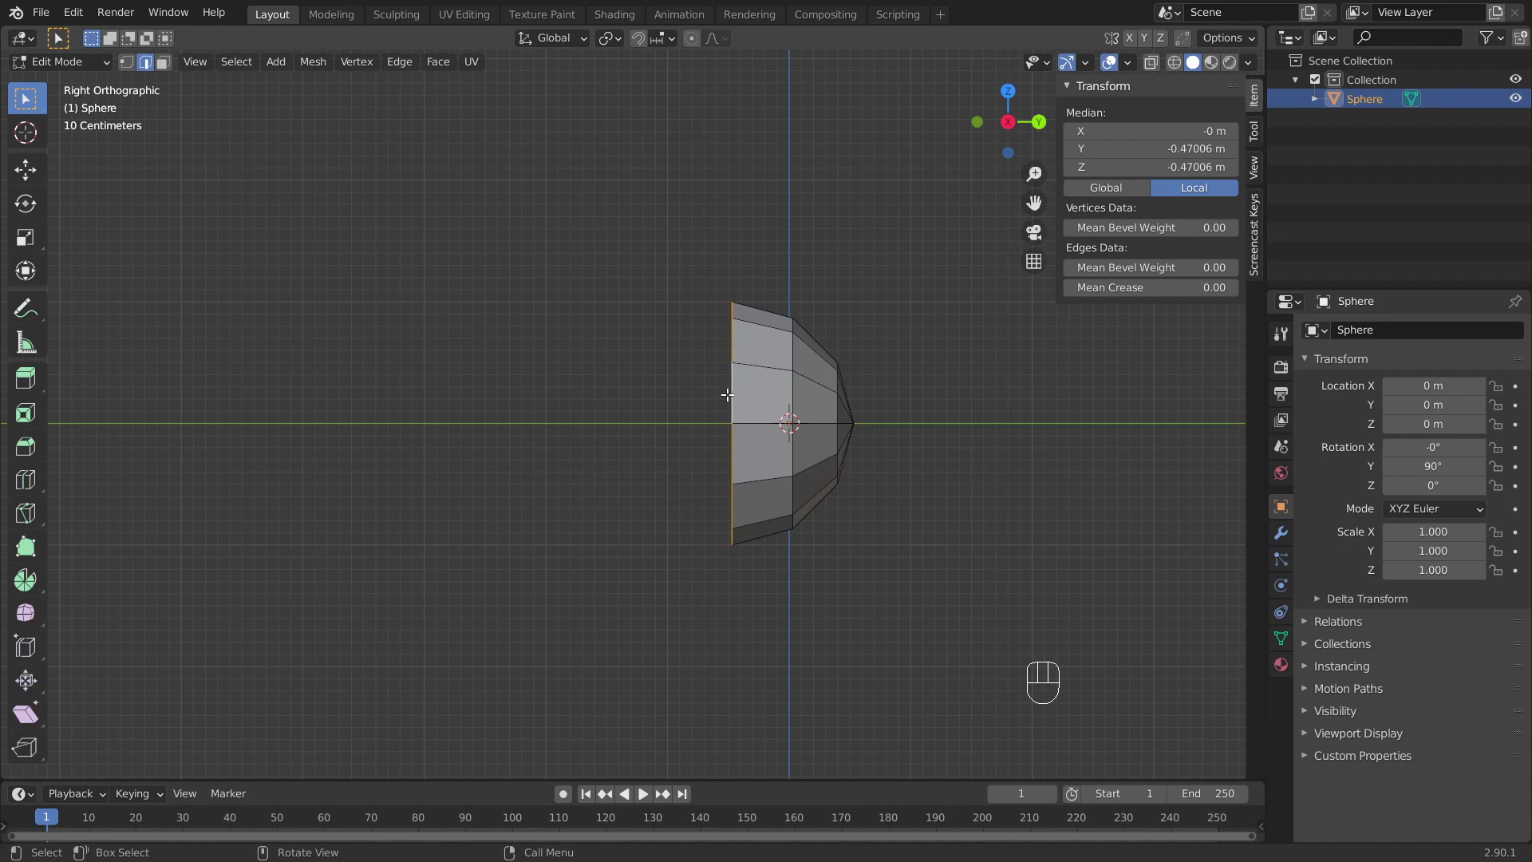
key(e)
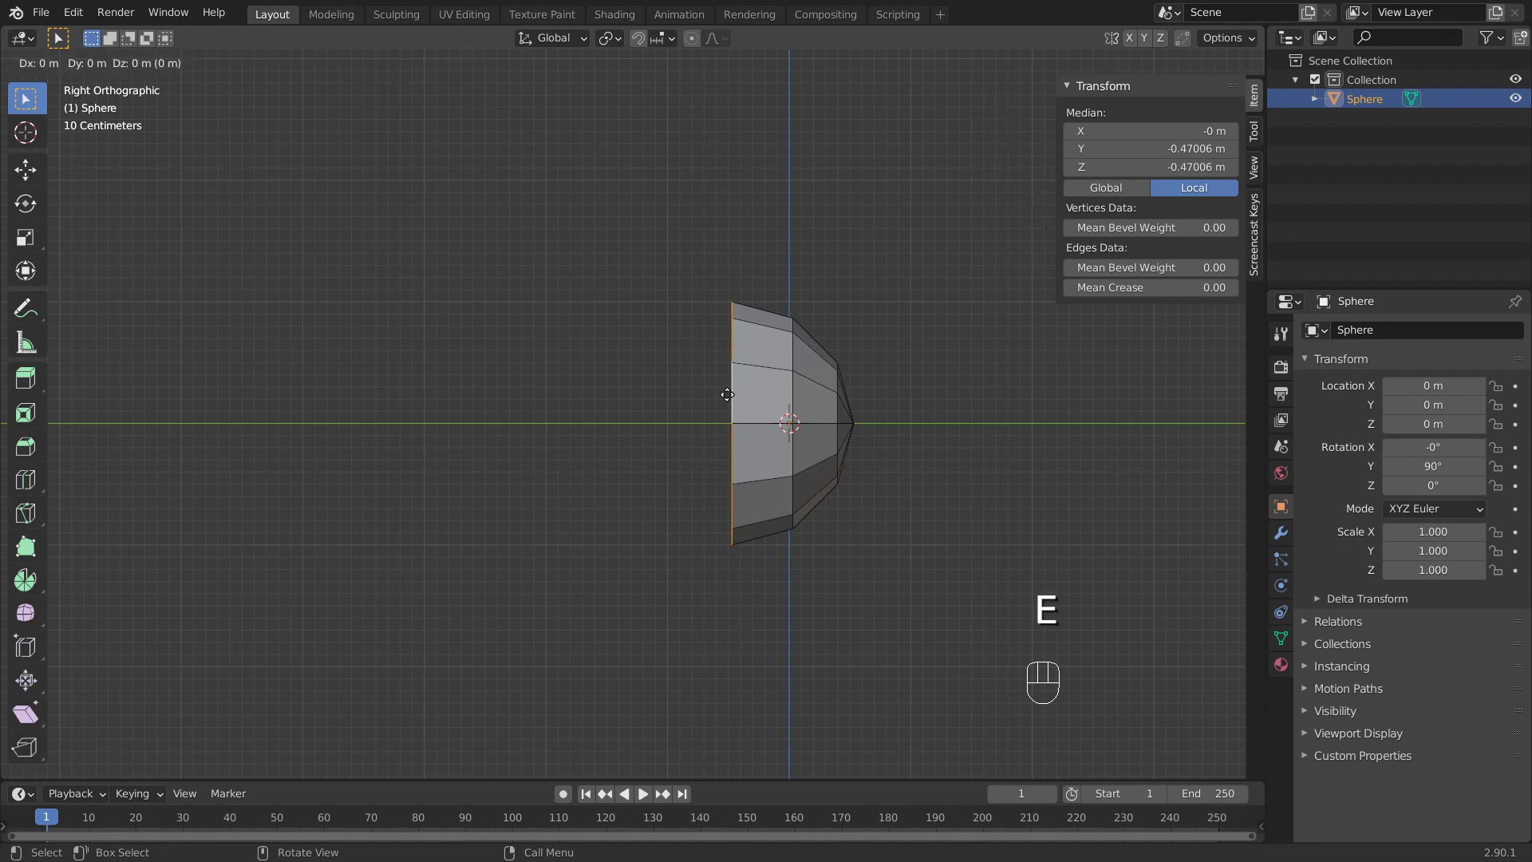
key(y)
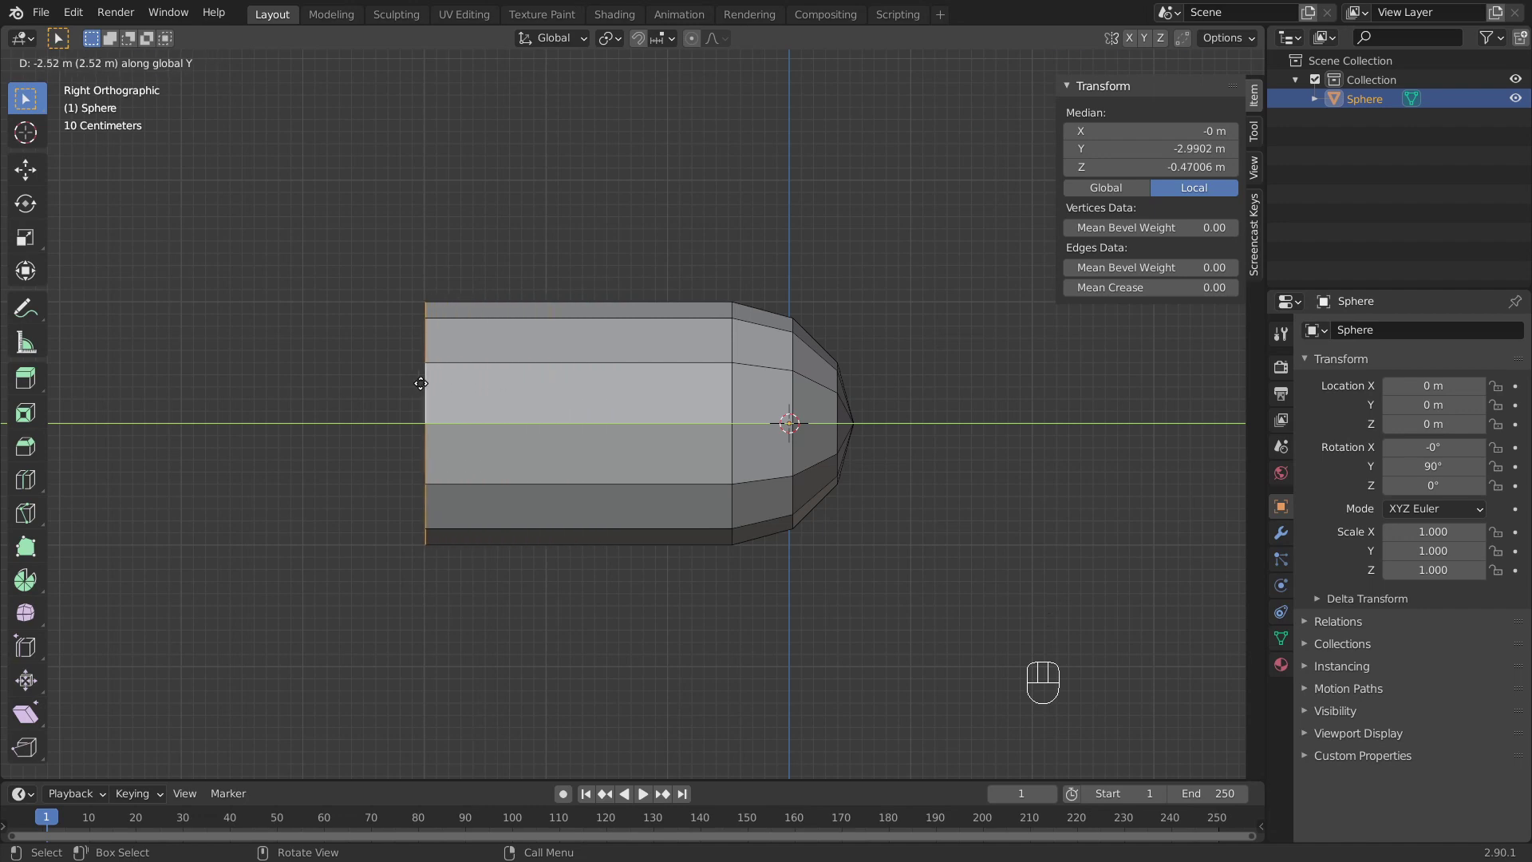
click(420, 383)
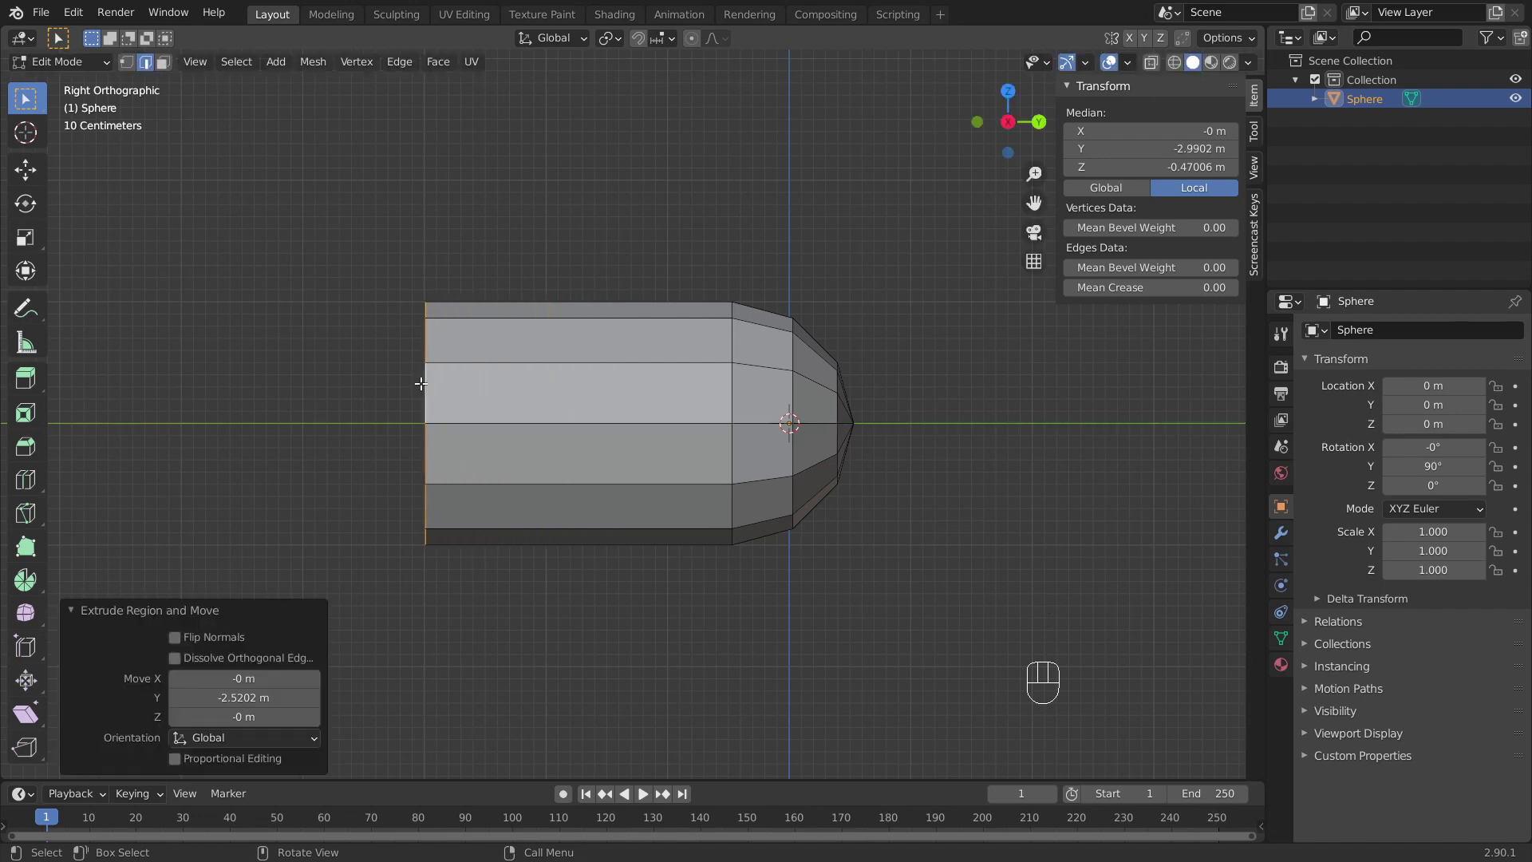
key(e)
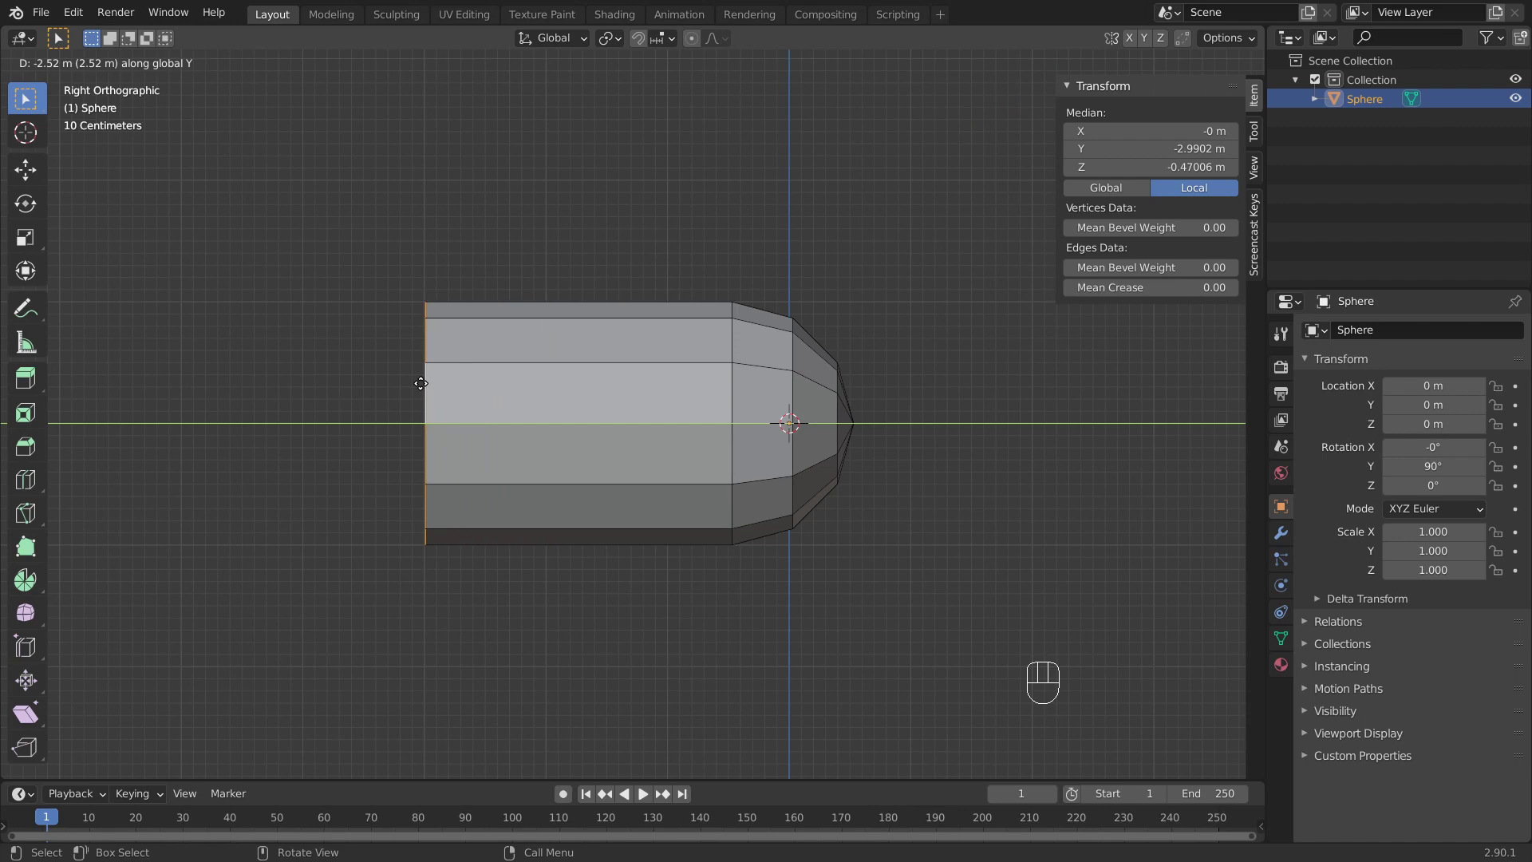
click(420, 383)
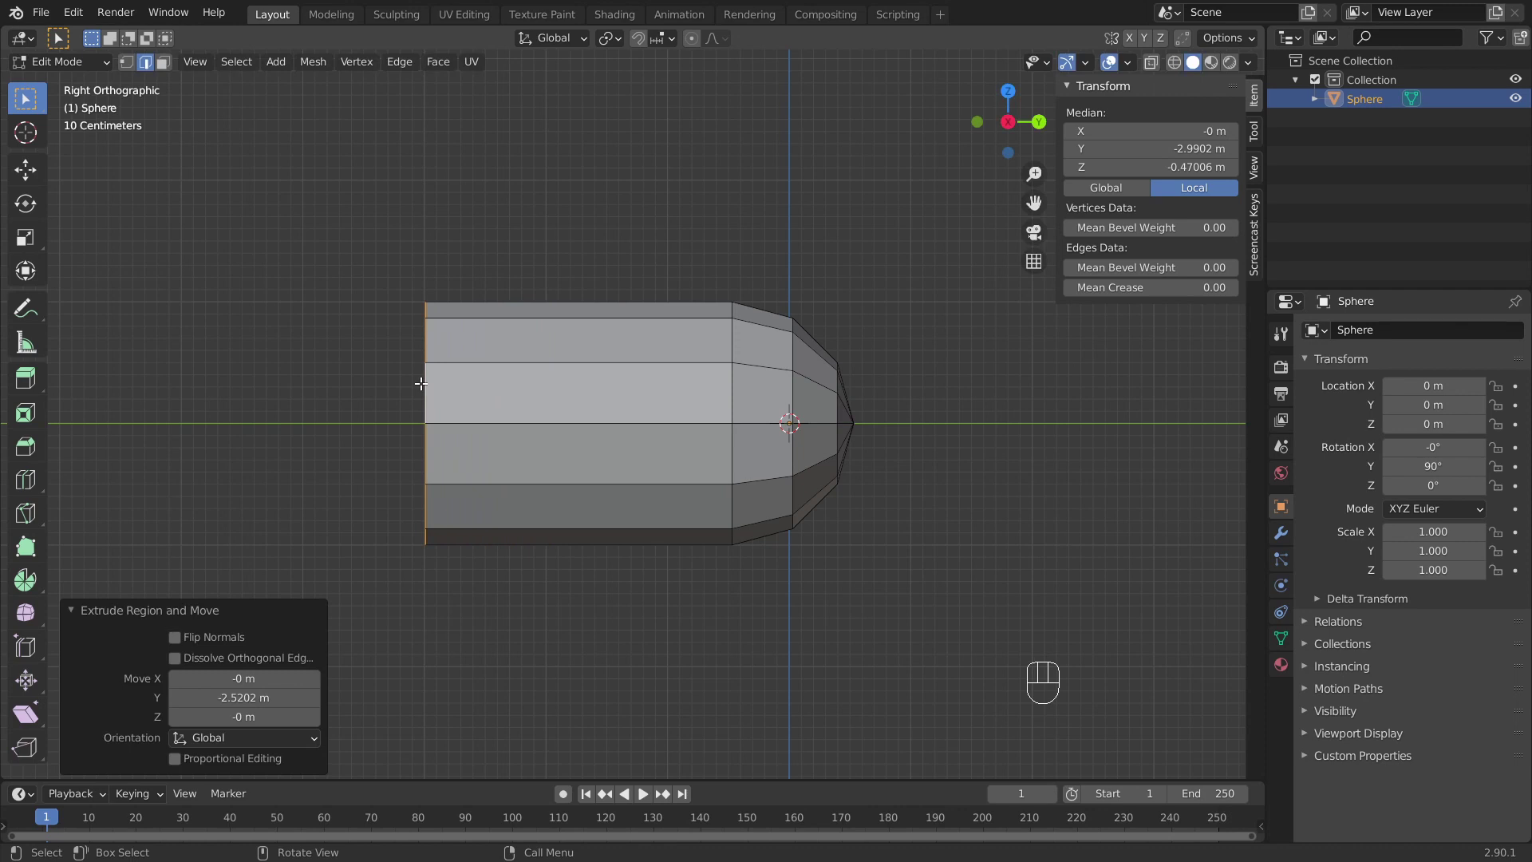
Step: Add four evenly spaced loop cuts around the extruded section without sliding them
key(ctrl+r)
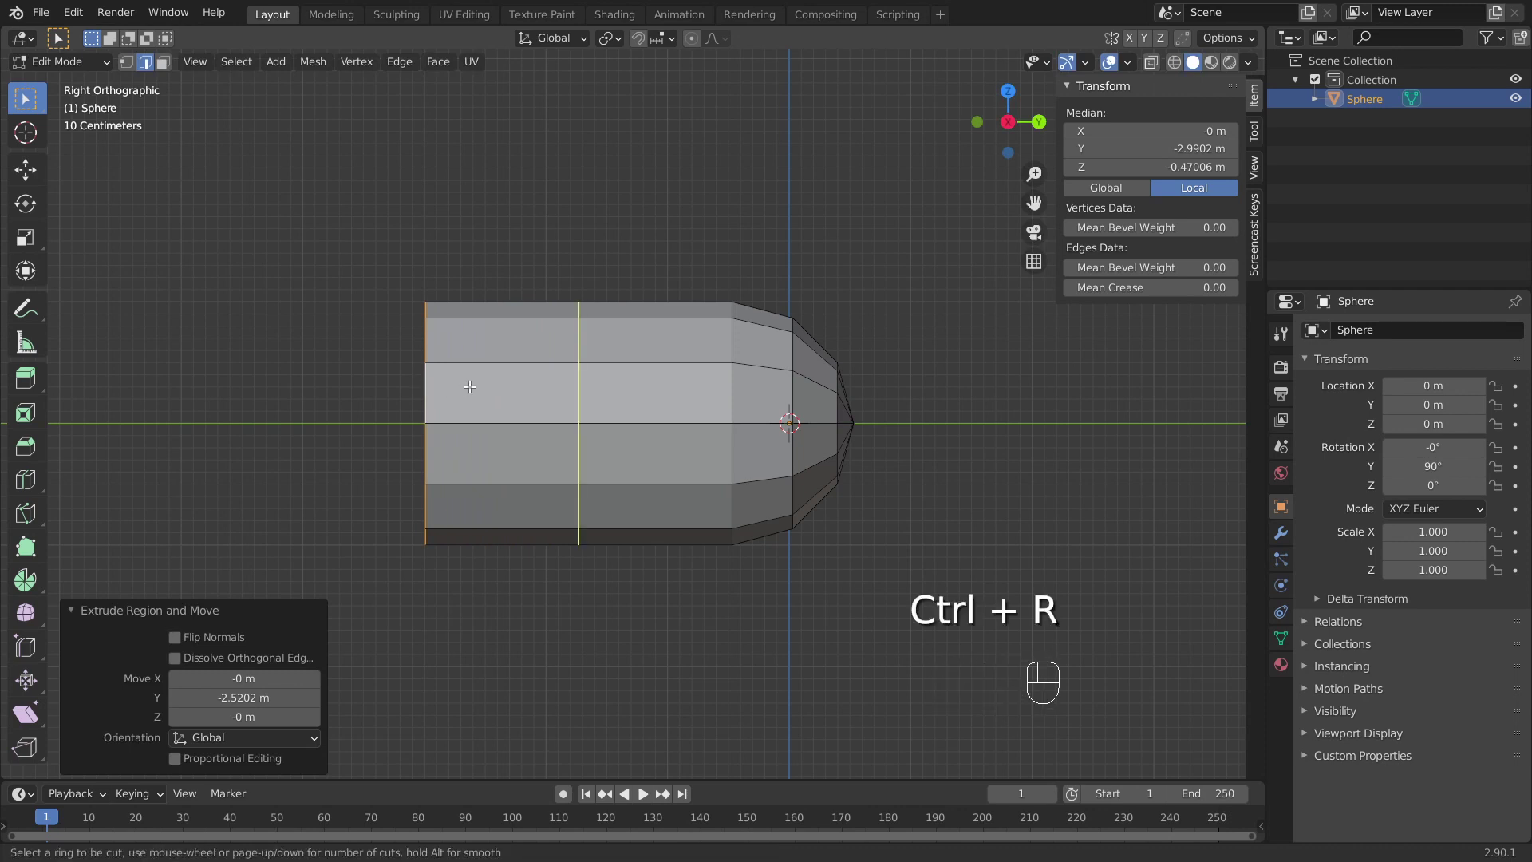
scroll(469, 386, up, 1)
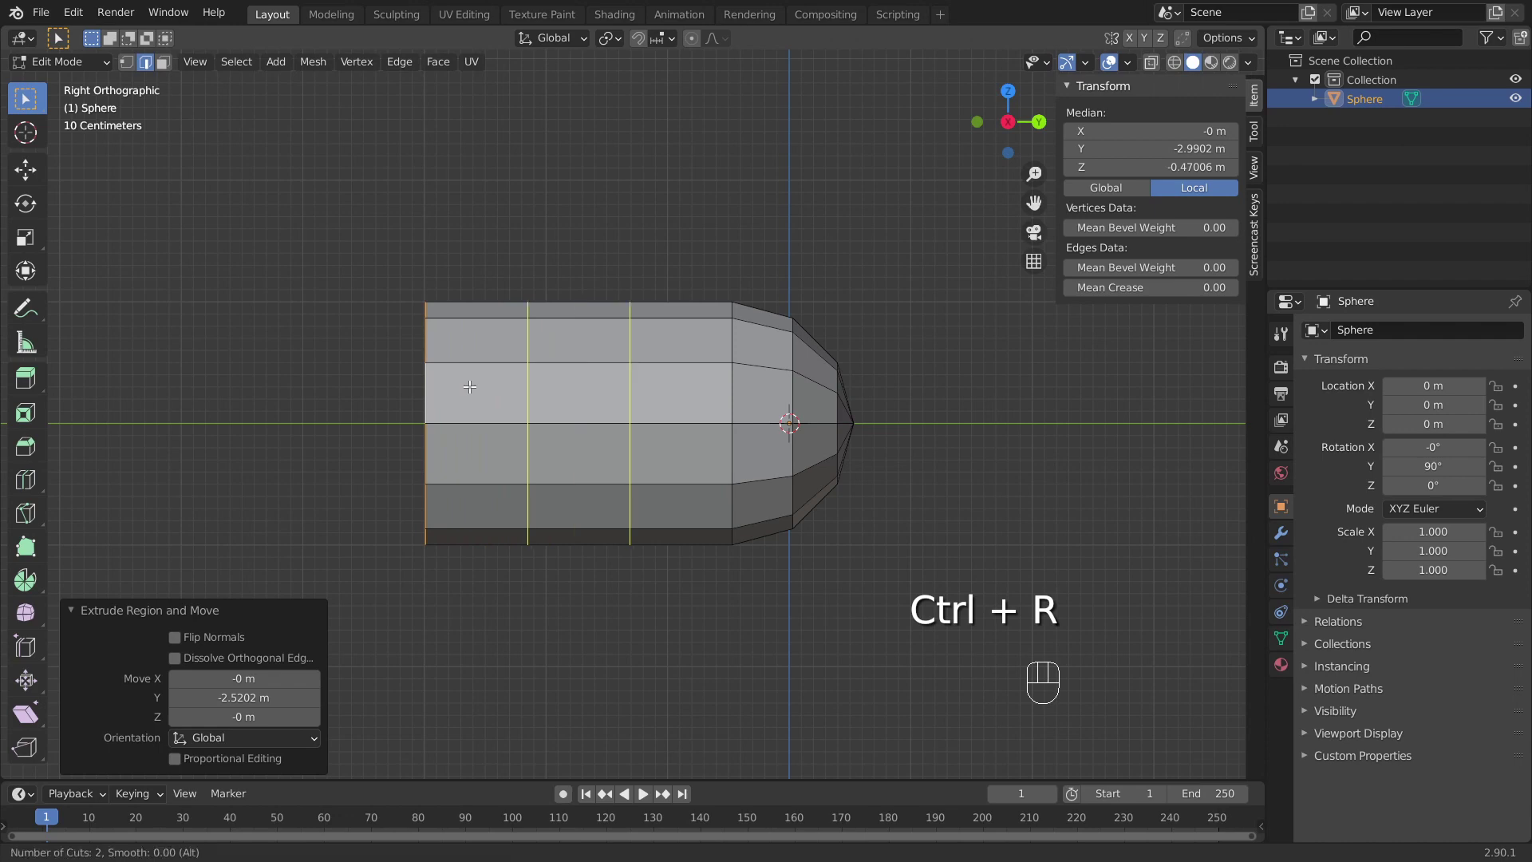
scroll(469, 386, up, 2)
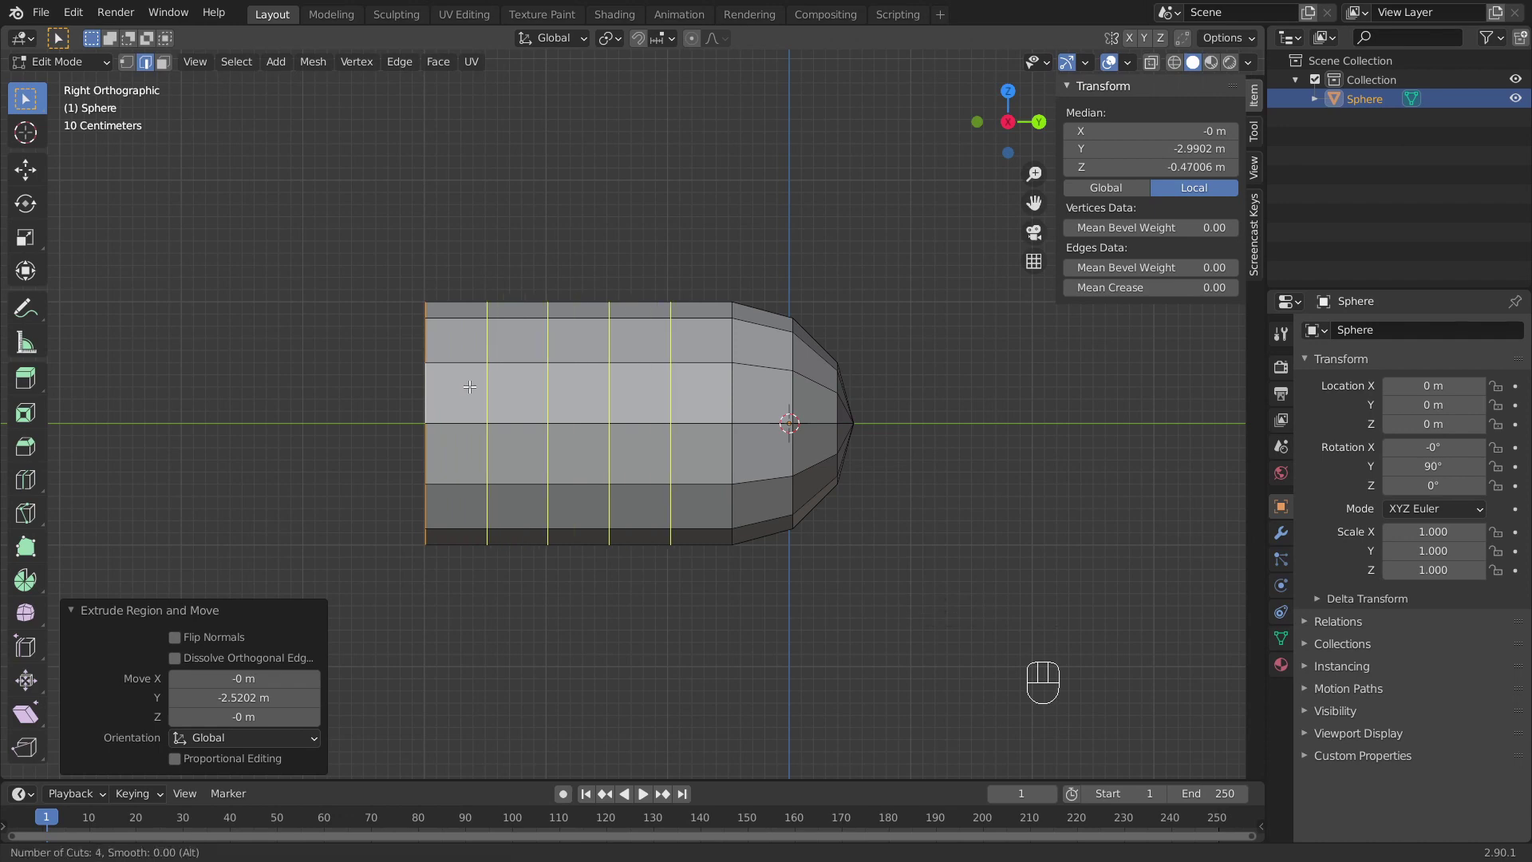
click(469, 386)
right_click(478, 388)
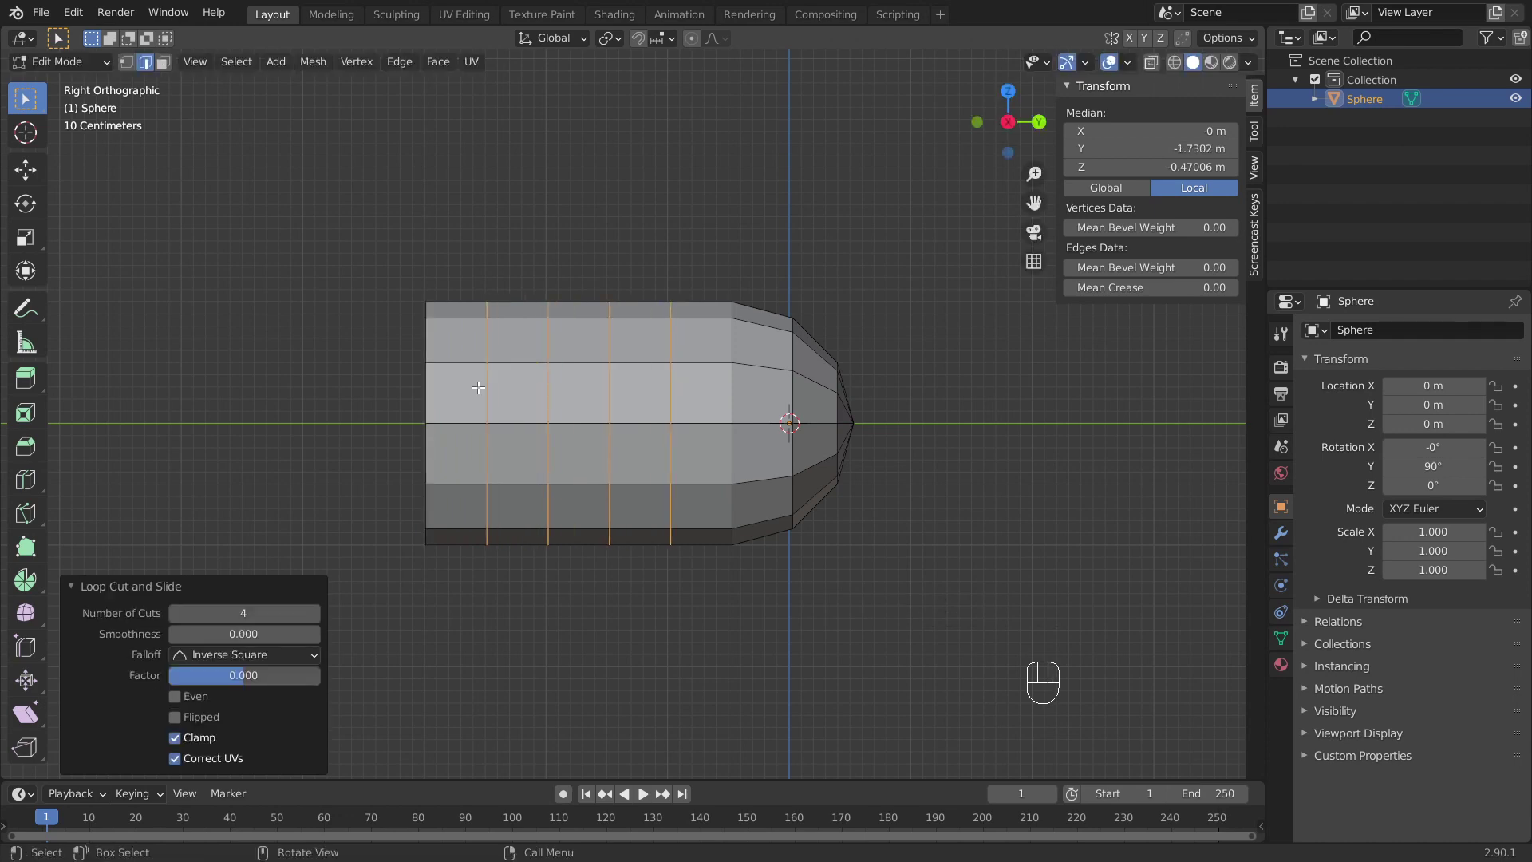
Step: Scale the extruded section's middle edge loop by about 1.22 using Smooth proportional editing with a proportional size of about 1.61
alt+click(612, 392)
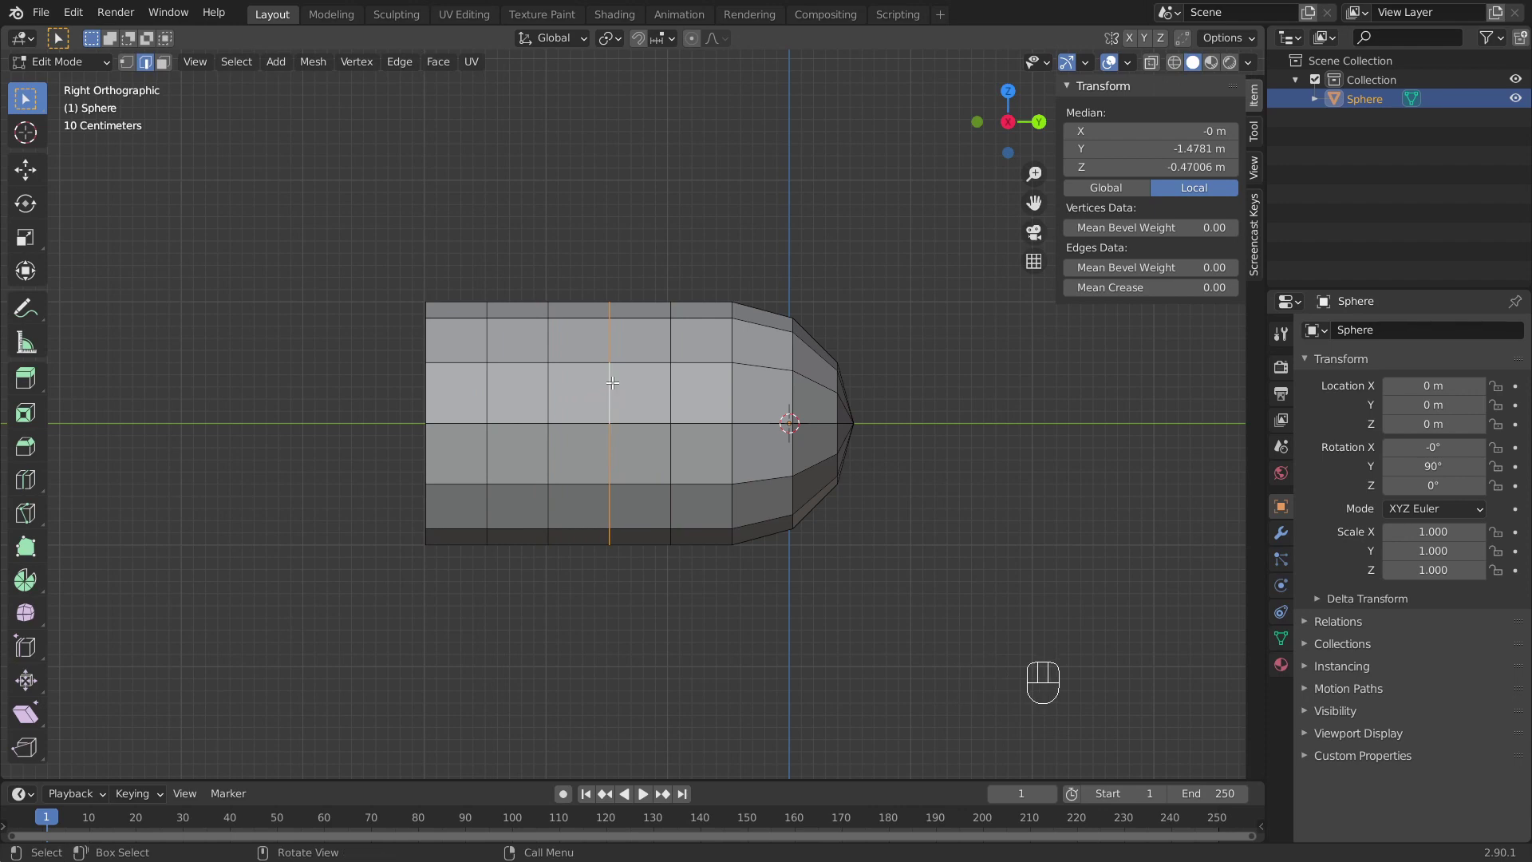
click(692, 38)
key(s)
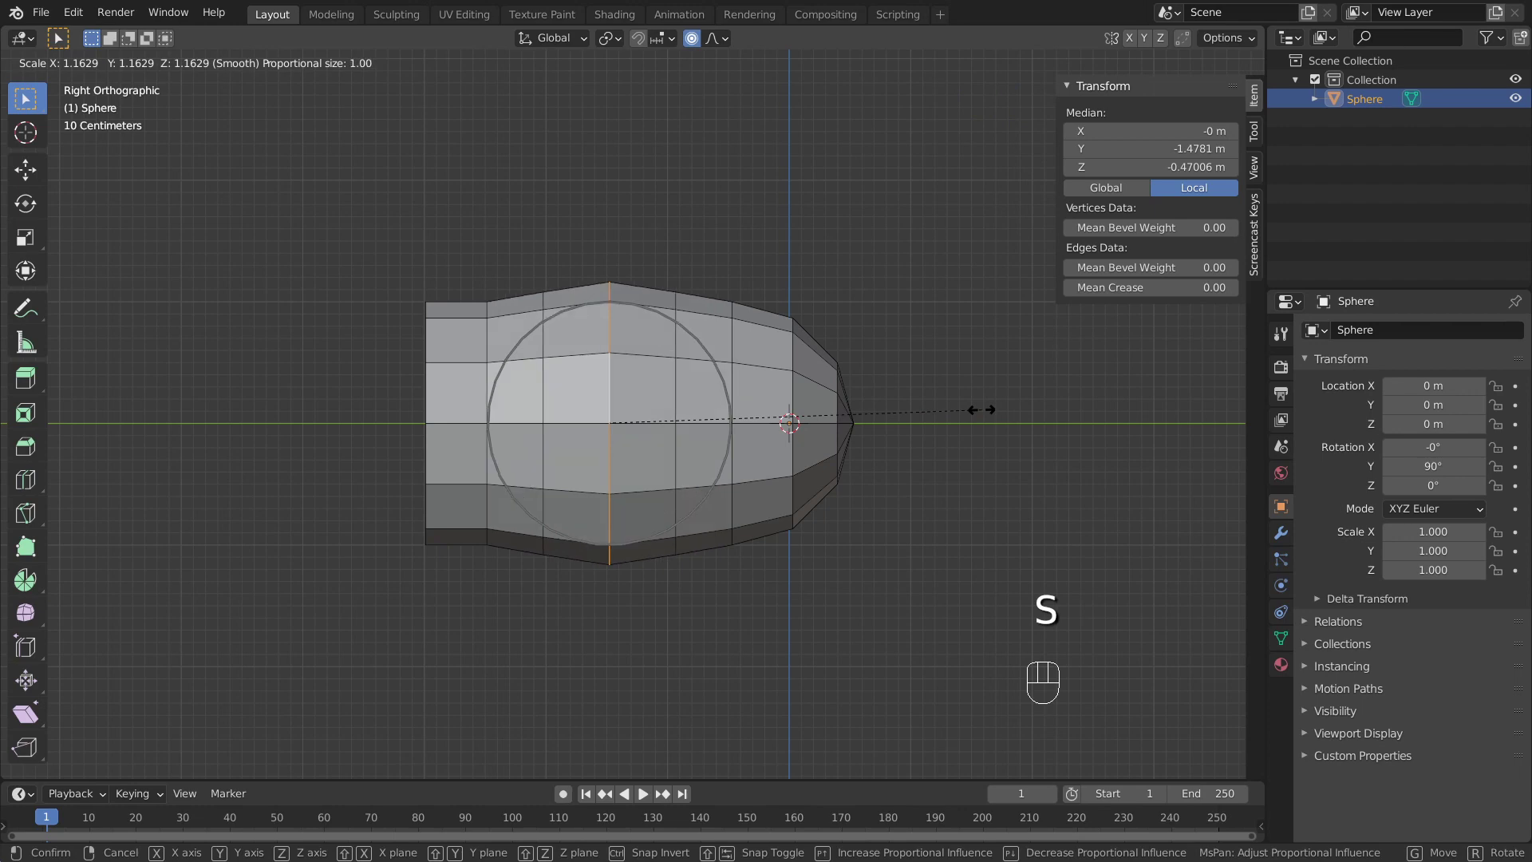
scroll(981, 410, down, 2)
scroll(981, 410, down, 2)
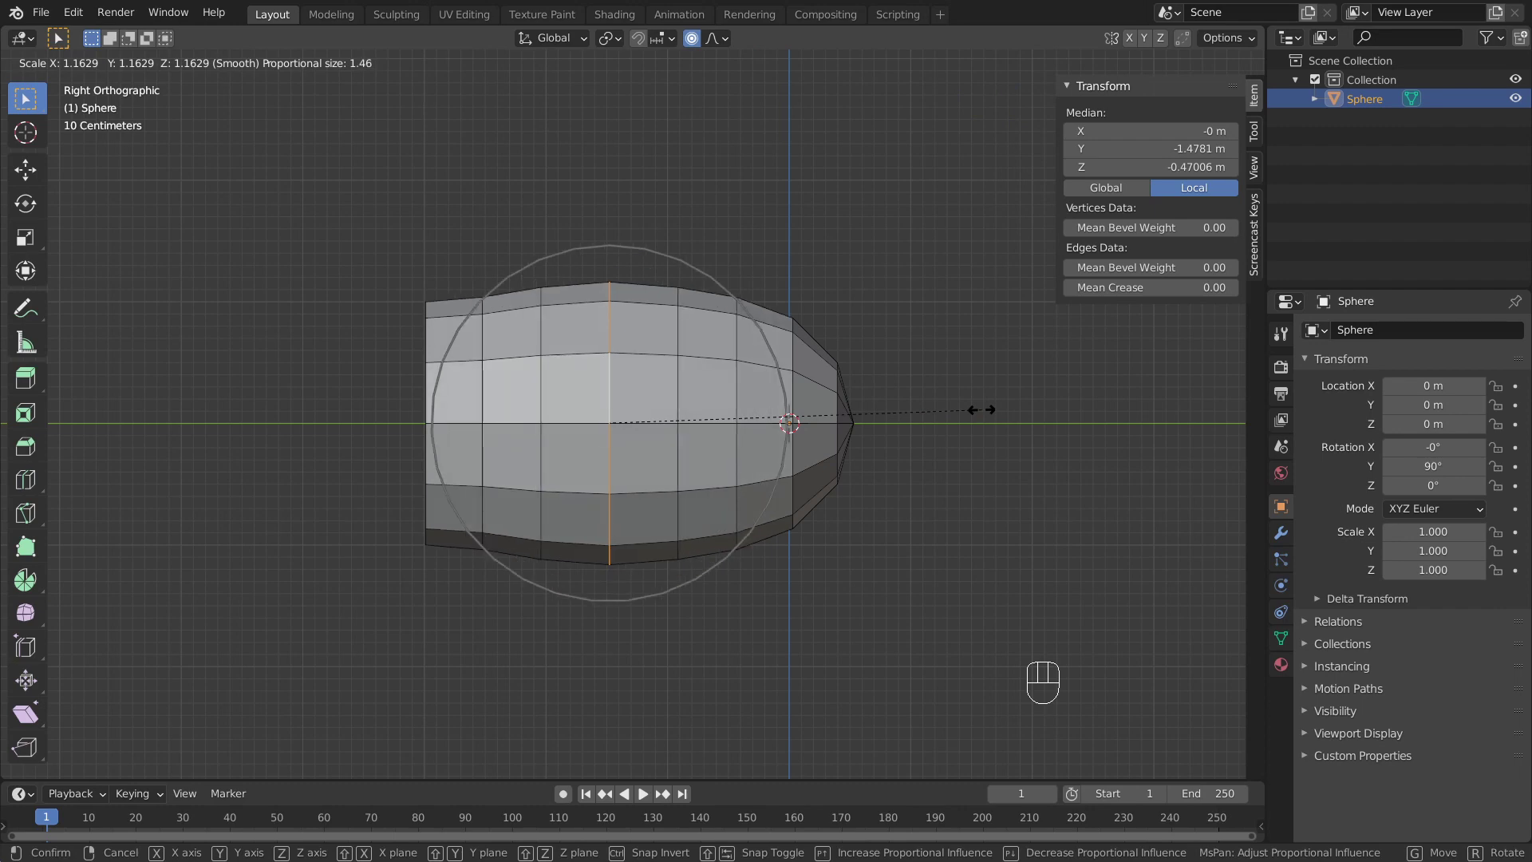
scroll(981, 410, down, 1)
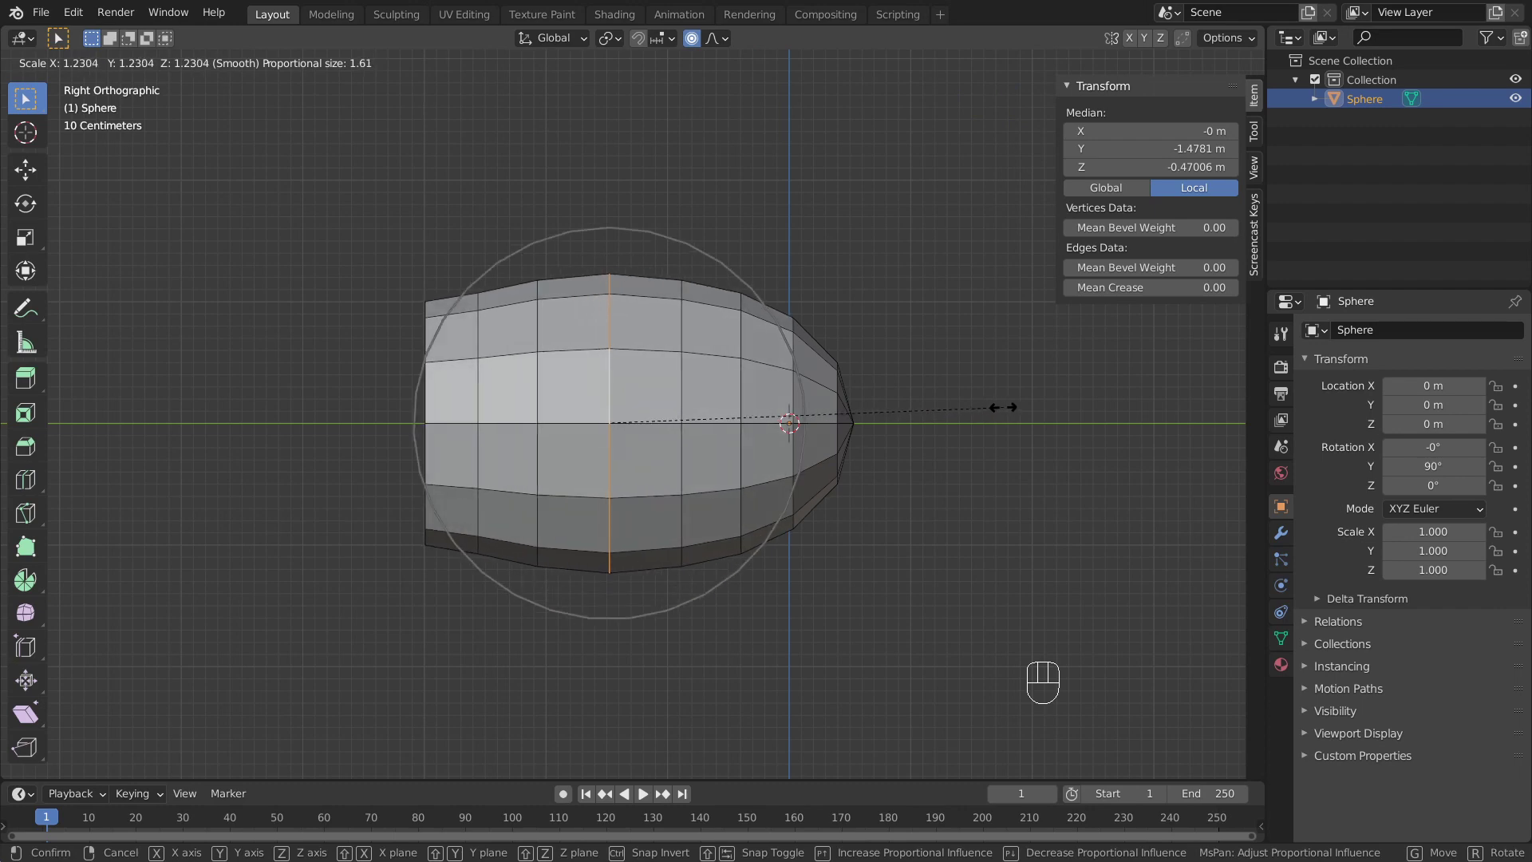
click(1000, 408)
Step: Fill the body's open end with a single face from its rim edge loop
middle_drag(701, 223, 728, 381)
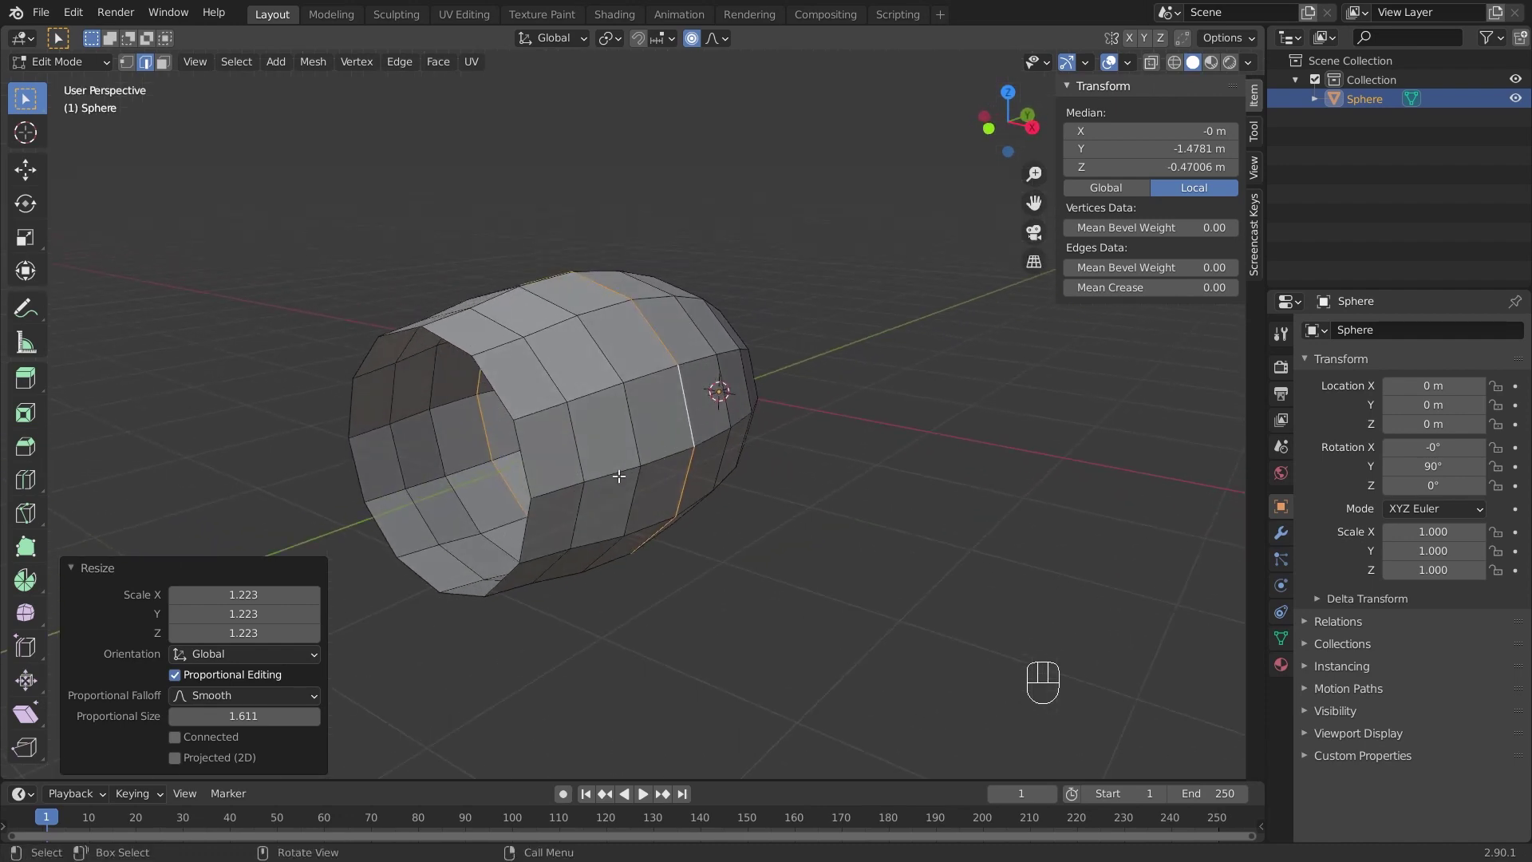
alt+click(525, 457)
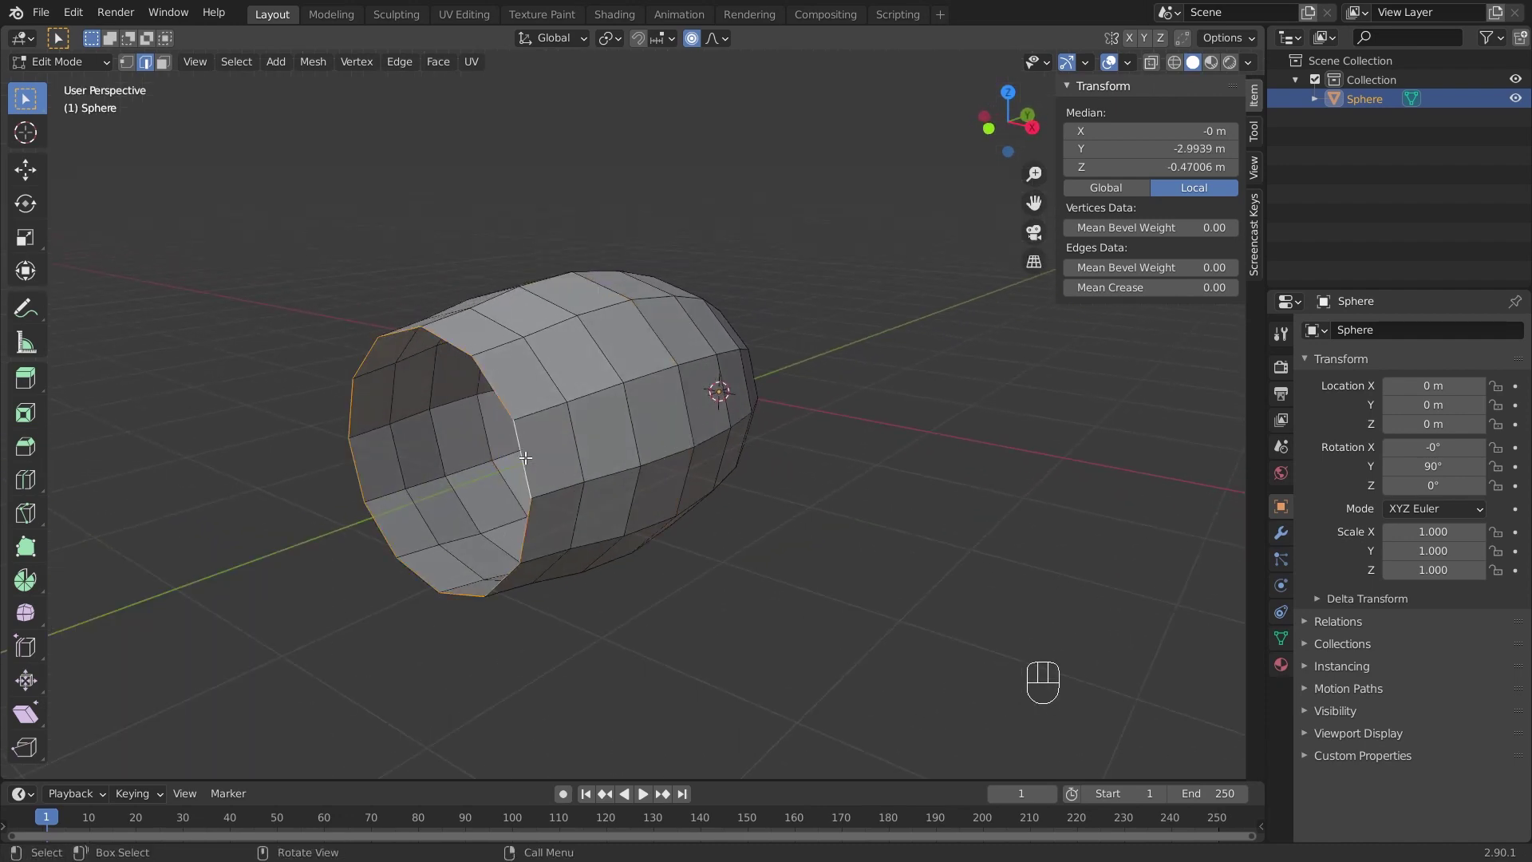
key(f)
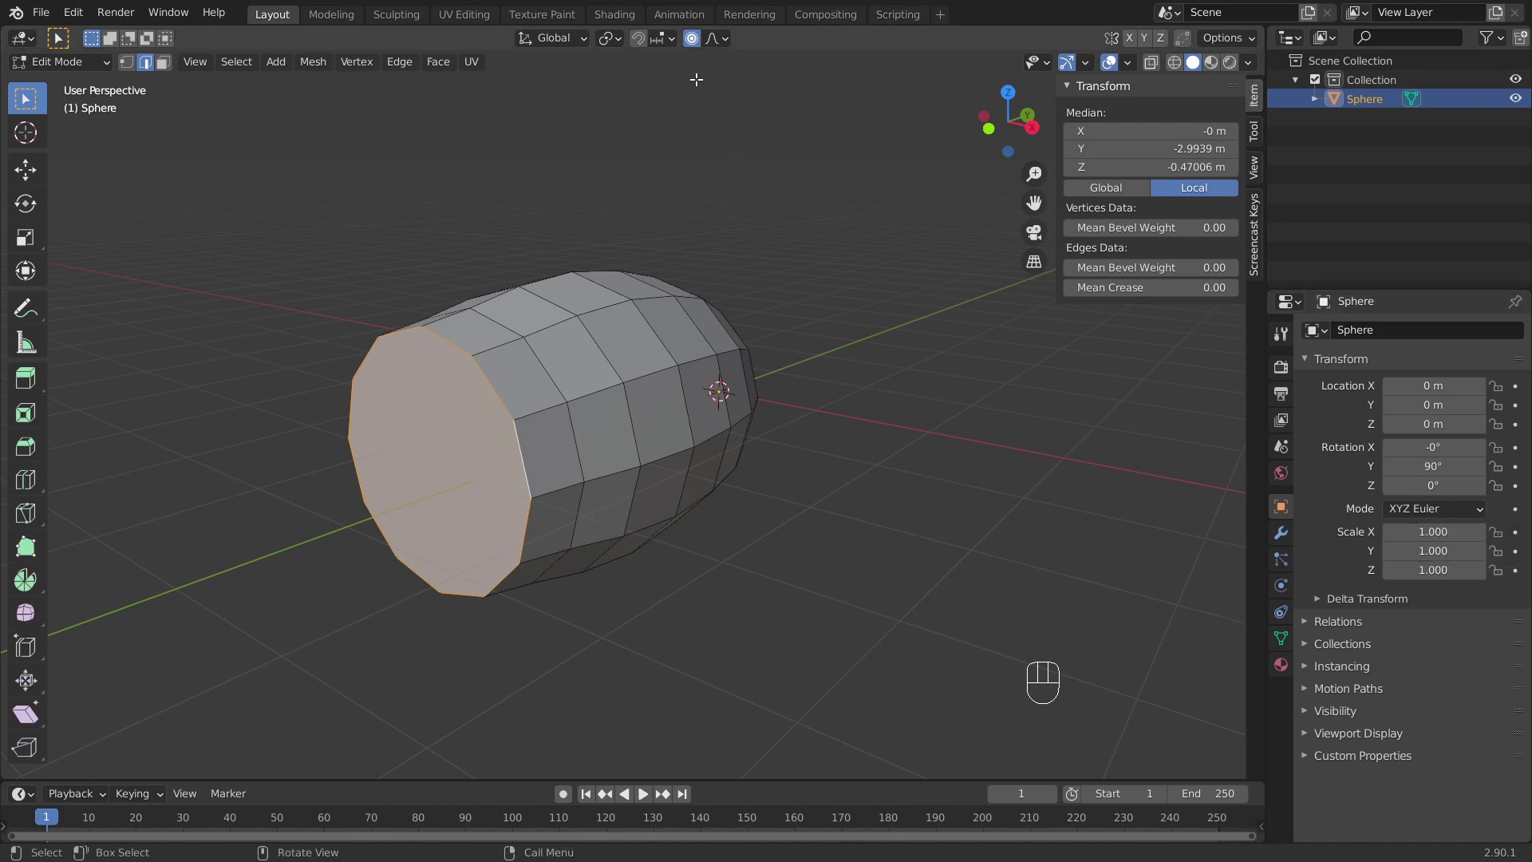
Step: With proportional editing off, inset the end face about 0.2 m and extrude it about 0.24 m into the body
click(691, 42)
key(i)
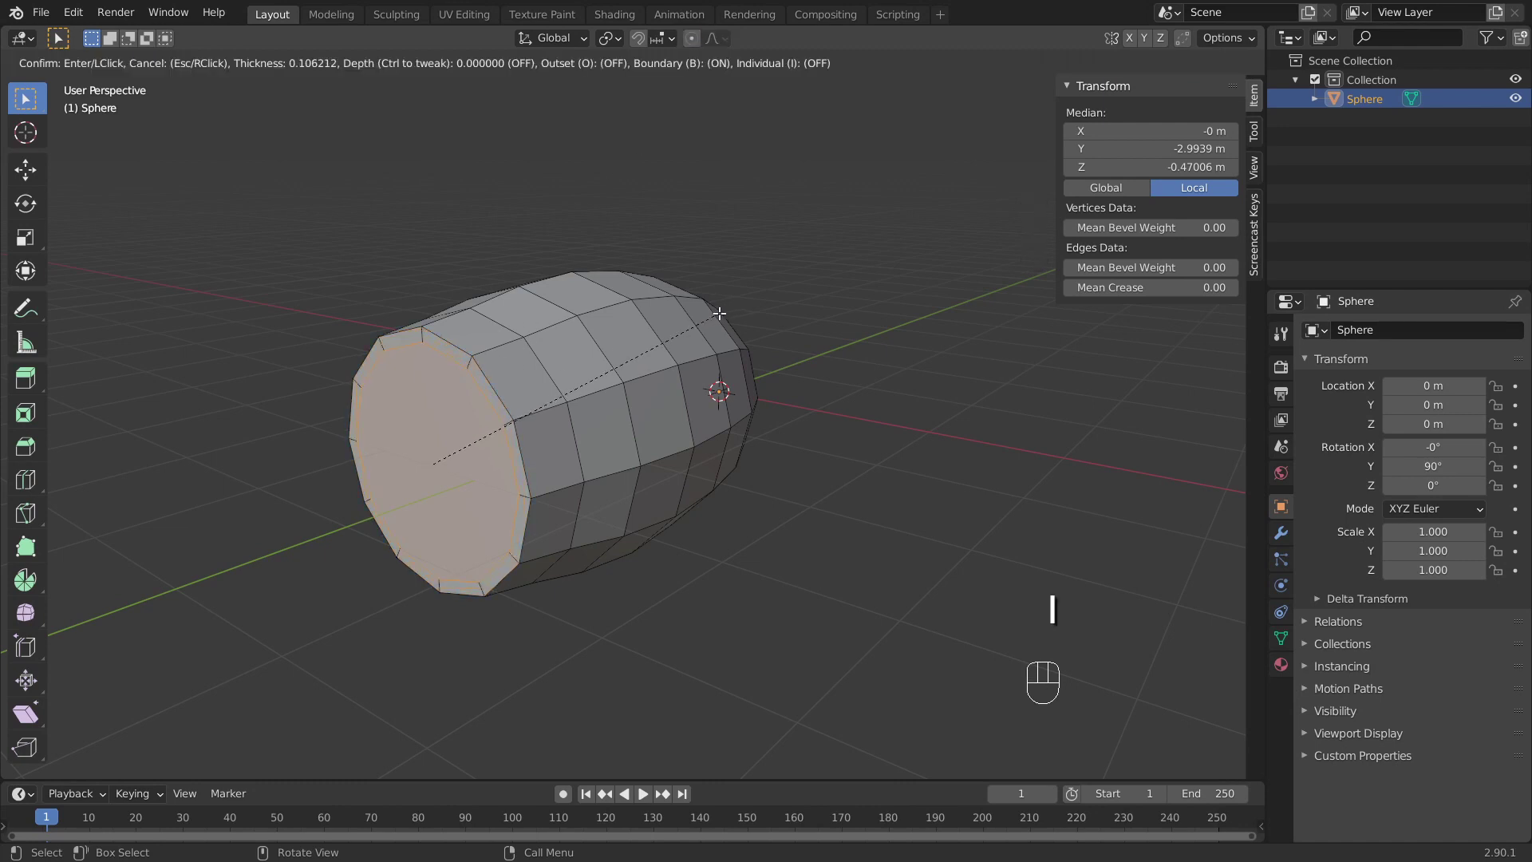
click(706, 319)
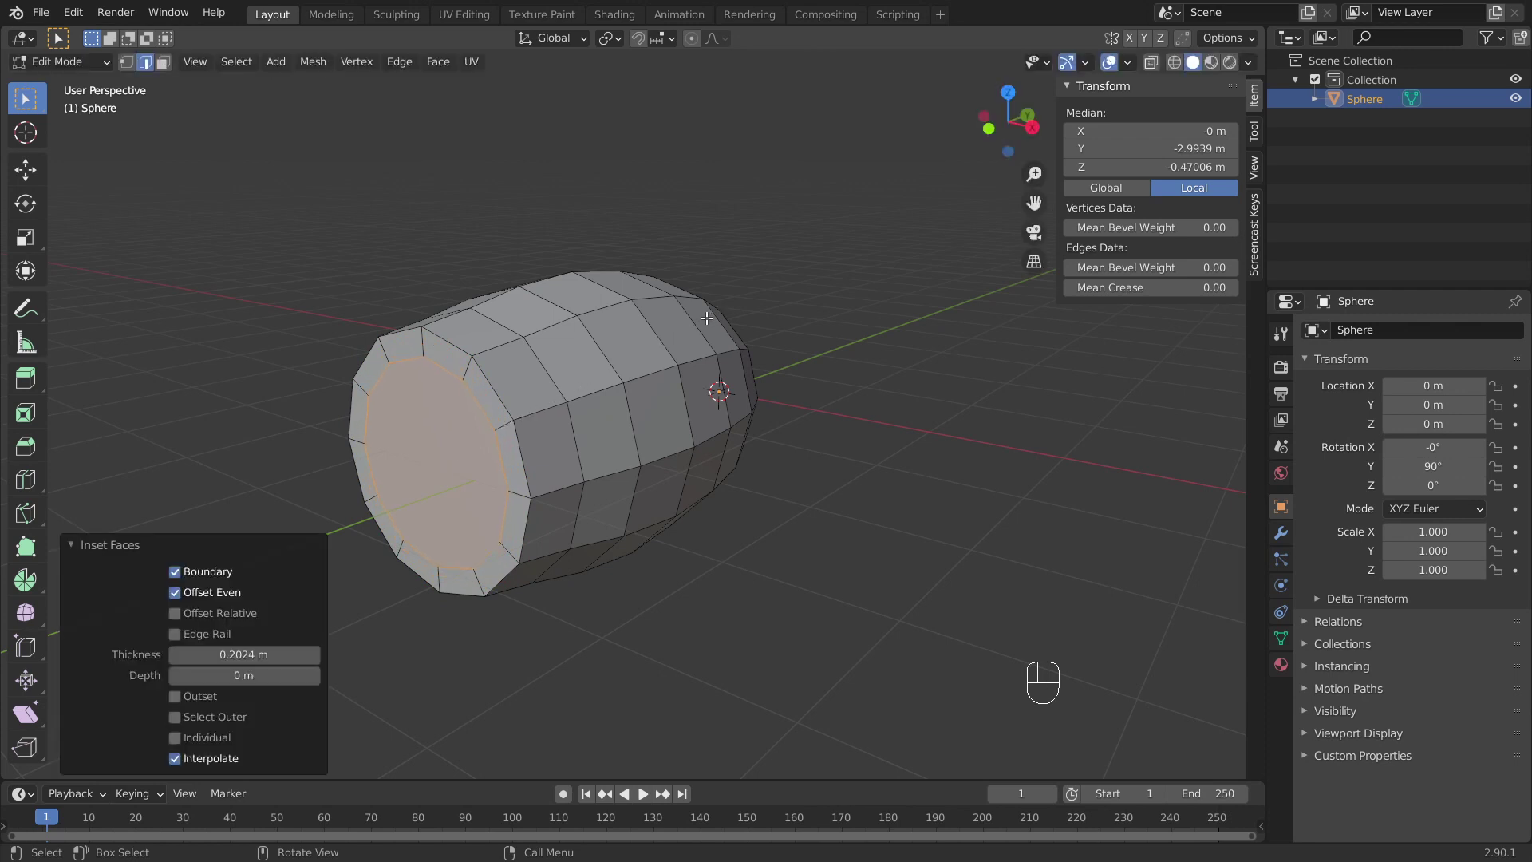
key(e)
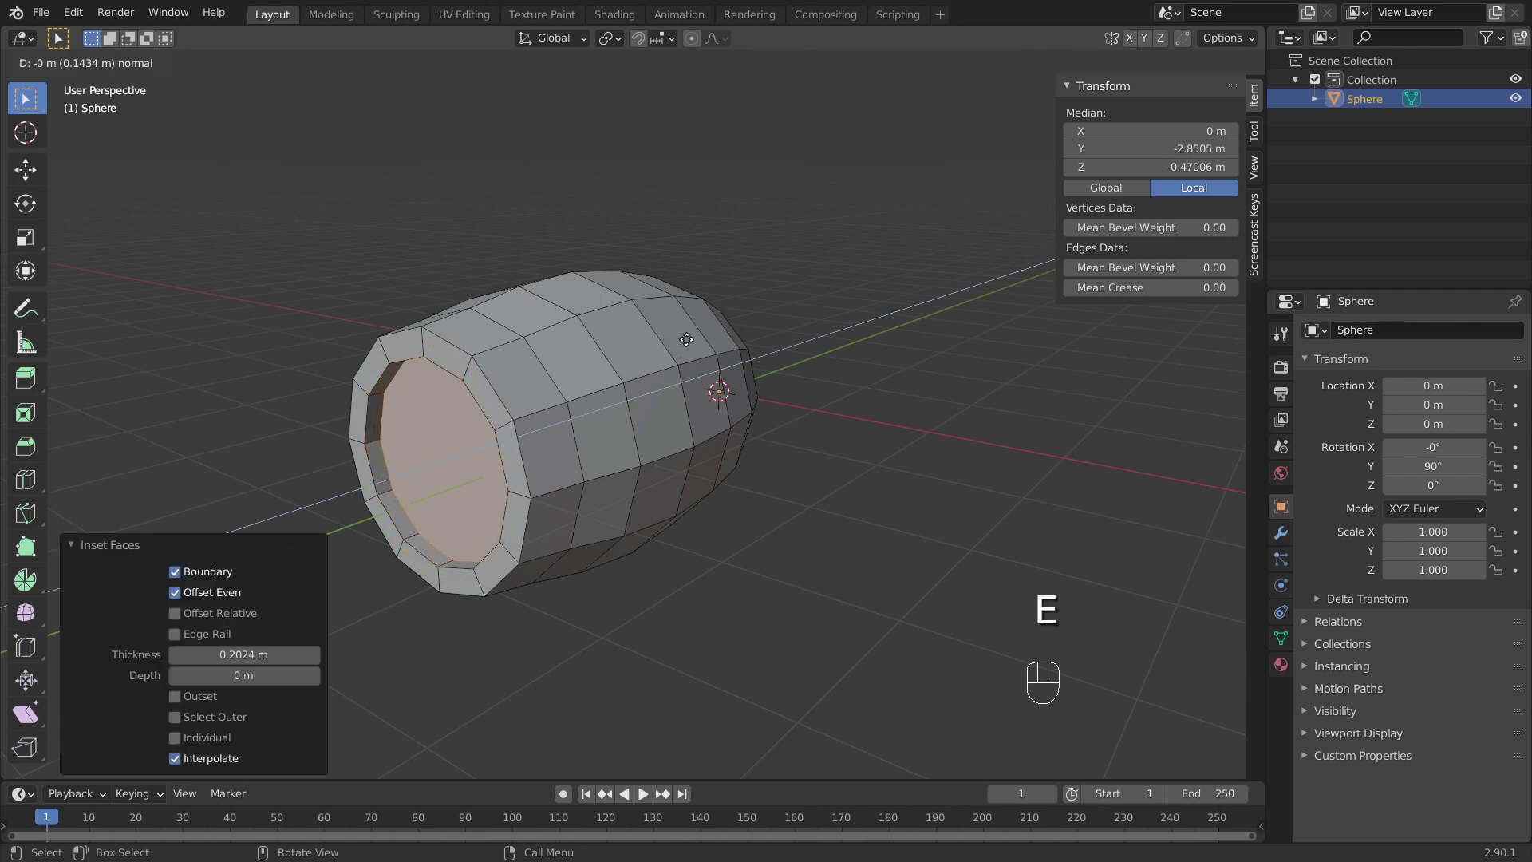
click(699, 339)
Step: Form a tapered shaft from the recessed face with a 0.56 m inset, a 1.57 m outward extrusion and an end scaled to about 0.36
key(i)
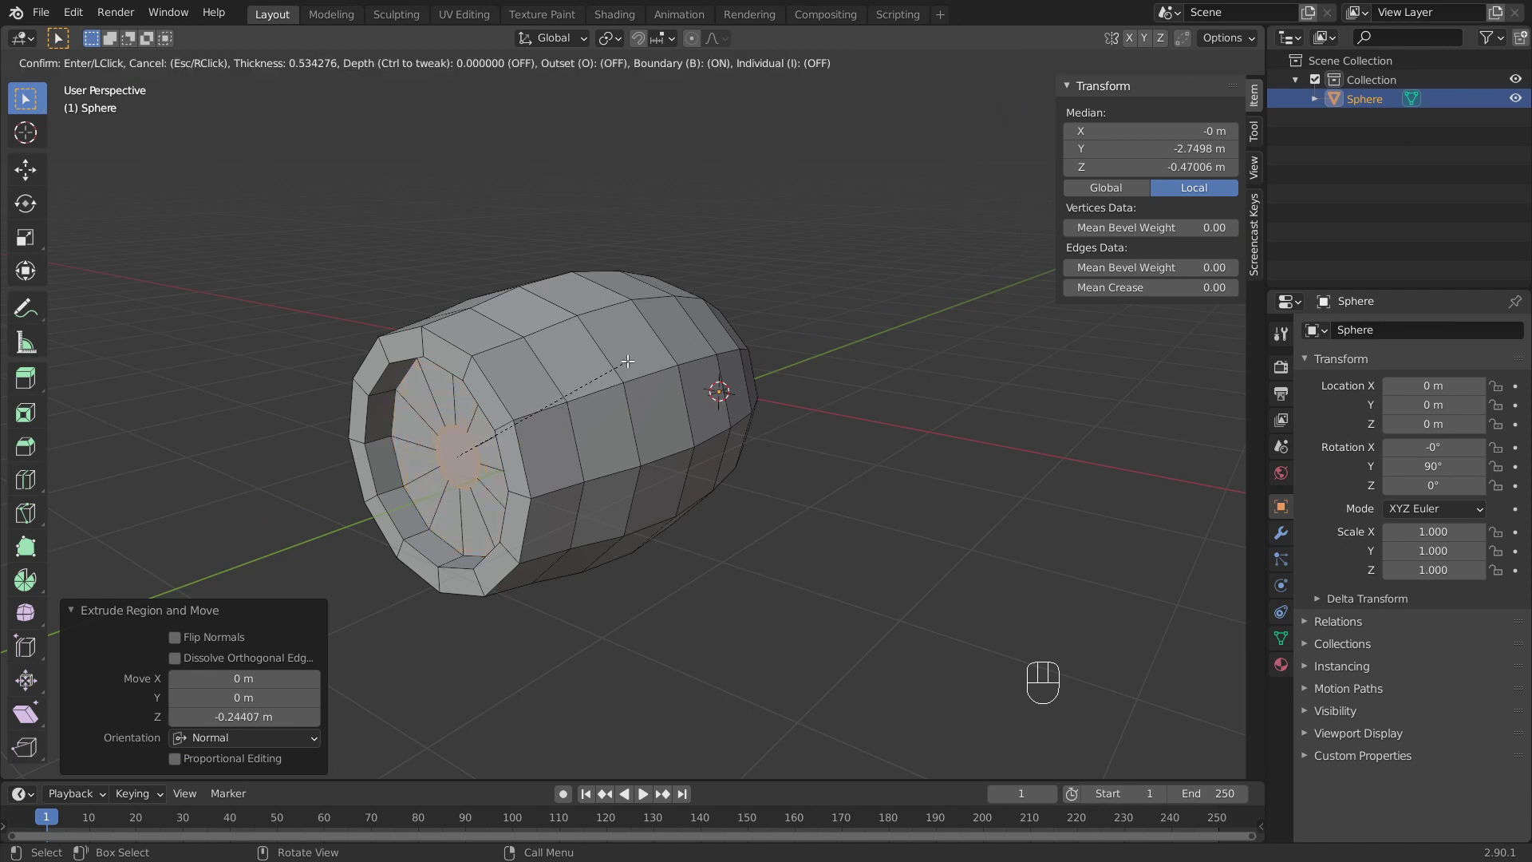
click(624, 363)
key(e)
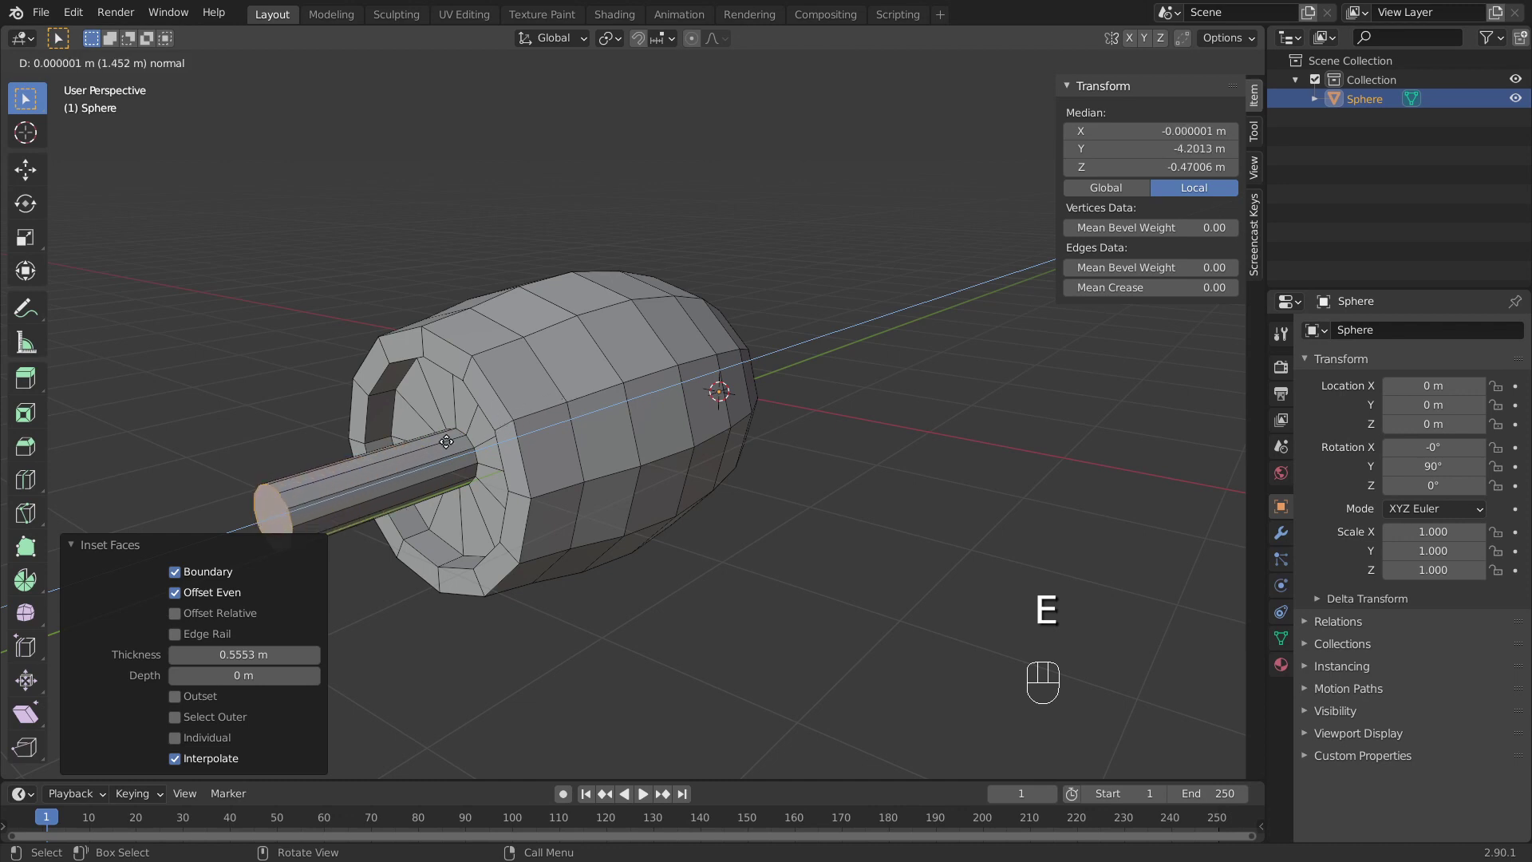
click(428, 449)
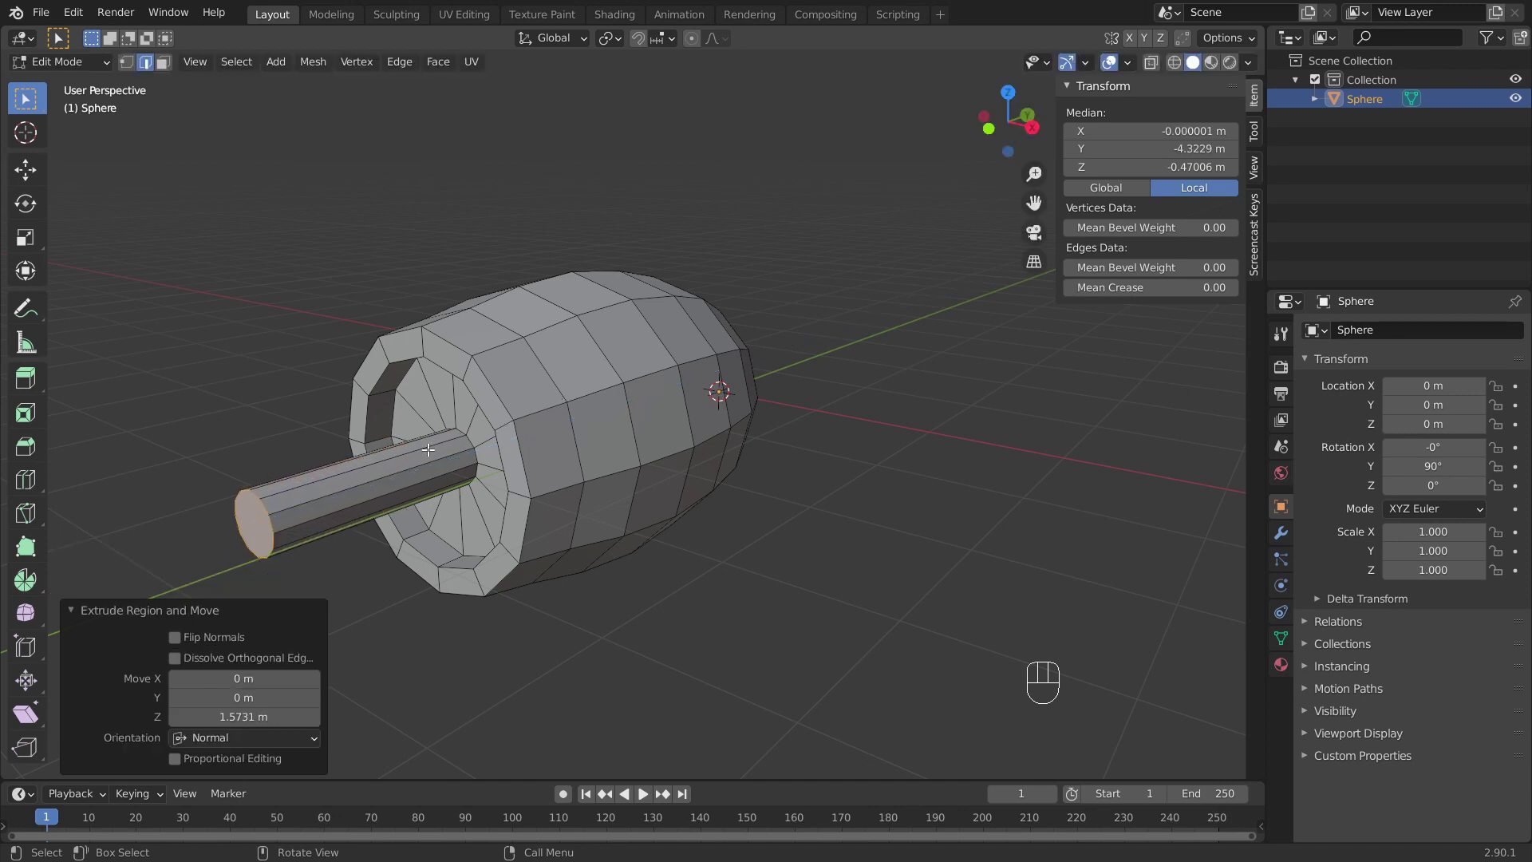
key(s)
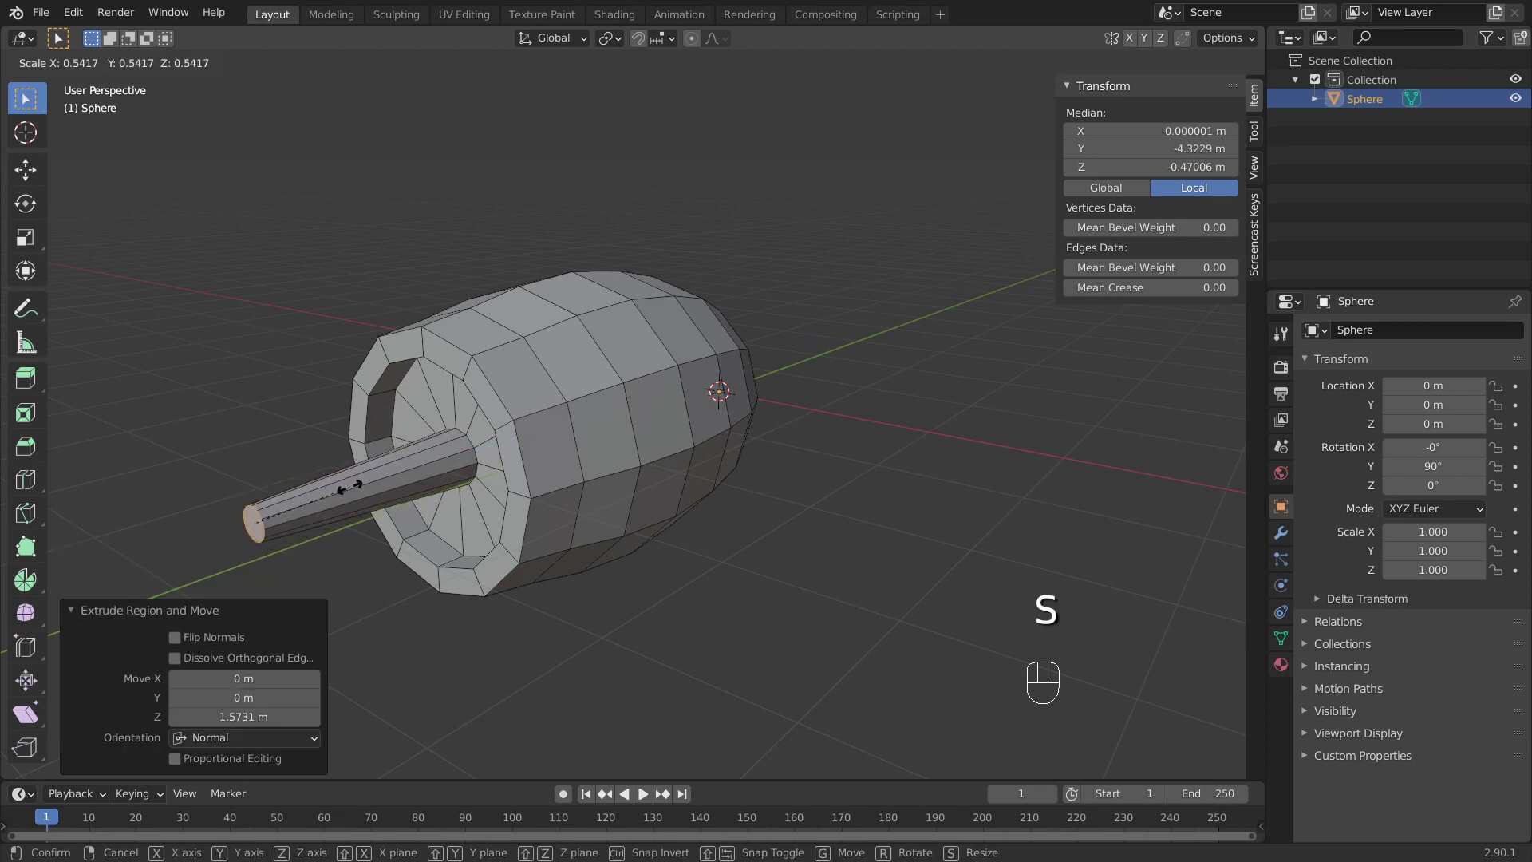
click(323, 499)
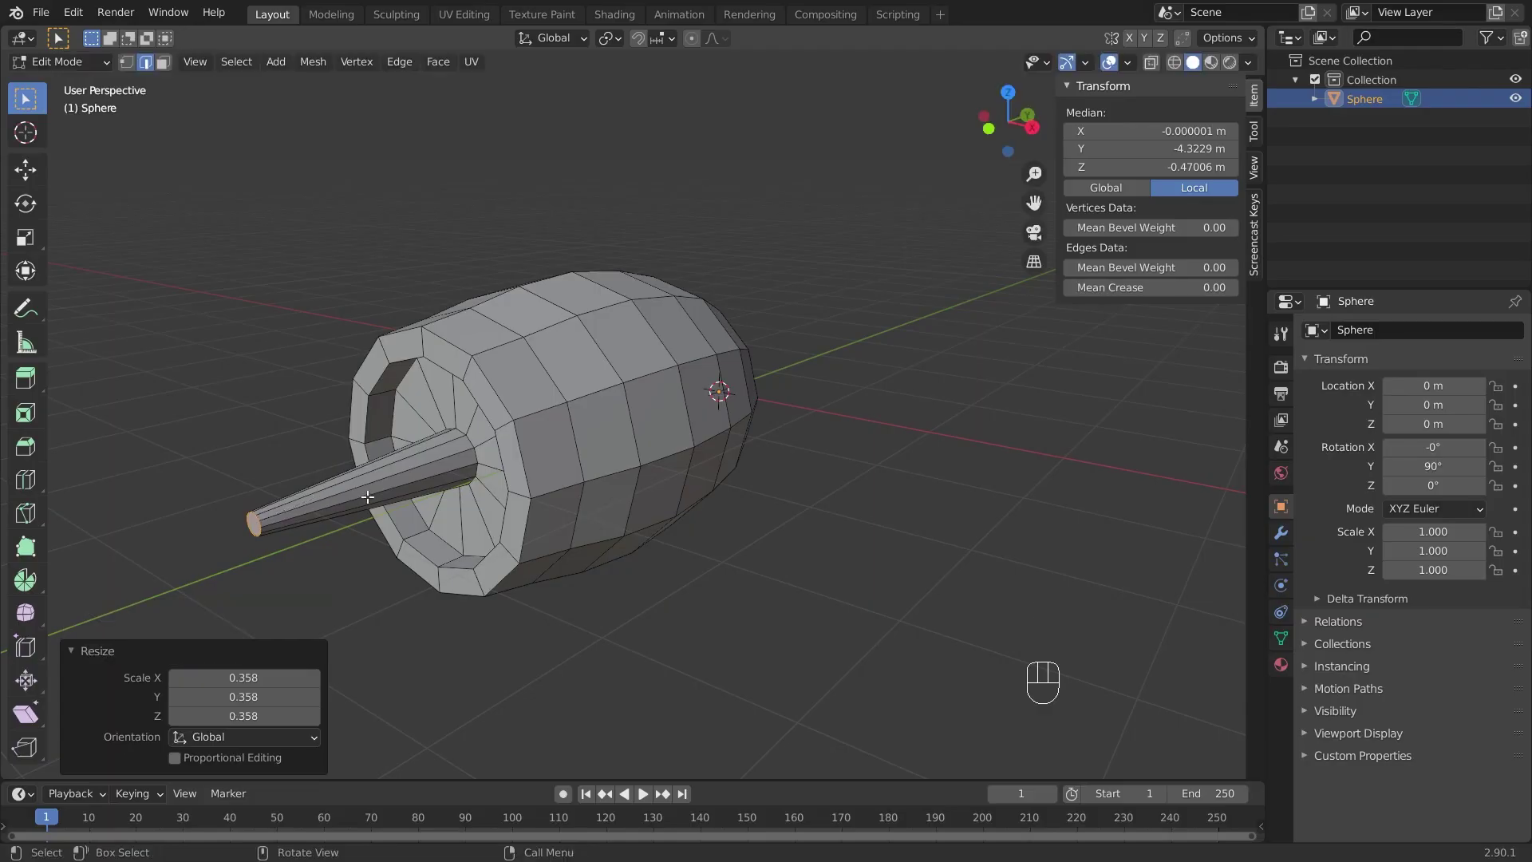
Step: Snap the 3D cursor to the shaft's small end face and delete that face
key(3)
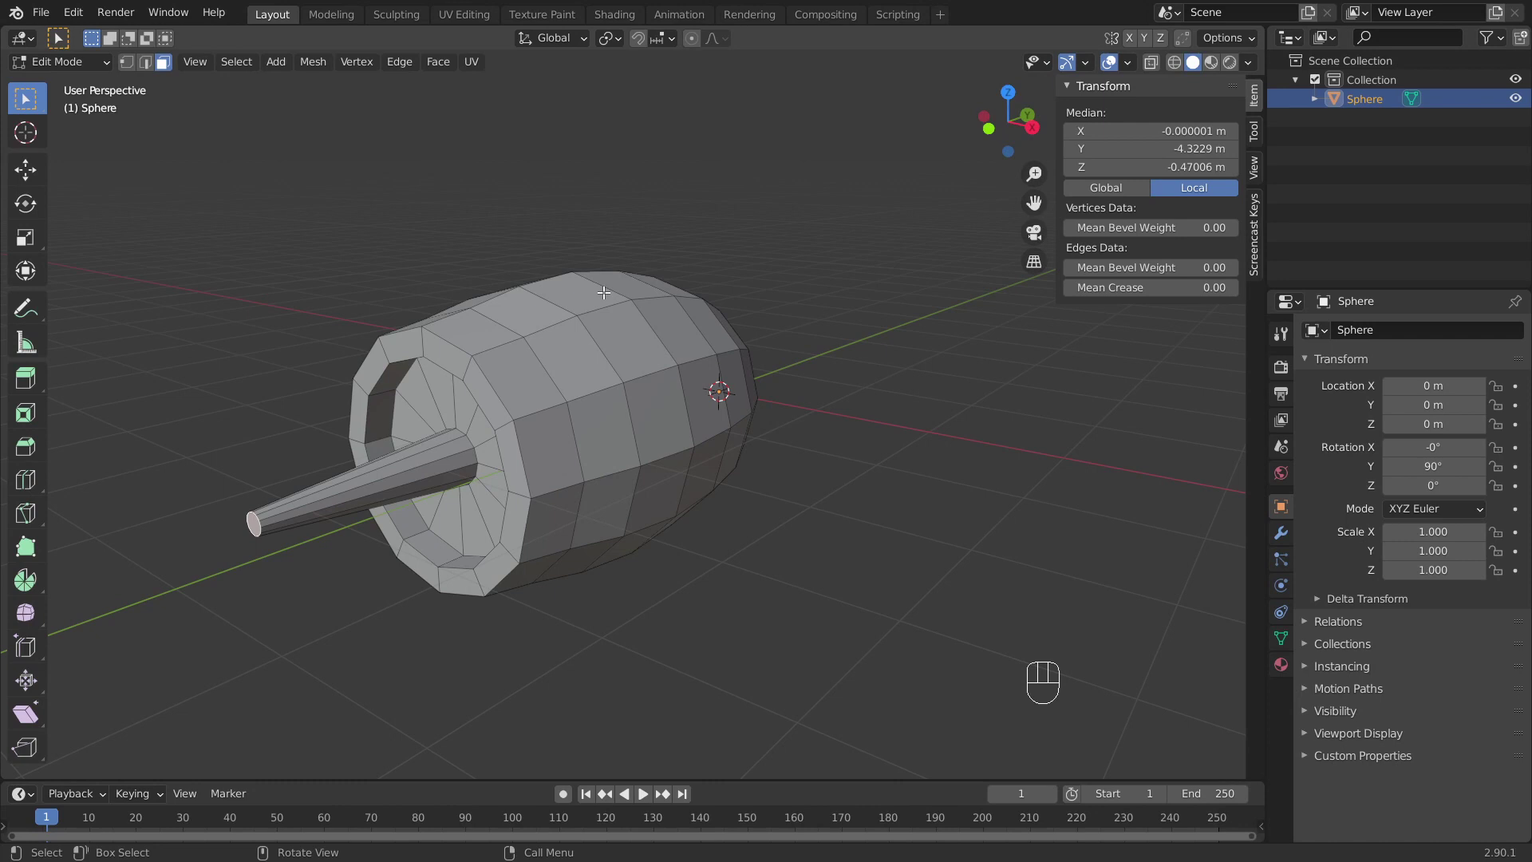
key(shift+s)
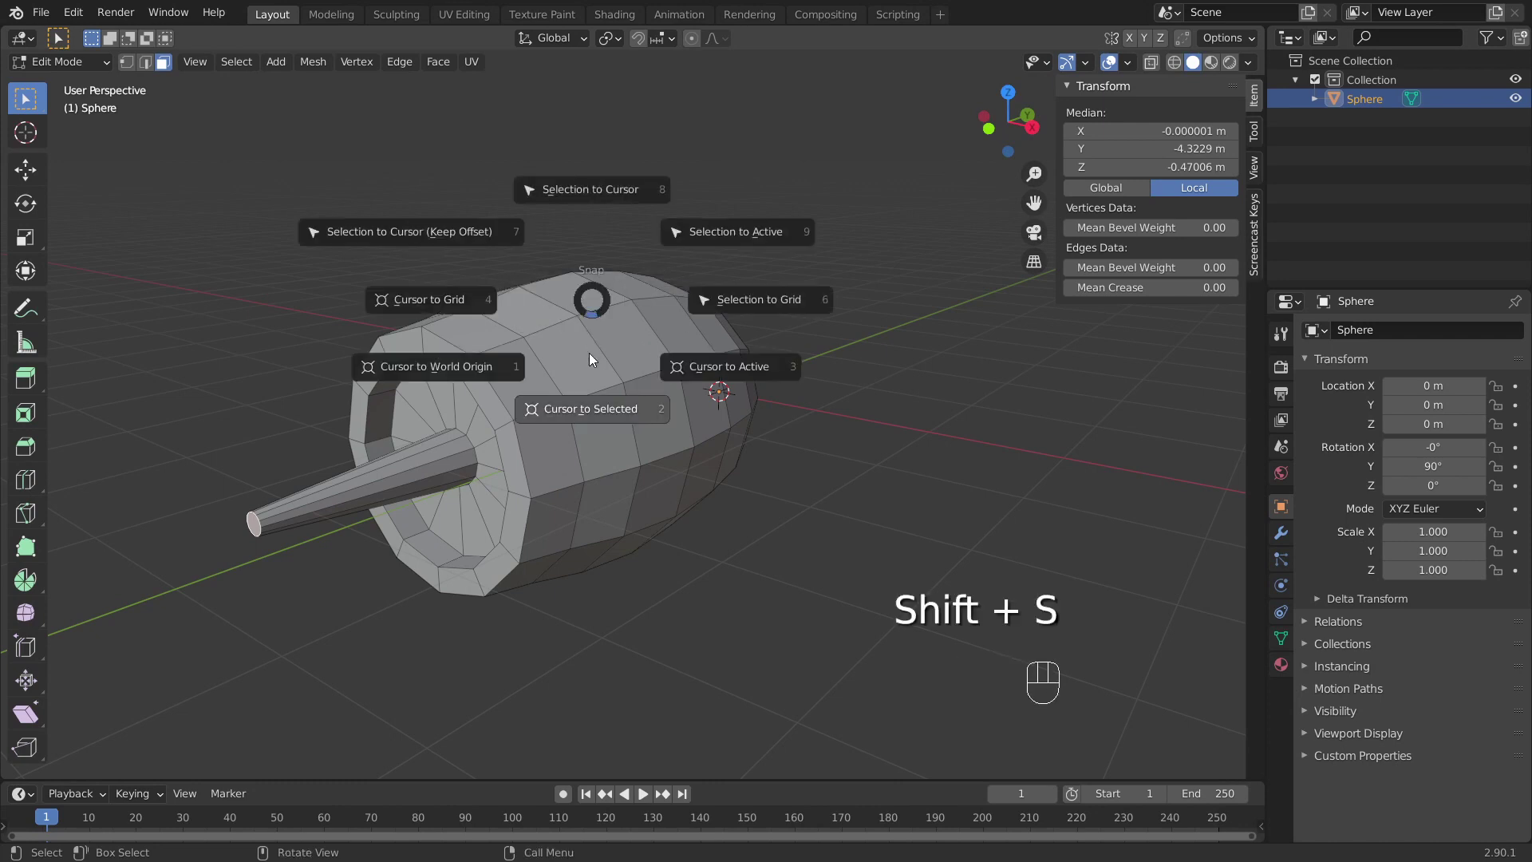
click(581, 409)
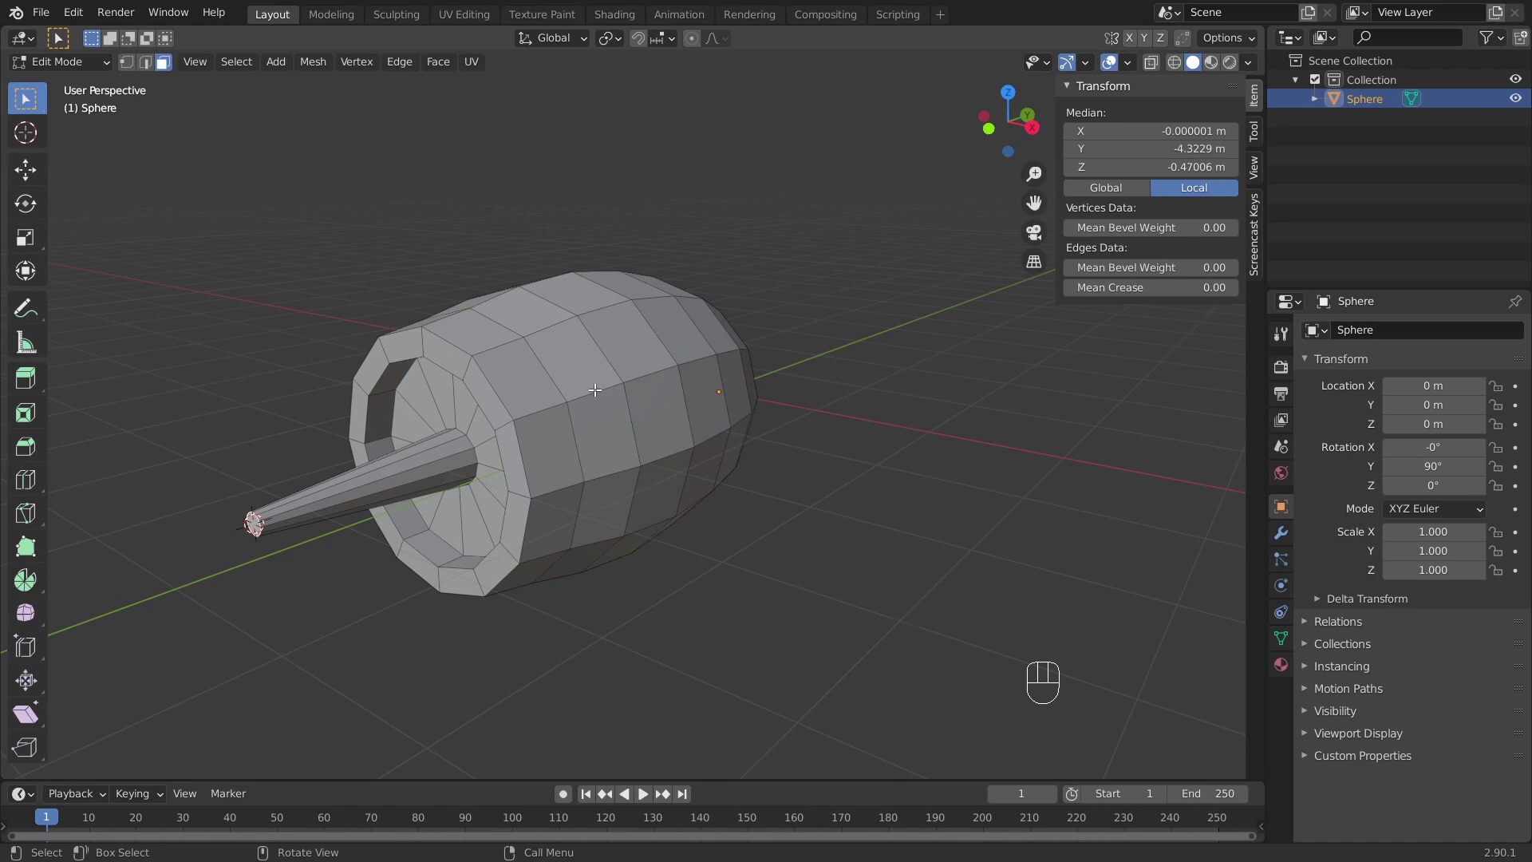
key(x)
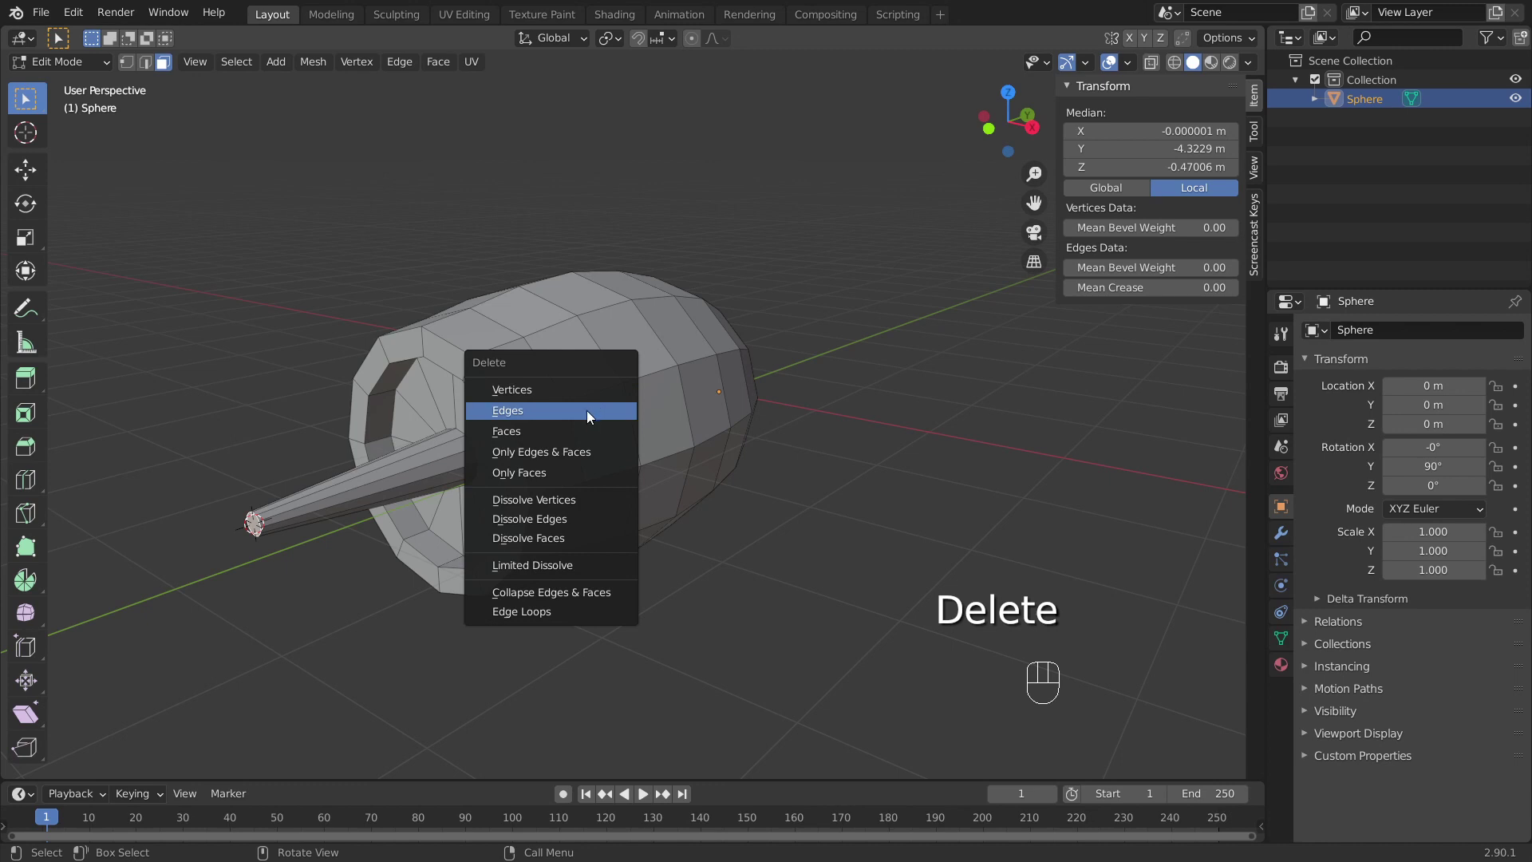
click(571, 428)
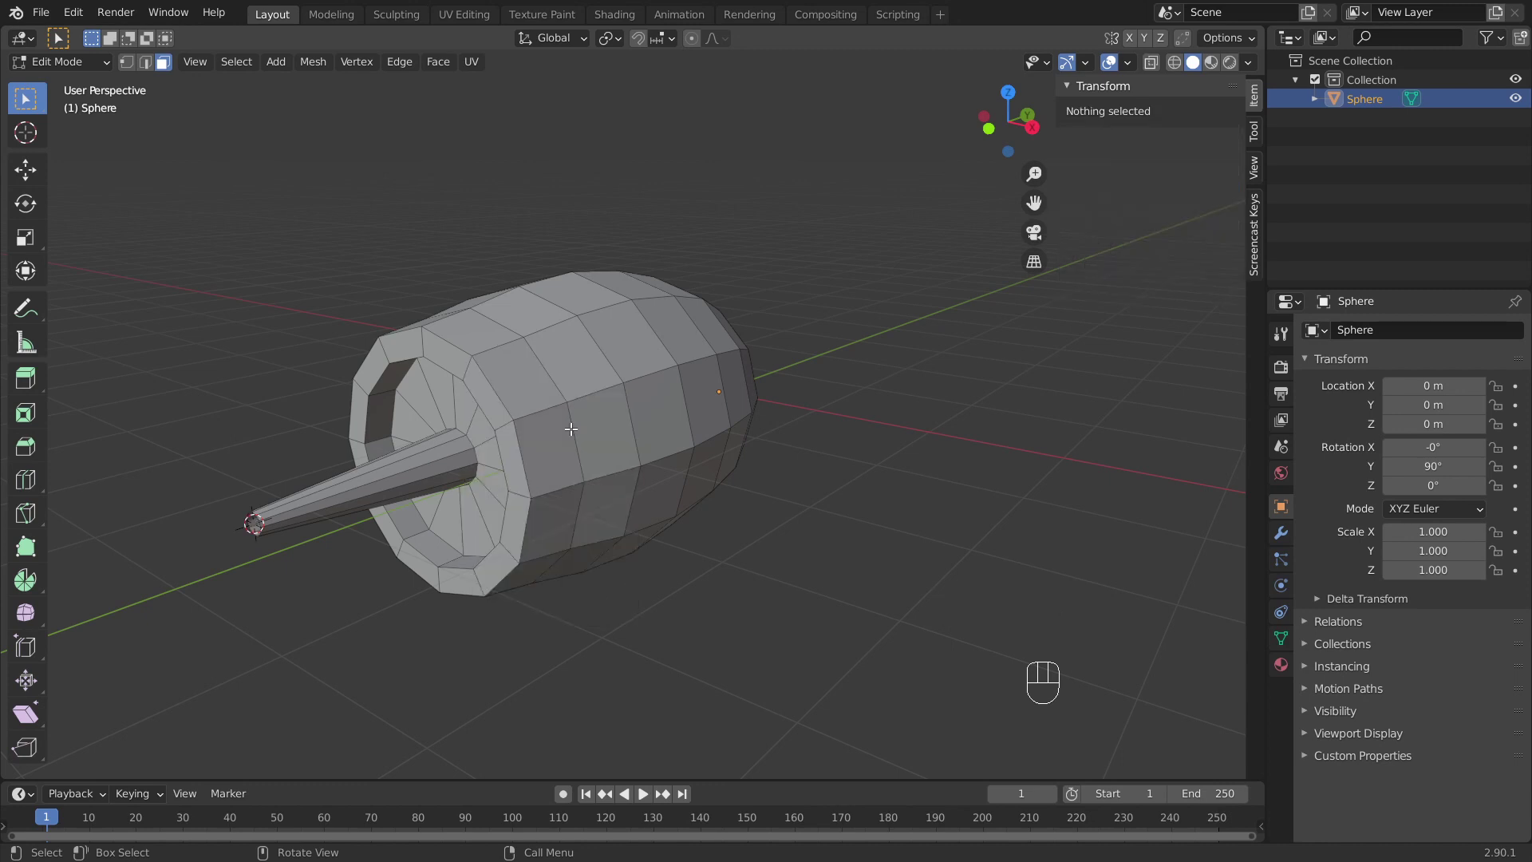
Step: Add a UV sphere with 12 segments and 6 rings at the 3D cursor and rotate it 90° about the global X axis
key(shift+a)
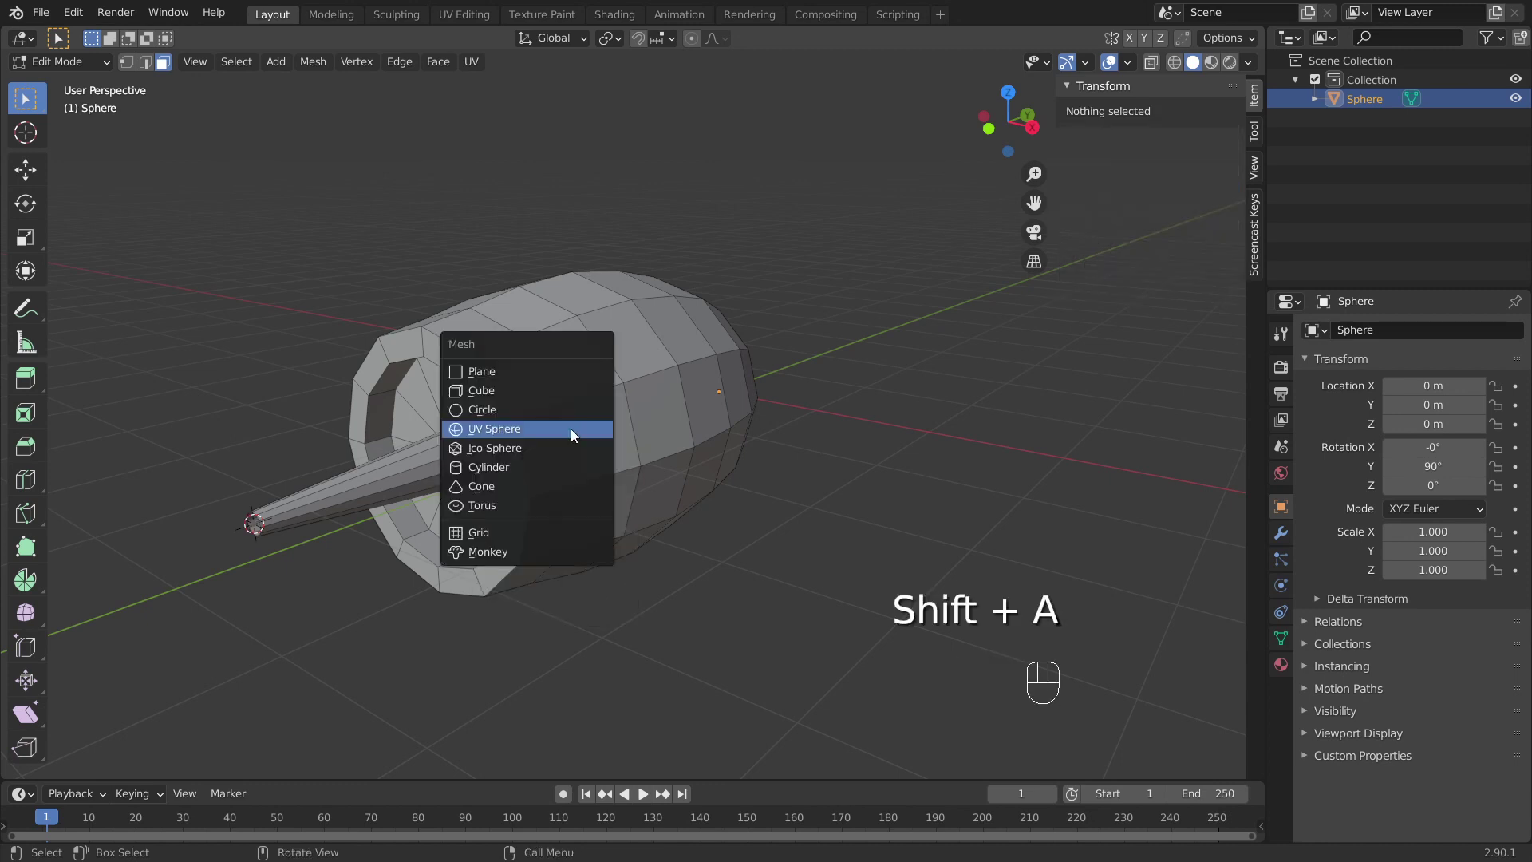
click(571, 428)
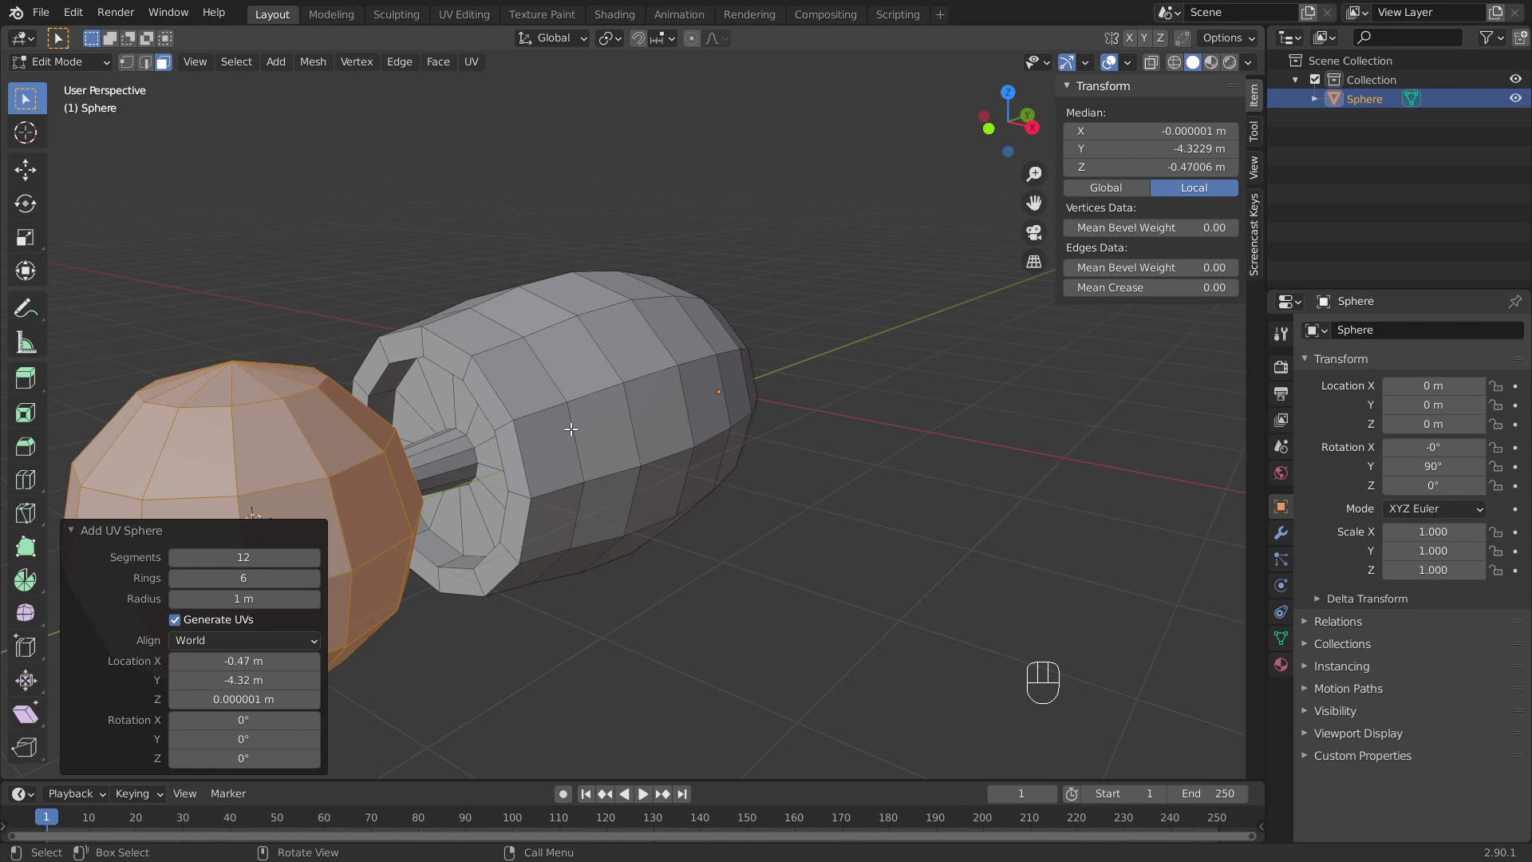
key(r)
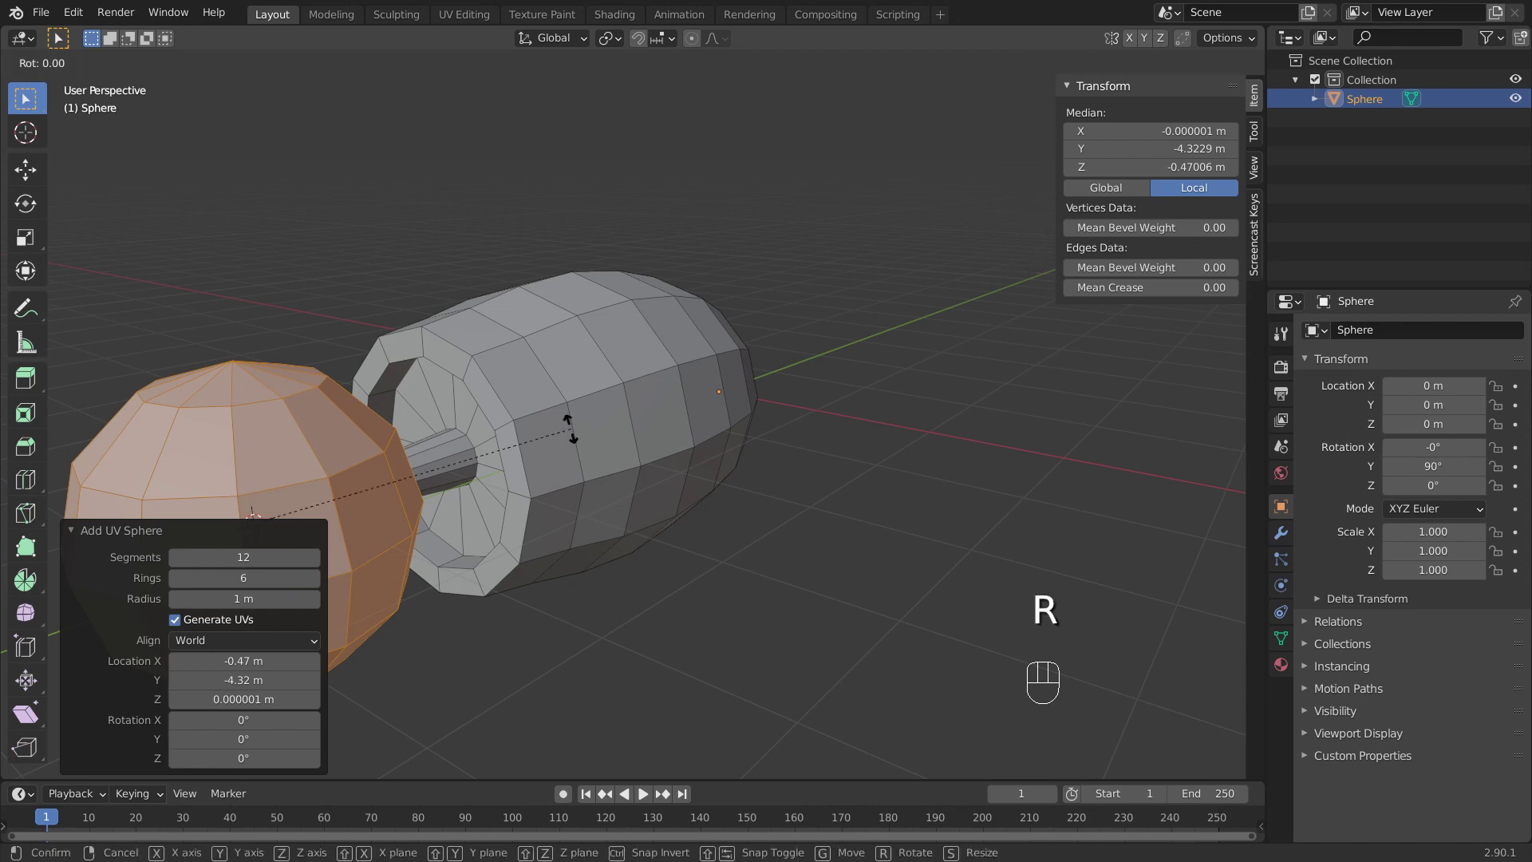
key(x)
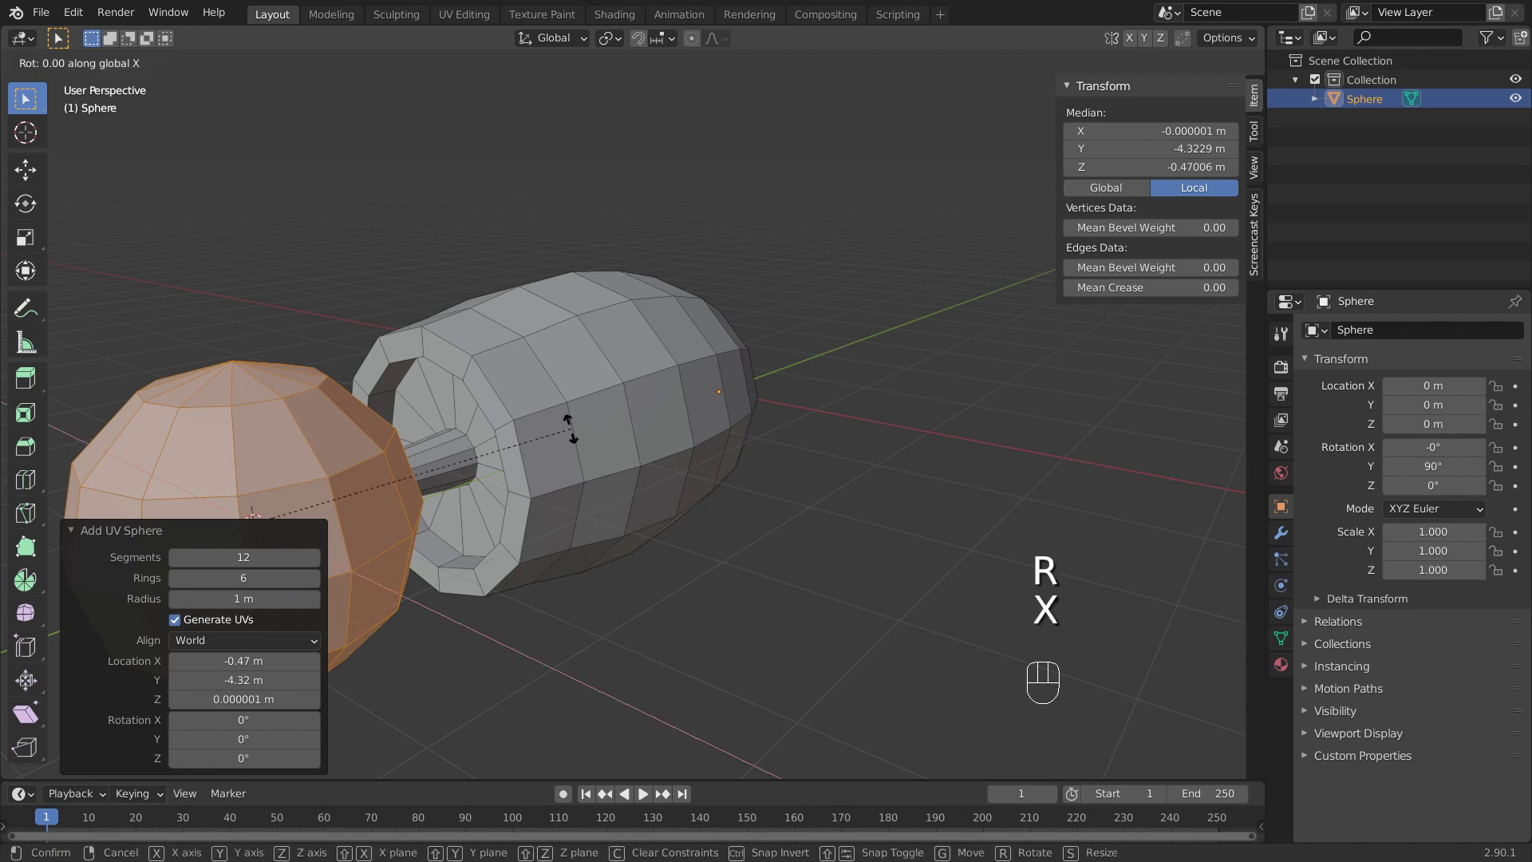
text(90)
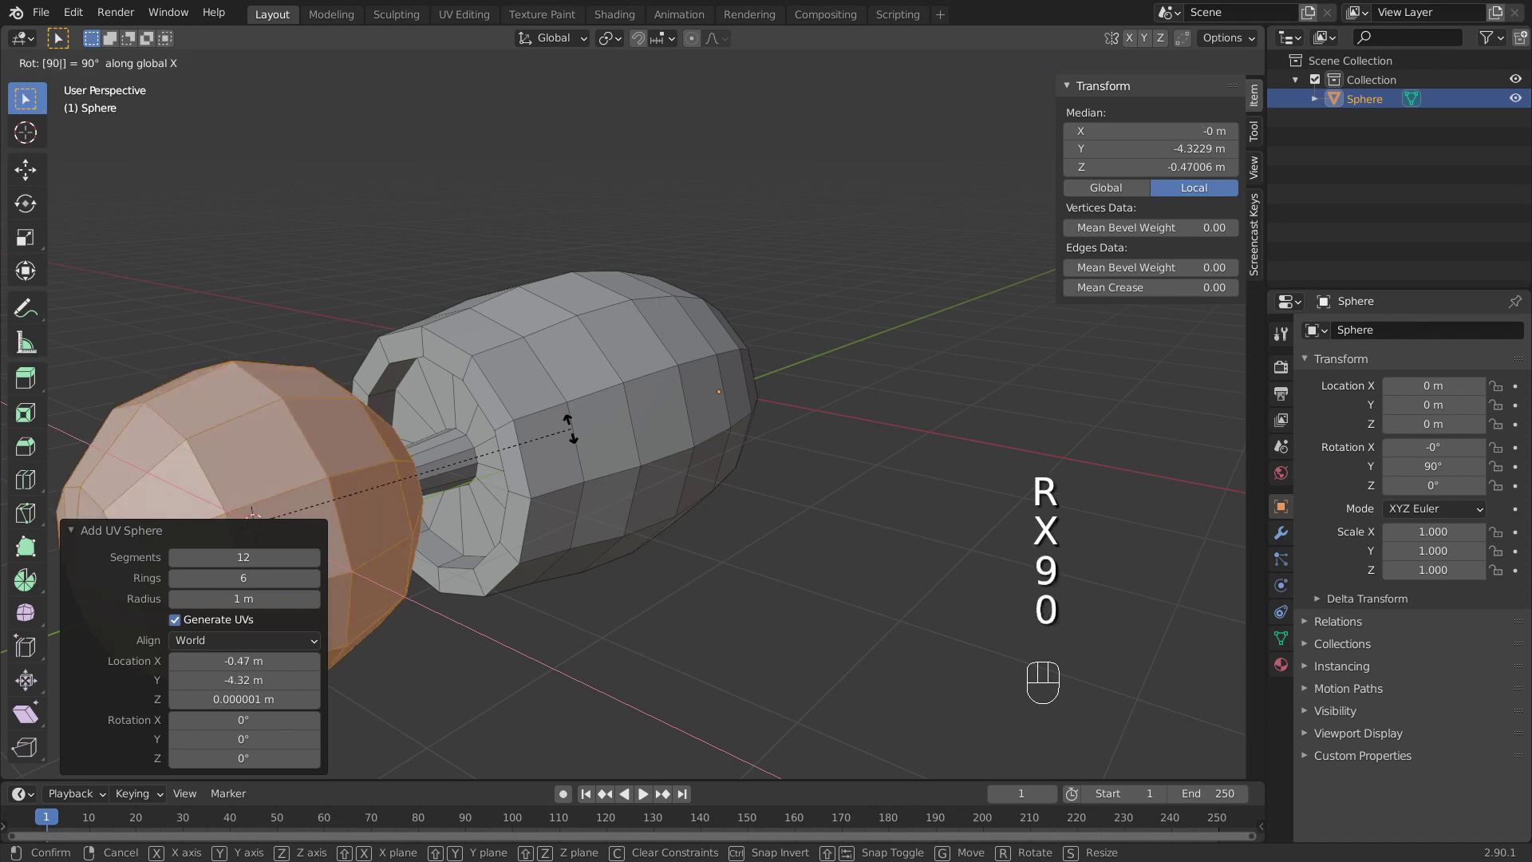
key(Return)
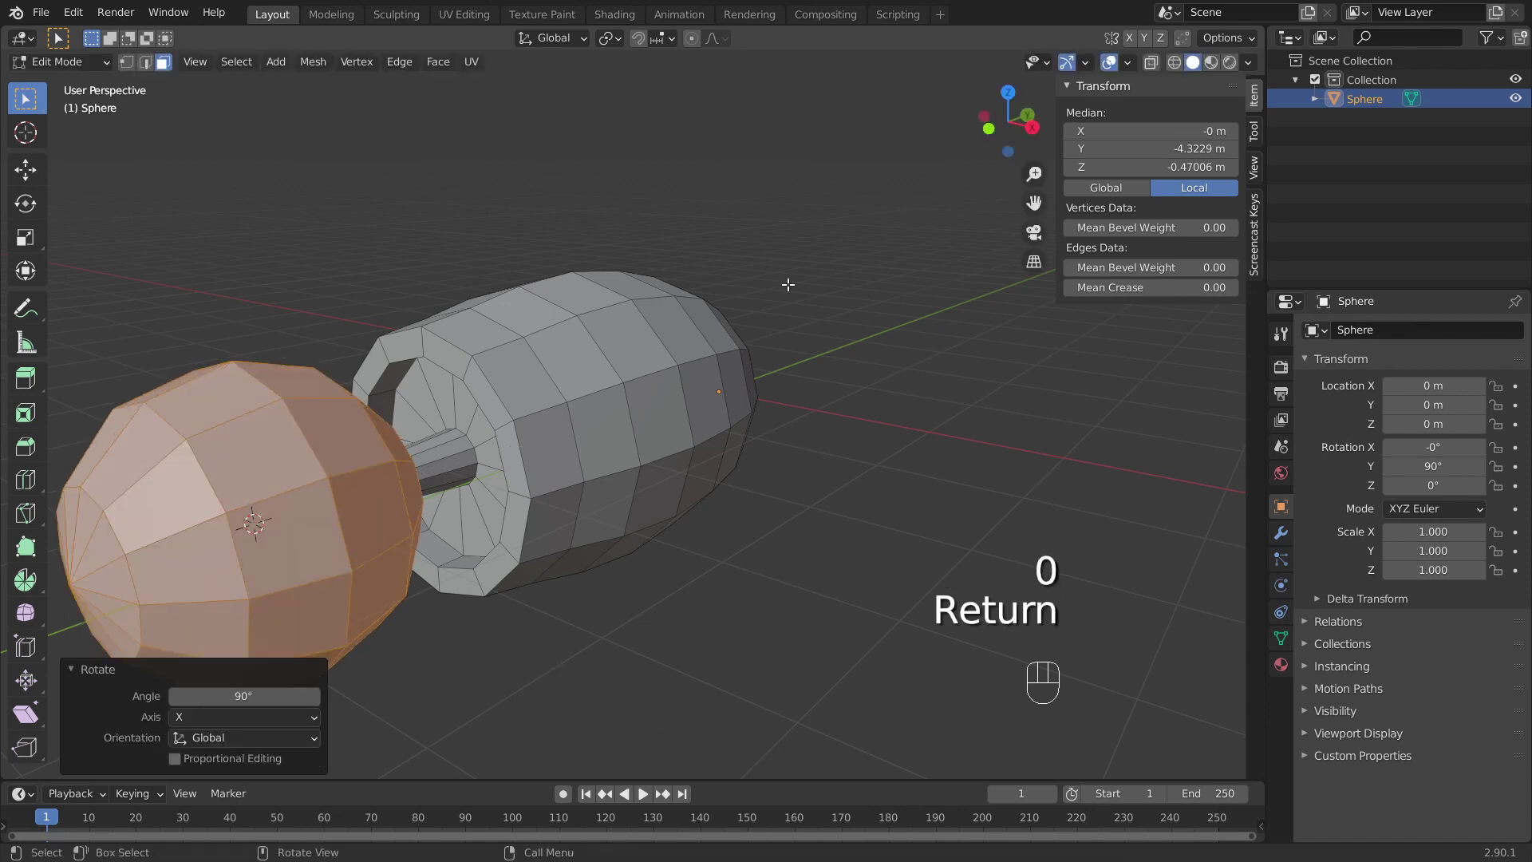
Step: Scale the new sphere to about 0.195 and move it about 0.245 m along negative Y, away from the shaft's end
key(s)
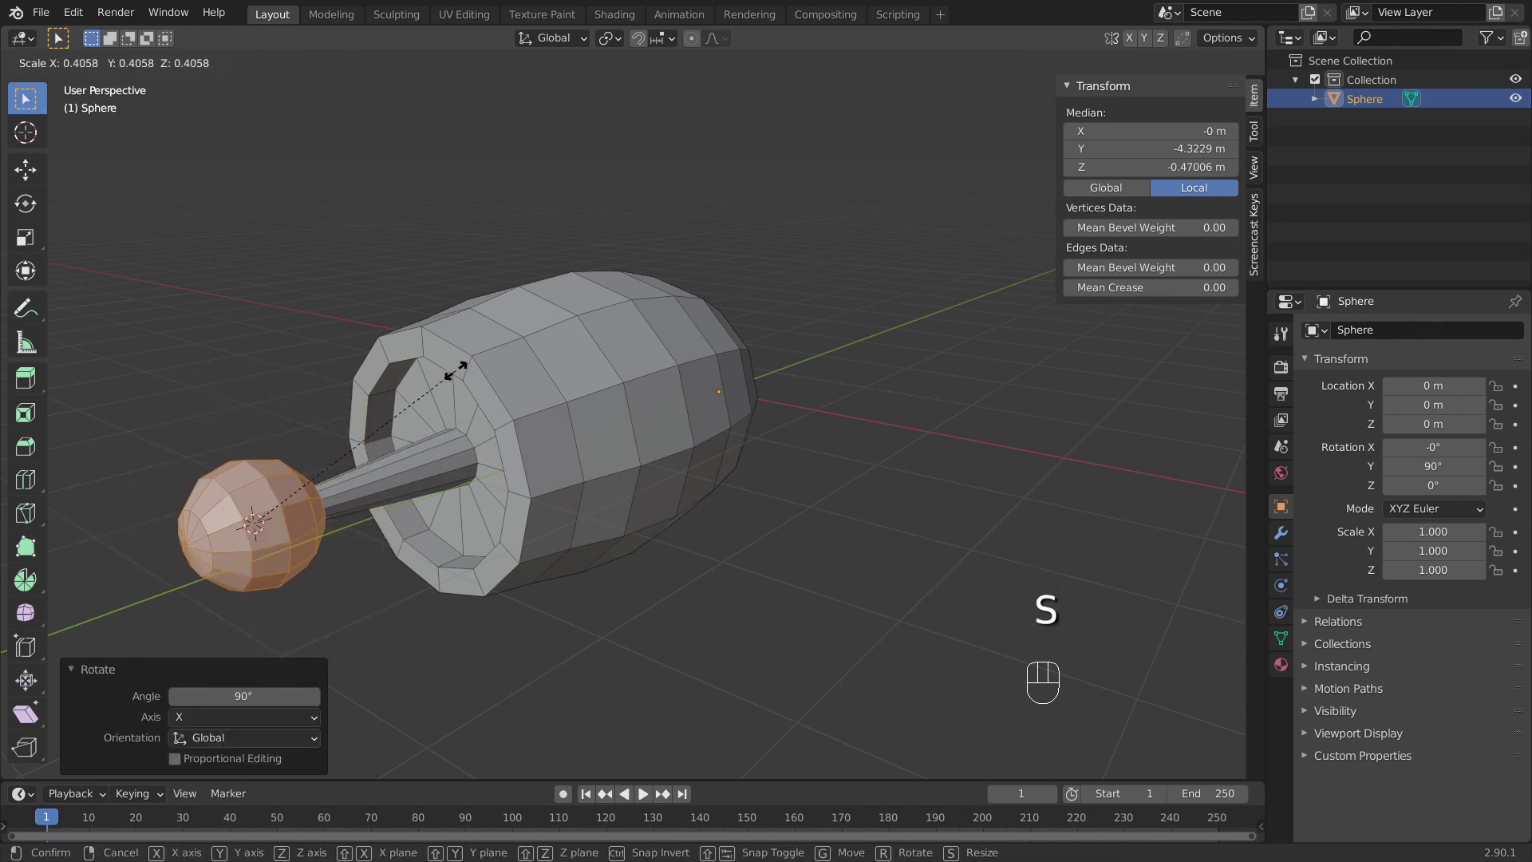
click(317, 419)
shift+middle_drag(345, 401, 453, 333)
shift+middle_drag(453, 333, 540, 322)
scroll(539, 321, up, 2)
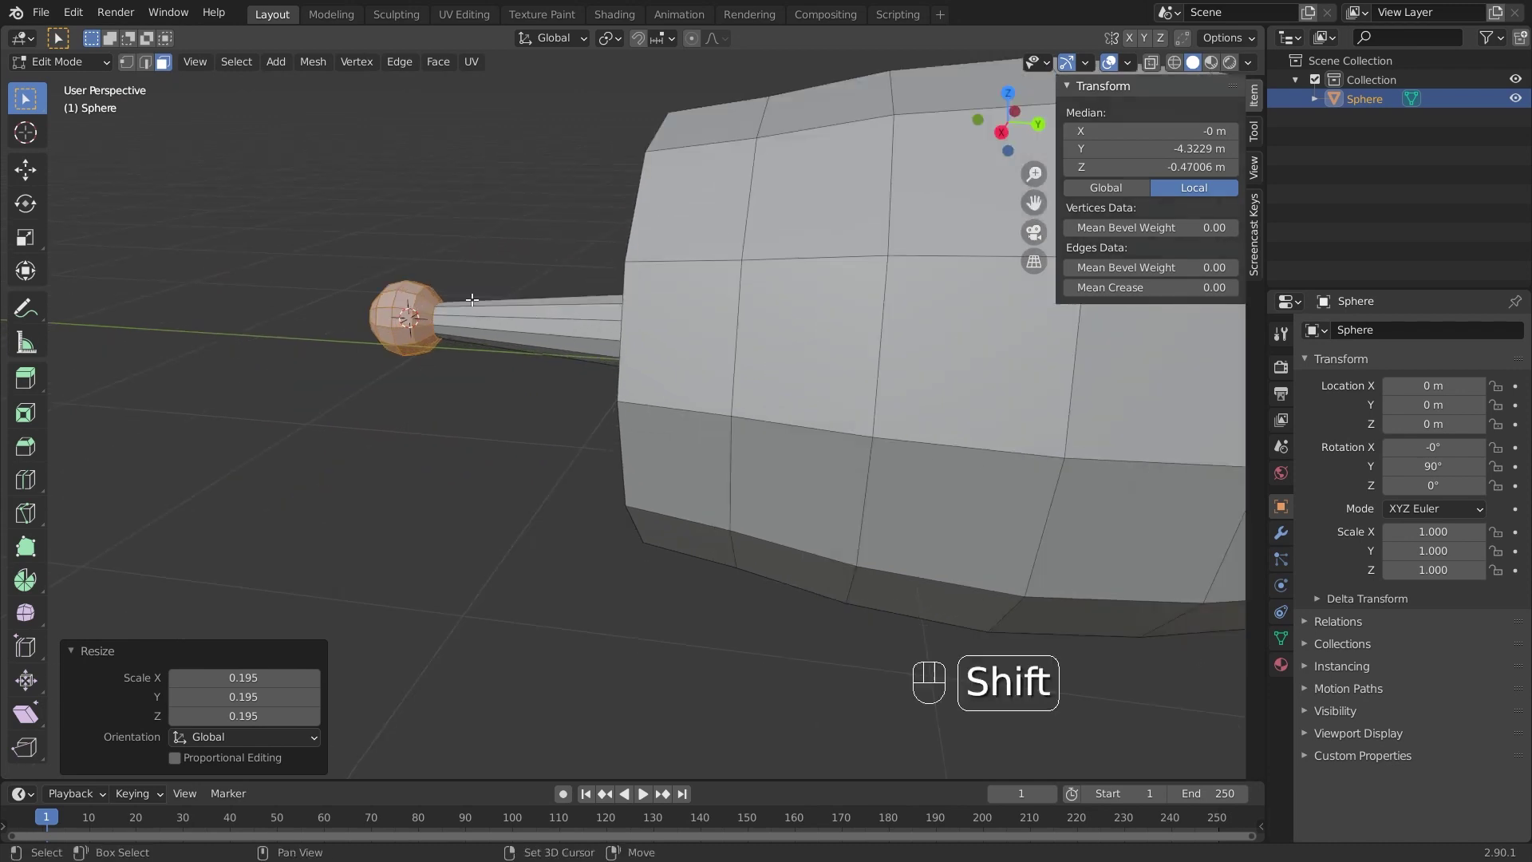
shift+middle_drag(438, 289, 526, 342)
scroll(526, 342, up, 5)
key(g)
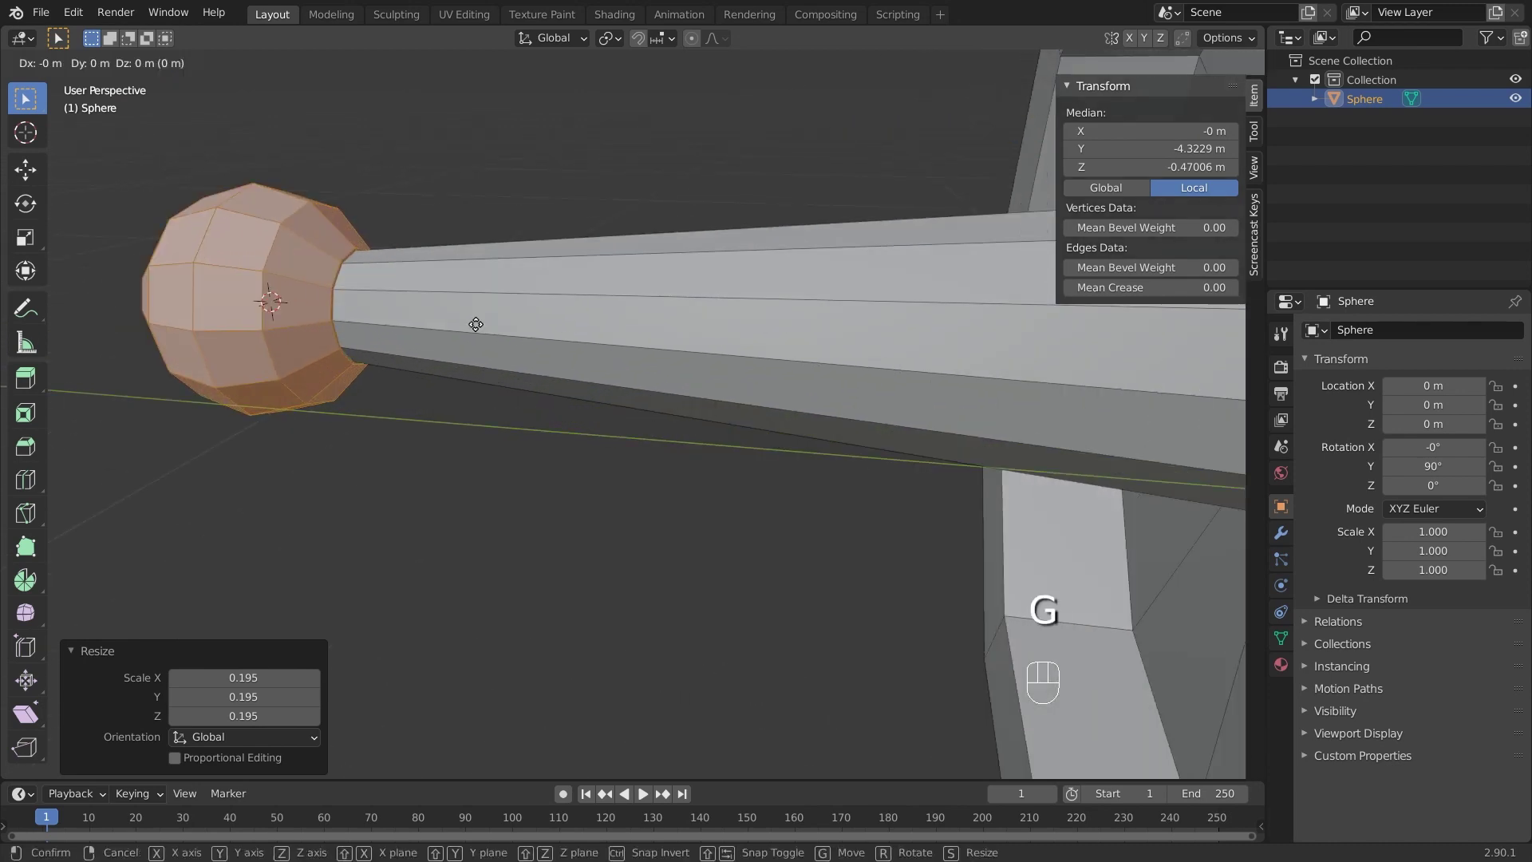
key(y)
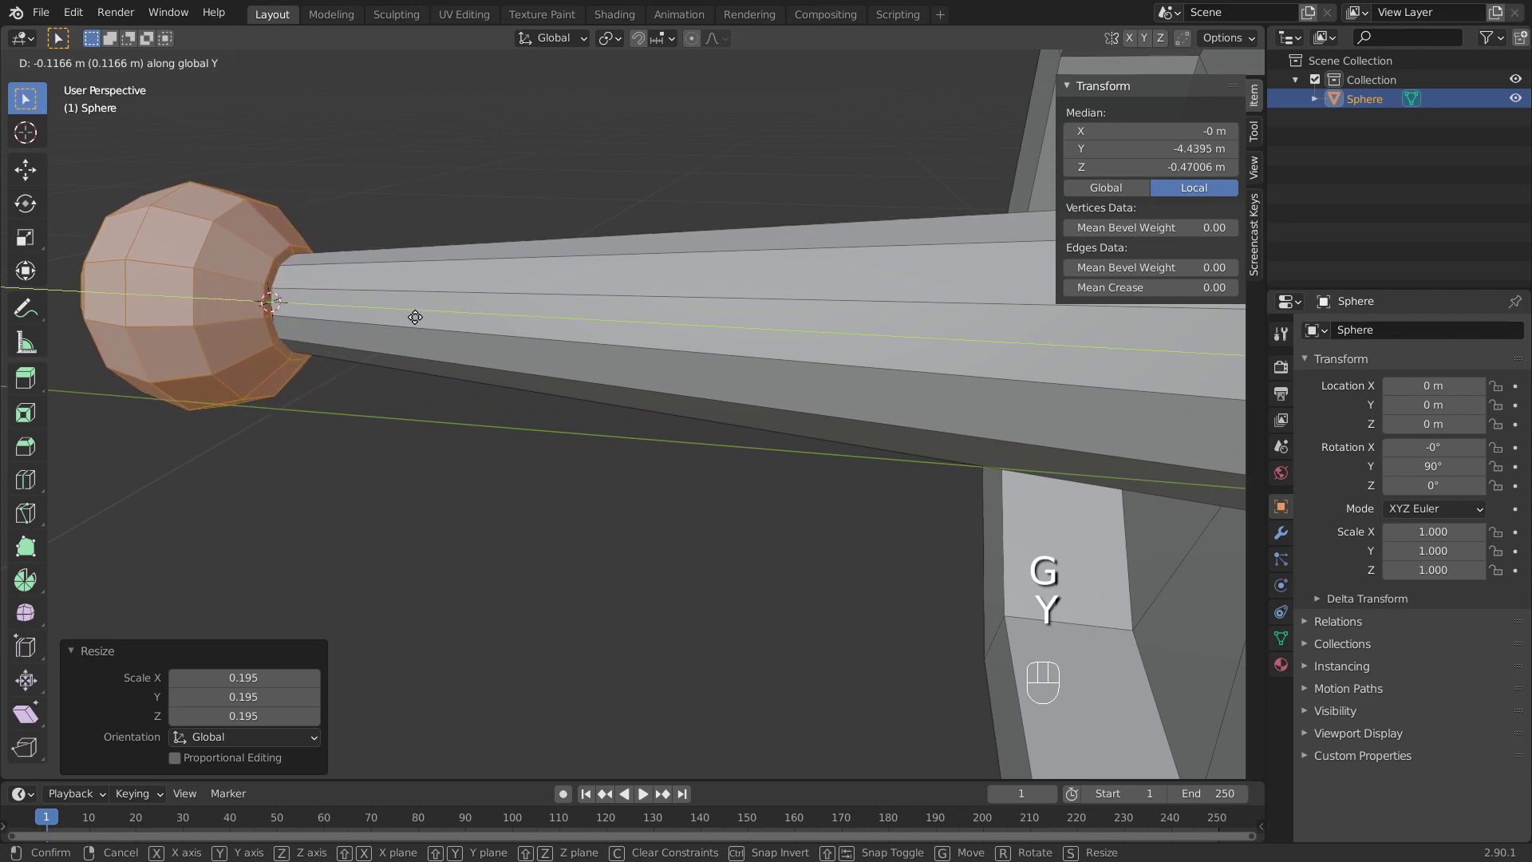
click(354, 311)
Step: Delete the small sphere's pole vertex that faces the shaft's open end
middle_drag(354, 312, 564, 295)
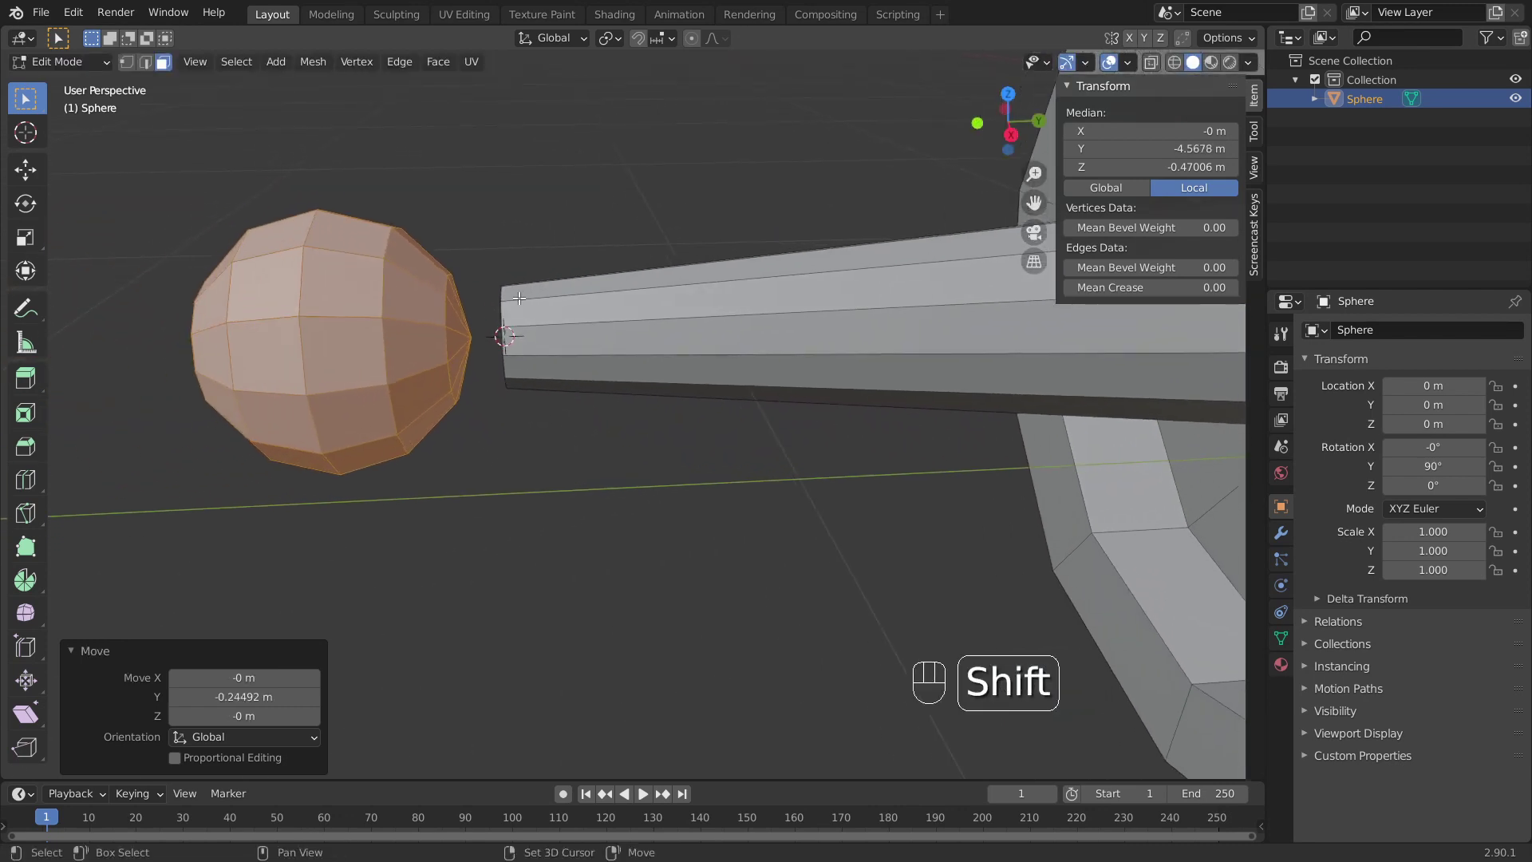
scroll(479, 302, up, 2)
scroll(392, 301, up, 2)
key(1)
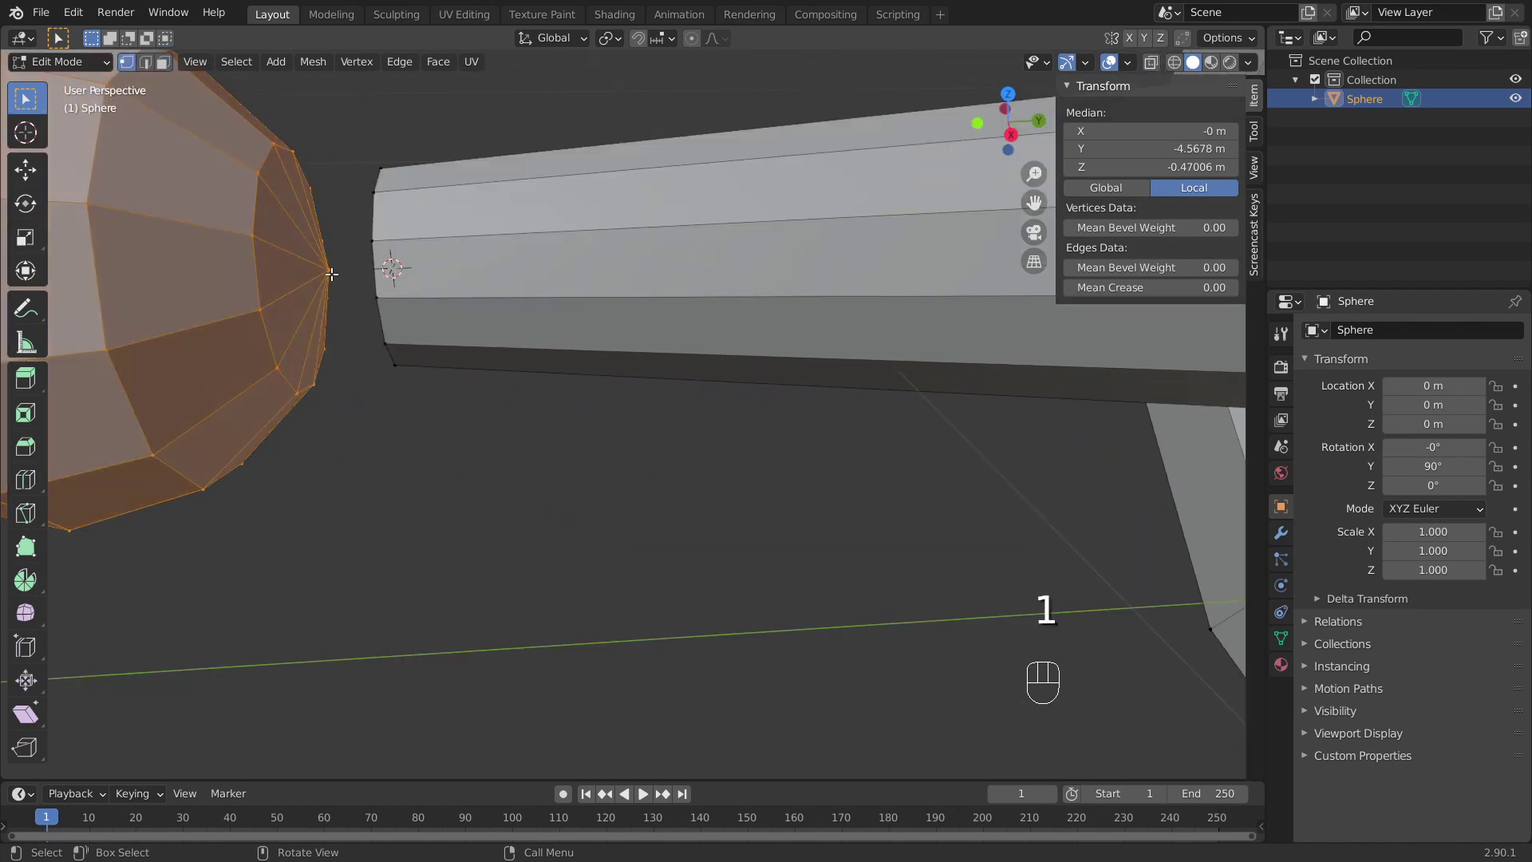
click(329, 270)
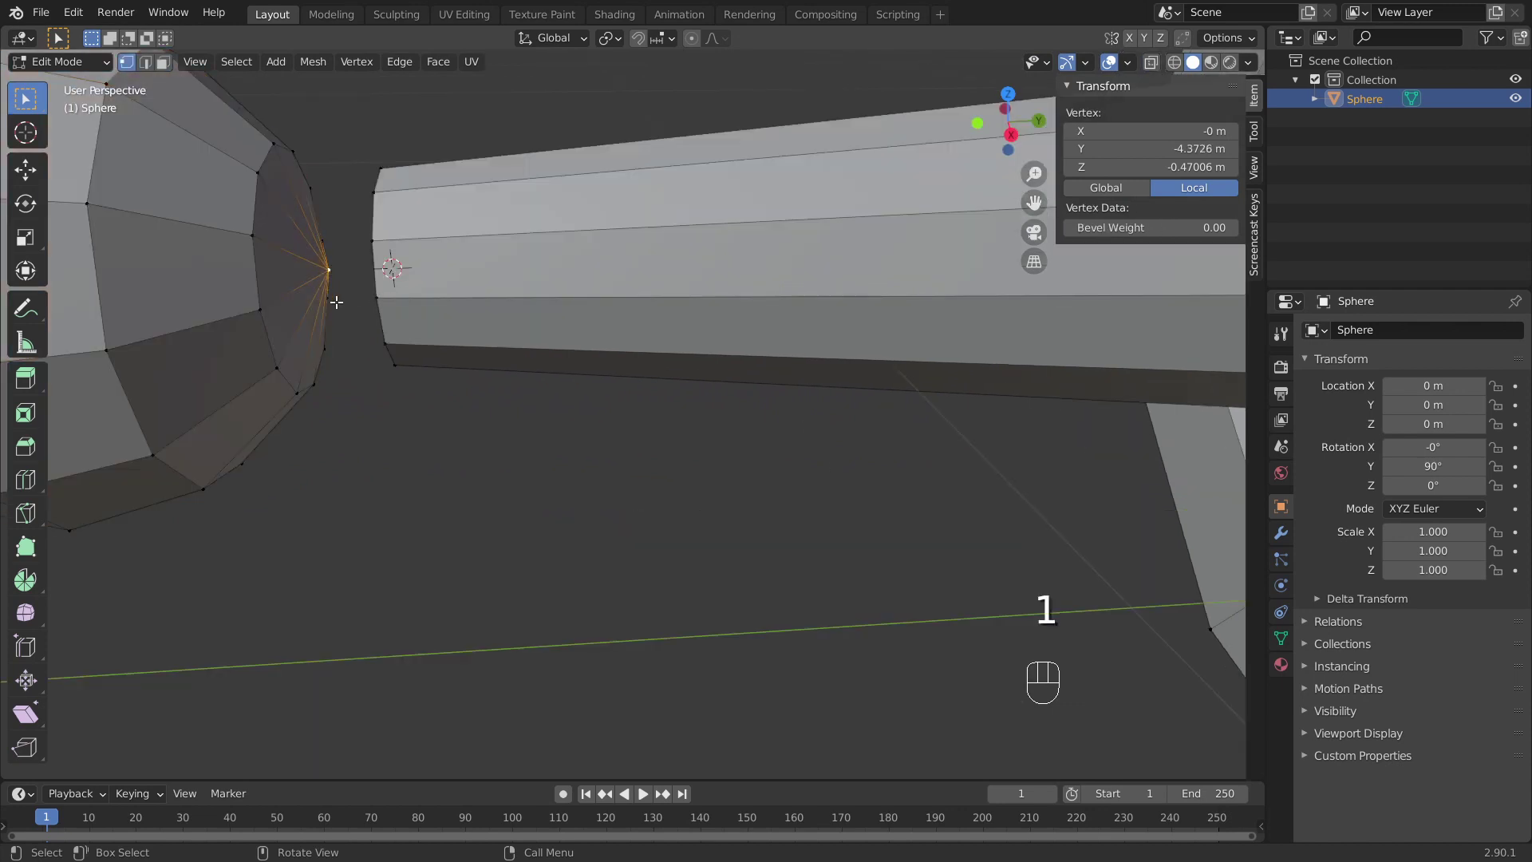
key(Delete)
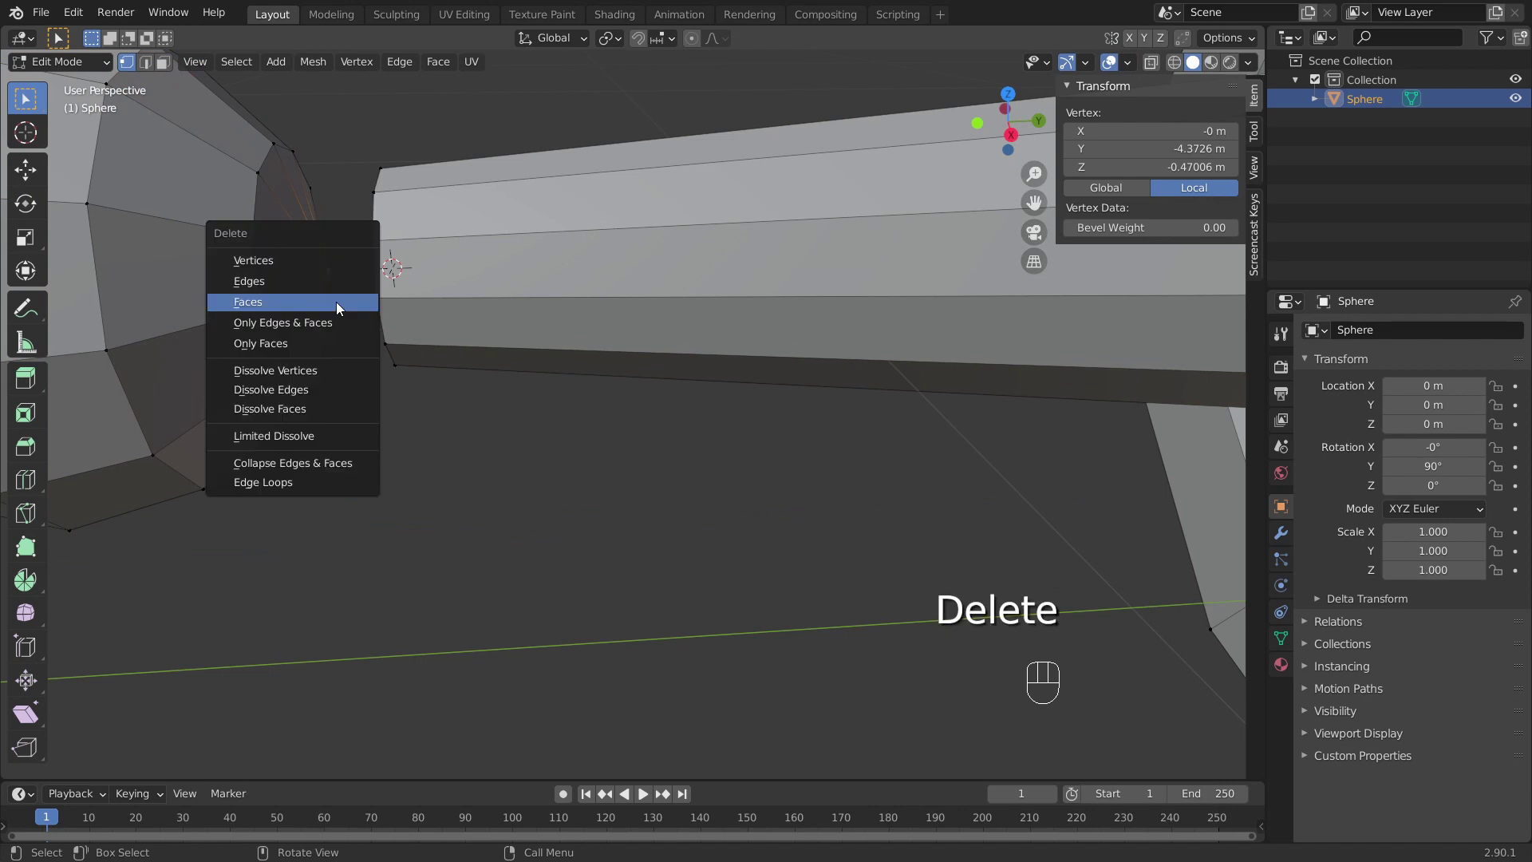
click(327, 261)
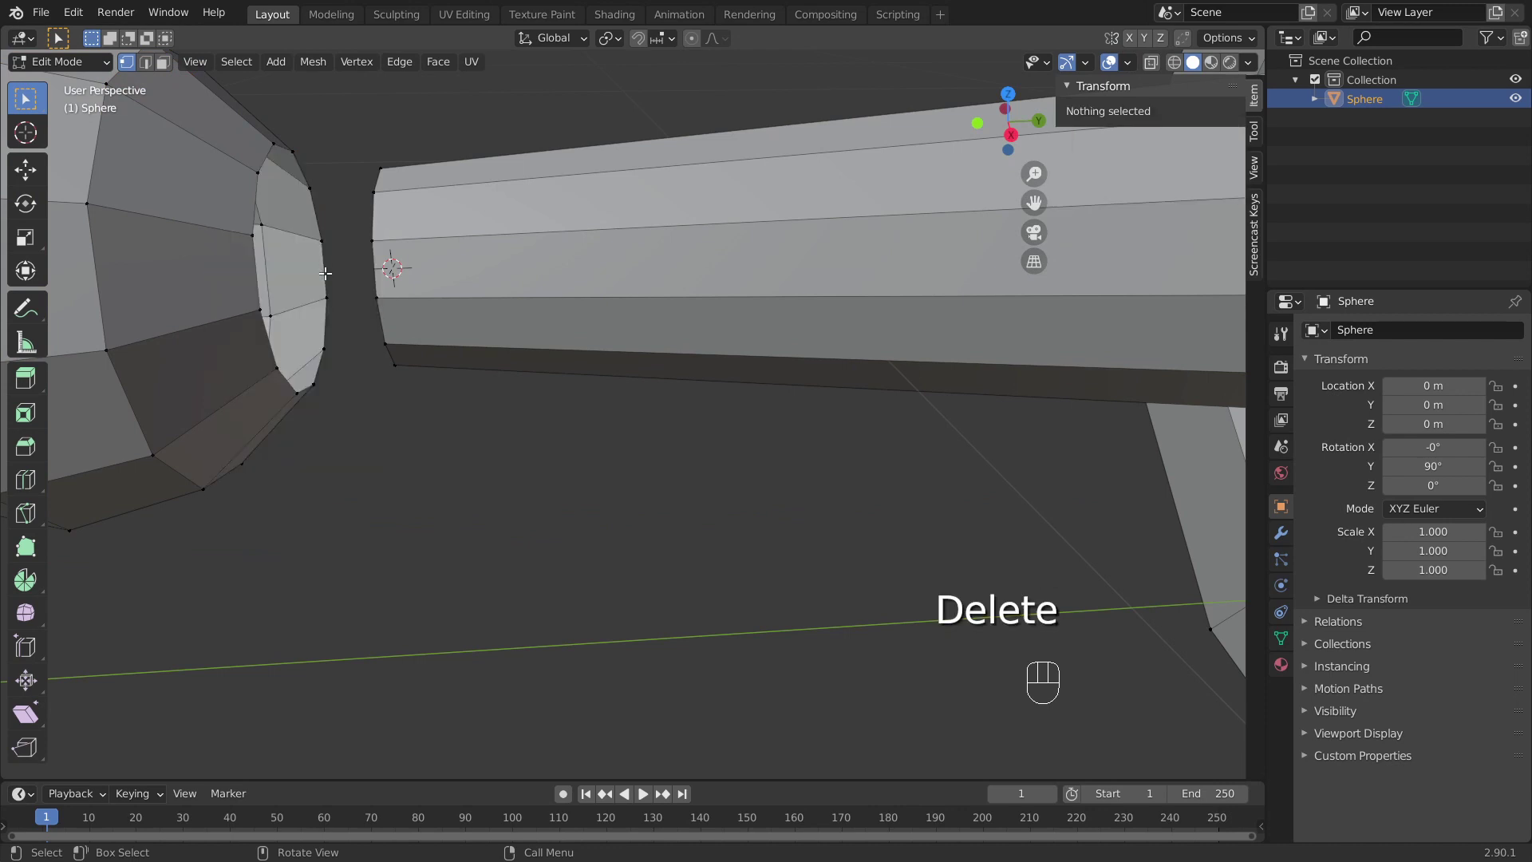
Step: Bridge the small sphere's open edge loop to the shaft's open end loop with Bridge Edge Loops
key(2)
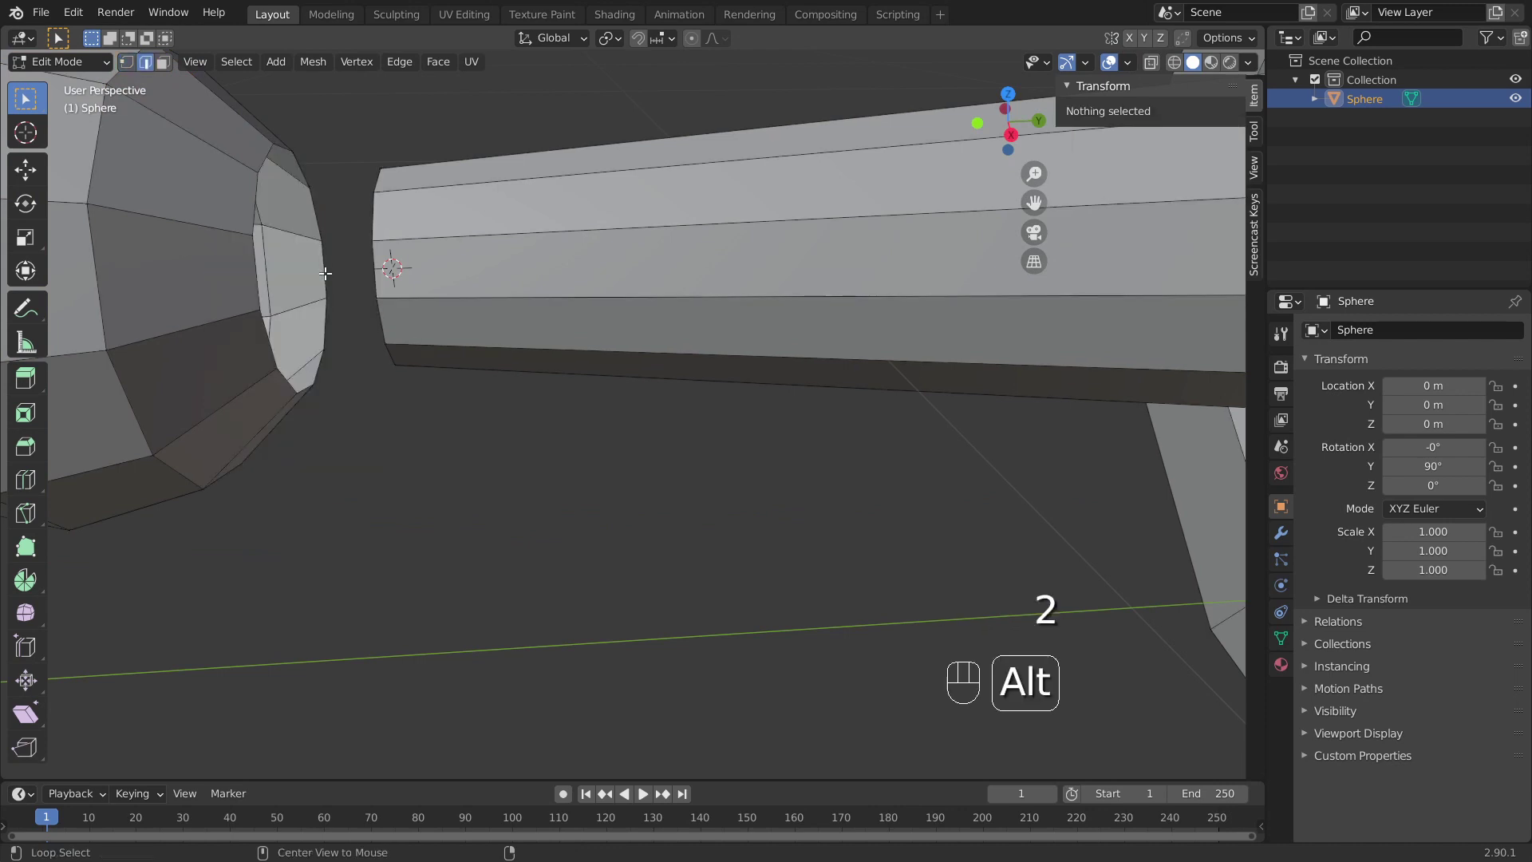
alt+click(324, 273)
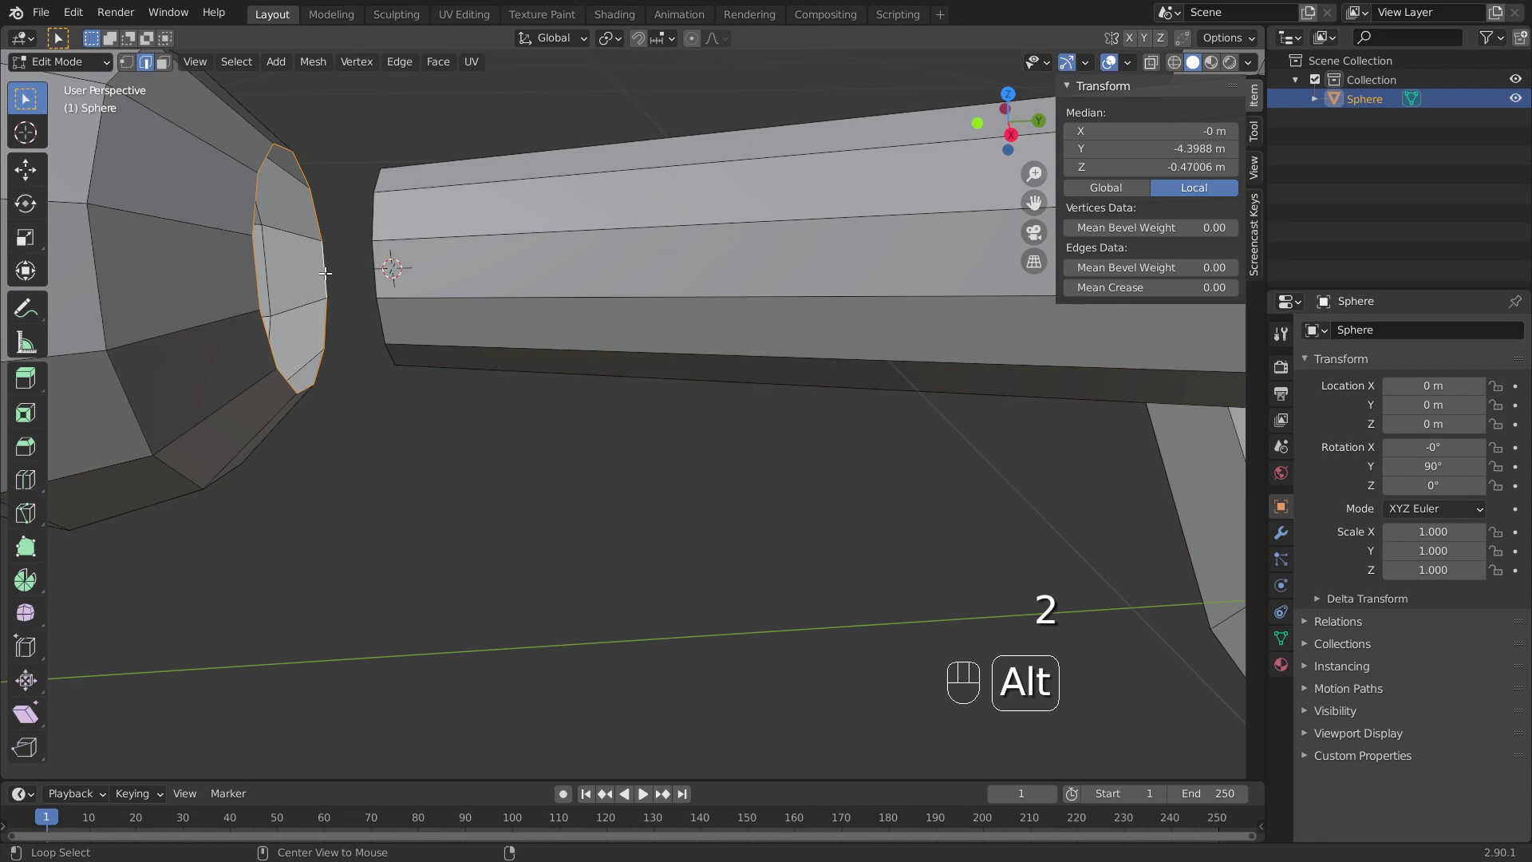
alt+shift+click(375, 267)
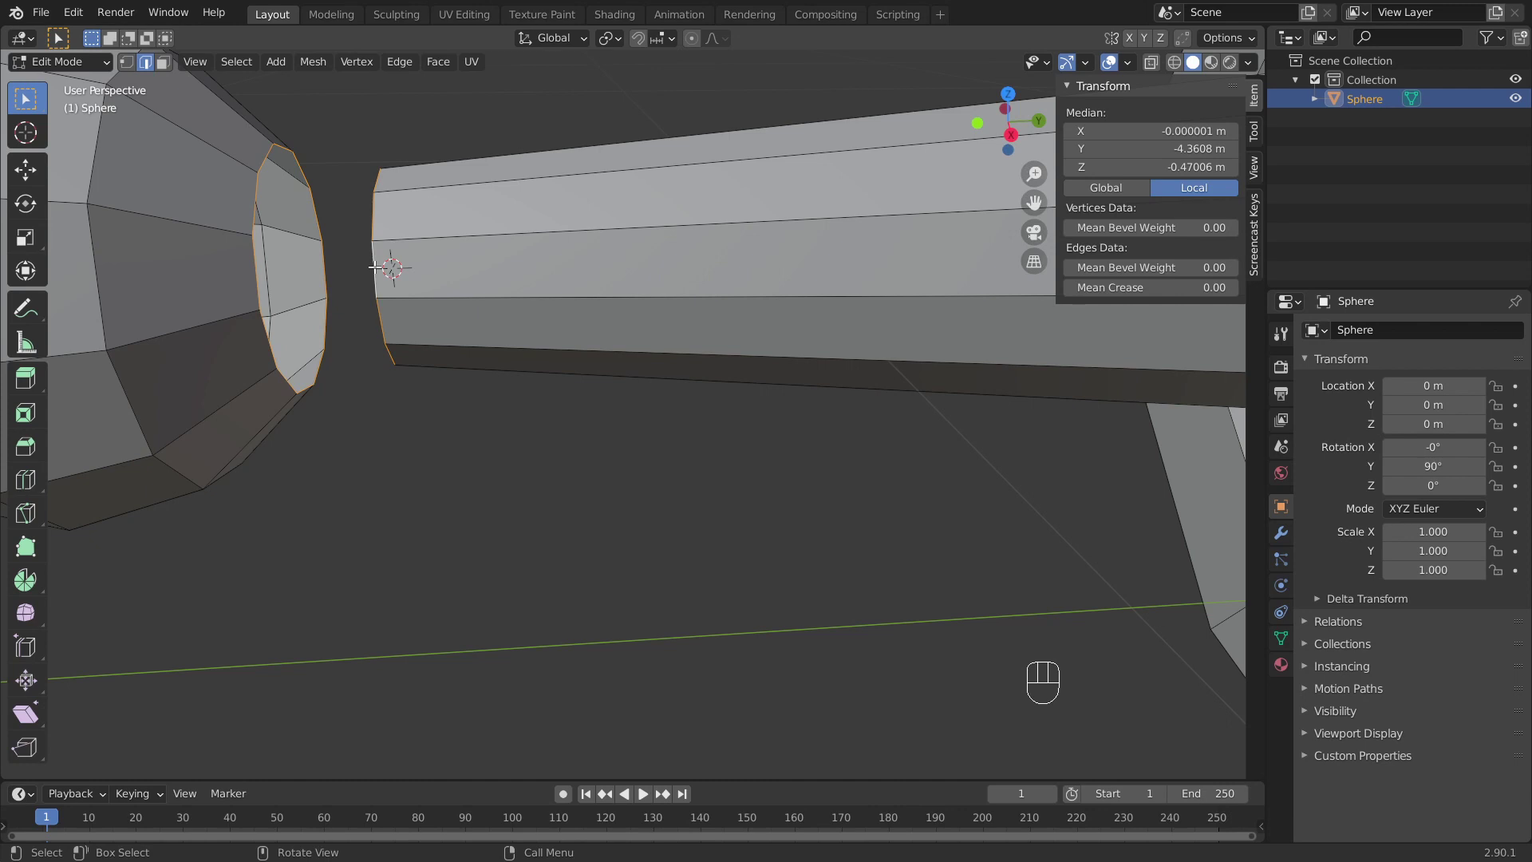
right_click(375, 267)
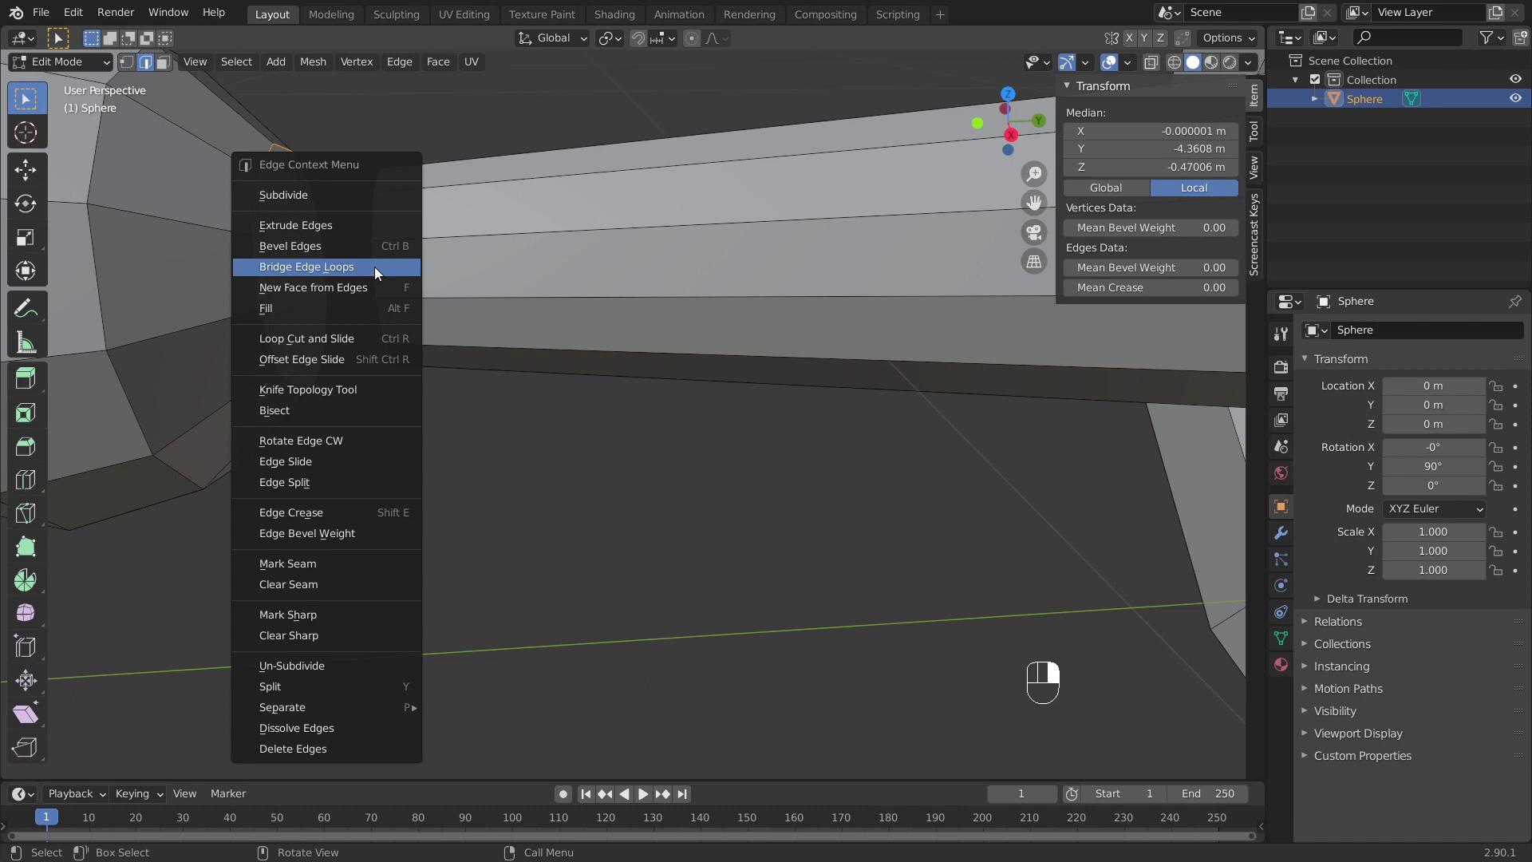
click(375, 266)
scroll(375, 268, down, 8)
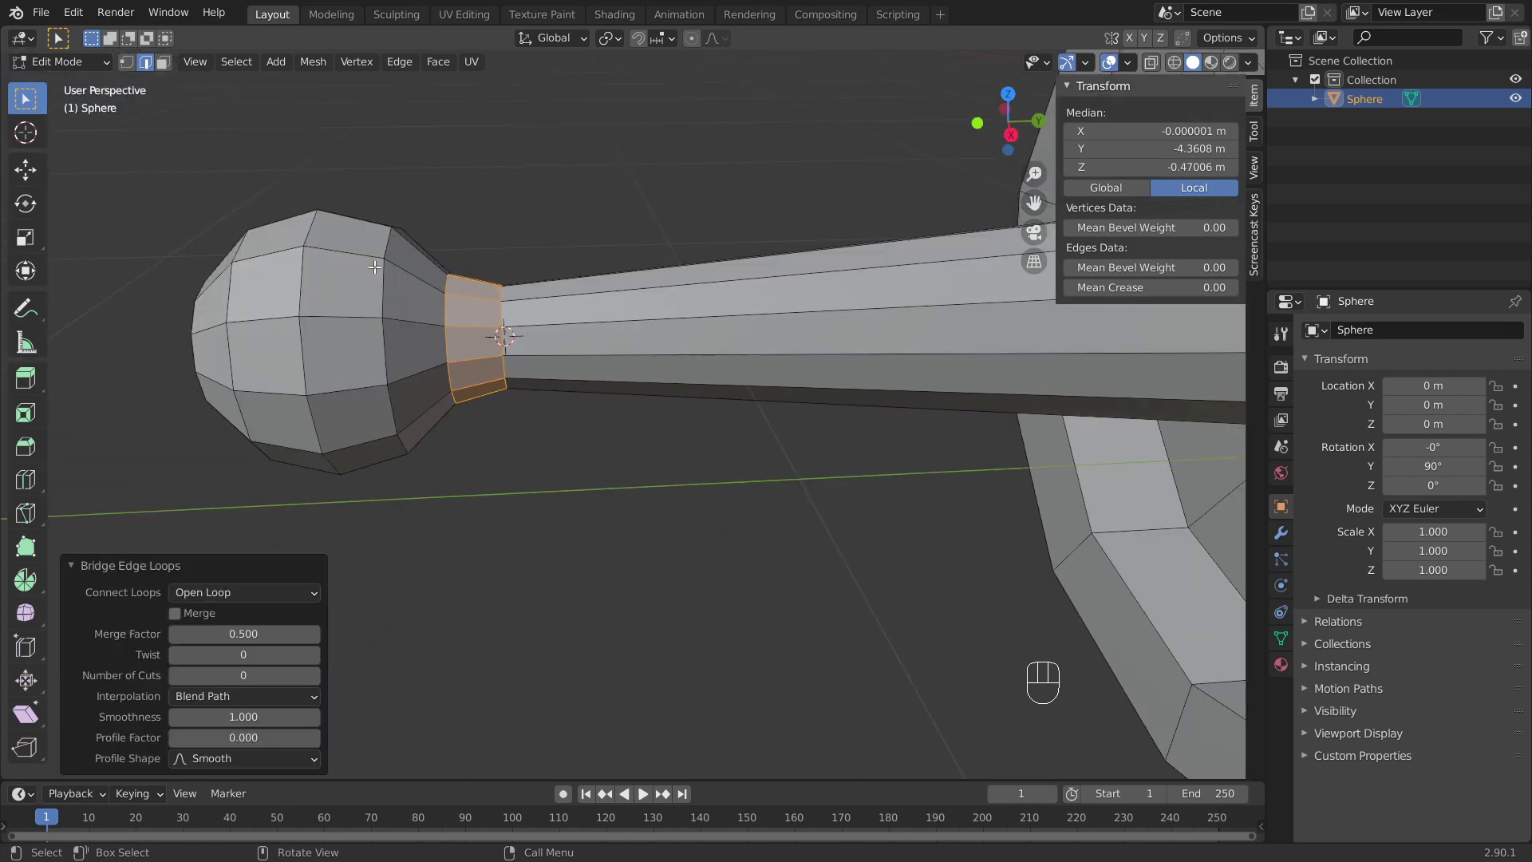
Step: Add three loop cuts around the tapered shaft and slide them toward the small sphere with a factor of about -0.343
middle_drag(375, 267, 304, 243)
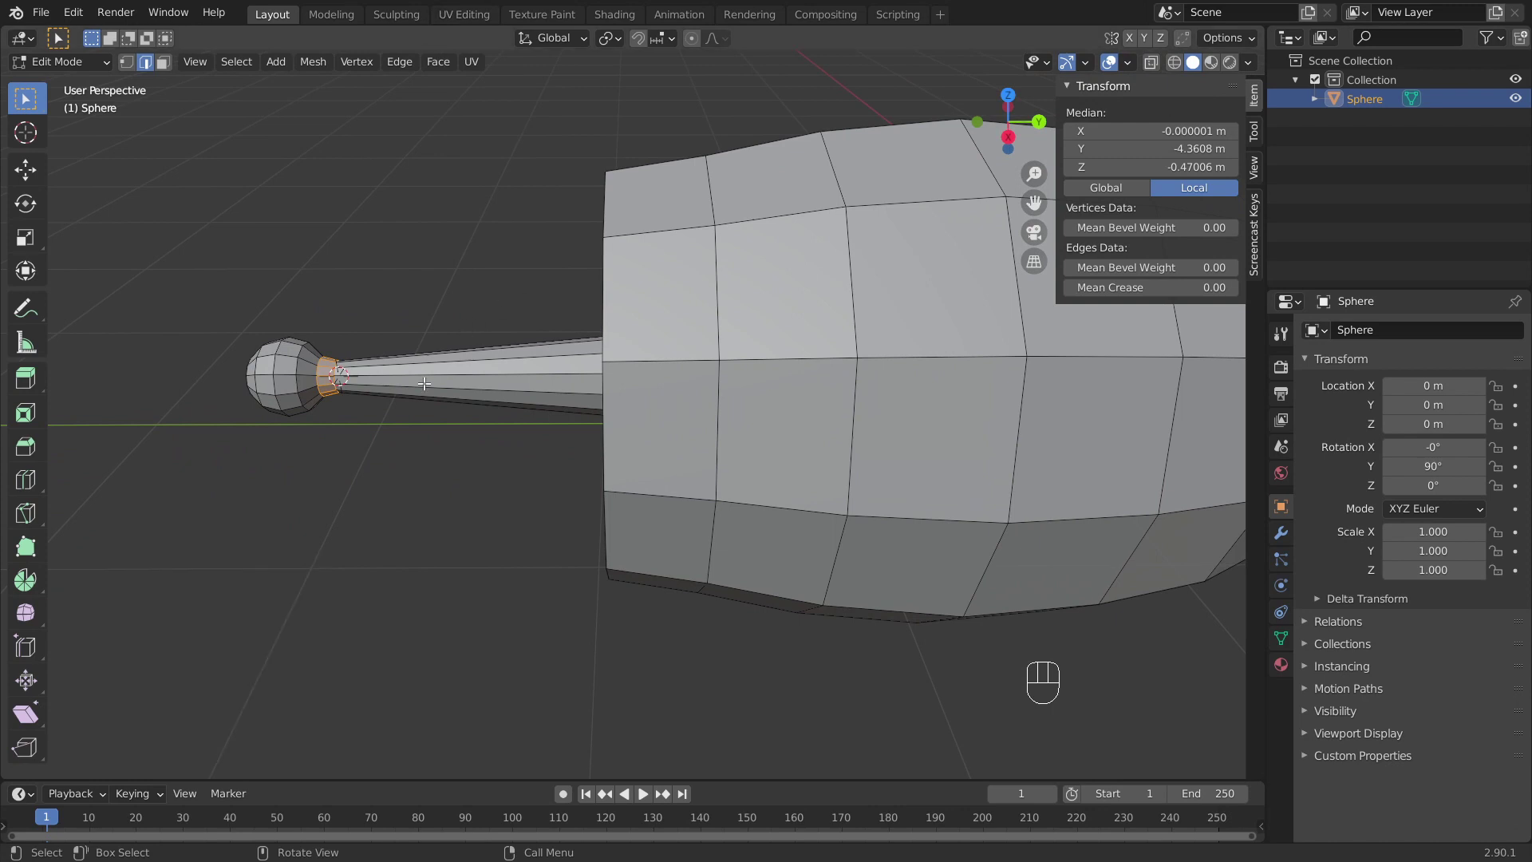
key(ctrl+r)
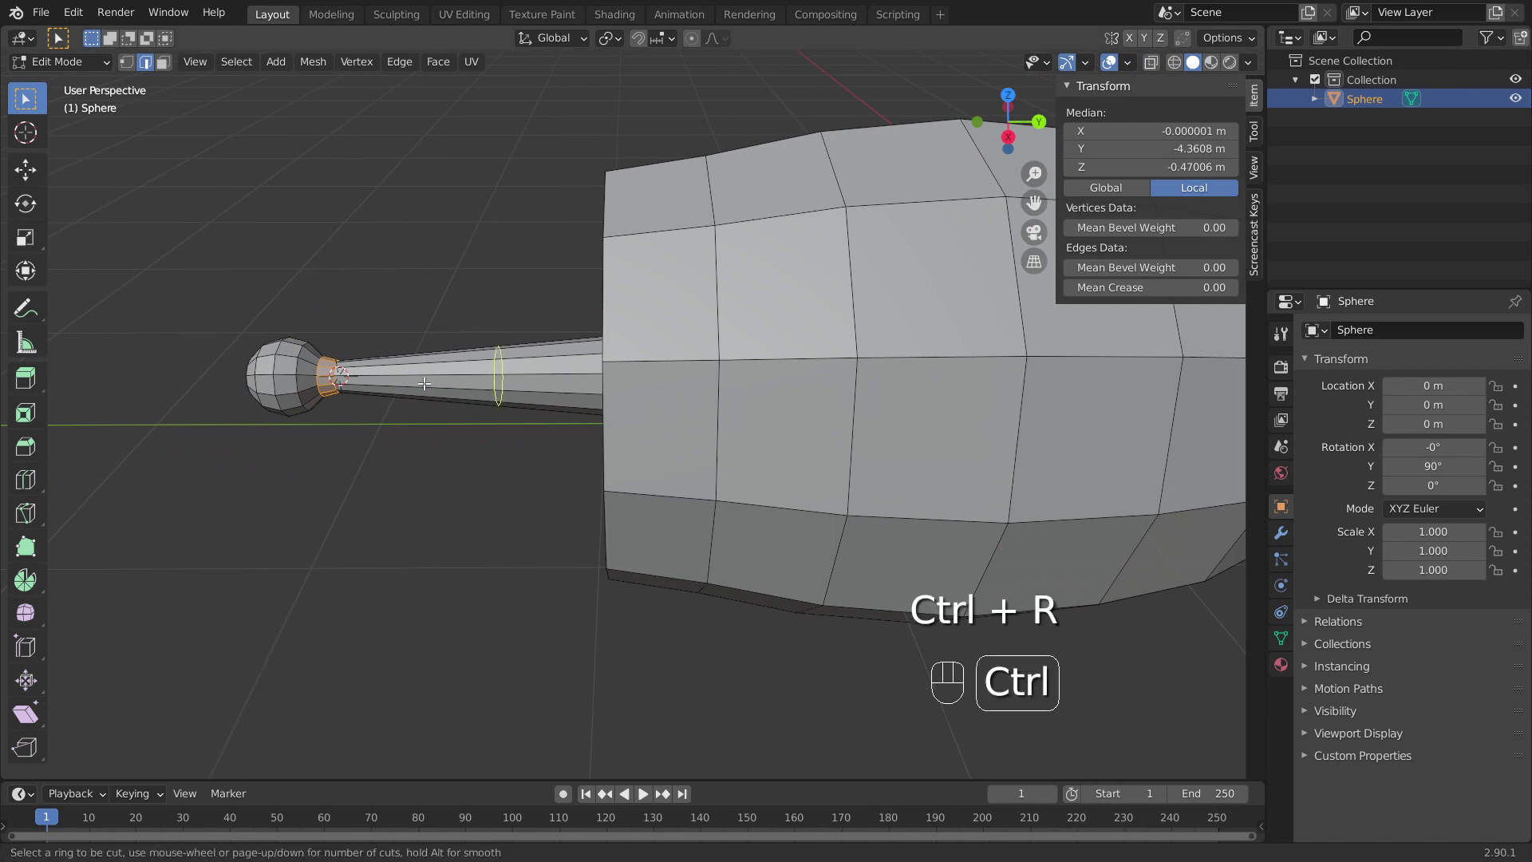
scroll(424, 384, up, 1)
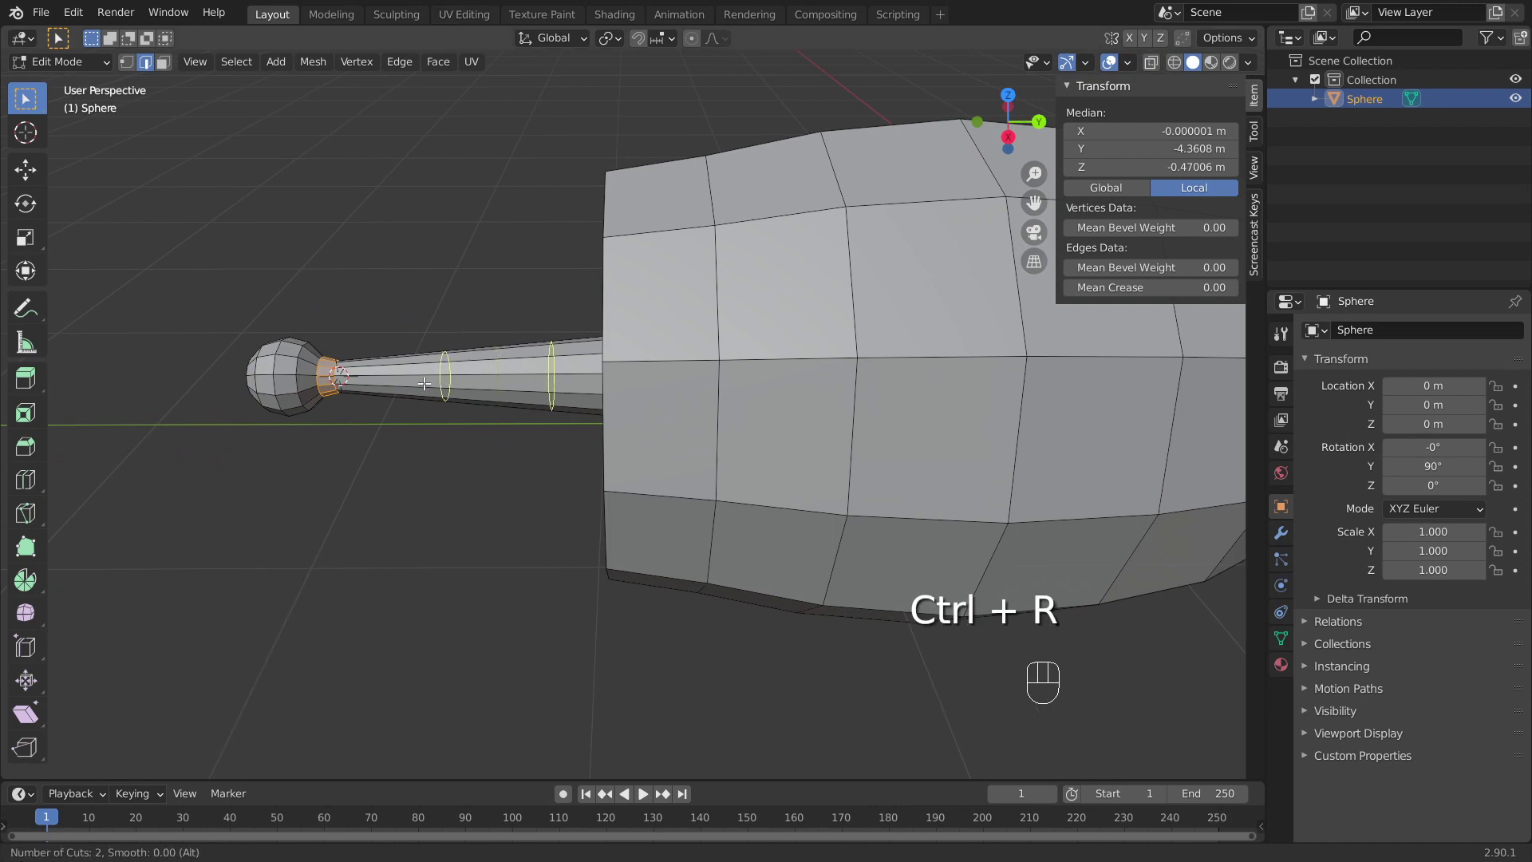
scroll(424, 384, up, 1)
click(423, 383)
click(397, 386)
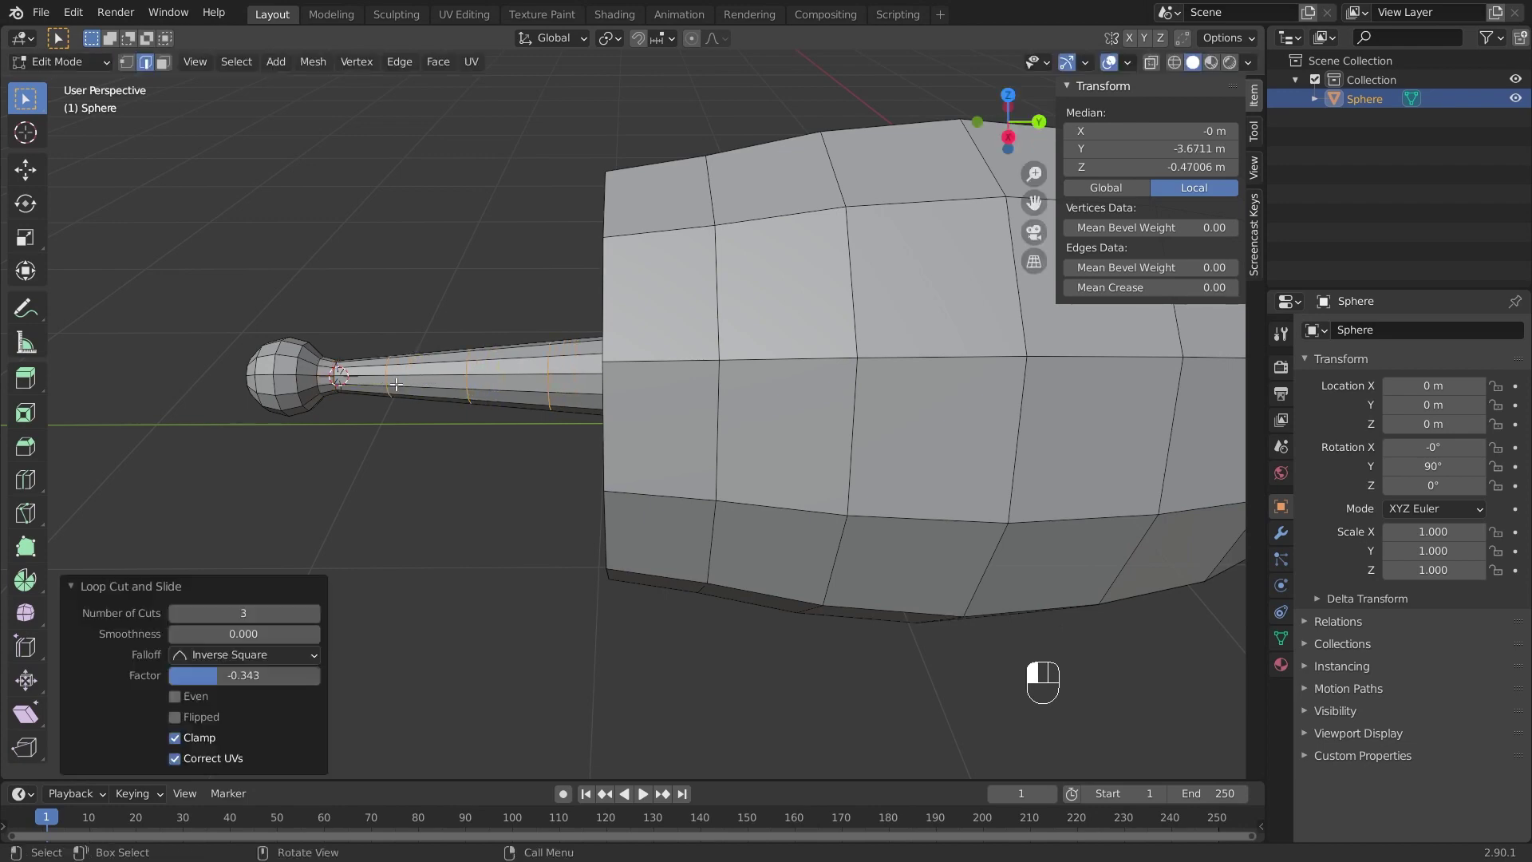
Step: Duplicate the three shaft loops in place and scale the copies to about 2.047 in X and Z, excluding Y
middle_drag(397, 386, 550, 401)
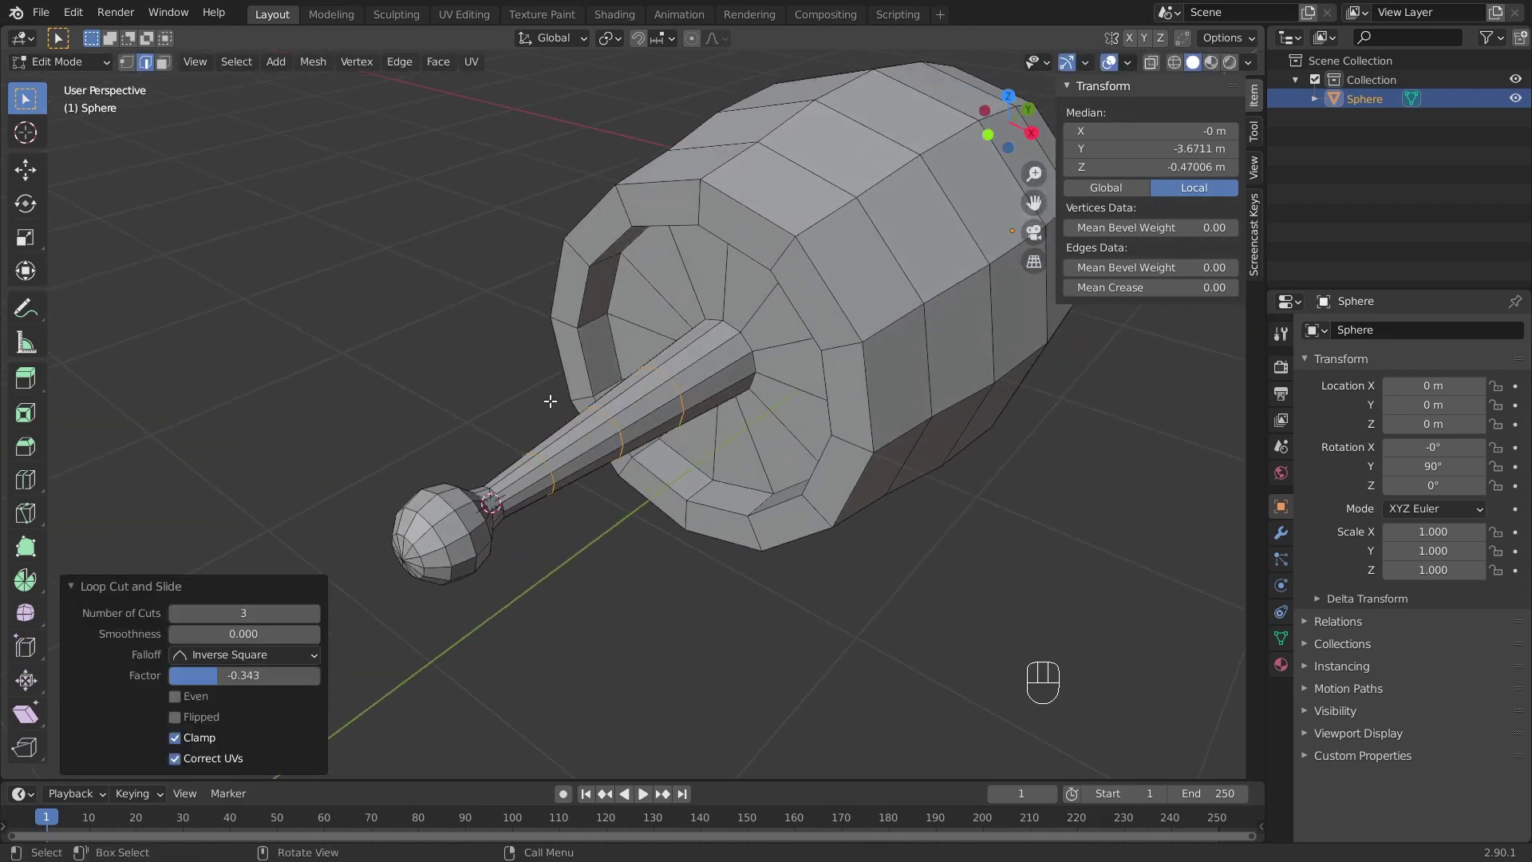
key(shift+d)
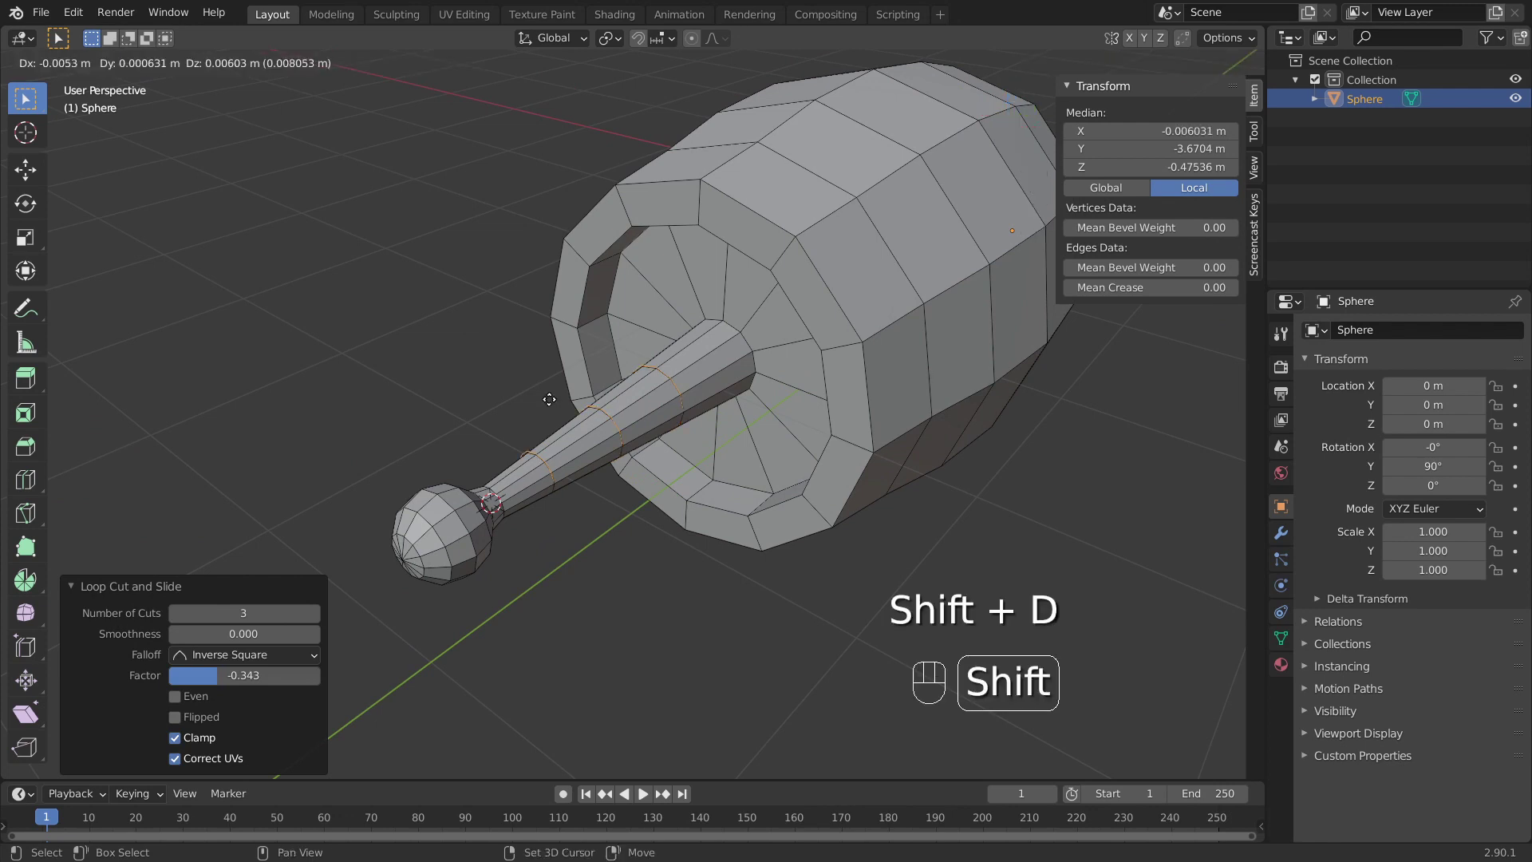
right_click(577, 388)
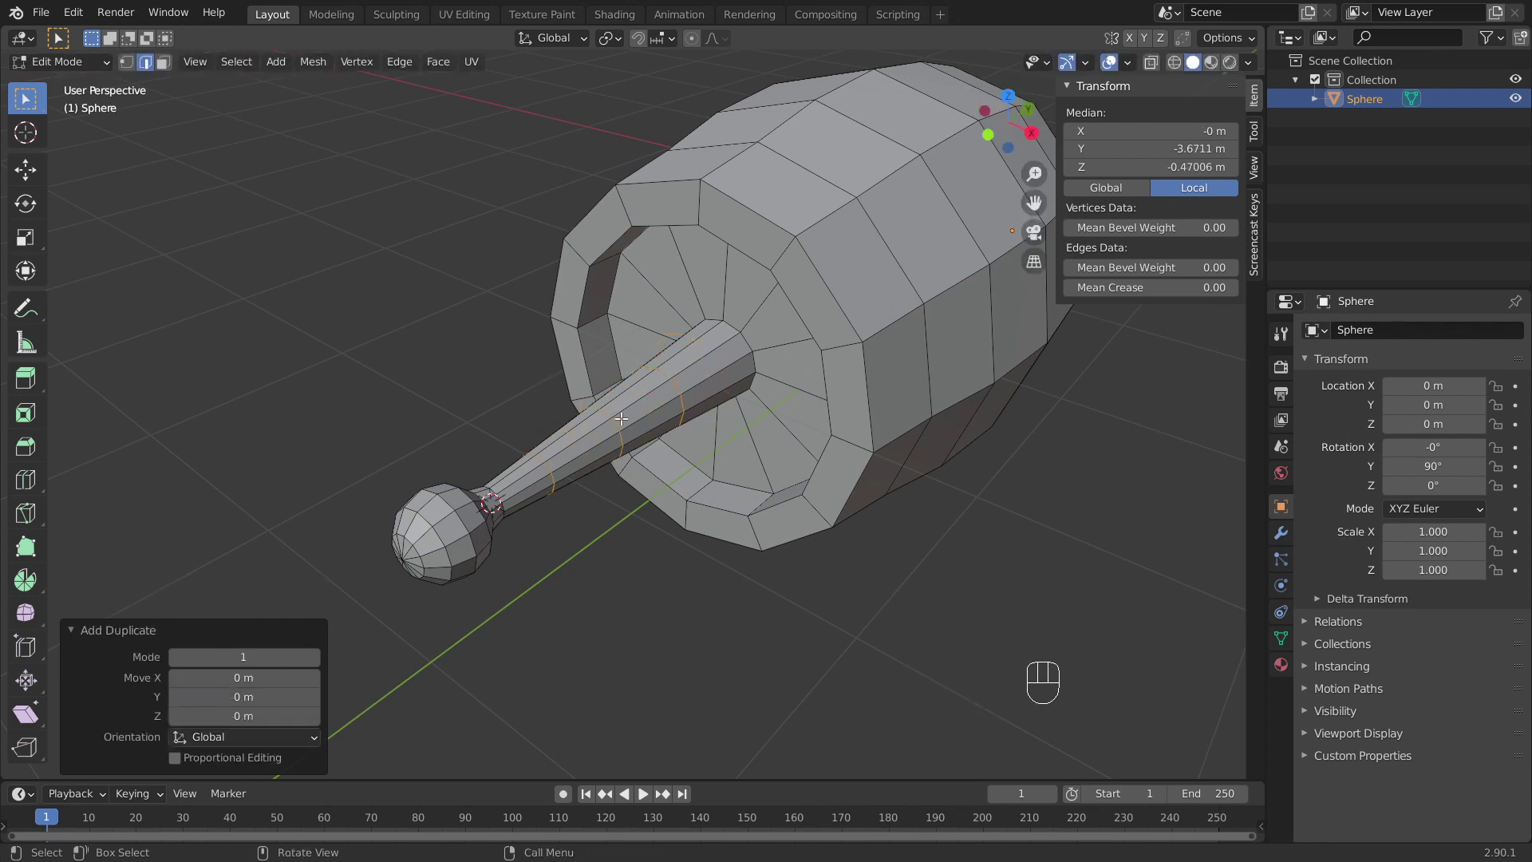
key(s)
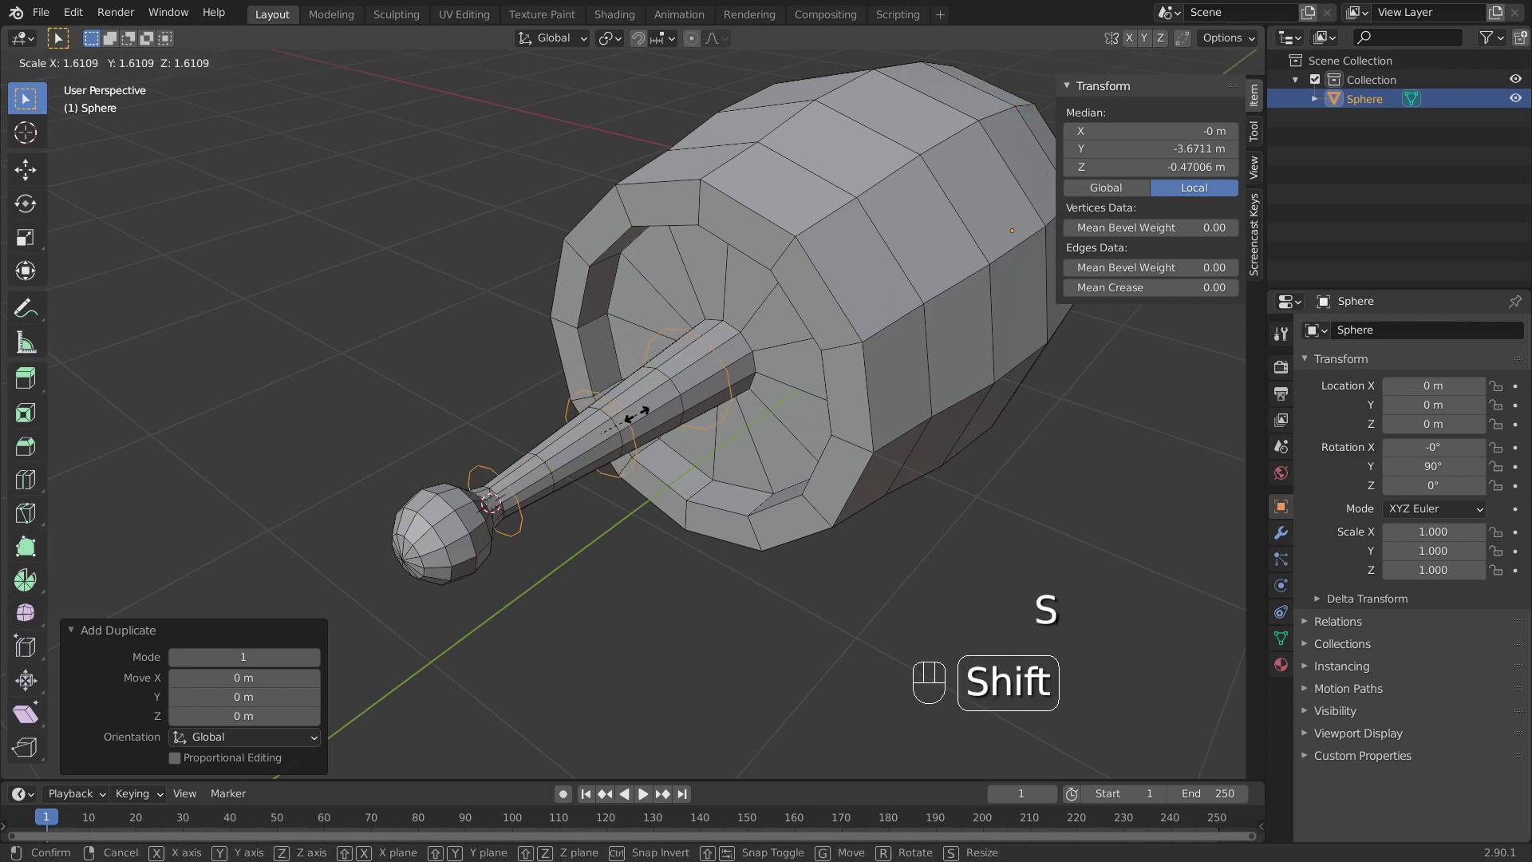
key(shift+y)
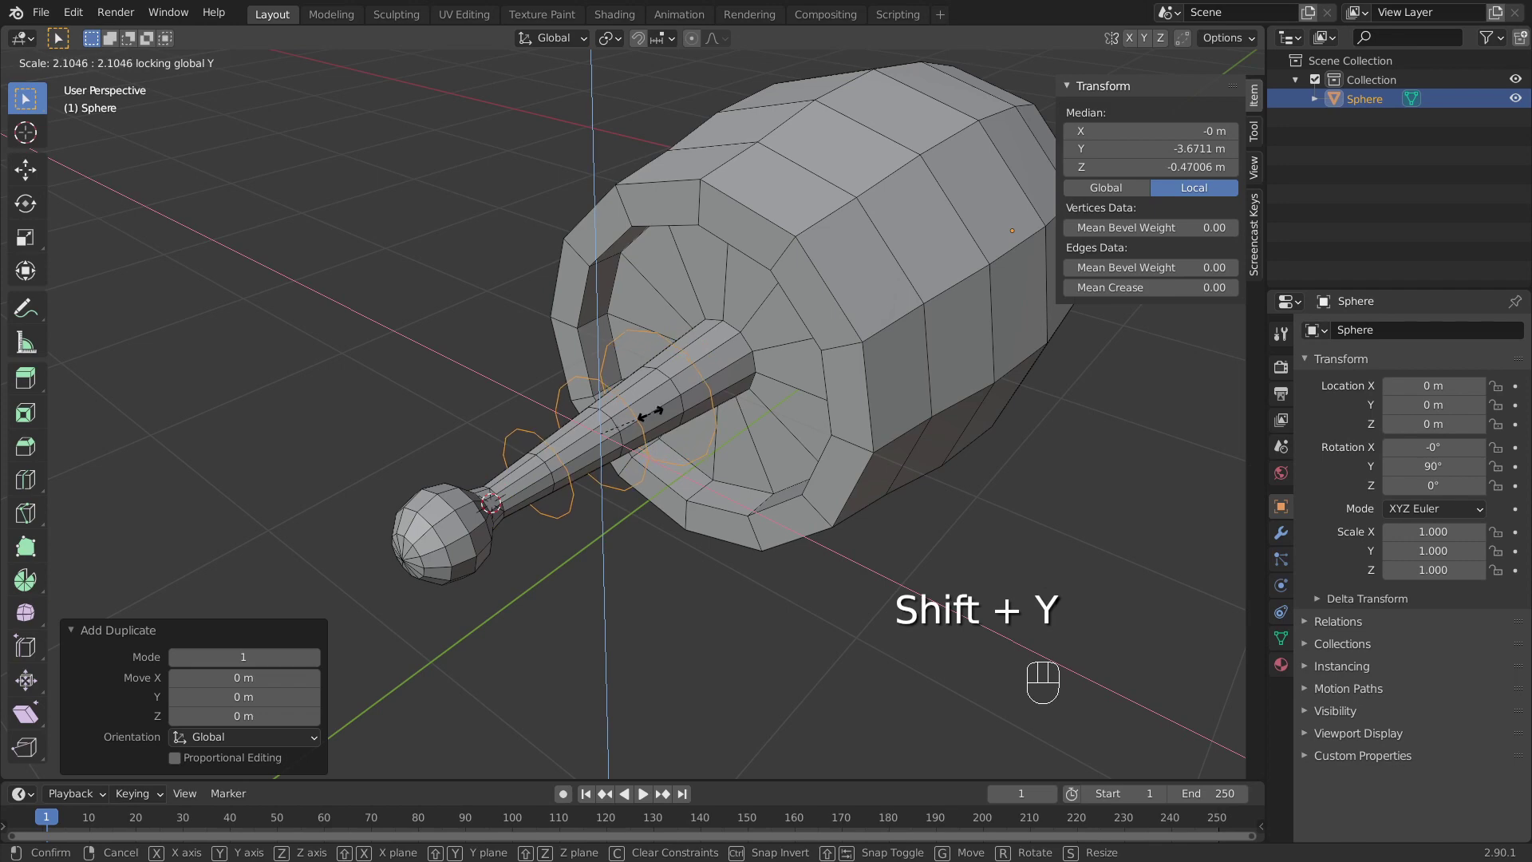
click(650, 413)
Step: Extrude the three enlarged edge loops about 0.083 m along positive Y to form thin bands
mouse_move(649, 413)
middle_down()
mouse_move(616, 396)
mouse_move(630, 405)
middle_up()
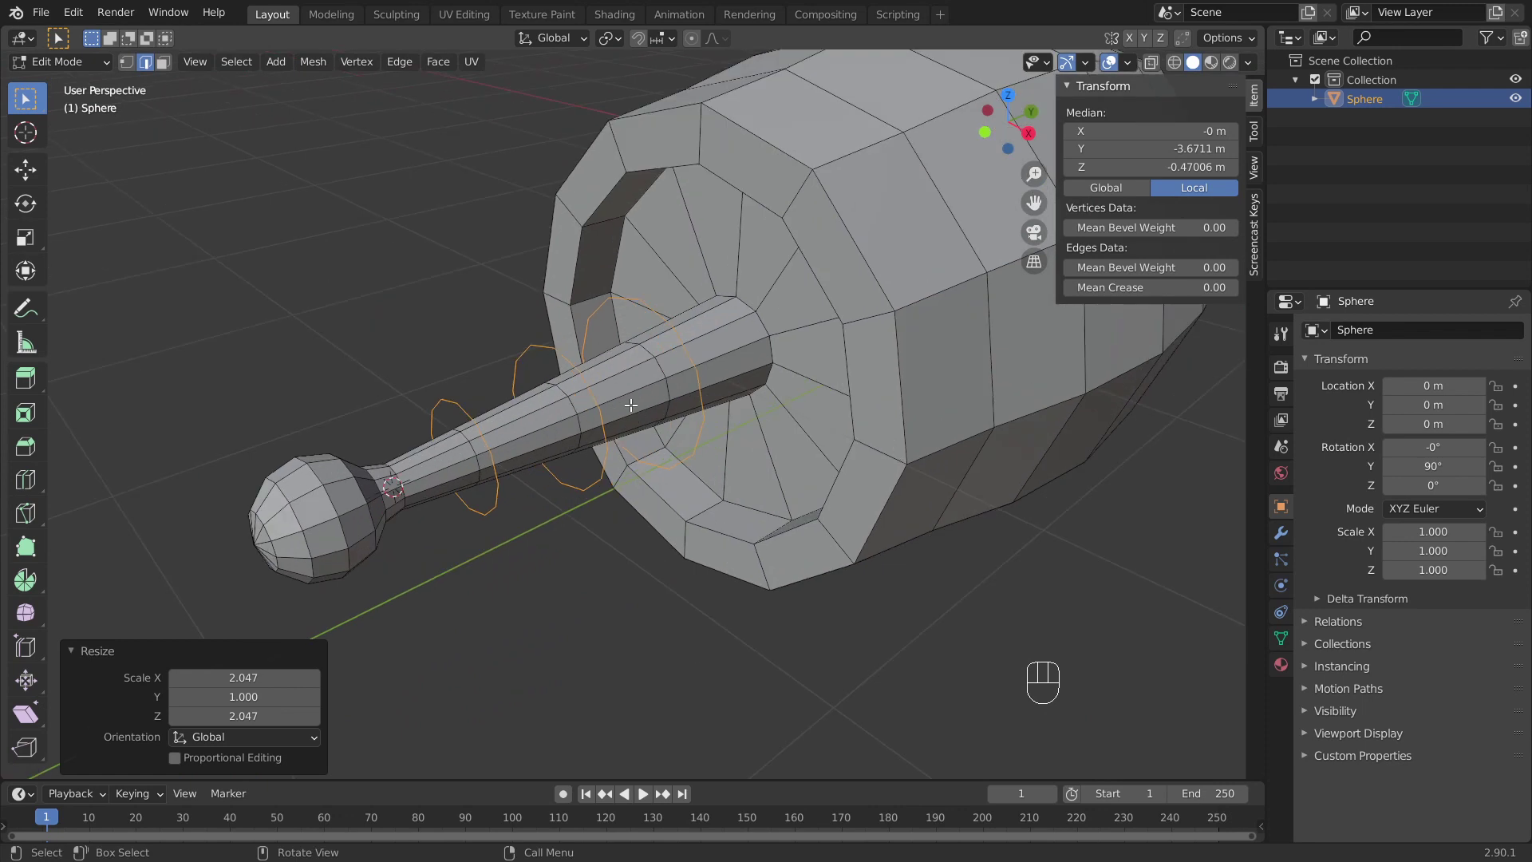
key(e)
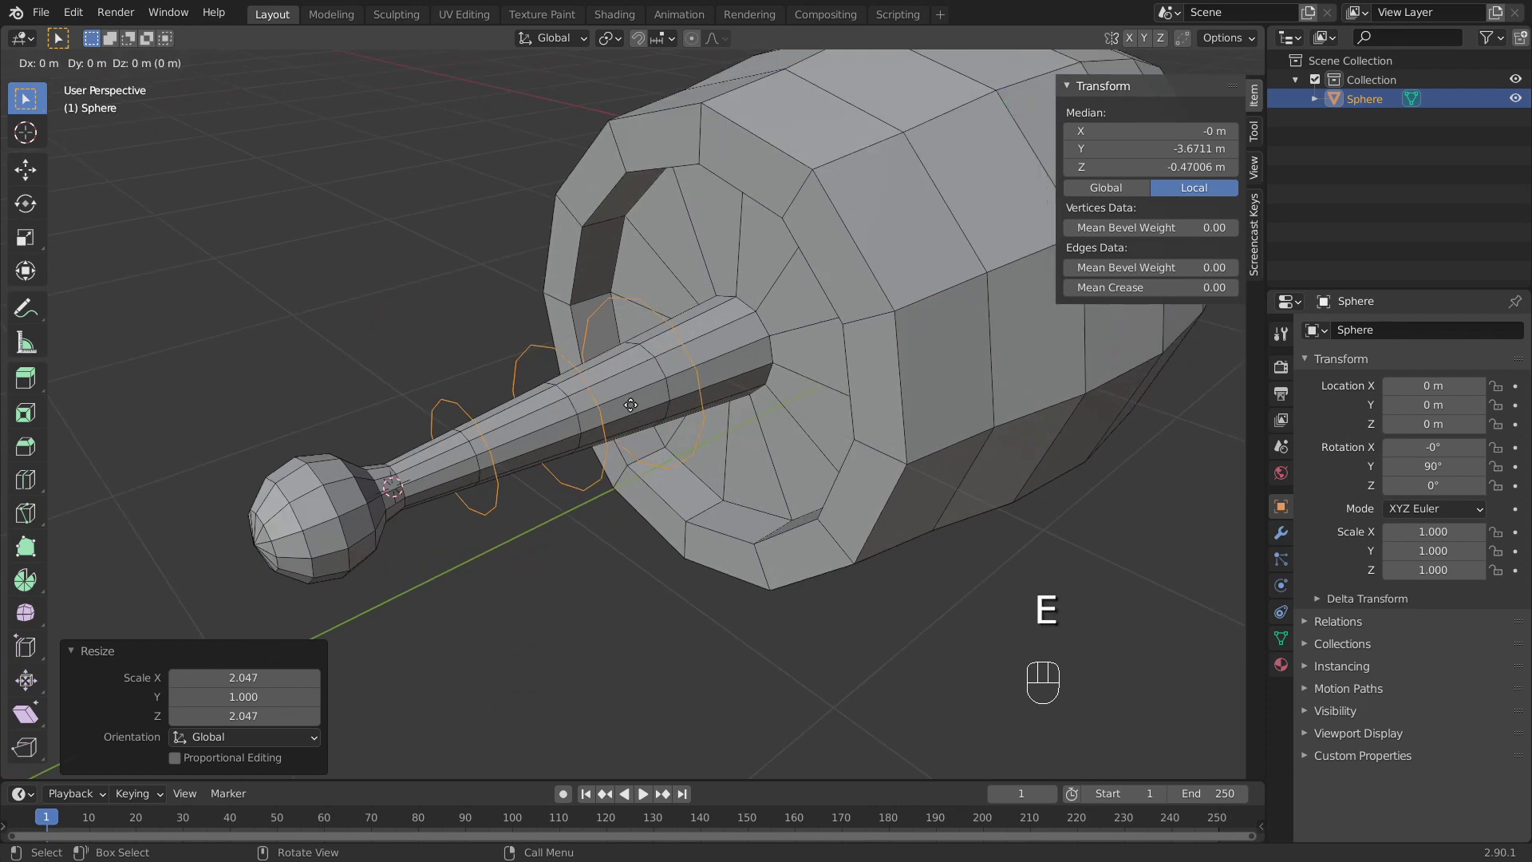
key(y)
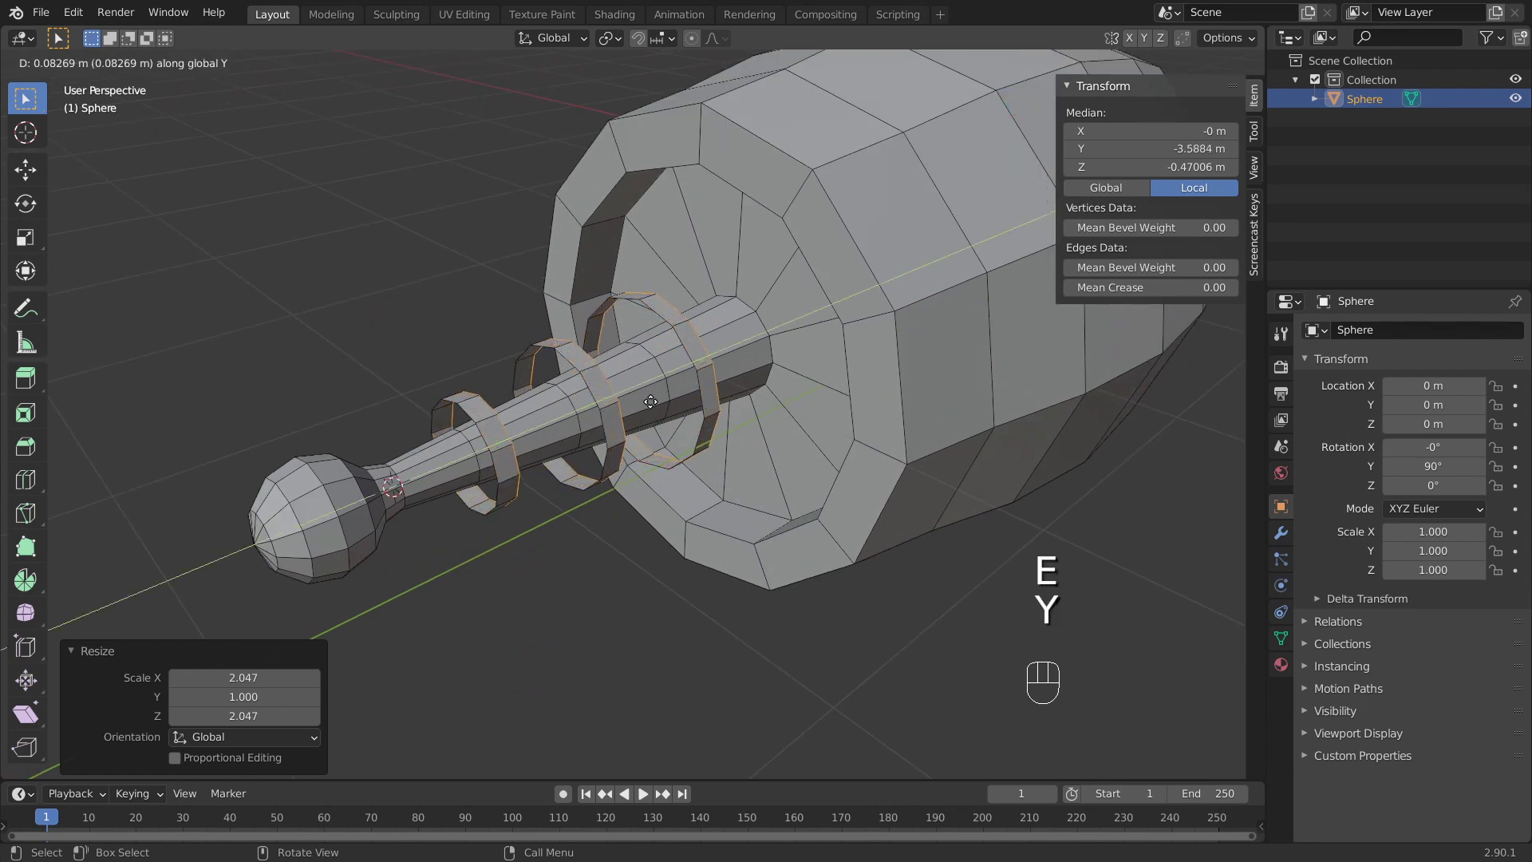
click(650, 401)
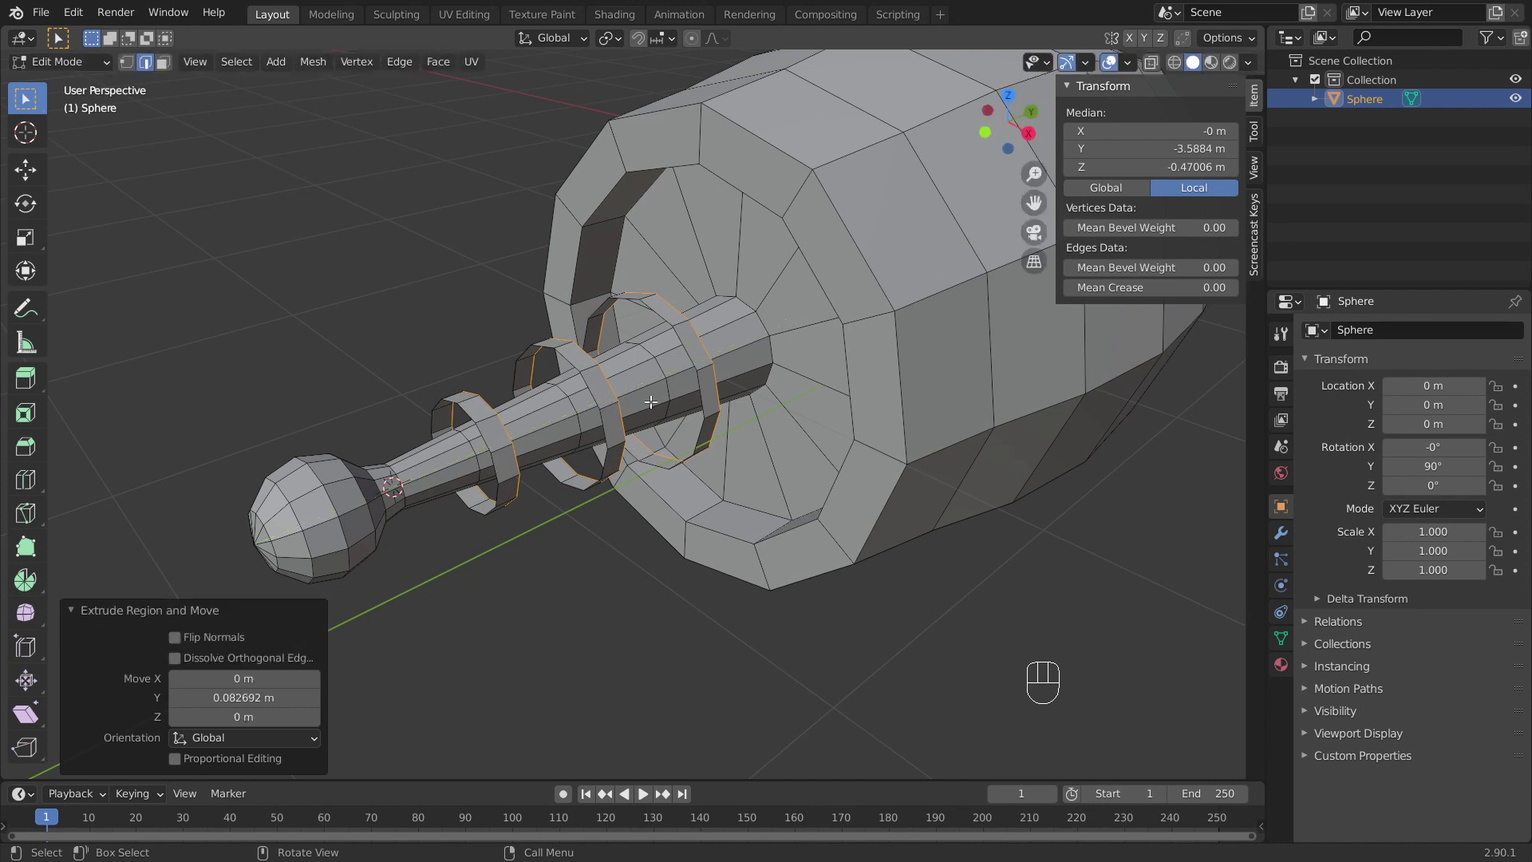
Step: Select the faces of all three bands around the shaft and extrude them along normals with an offset of about -0.0865 m
key(3)
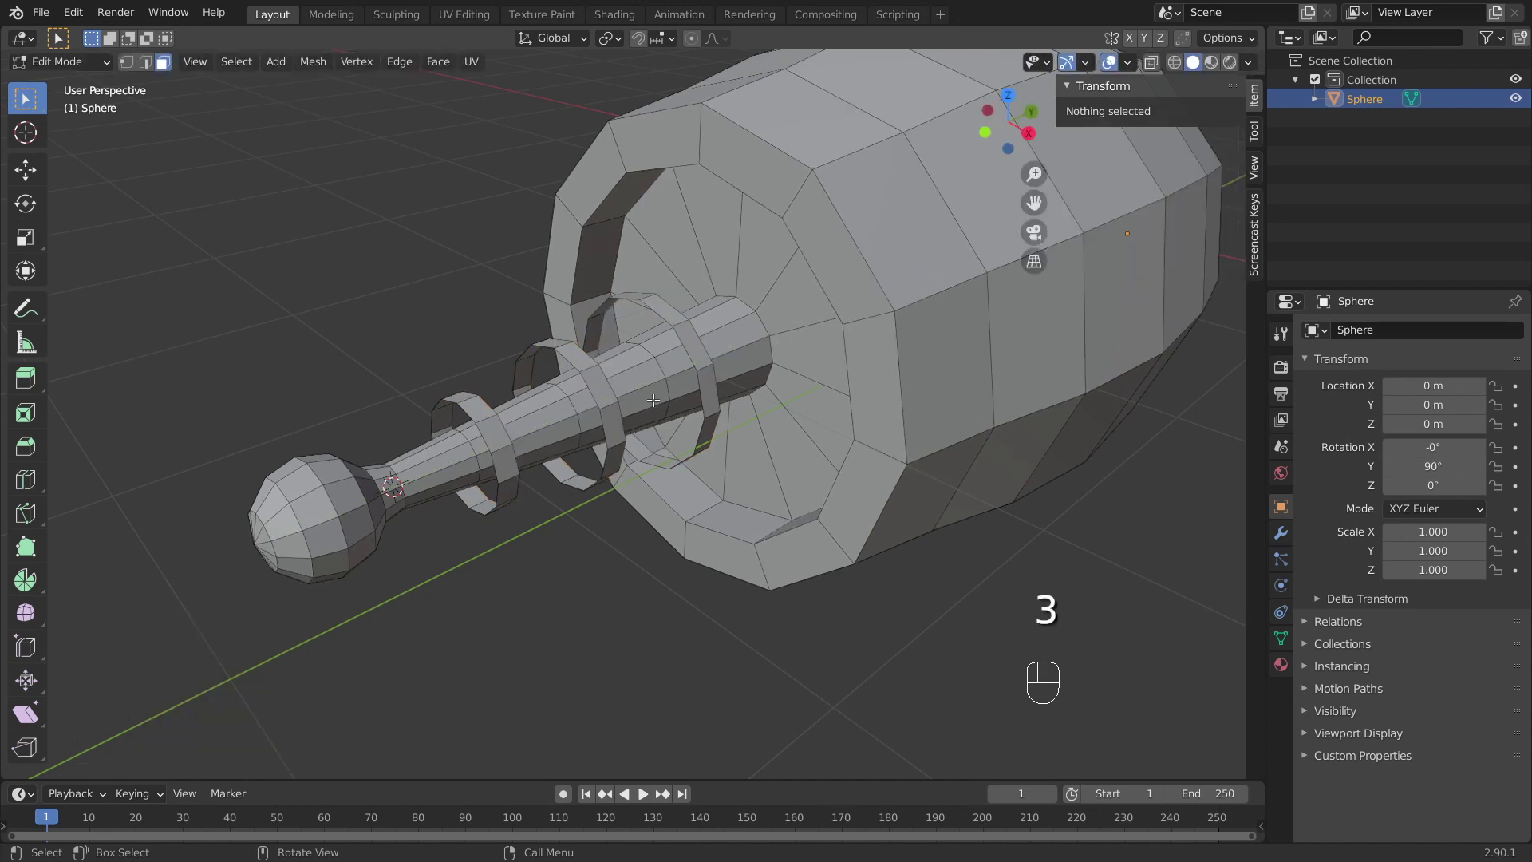
alt+shift+click(675, 327)
alt+shift+click(597, 367)
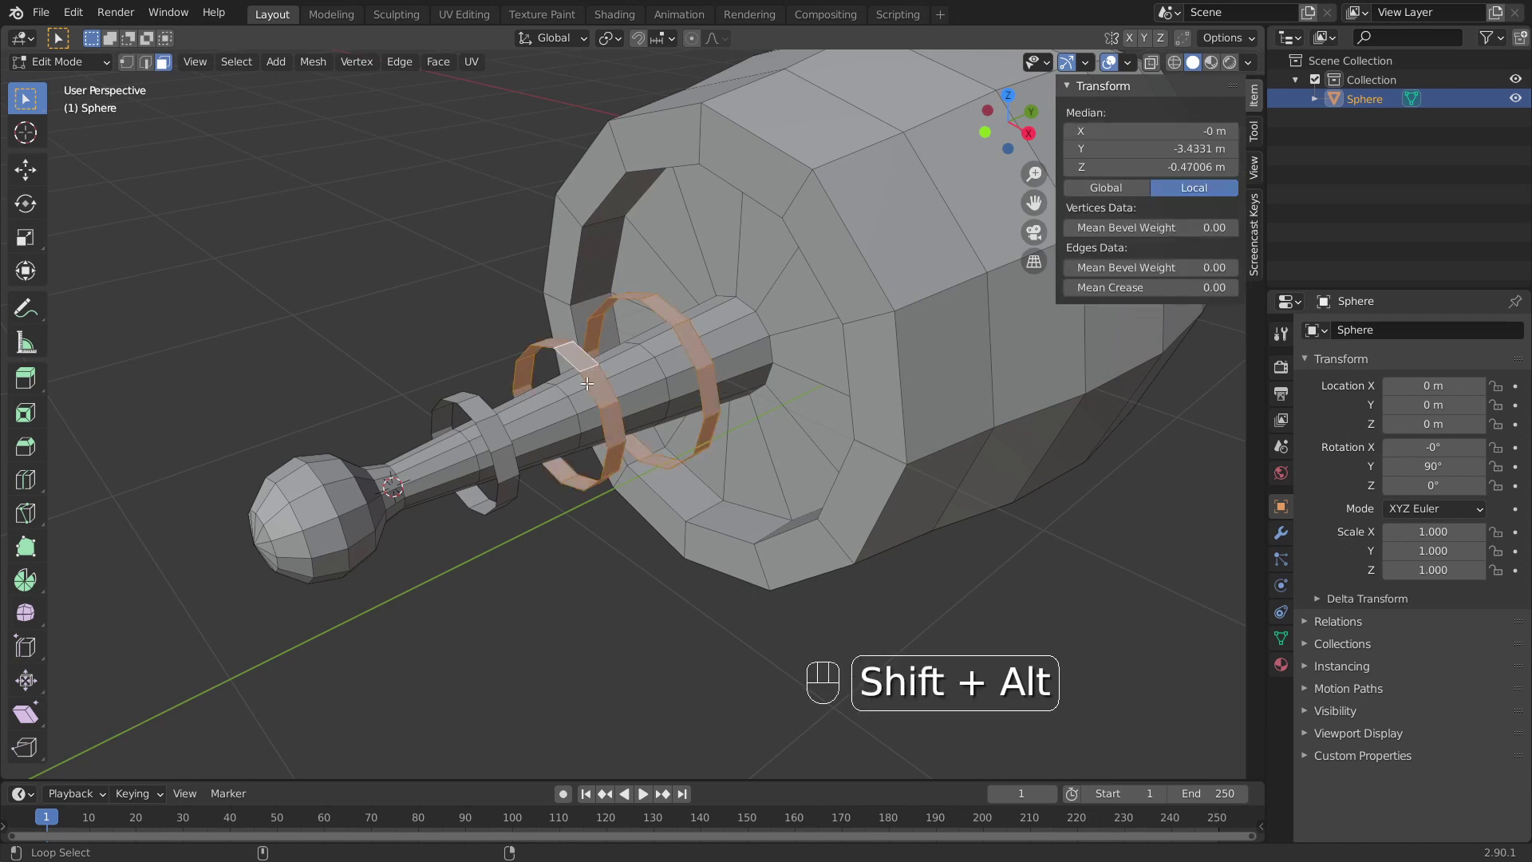
alt+shift+click(483, 422)
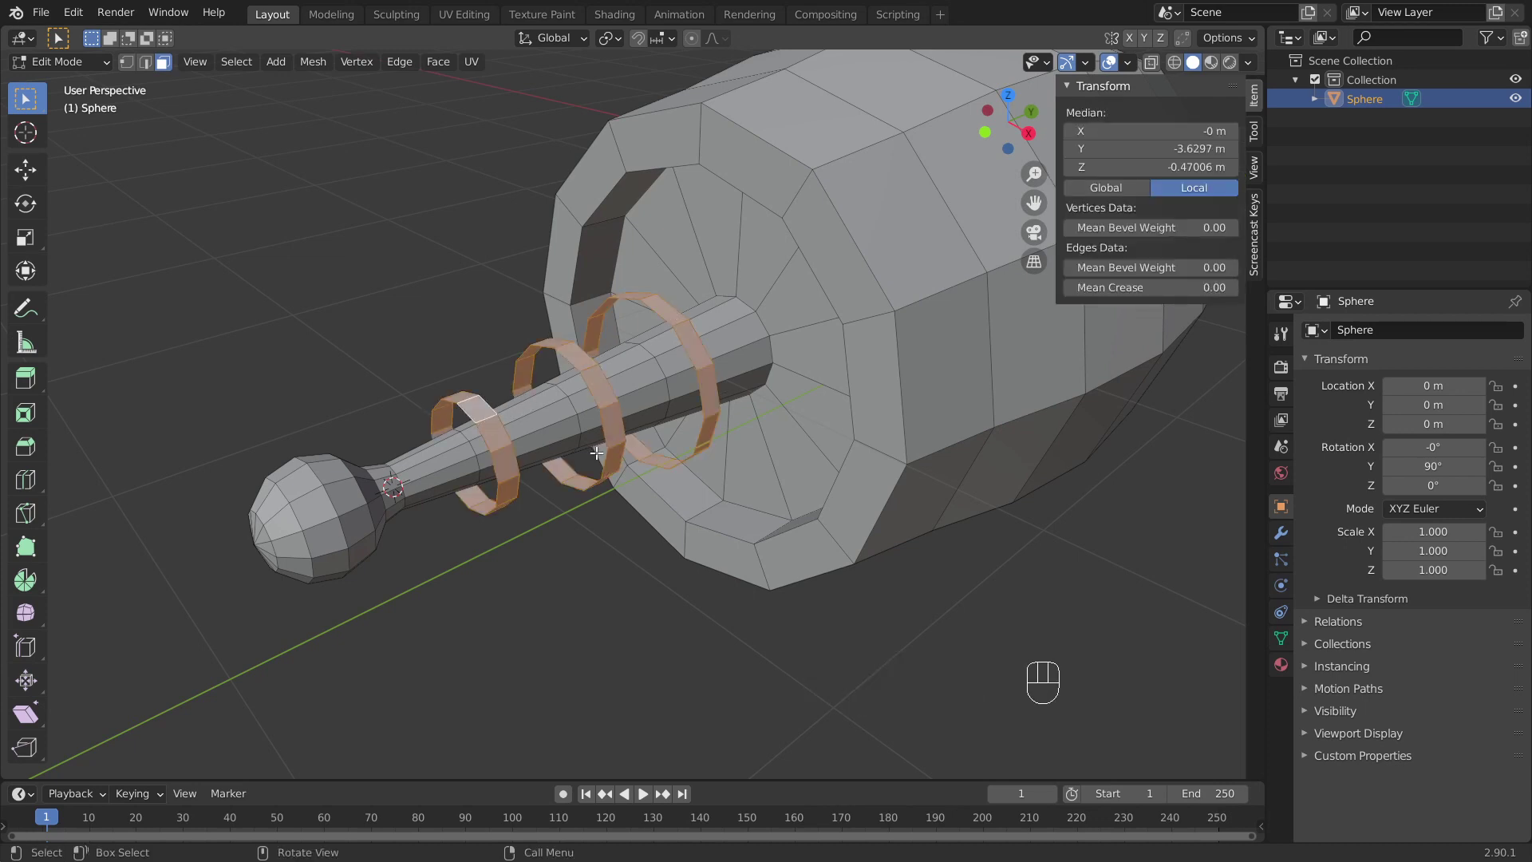
key(alt+e)
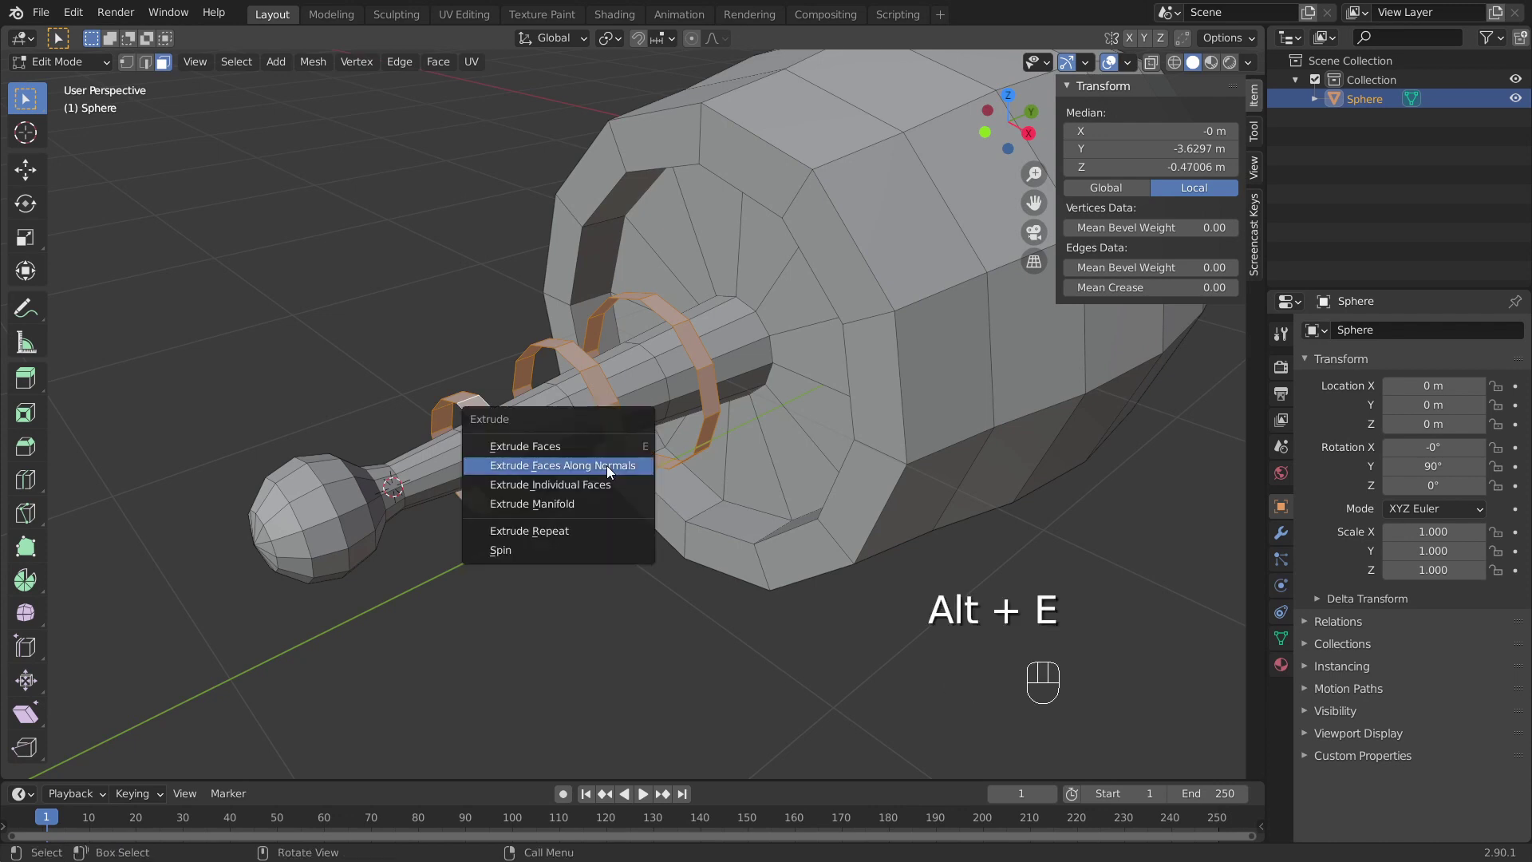
click(606, 466)
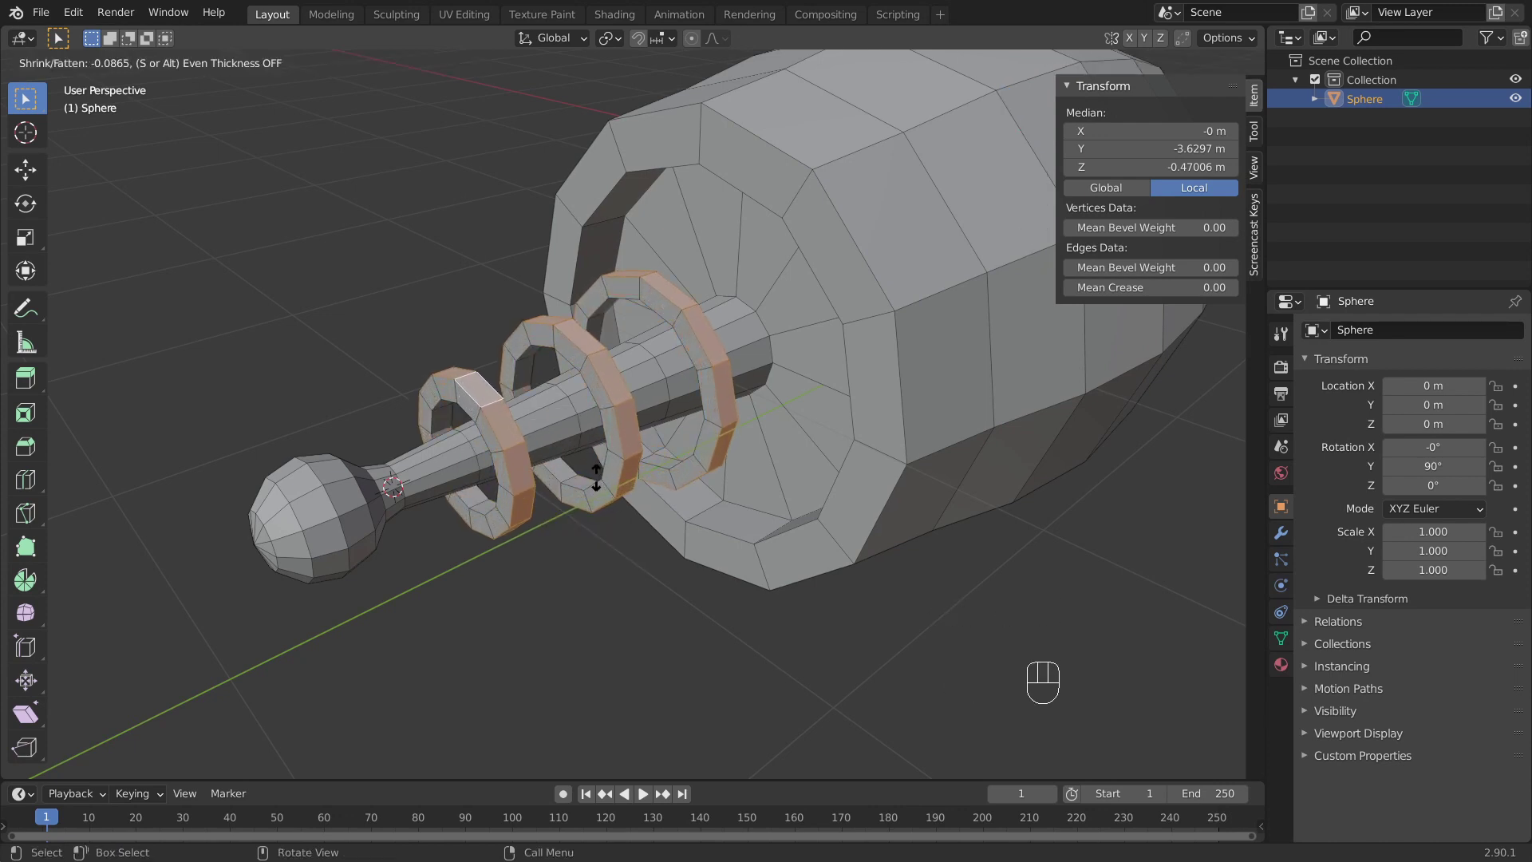
click(597, 477)
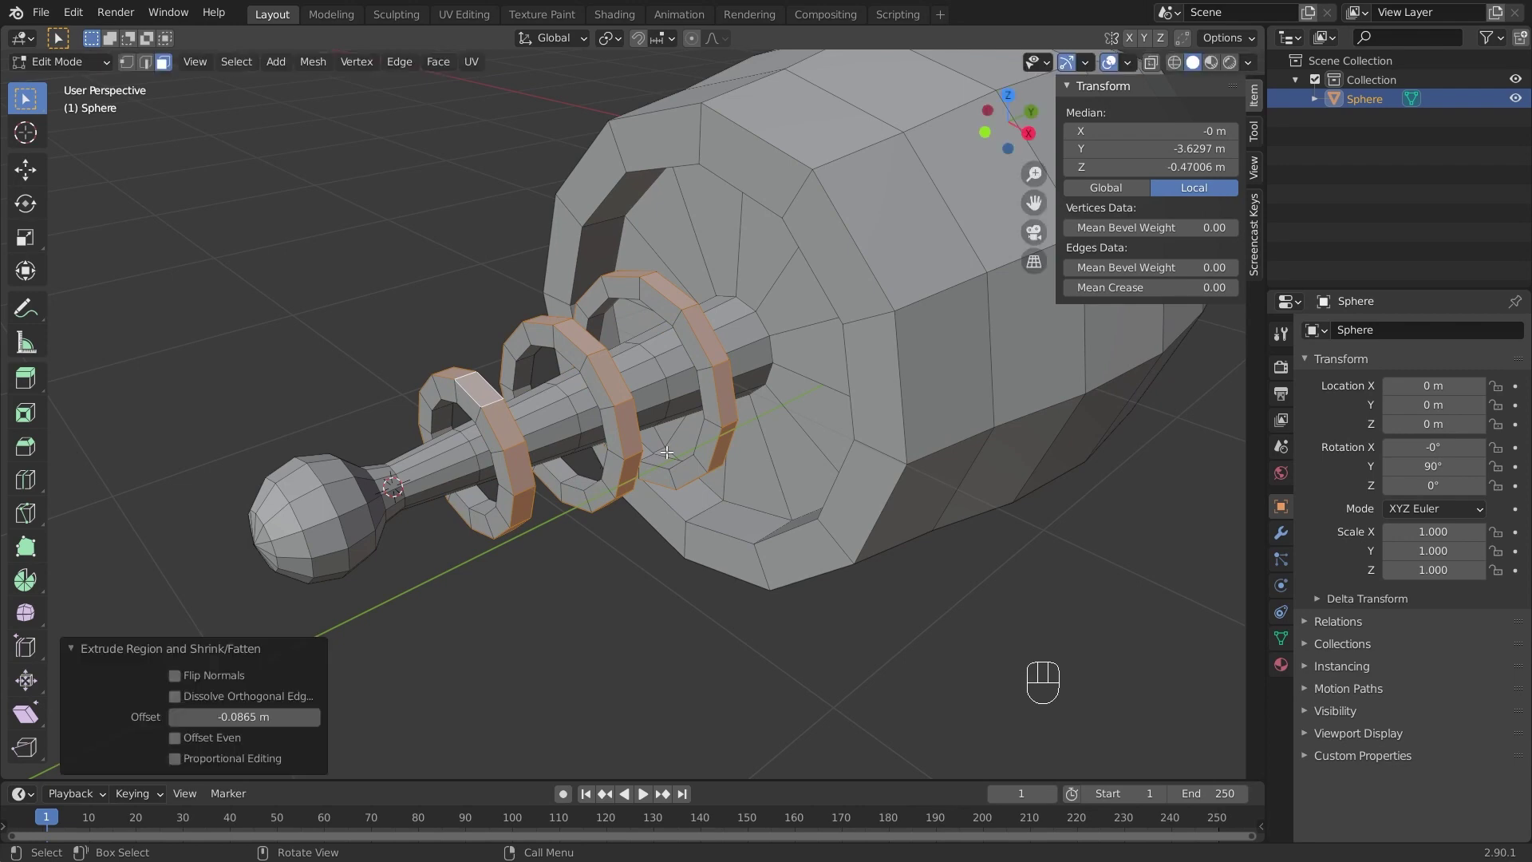
Step: Select the two outer face loops nearest the body's recessed end and extrude them along normals by about 0.15 m
middle_drag(667, 452, 632, 462)
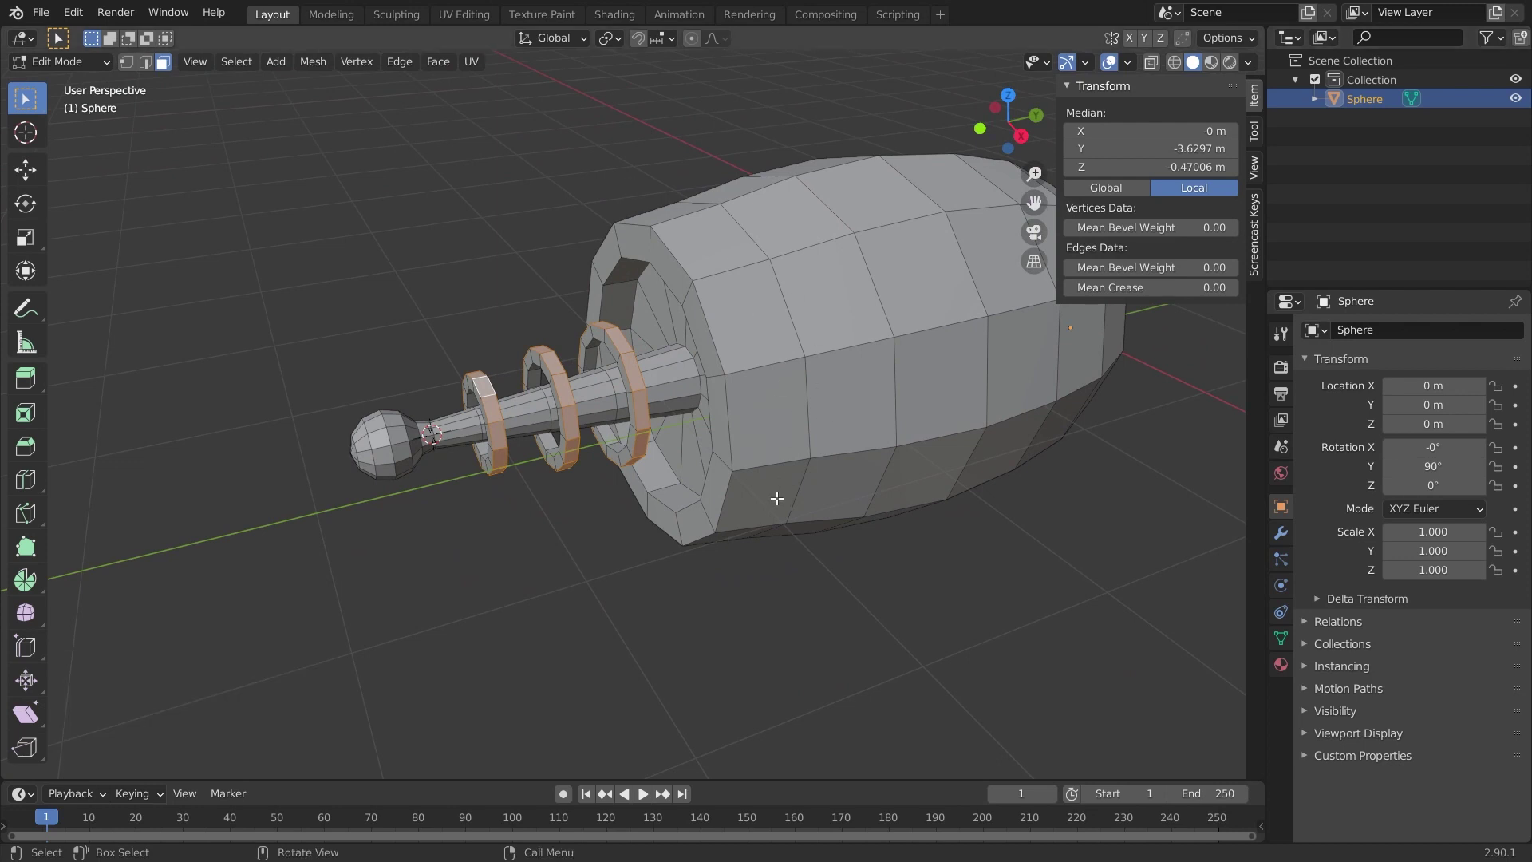
alt+click(729, 273)
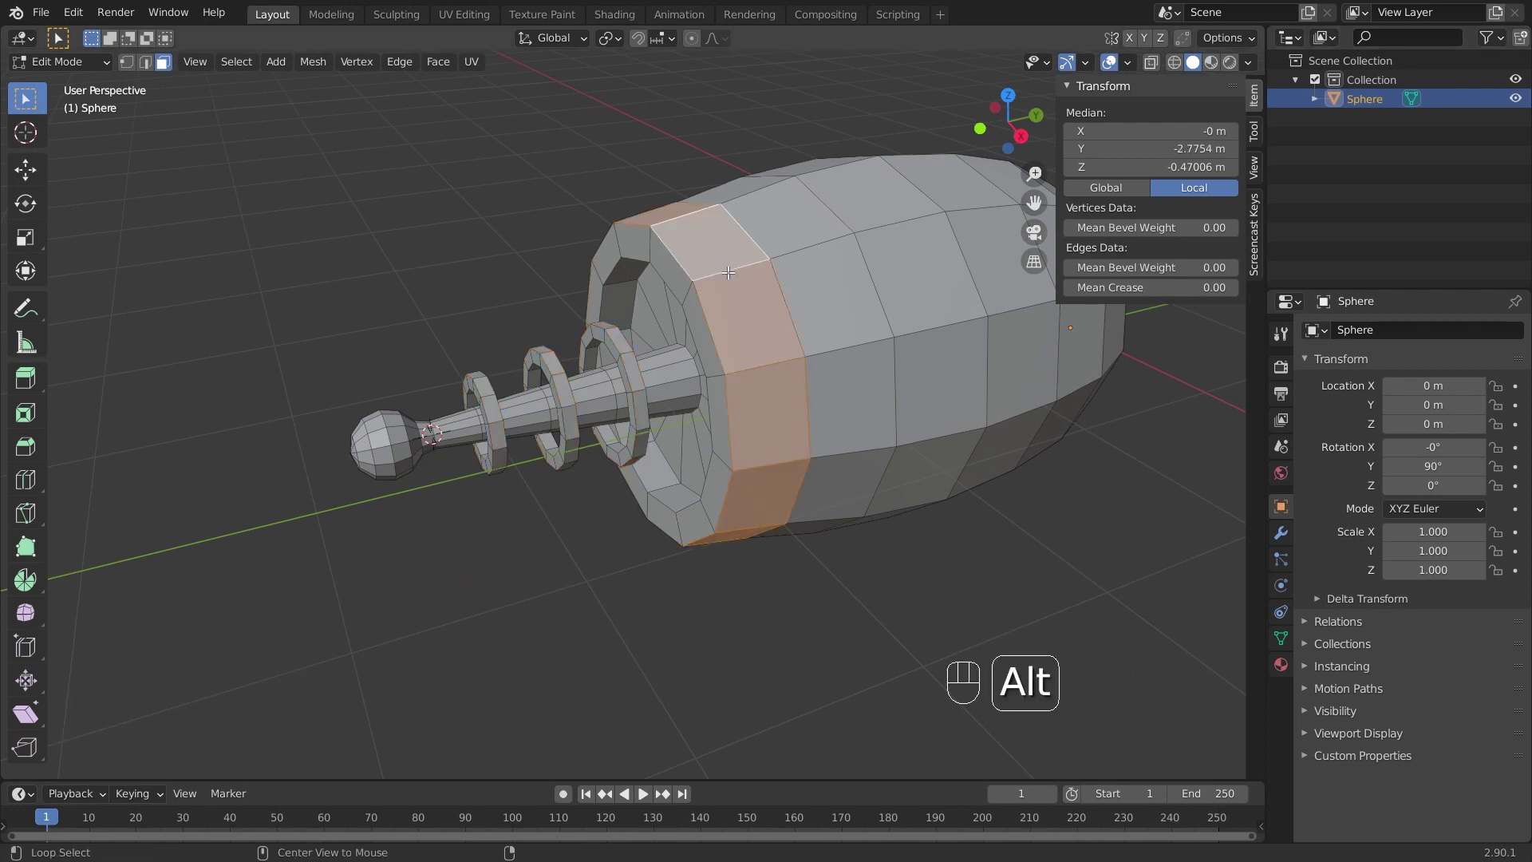
alt+shift+click(789, 249)
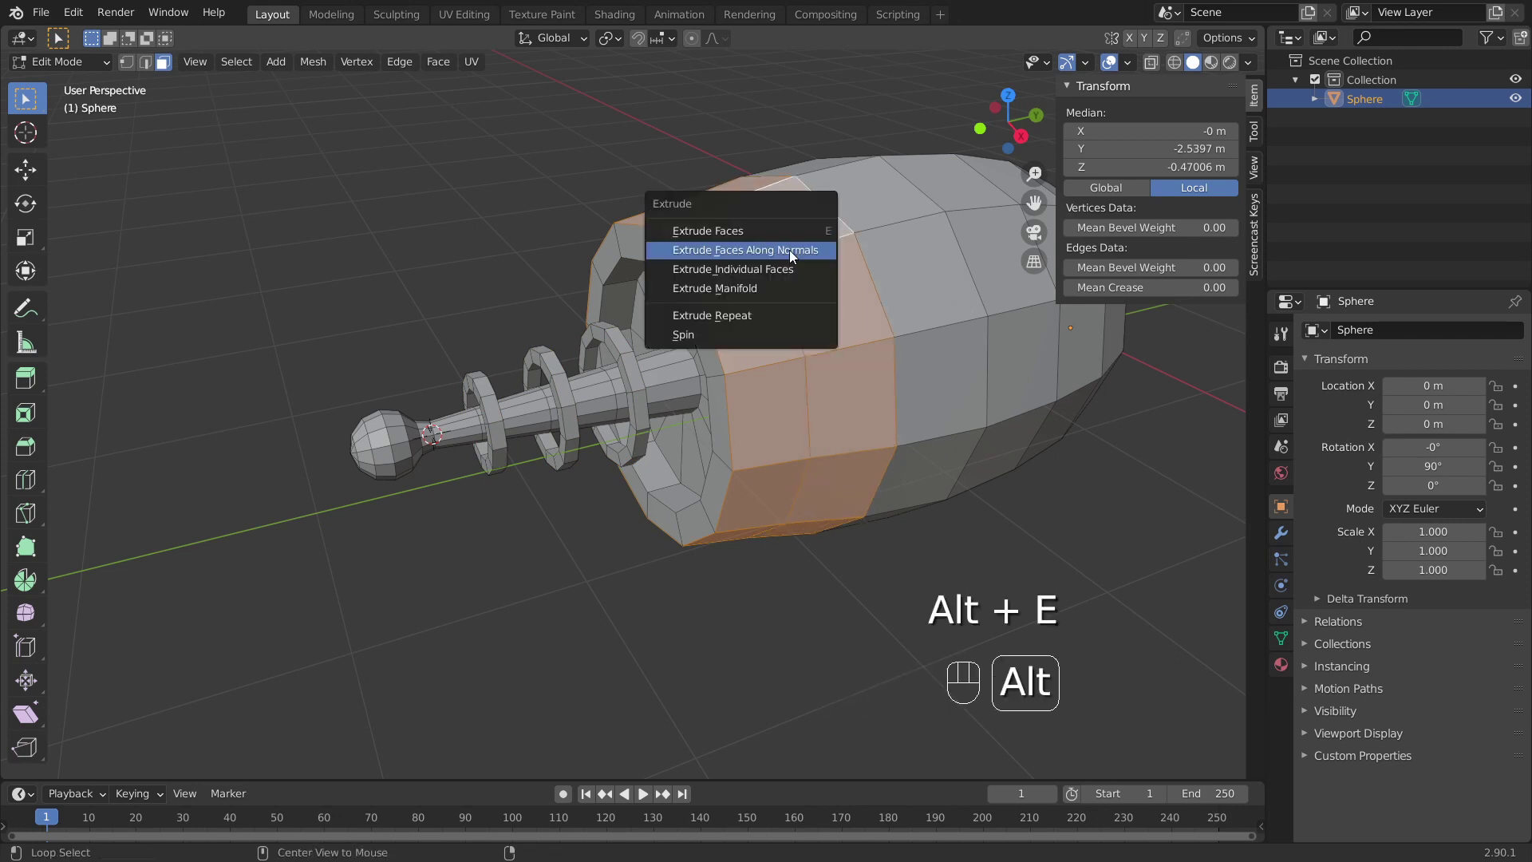
key(alt+e)
click(788, 251)
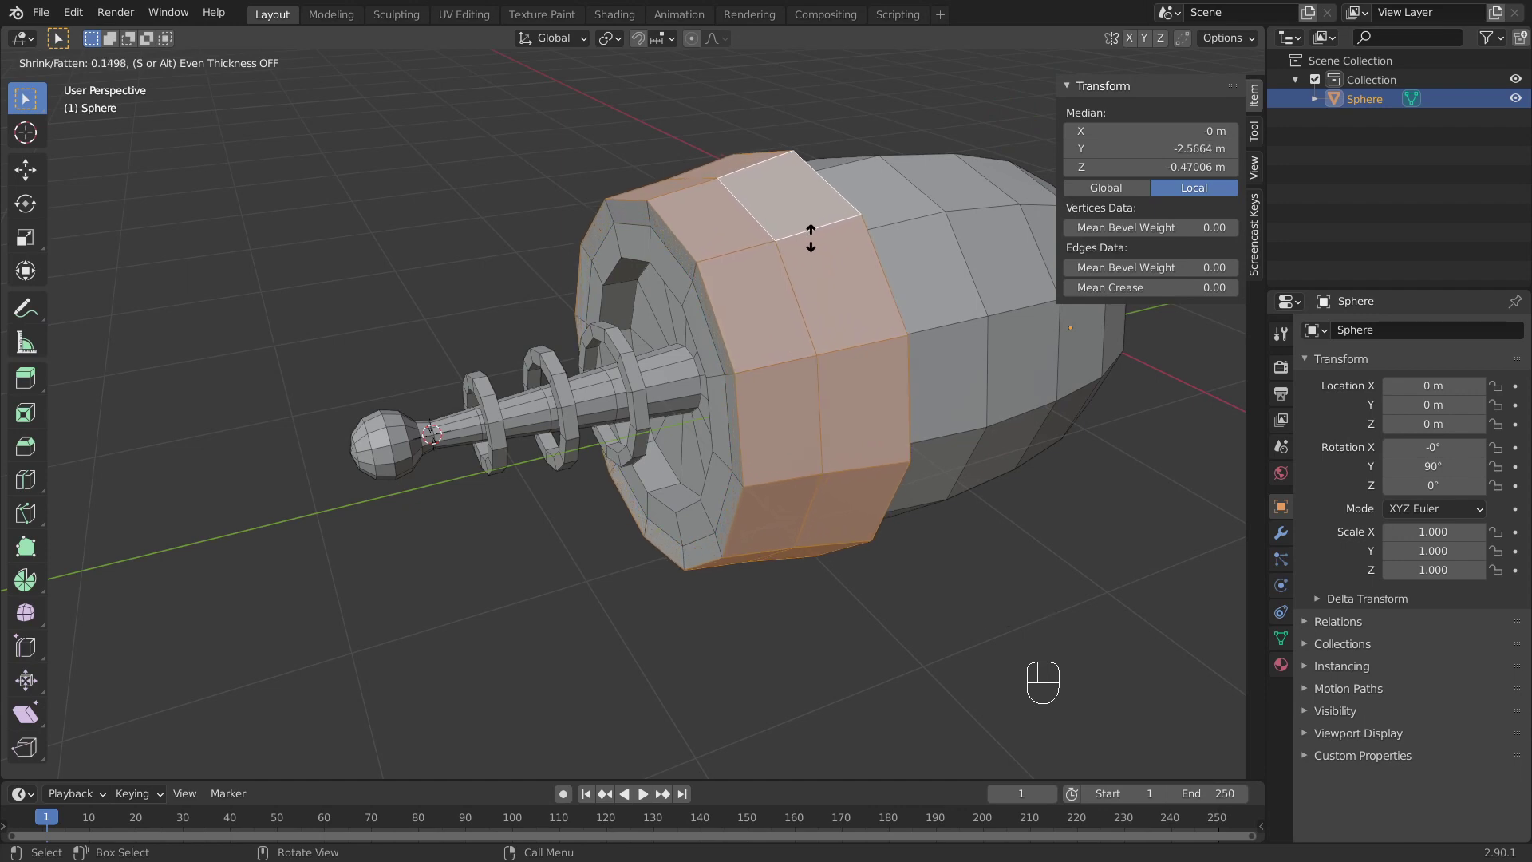
click(810, 238)
Step: Select a two-by-two block of faces on the body's underside and inset them together by about 0.147 m
middle_drag(810, 238, 873, 207)
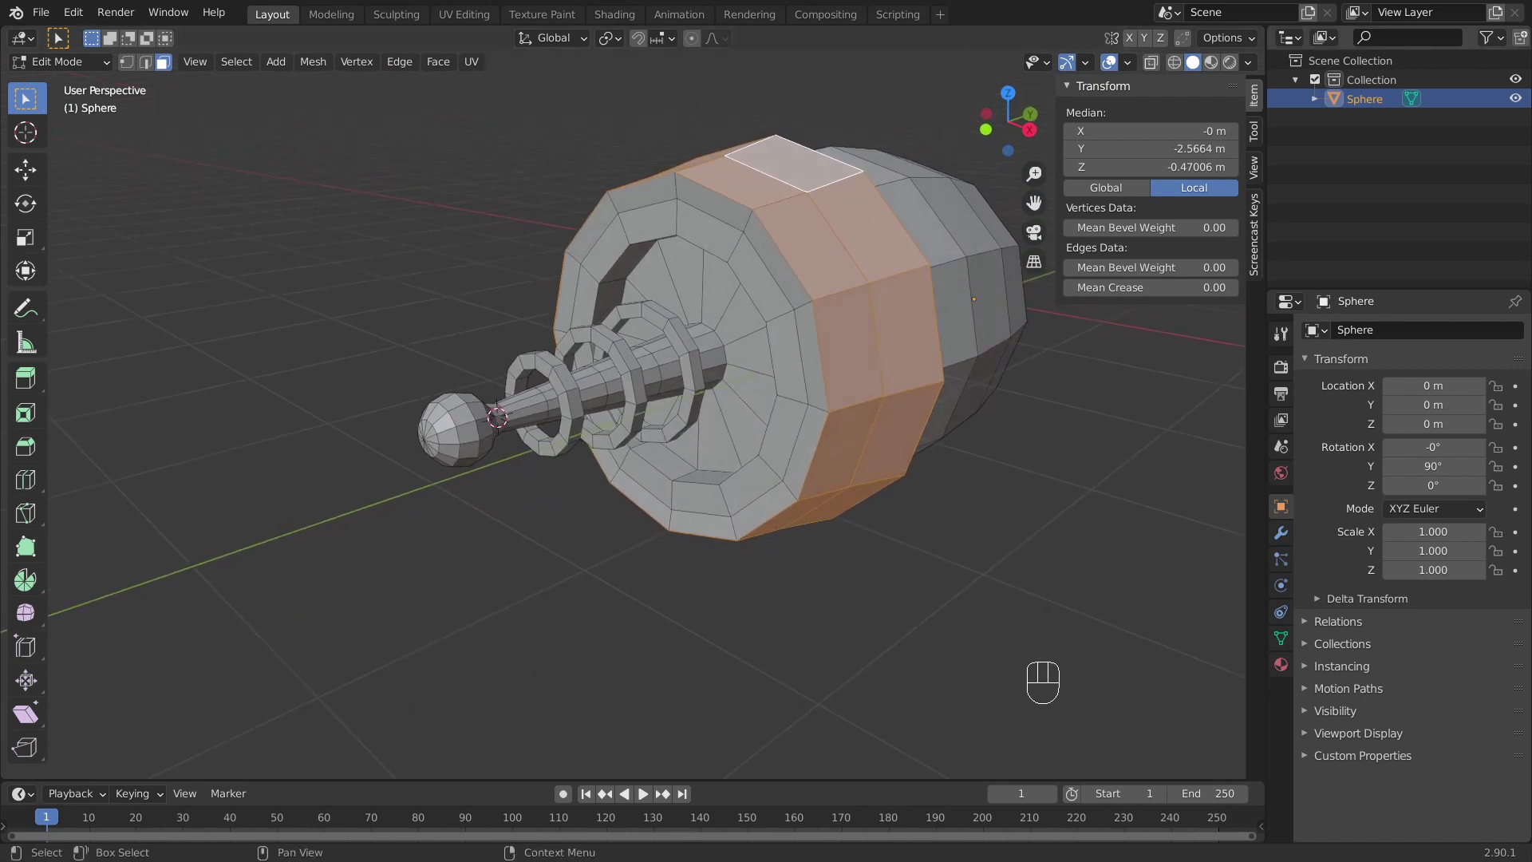
middle_drag(1105, 582, 1020, 352)
click(931, 353)
shift+click(1007, 370)
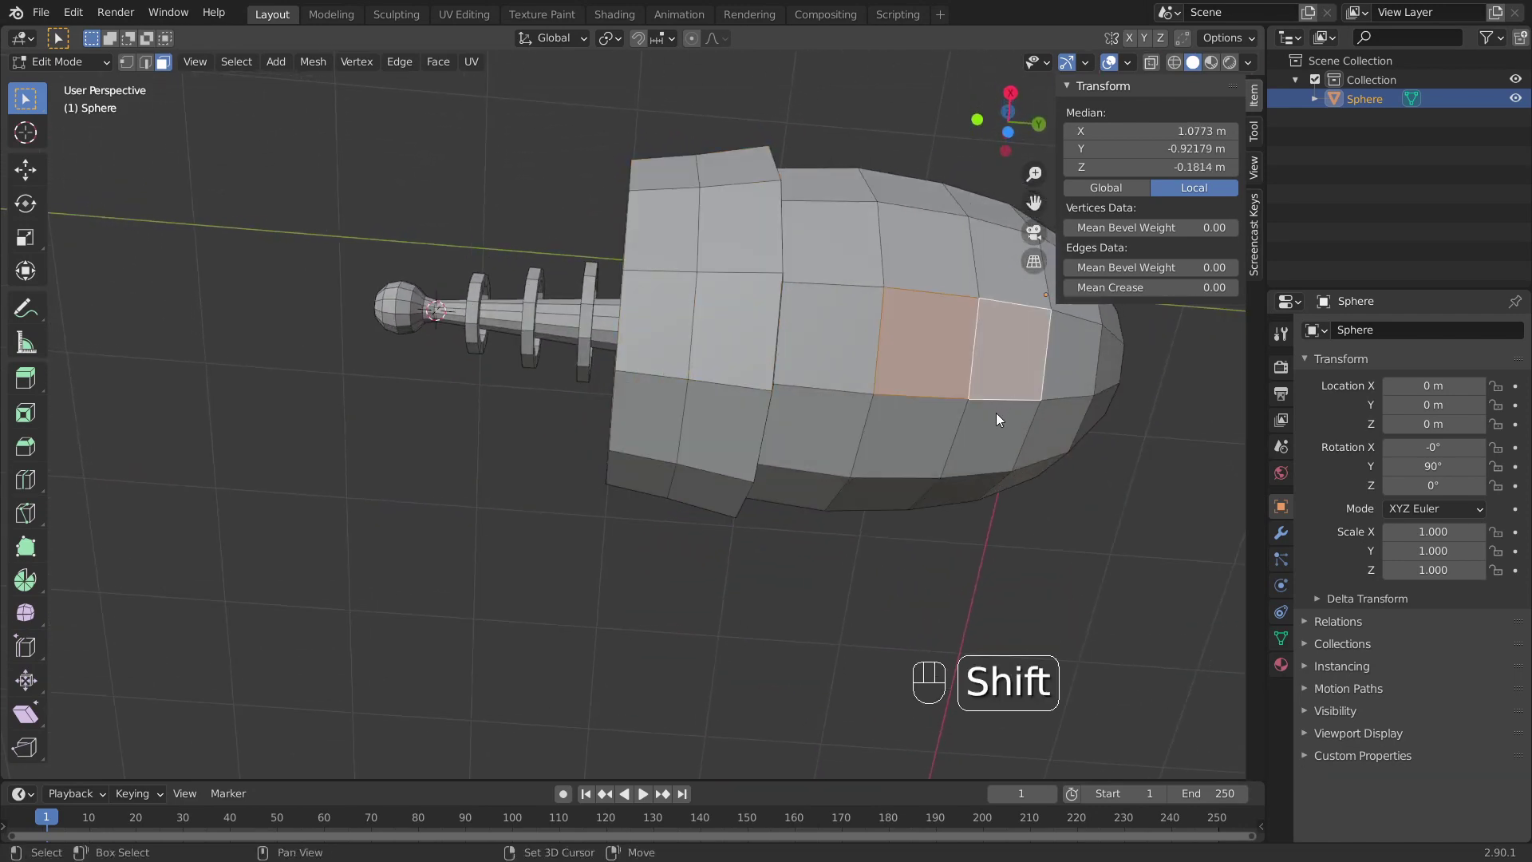
shift+click(980, 426)
shift+click(919, 437)
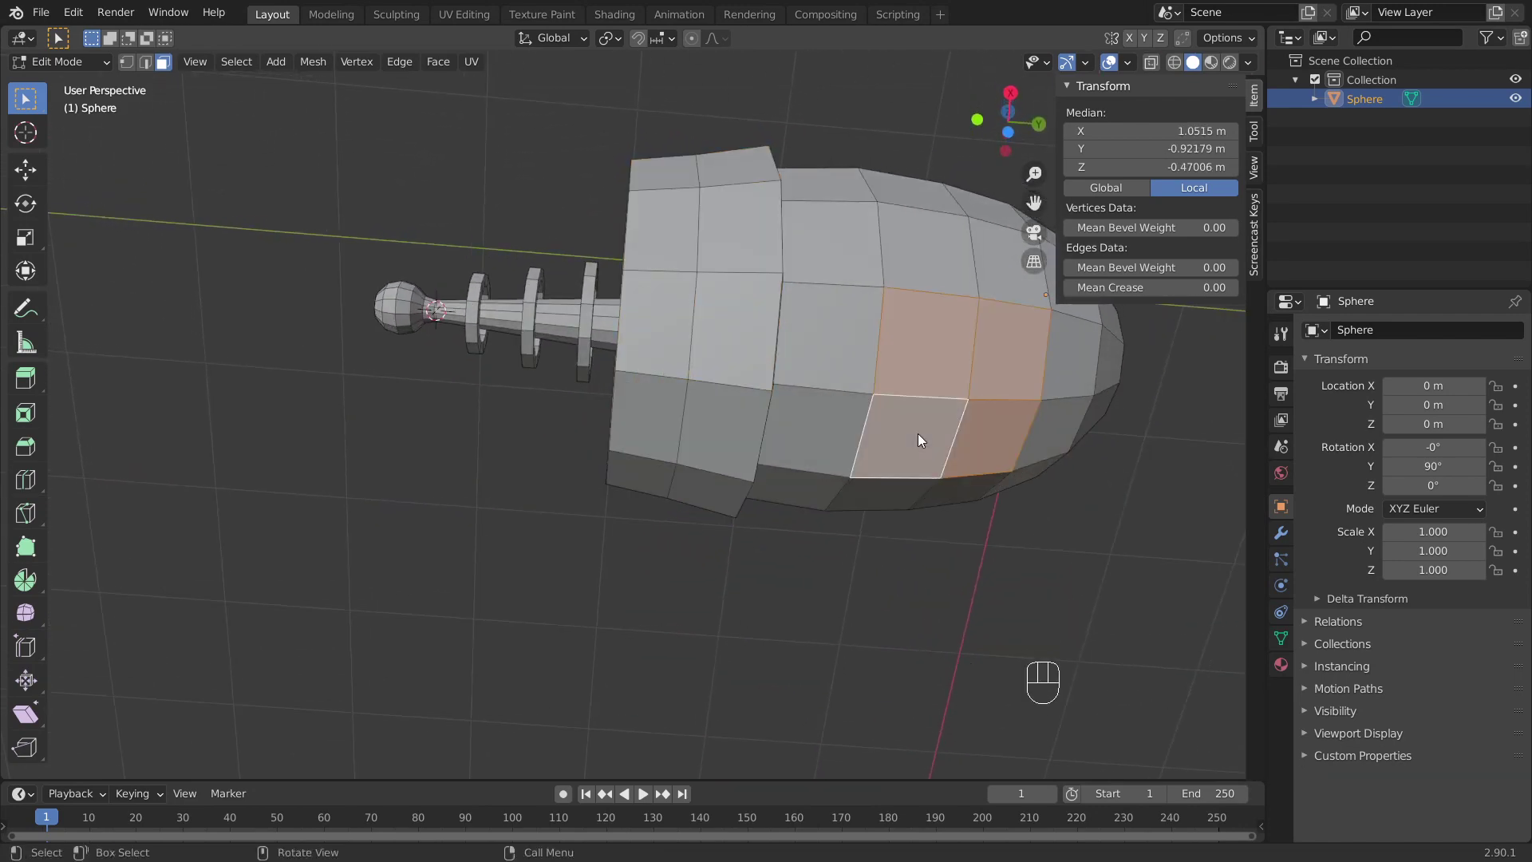
key(i)
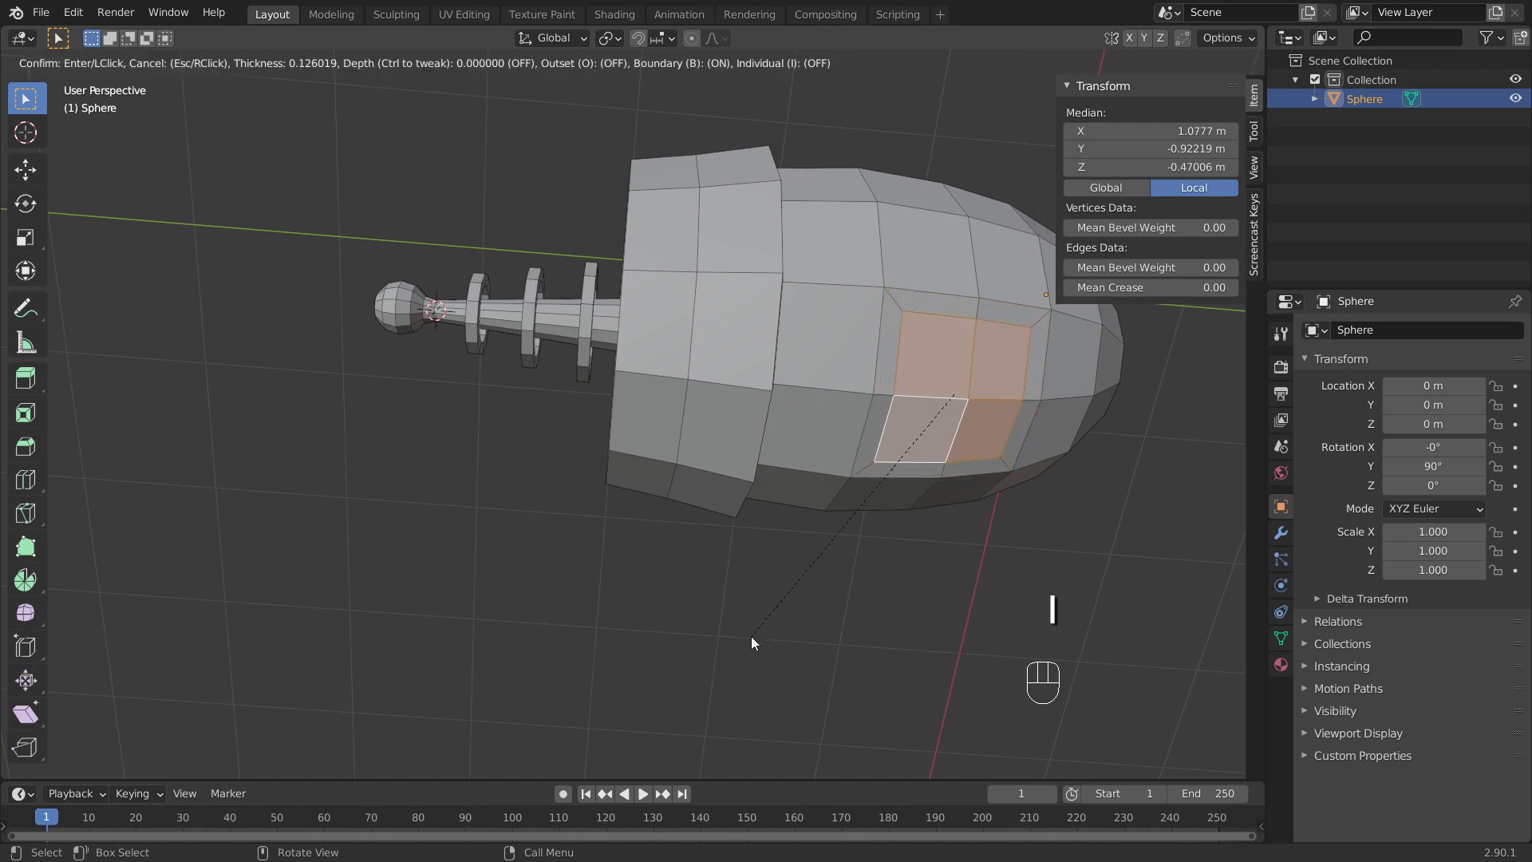
click(753, 640)
Step: Extrude the inset underside faces downward about 2.11 m along their normal to form the handle
key(KP_3)
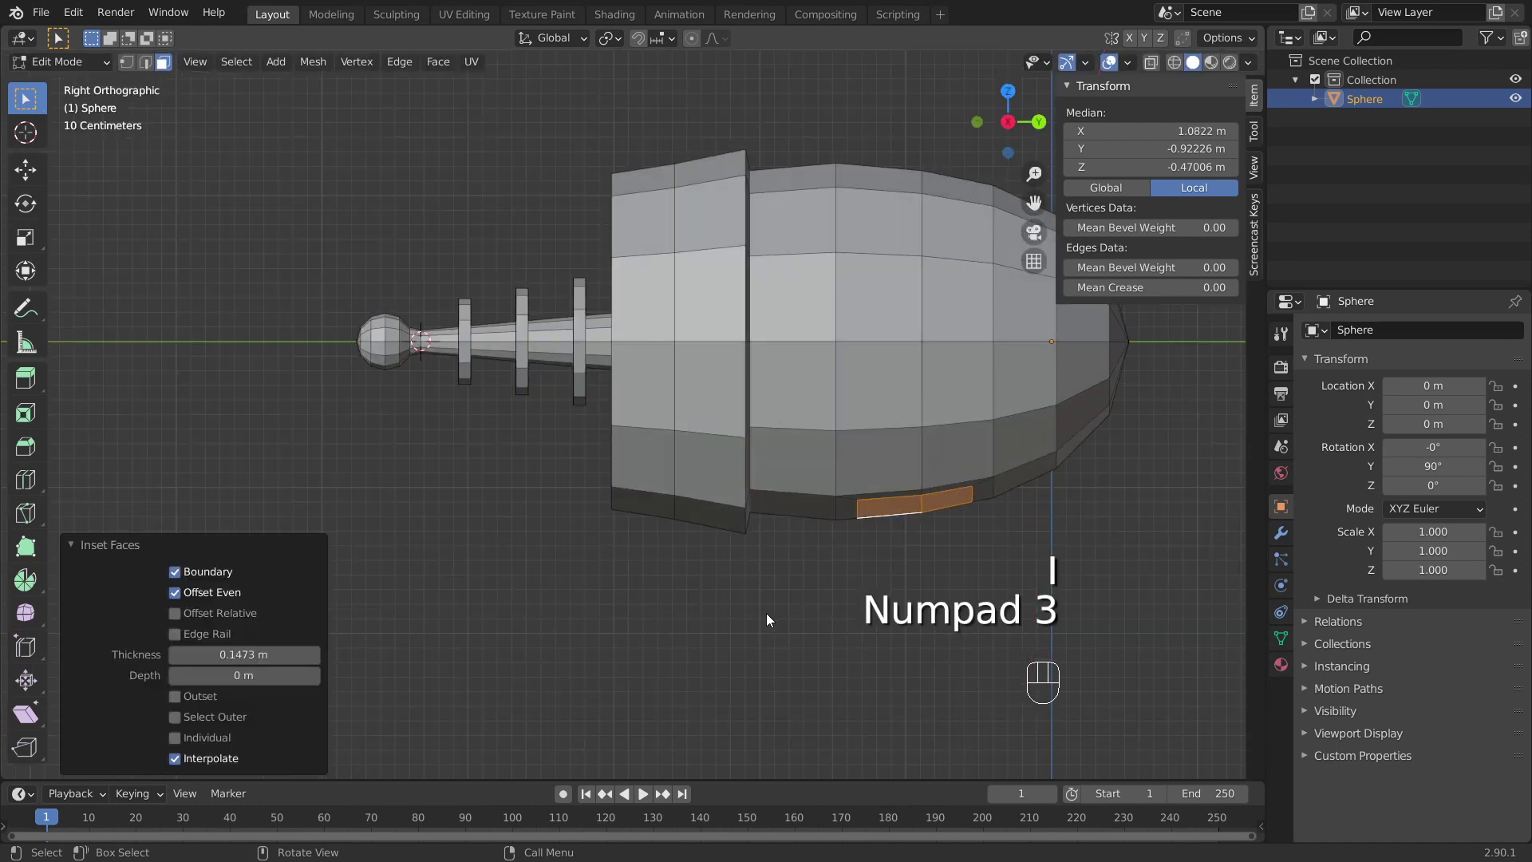
shift+middle_drag(766, 613, 701, 518)
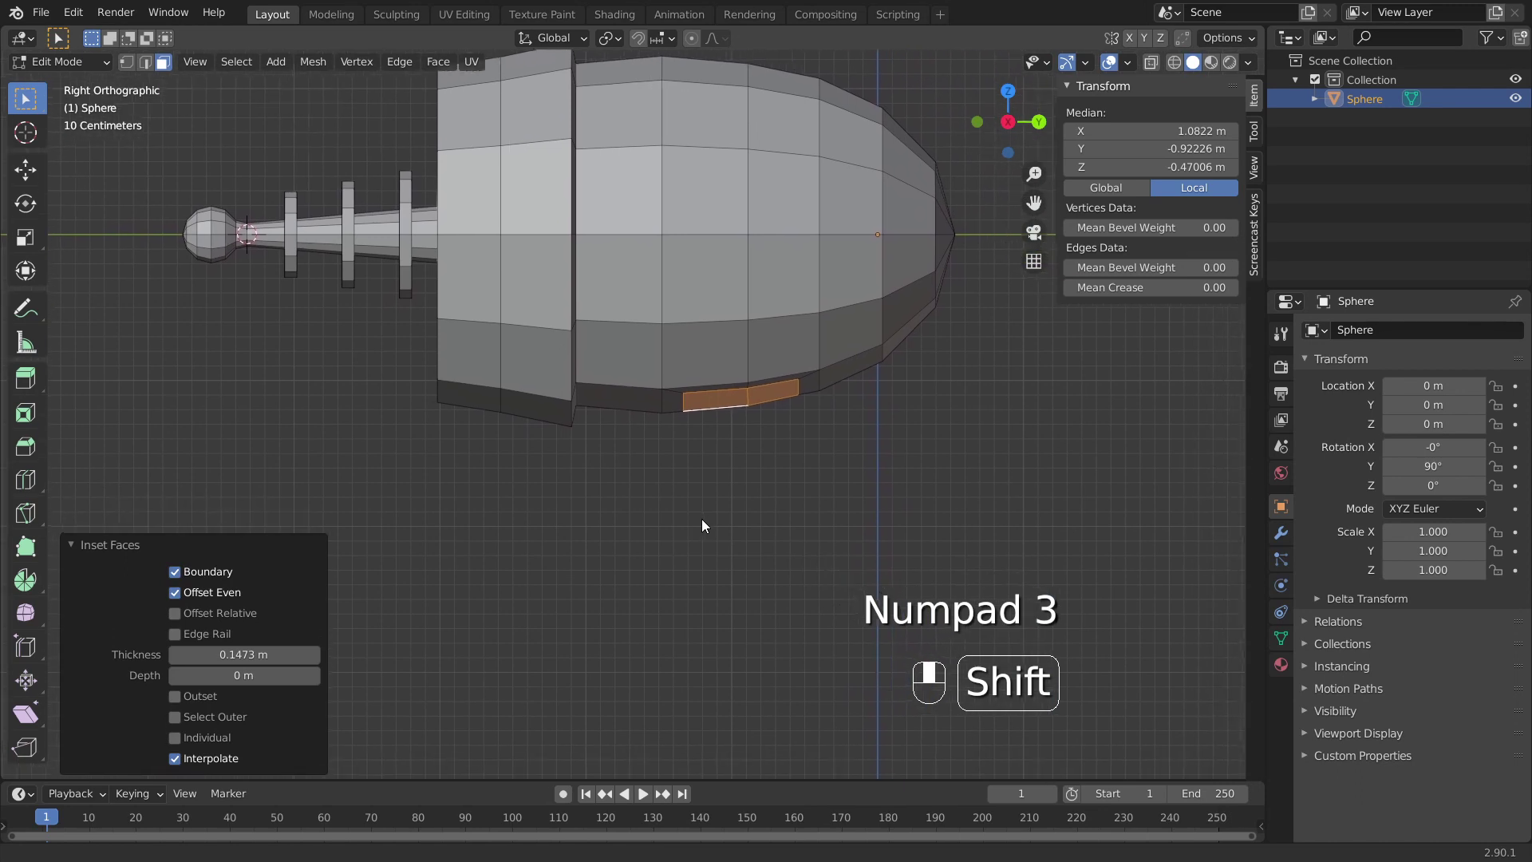
key(e)
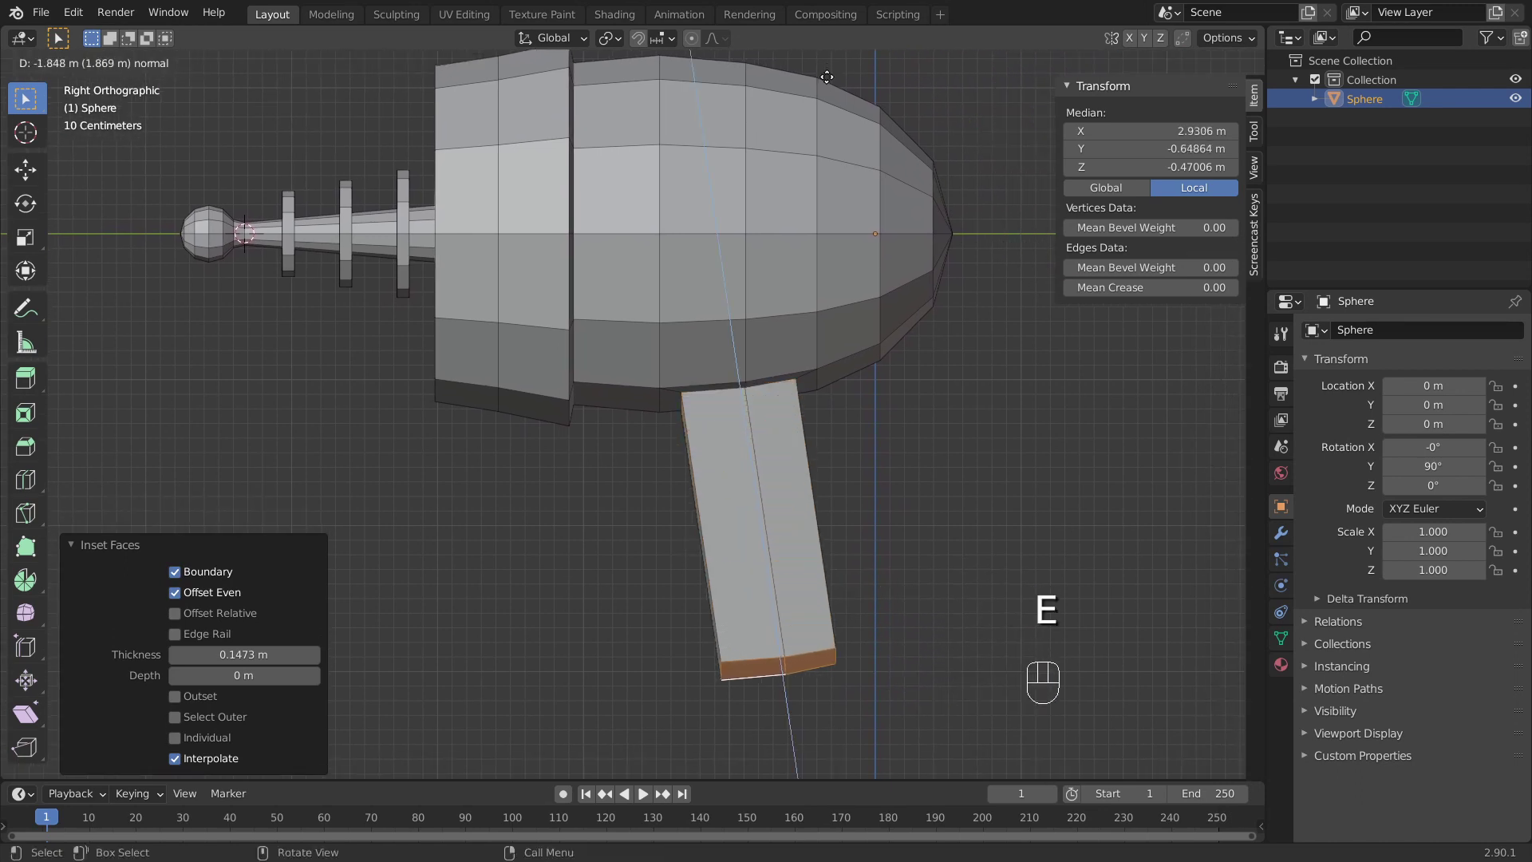
click(830, 109)
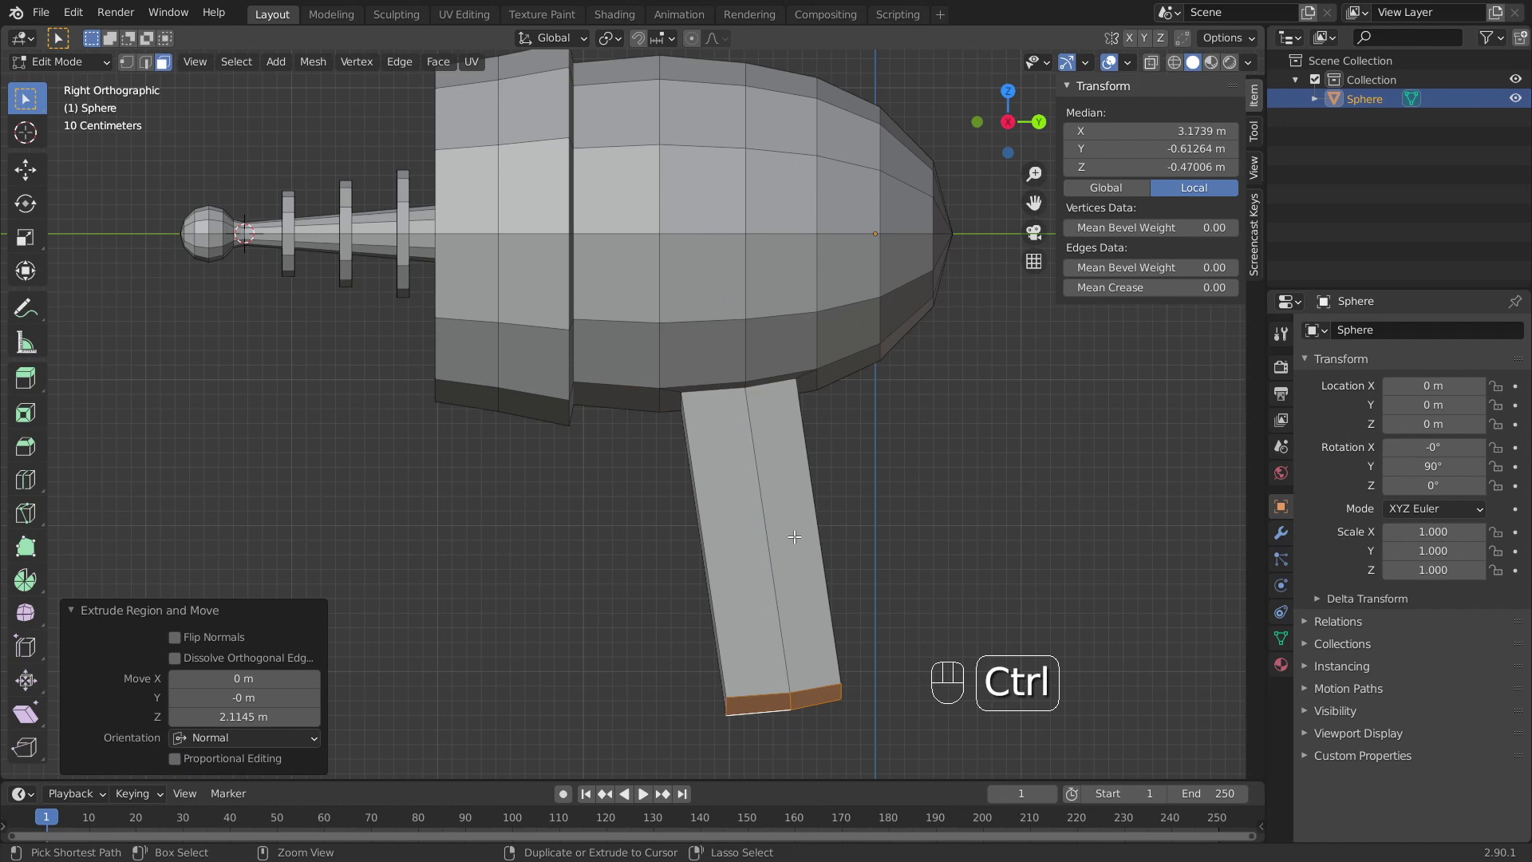
Step: Add two loop cuts around the handle, one near the body with factor 0.886 and one near the base with factor -0.574
key(ctrl+r)
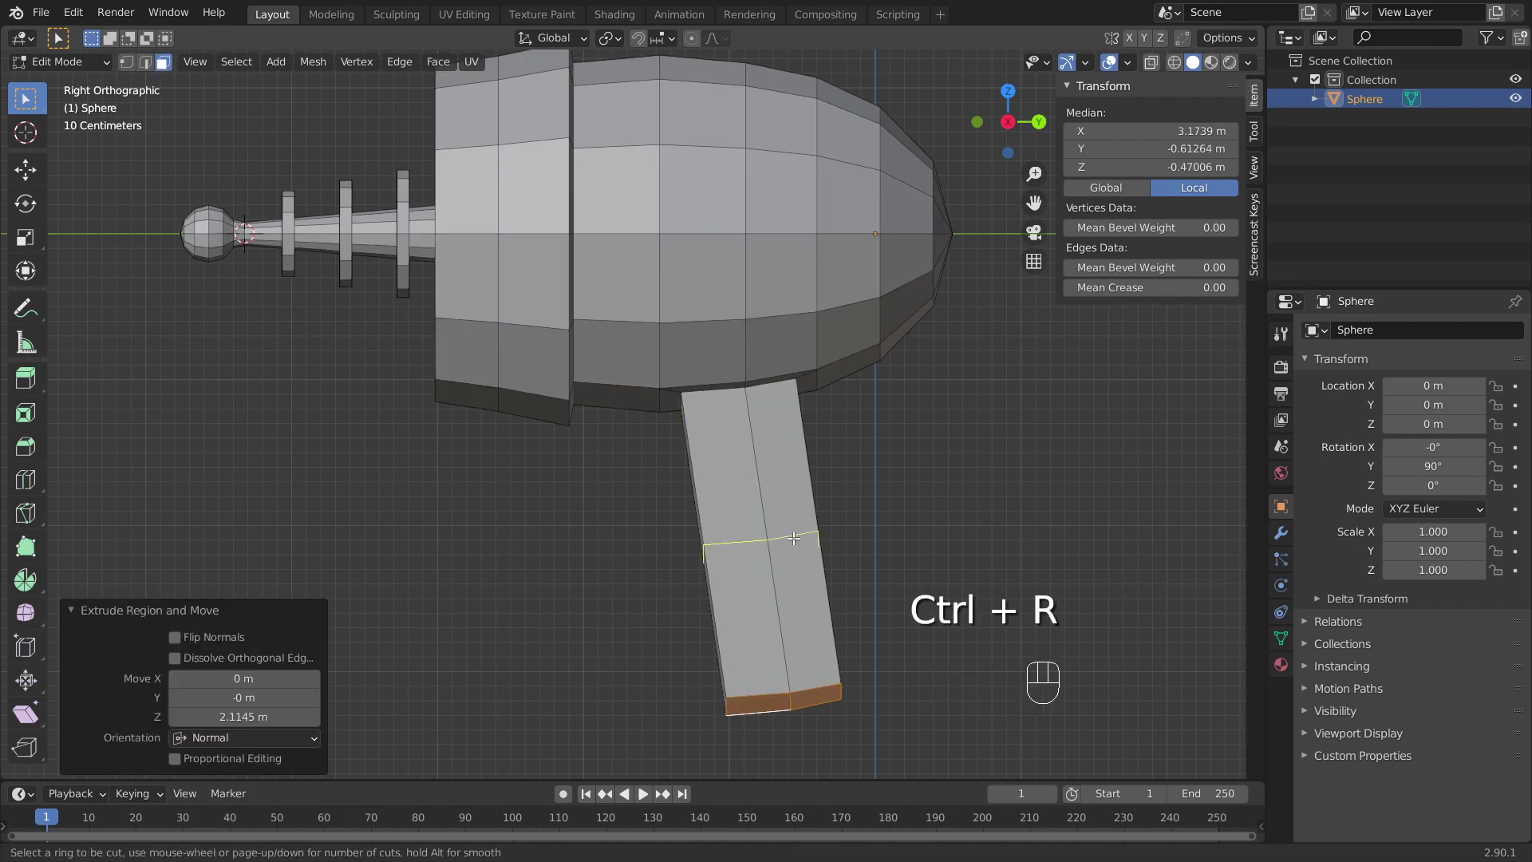
click(790, 536)
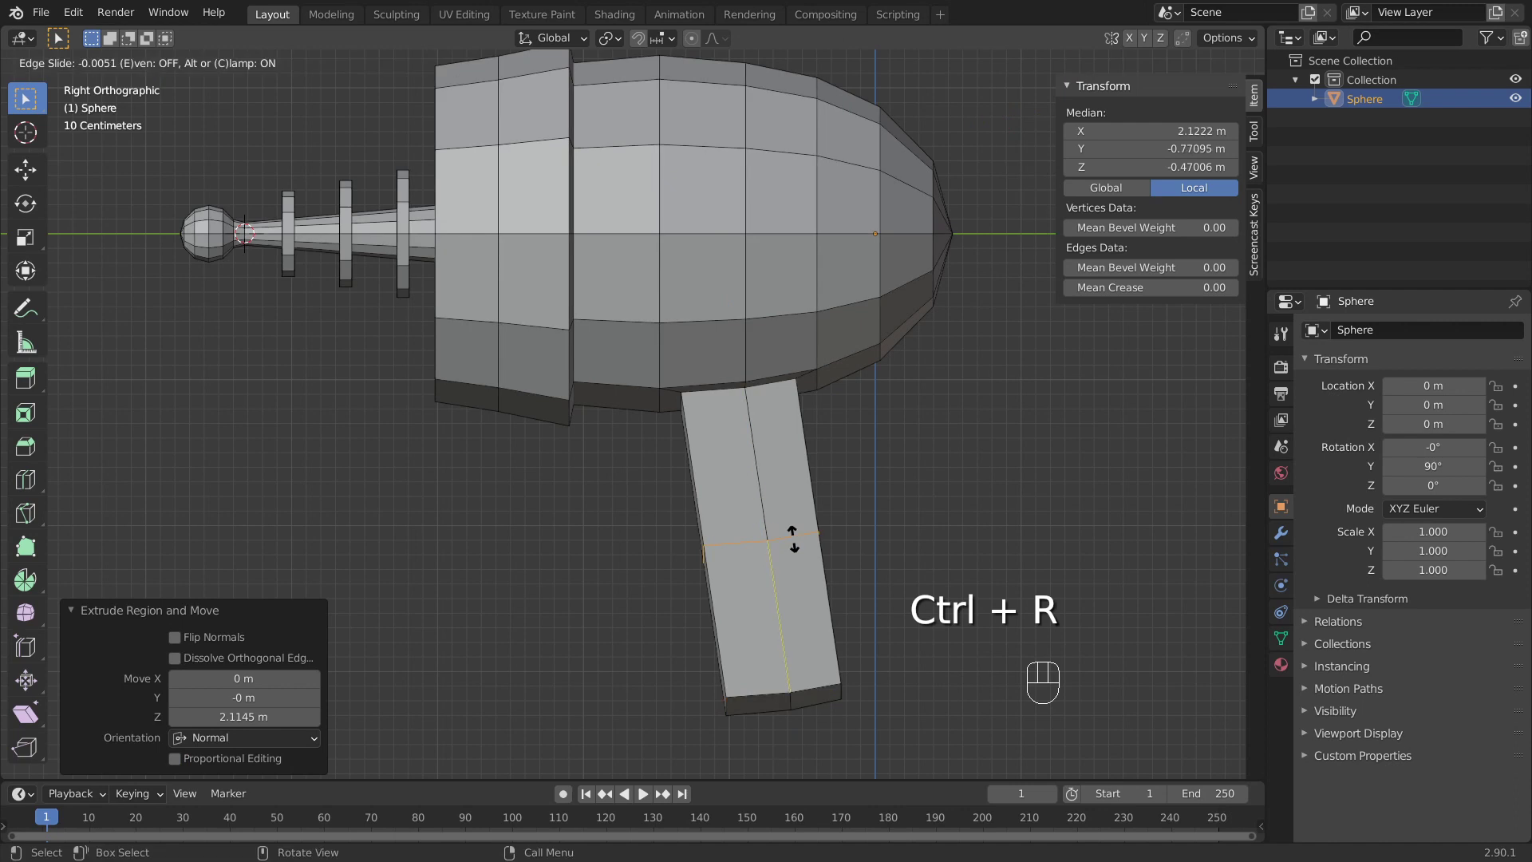
click(768, 404)
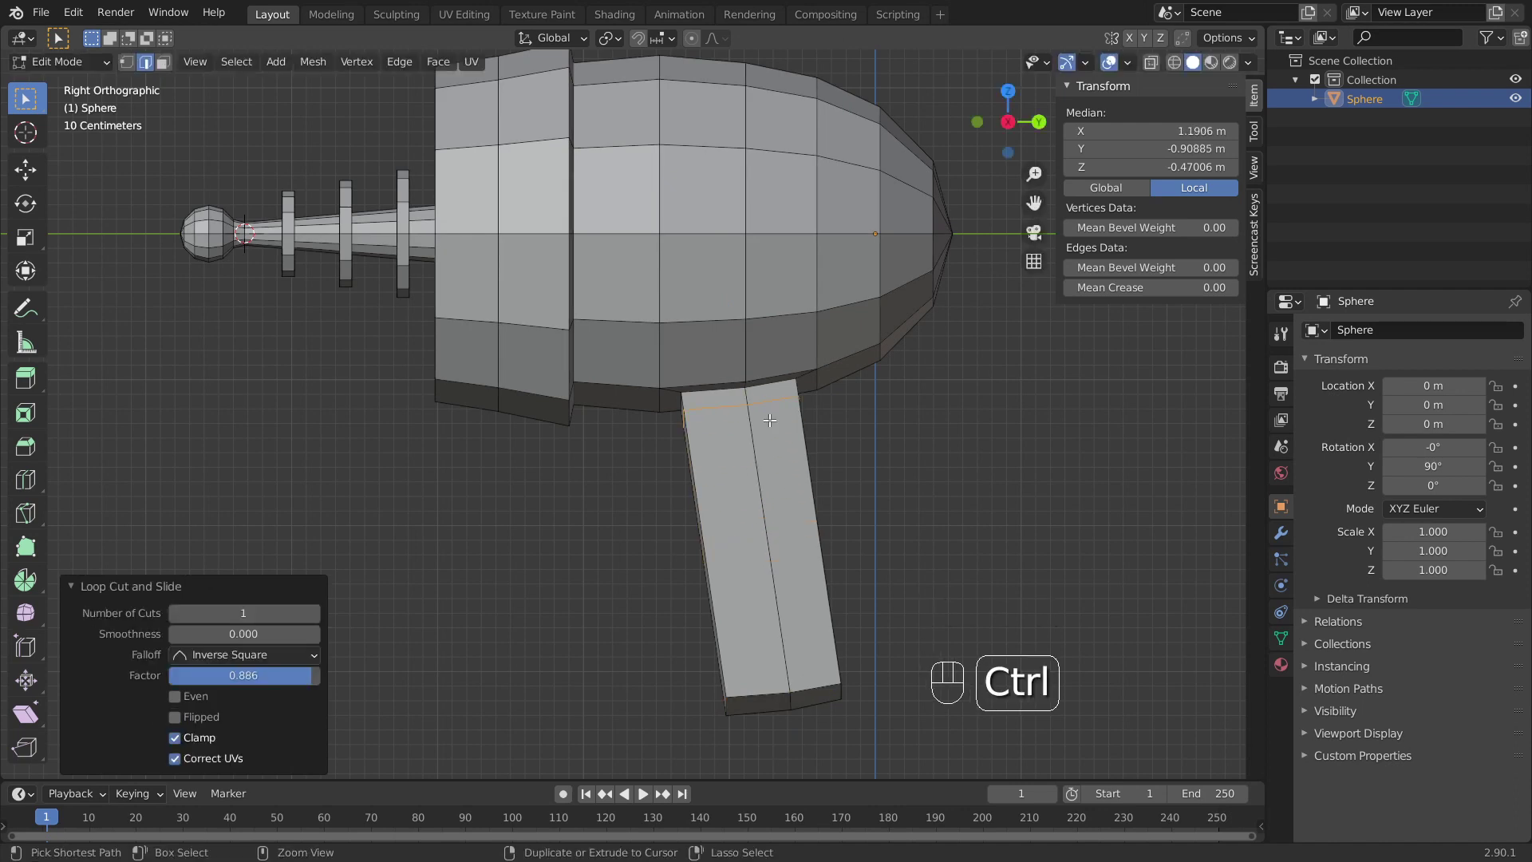
key(ctrl+r)
click(768, 437)
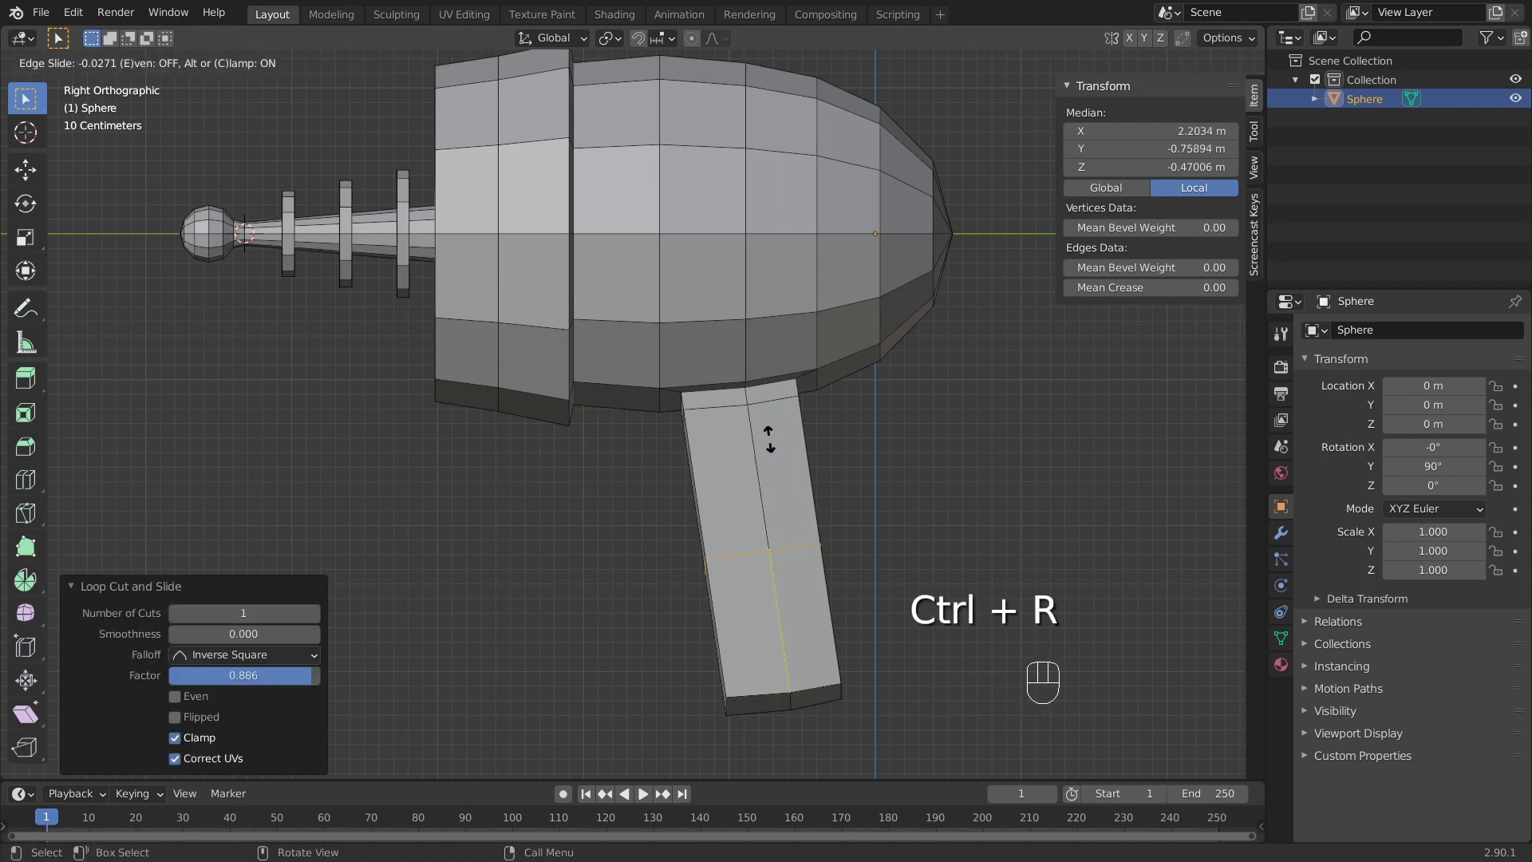
click(768, 519)
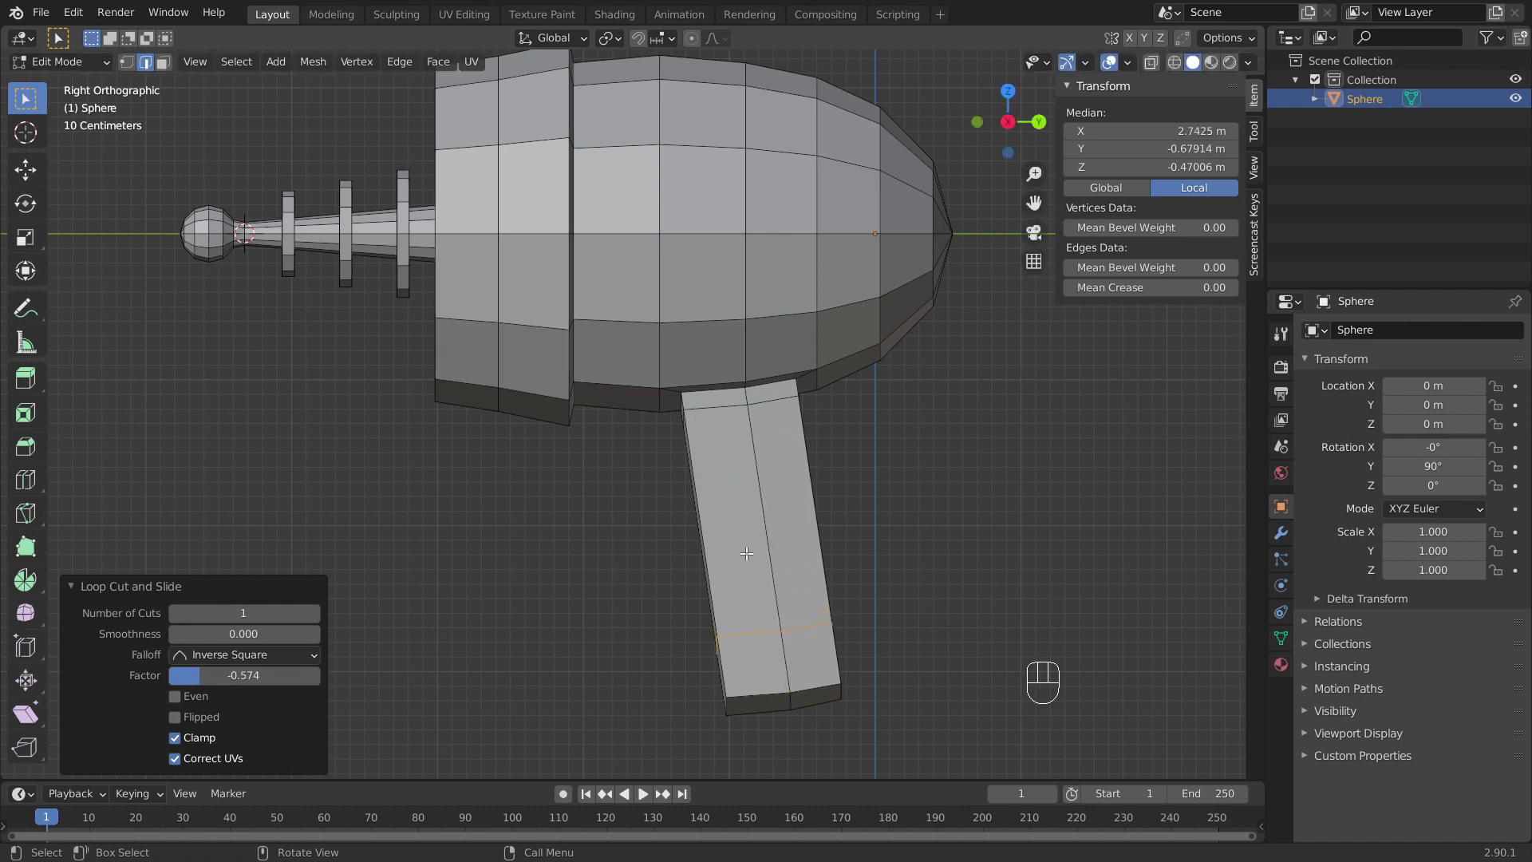
Step: Add two supporting loop cuts tight inside the existing handle loops, with factors of about 0.970 near the body and -0.956 near the base
key(ctrl+r)
click(811, 544)
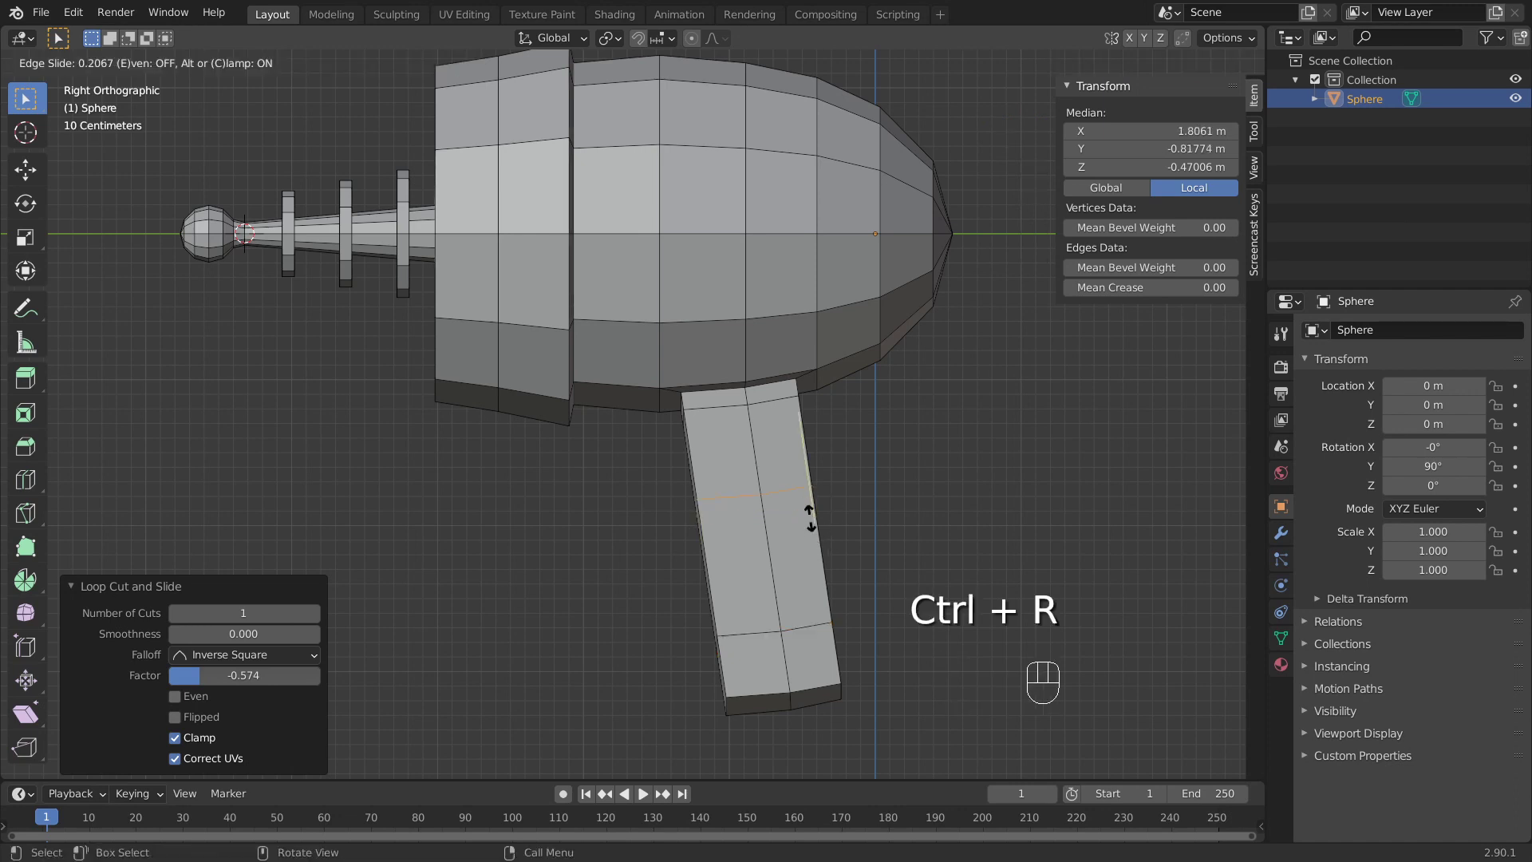
click(801, 441)
key(ctrl+r)
click(806, 485)
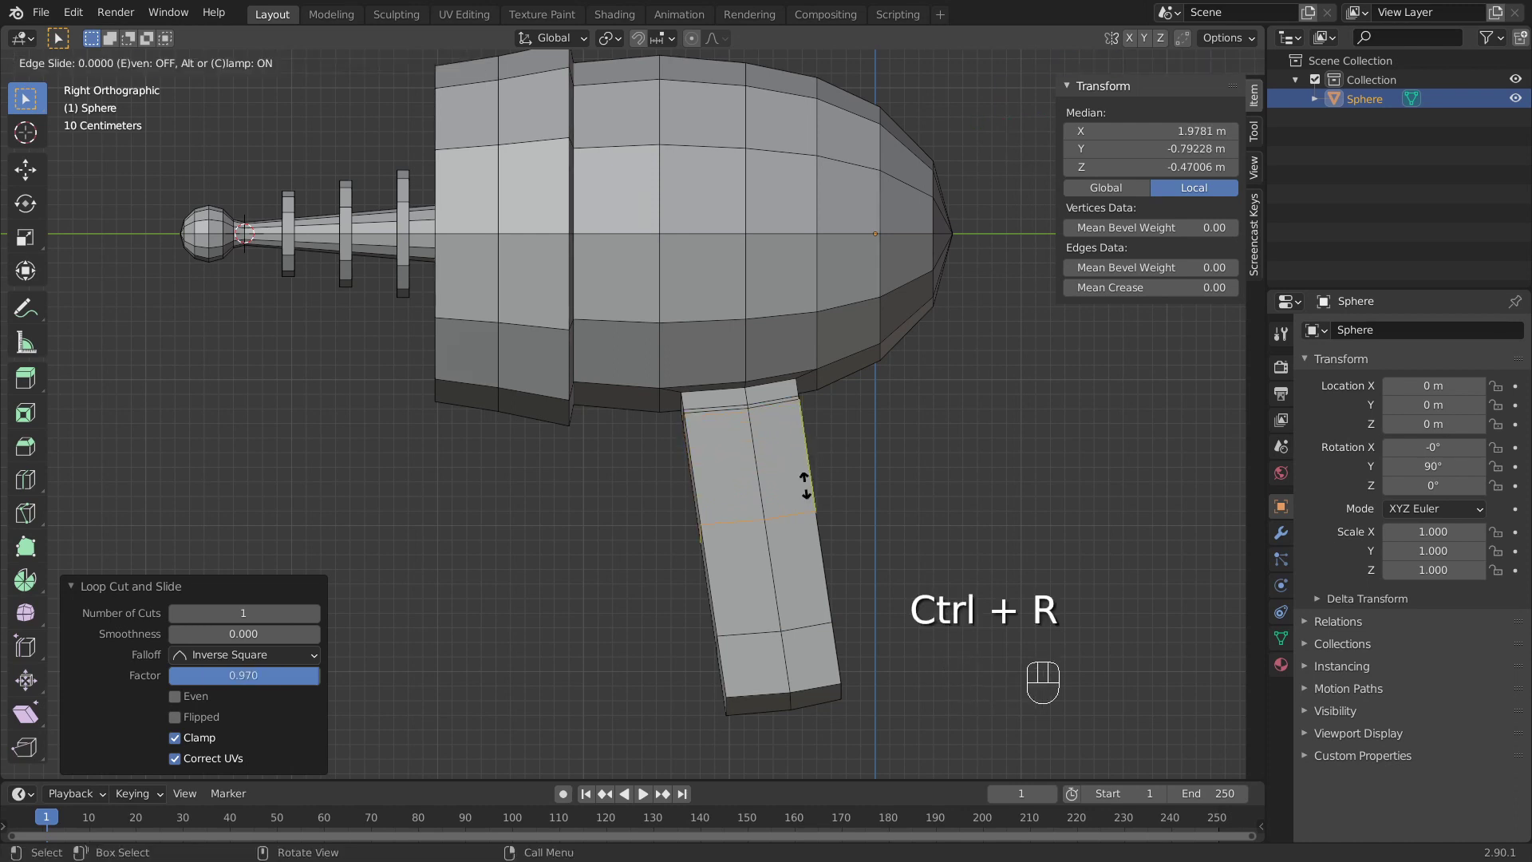
click(808, 592)
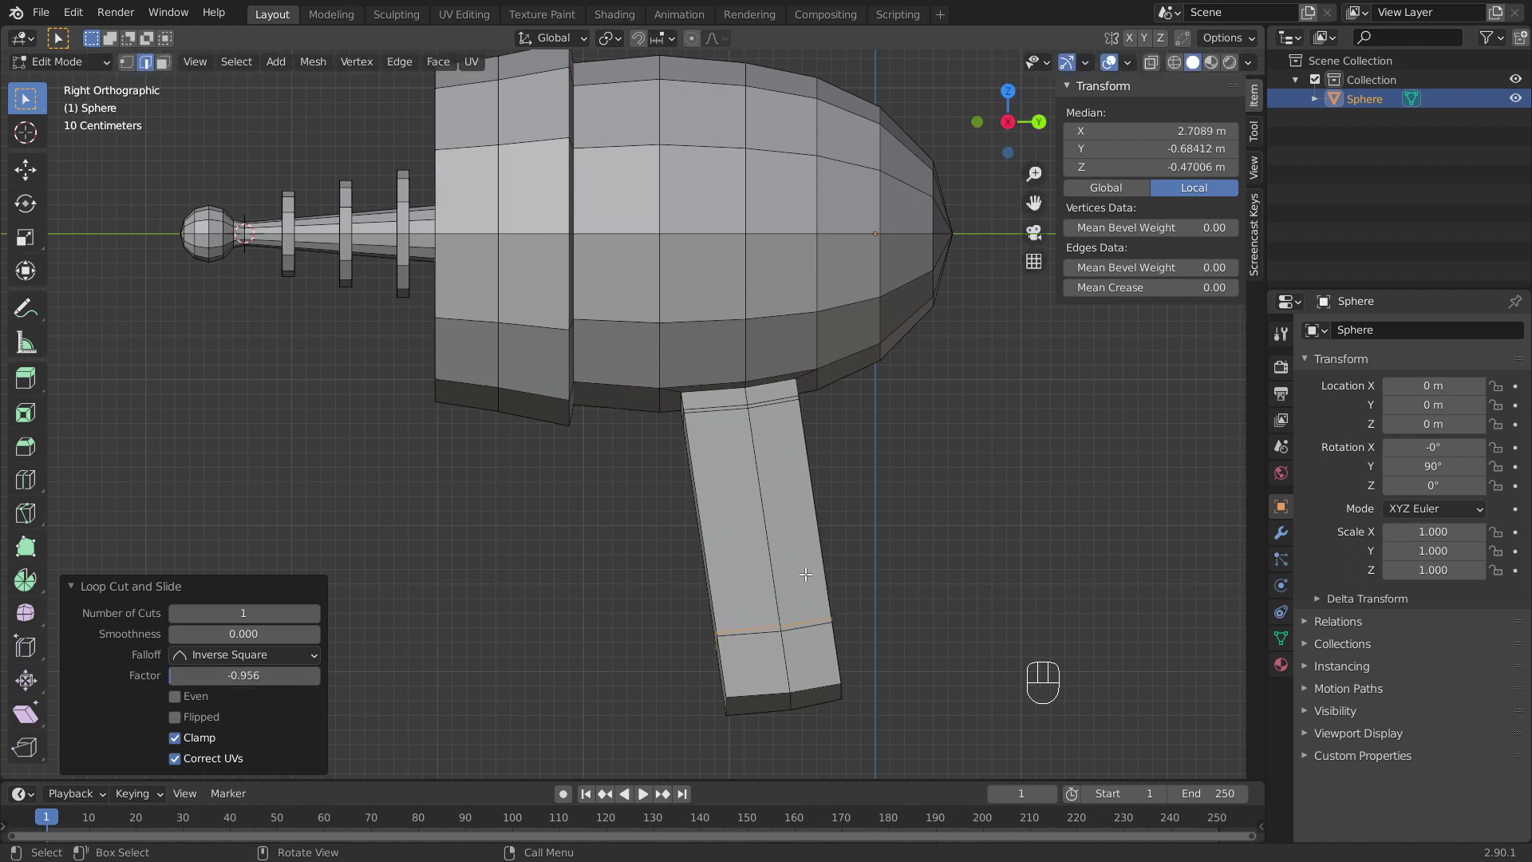
Step: Select the face loop around the handle's long middle section and scale it uniformly to about 0.904
key(3)
alt+click(771, 544)
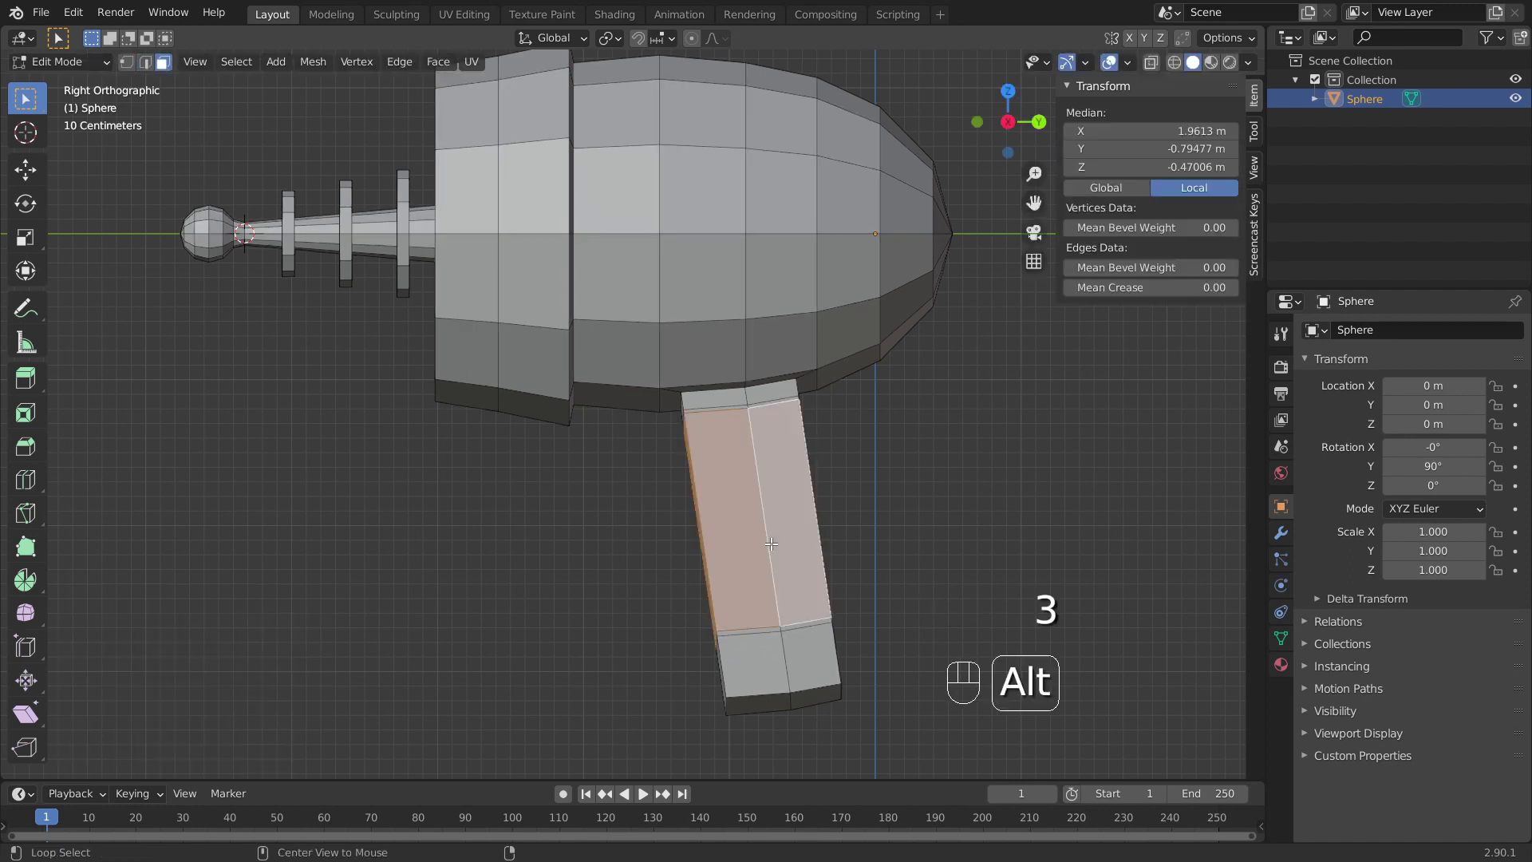
key(s)
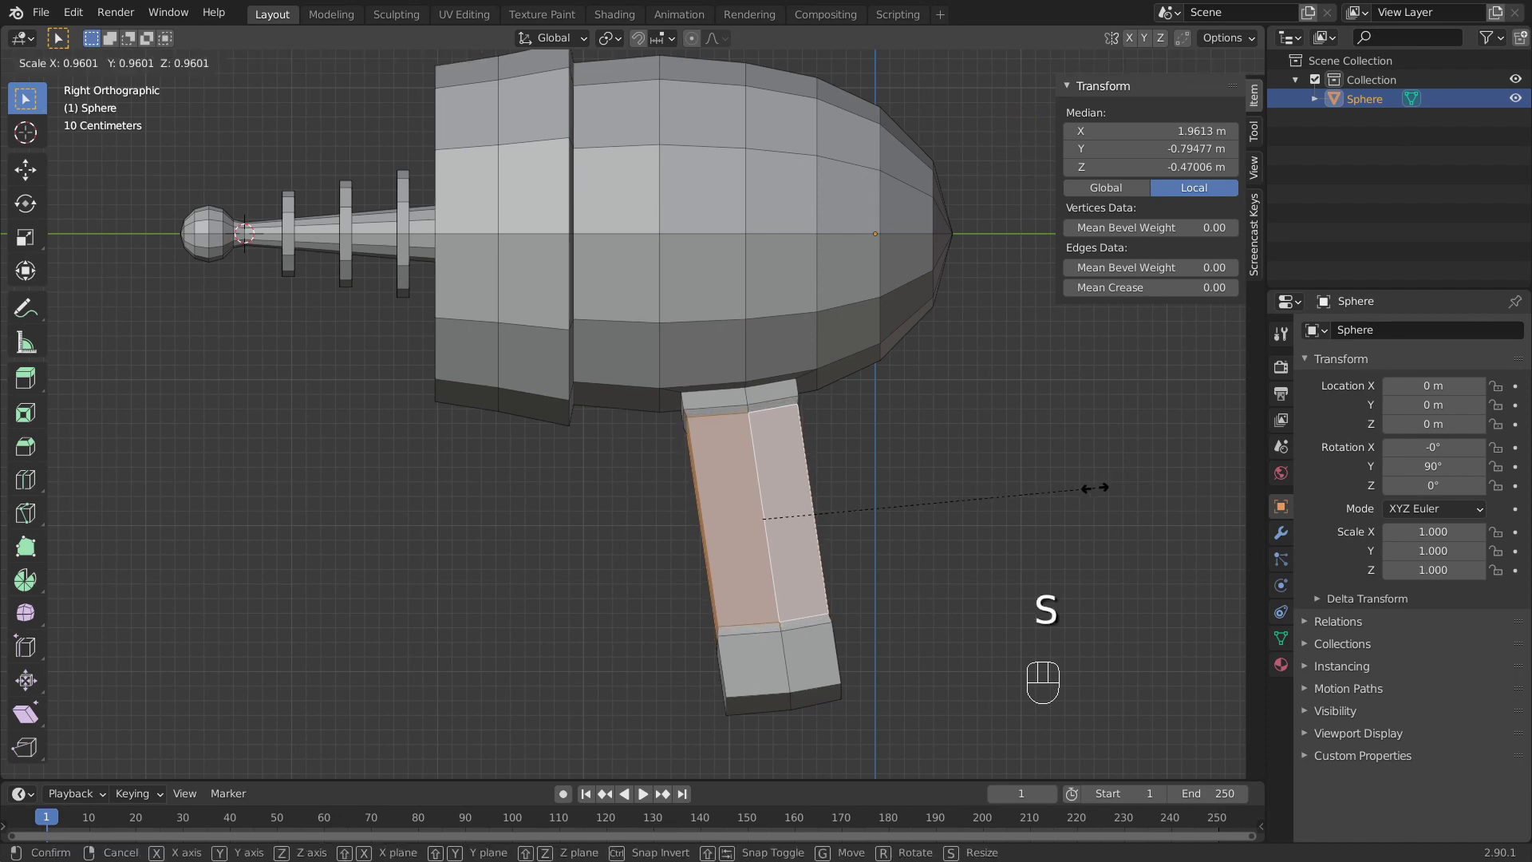
click(1076, 493)
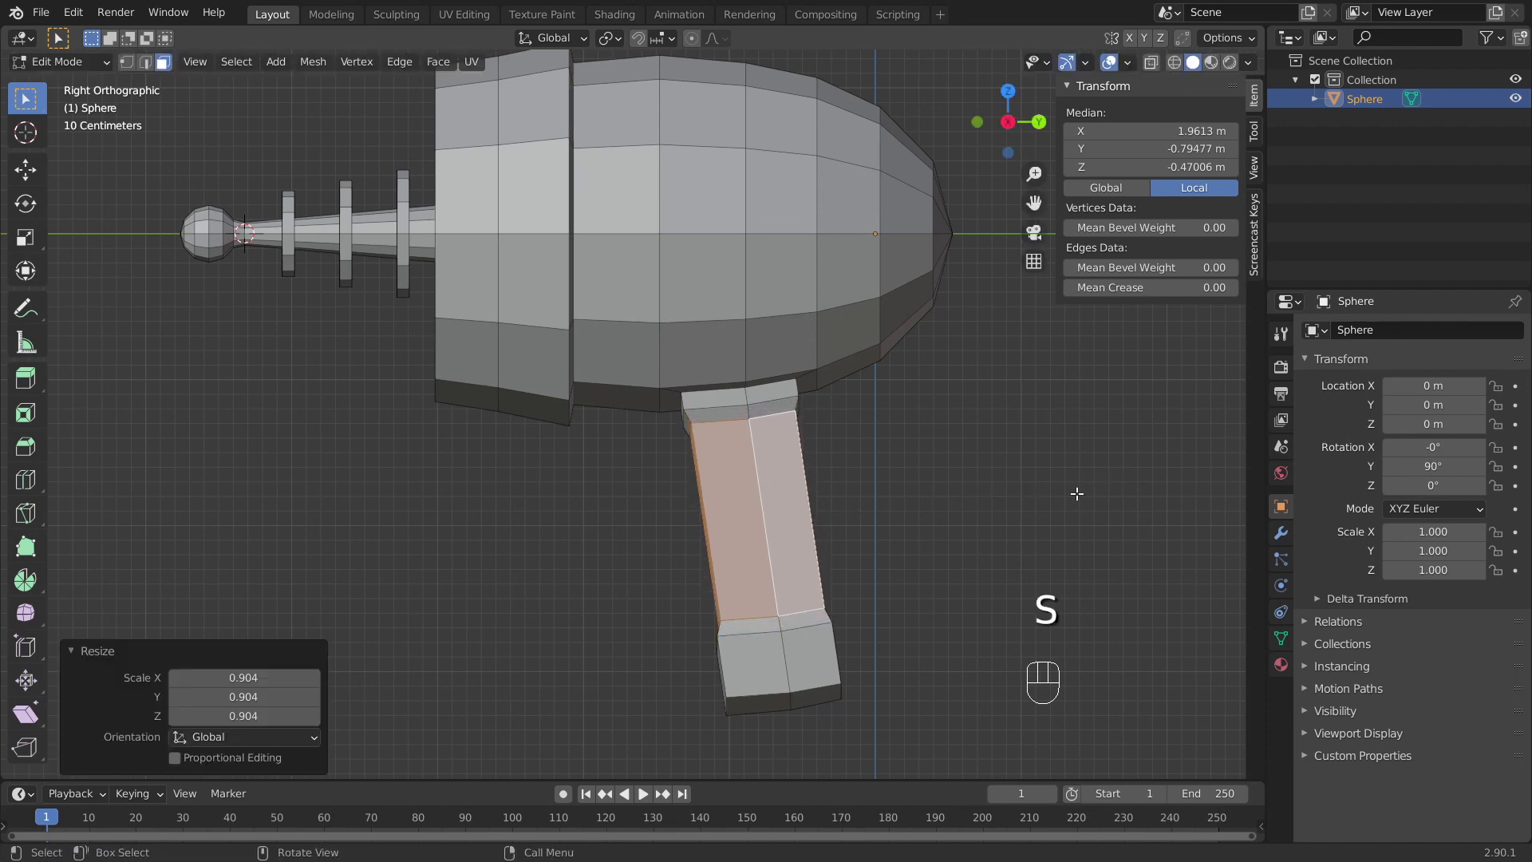
Step: Narrow the handle's middle section by scaling it to about 0.548 along X
key(KP_3)
key(KP_1)
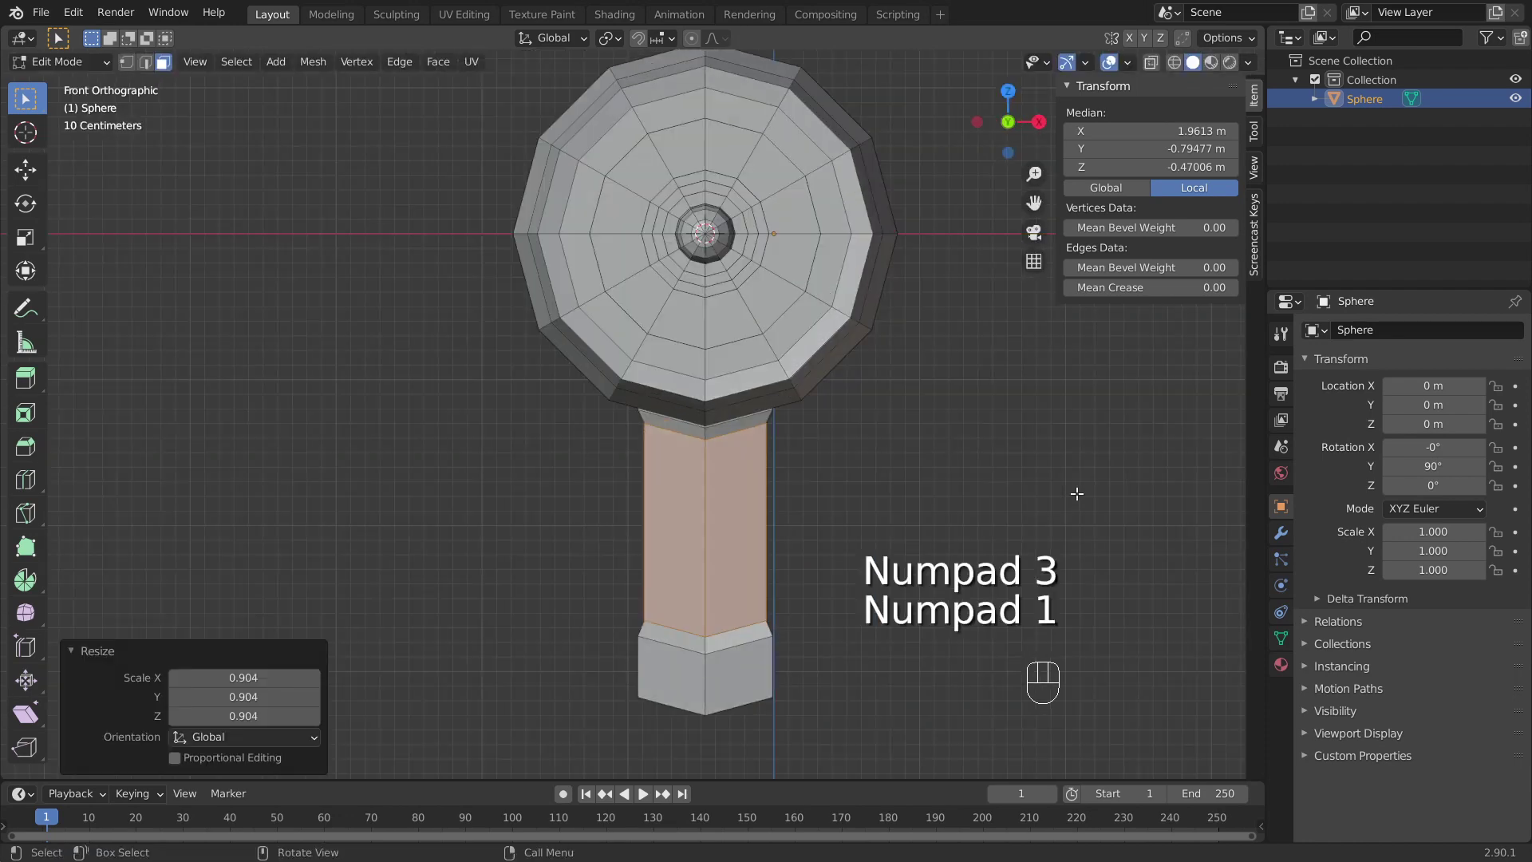
key(s)
key(x)
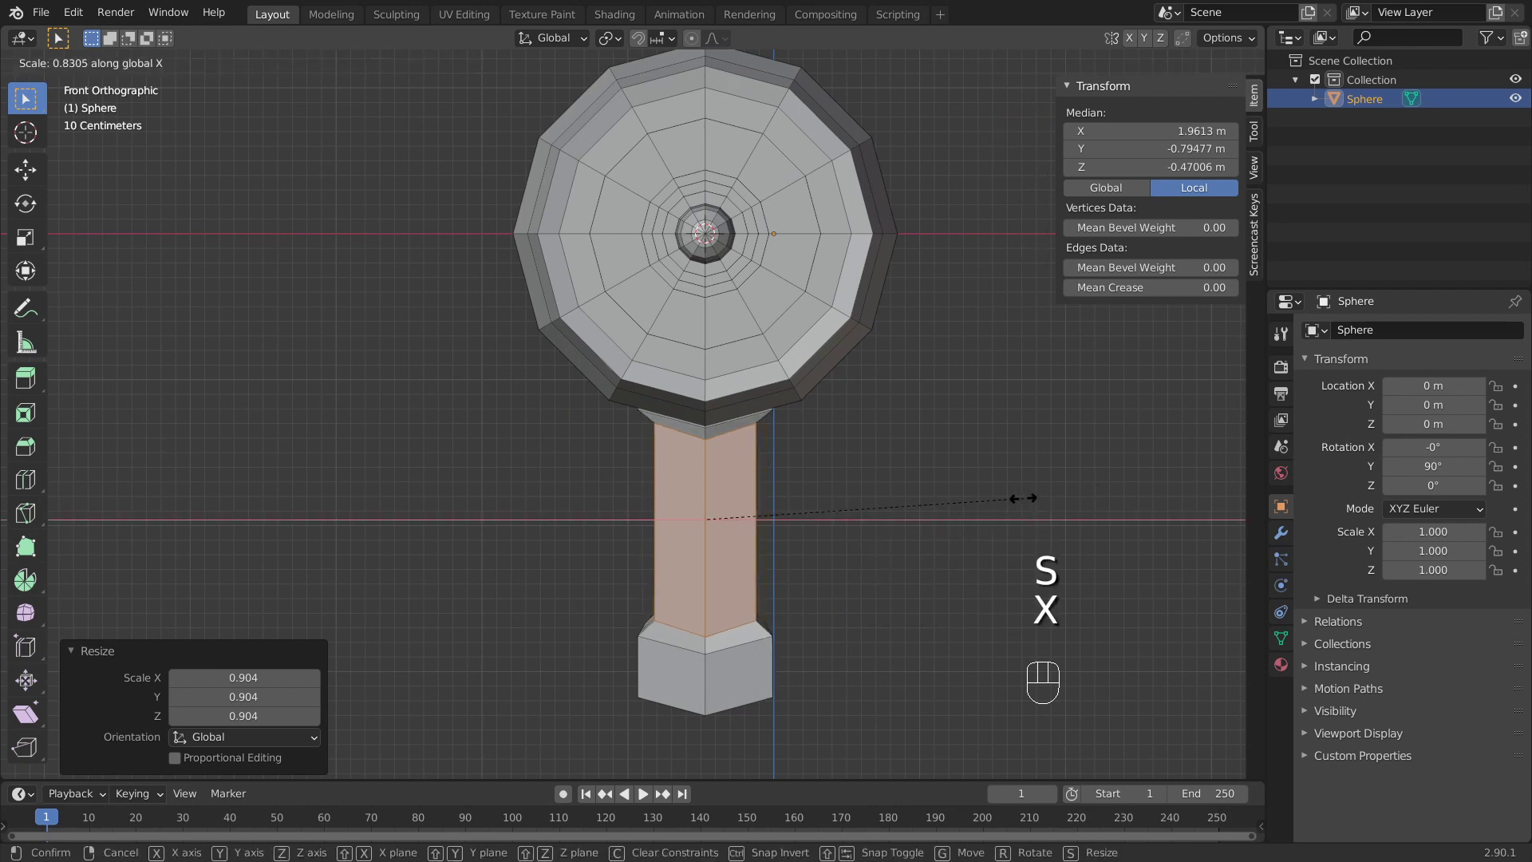
click(915, 495)
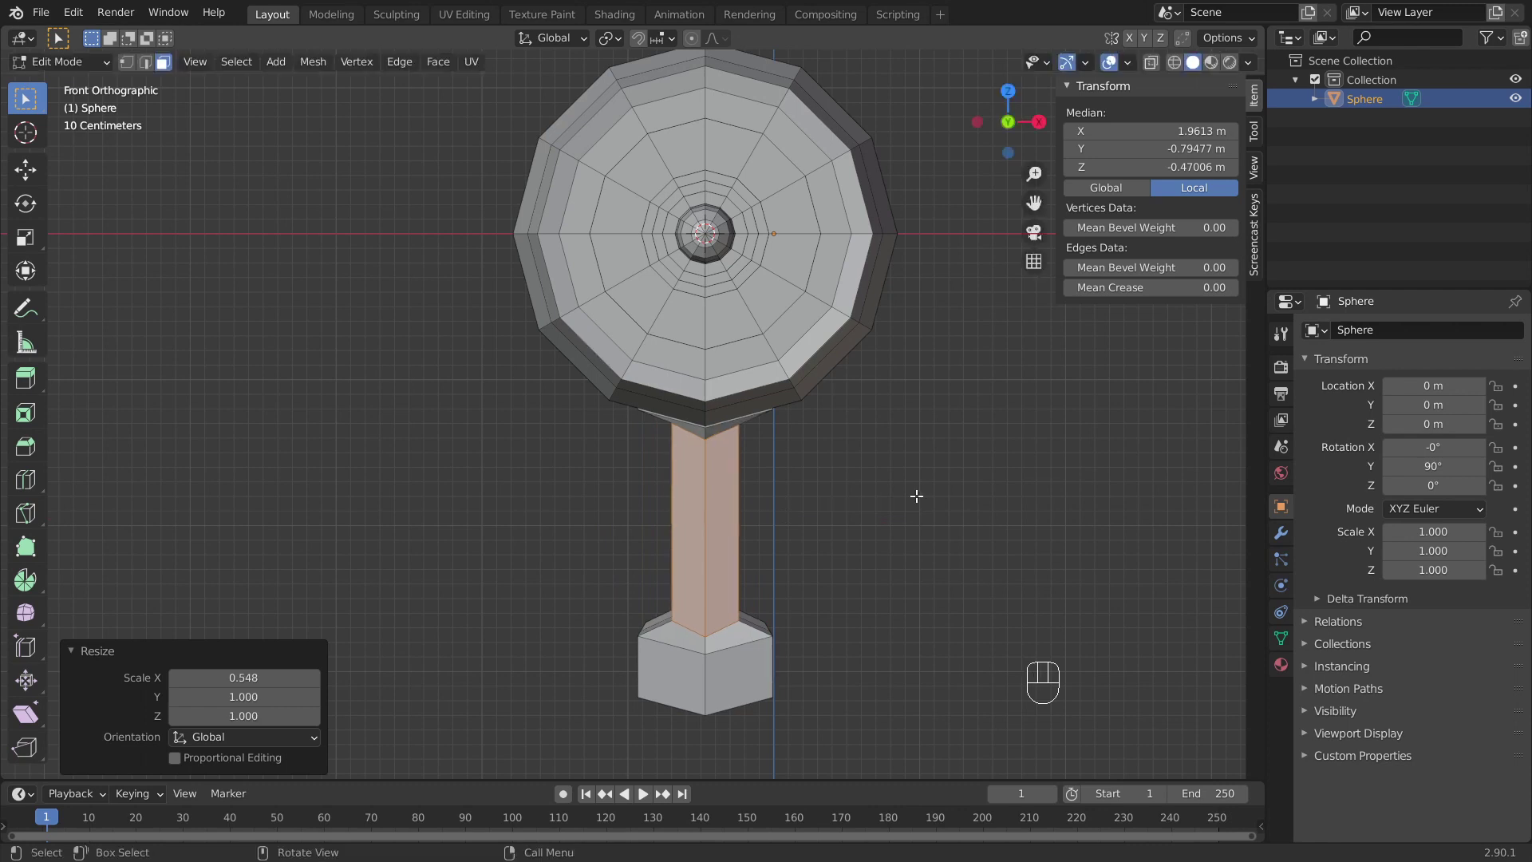
Step: Select the two front faces of the handle's base and move them about -0.268 m in Y and -0.077 m in Z
click(744, 670)
shift+click(684, 674)
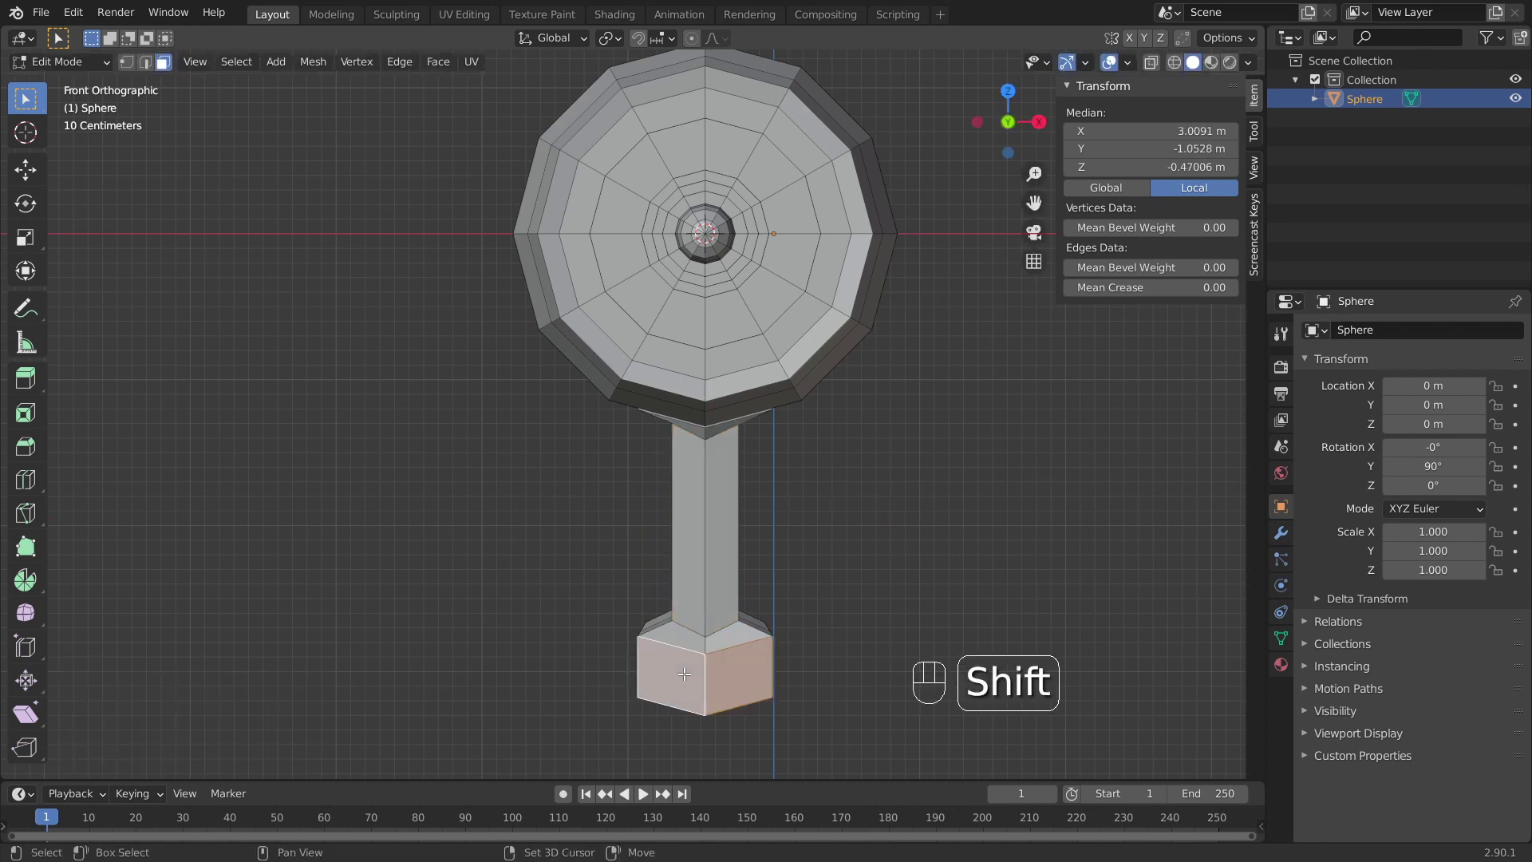
key(KP_3)
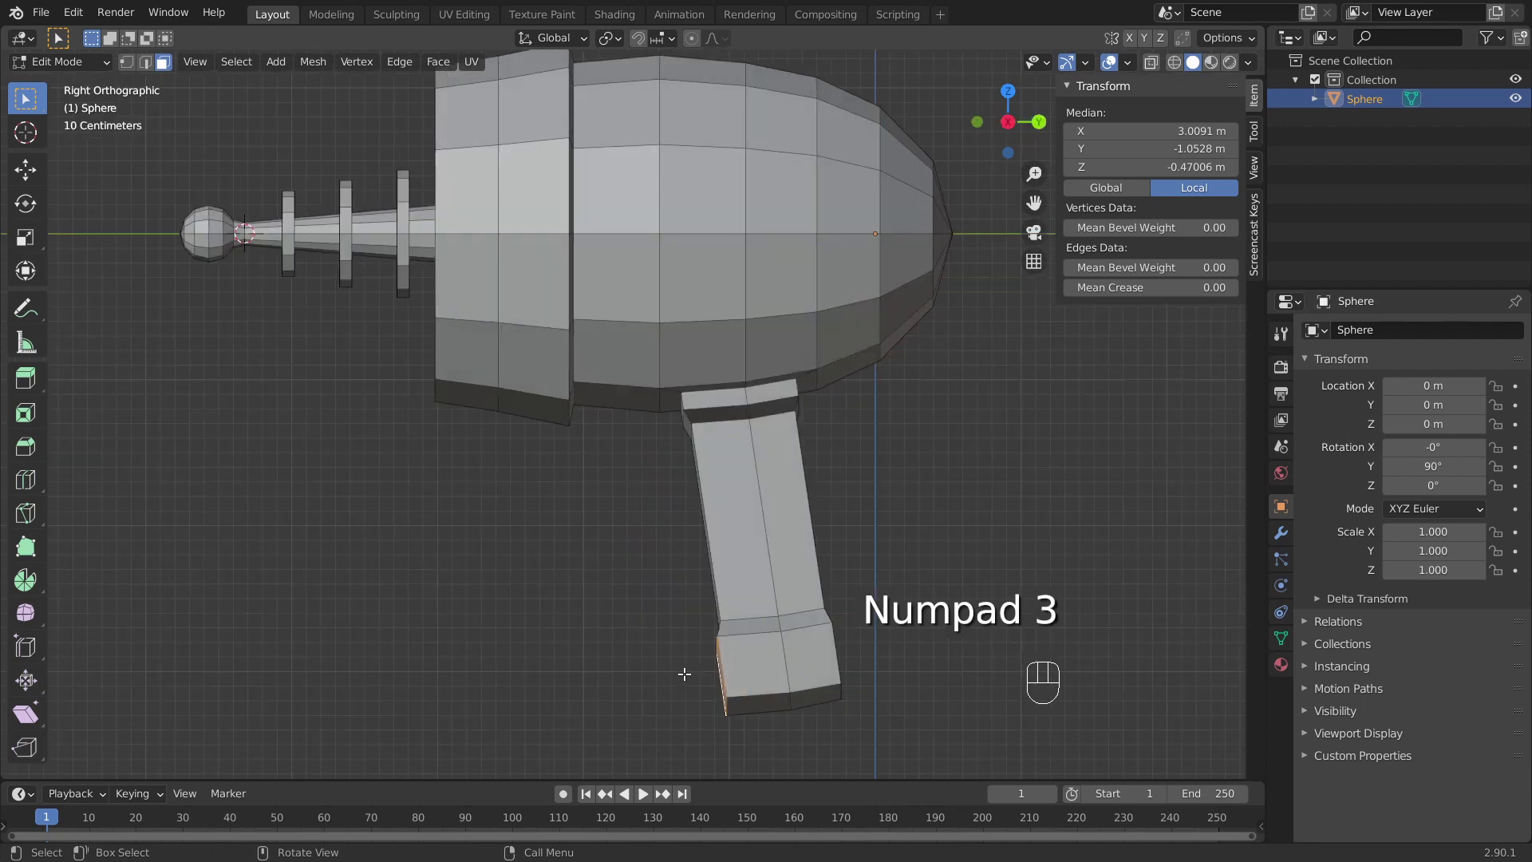
key(g)
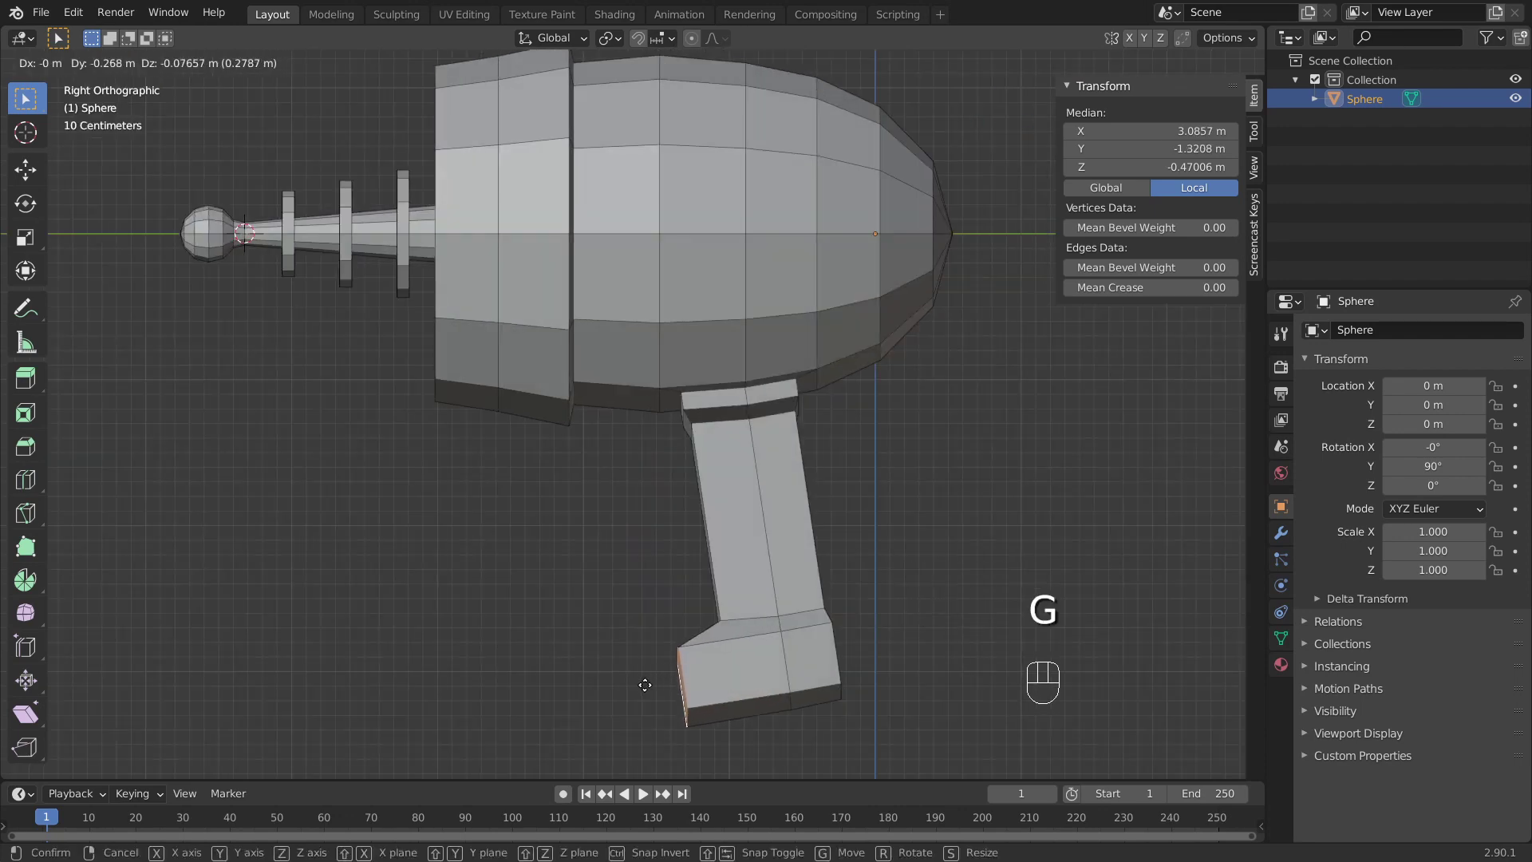
click(644, 684)
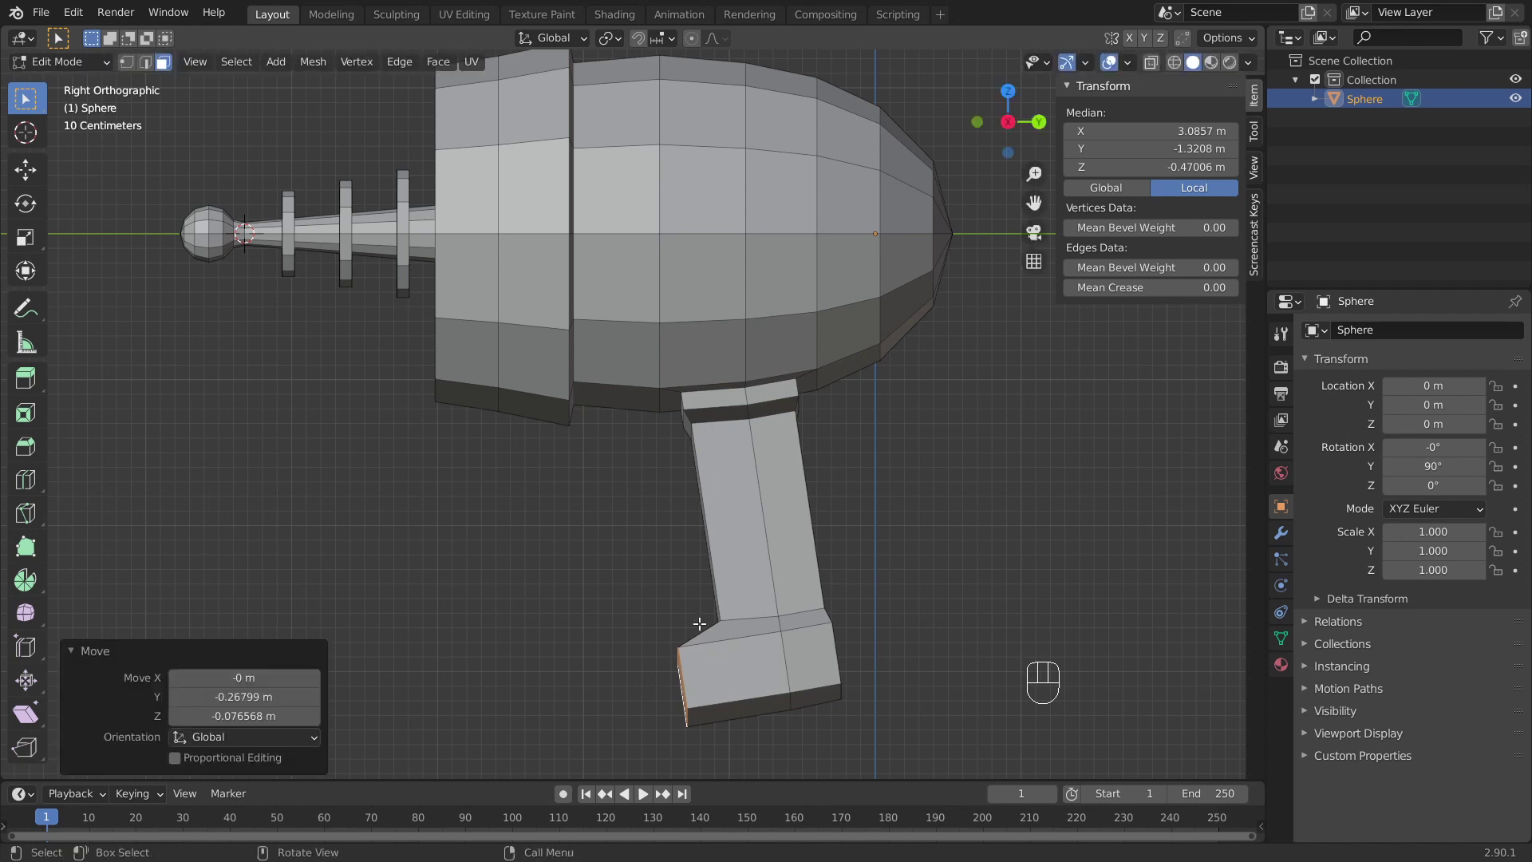
Step: Return to Object Mode and apply smooth shading to the whole ray gun
scroll(766, 471, down, 1)
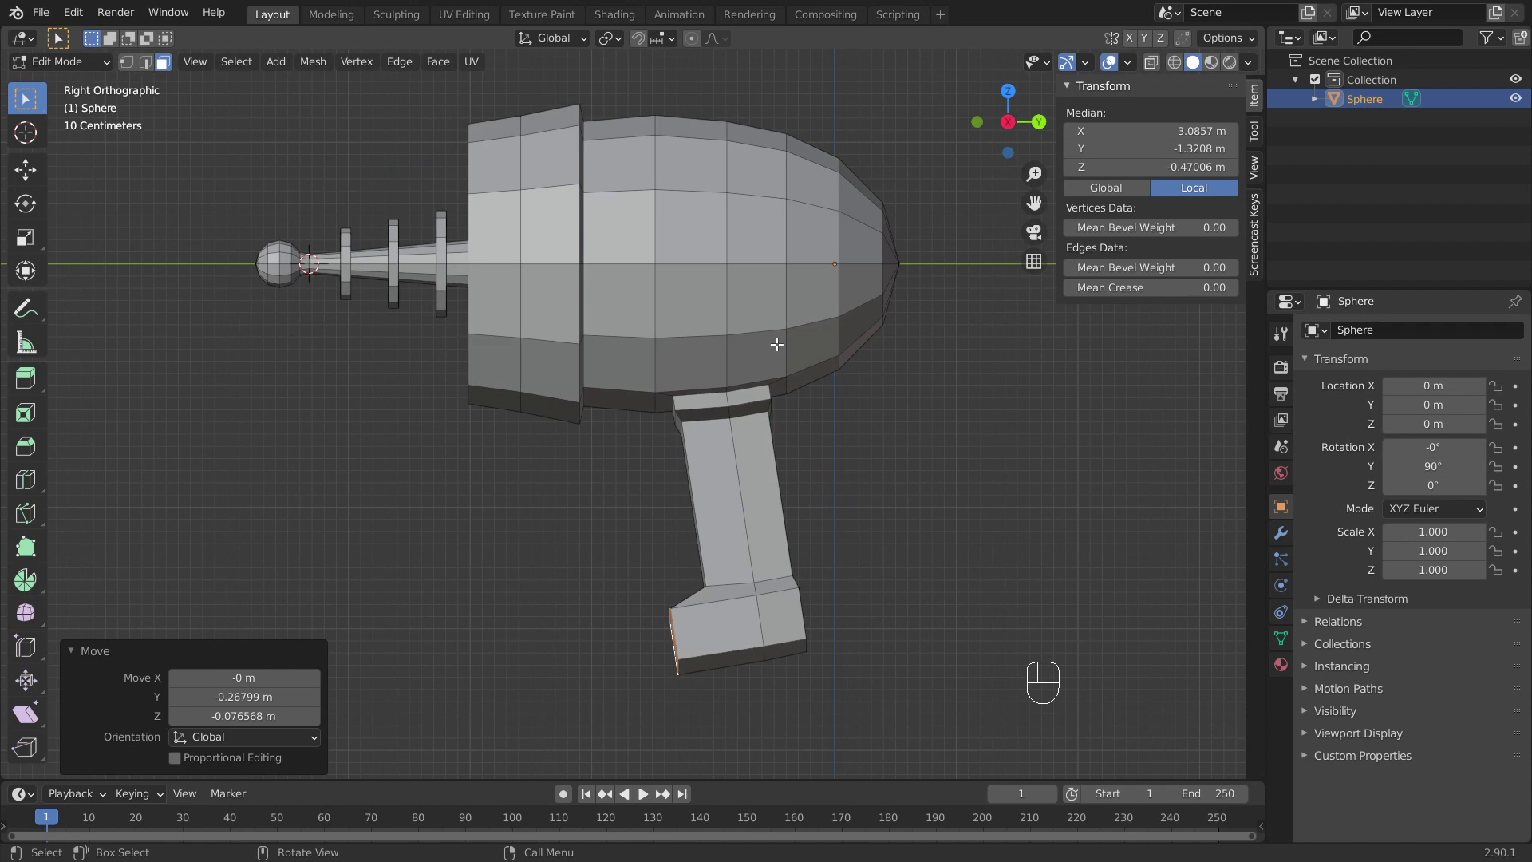
key(Tab)
right_click(752, 286)
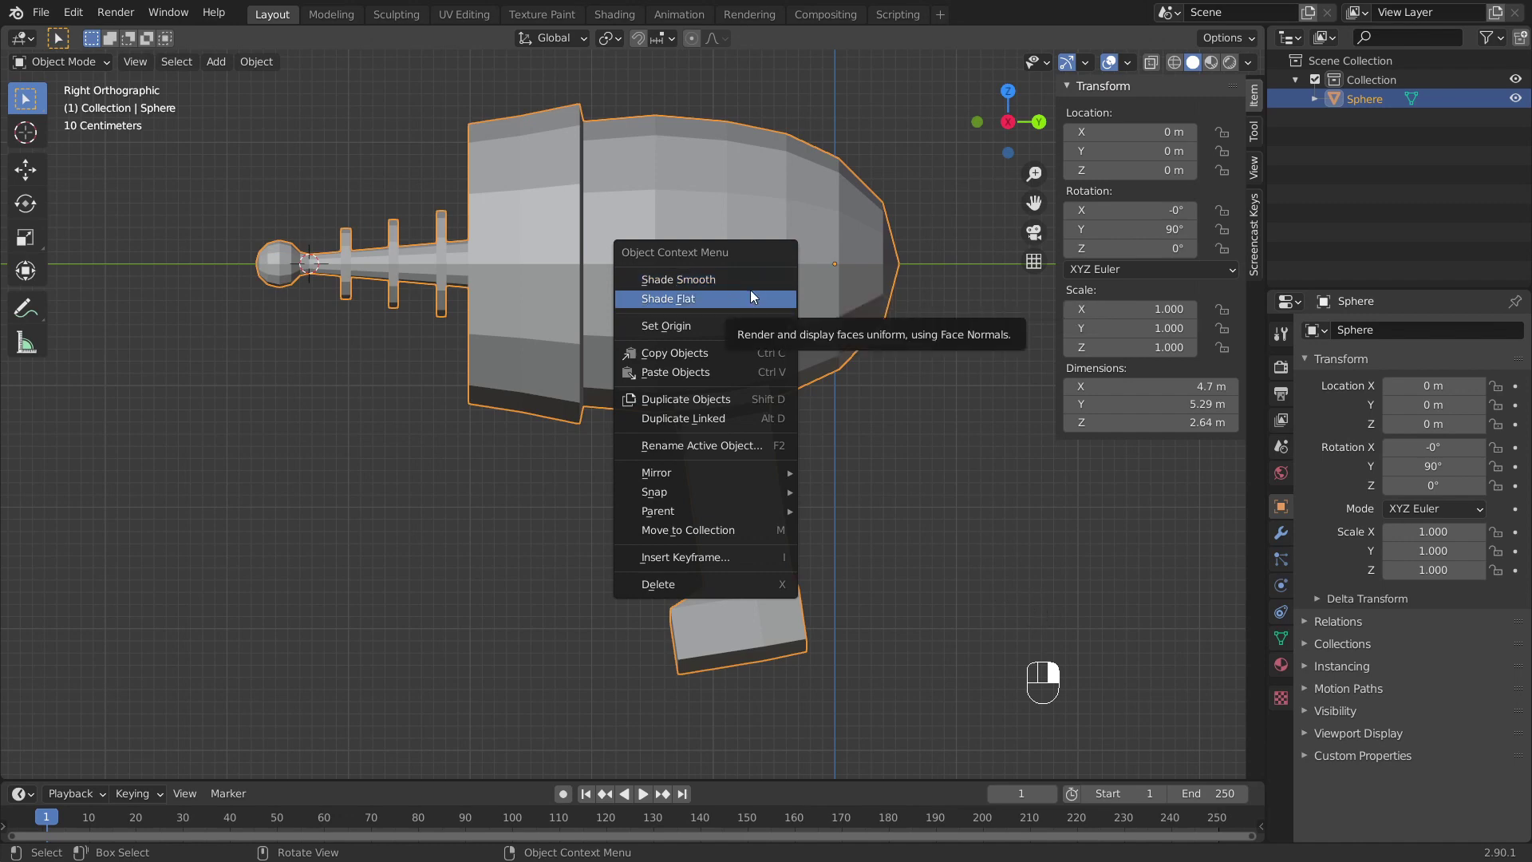
click(751, 284)
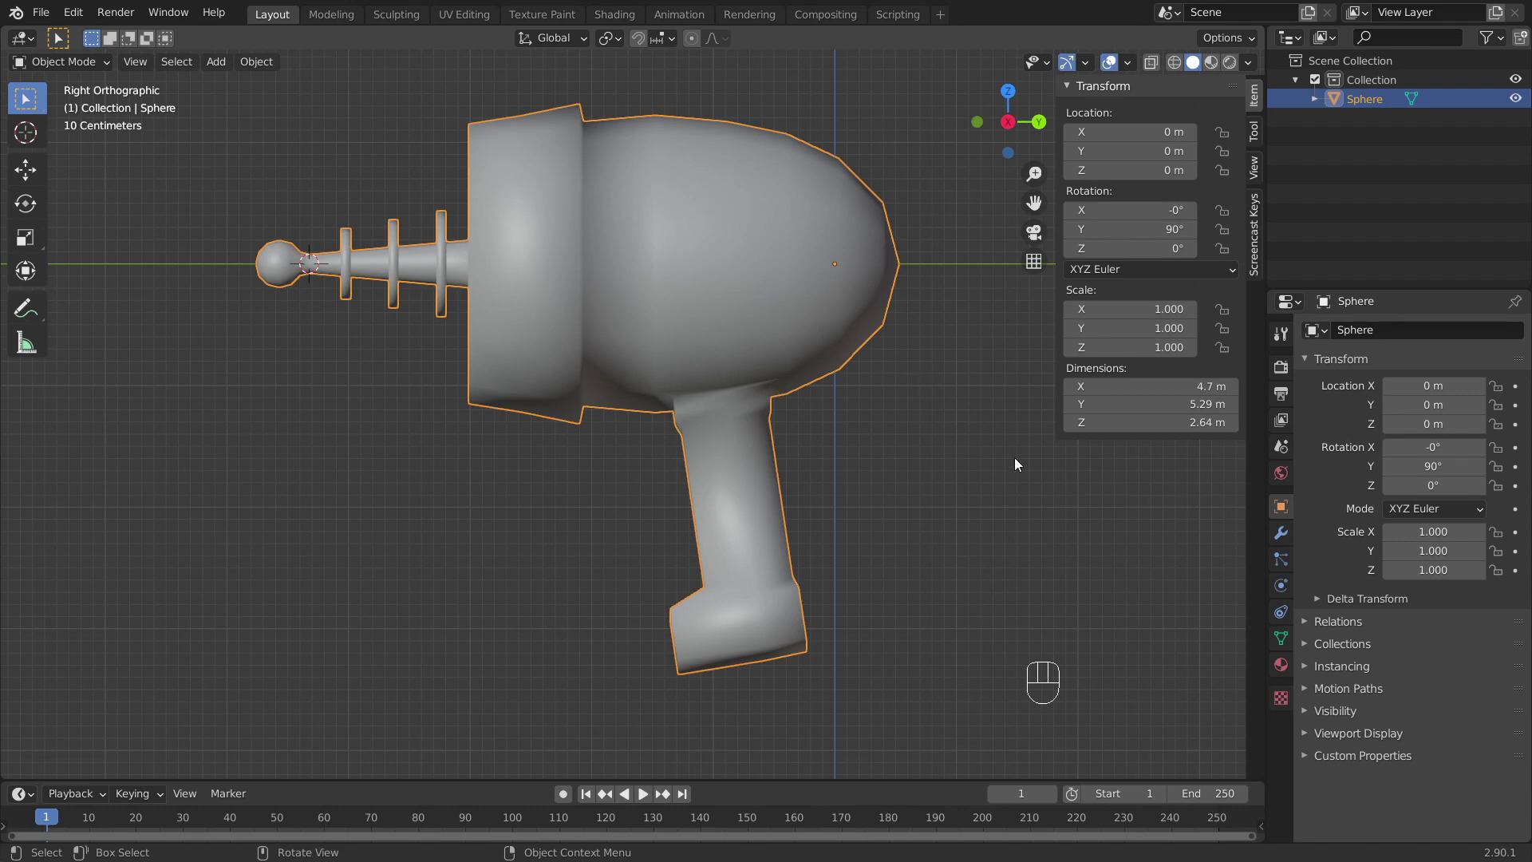
Step: Add a Subdivision Surface modifier to the ray gun with the viewport level set to 2
click(1280, 533)
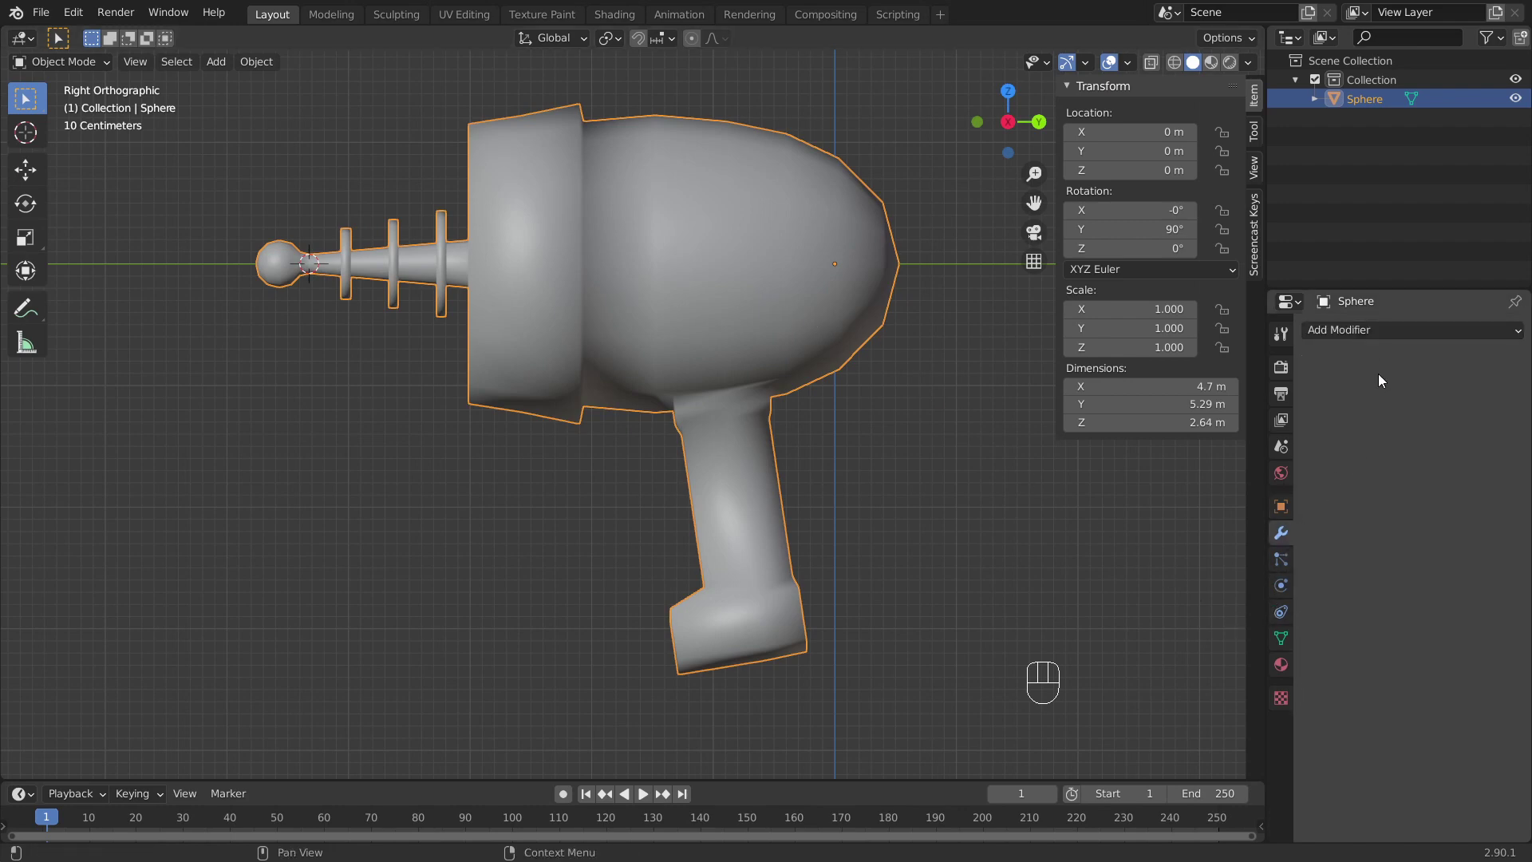
click(1381, 331)
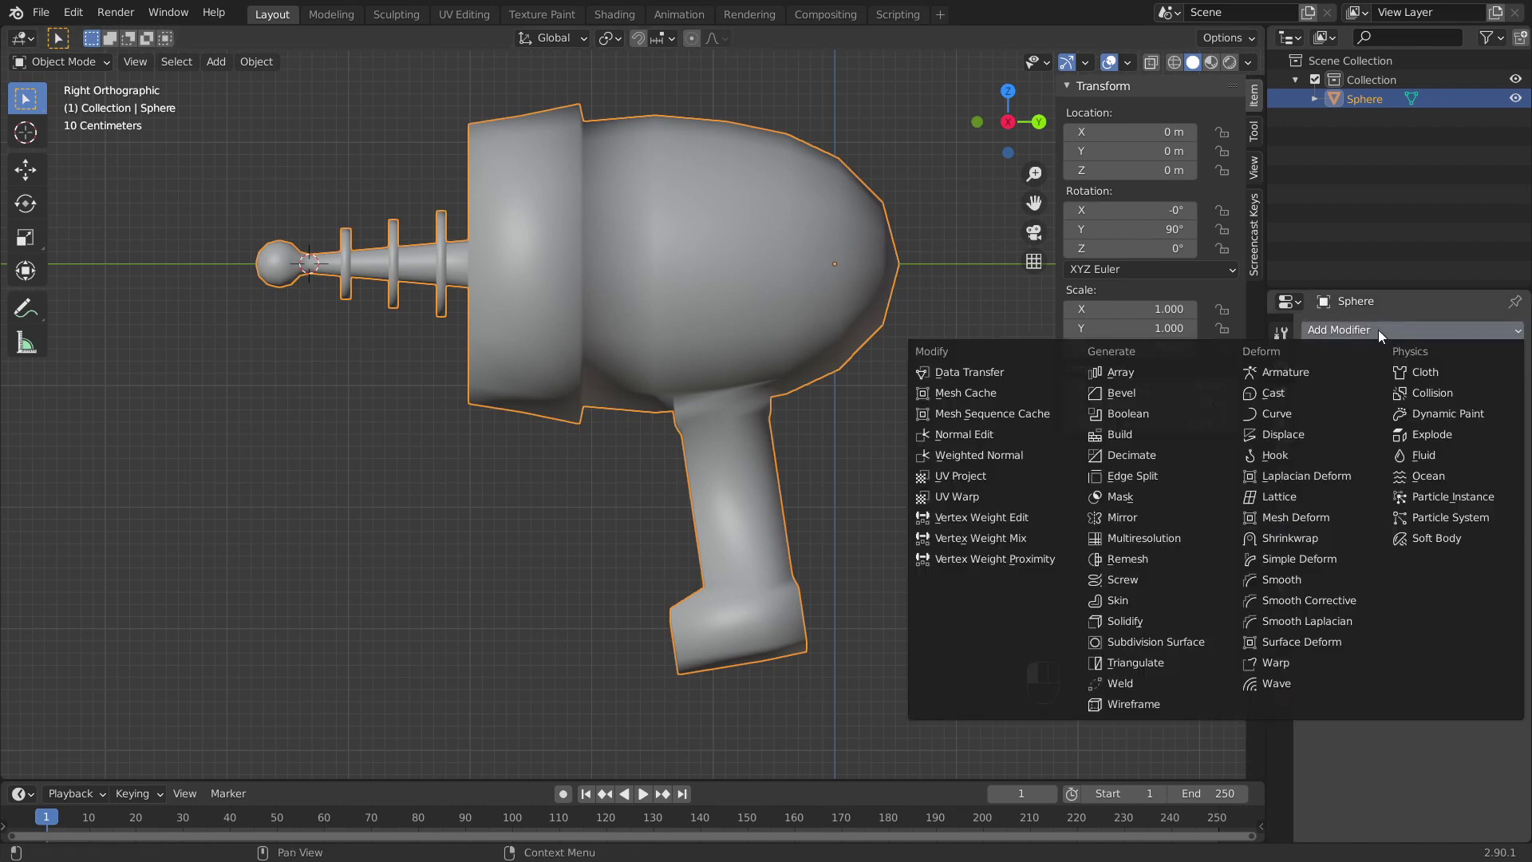
click(1156, 643)
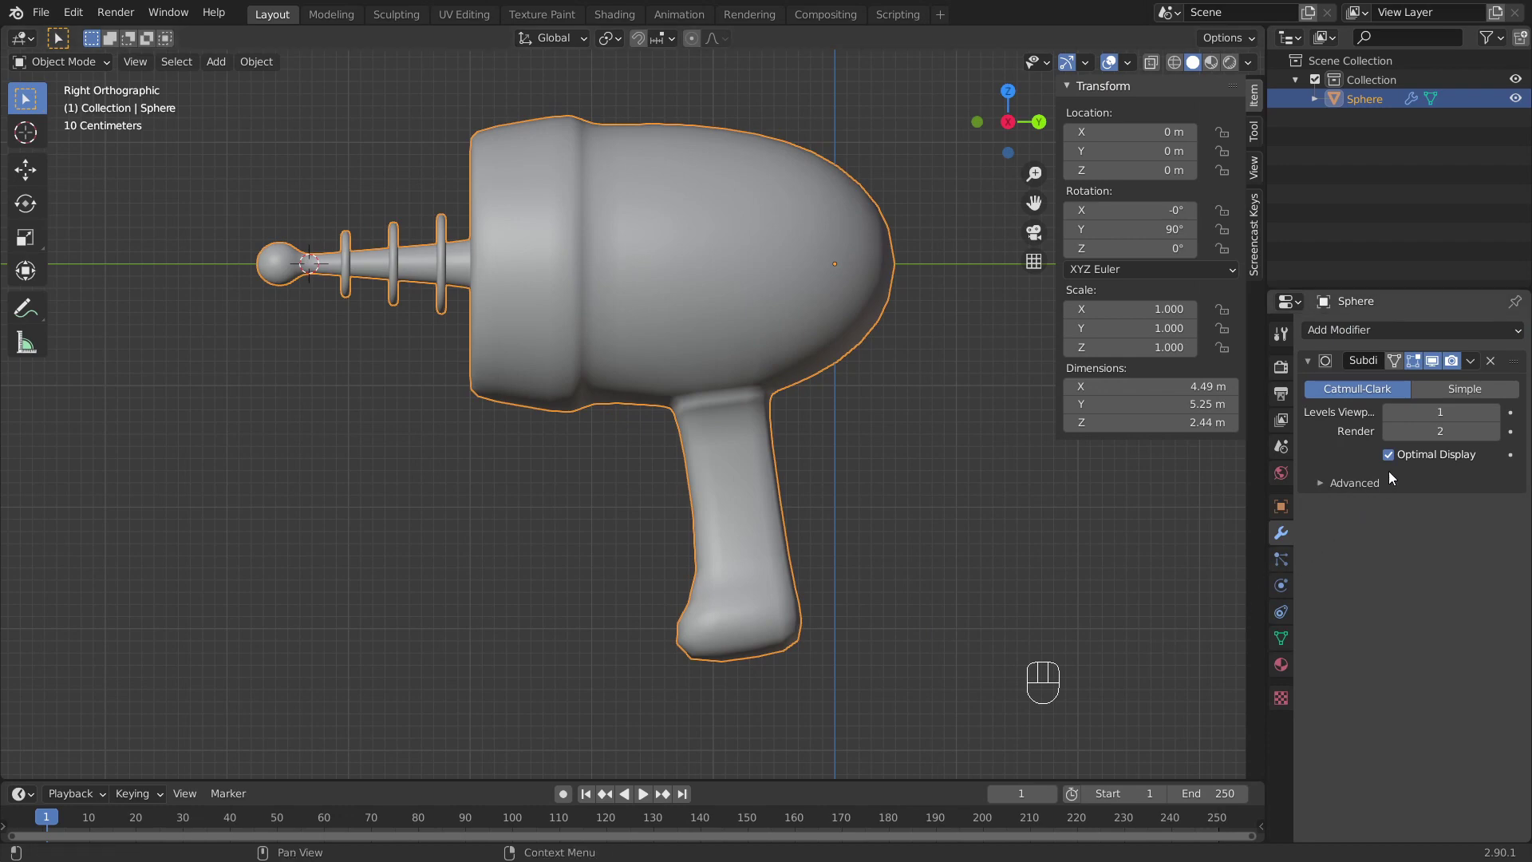
click(1494, 412)
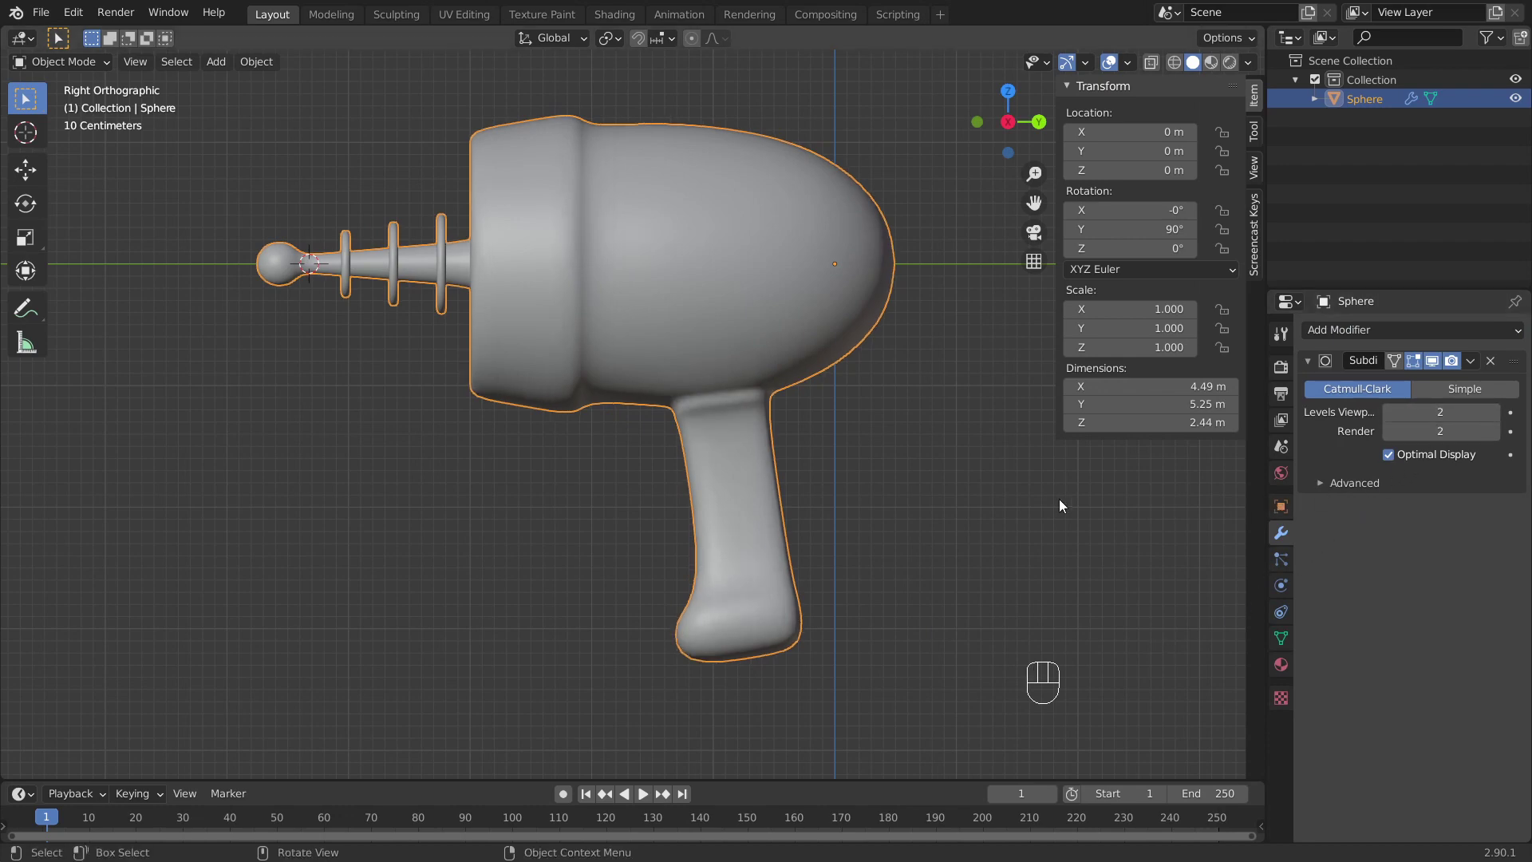
Step: Select the edge loop around the upper rim of the handle's base and flatten it by scaling to 0 along Z
middle_drag(707, 465, 895, 509)
scroll(884, 429, up, 4)
key(Tab)
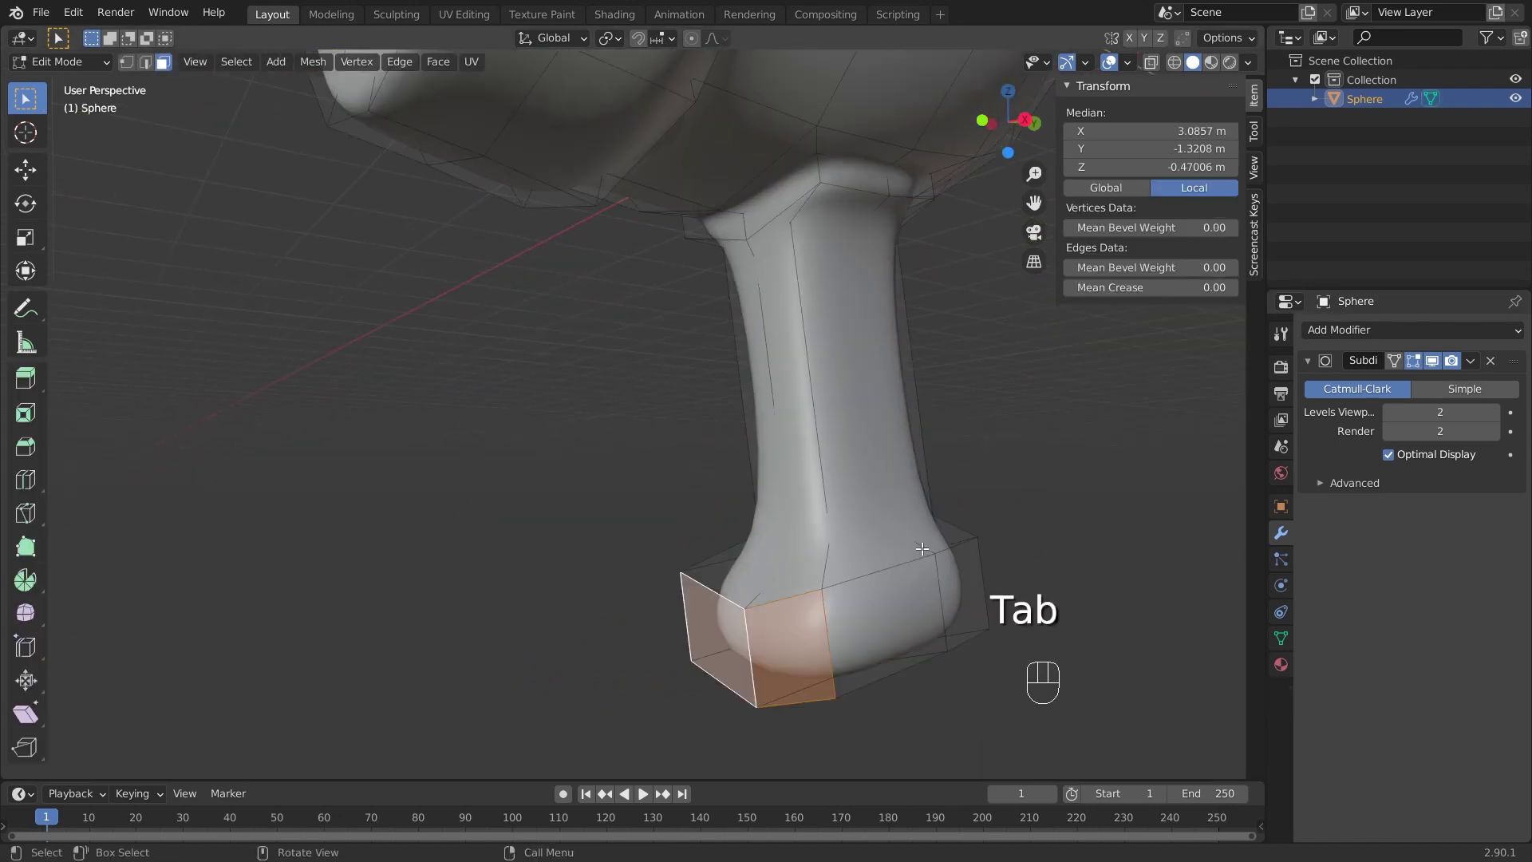
key(2)
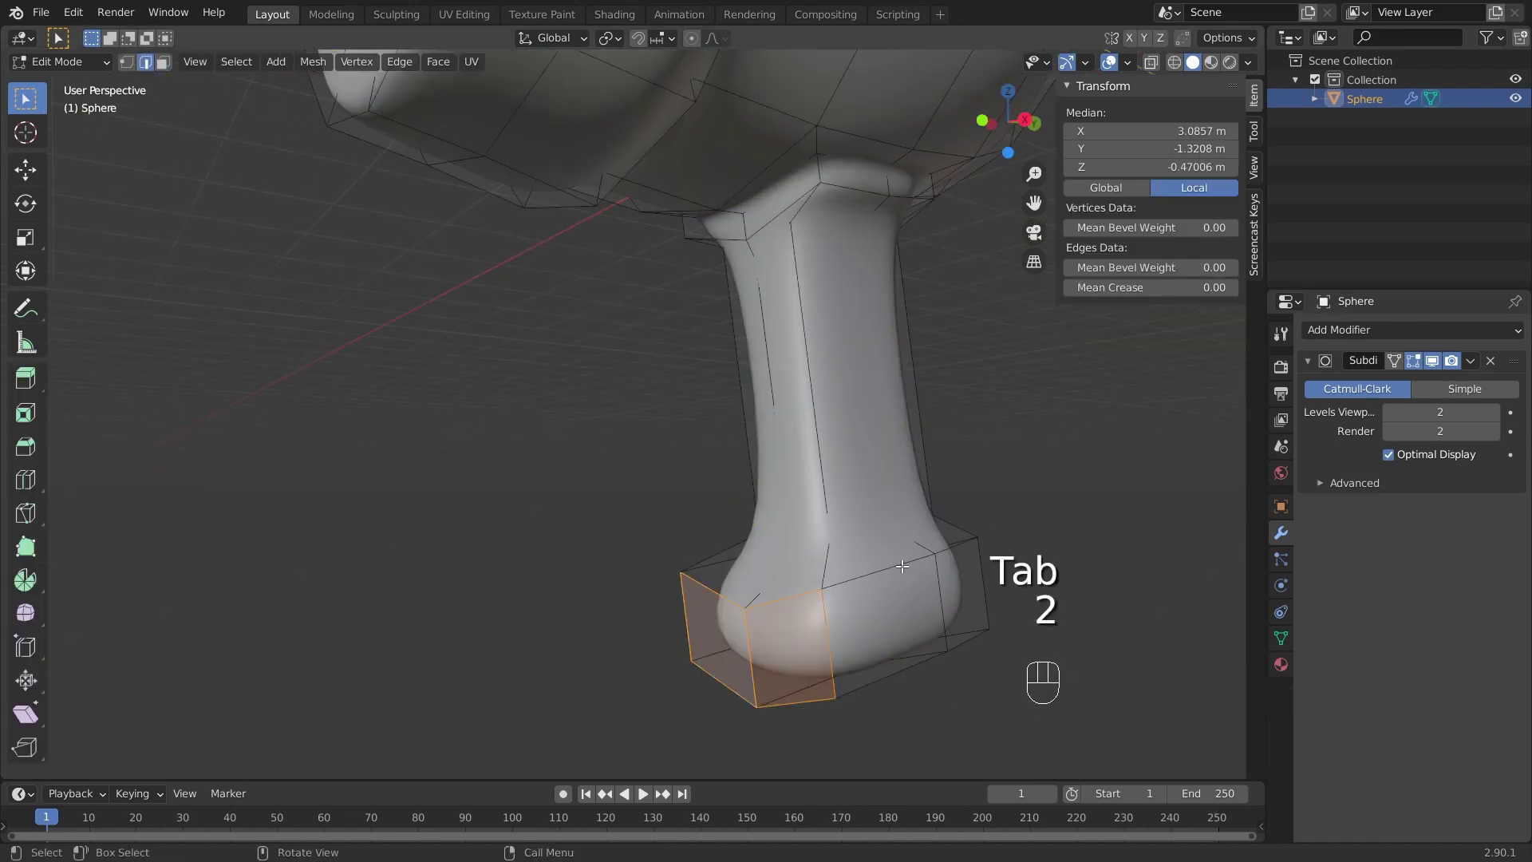
alt+click(901, 565)
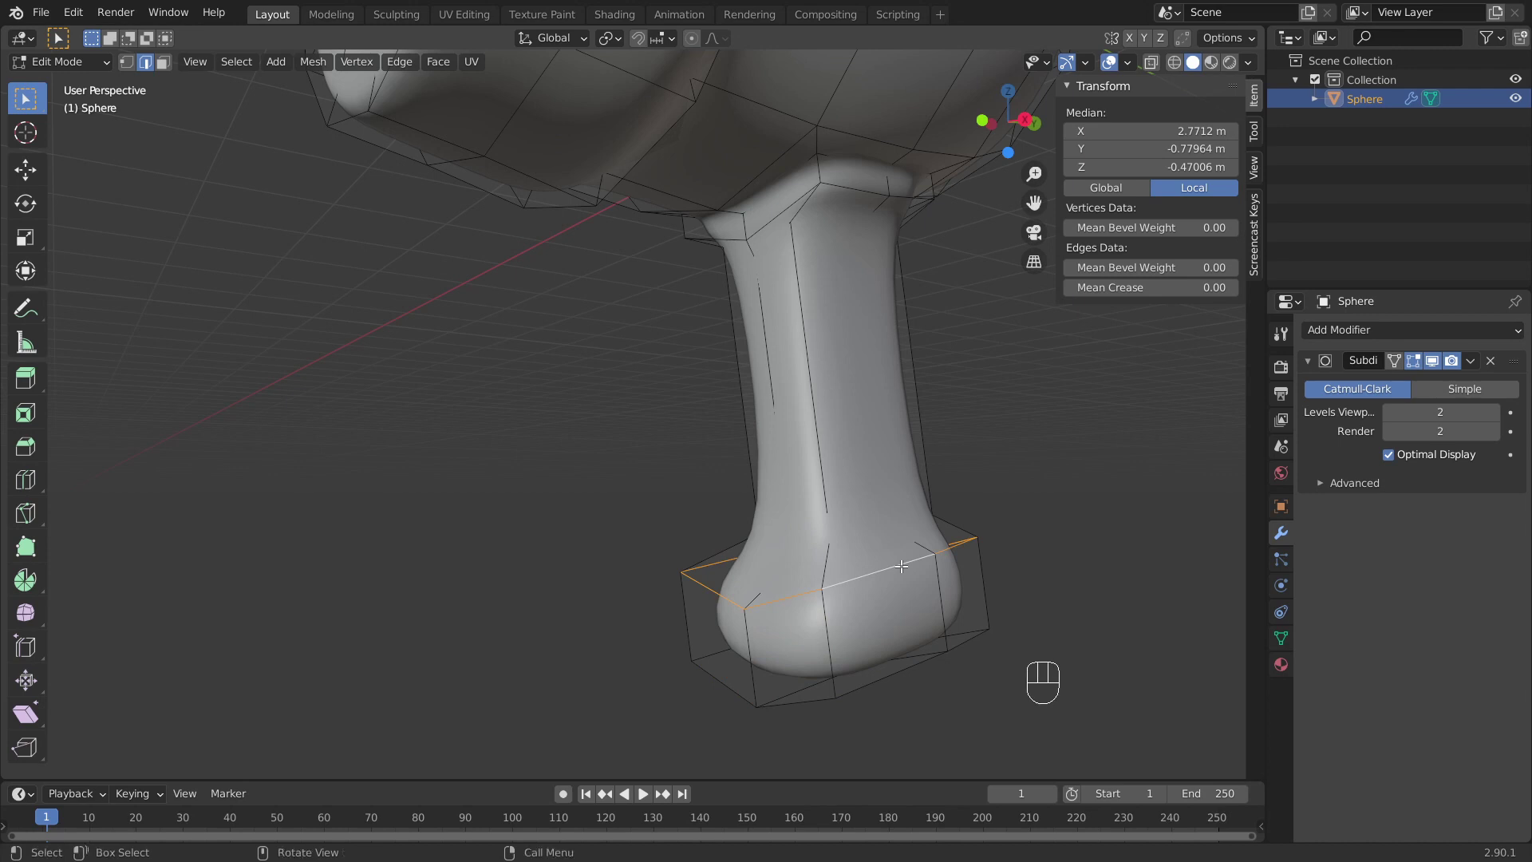
key(s)
key(z)
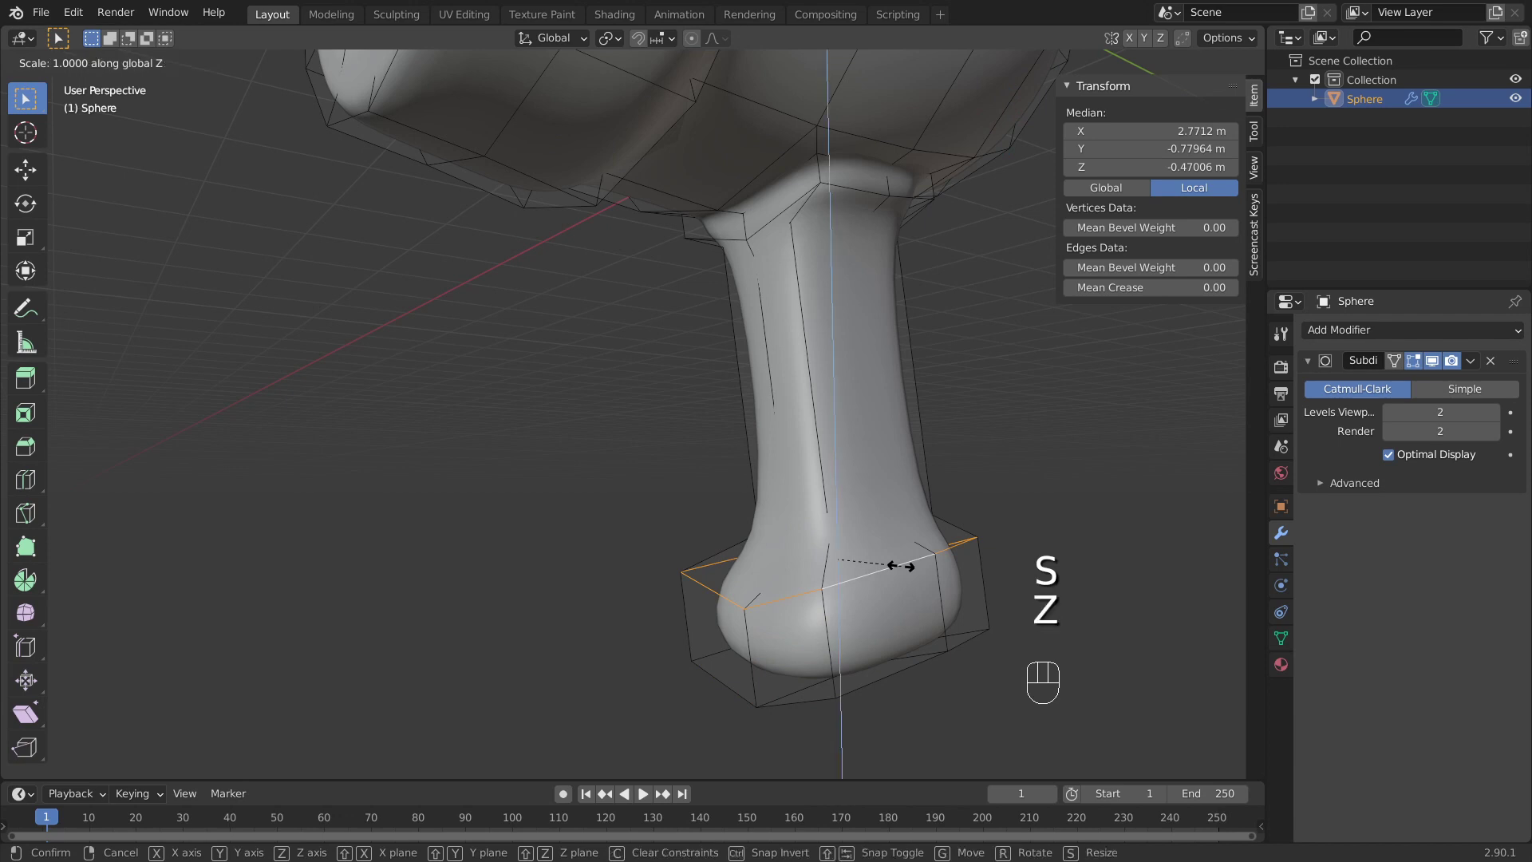
key(0)
key(Return)
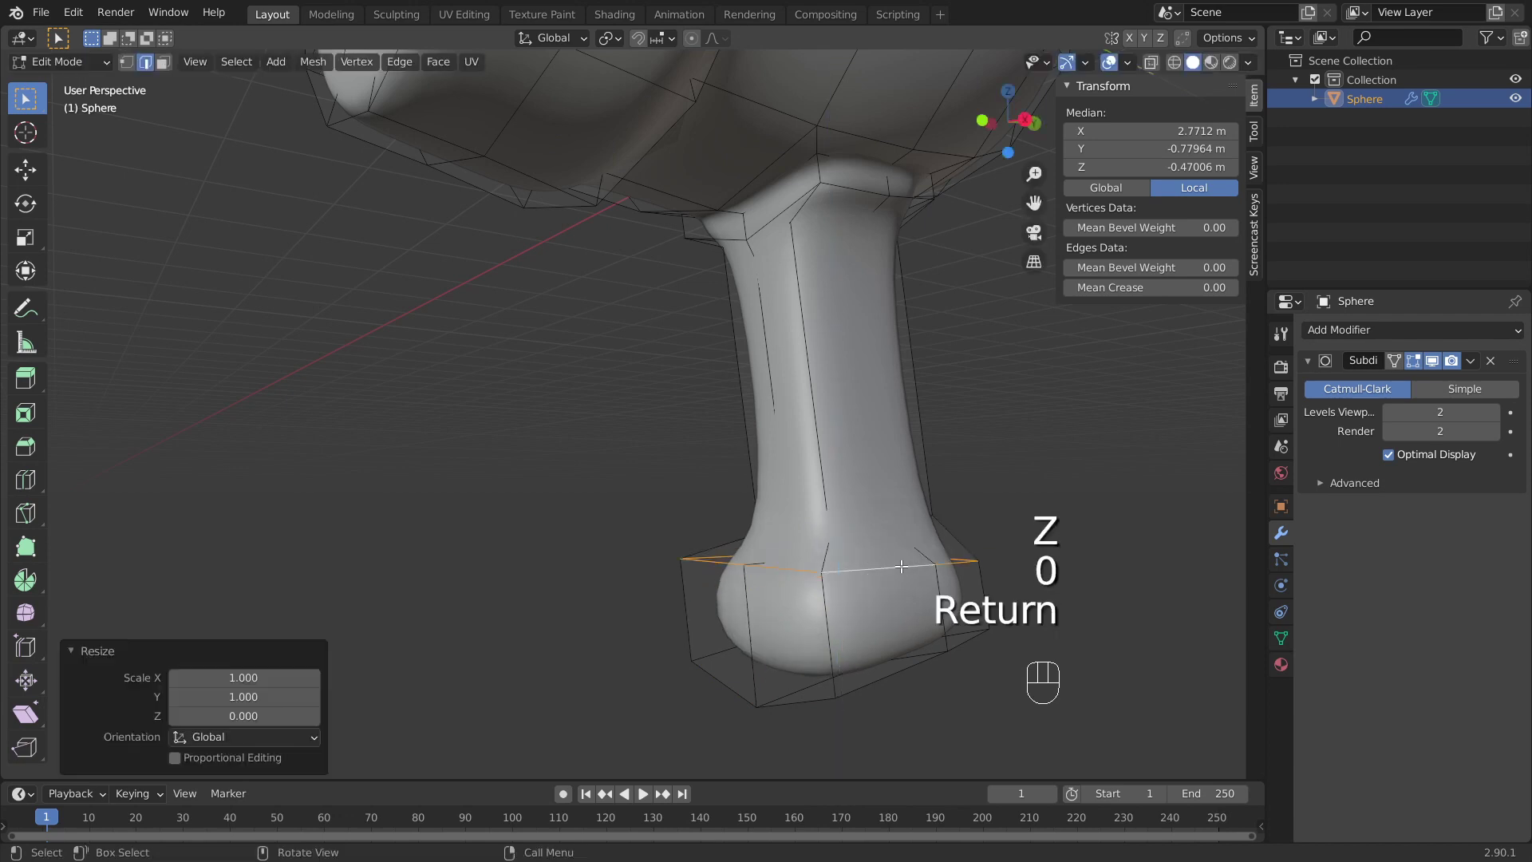
Step: Bevel the selected edge loop around the base's upper rim with 2 segments and a width of about 0.052 m
key(ctrl+b)
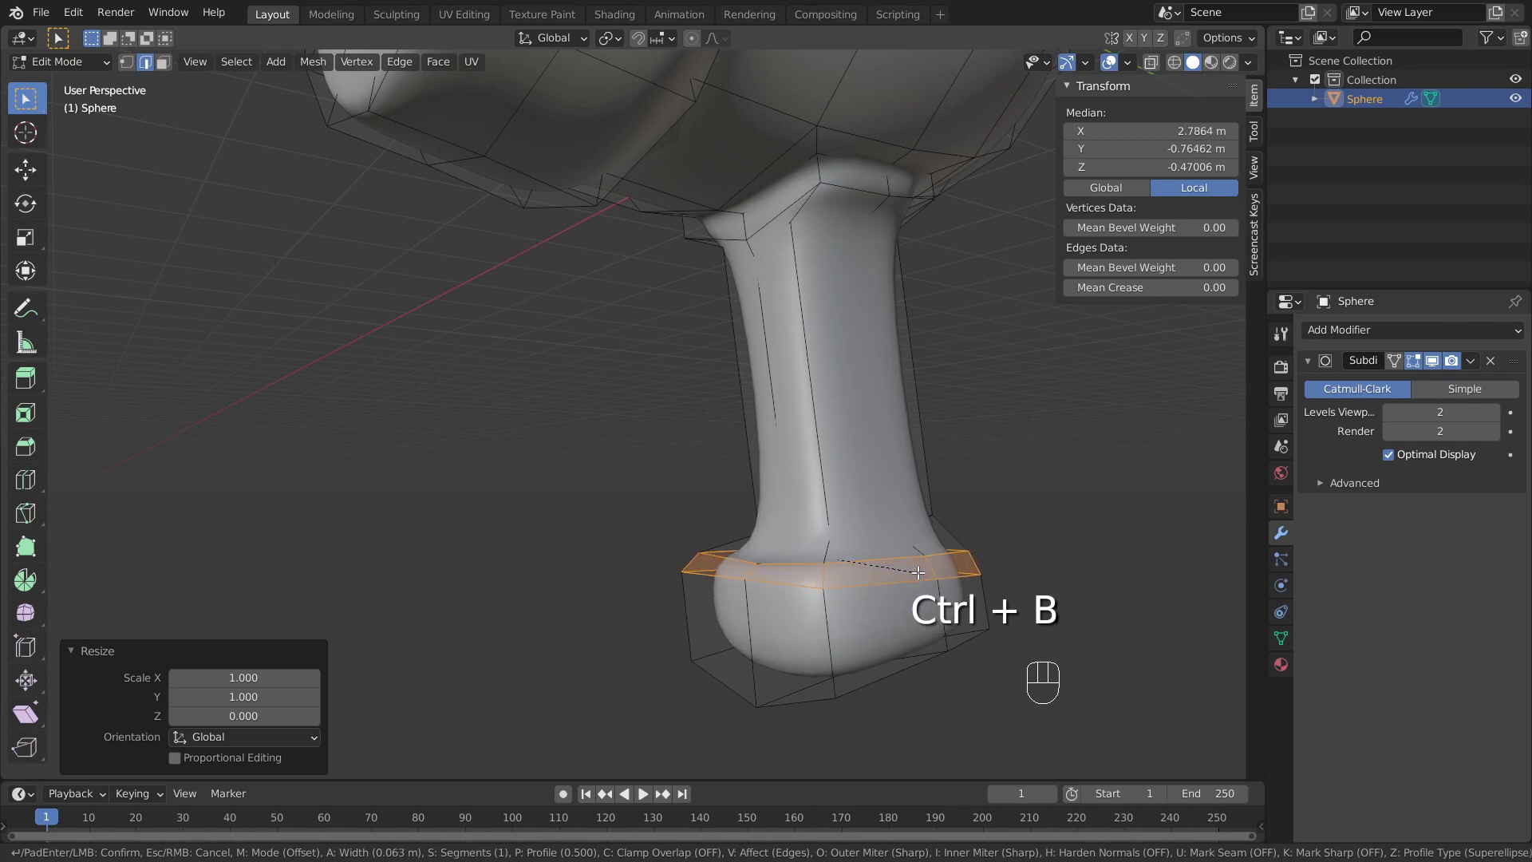
scroll(918, 572, up, 1)
click(917, 572)
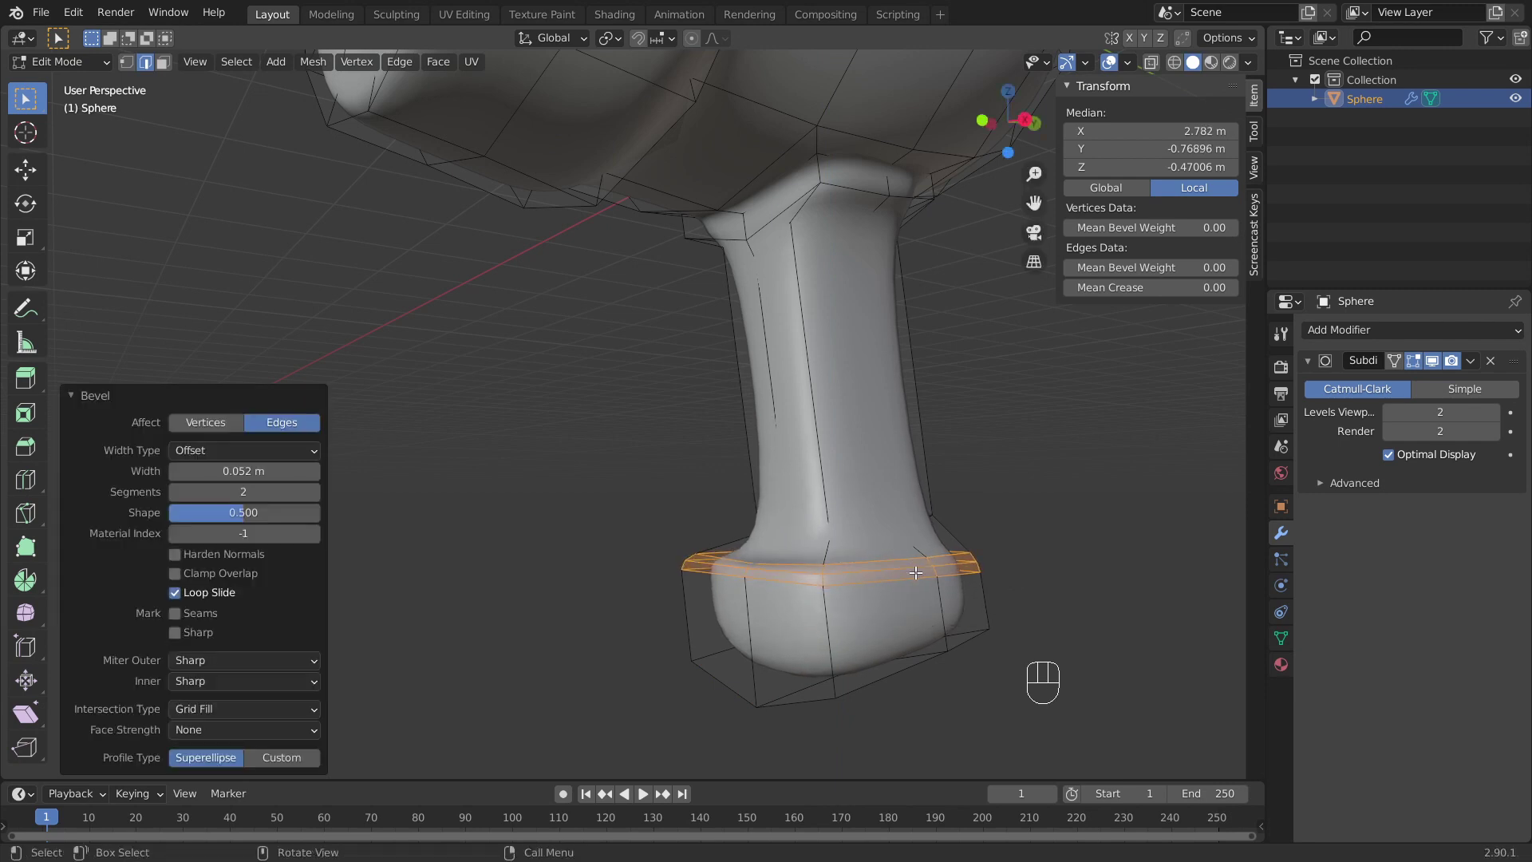
Step: Select the edge loop where the handle meets the body and slide it up toward the body by a factor of about -0.979
mouse_move(881, 504)
middle_down()
mouse_move(872, 534)
mouse_move(879, 493)
middle_up()
alt+click(858, 229)
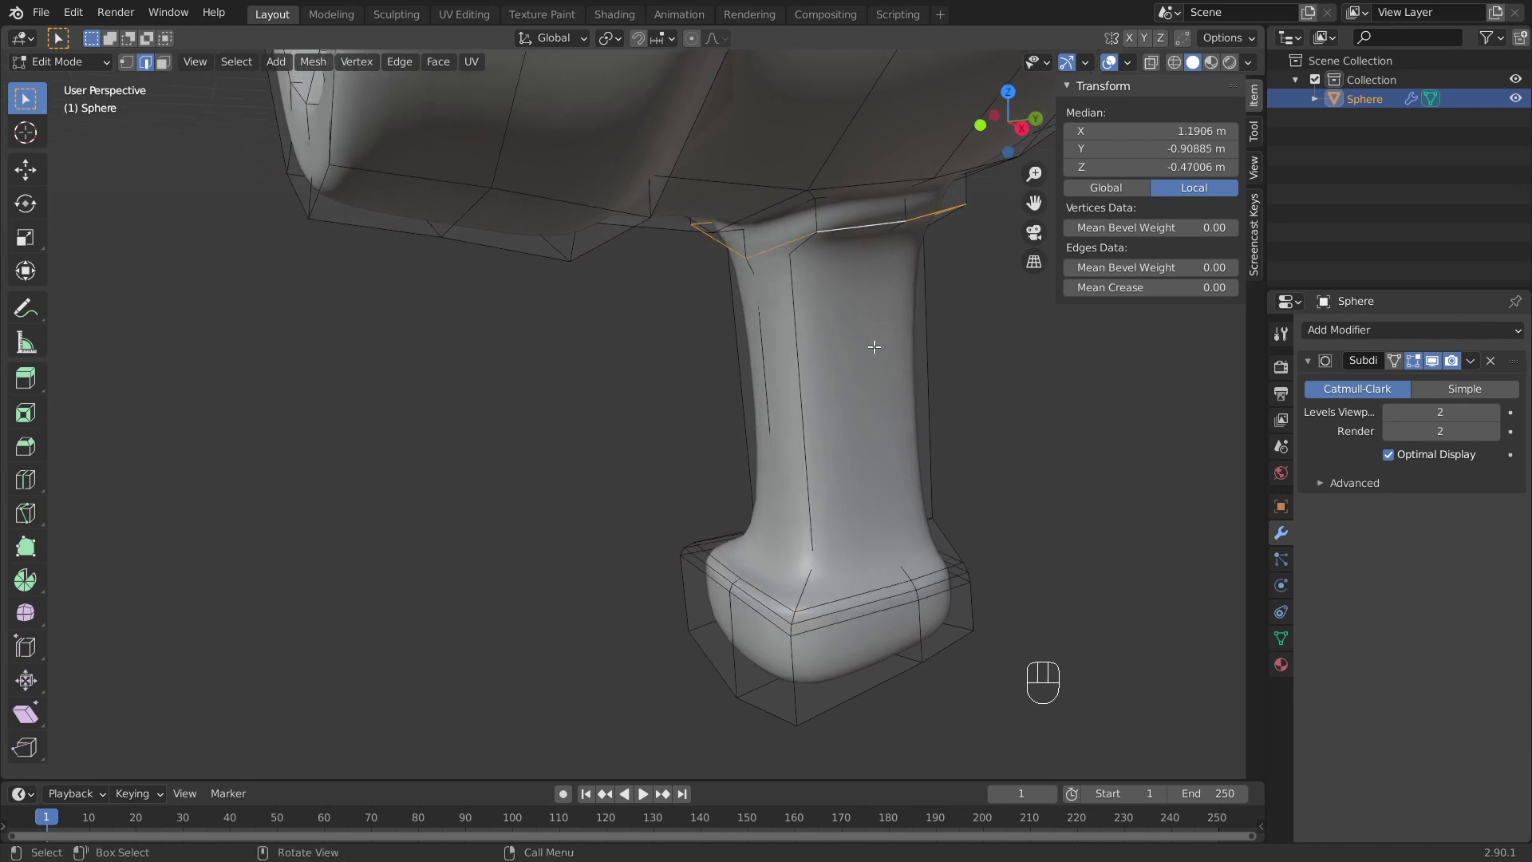
key(g)
key(g)
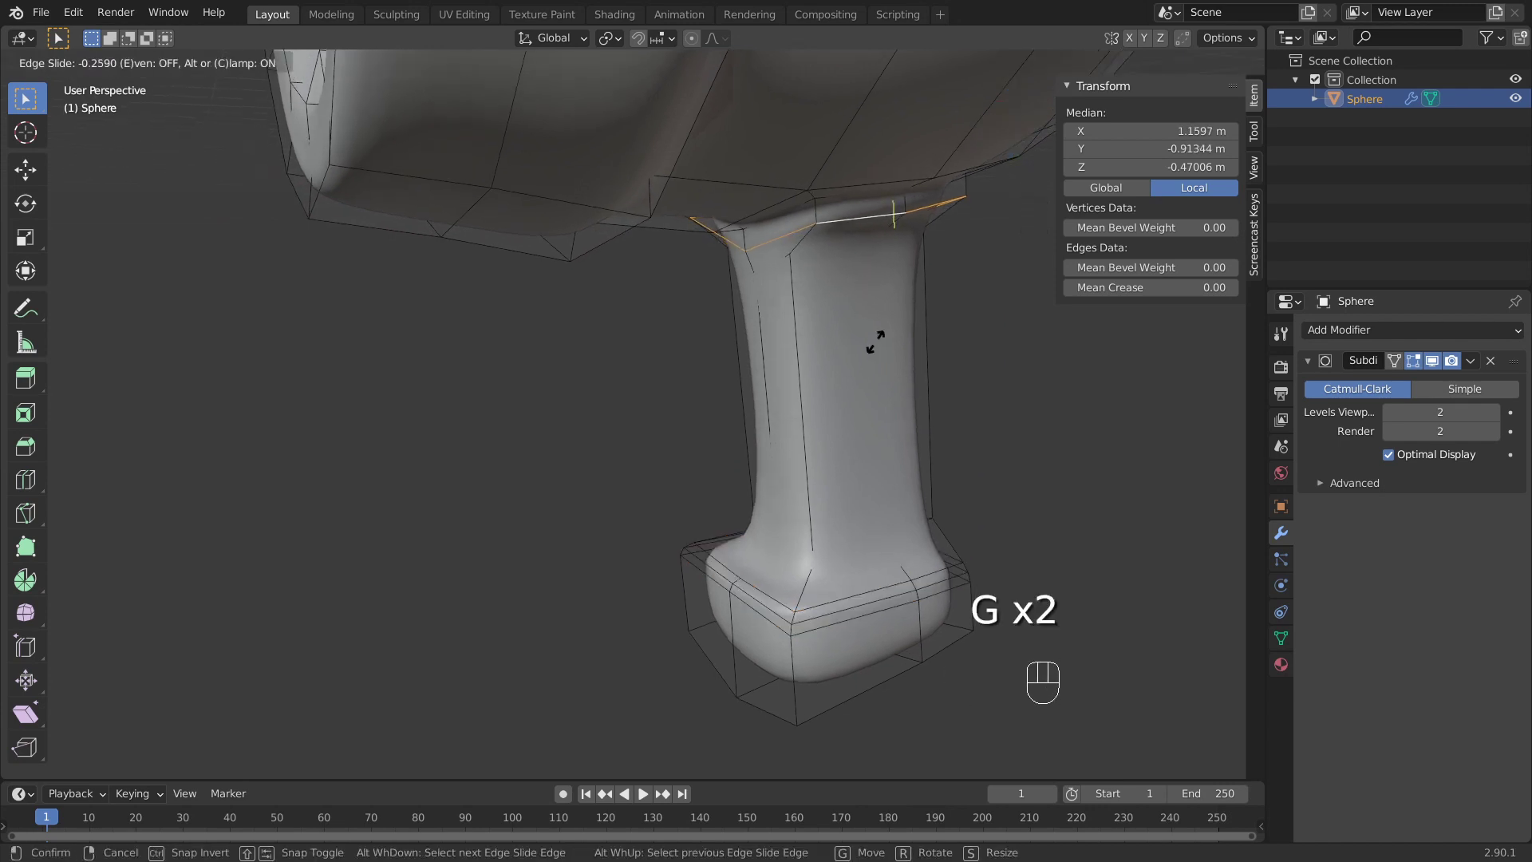
click(875, 314)
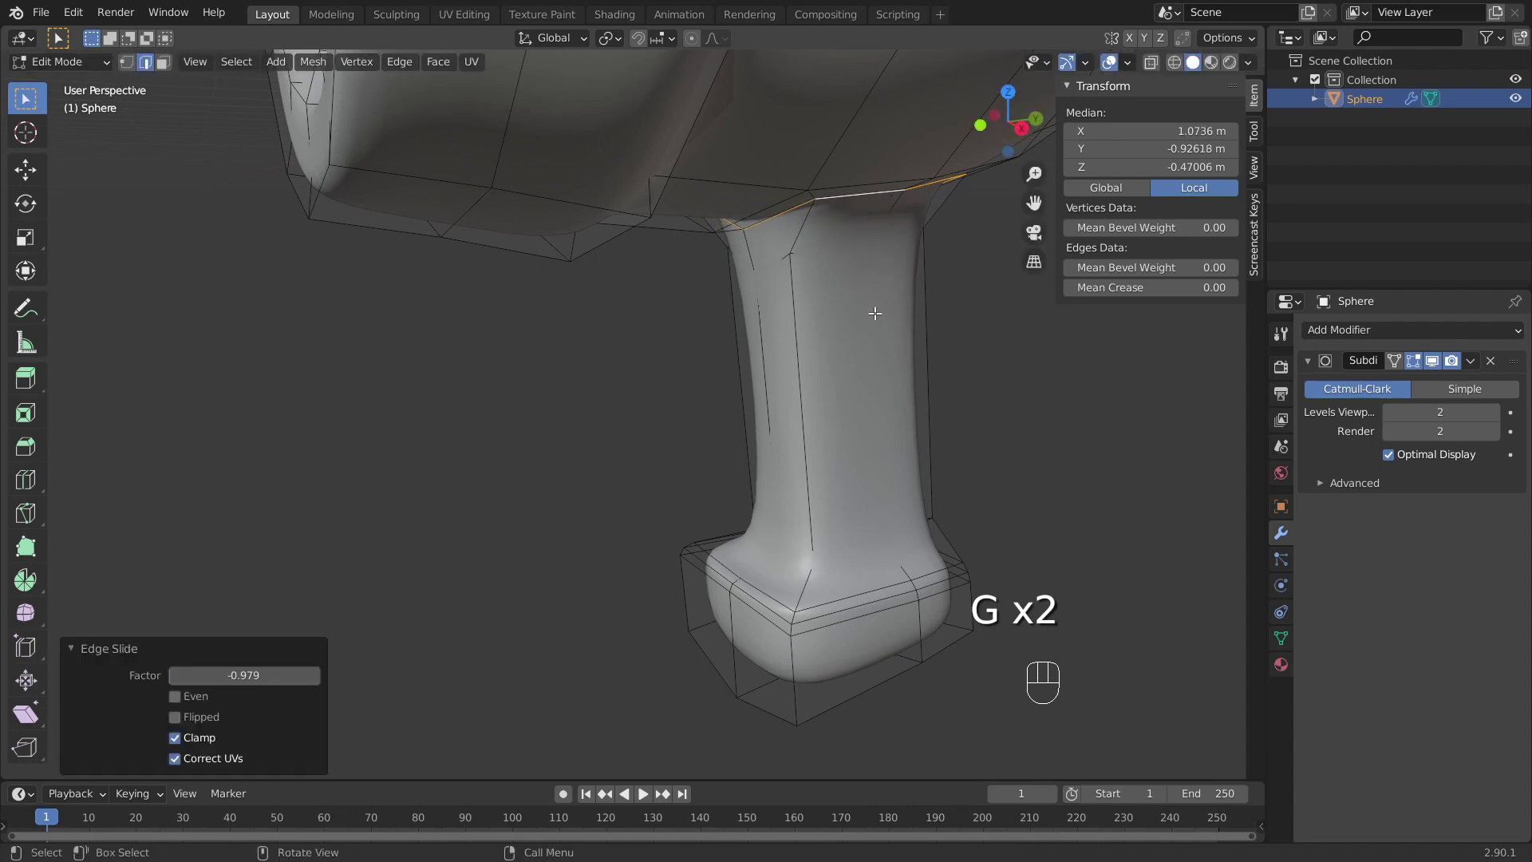
Step: Return to Object Mode and turn off the Subdivision modifier's viewport display
scroll(875, 314, down, 5)
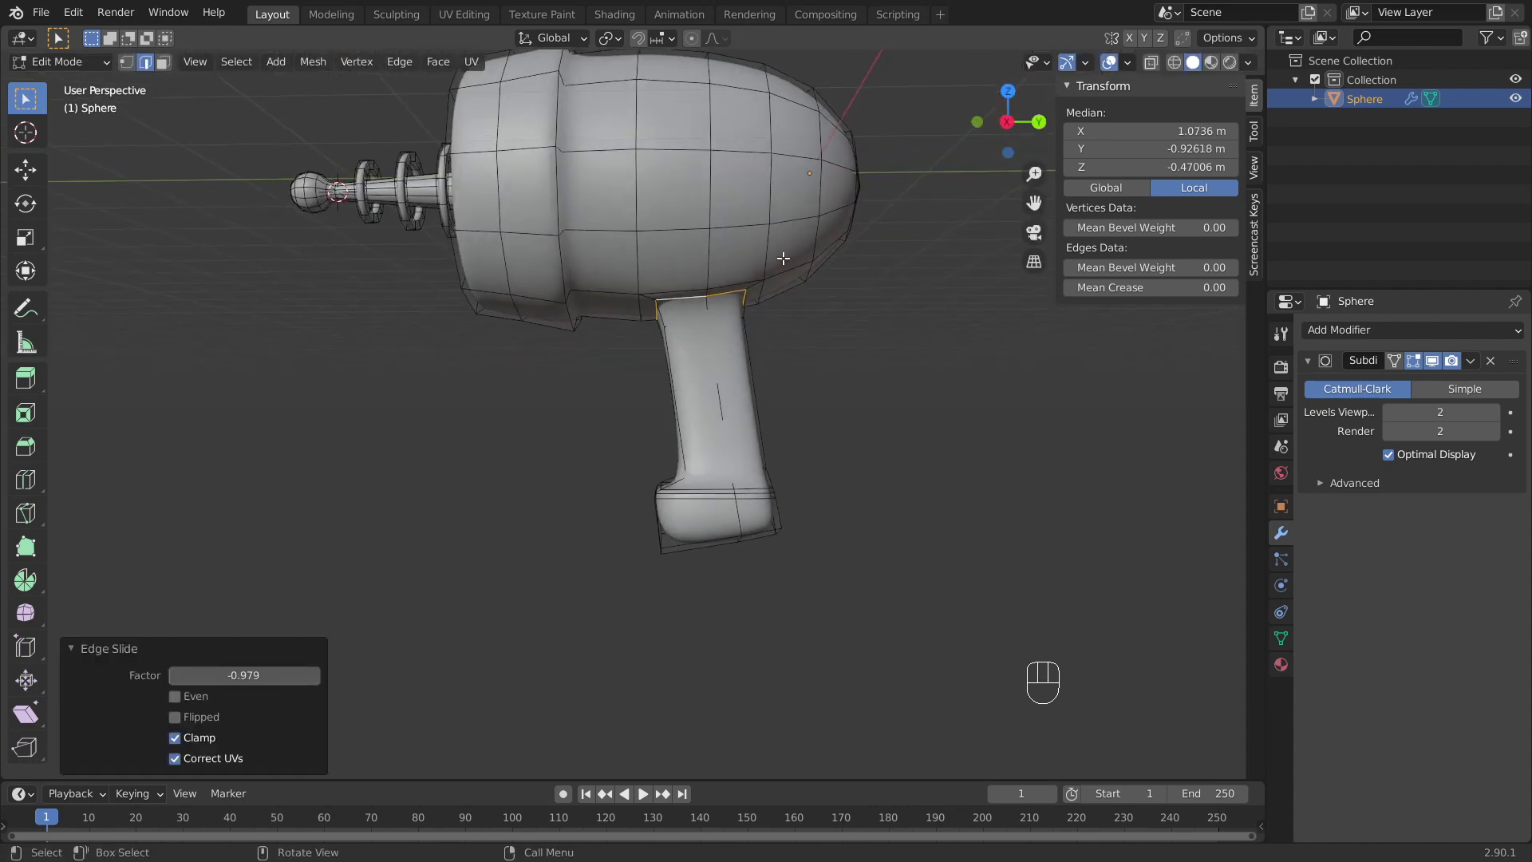
key(Tab)
middle_drag(782, 258, 863, 273)
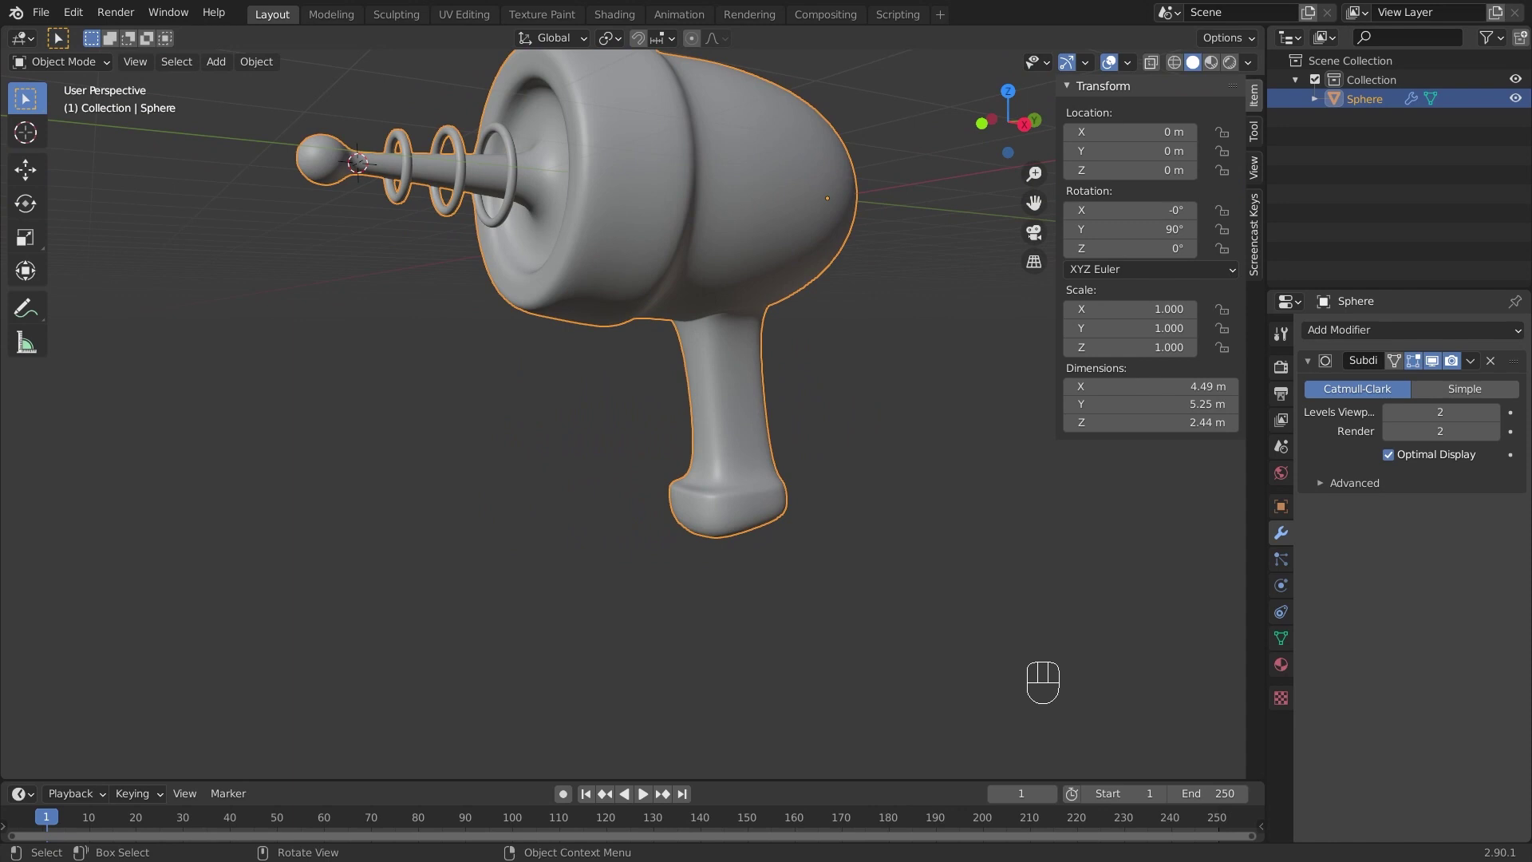
key(shift)
middle_drag(941, 271, 808, 356)
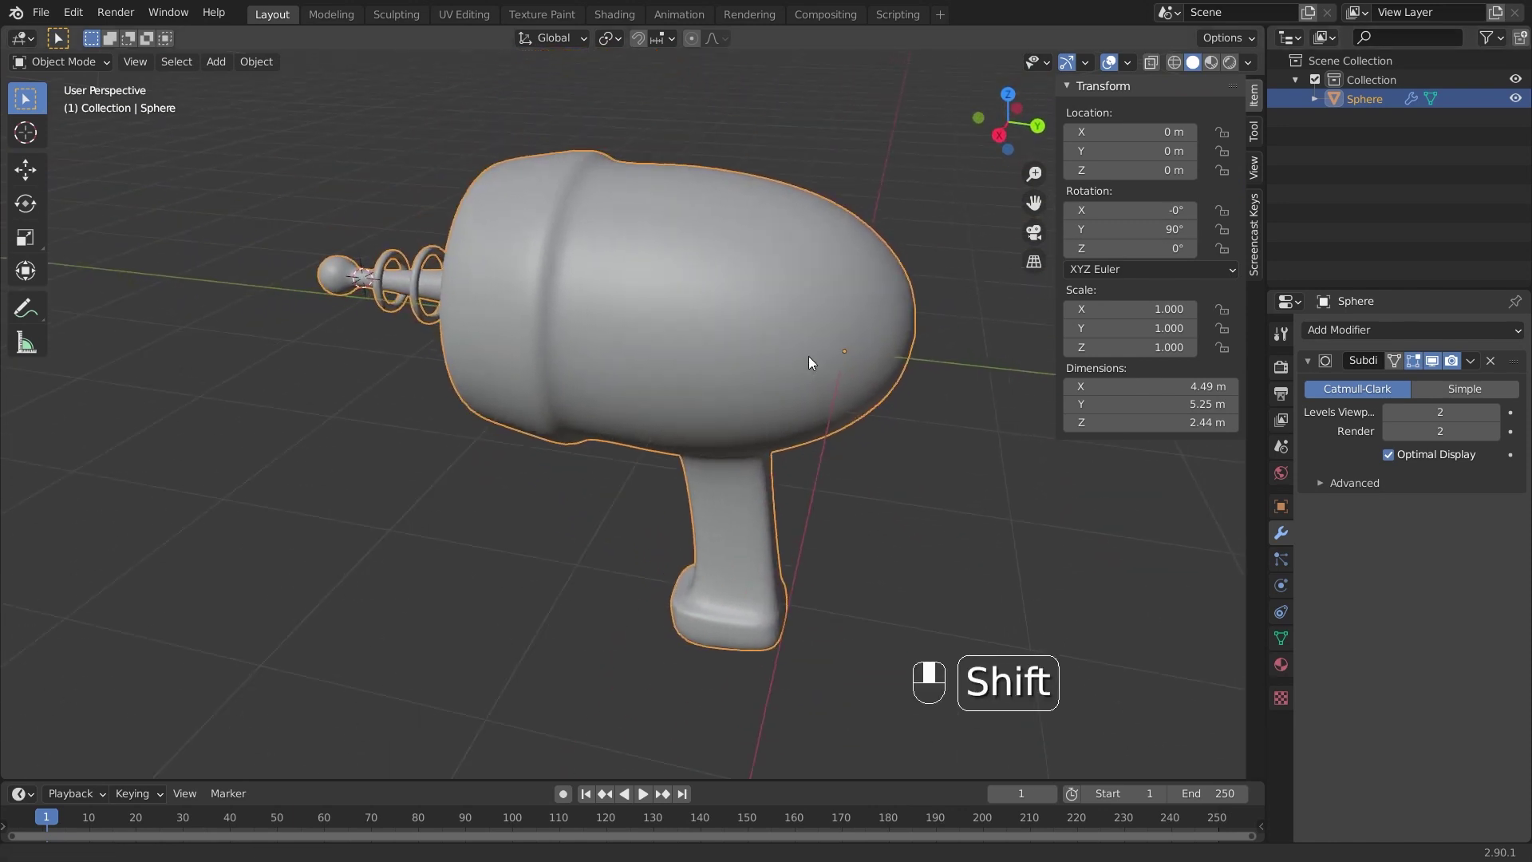
scroll(807, 356, up, 2)
click(1432, 364)
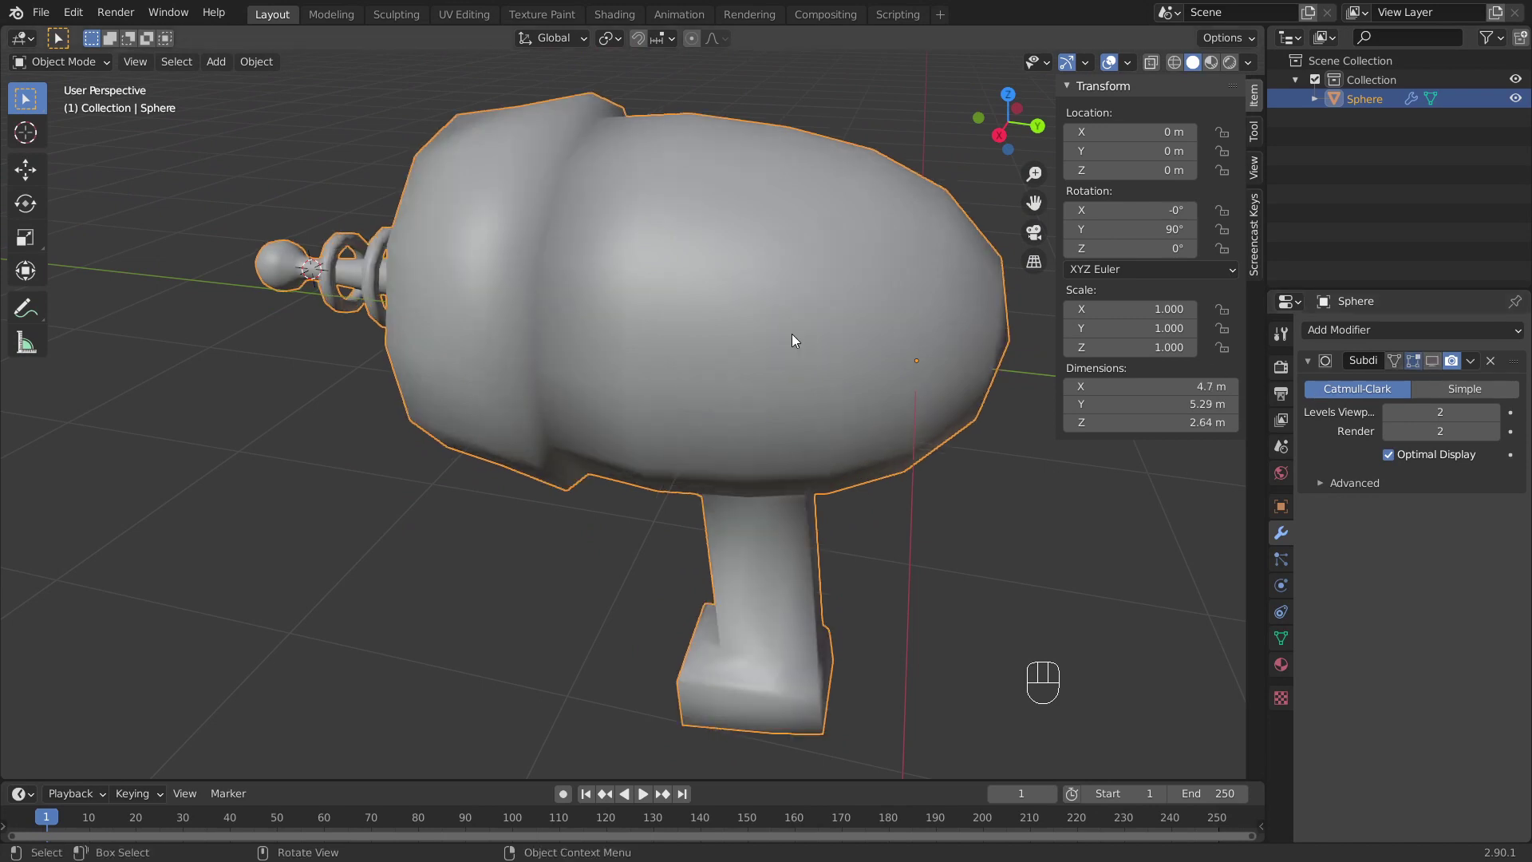
Step: Bevel the edge loop in the crease between the collar and the rounded body with 2 segments, about 0.0114 m wide
key(Tab)
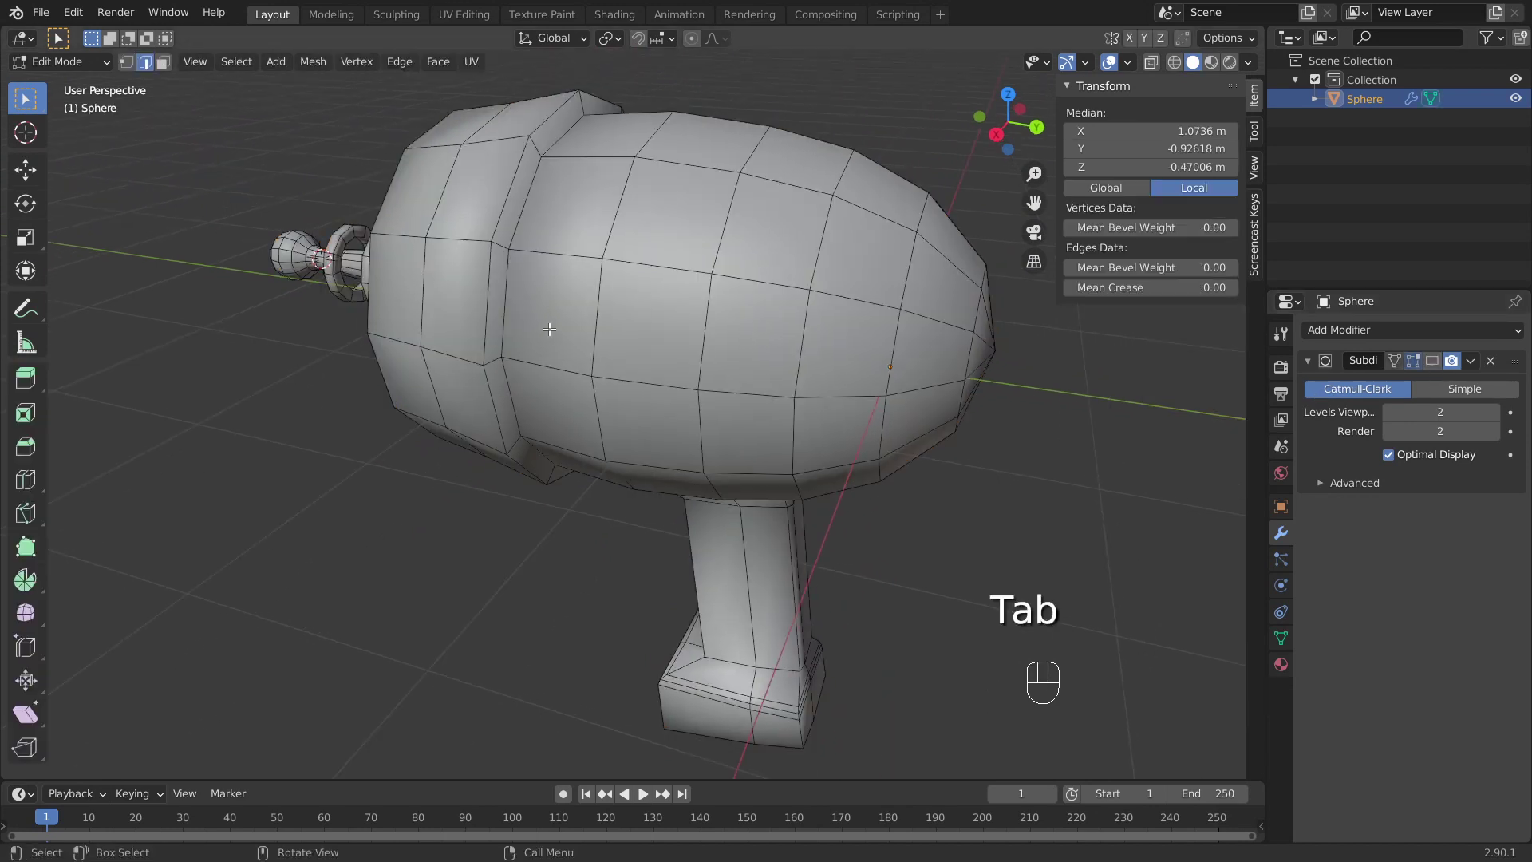
alt+click(503, 312)
key(ctrl+b)
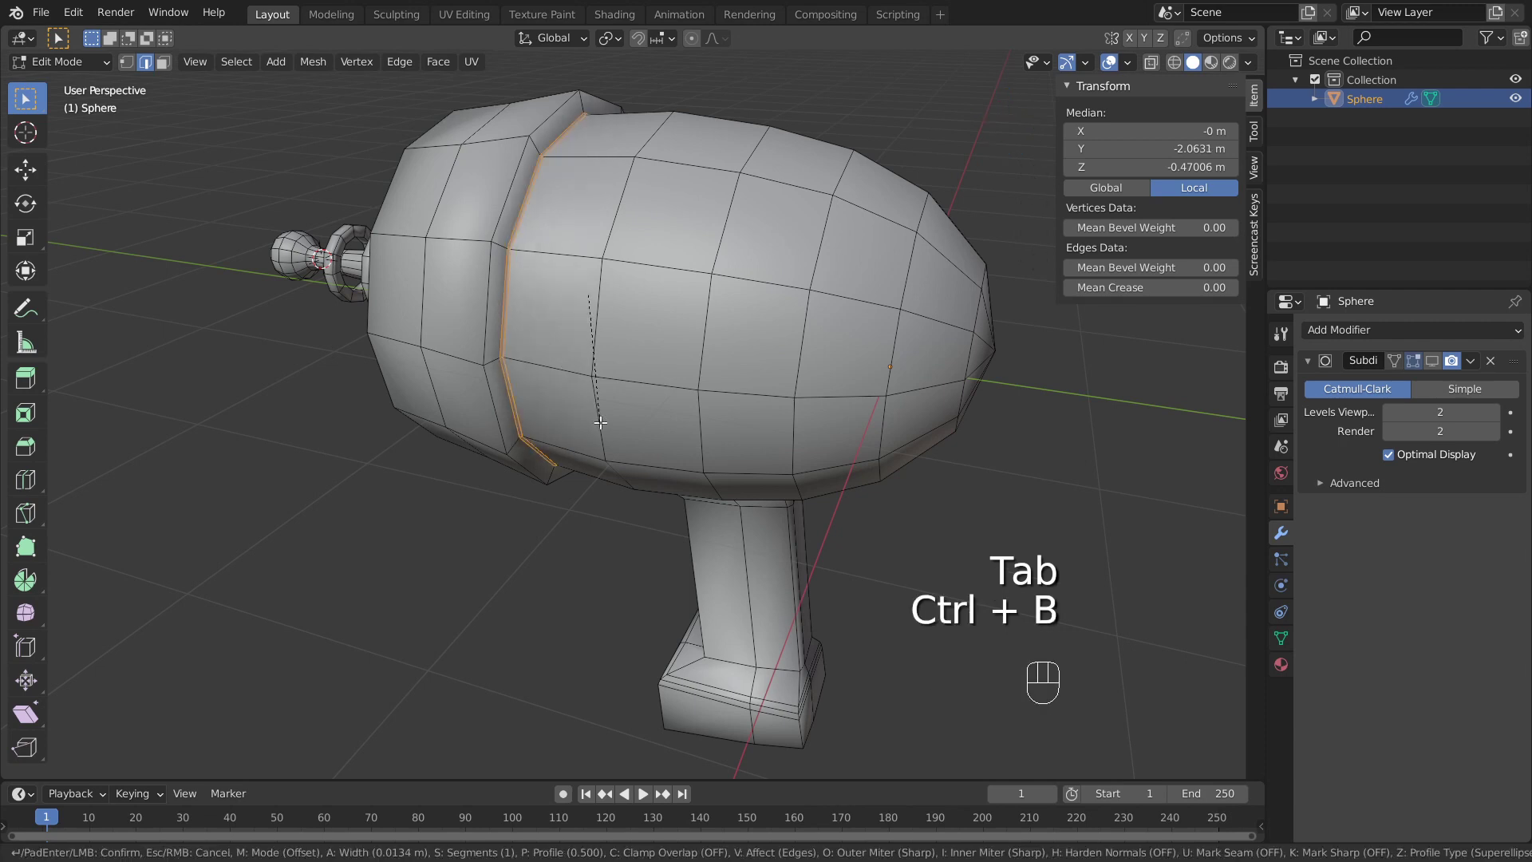
scroll(599, 423, up, 1)
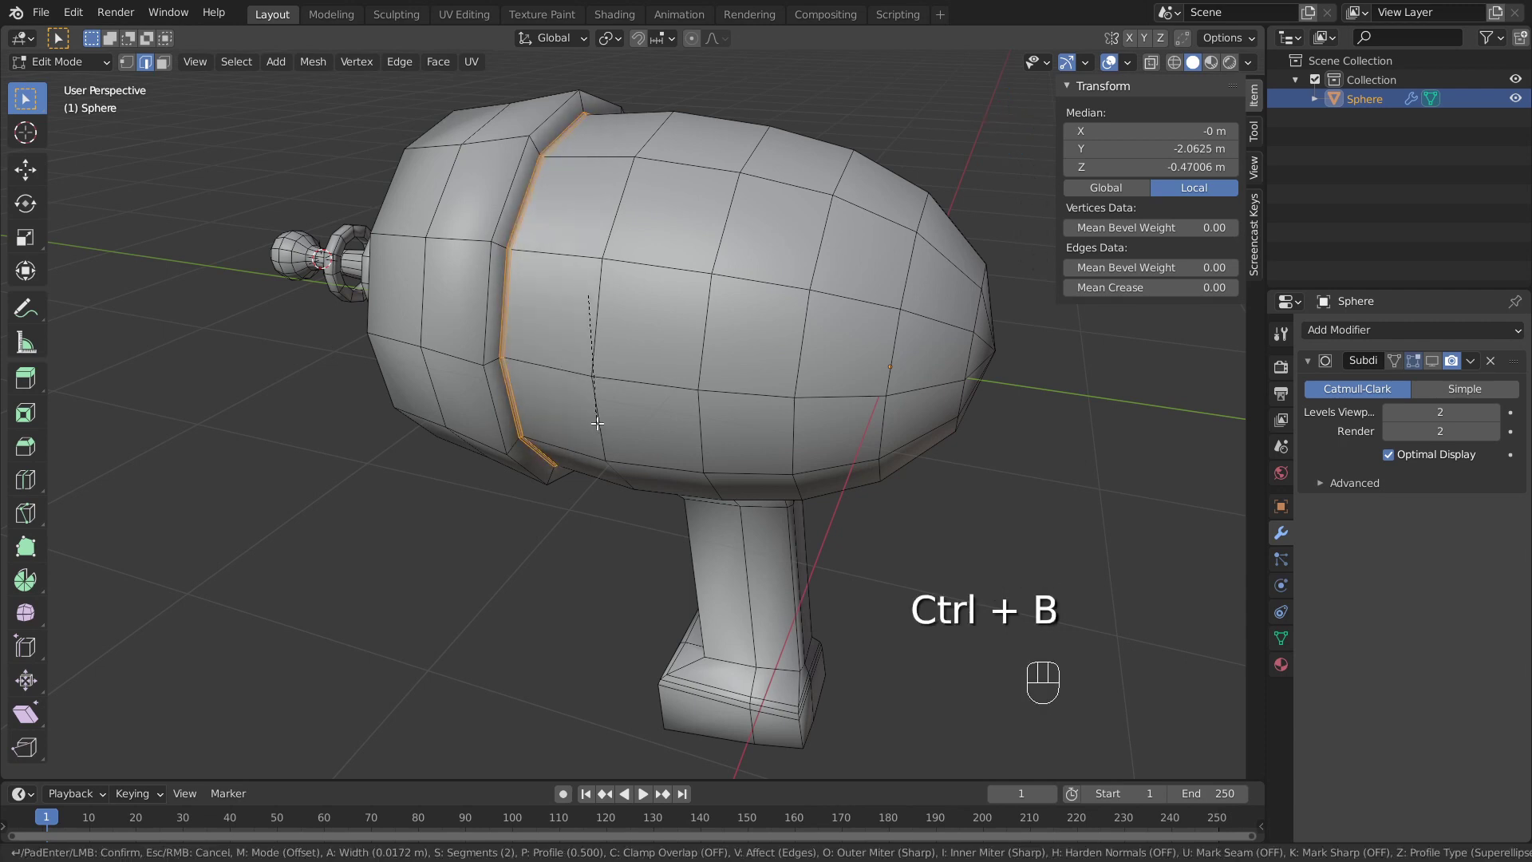
click(595, 421)
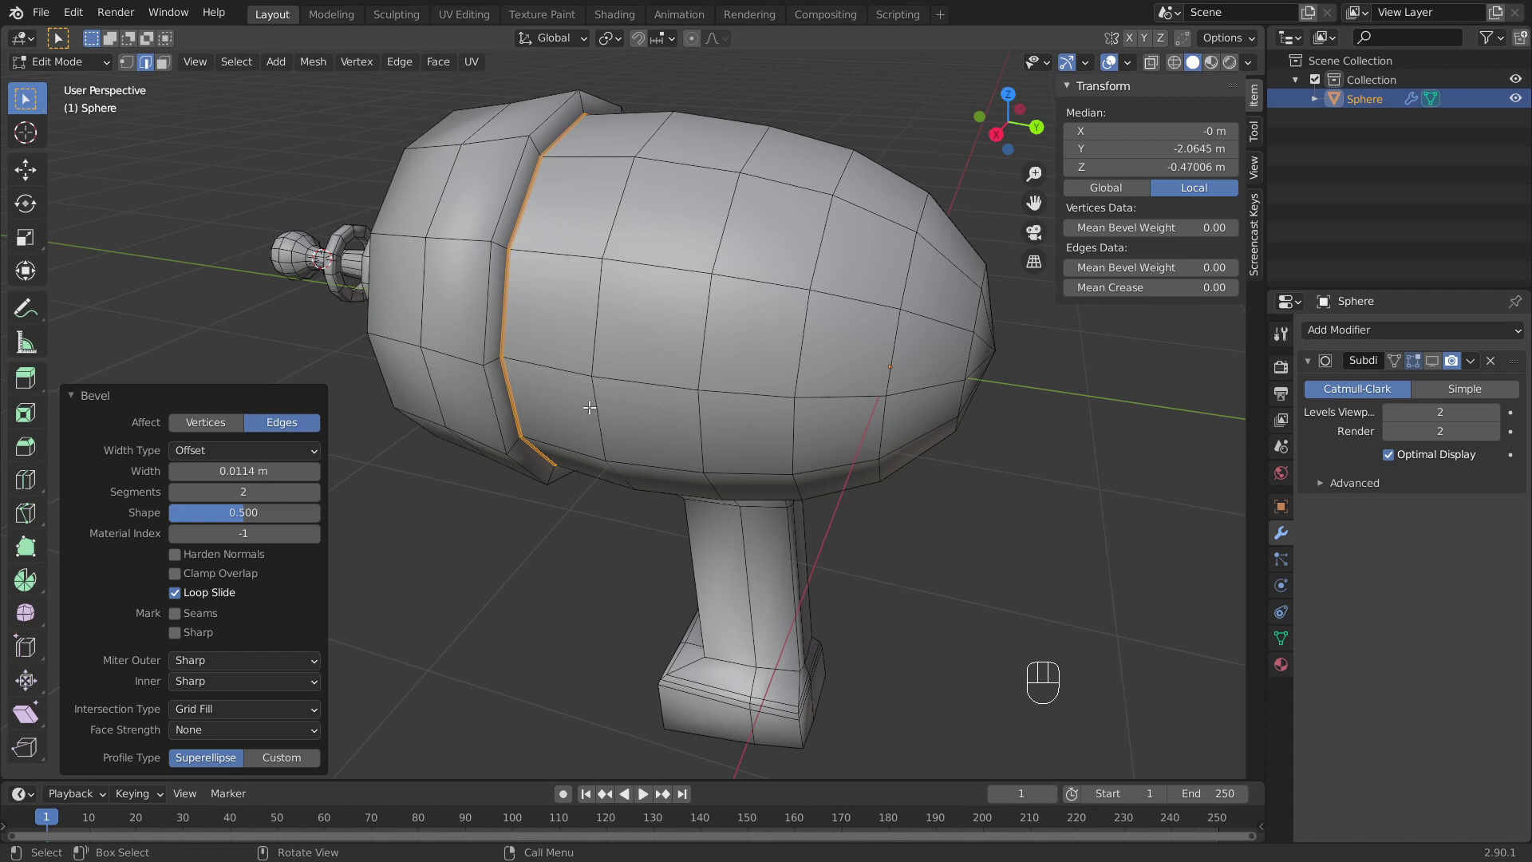
Step: Select the collar's rear outer, front outer and front inner rim loops and bevel them with 2 segments, about 0.104 m wide
shift+middle_drag(543, 370, 626, 443)
scroll(623, 440, up, 4)
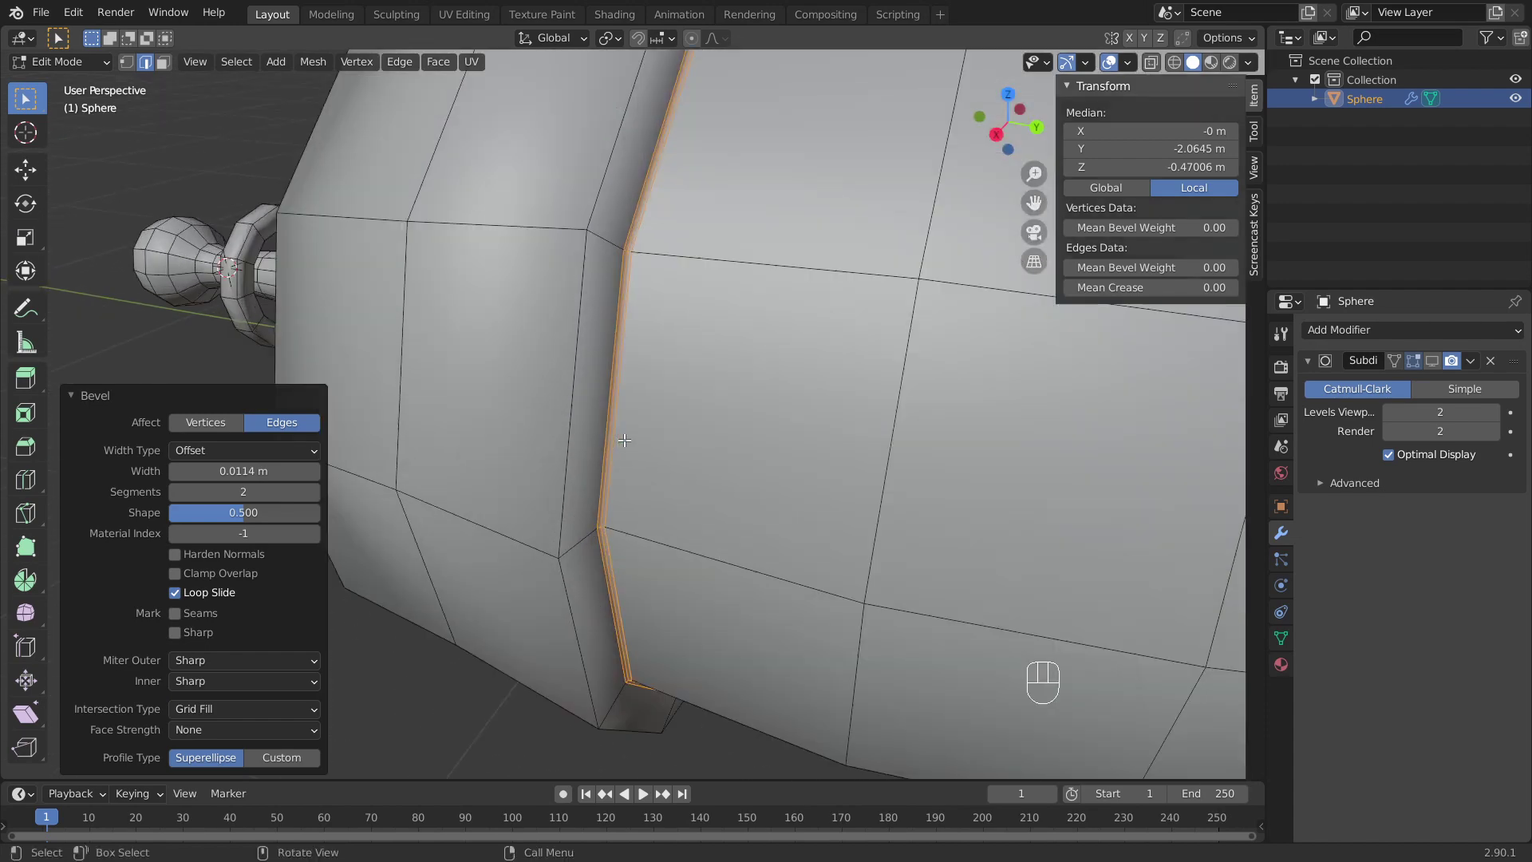
alt+click(572, 396)
middle_drag(517, 435, 822, 385)
alt+shift+click(1032, 388)
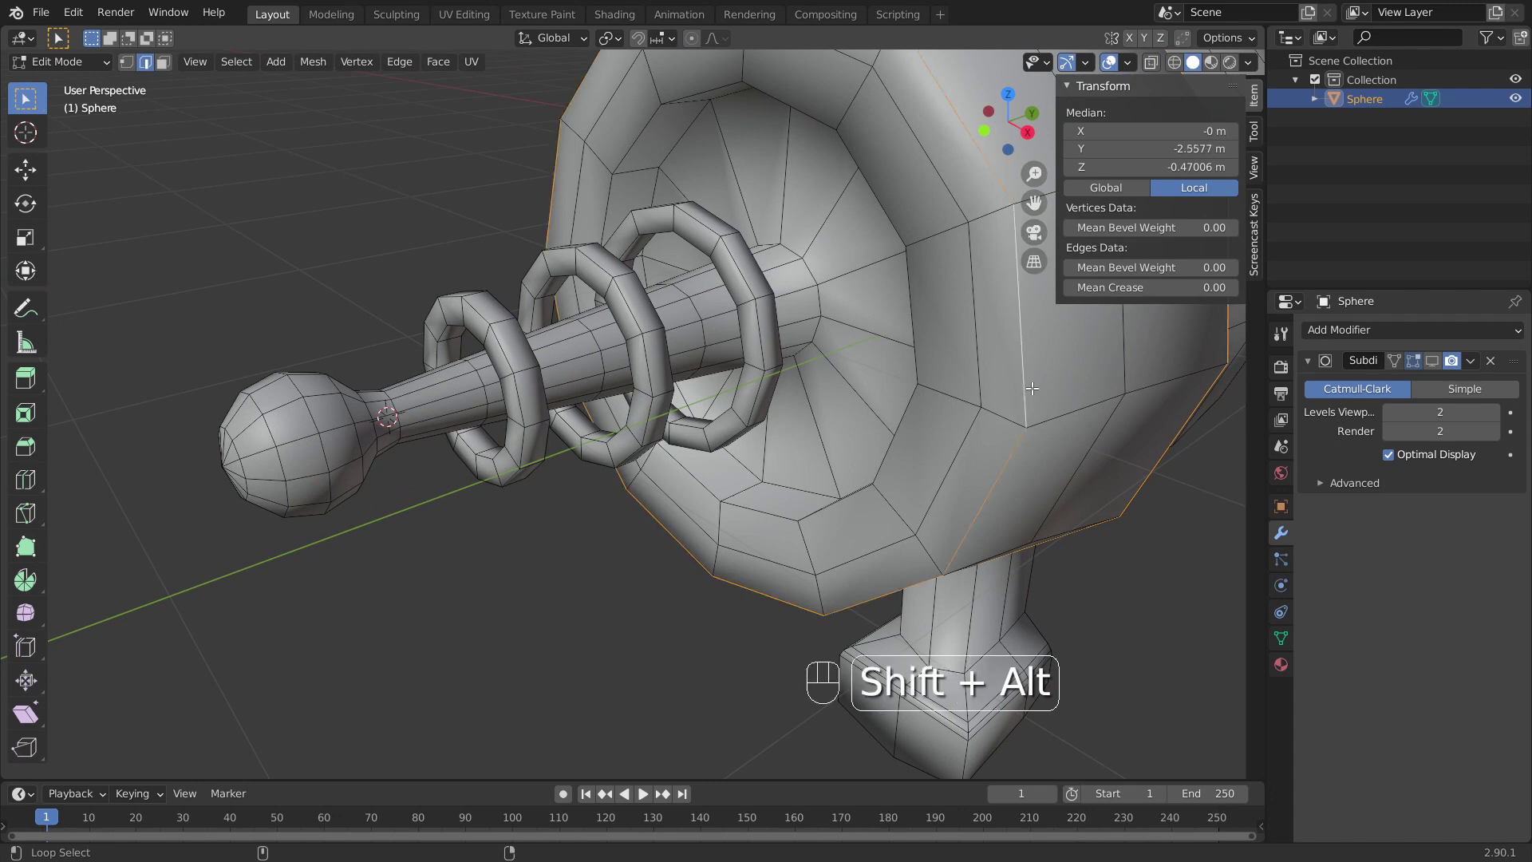
alt+shift+click(895, 429)
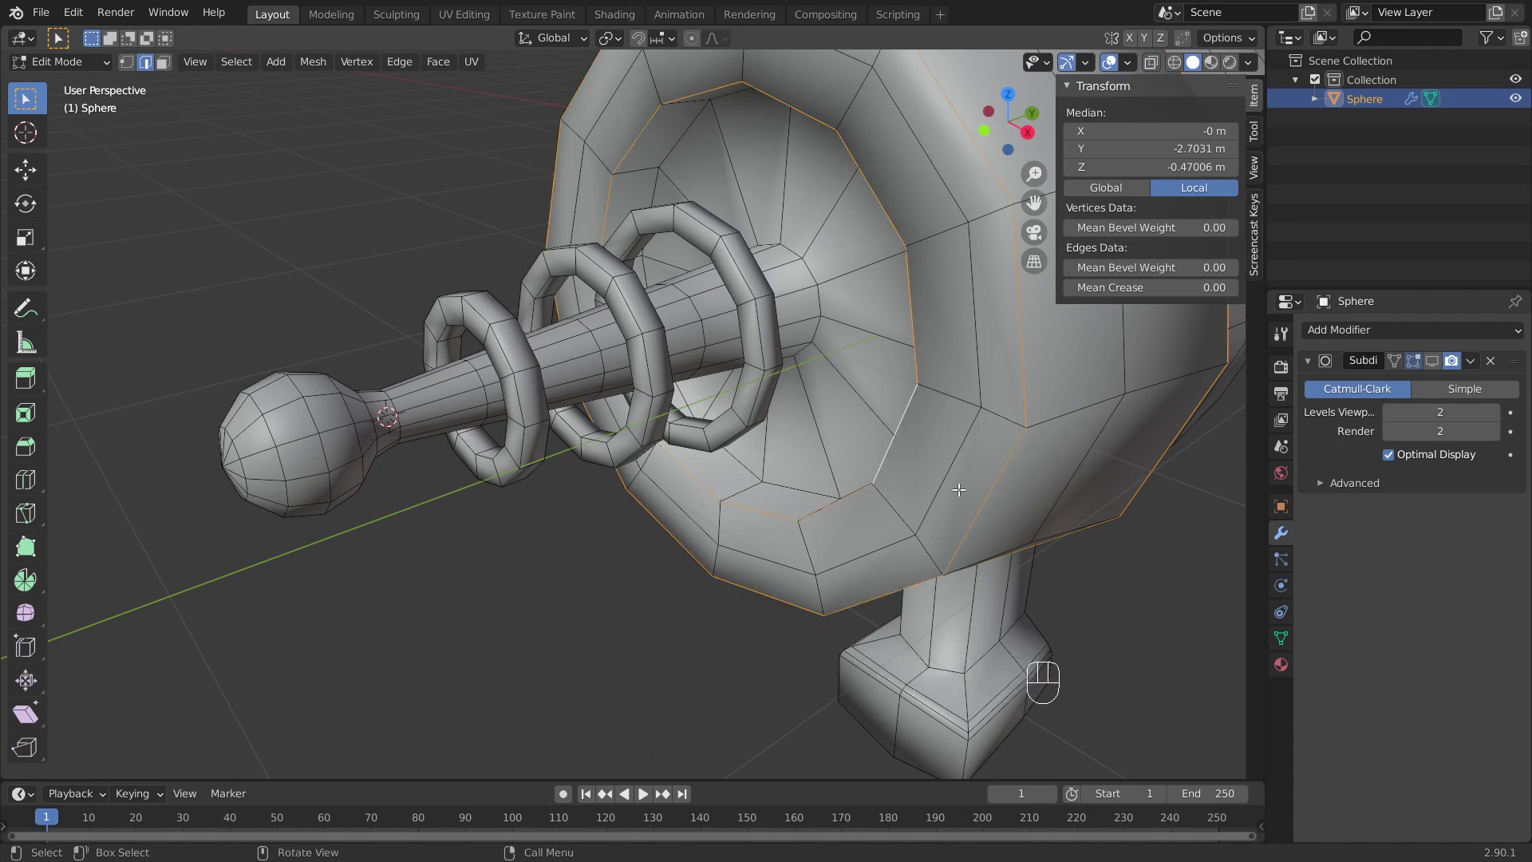
key(ctrl+b)
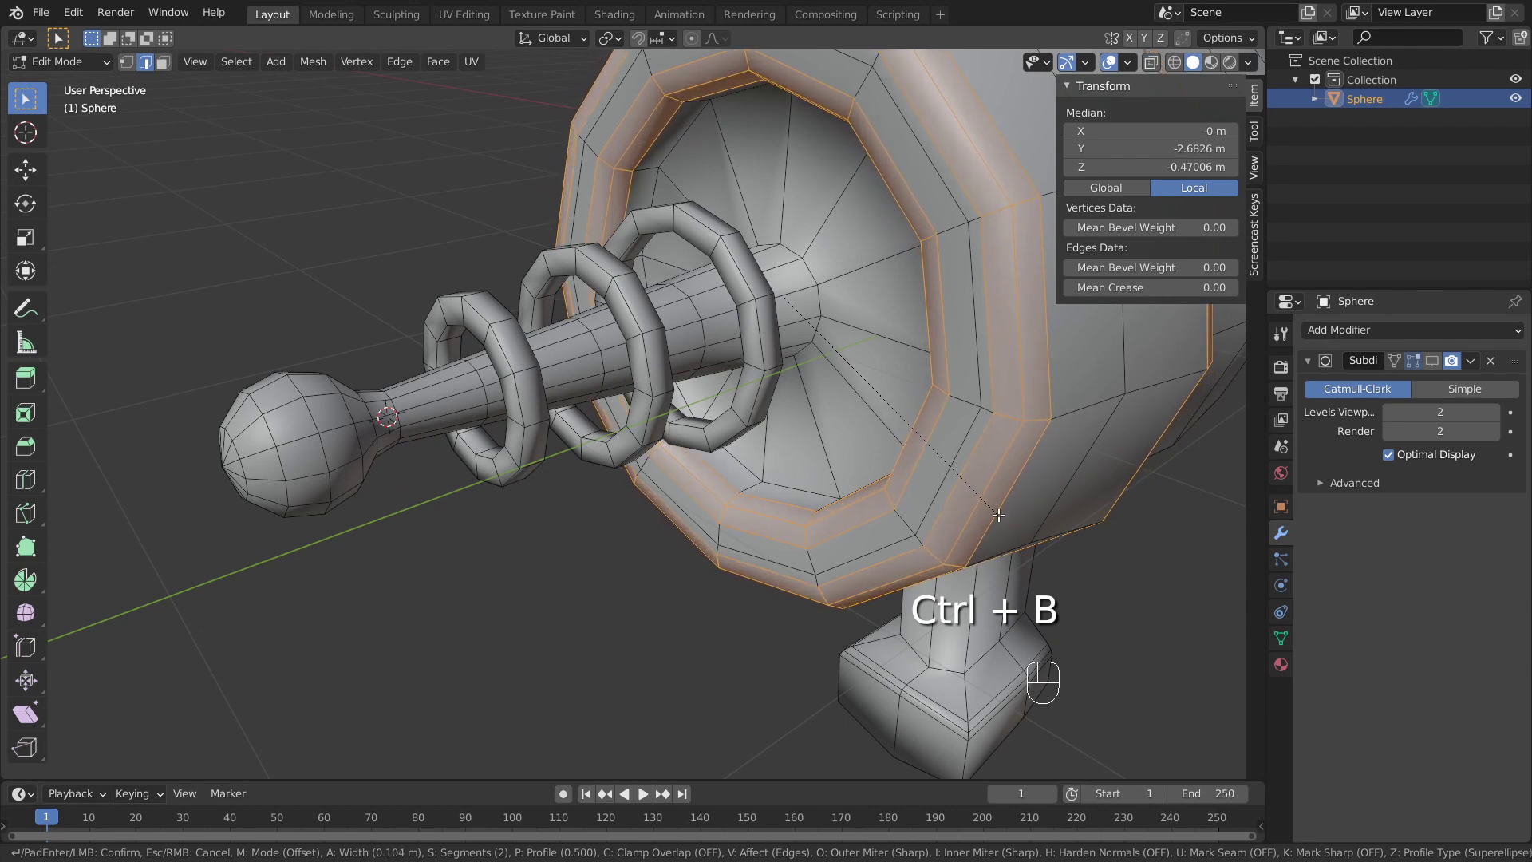
click(999, 515)
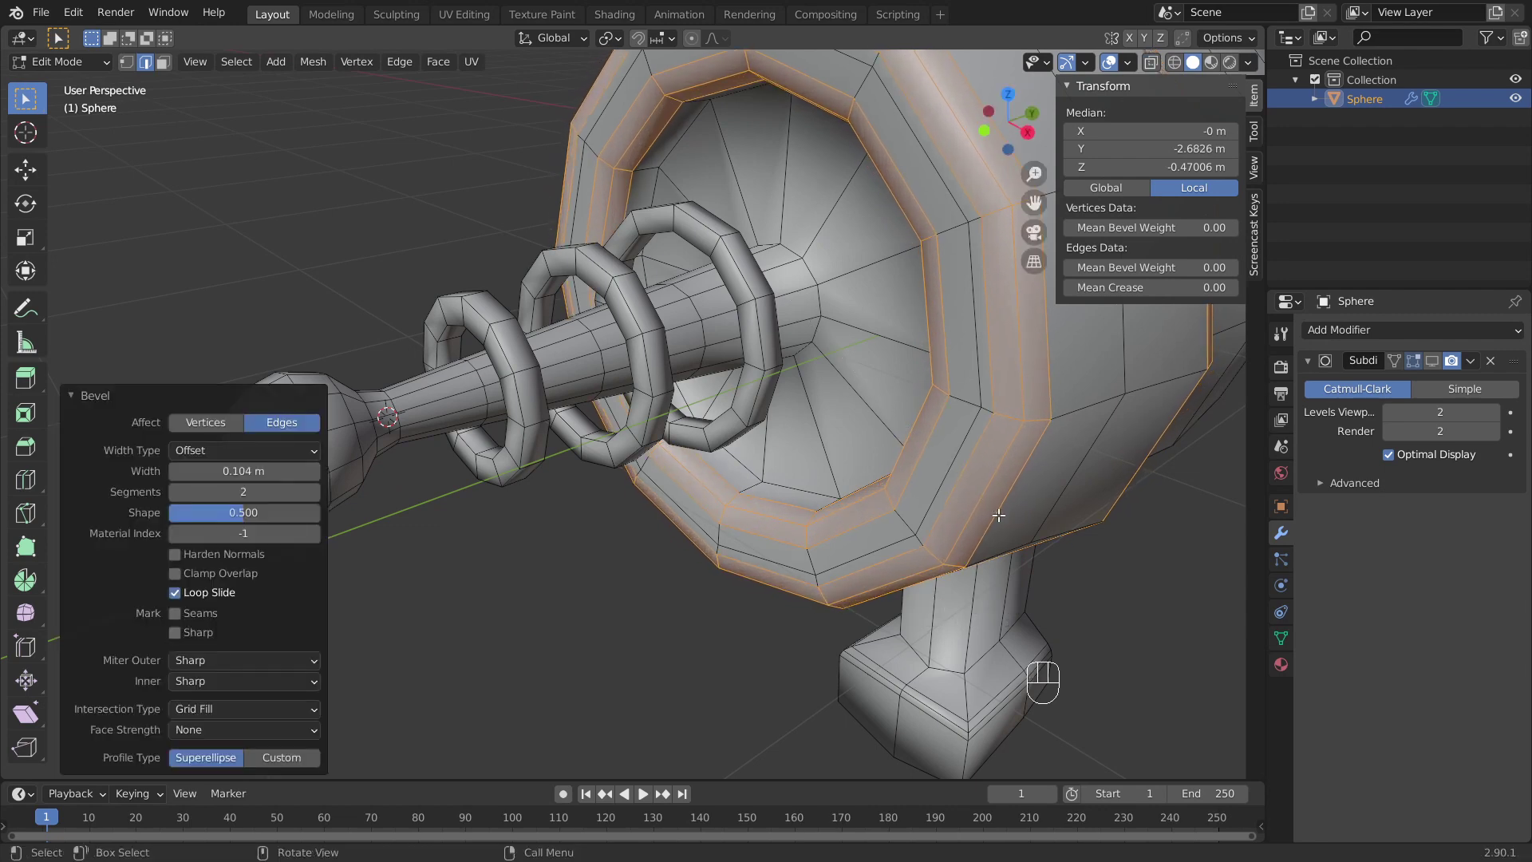
Step: Bevel the edge loop at the bottom of the collar's front recess with 2 segments and a width of about 0.0175 m
middle_drag(987, 484, 886, 306)
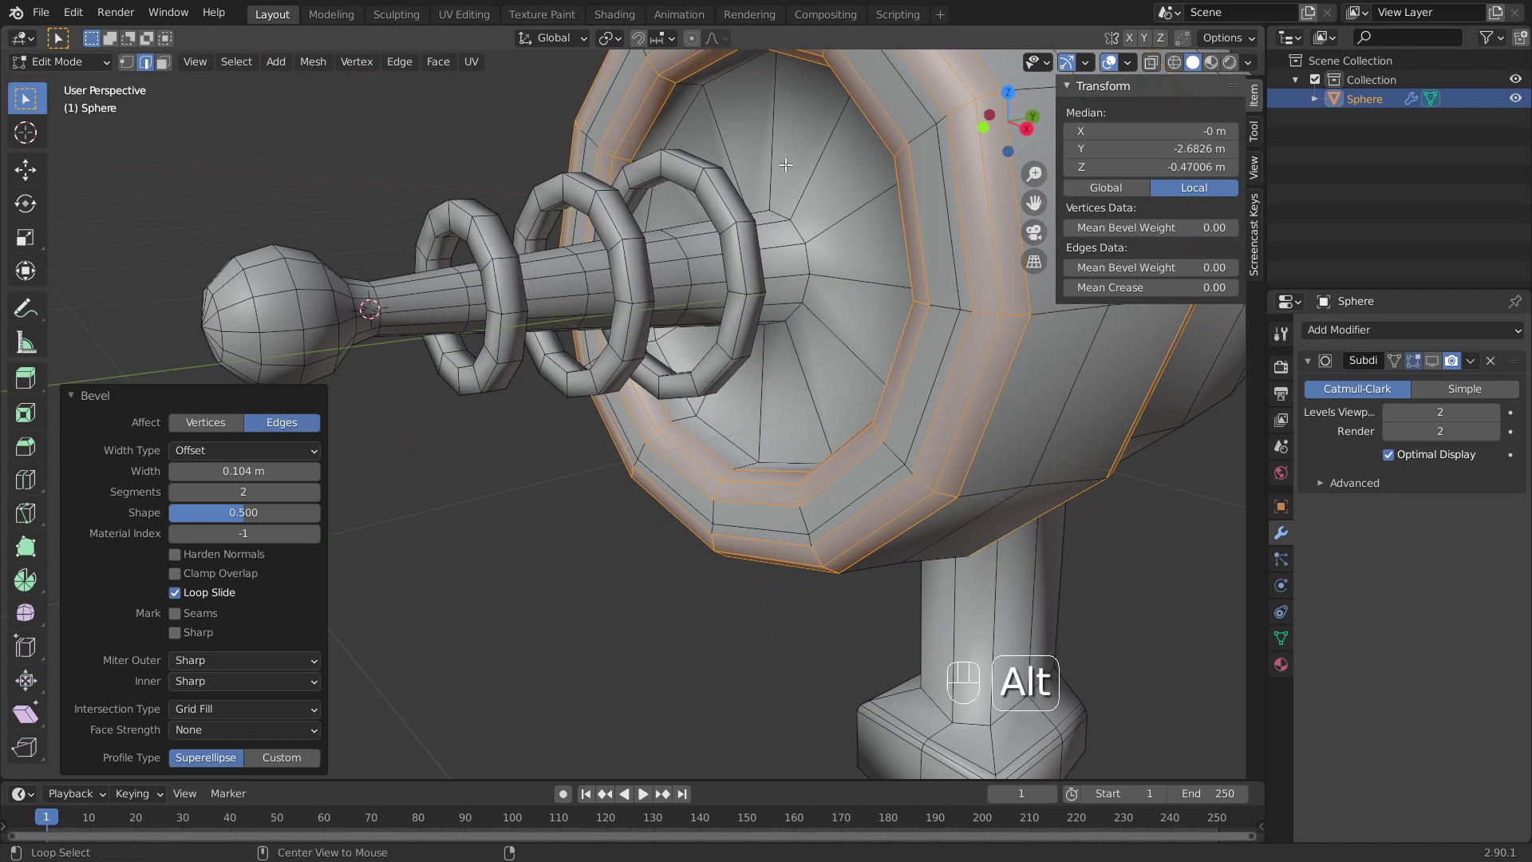
alt+click(691, 126)
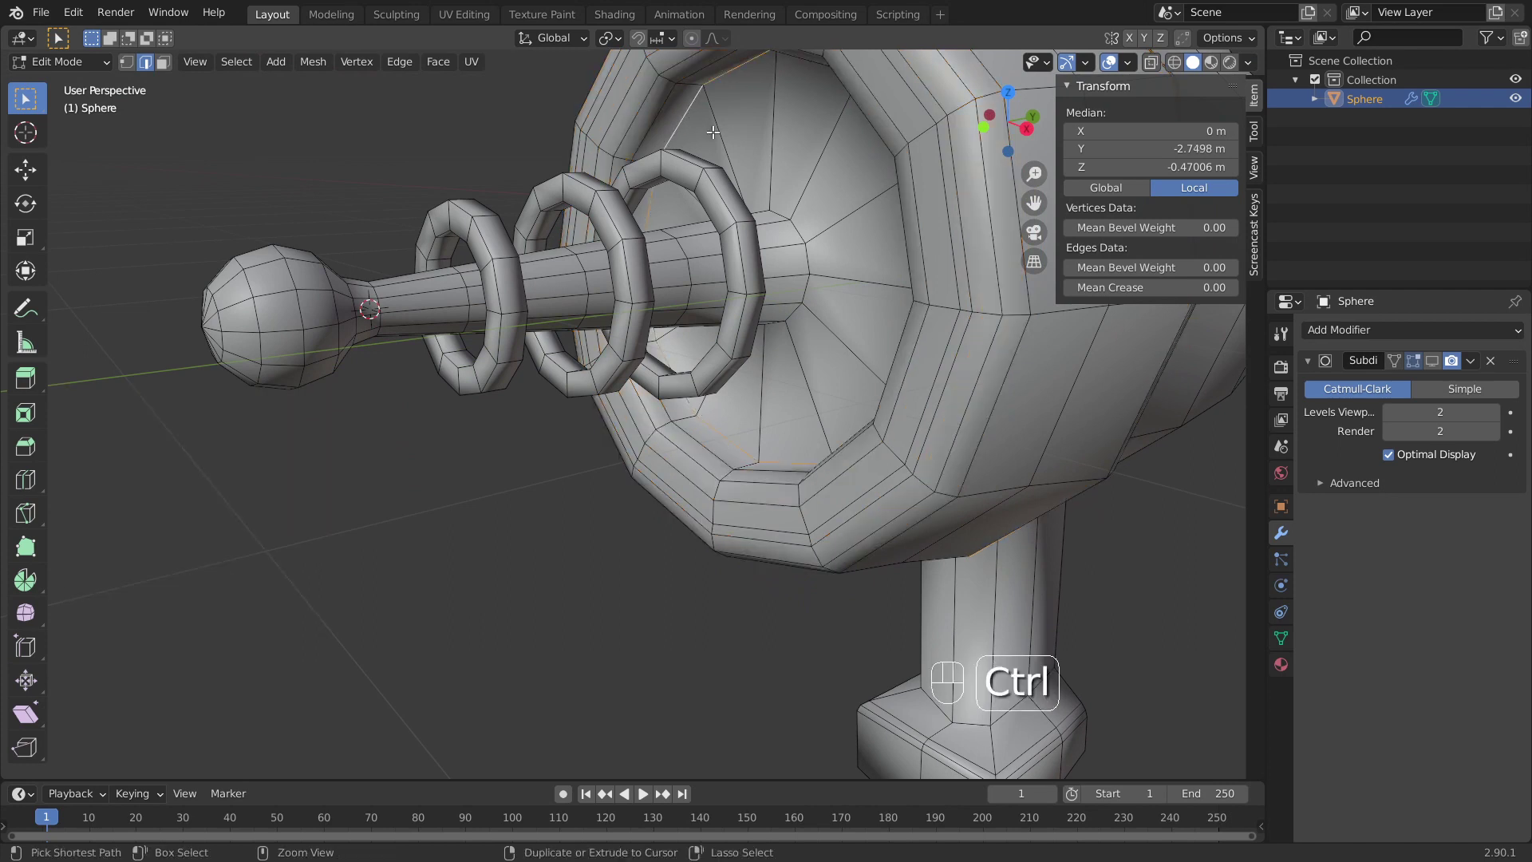
key(ctrl+b)
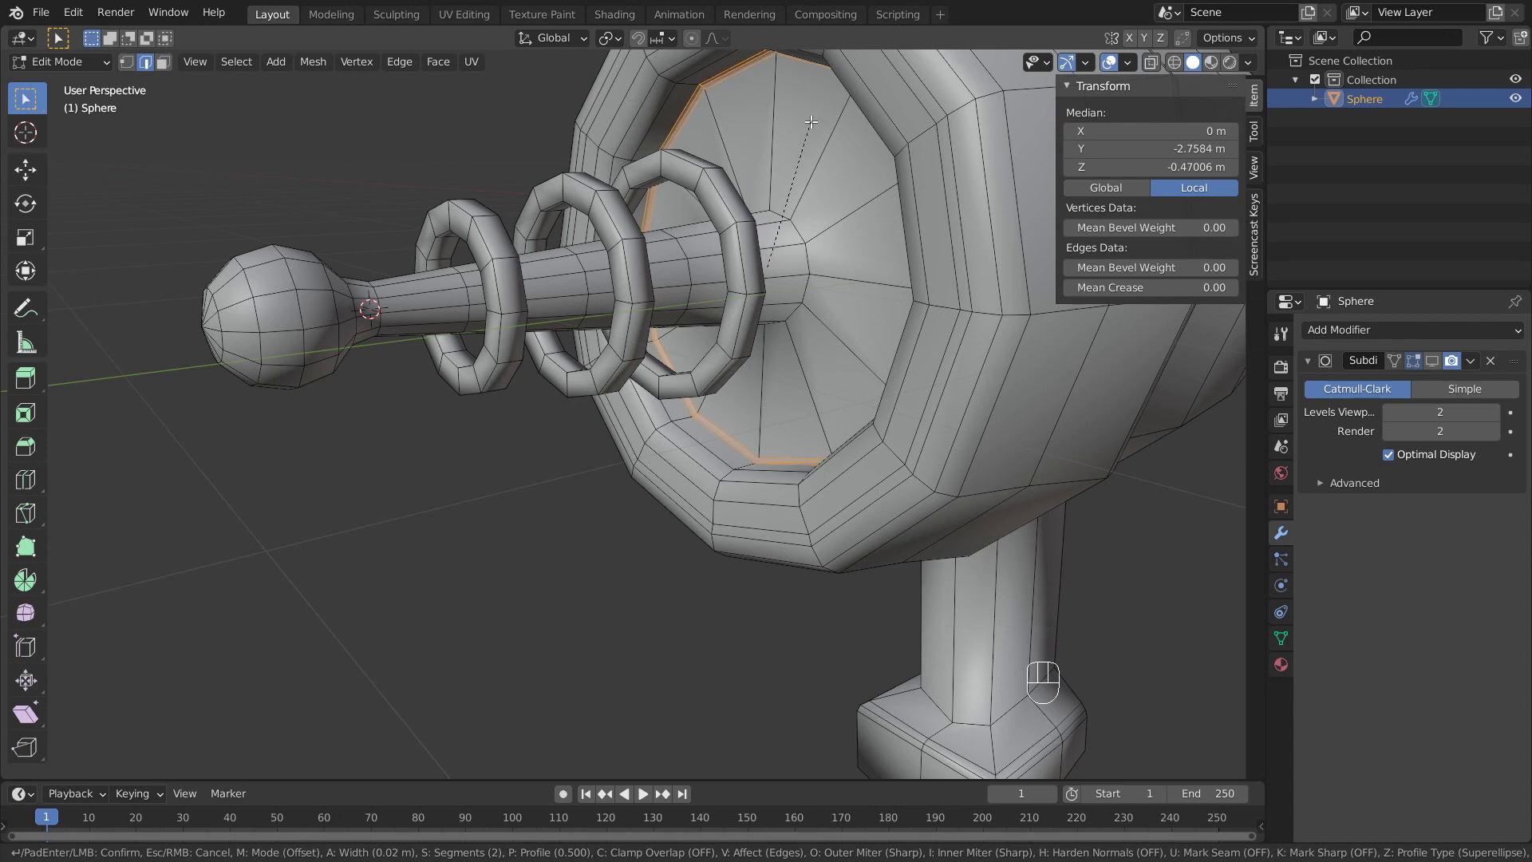
click(785, 169)
Step: Bevel the edge loop joining the ball tip to the barrel with 2 segments, about 0.004 m wide, and scale it to about 0.740
middle_drag(737, 220, 571, 265)
shift+middle_drag(287, 281, 523, 313)
scroll(523, 314, up, 3)
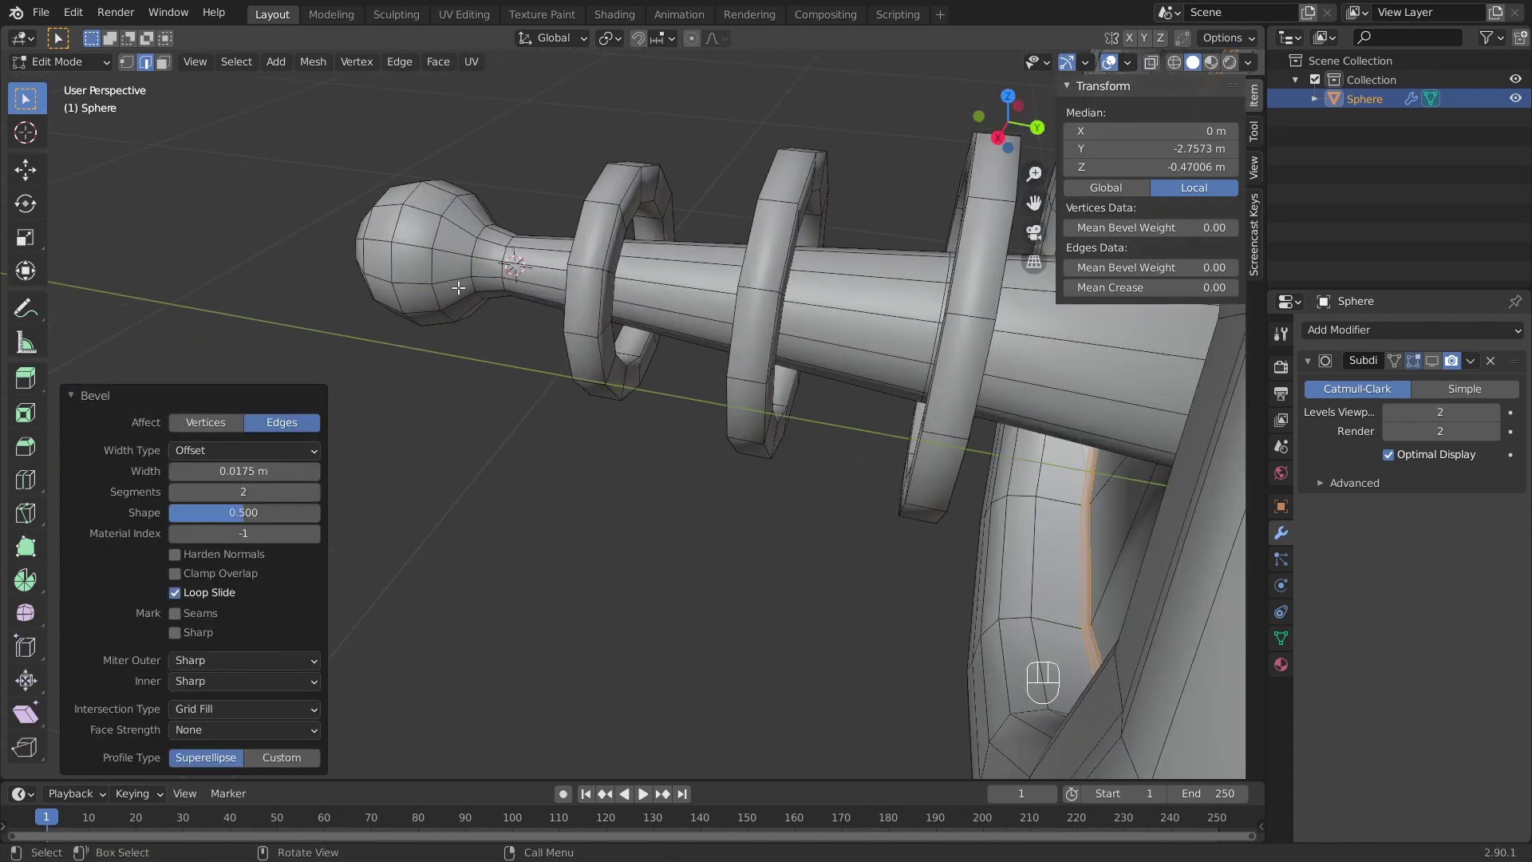
alt+click(469, 281)
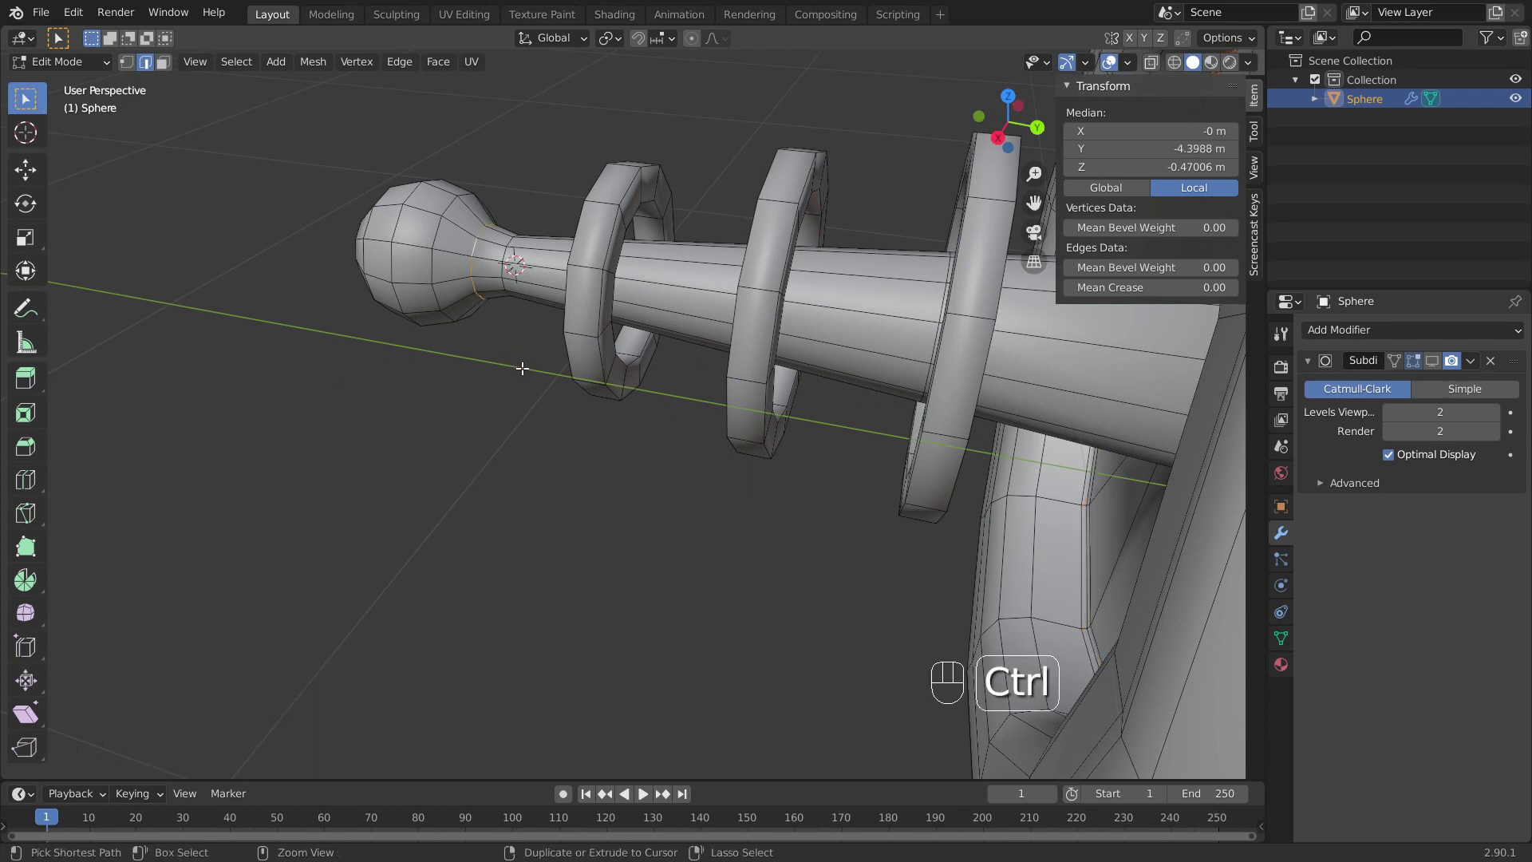
key(ctrl+b)
click(531, 386)
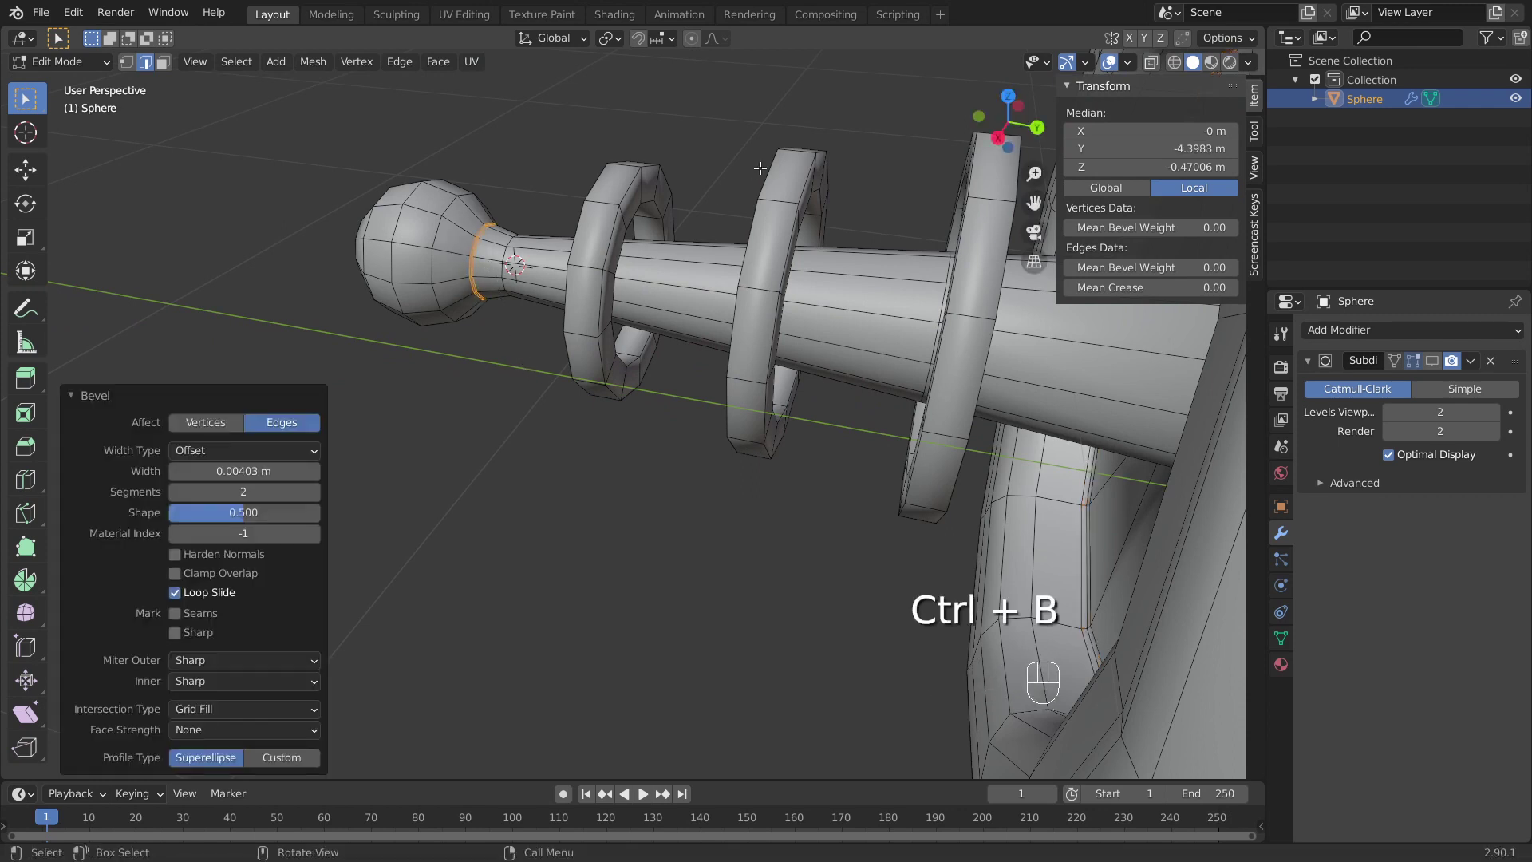
key(s)
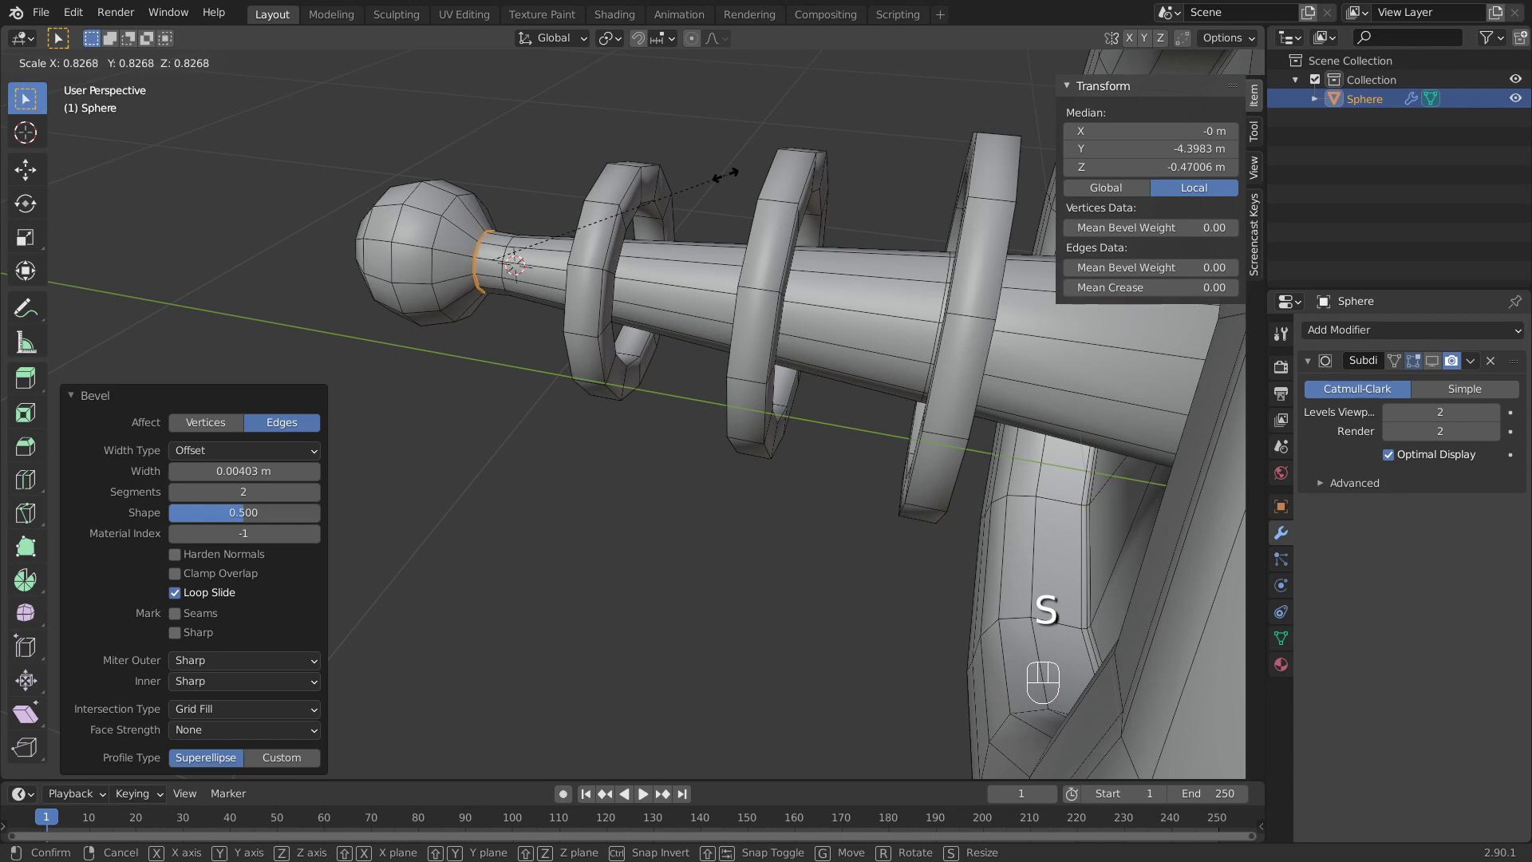
click(701, 180)
Step: Examine the whole ray gun in Object Mode with subdivision displayed, and hide the modifier in the viewport again
scroll(706, 211, down, 5)
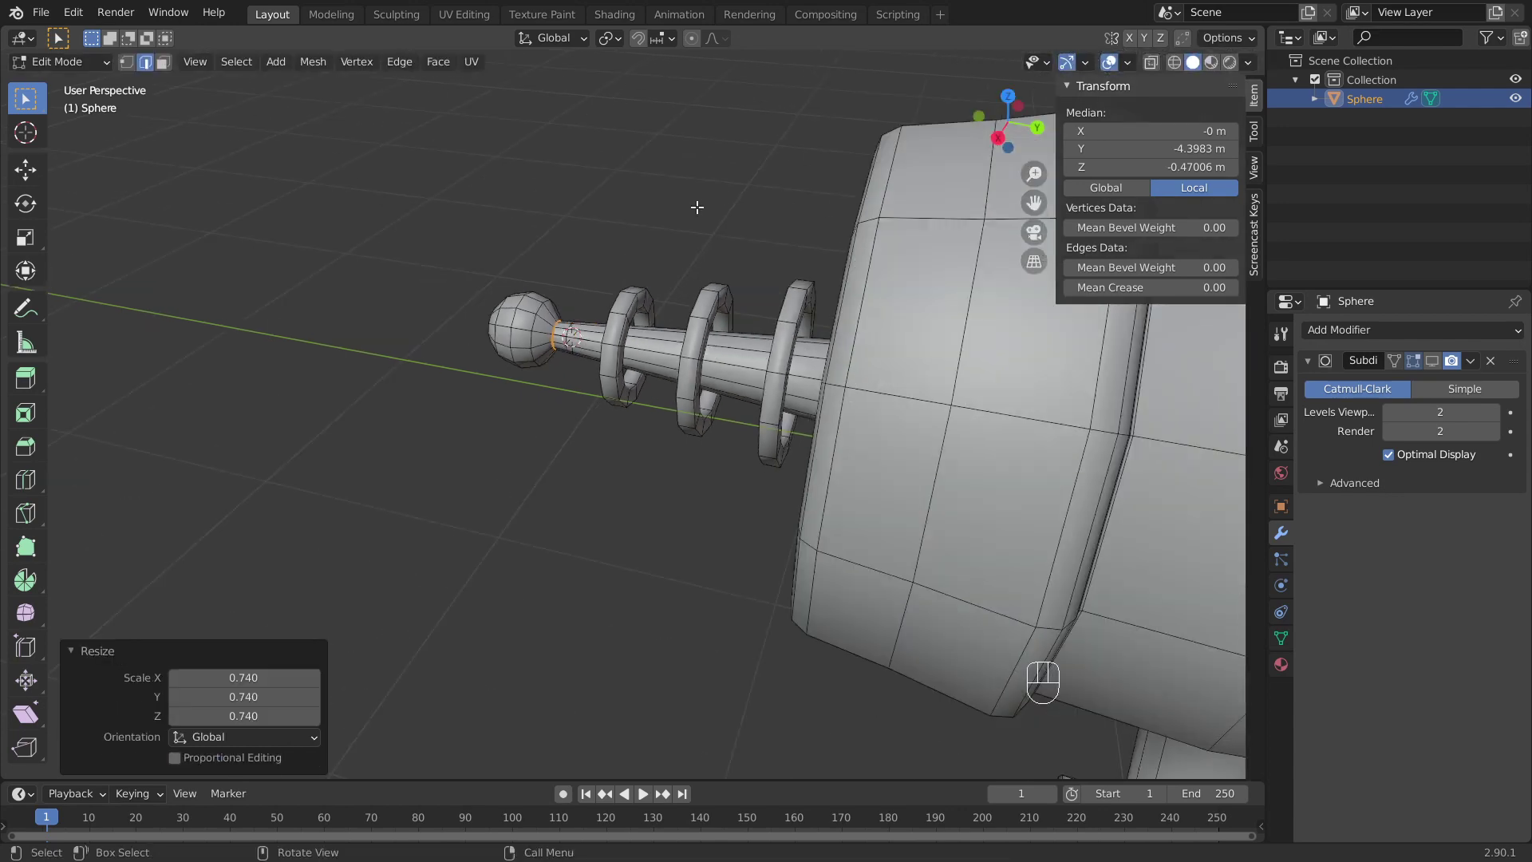
shift+middle_drag(713, 227, 506, 126)
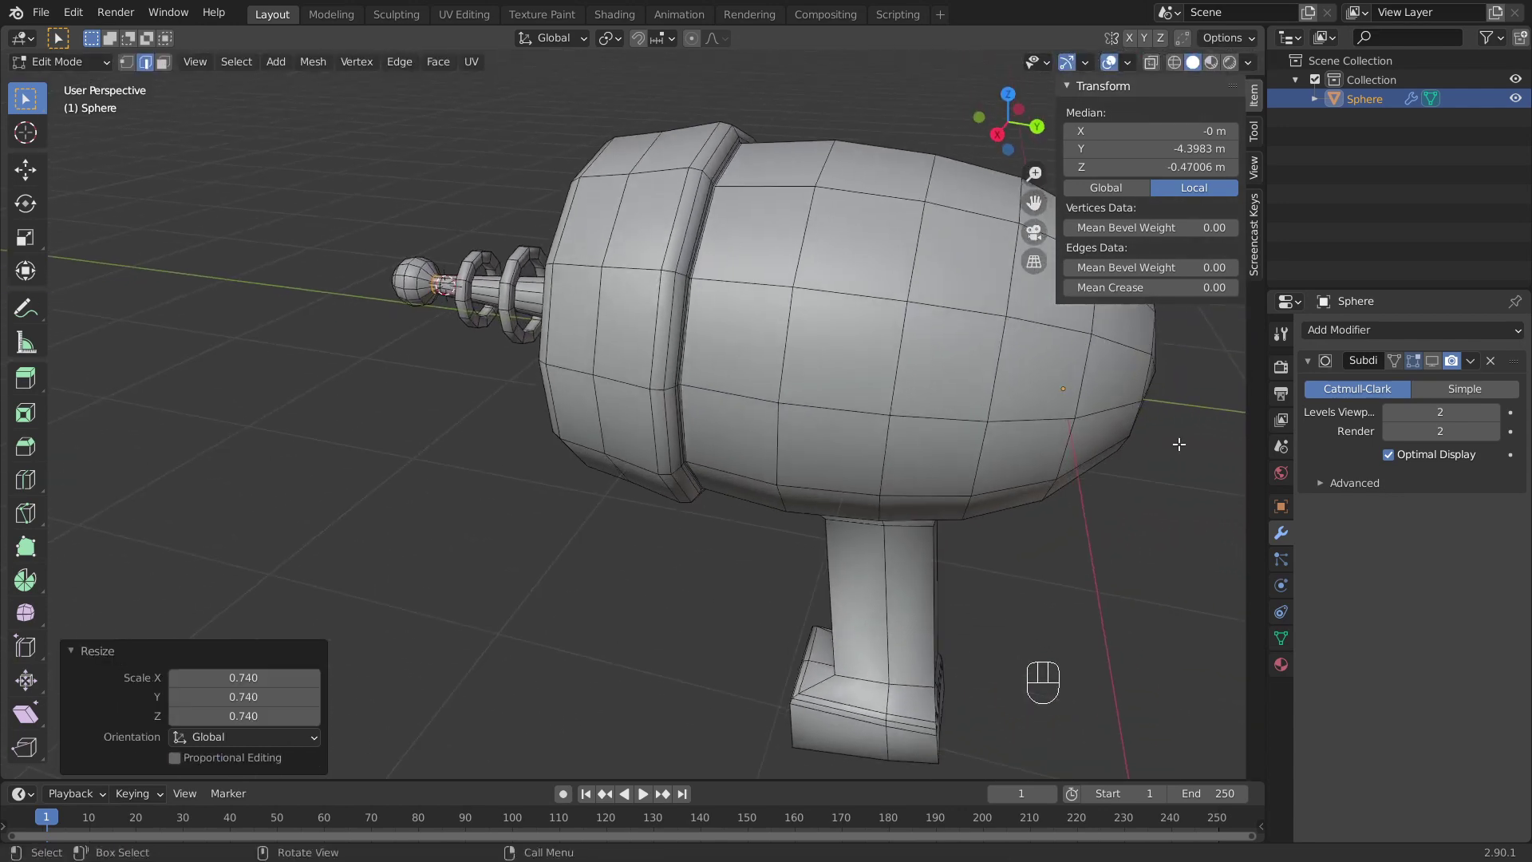
middle_drag(1196, 399, 1108, 419)
key(Tab)
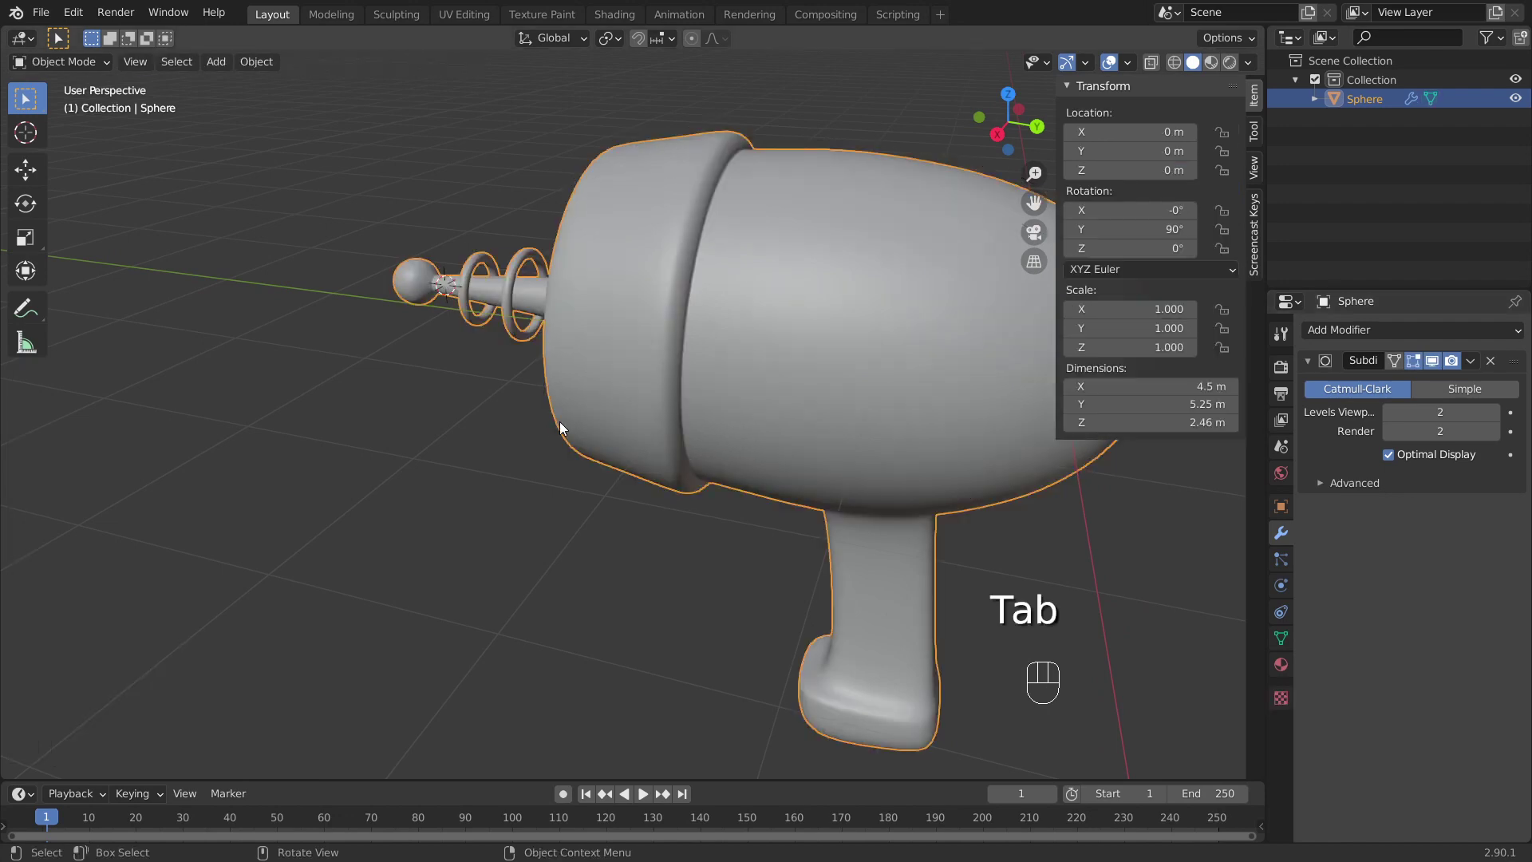
middle_drag(606, 419, 663, 385)
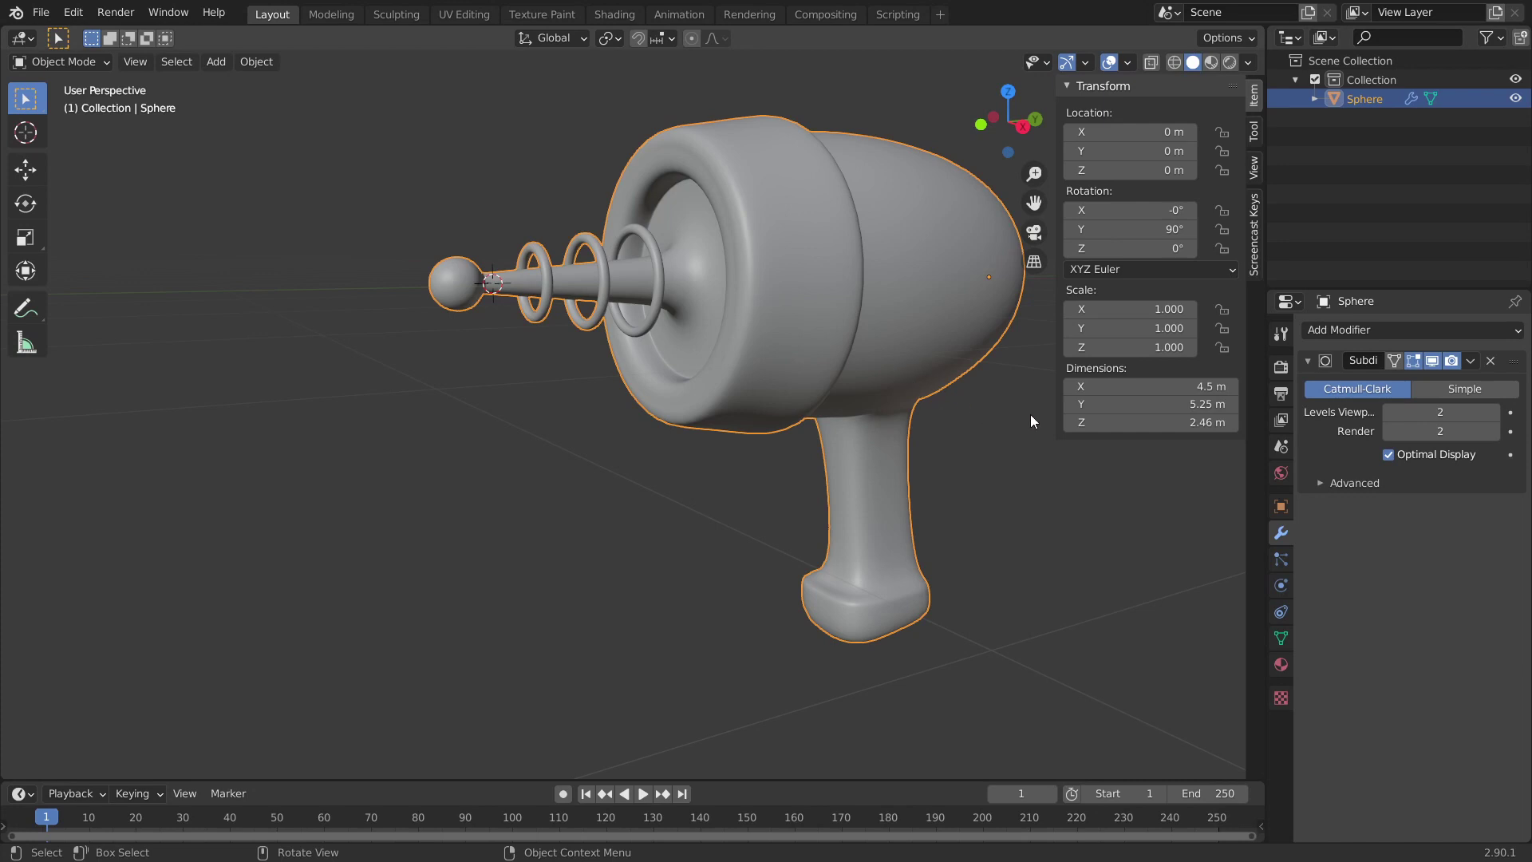
click(1432, 359)
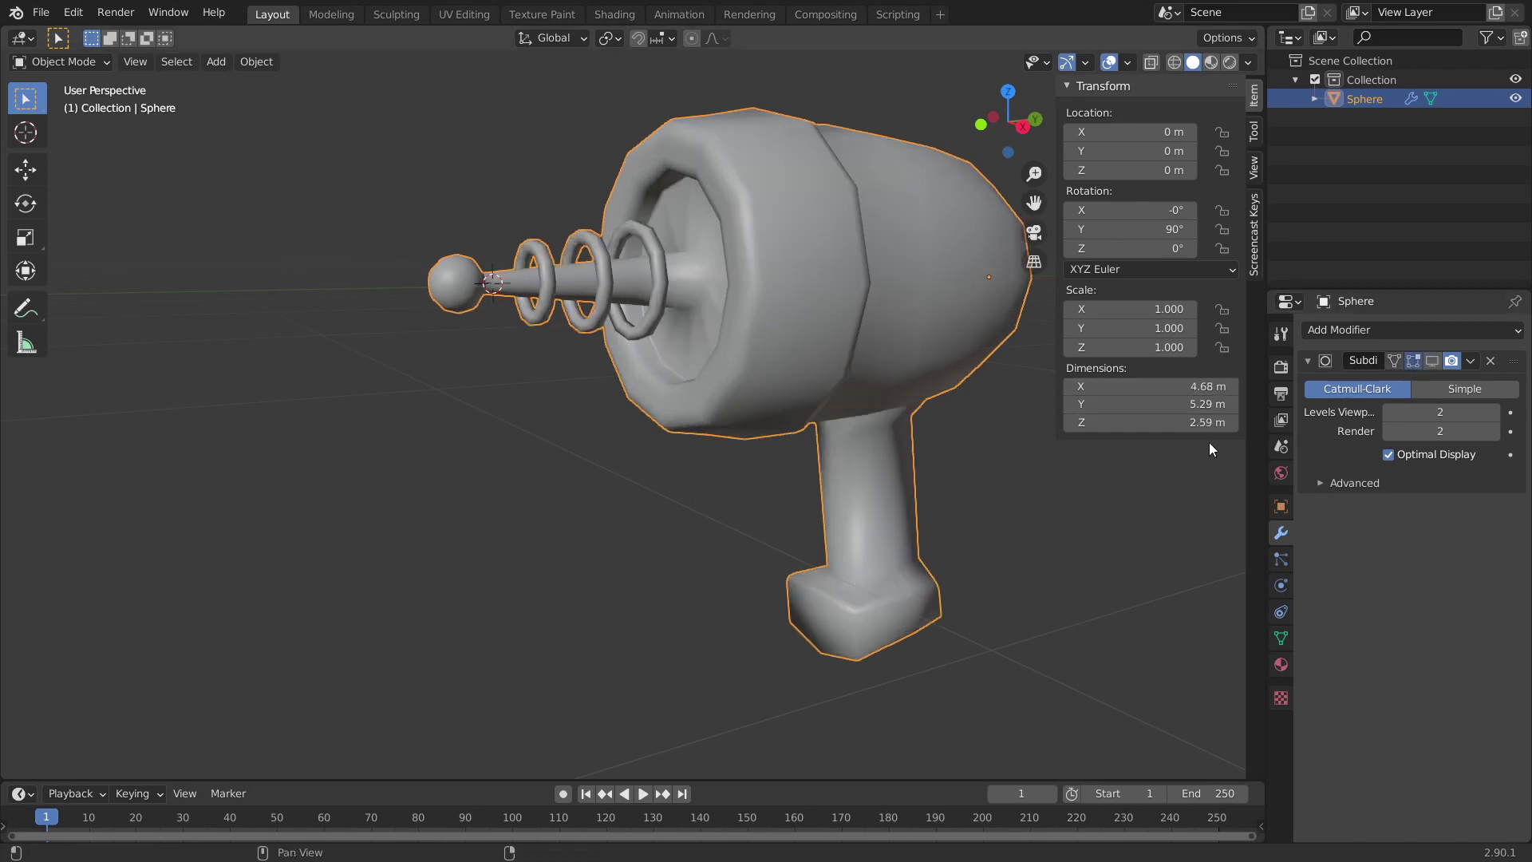
Step: In Edit Mode, select the edge loop around the handle's neck just below the body and flatten it by scaling to 0 along Z
middle_drag(945, 438, 796, 408)
scroll(855, 427, up, 5)
key(Tab)
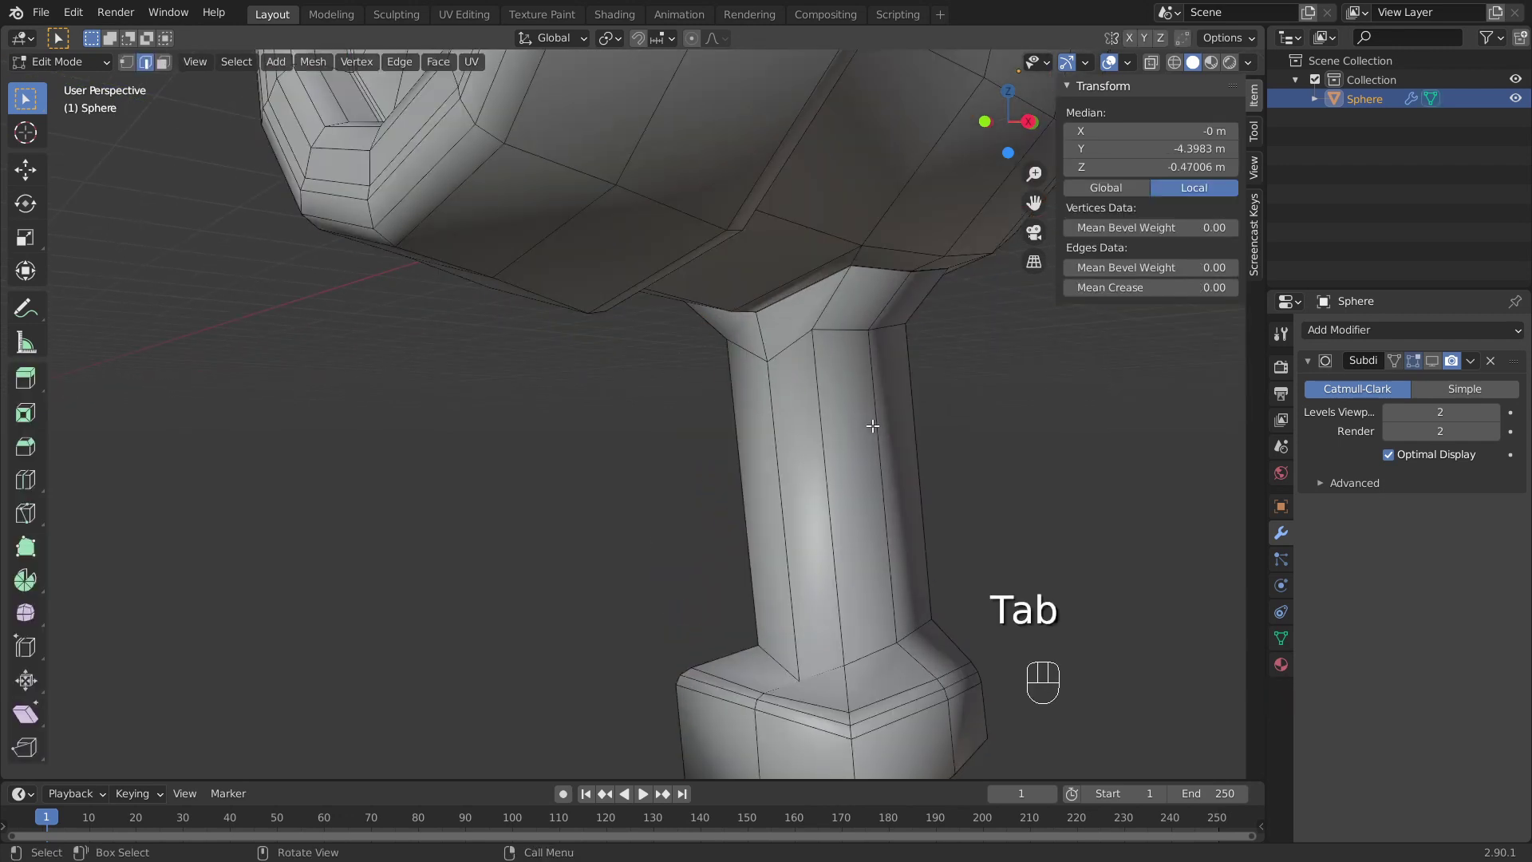
scroll(850, 406, up, 2)
shift+middle_drag(881, 367, 837, 355)
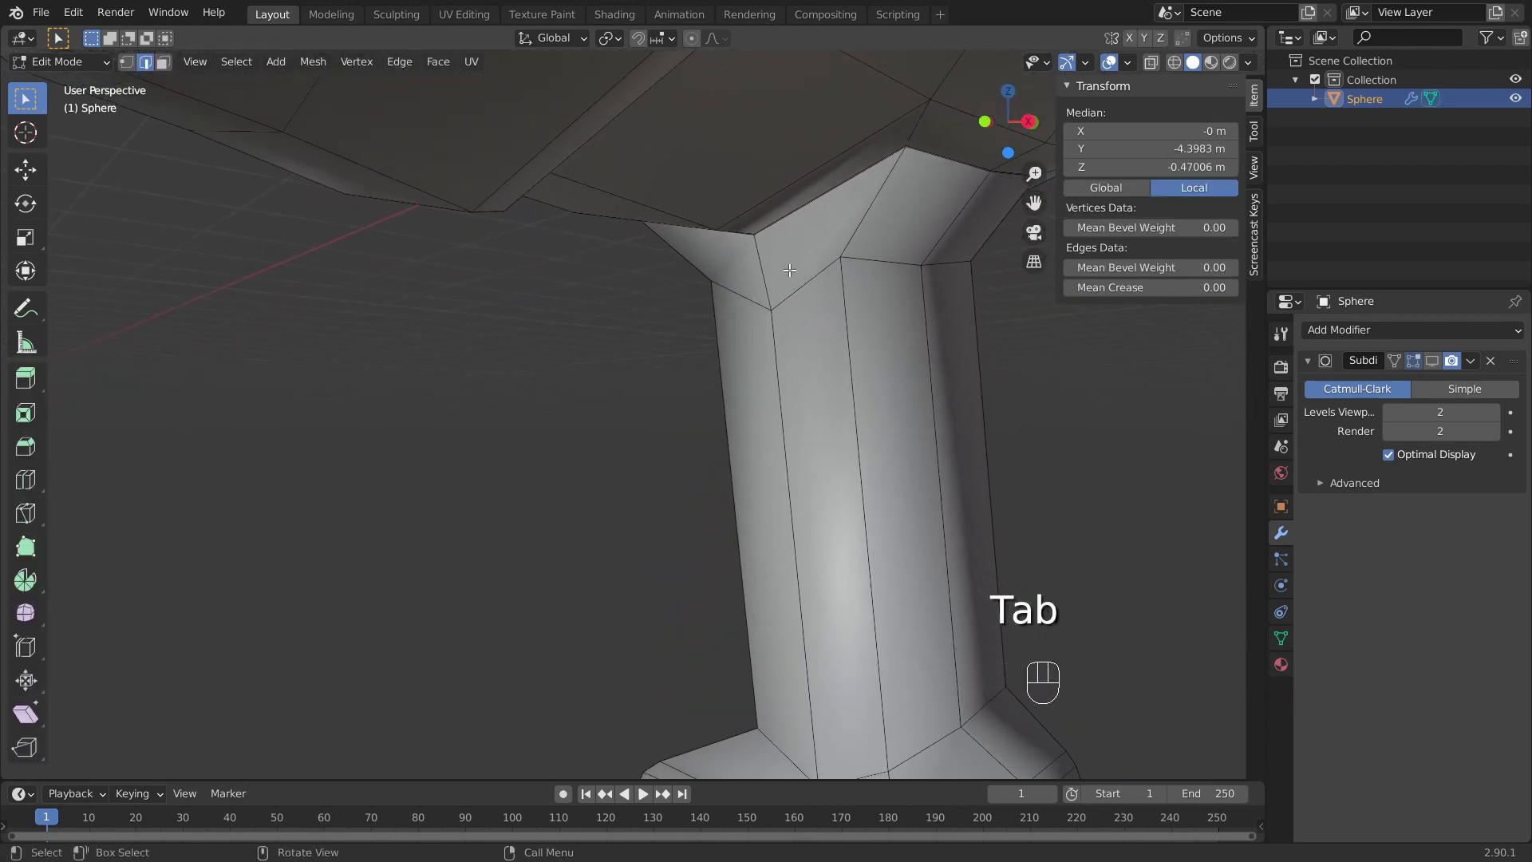
alt+click(804, 284)
key(s)
key(z)
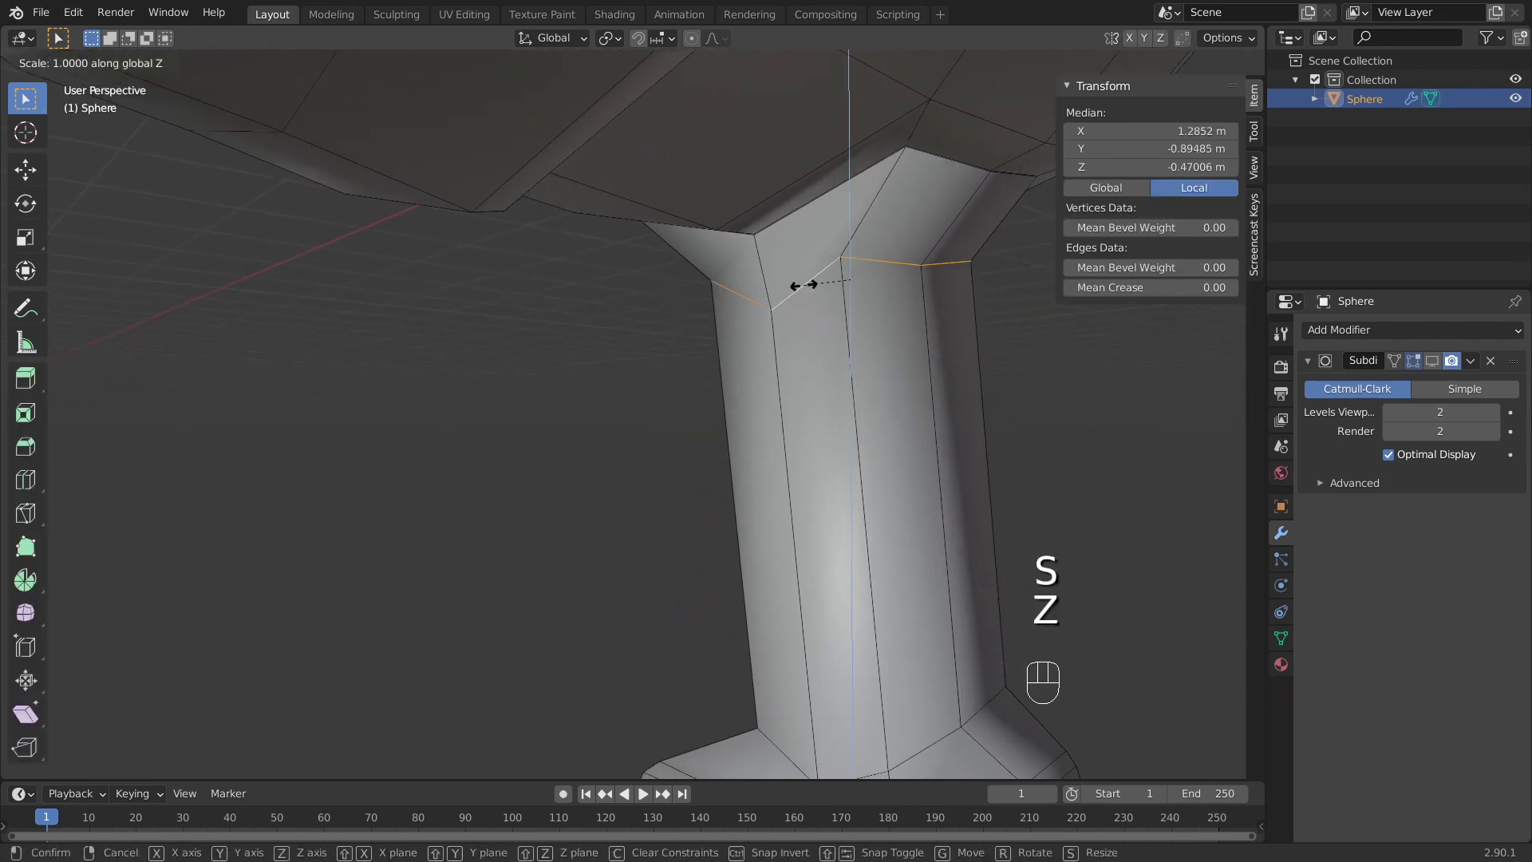
key(0)
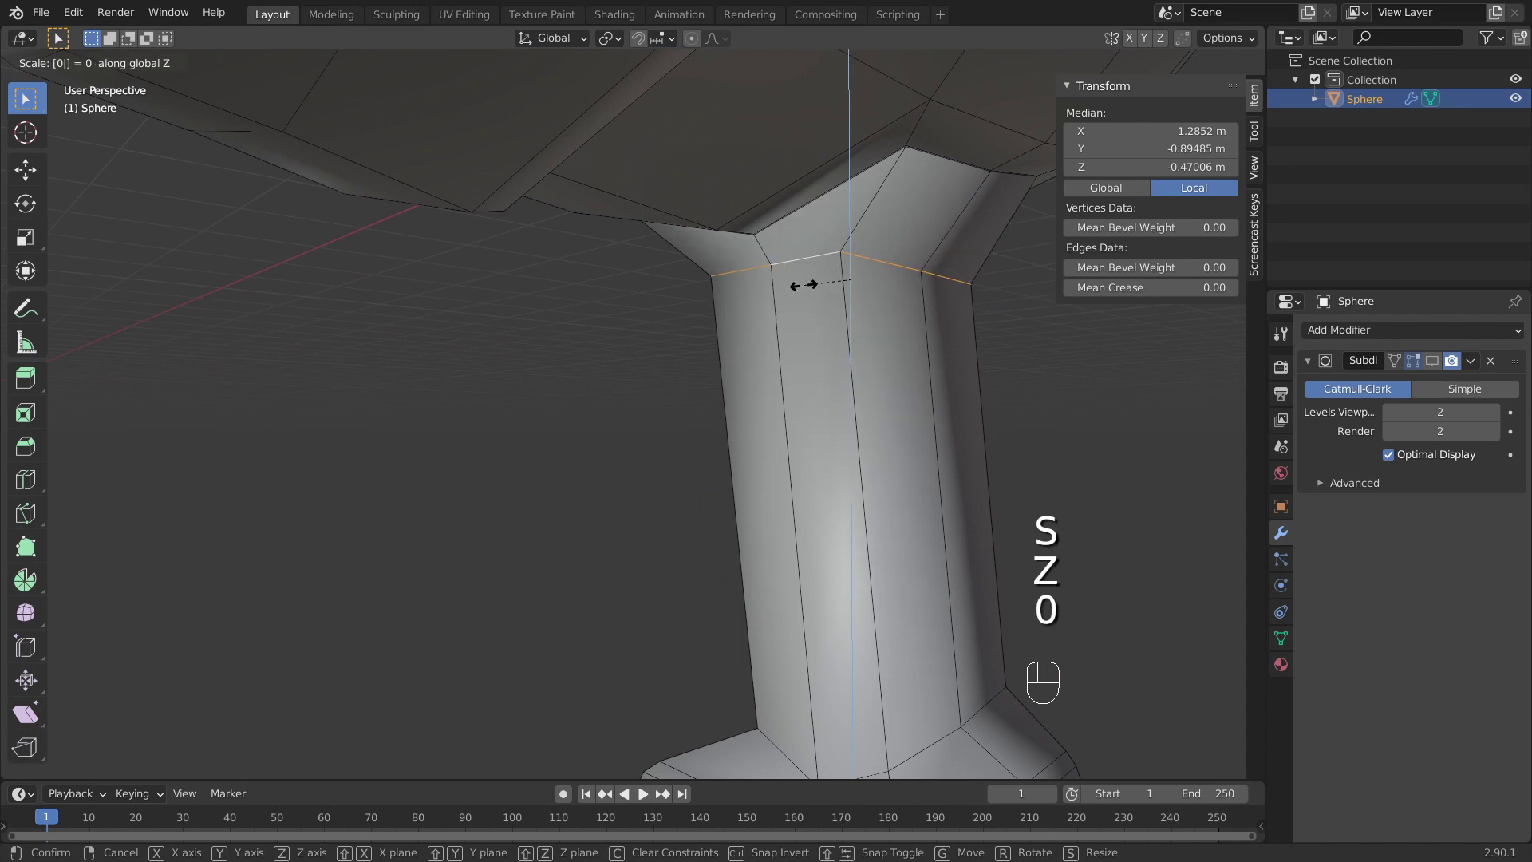
key(Return)
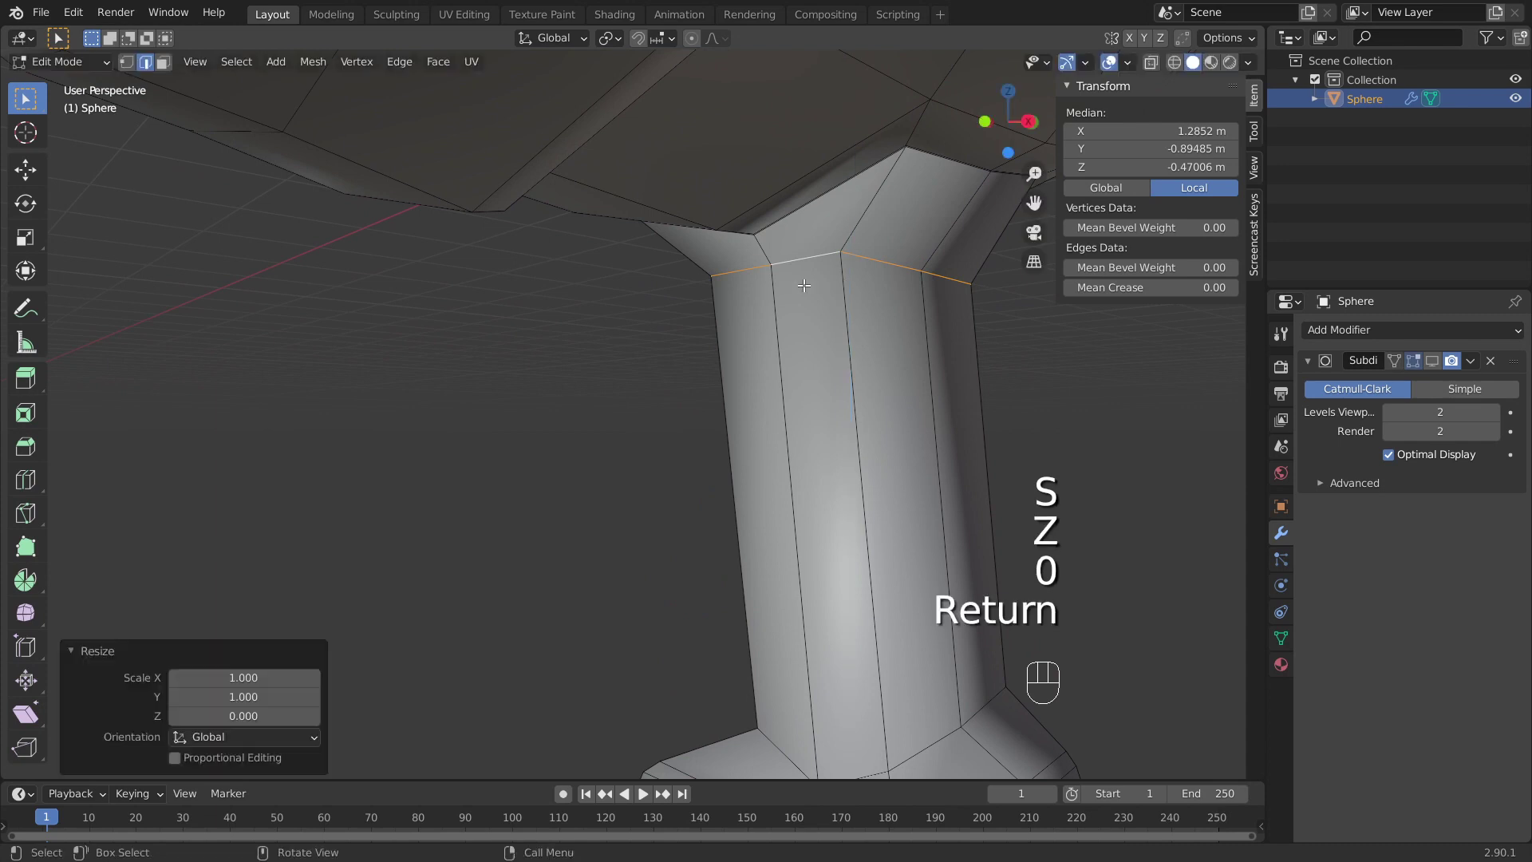
Step: Add a loop cut around the middle of the handle's shaft, slid by a factor of about 0.083, and flatten it to 0 along Z
key(ctrl+r)
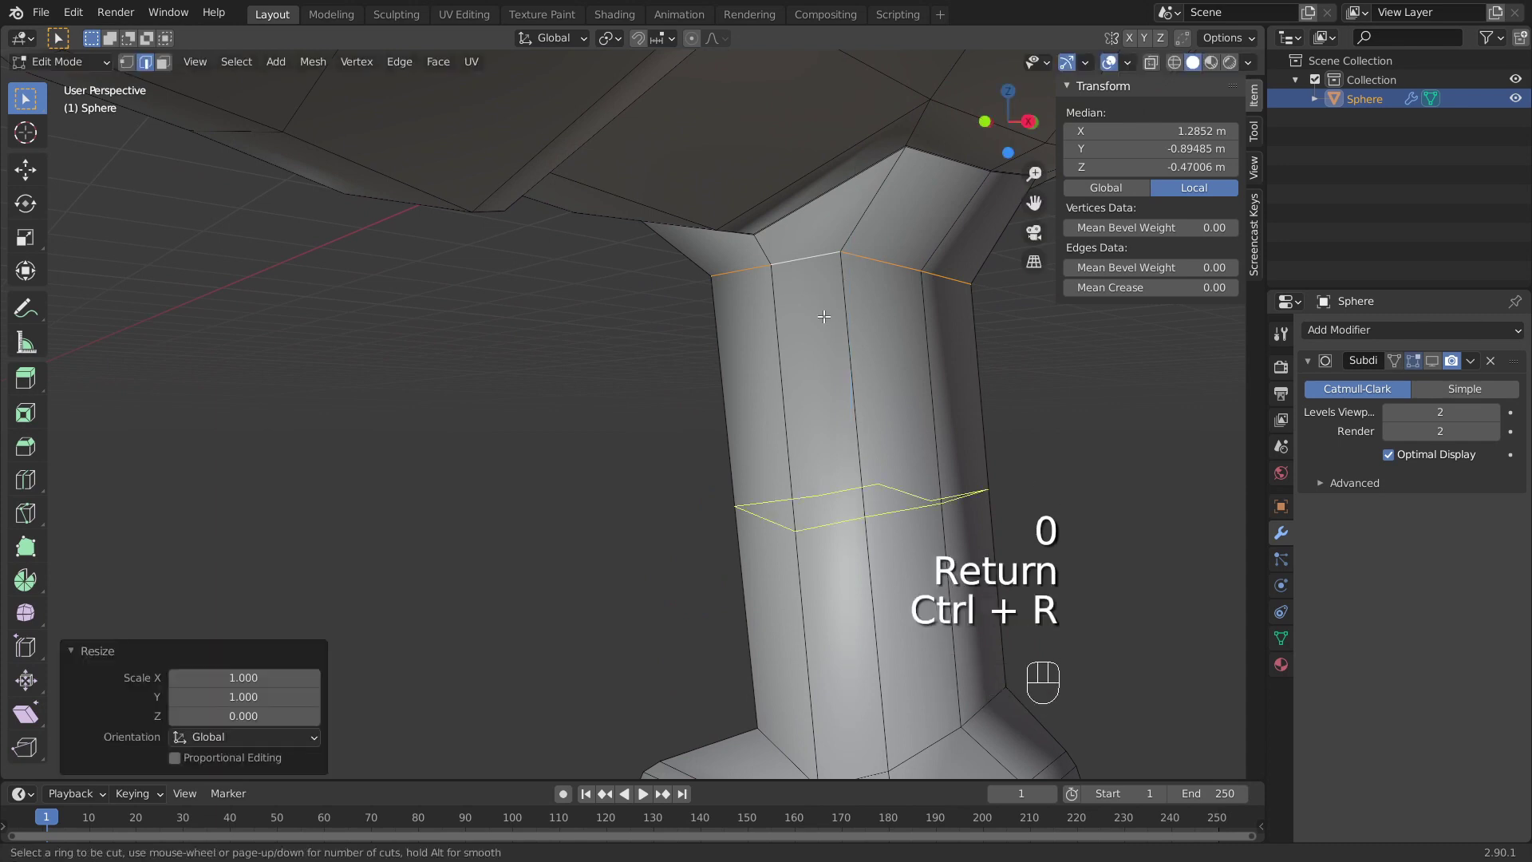
click(823, 317)
click(827, 297)
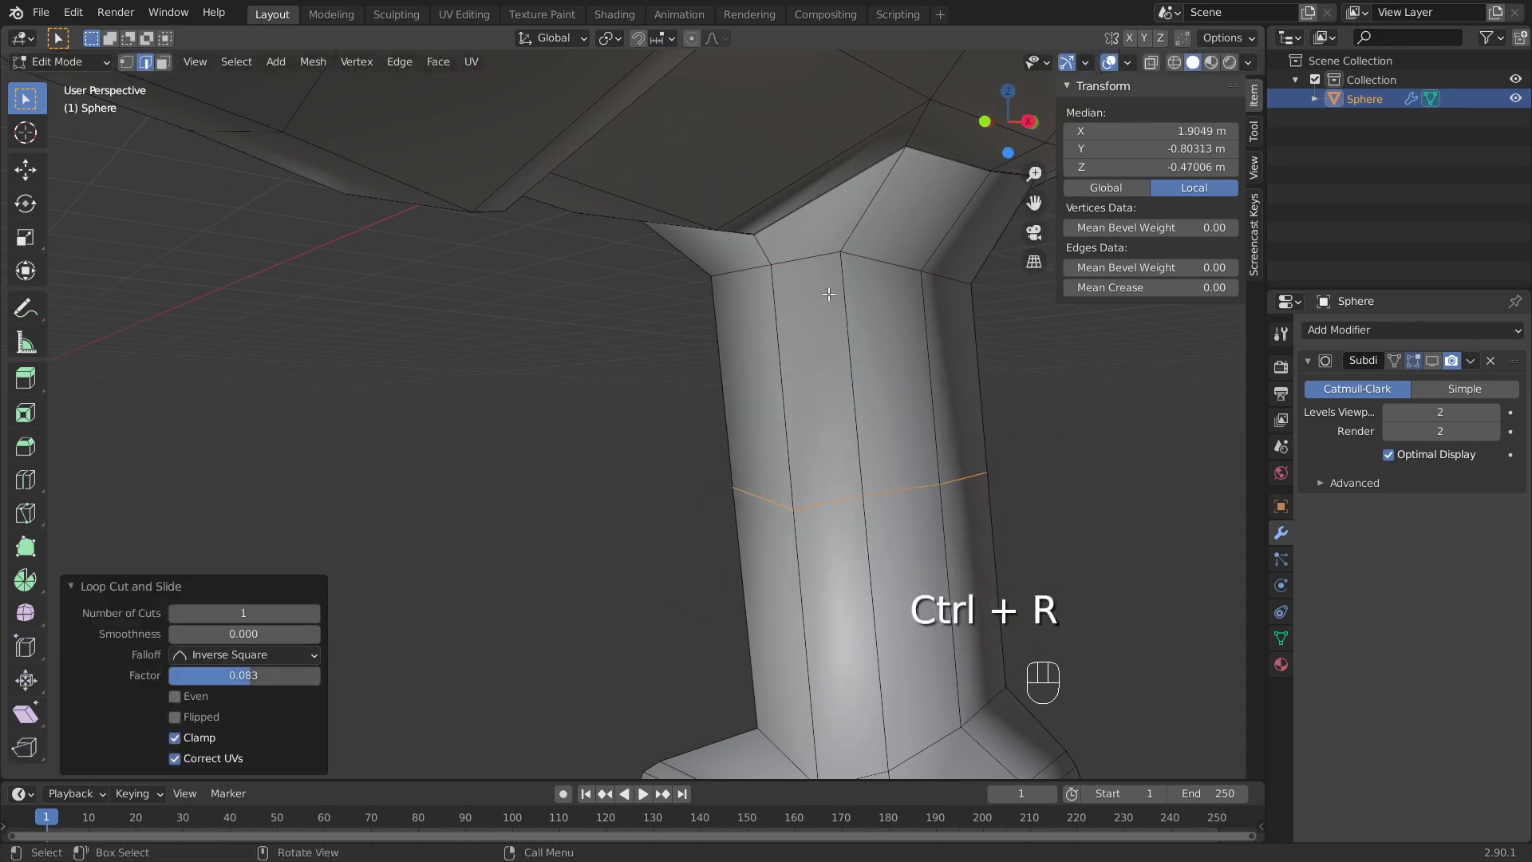
key(s)
key(z)
key(0)
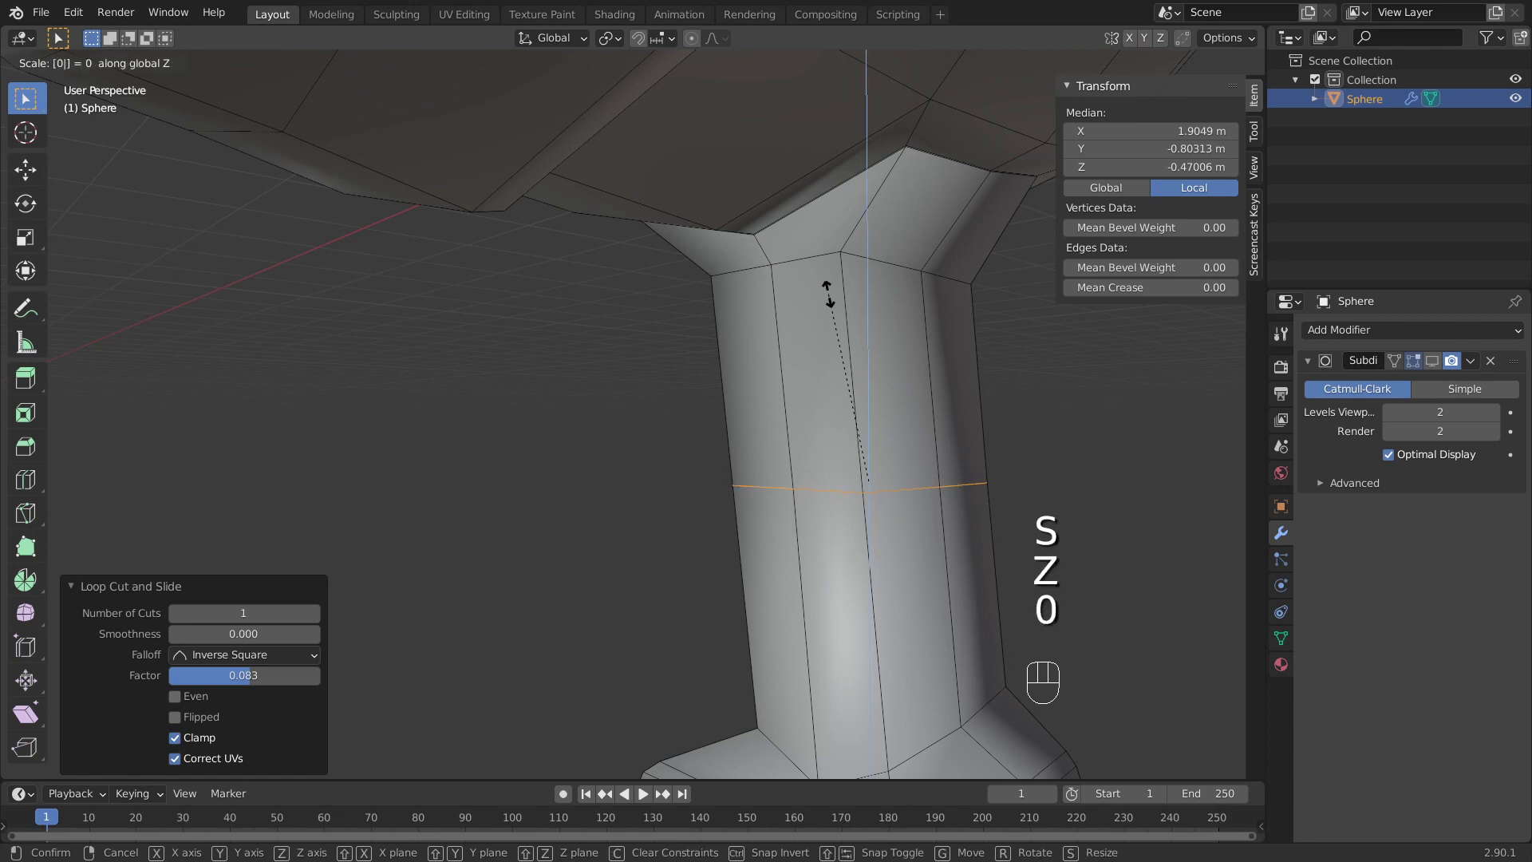
key(Return)
Step: Inset the two front faces of the upper handle by about 0.064 m and extrude them about 0.113 m inward as a recess
key(3)
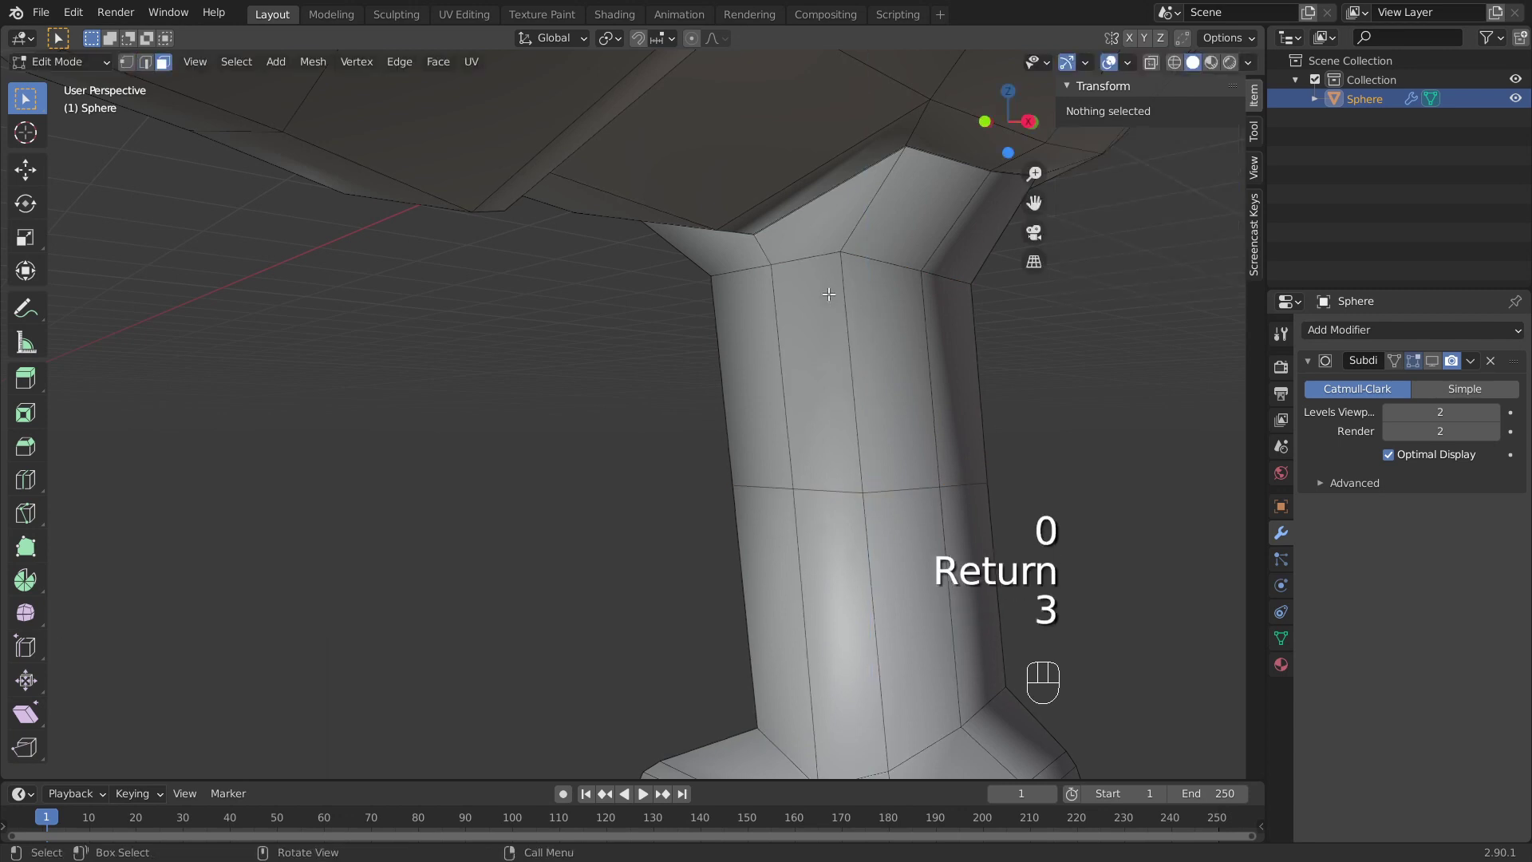
click(822, 307)
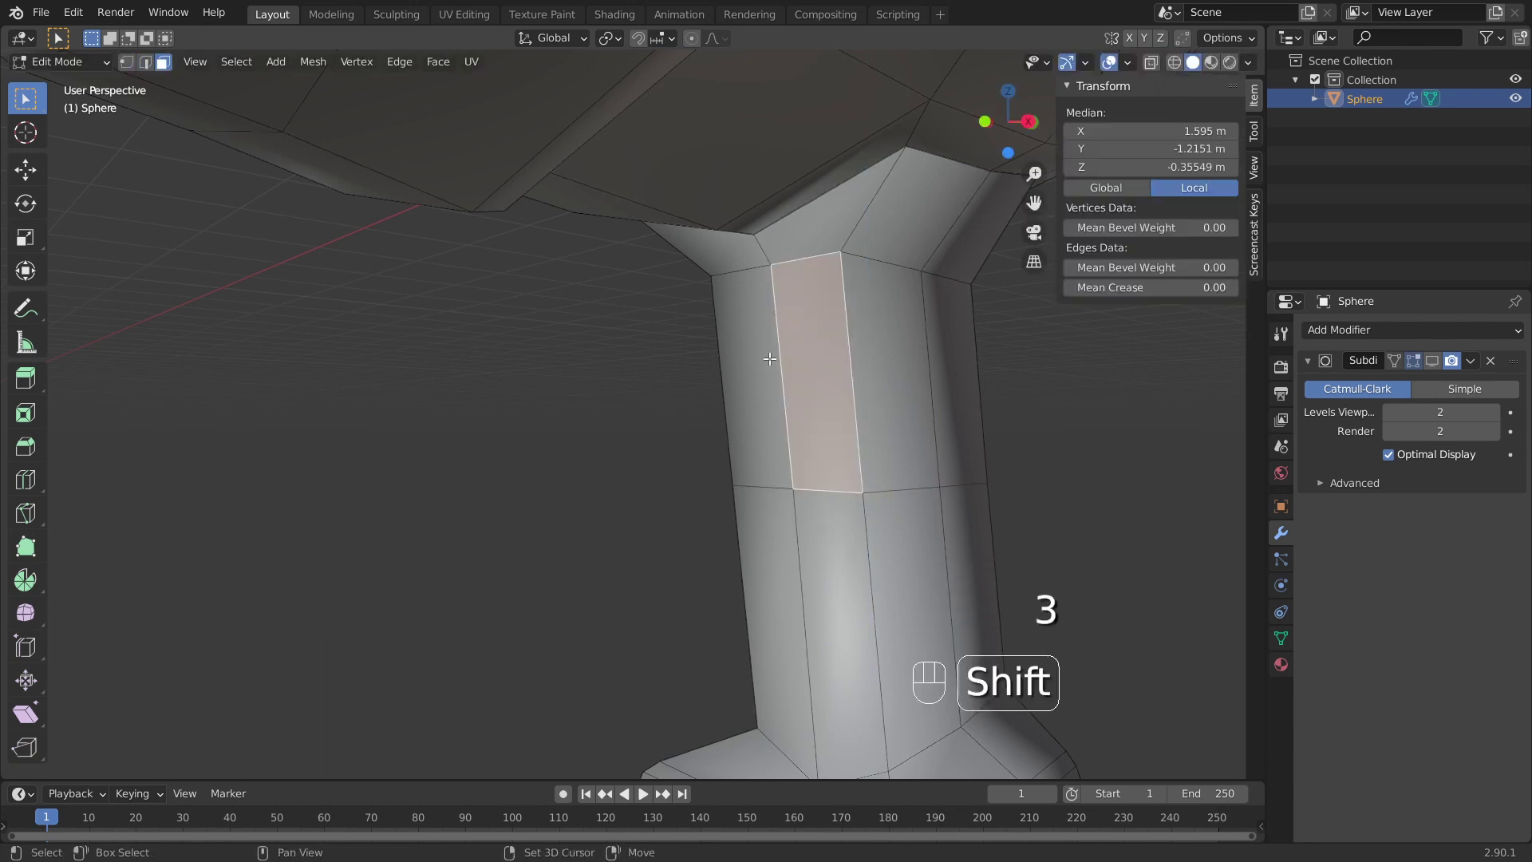
shift+click(750, 375)
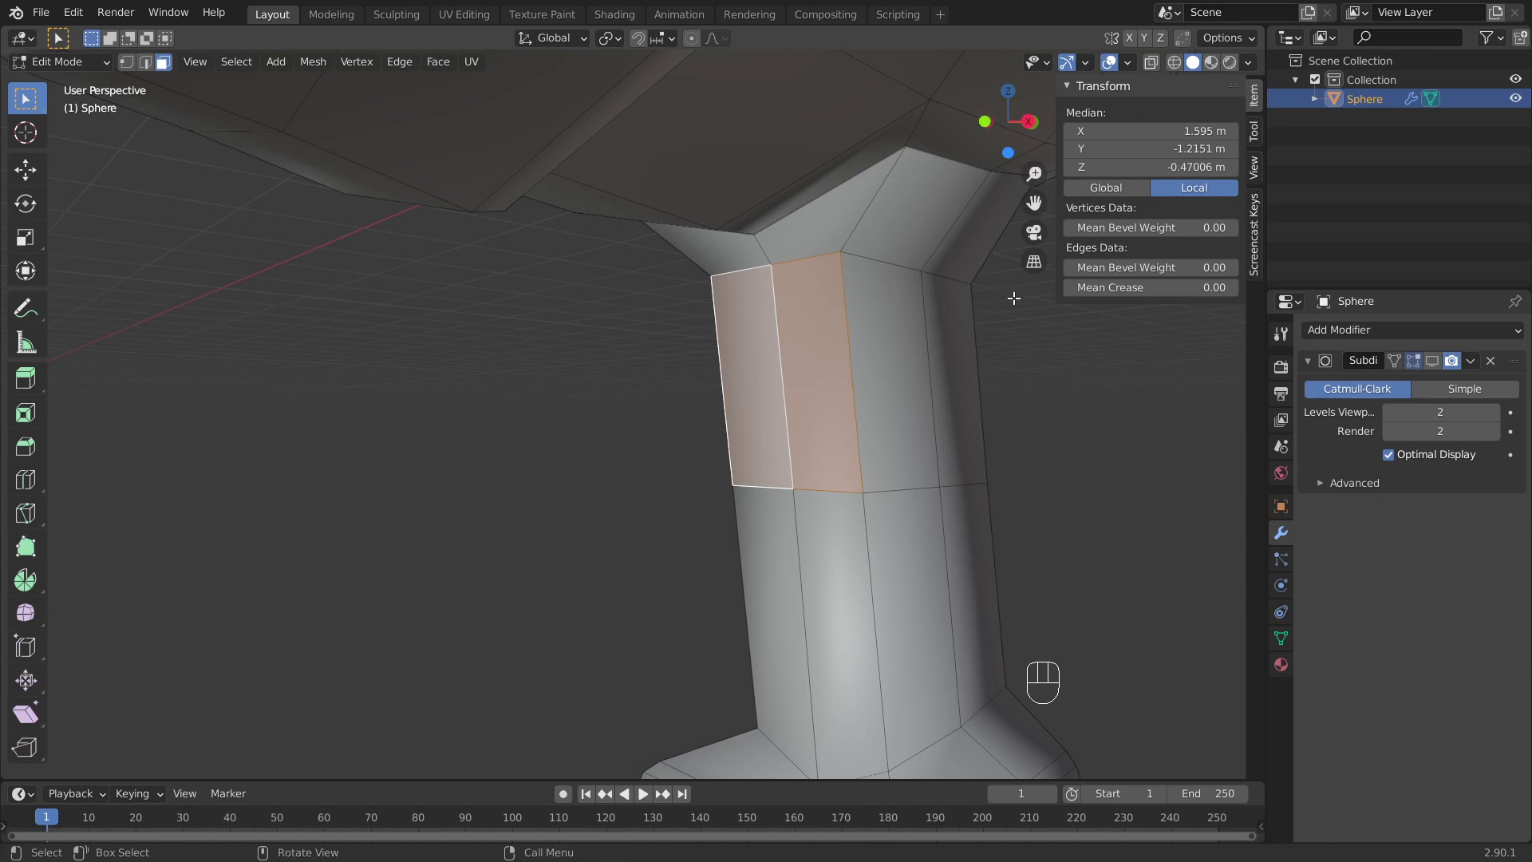
key(i)
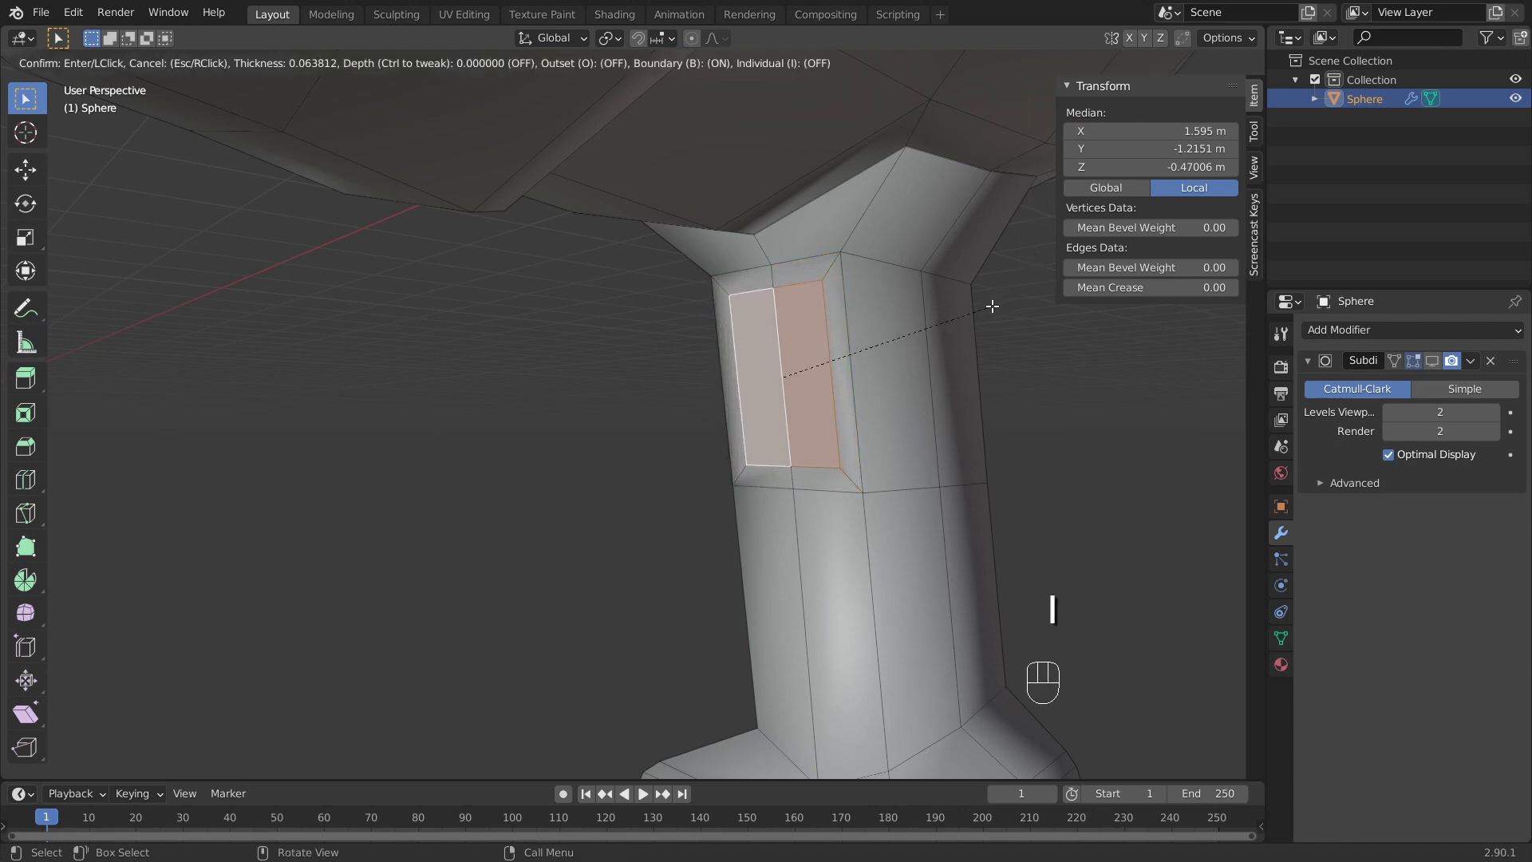
click(991, 305)
key(e)
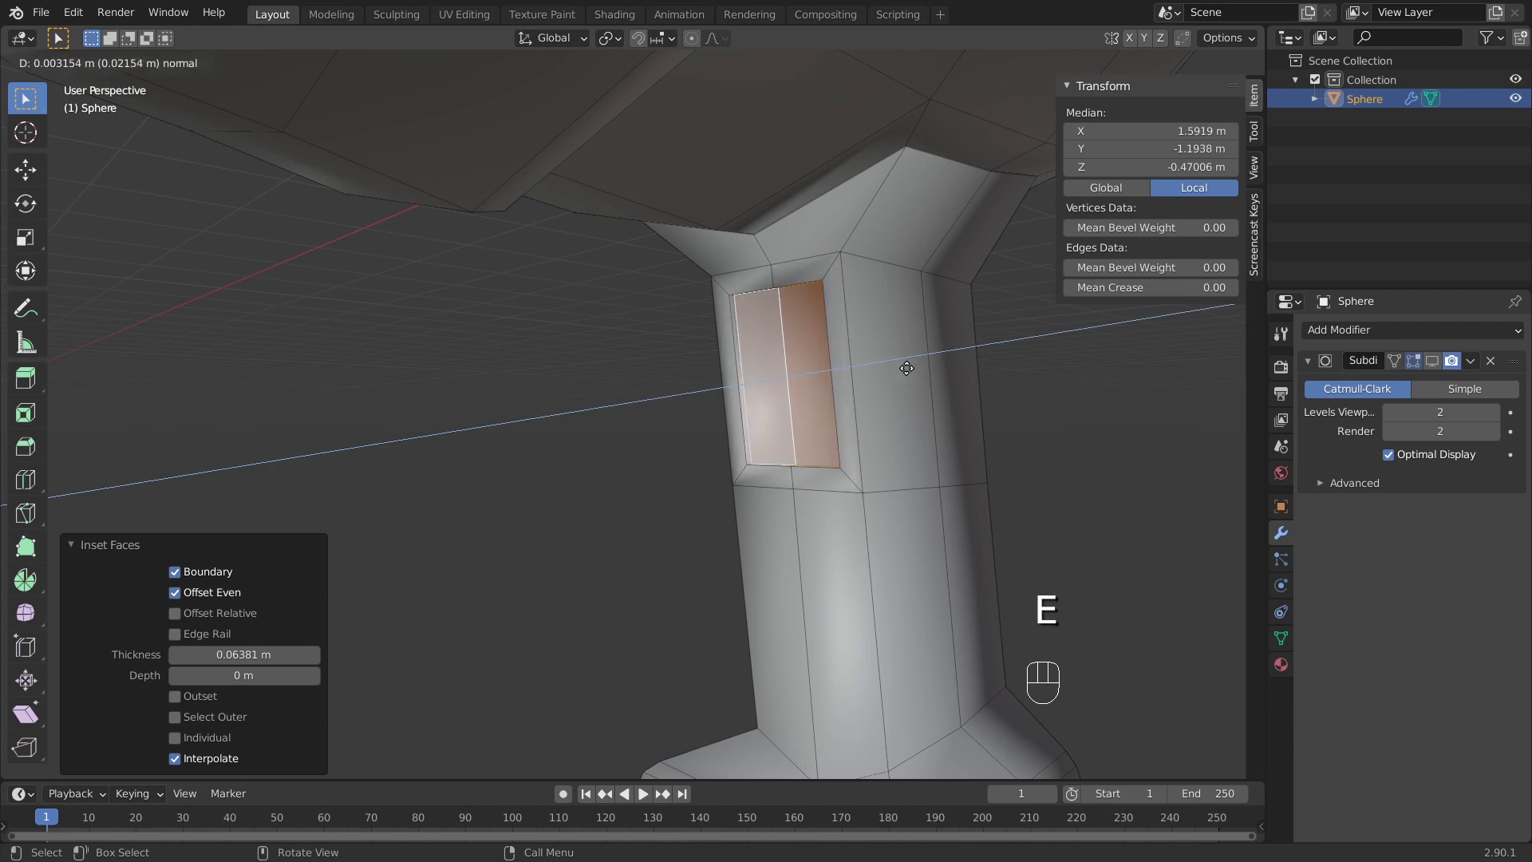
click(926, 368)
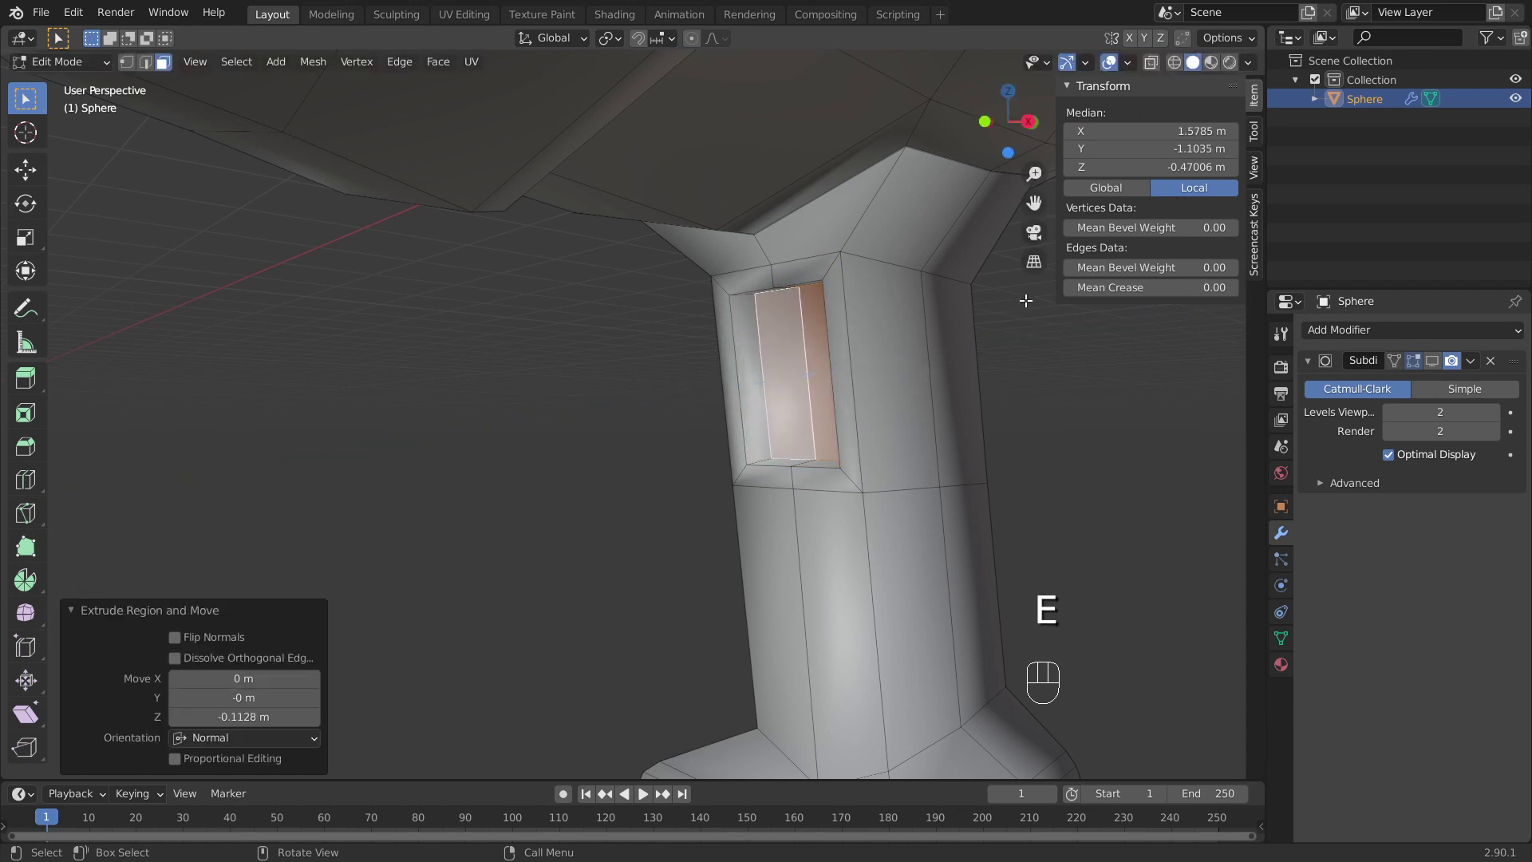
Step: Inset the recess's floor faces by about 0.021 m and extrude them about 0.286 m outward to form the trigger
key(i)
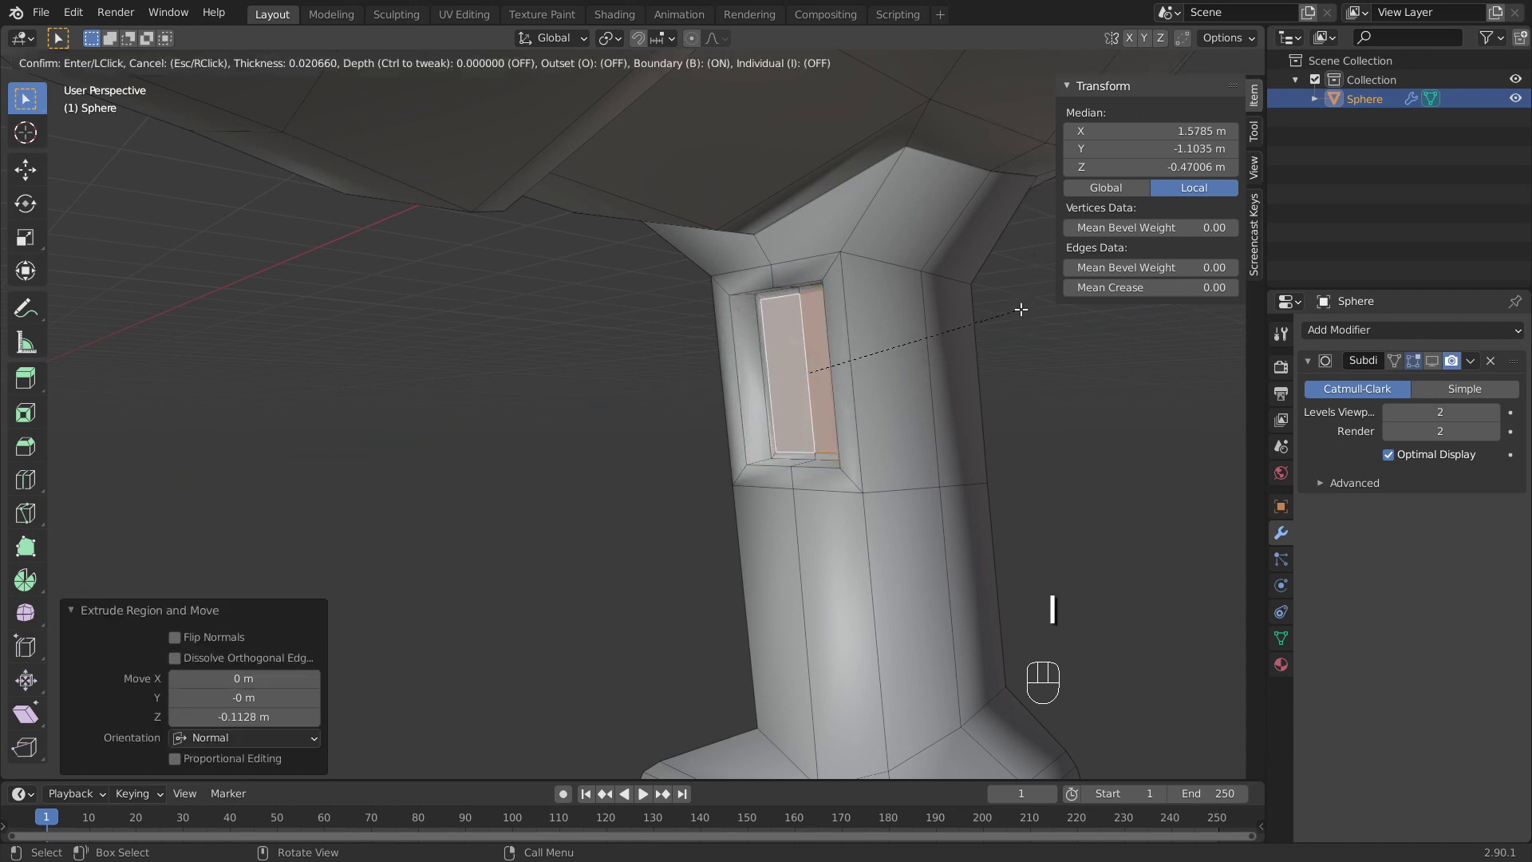
click(1017, 315)
key(e)
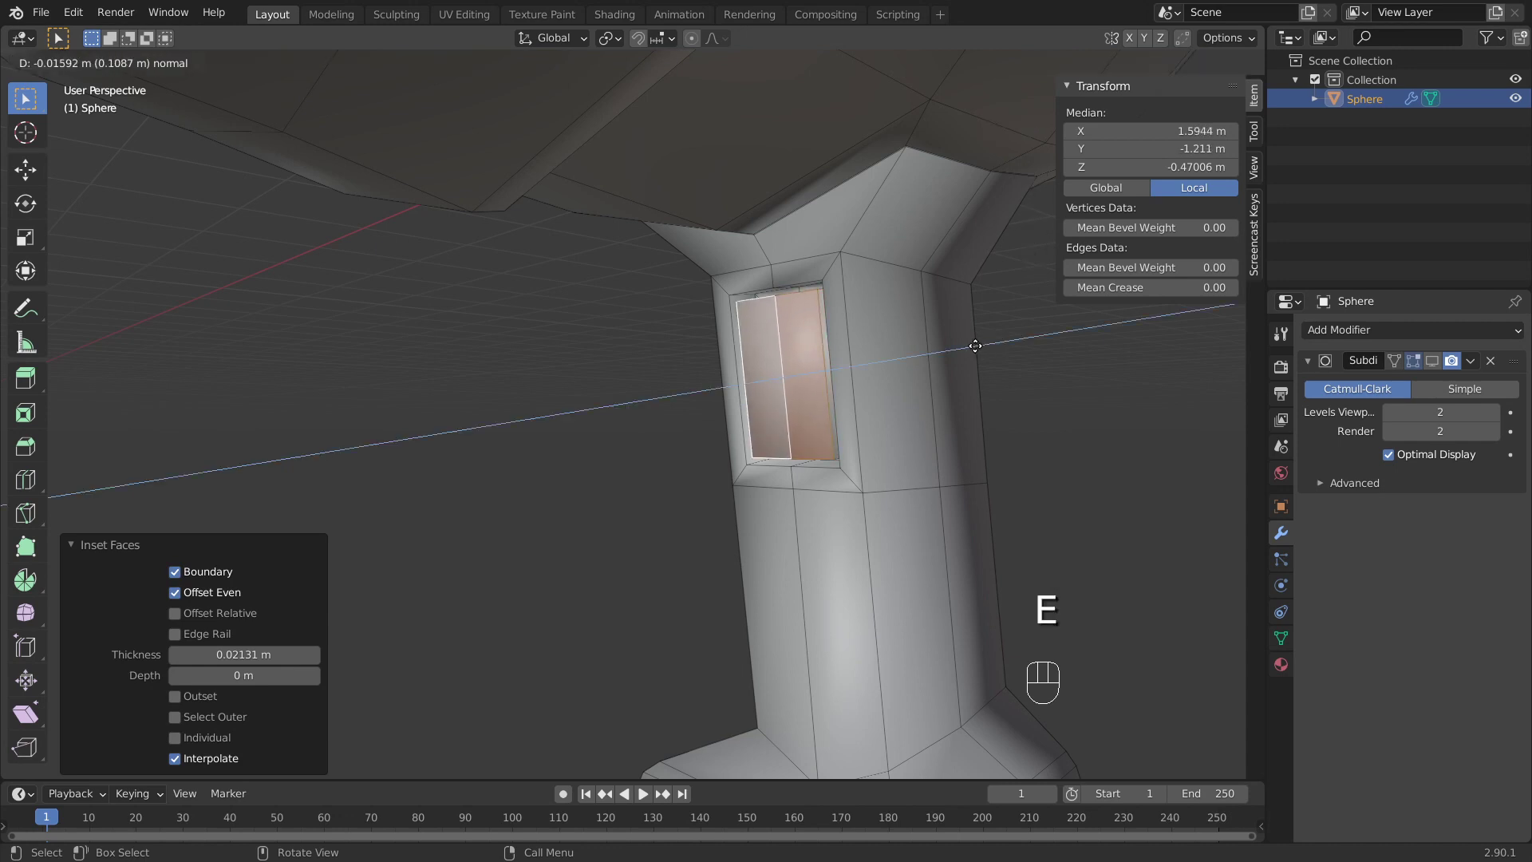
click(933, 360)
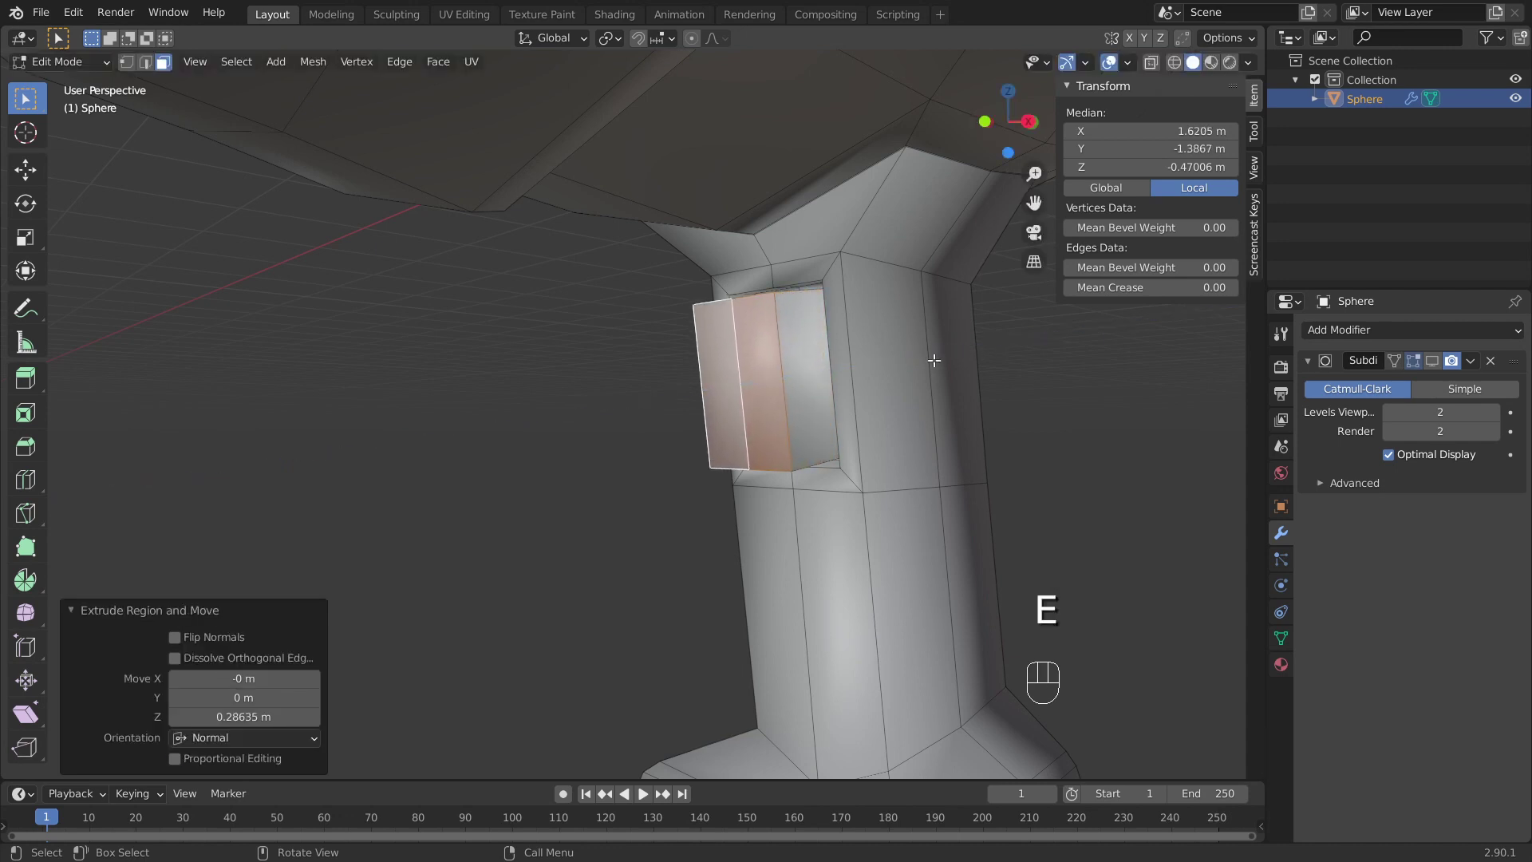
Step: Turn the subdivision modifier's viewport display back on and examine the smoothed trigger and handle in Object Mode
click(1430, 360)
scroll(878, 358, down, 4)
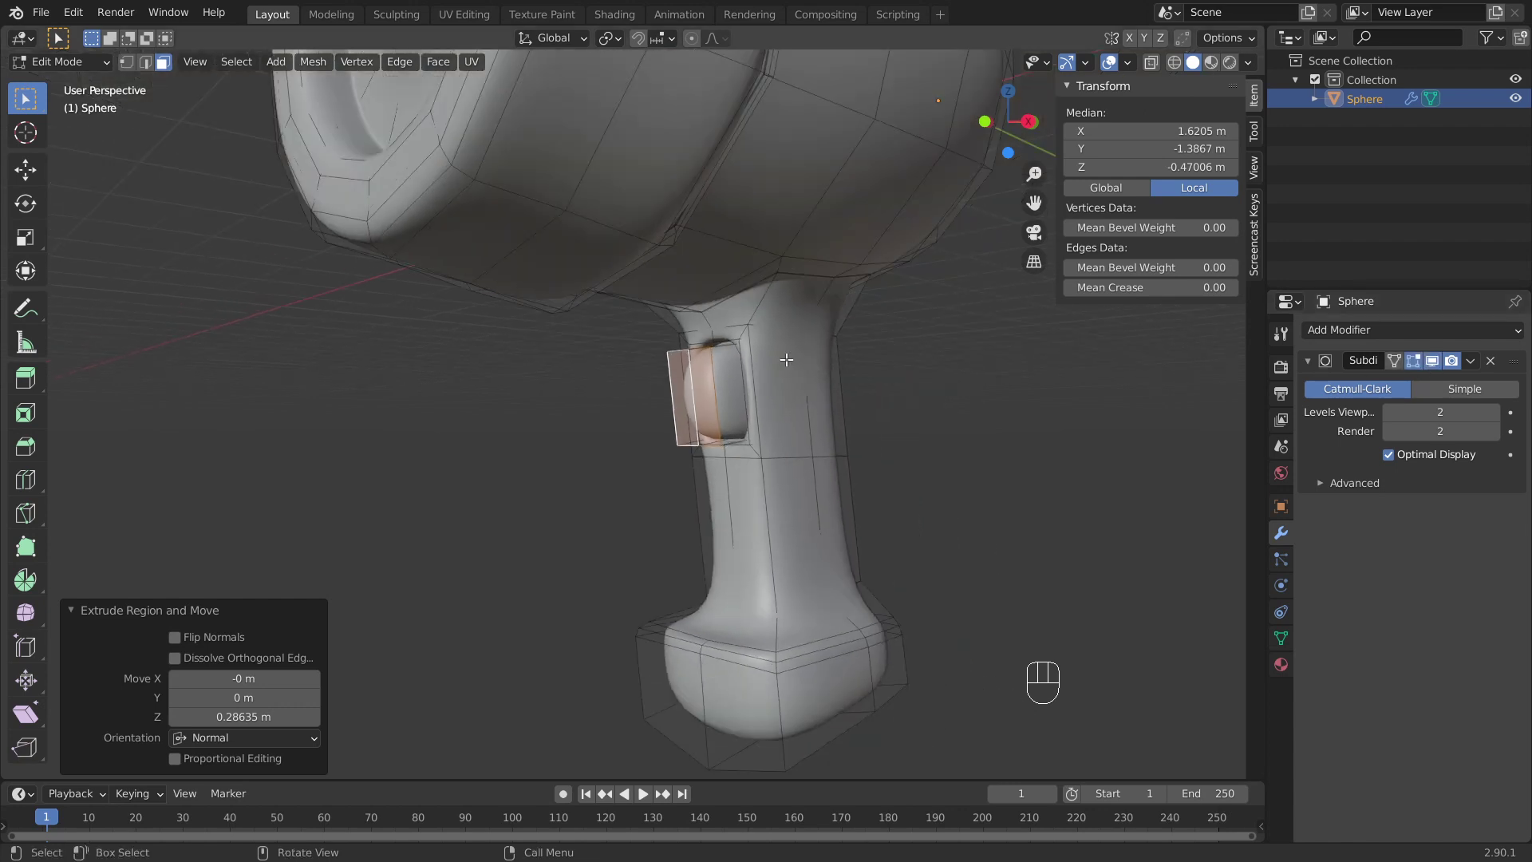
scroll(798, 371, down, 2)
key(Tab)
mouse_move(811, 381)
middle_down()
mouse_move(763, 371)
mouse_move(745, 386)
mouse_move(812, 390)
middle_up()
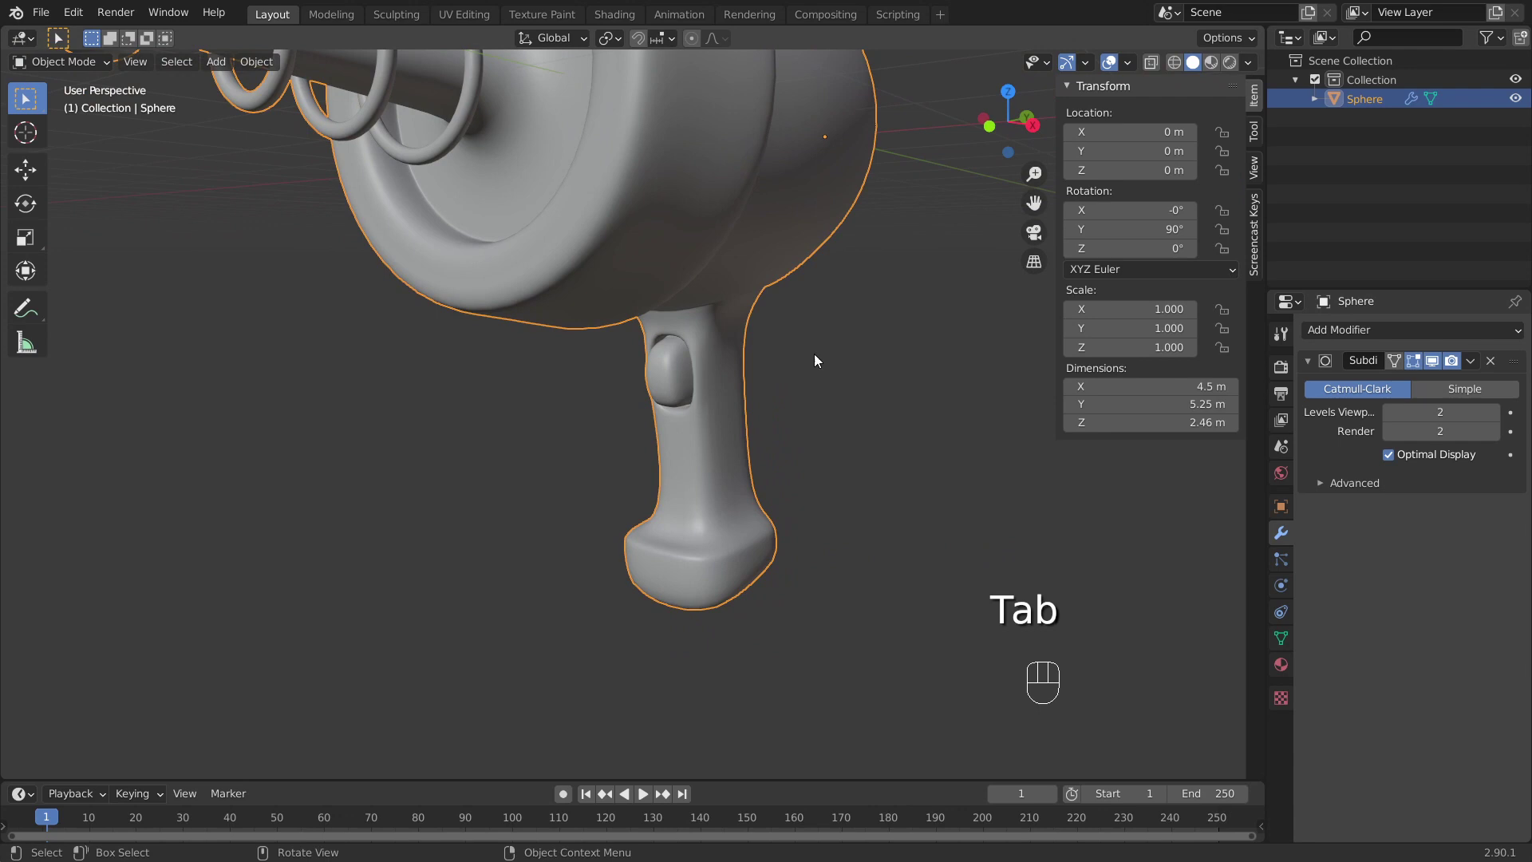
click(1253, 235)
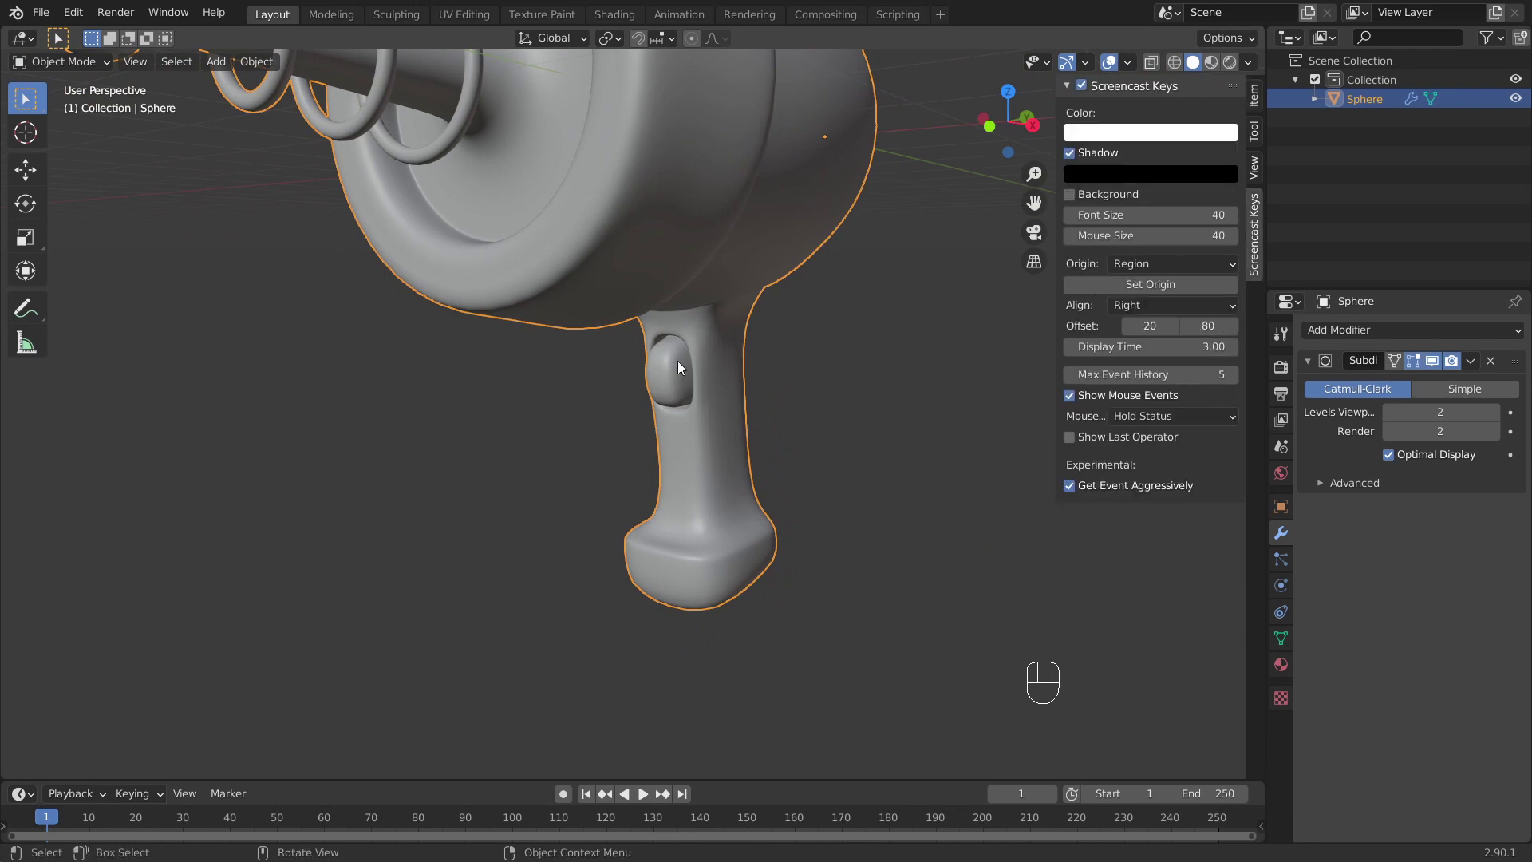
scroll(699, 387, up, 5)
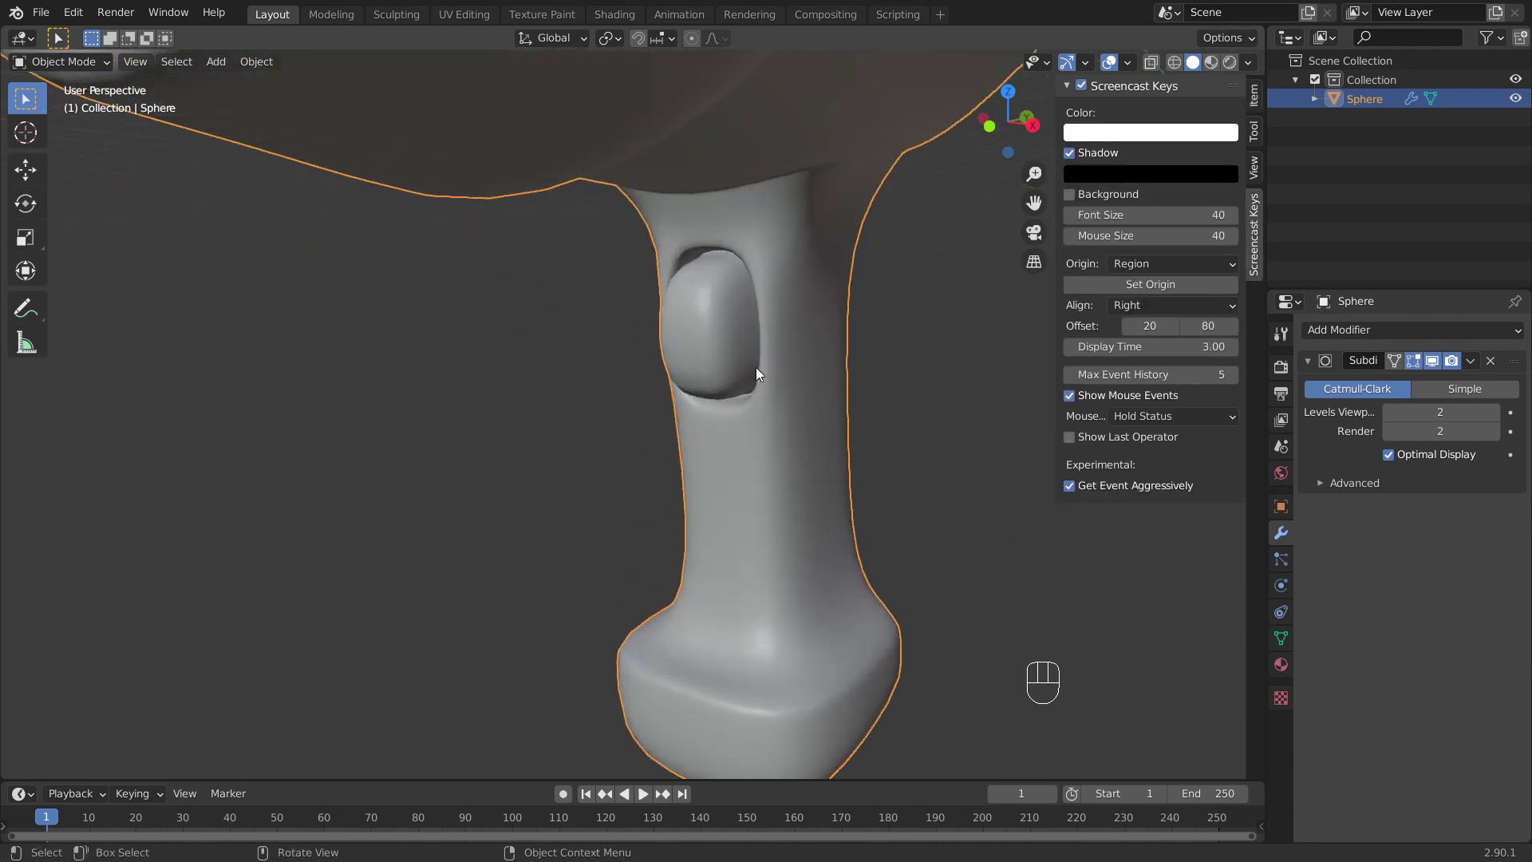
Step: In Edit Mode, select the outline edges of the trigger's front face and bevel them with 1 segment, about 0.03 m wide
key(Tab)
key(2)
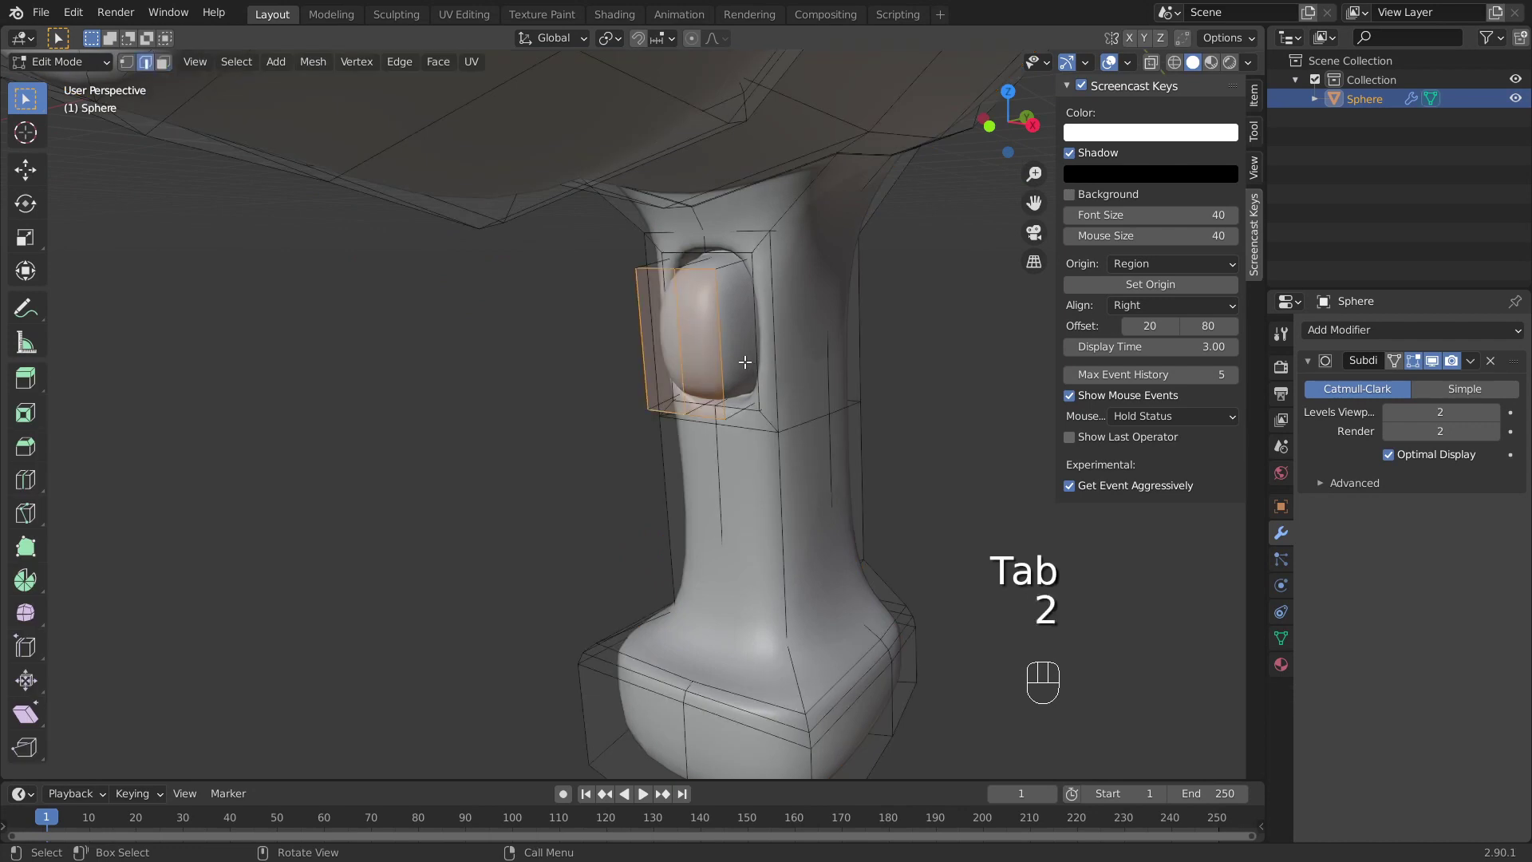
click(726, 357)
shift+click(672, 269)
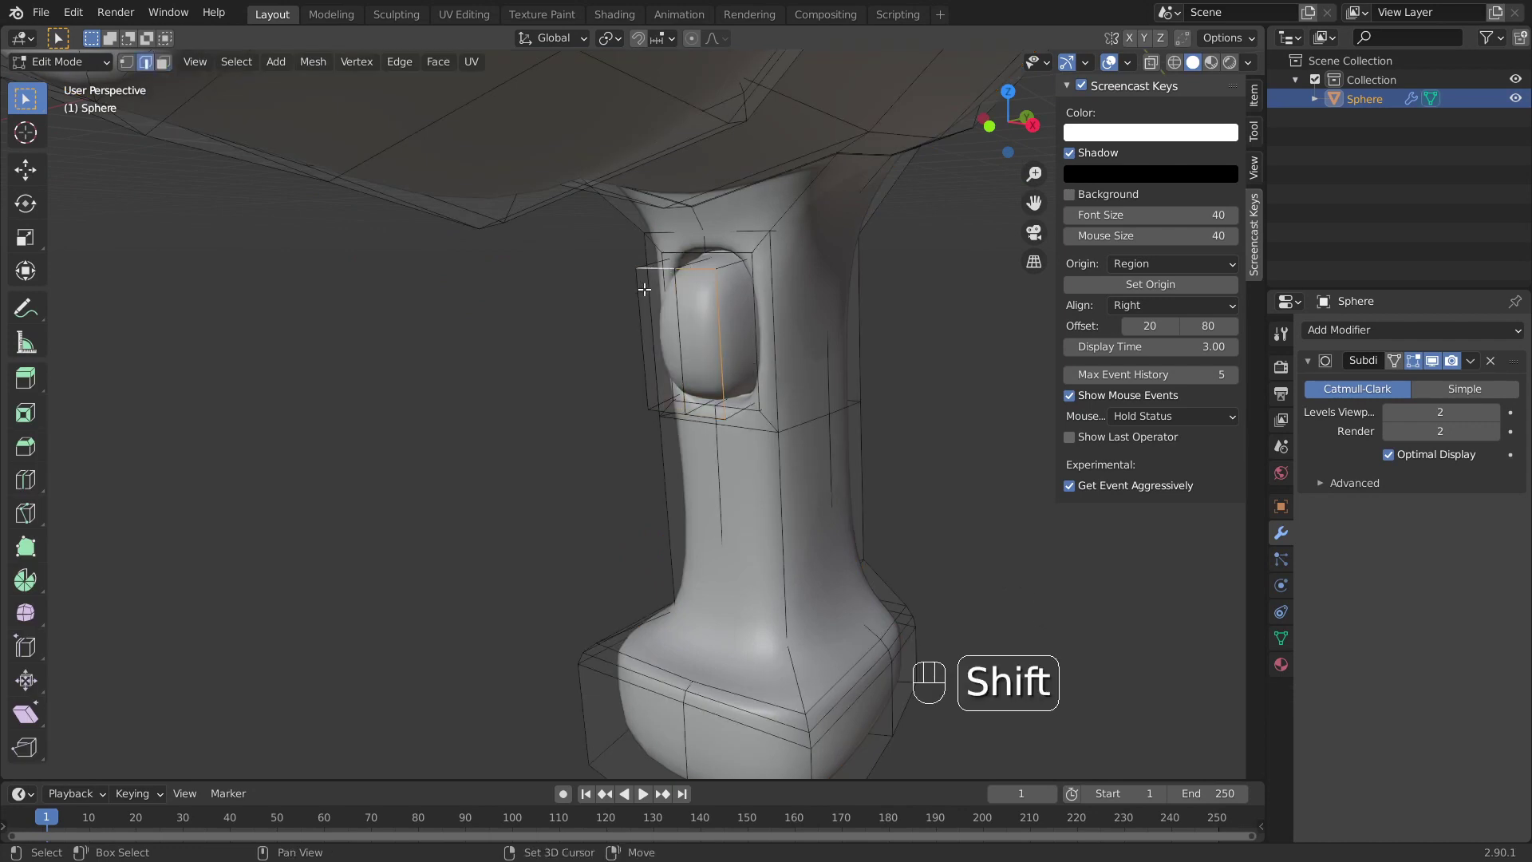
shift+click(640, 319)
shift+click(687, 411)
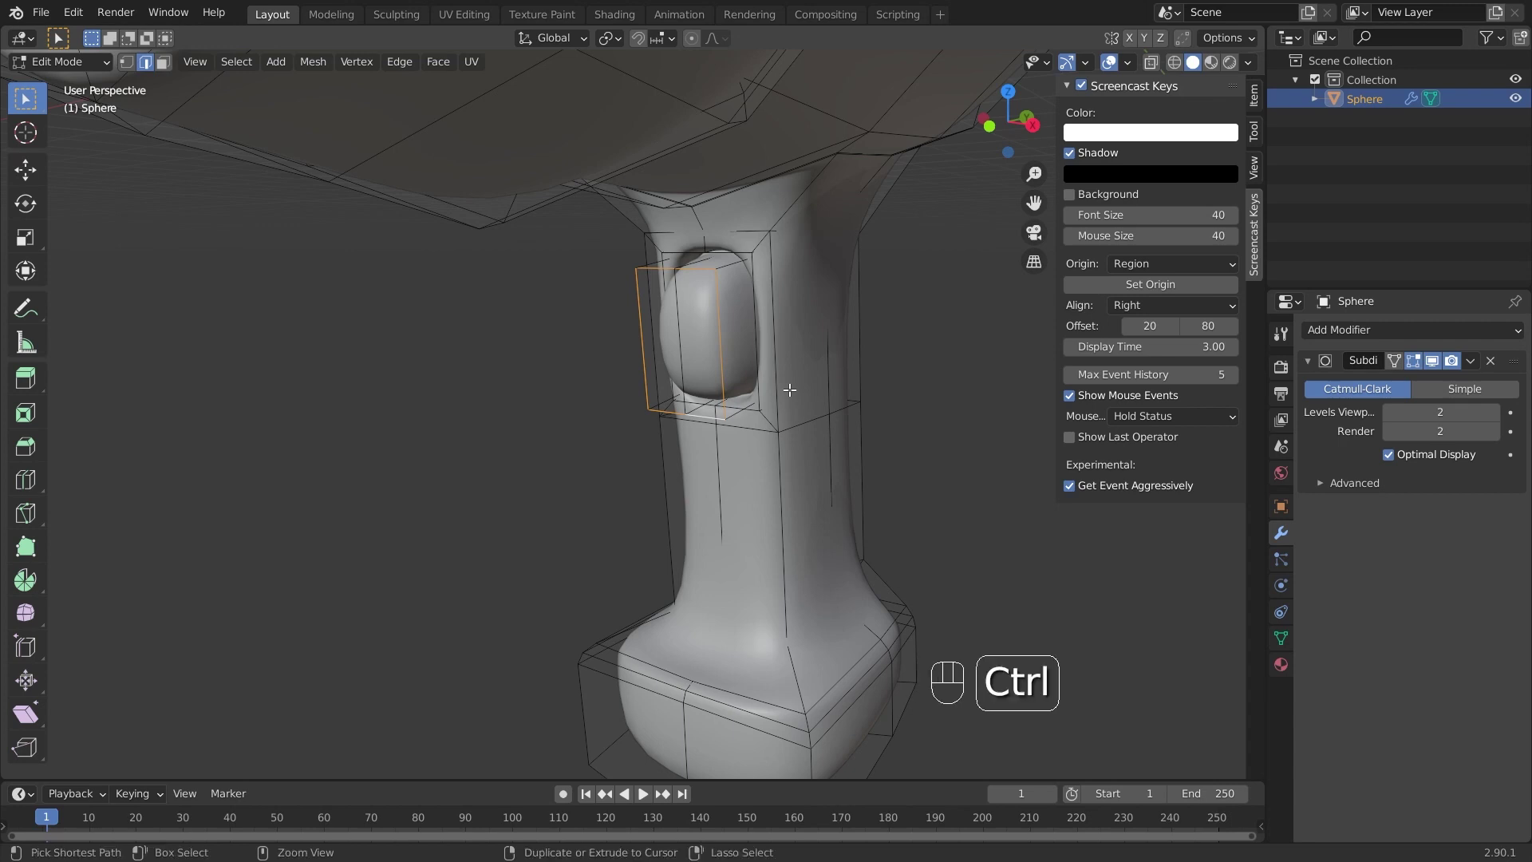
key(ctrl+b)
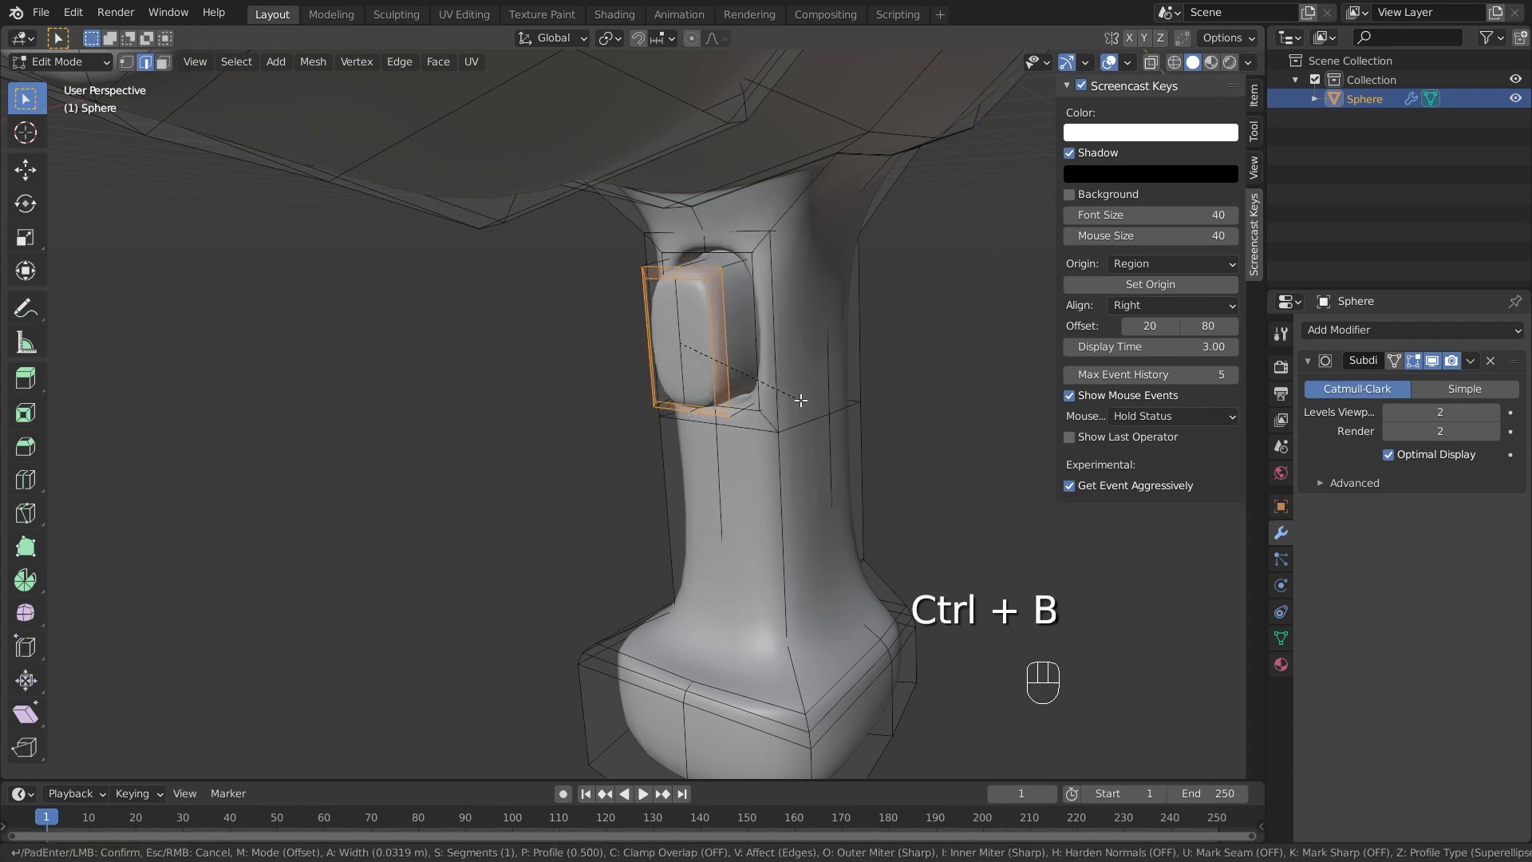
click(791, 381)
Step: Bevel the rim edge loop of the trigger recess with 1 segment, about 0.01 m wide, and return to Object Mode
alt+click(793, 375)
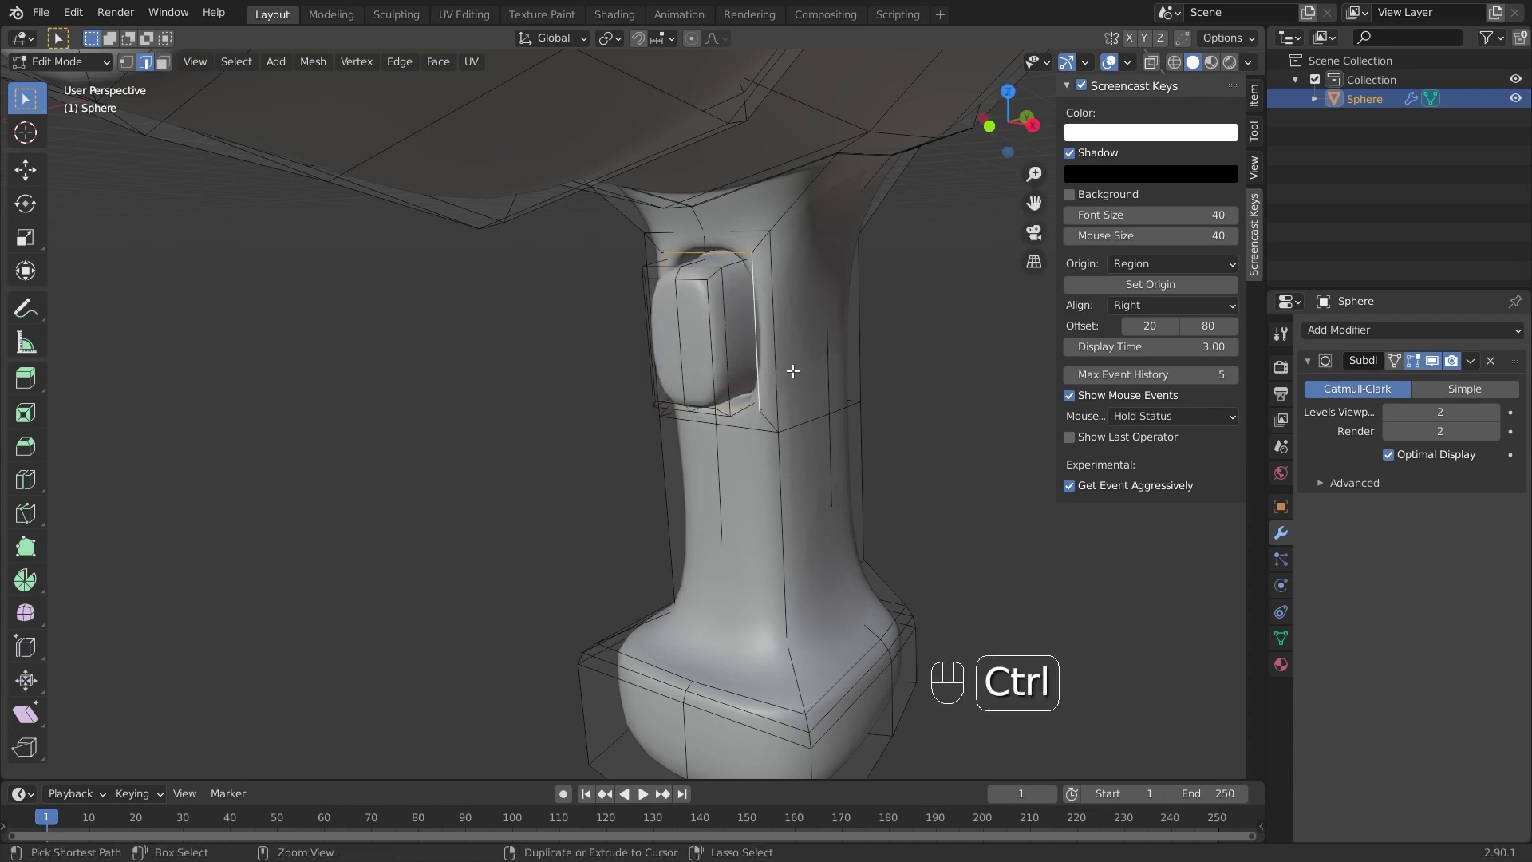
key(ctrl+b)
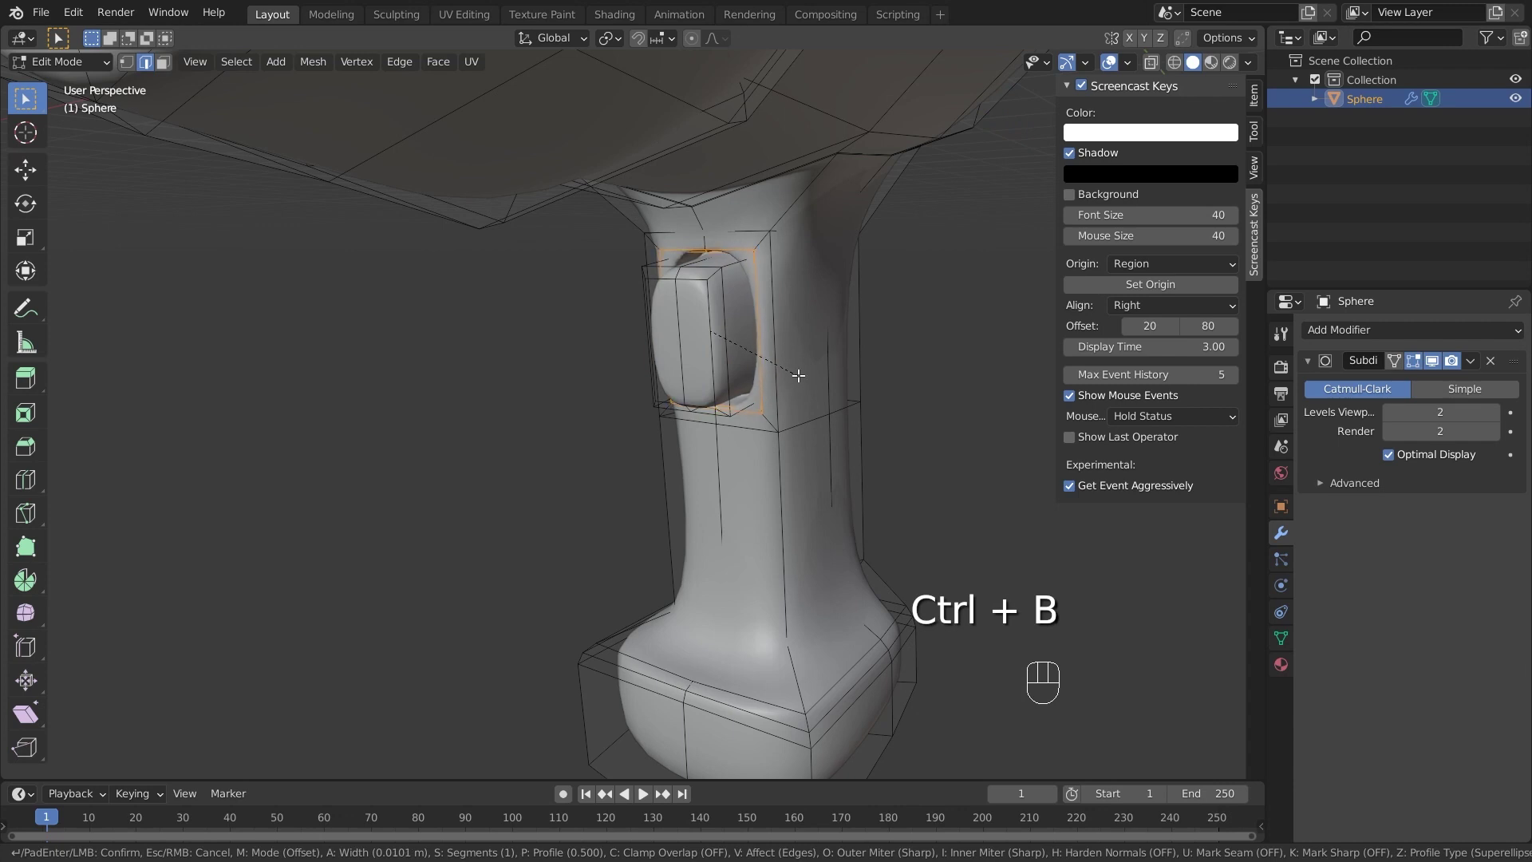
click(895, 355)
key(Tab)
scroll(878, 357, down, 5)
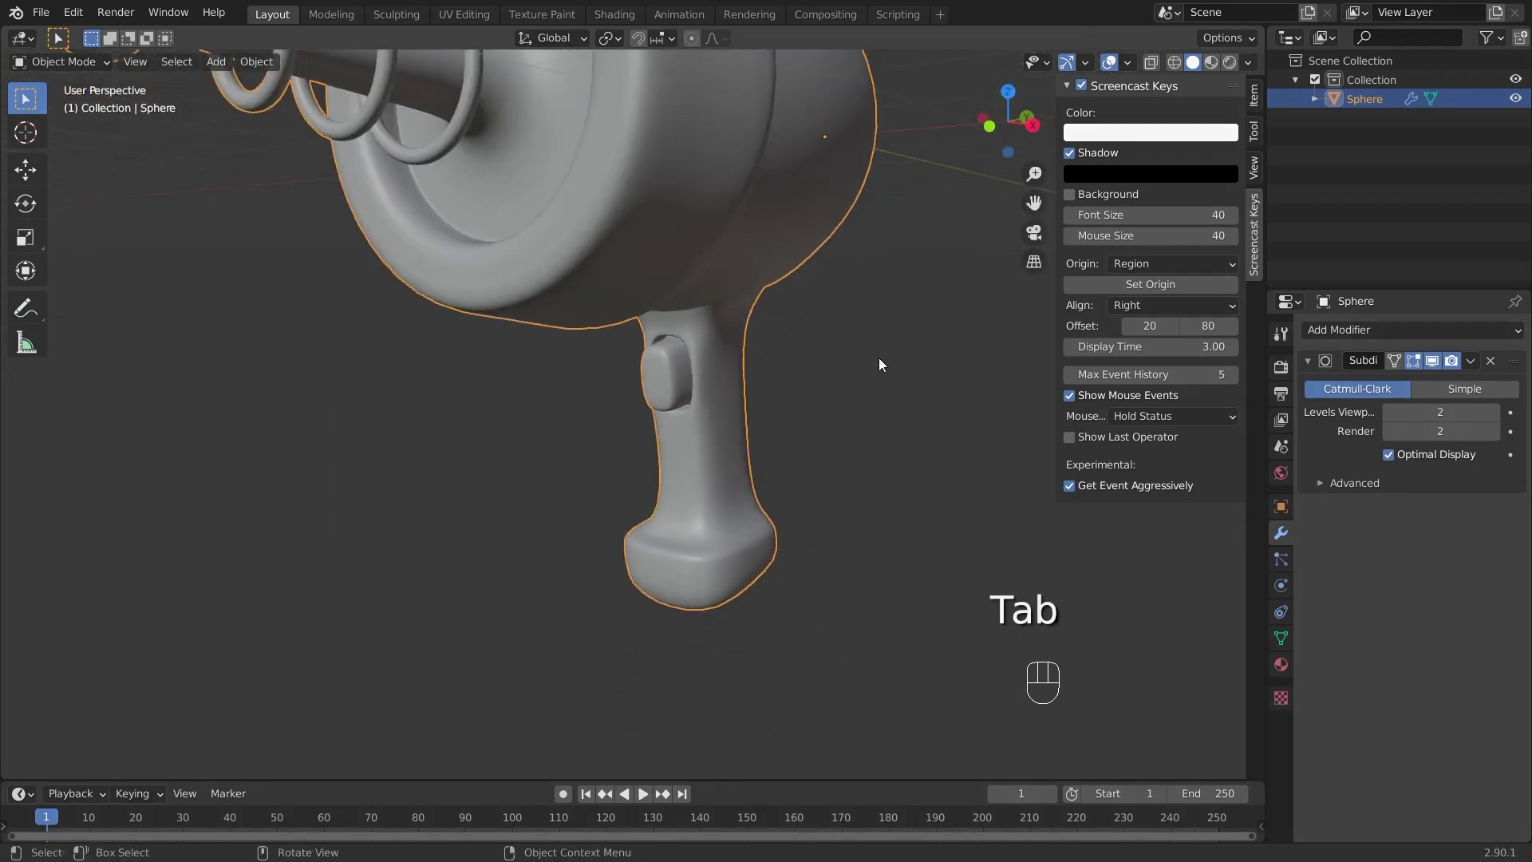
shift+middle_drag(802, 263, 782, 300)
scroll(781, 306, down, 1)
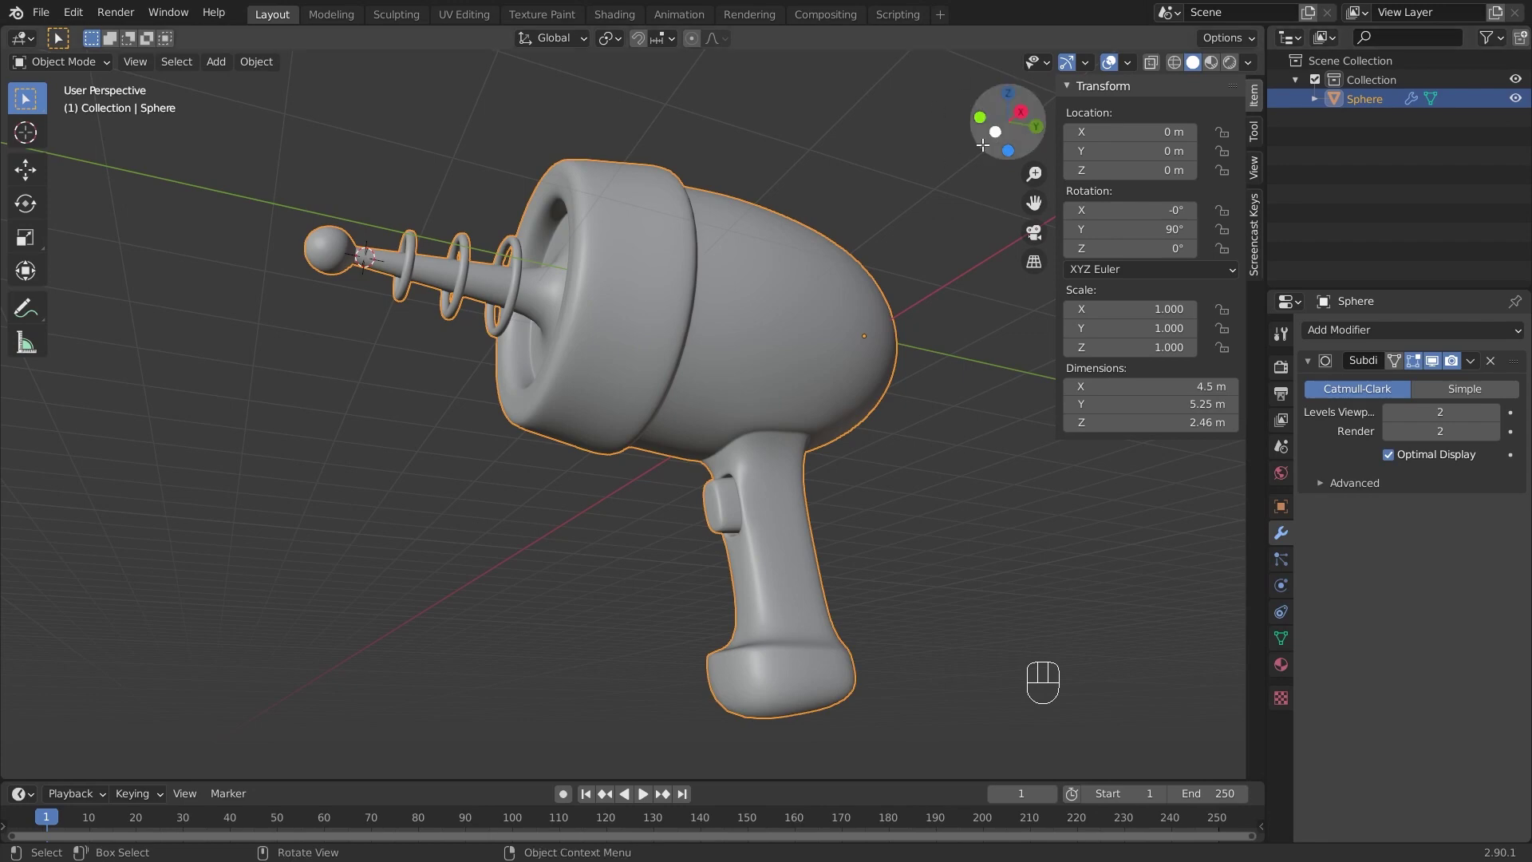
Step: Switch the viewport to Material Preview and create a new material named Primary for the ray gun
click(1210, 67)
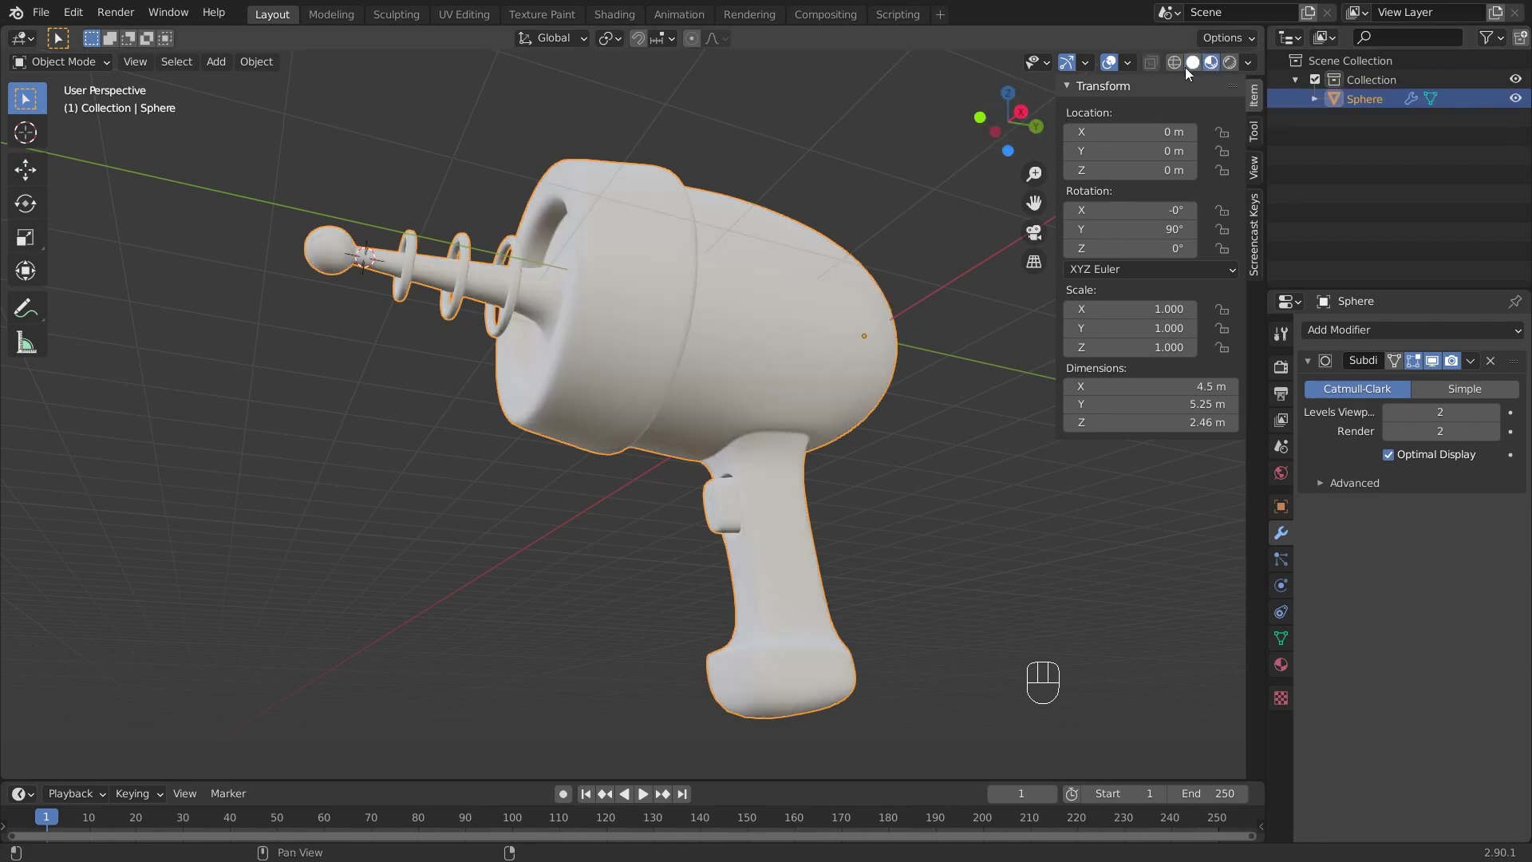
click(1280, 664)
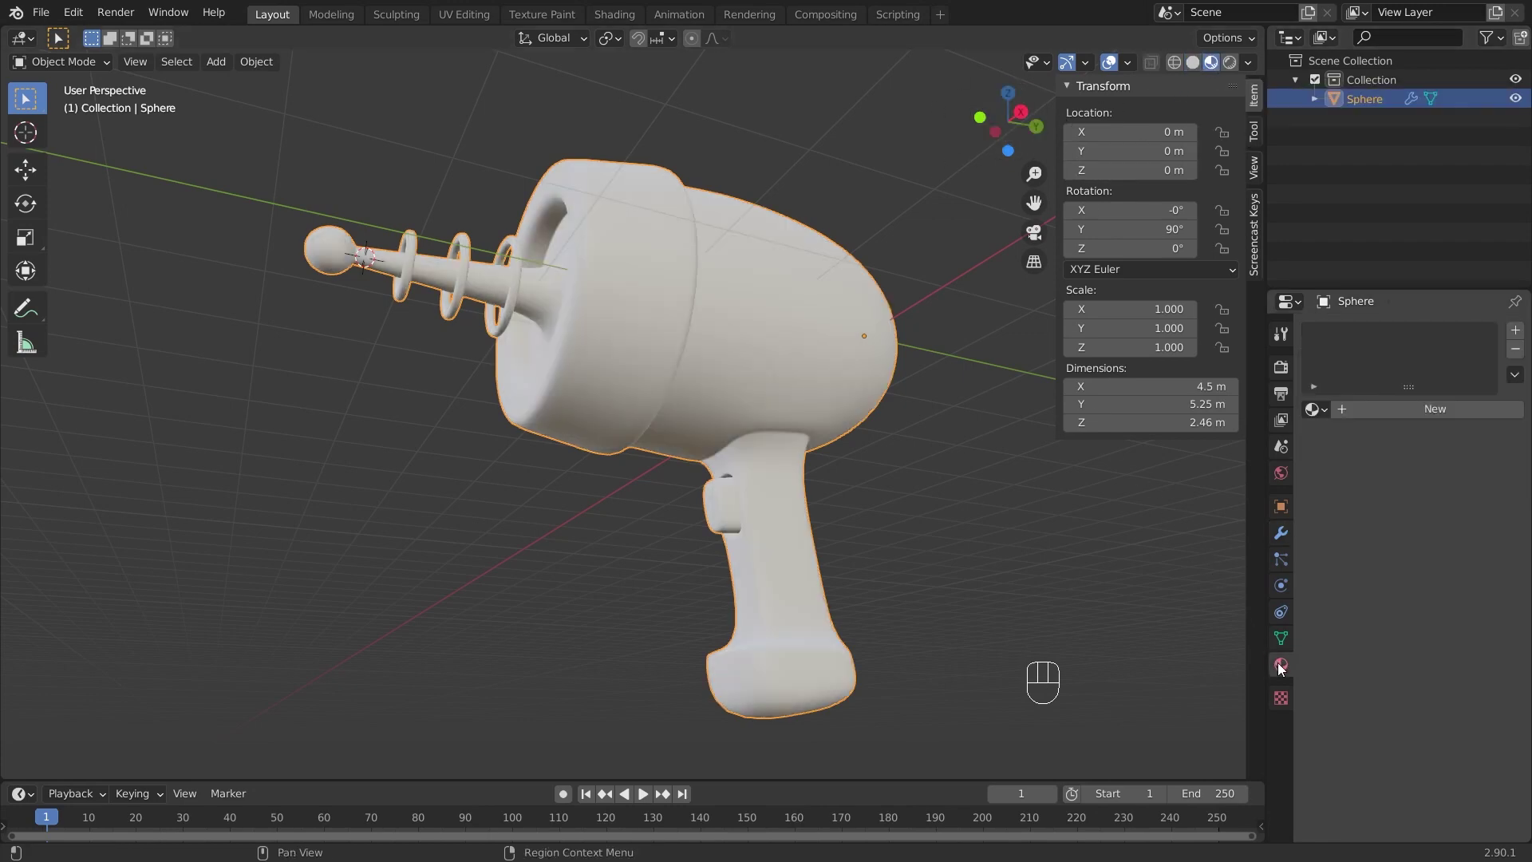
click(1354, 411)
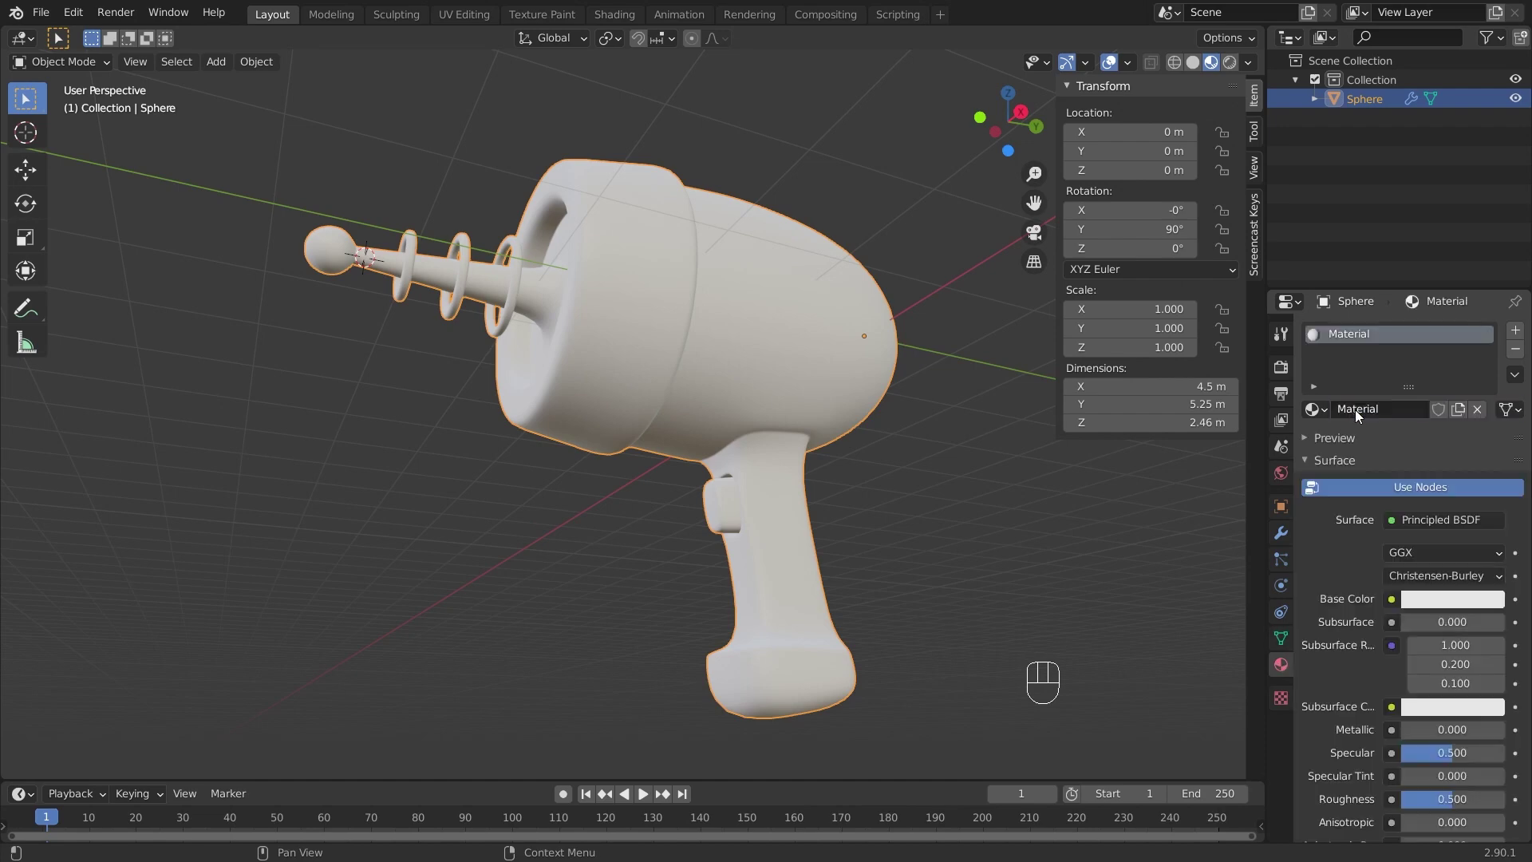
double_click(1356, 409)
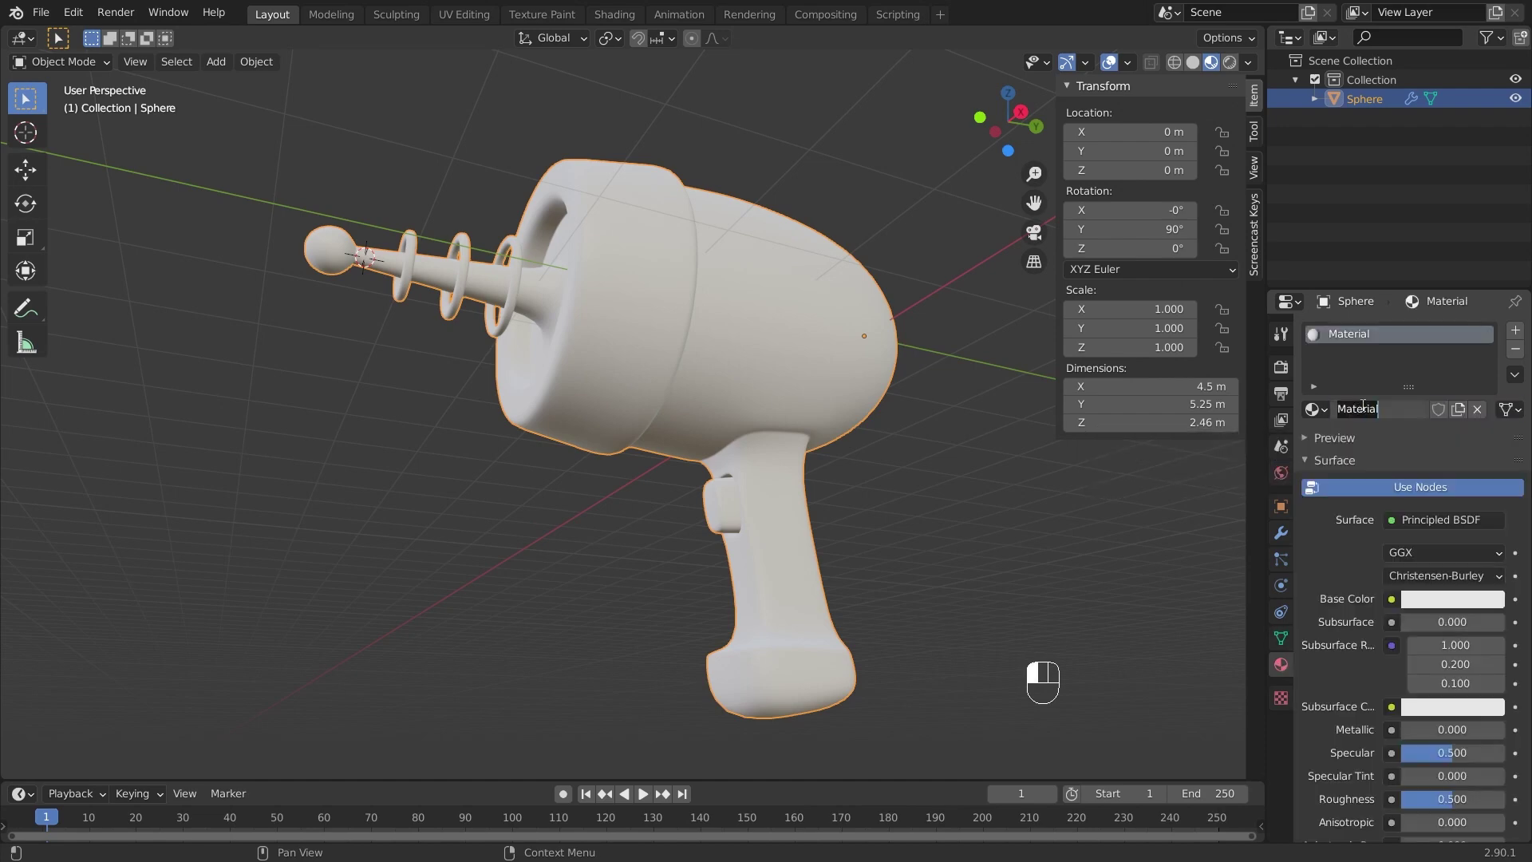
text(Primary)
key(Return)
Step: Set the Primary material's base color to hex 0E8B6C and its roughness to 0.1
click(1428, 603)
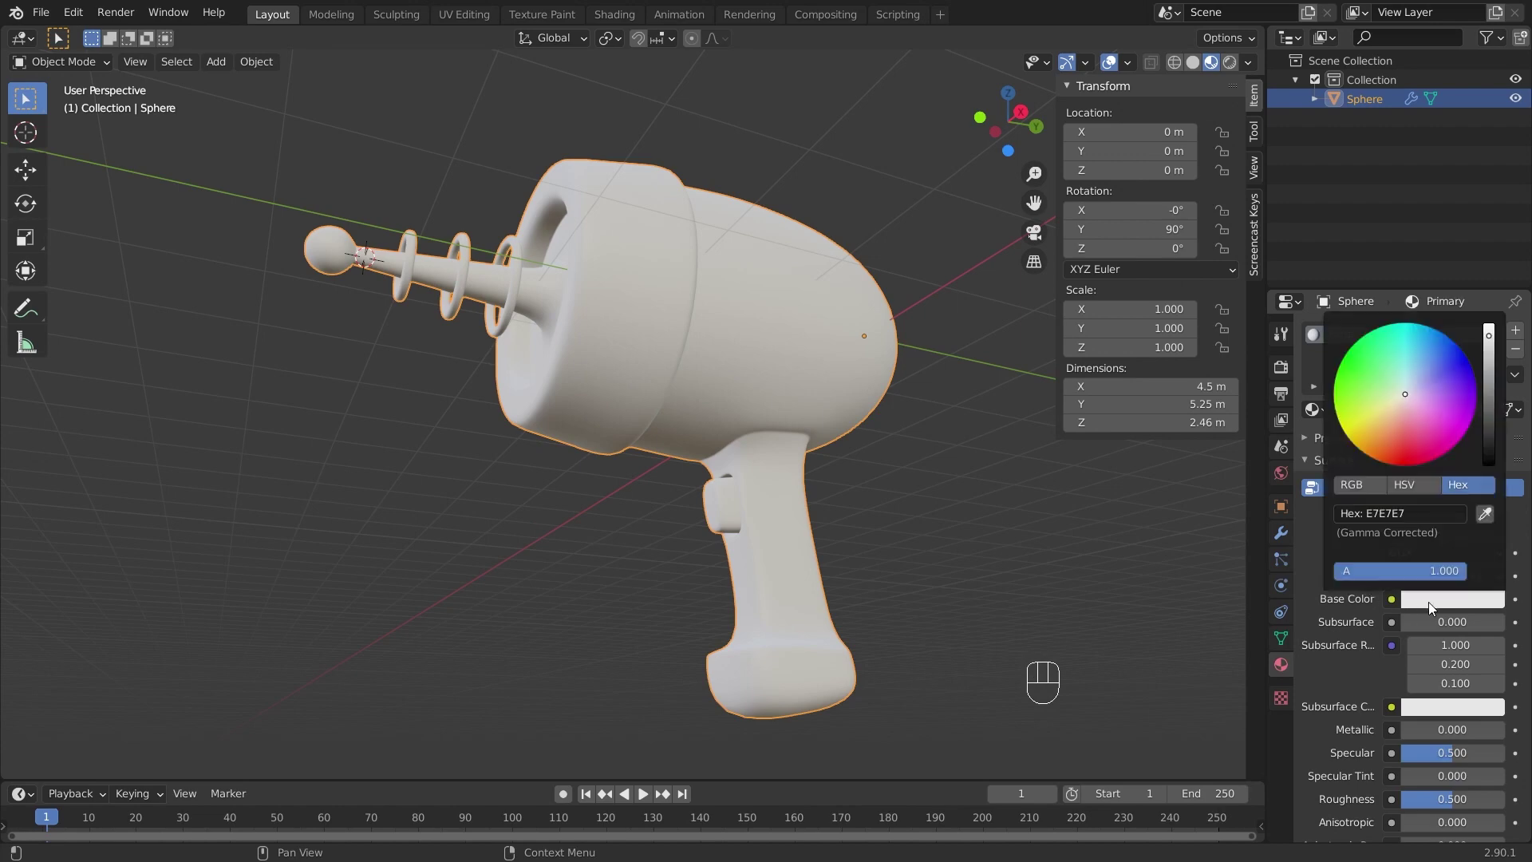
click(1424, 513)
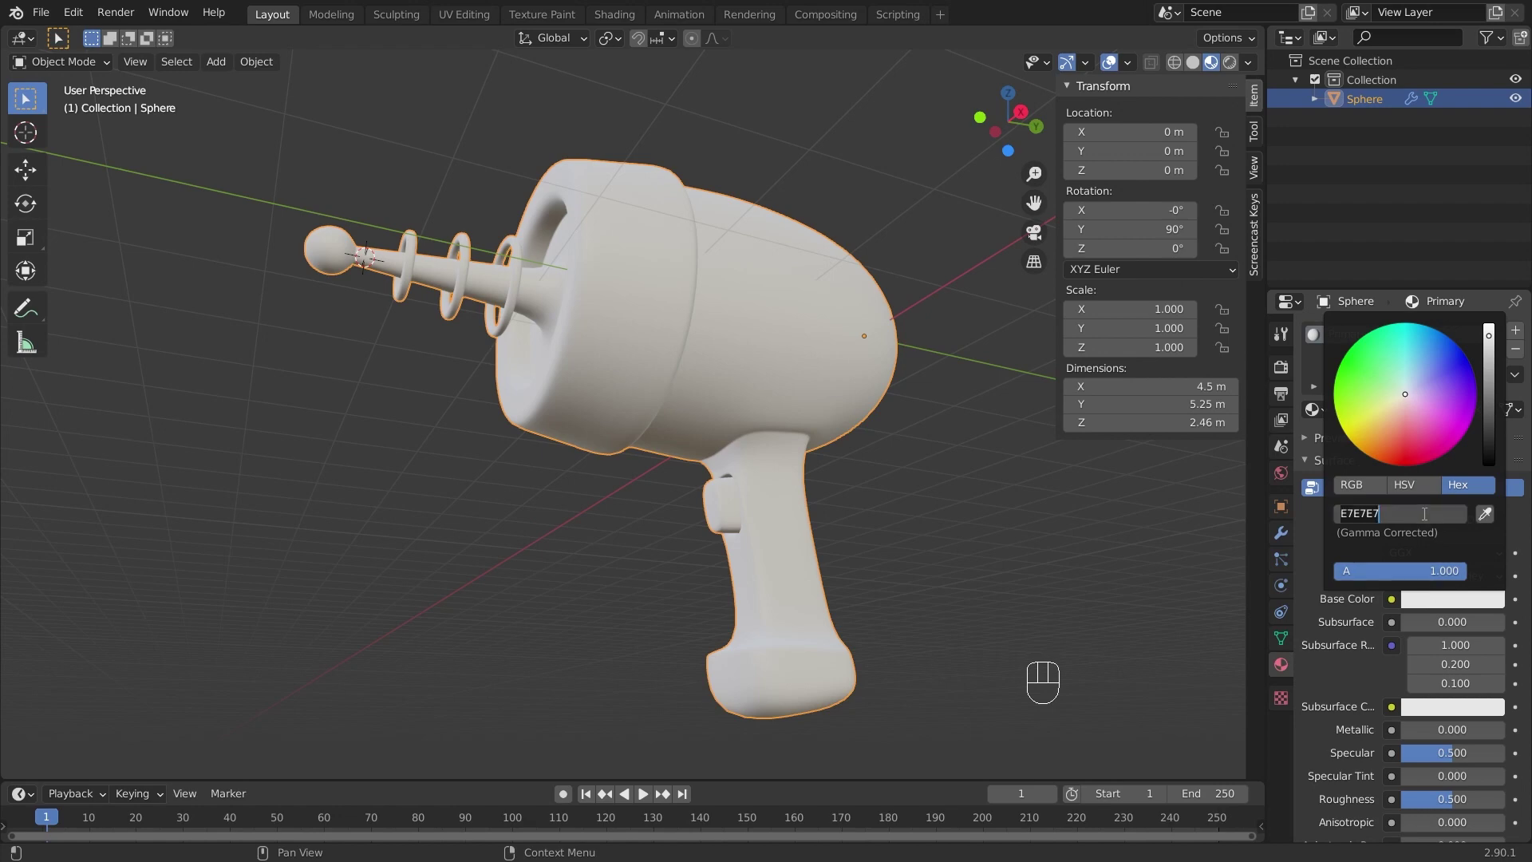
text(0E8B6C)
key(Return)
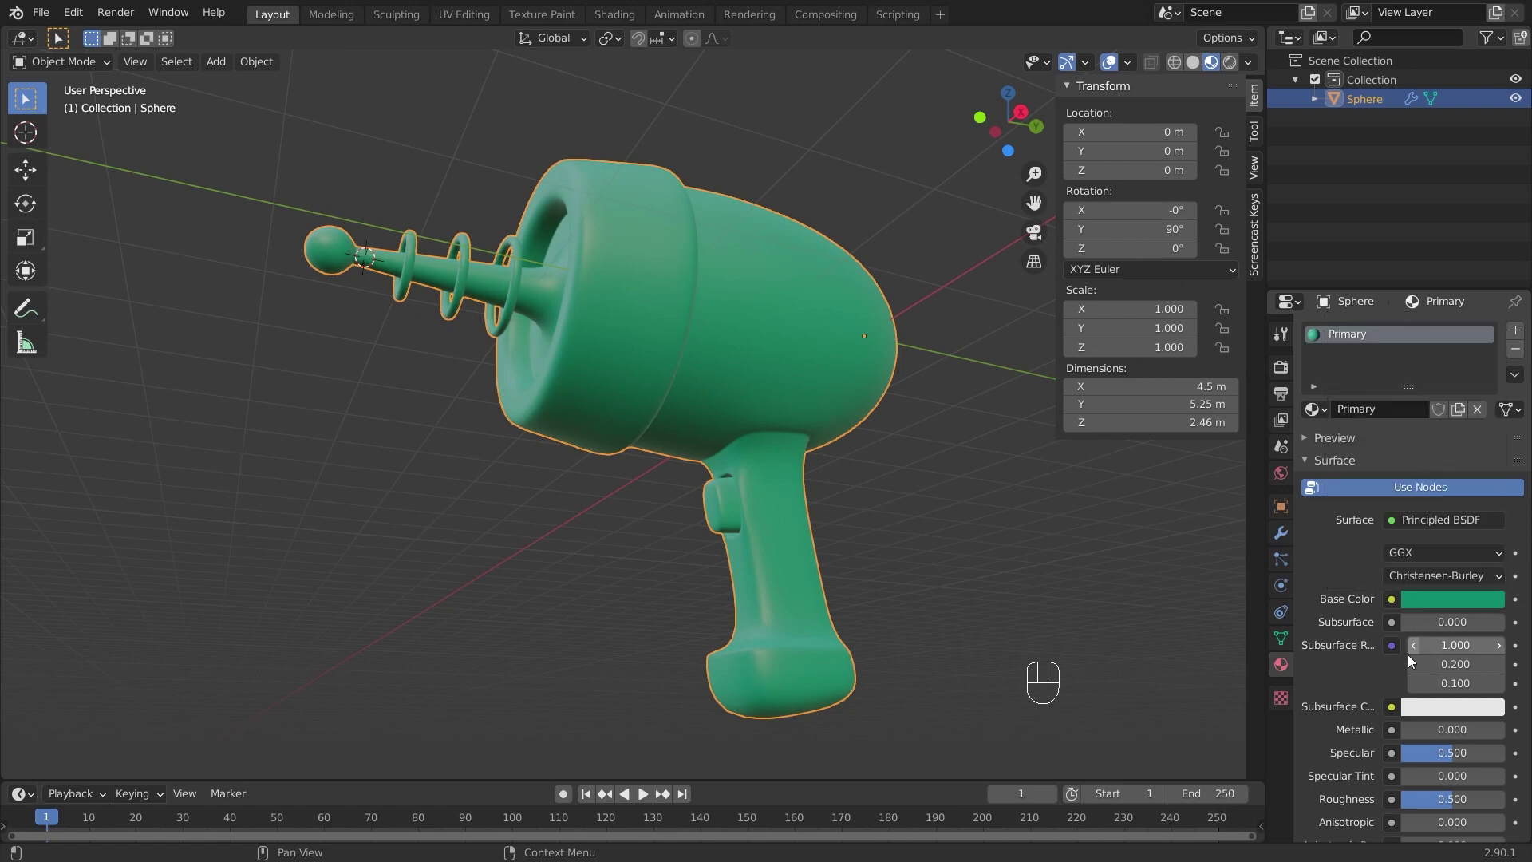
click(1415, 797)
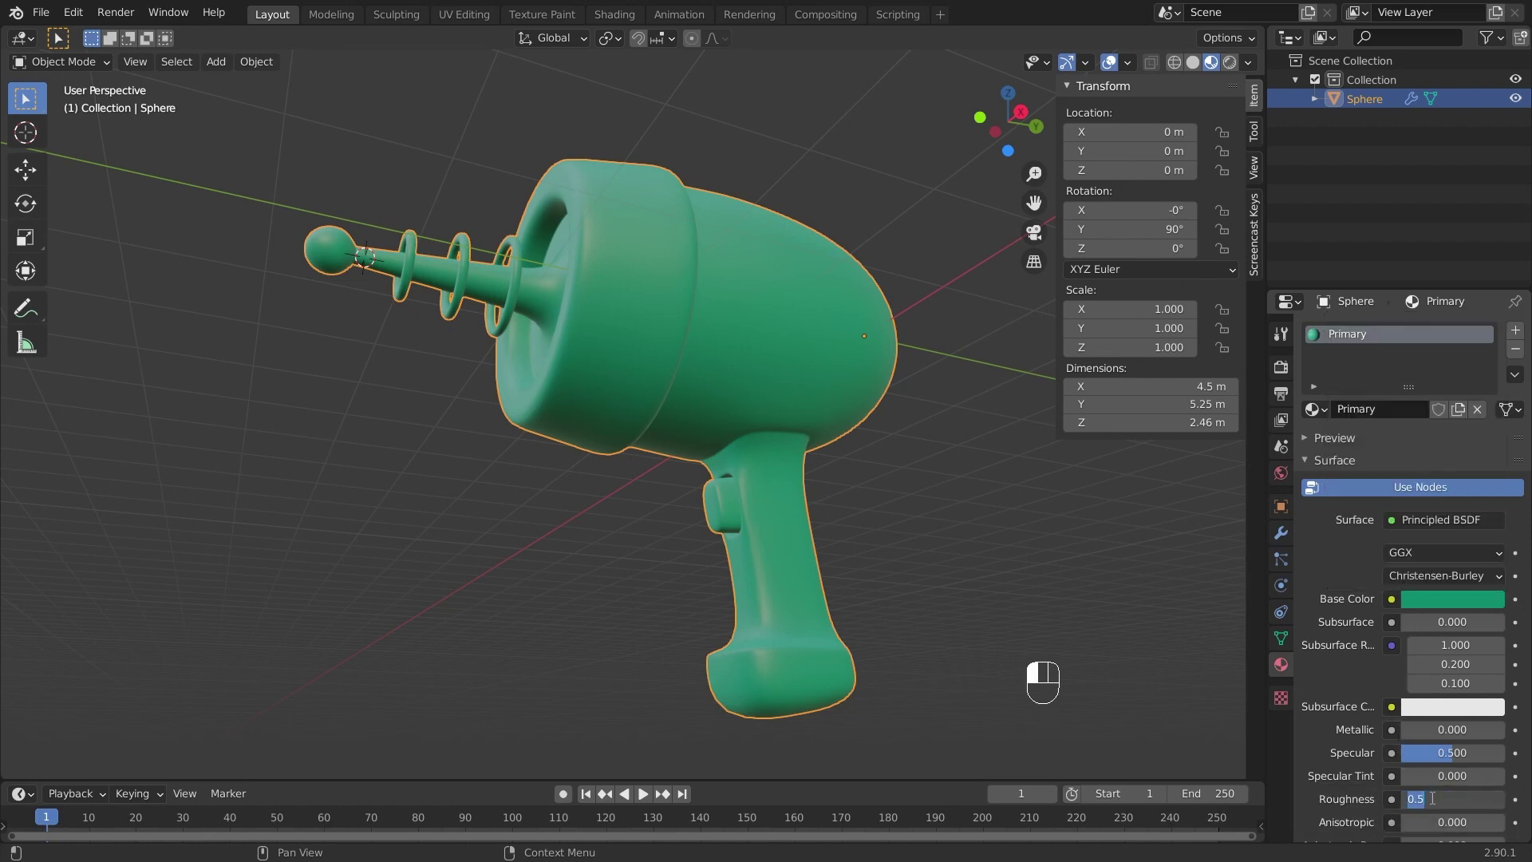
text(.1)
key(Return)
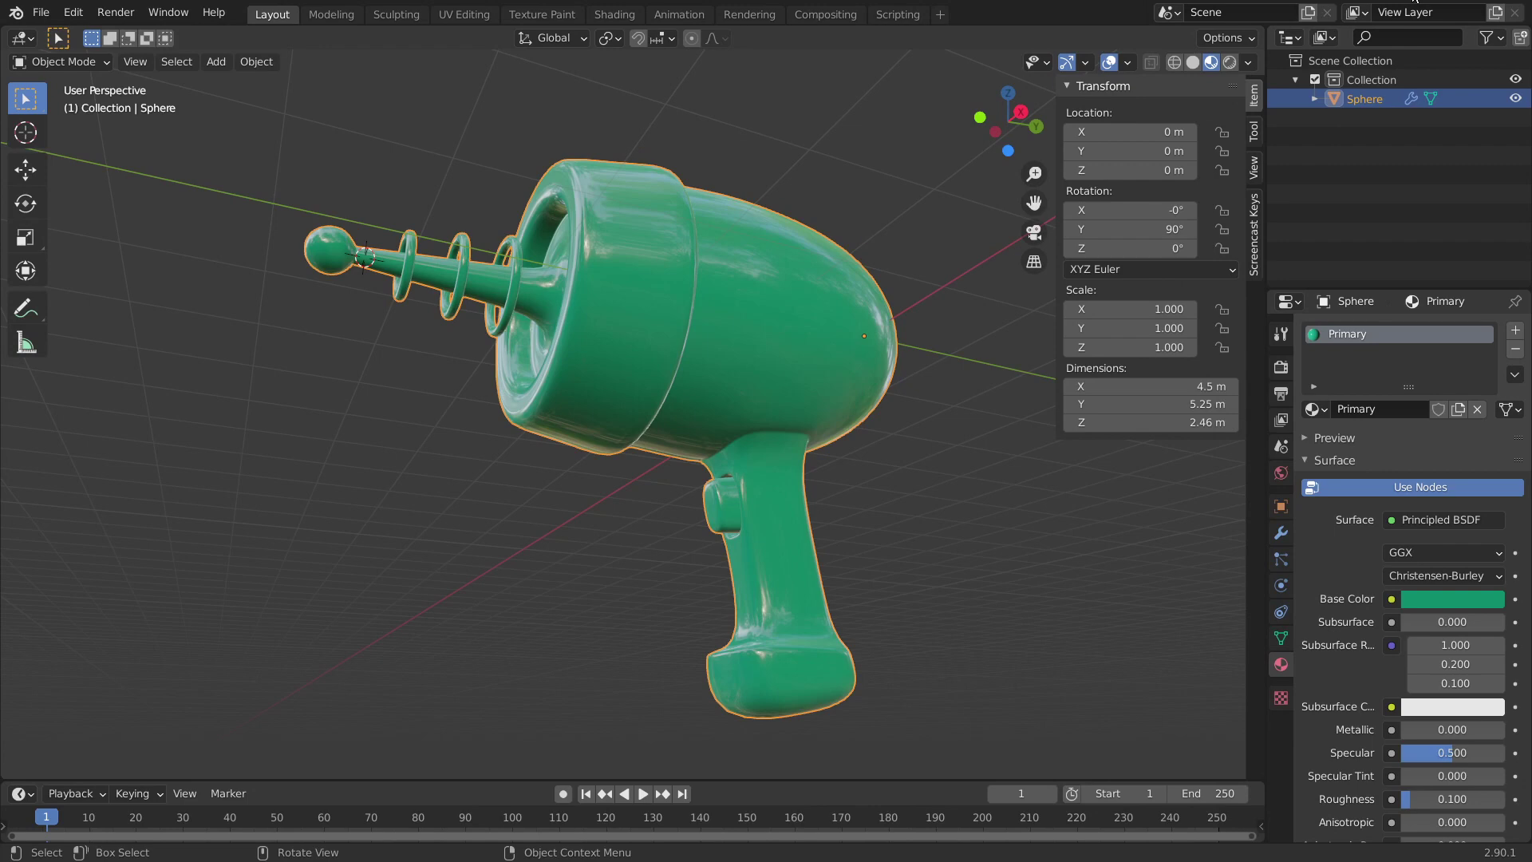
Step: In Edit Mode, add a single unslid loop cut around the outer surface of the collar, near its front rim
middle_drag(640, 156, 682, 300)
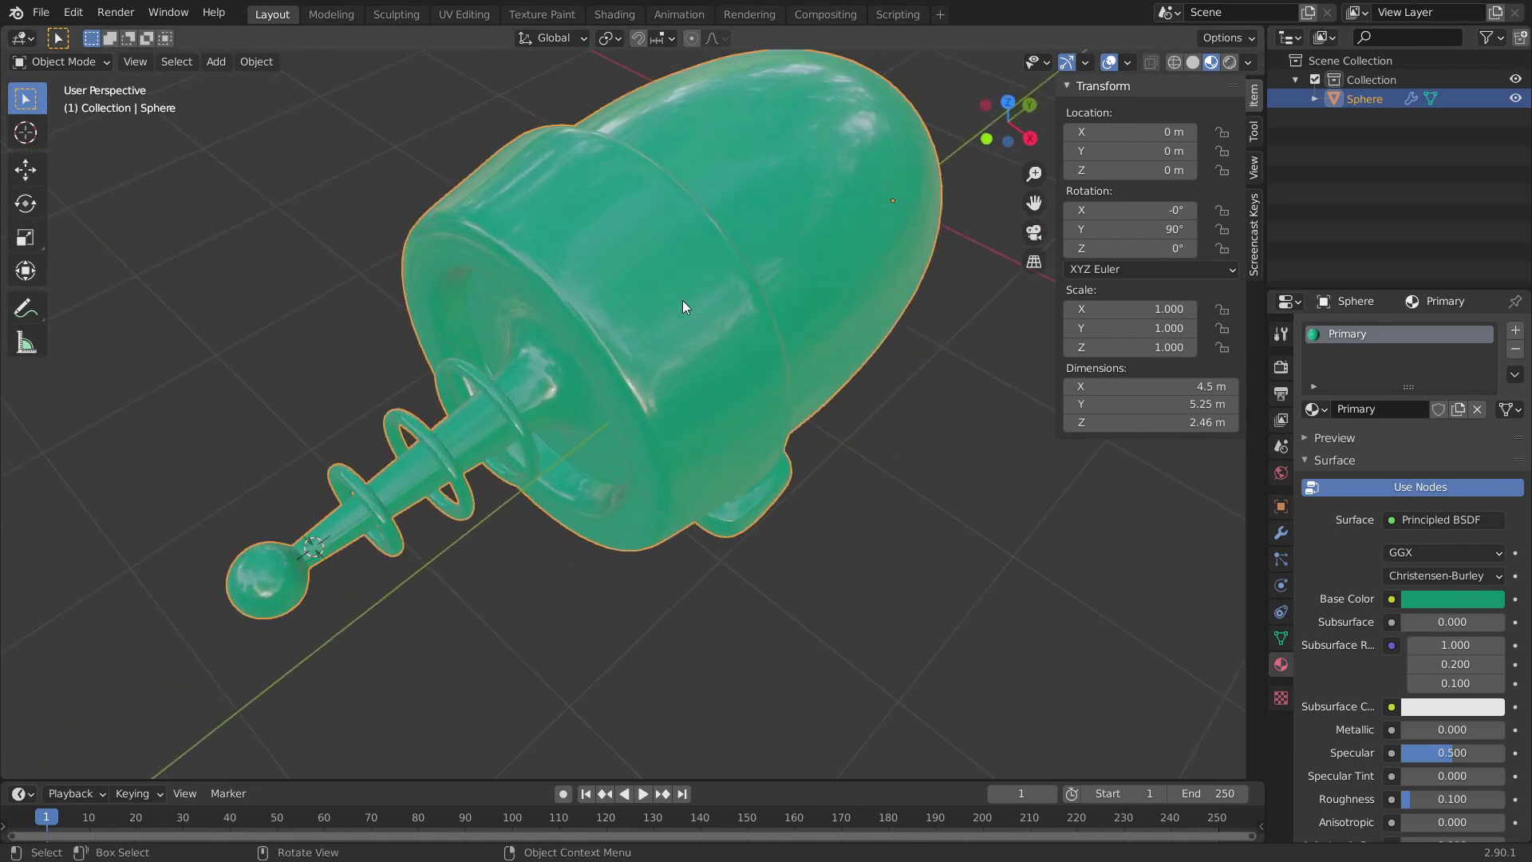
scroll(682, 300, up, 3)
key(Tab)
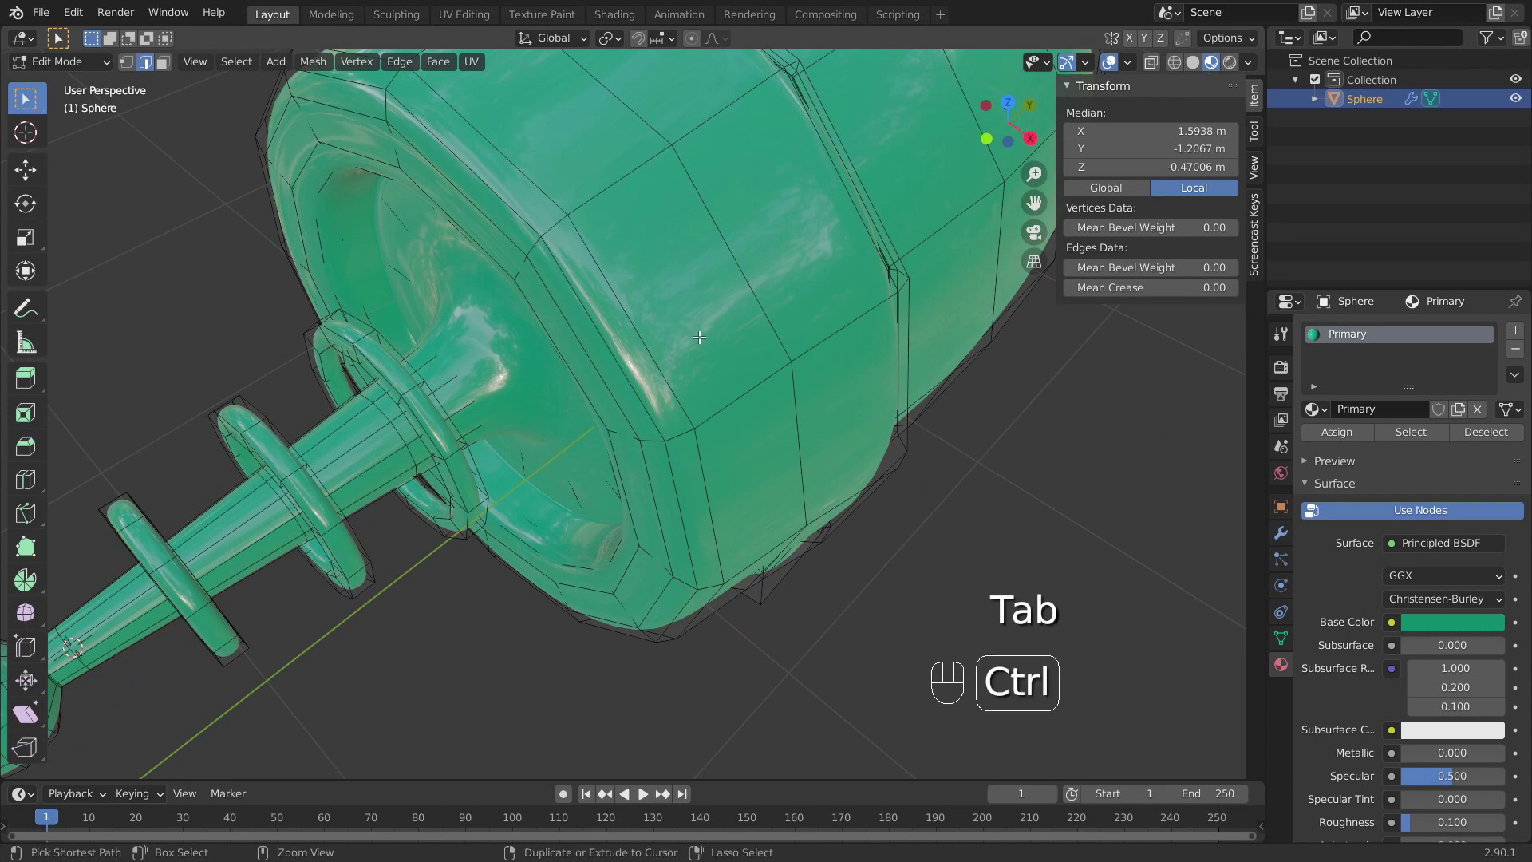
key(ctrl+r)
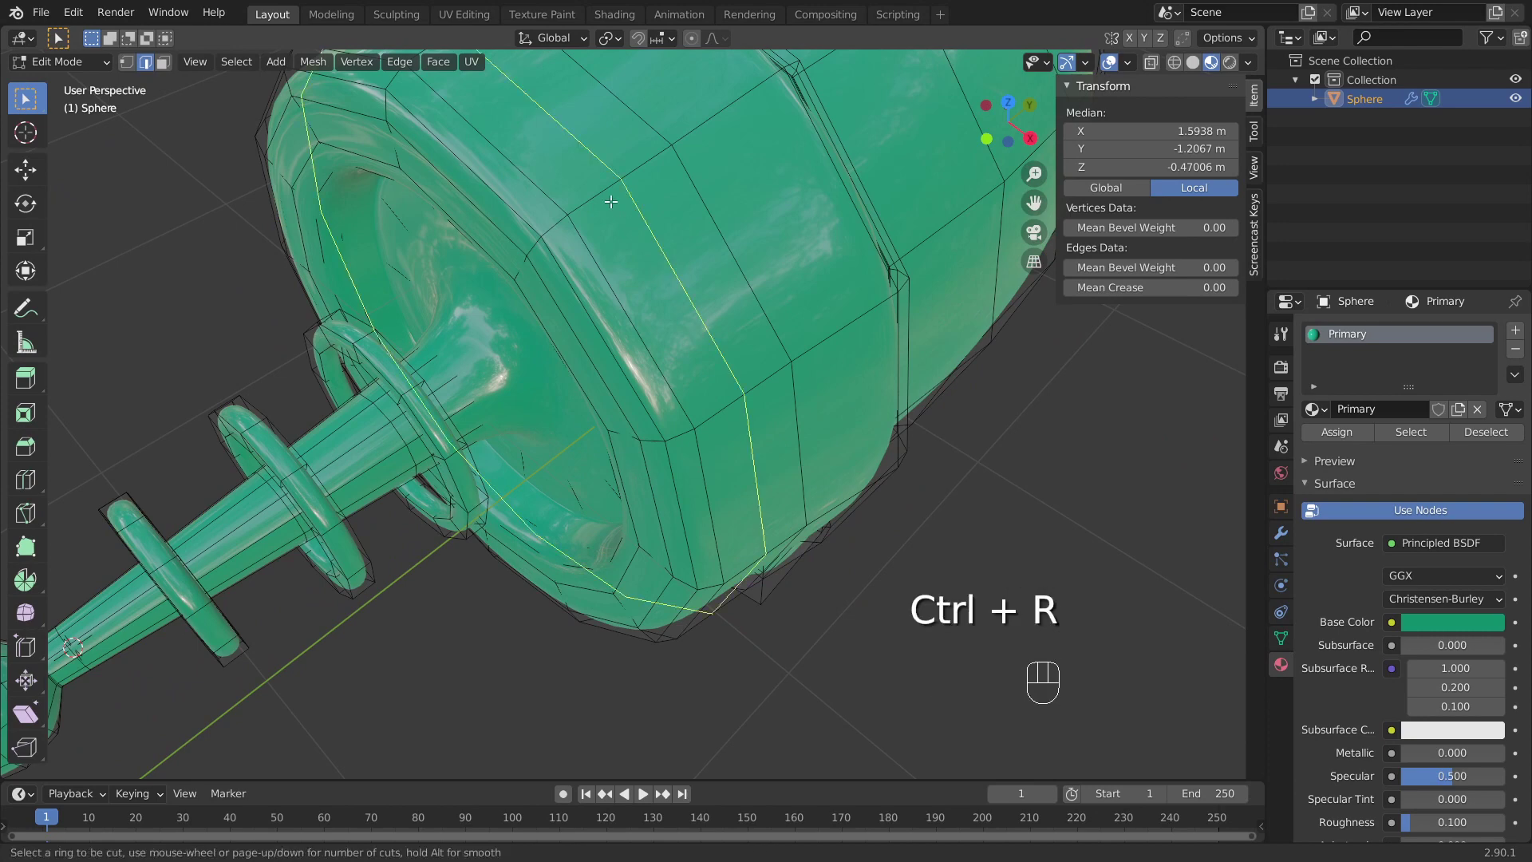
click(611, 206)
right_click(615, 212)
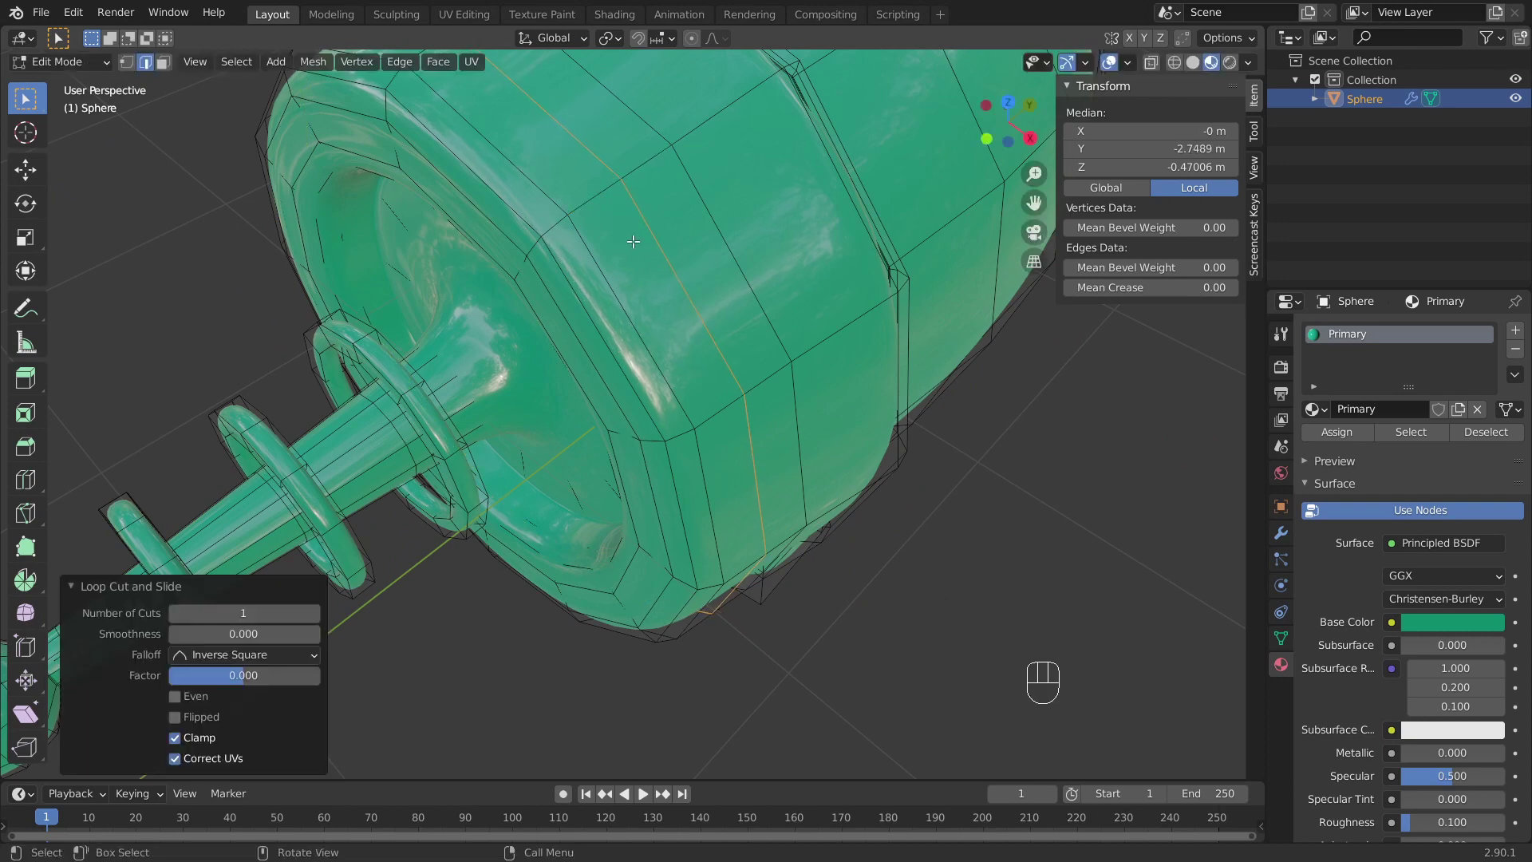
Step: Bevel the new collar edge loop with 3 segments, about 0.0055 m wide
middle_drag(752, 251, 736, 237)
scroll(737, 237, up, 3)
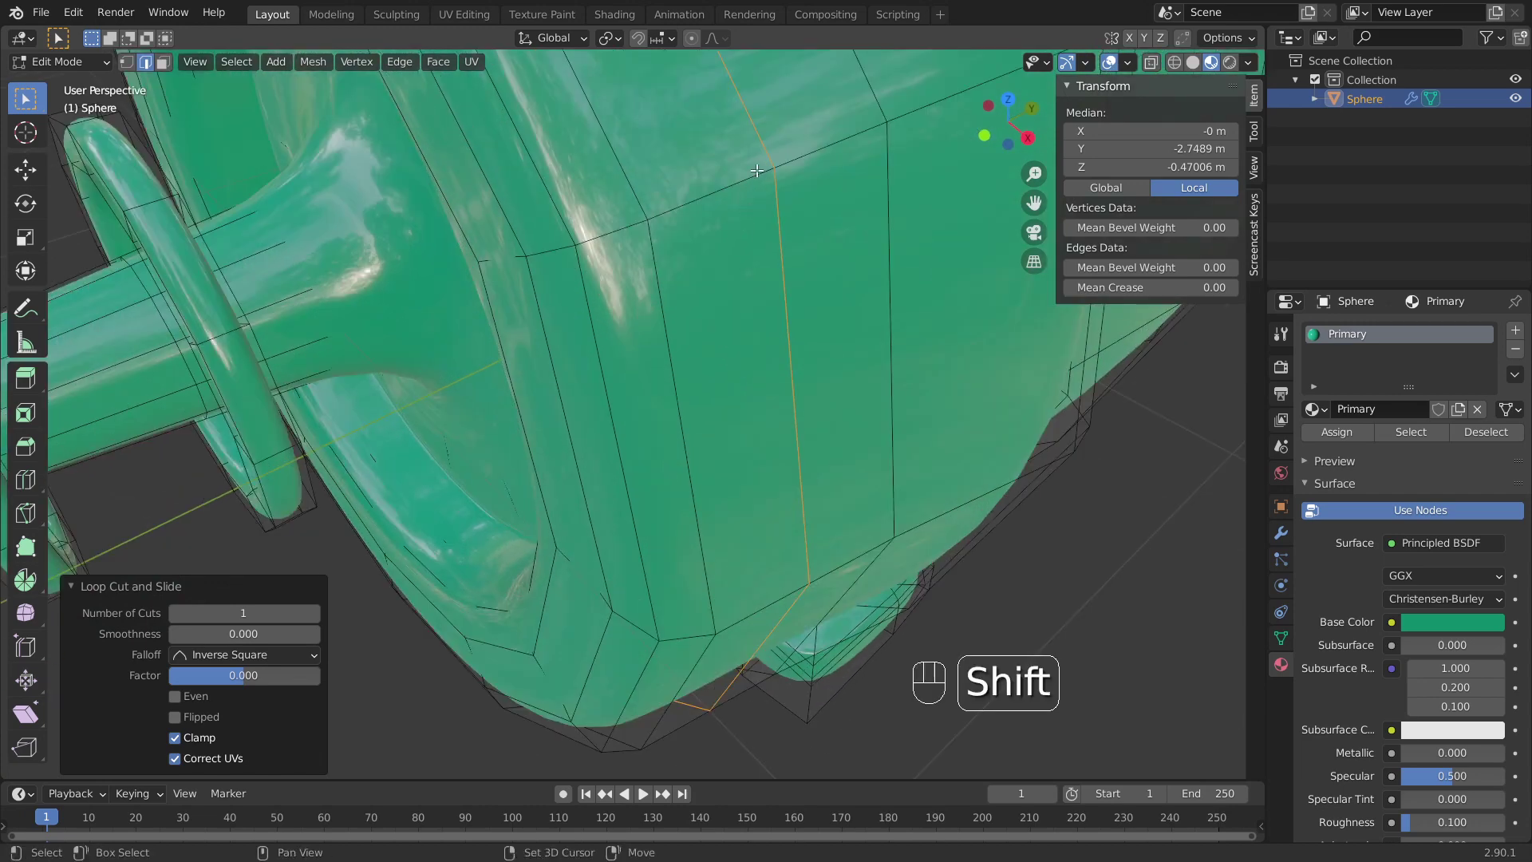
shift+middle_drag(746, 185, 713, 243)
scroll(712, 243, up, 2)
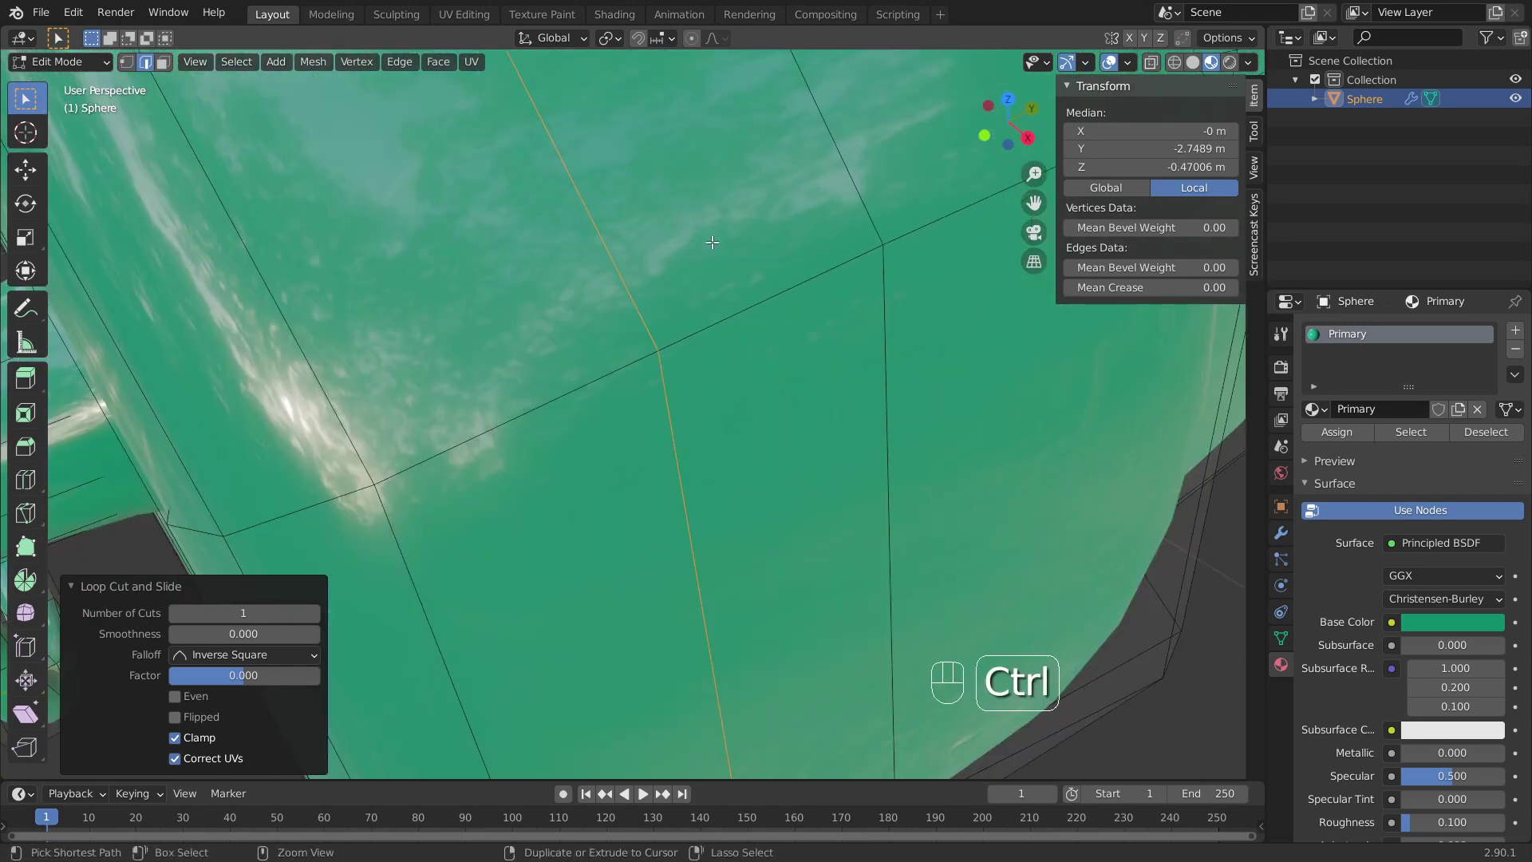
key(ctrl+b)
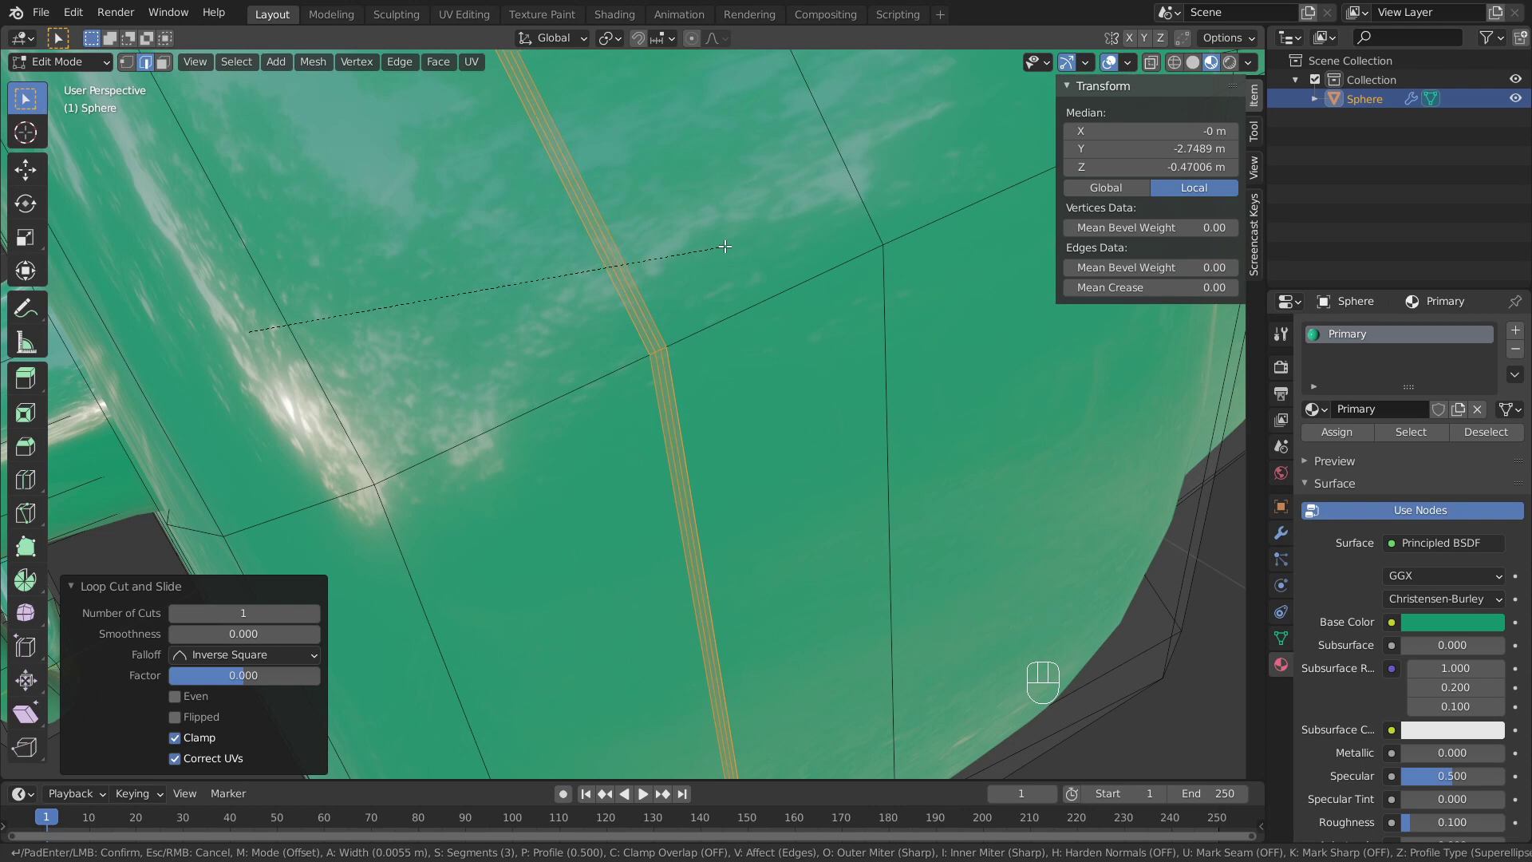
click(725, 247)
Step: Select the middle face loop of the beveled band, extrude it inward along normals about 0.14 m to form a groove, and return to Object Mode
scroll(728, 266, up, 2)
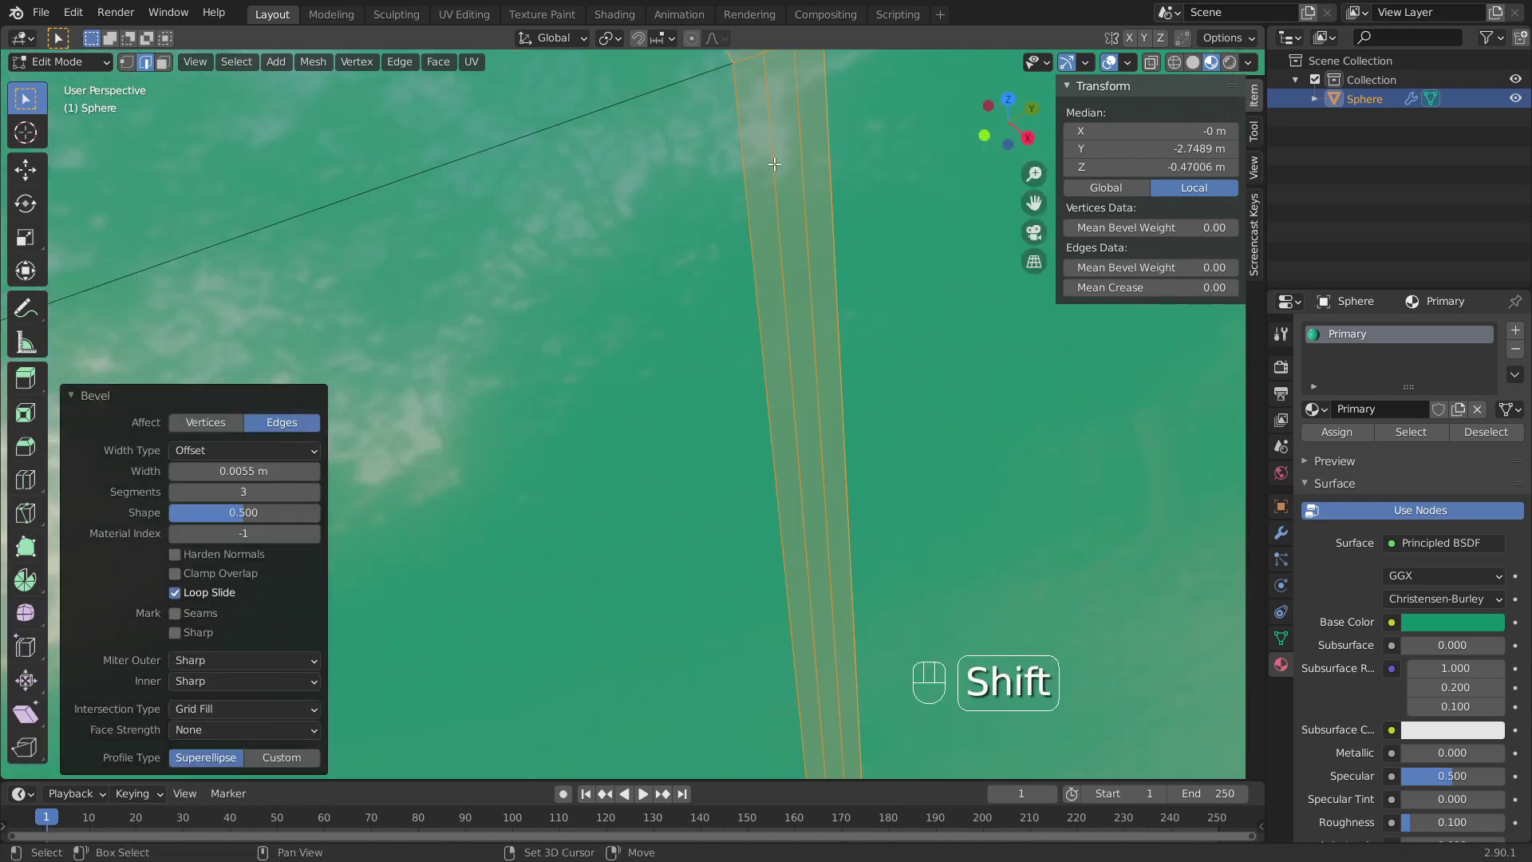
shift+middle_drag(733, 242, 770, 132)
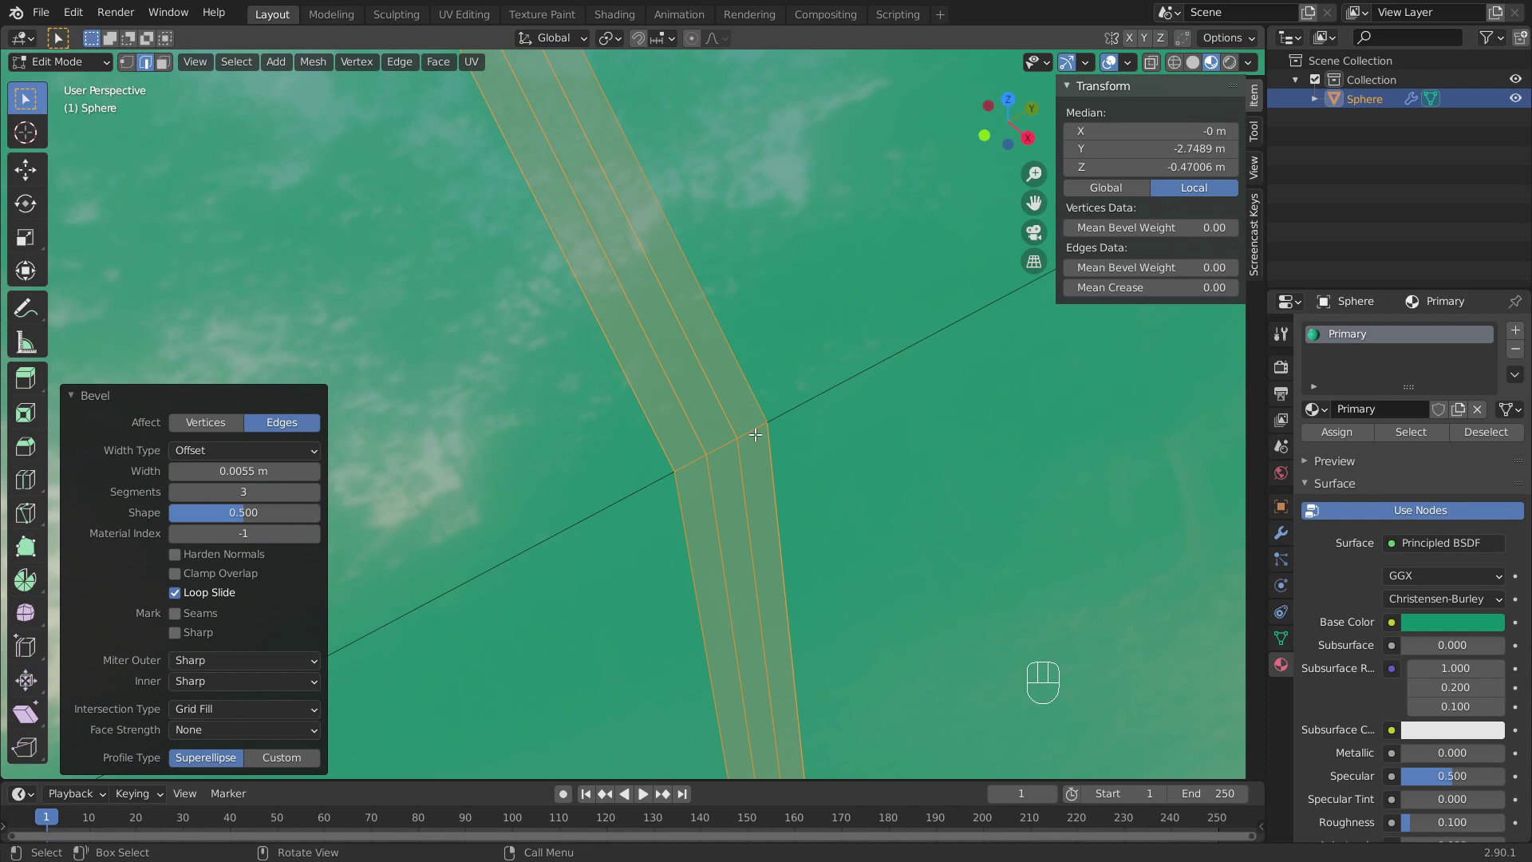
key(3)
alt+click(720, 447)
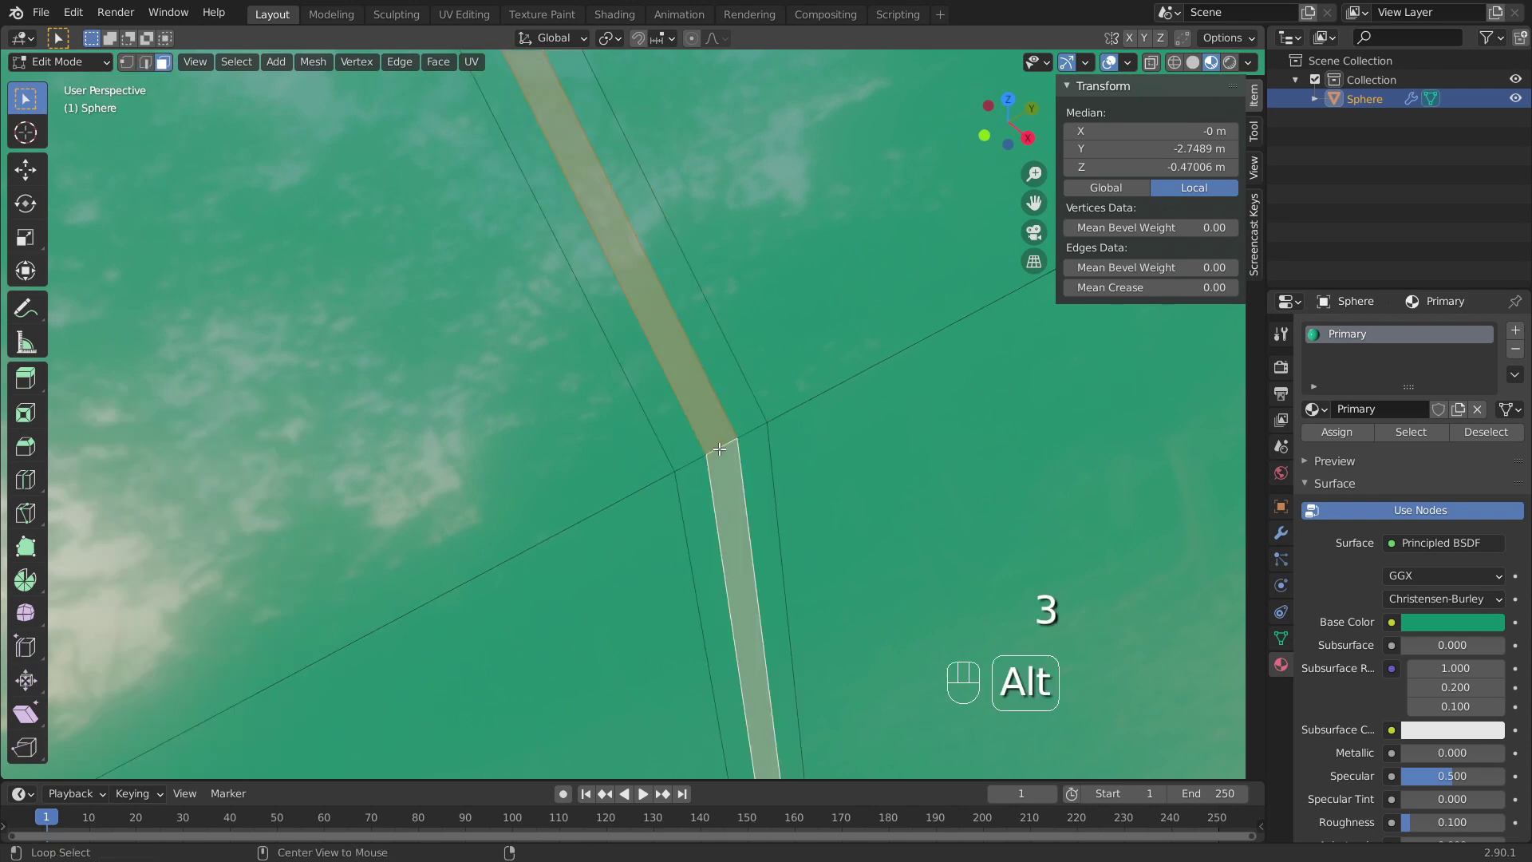
scroll(734, 408, down, 10)
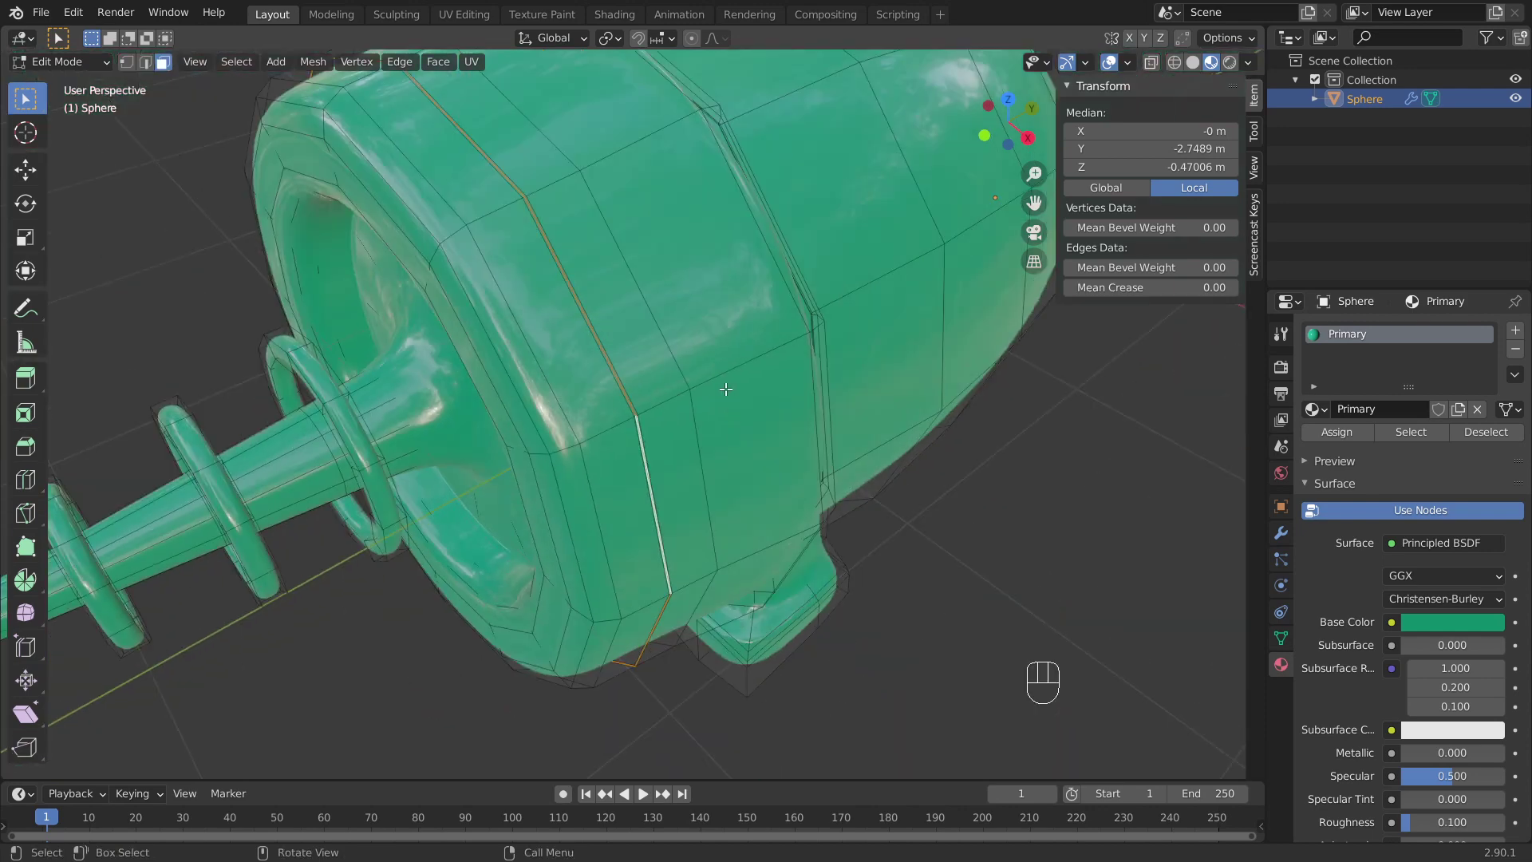
middle_drag(726, 391, 762, 348)
key(alt+e)
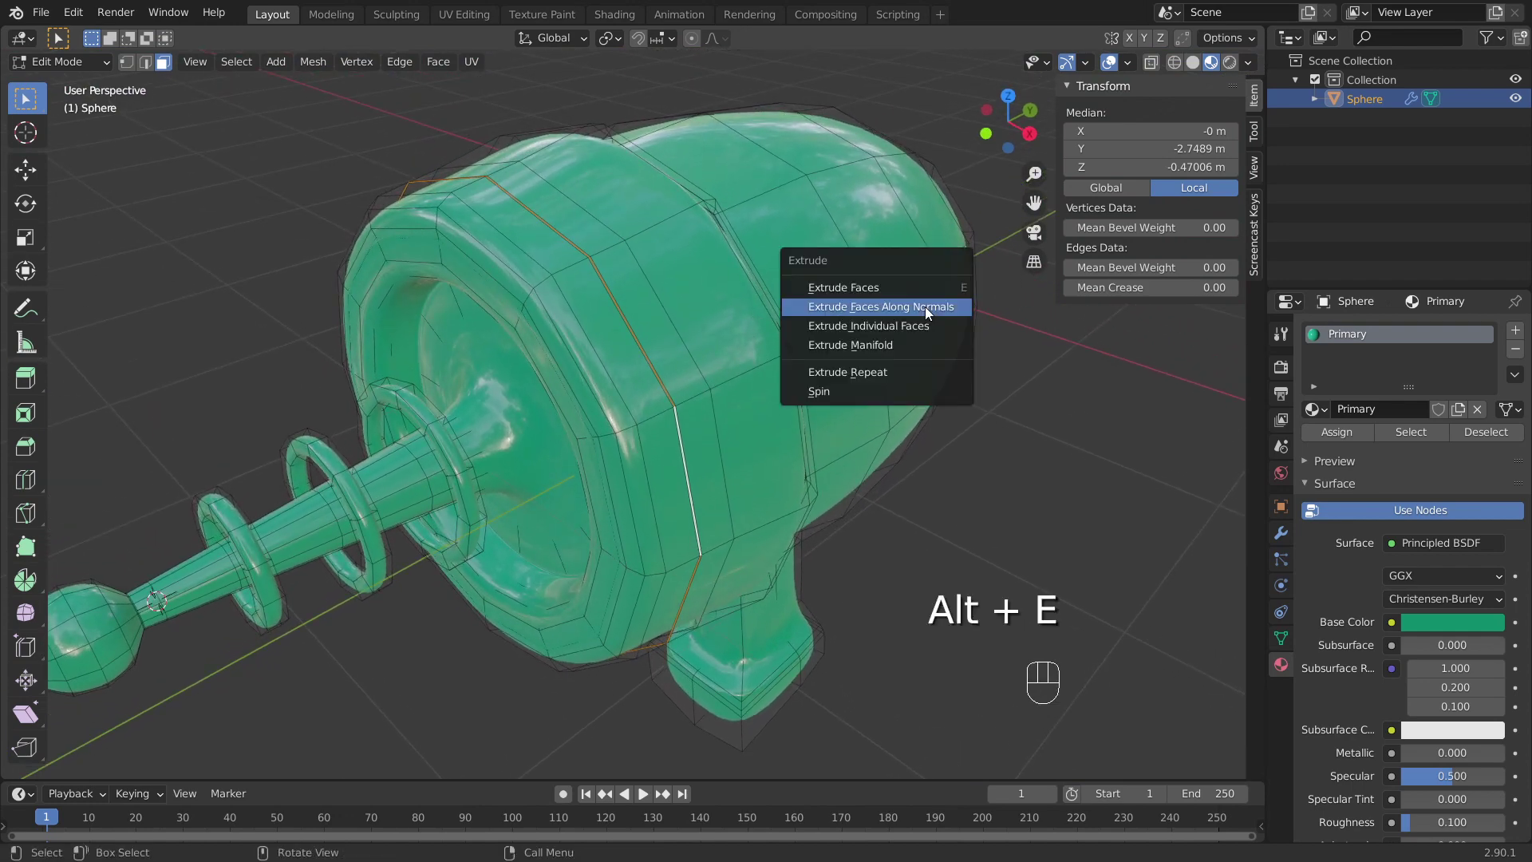
click(928, 309)
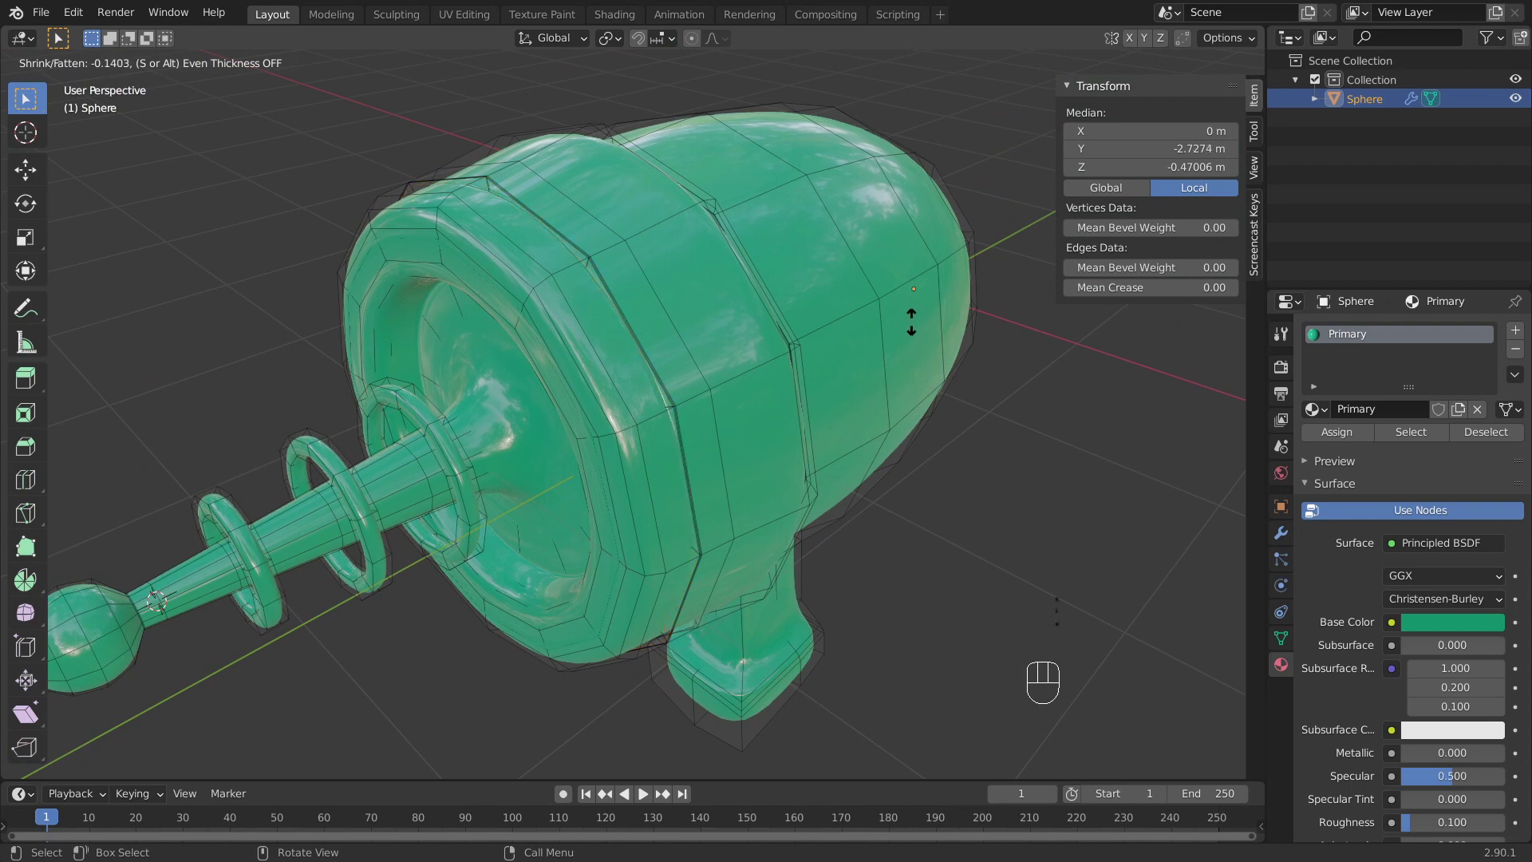
click(910, 322)
key(Tab)
middle_drag(902, 323, 847, 254)
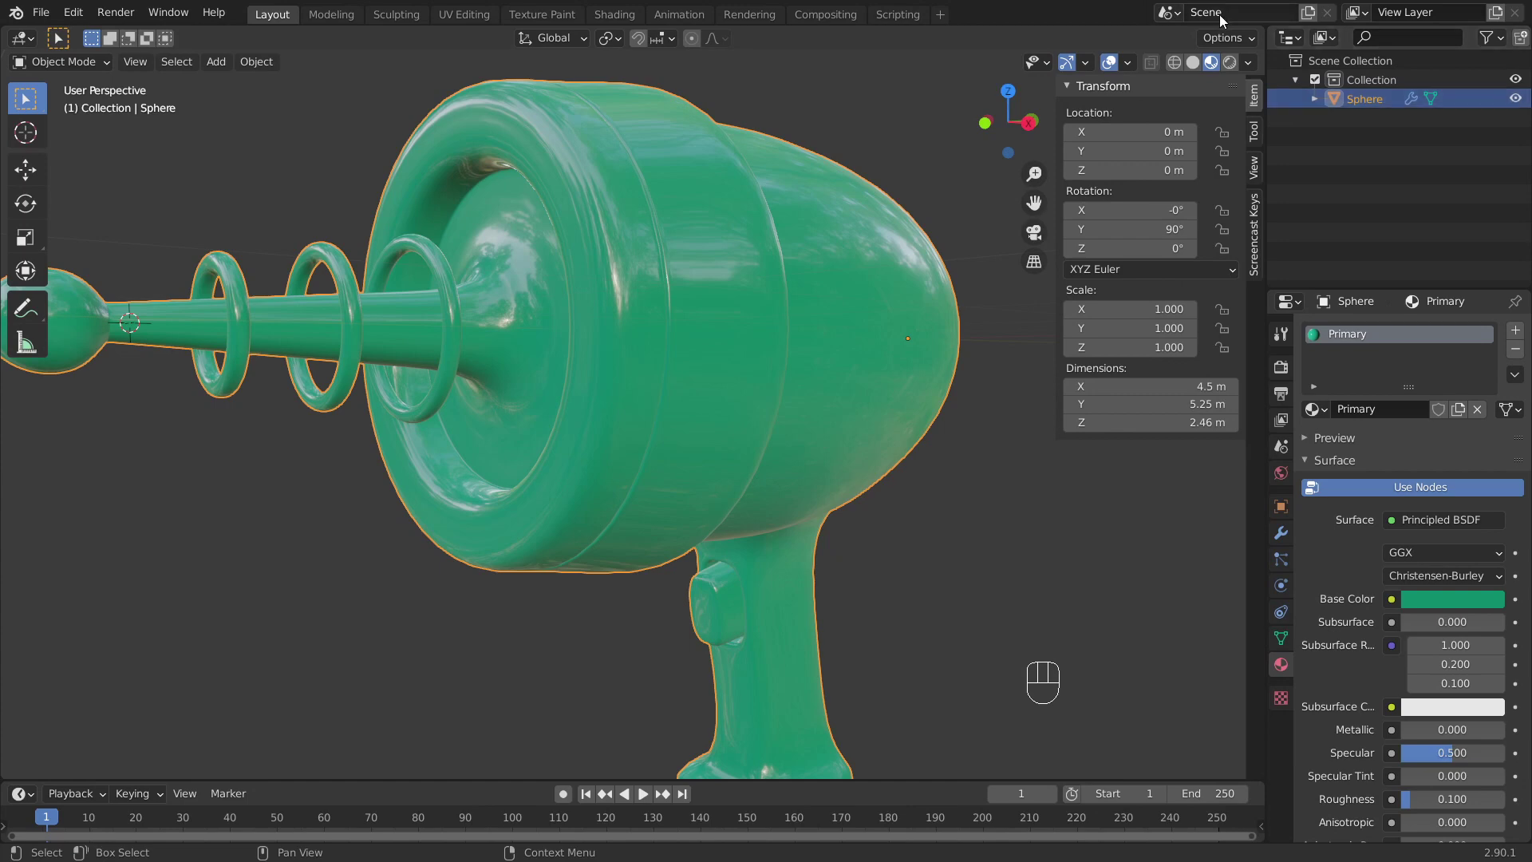
Step: In Edit Mode, select the tip vertex of the barrel's ball and grow the selection over the barrel and collar front up to the groove
middle_drag(545, 247, 639, 263)
key(Tab)
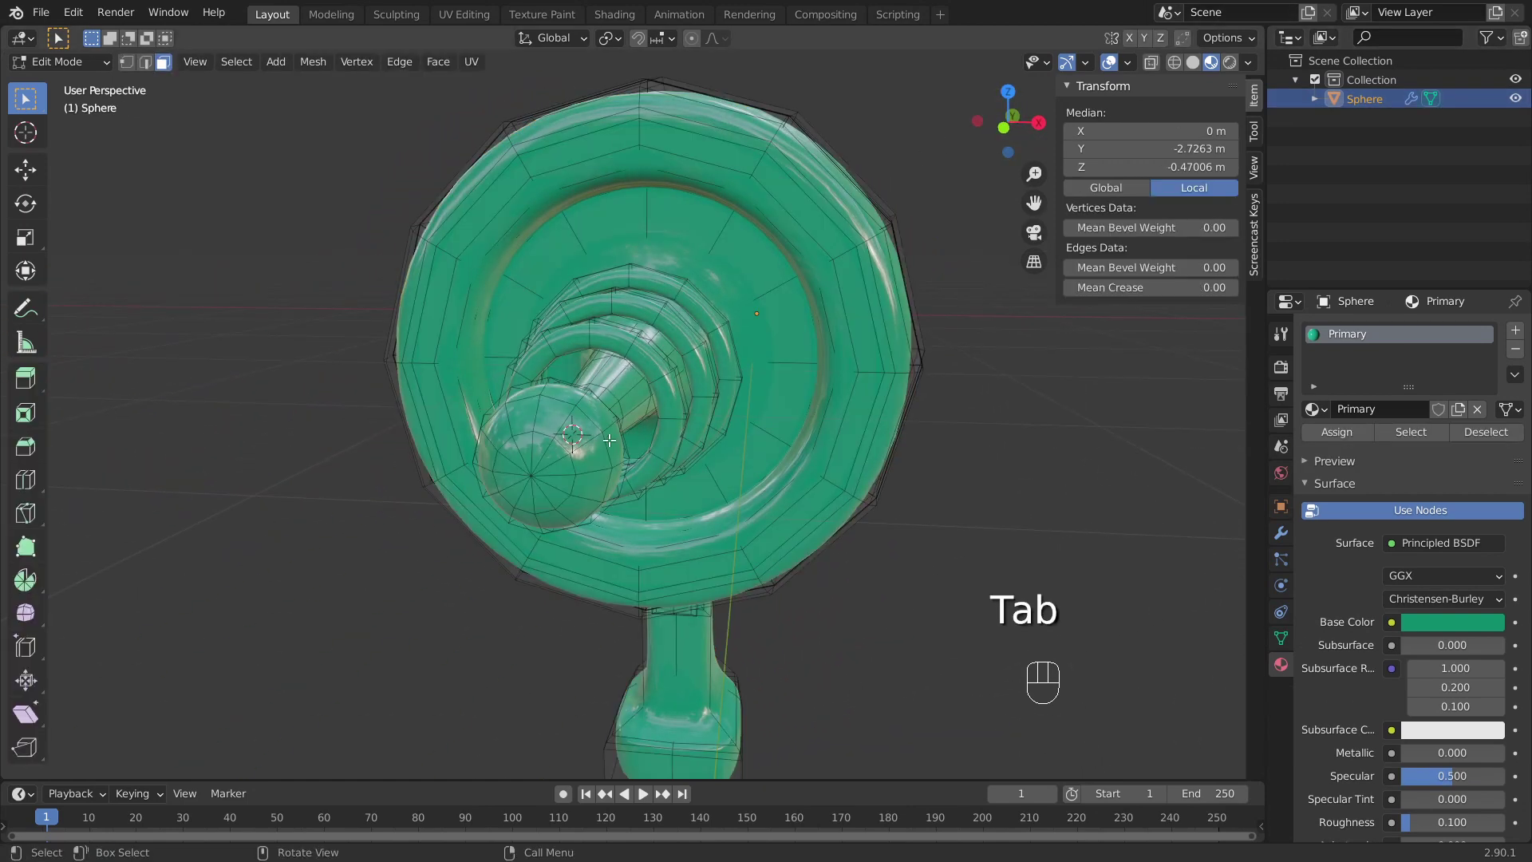
key(1)
click(534, 474)
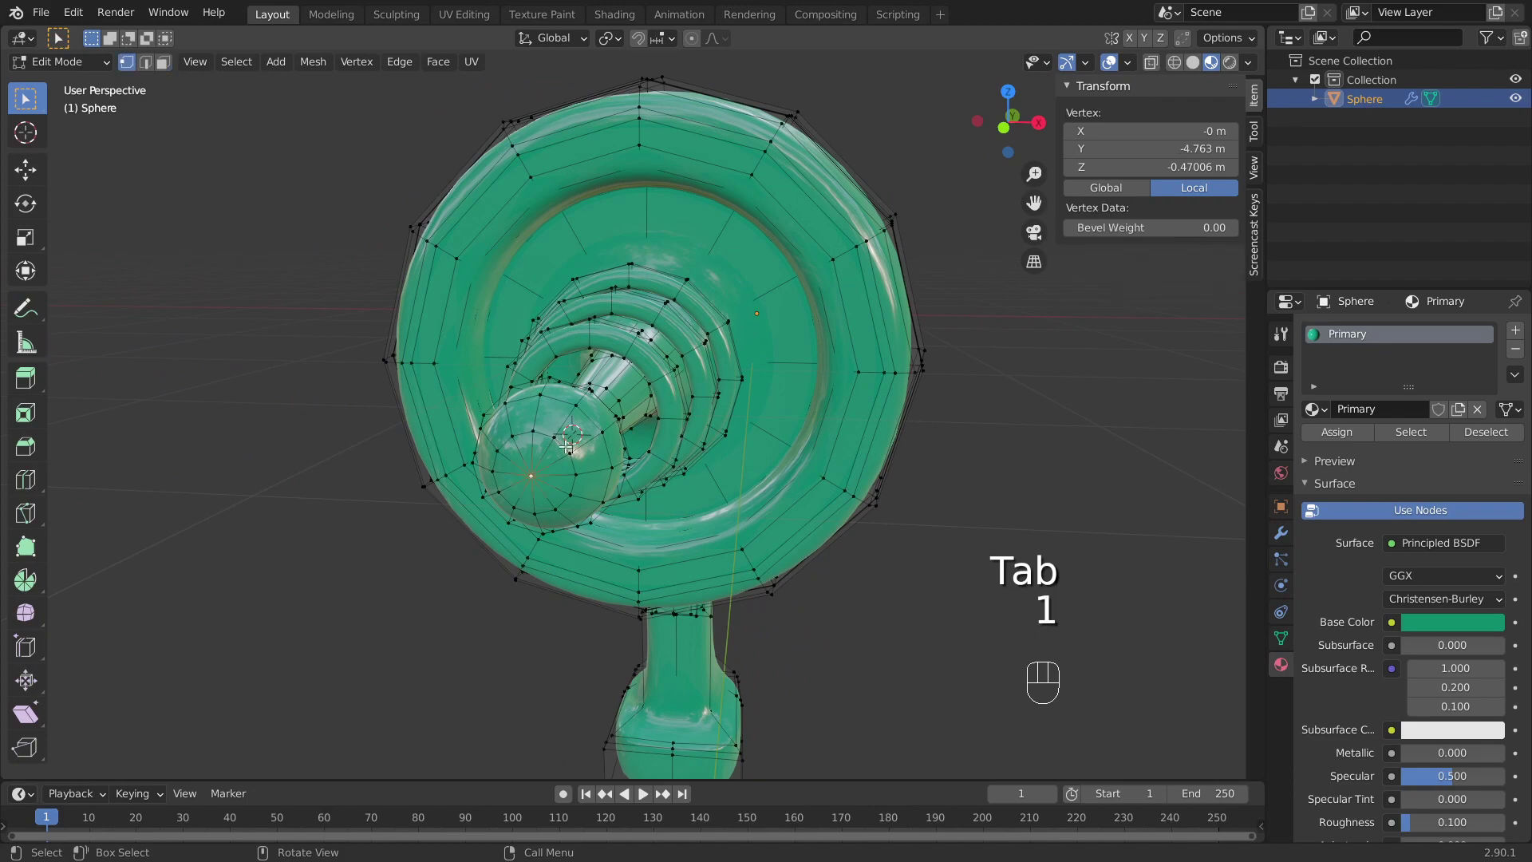
middle_drag(758, 270, 701, 340)
scroll(697, 339, up, 2)
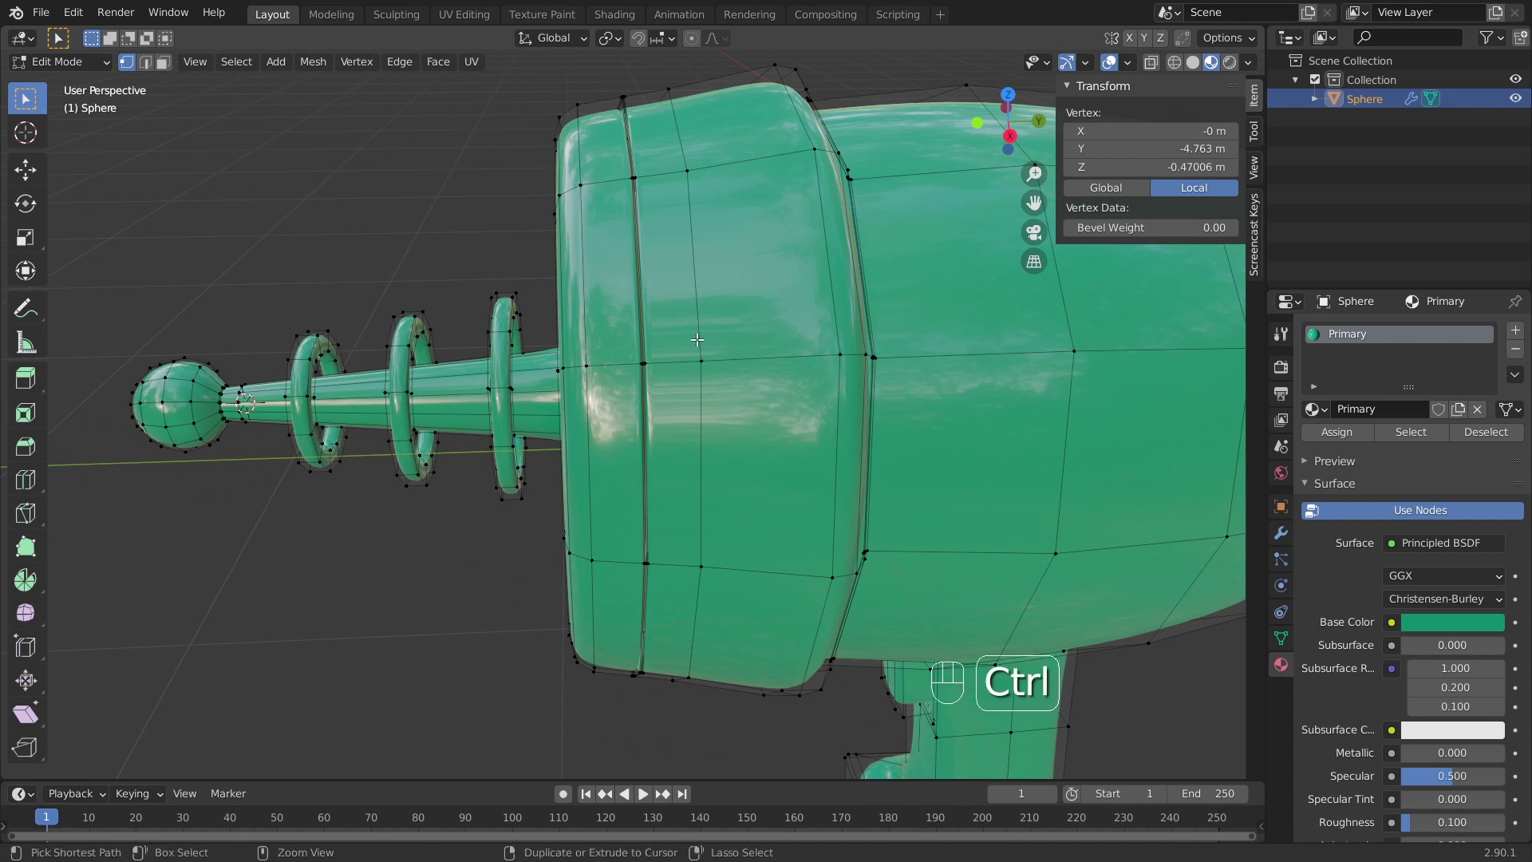
key(ctrl+KP_Add)
key(ctrl+KP_Add)
key(ctrl+KP_Add)
key(ctrl+KP_Add)
key(ctrl+KP_Add)
key(ctrl+KP_Add)
key(ctrl+KP_Add)
key(ctrl+KP_Add)
key(ctrl+KP_Add)
key(ctrl+KP_Add)
key(ctrl+KP_Add)
key(ctrl+KP_Add)
key(ctrl+KP_Add)
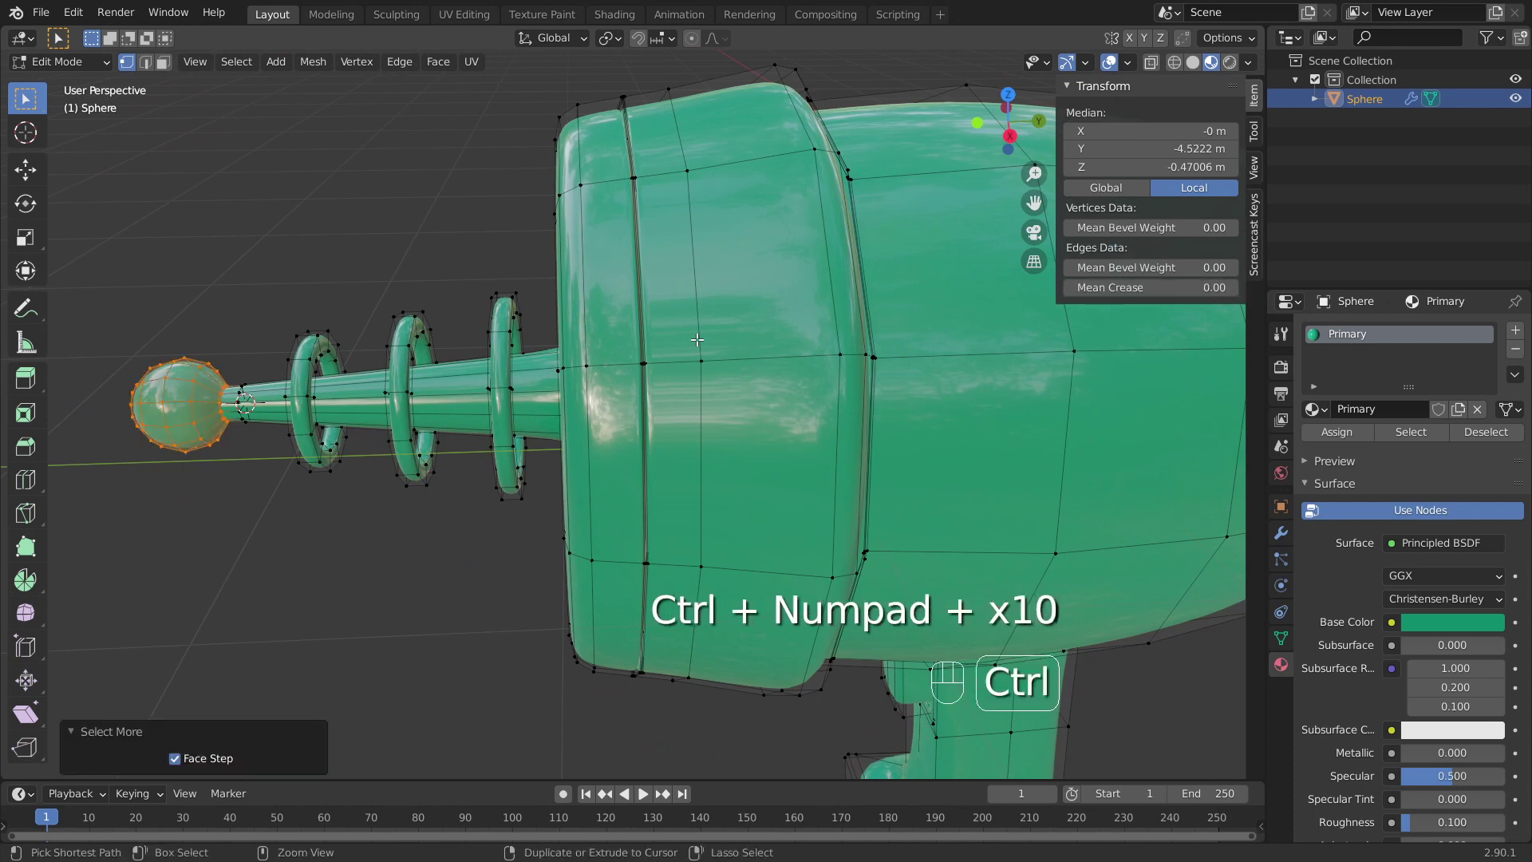
key(ctrl+KP_Add)
key(ctrl+KP_Add)
key(ctrl+KP_Add)
key(ctrl+KP_Add)
key(ctrl+KP_Add)
key(ctrl+KP_Add)
key(ctrl+KP_Add)
key(ctrl+KP_Add)
key(ctrl+KP_Add)
key(ctrl+KP_Add)
key(ctrl+KP_Add)
key(ctrl+KP_Add)
key(ctrl+KP_Add)
key(ctrl+KP_Add)
key(ctrl+KP_Add)
key(ctrl+KP_Add)
key(ctrl+KP_Add)
key(ctrl+KP_Add)
key(ctrl+KP_Add)
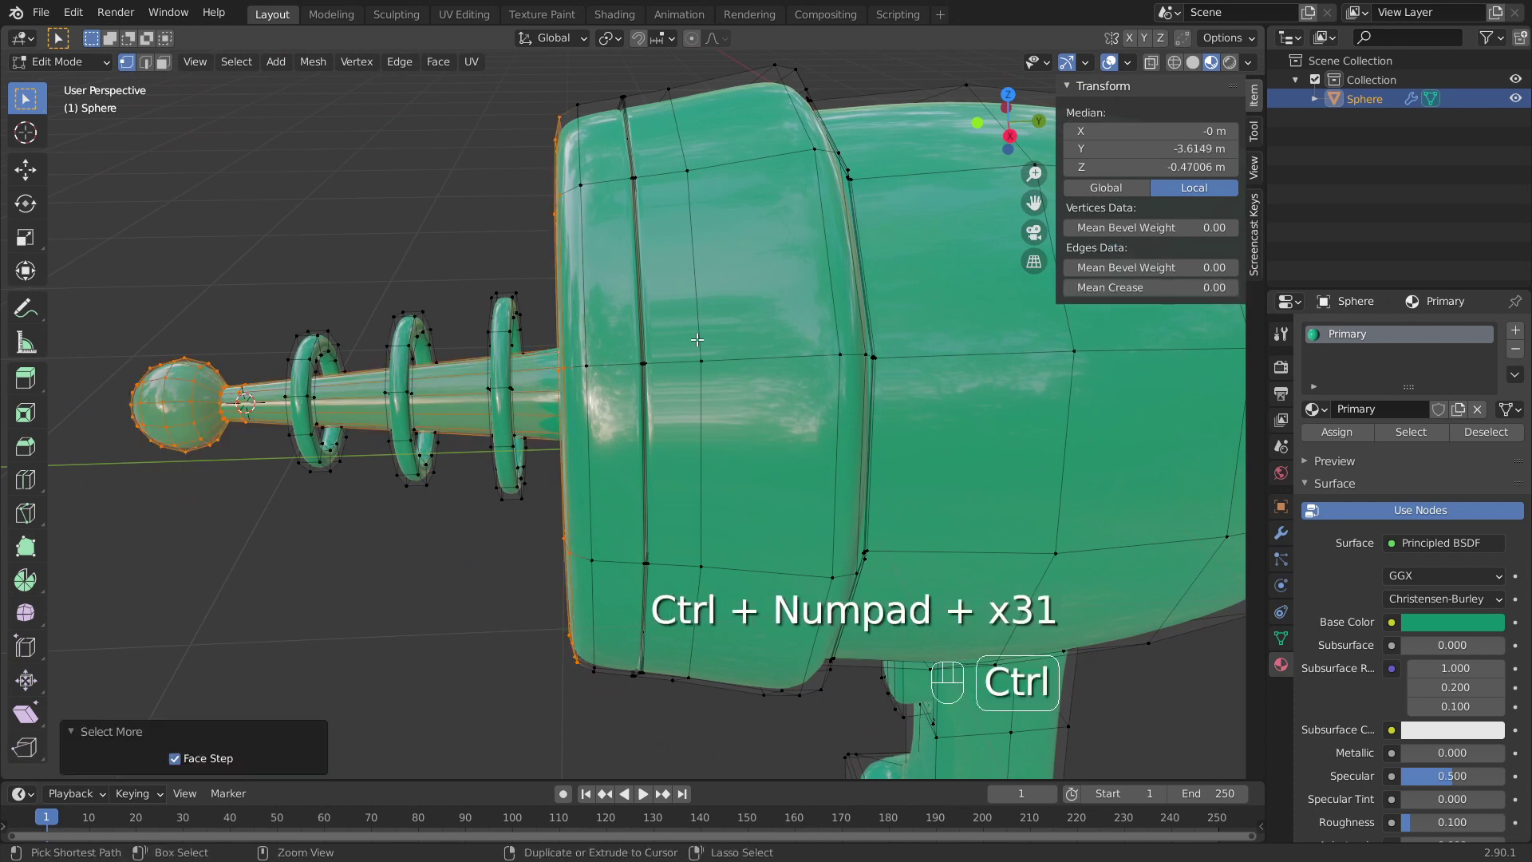
key(ctrl+KP_Add)
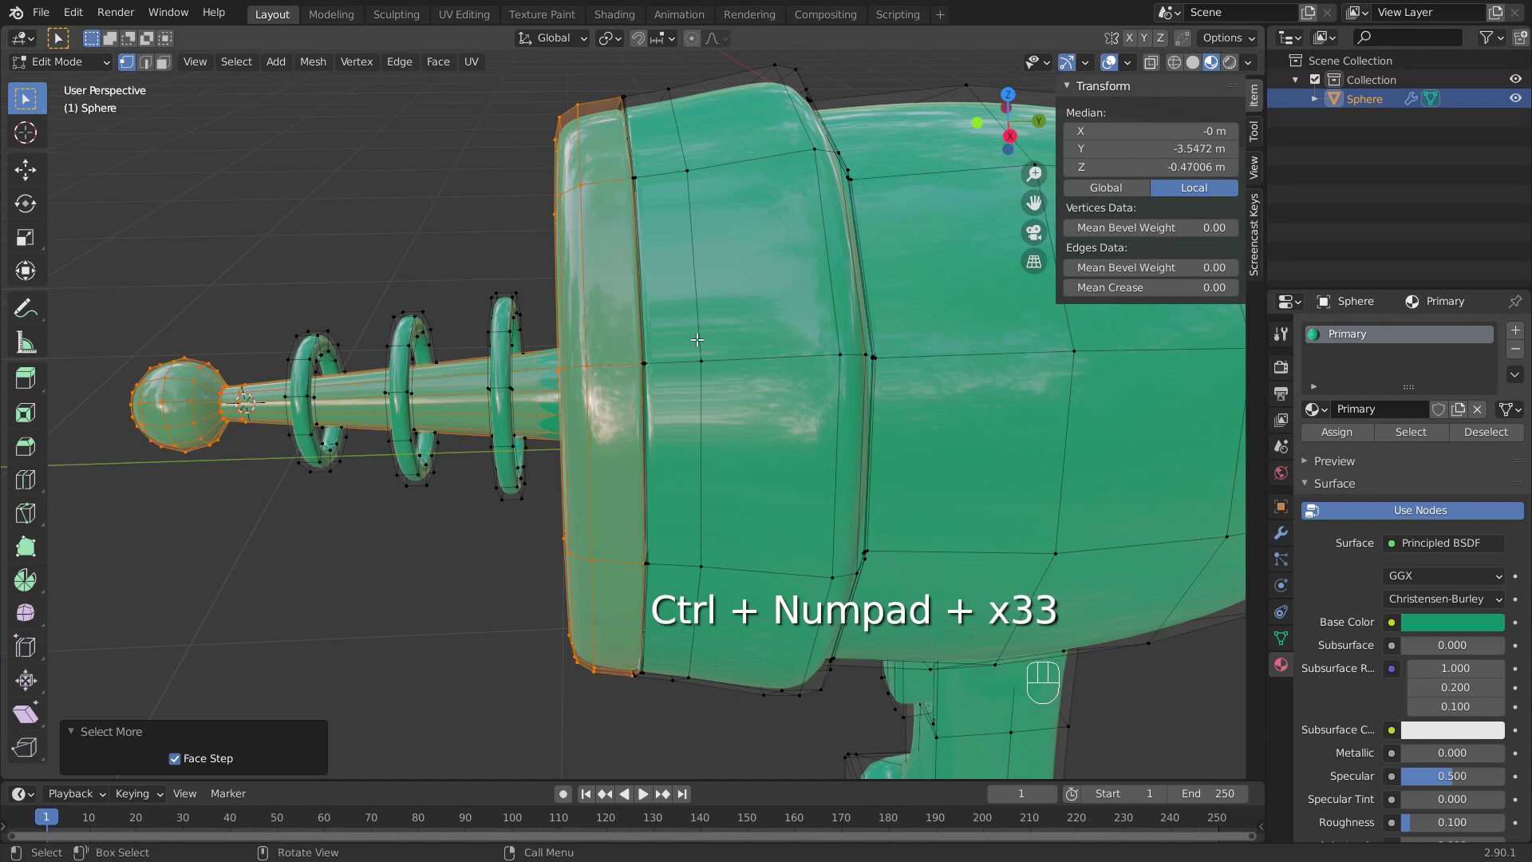
Step: Grow the selection two more steps so that it extends into the collar groove
middle_drag(697, 340, 683, 292)
scroll(647, 341, up, 4)
scroll(647, 341, up, 5)
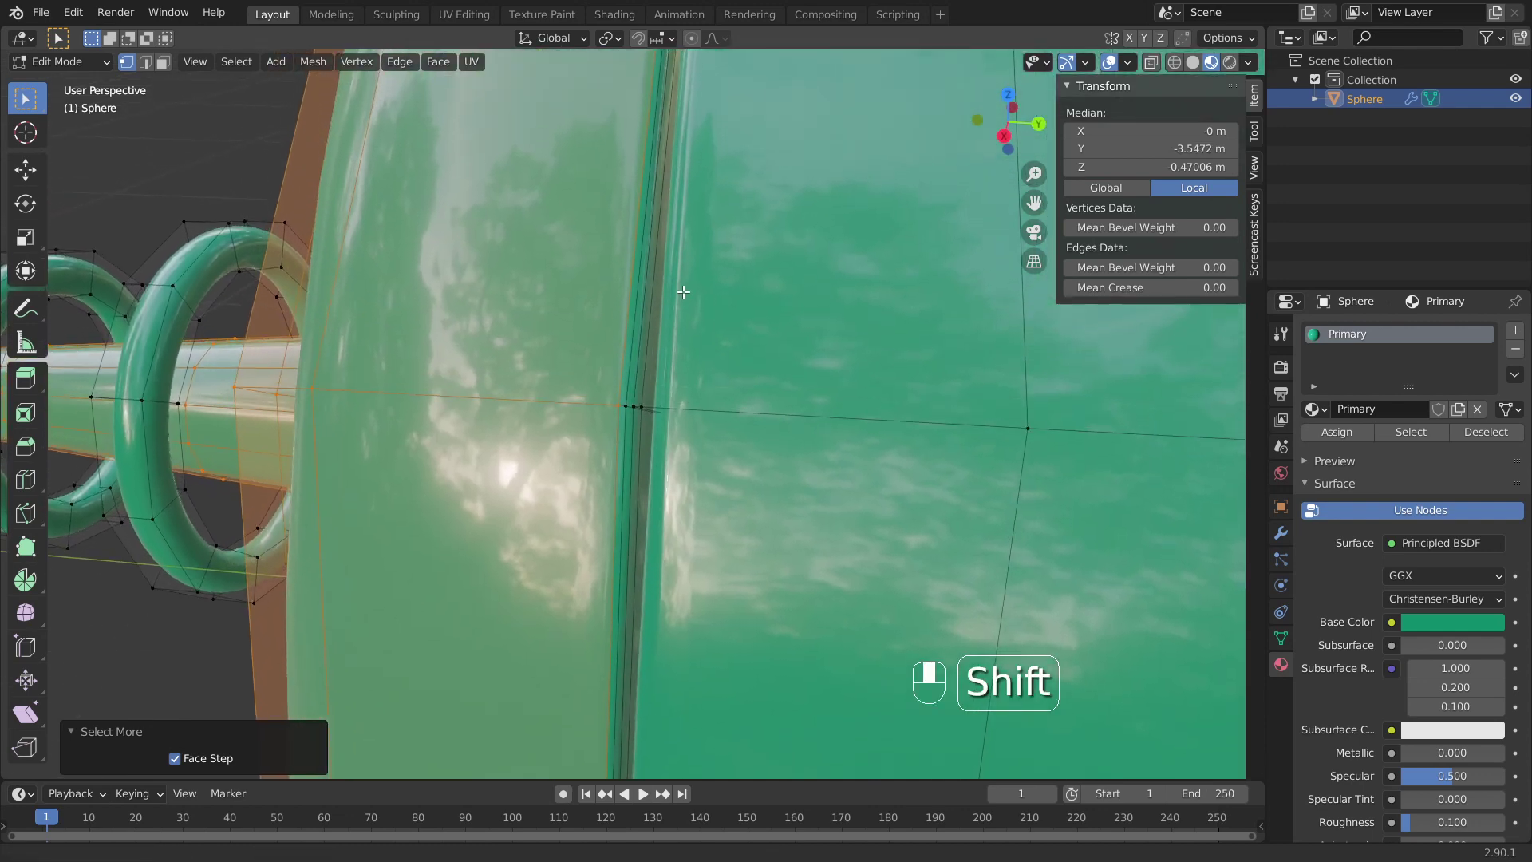
scroll(683, 292, up, 3)
key(ctrl+KP_Add)
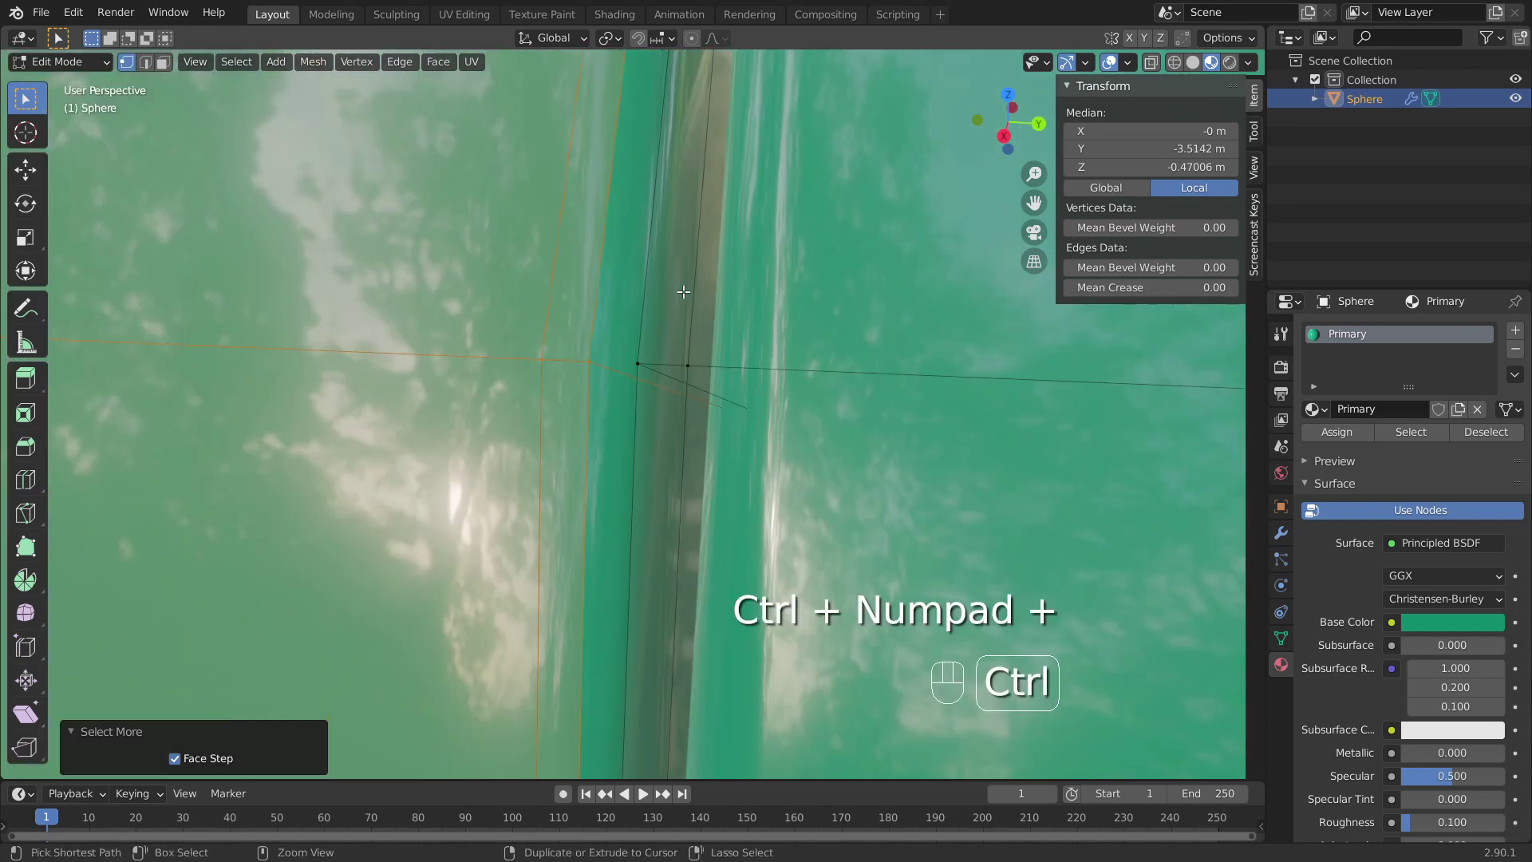
key(ctrl+KP_Add)
scroll(684, 293, down, 6)
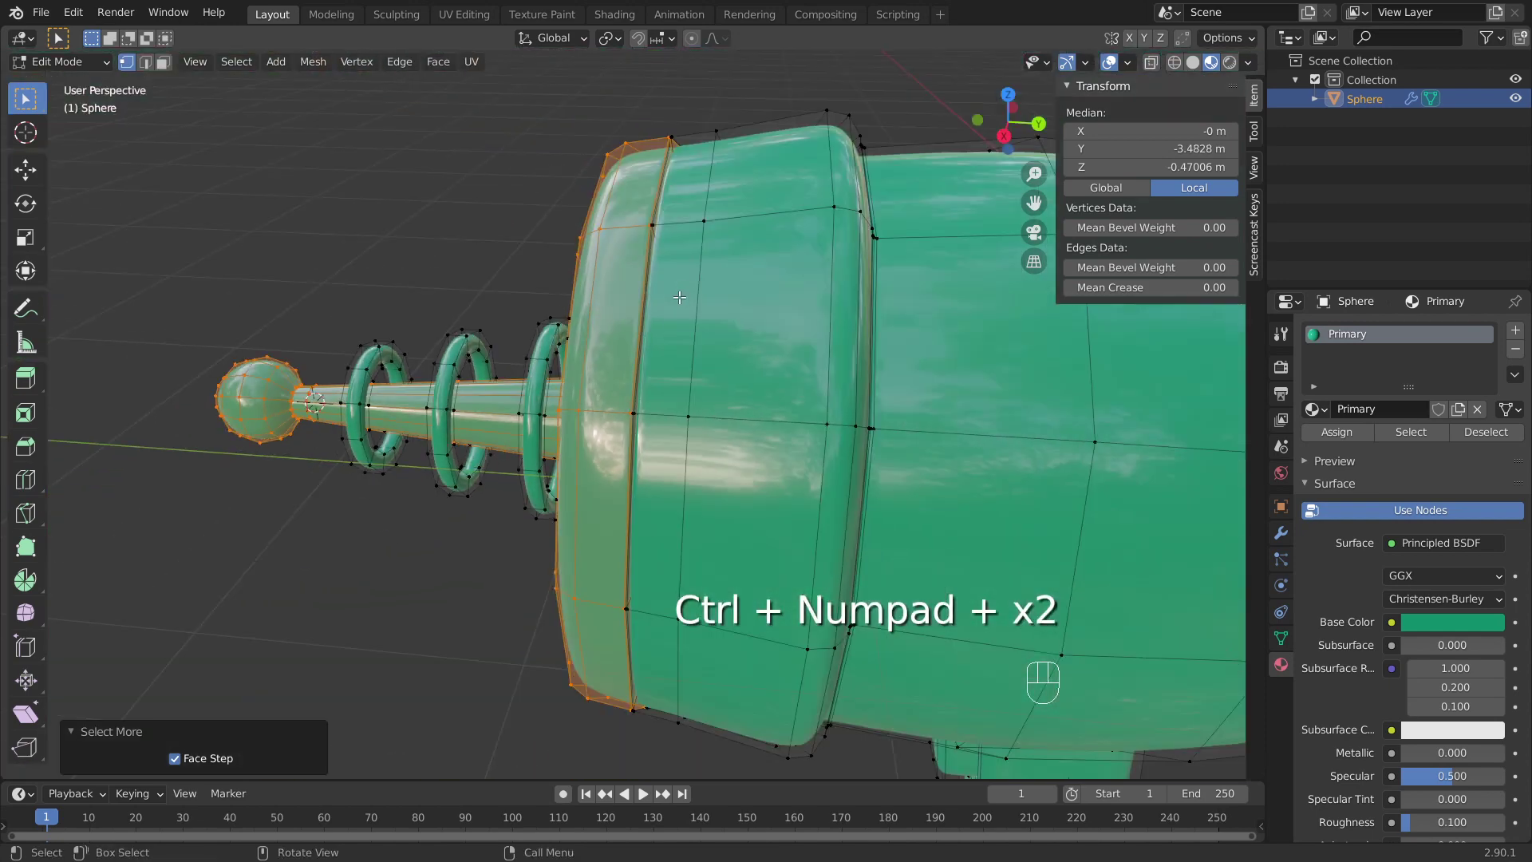
mouse_move(627, 315)
middle_down()
mouse_move(594, 319)
mouse_move(638, 314)
middle_up()
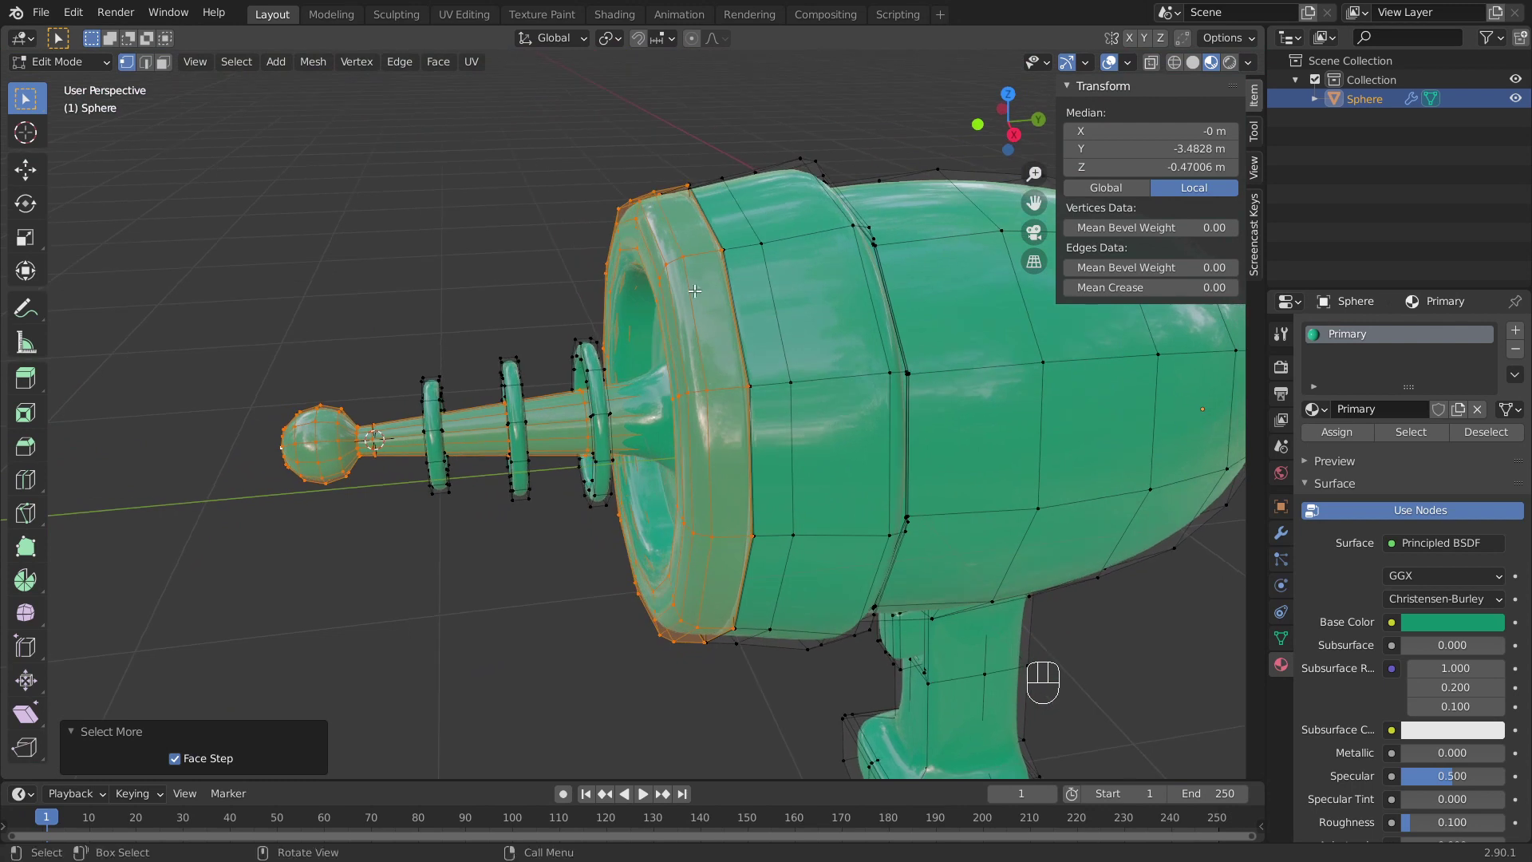
Step: Add a second material slot to the ray gun and create a new material named Metal in it
click(1515, 331)
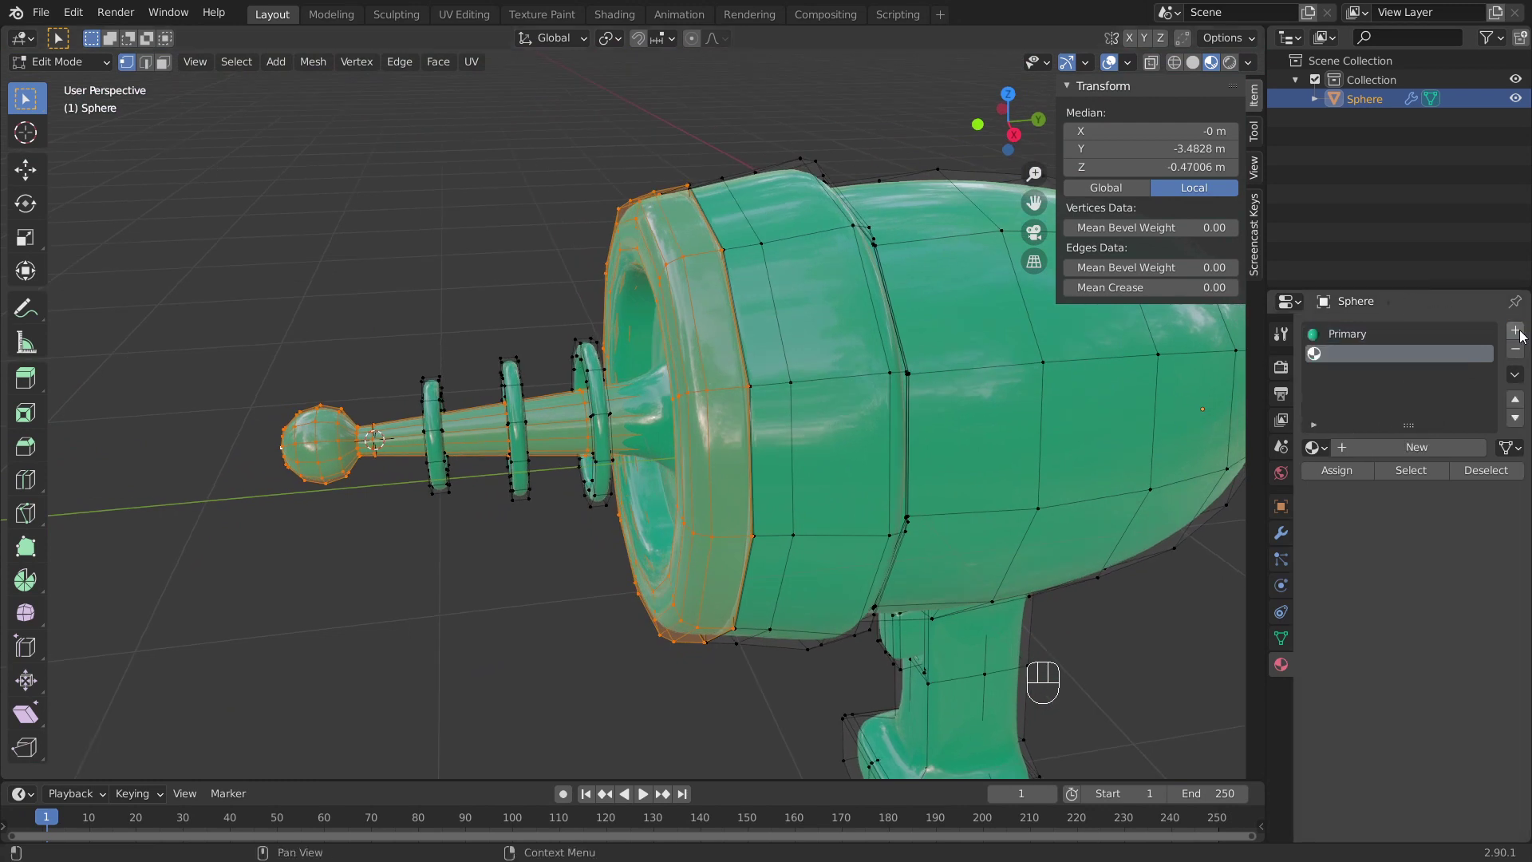
click(1401, 449)
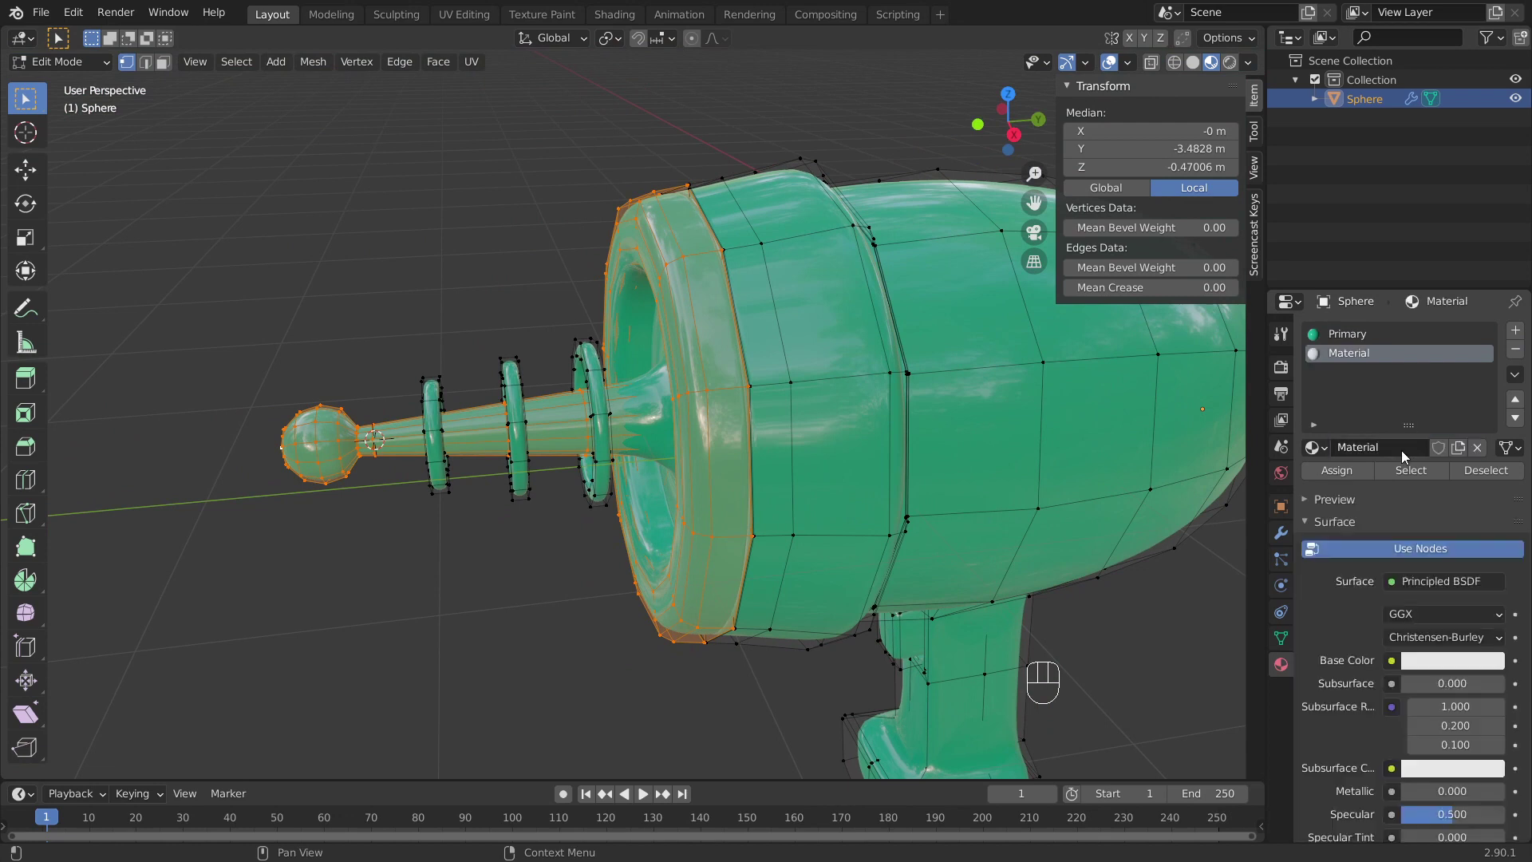
click(1395, 448)
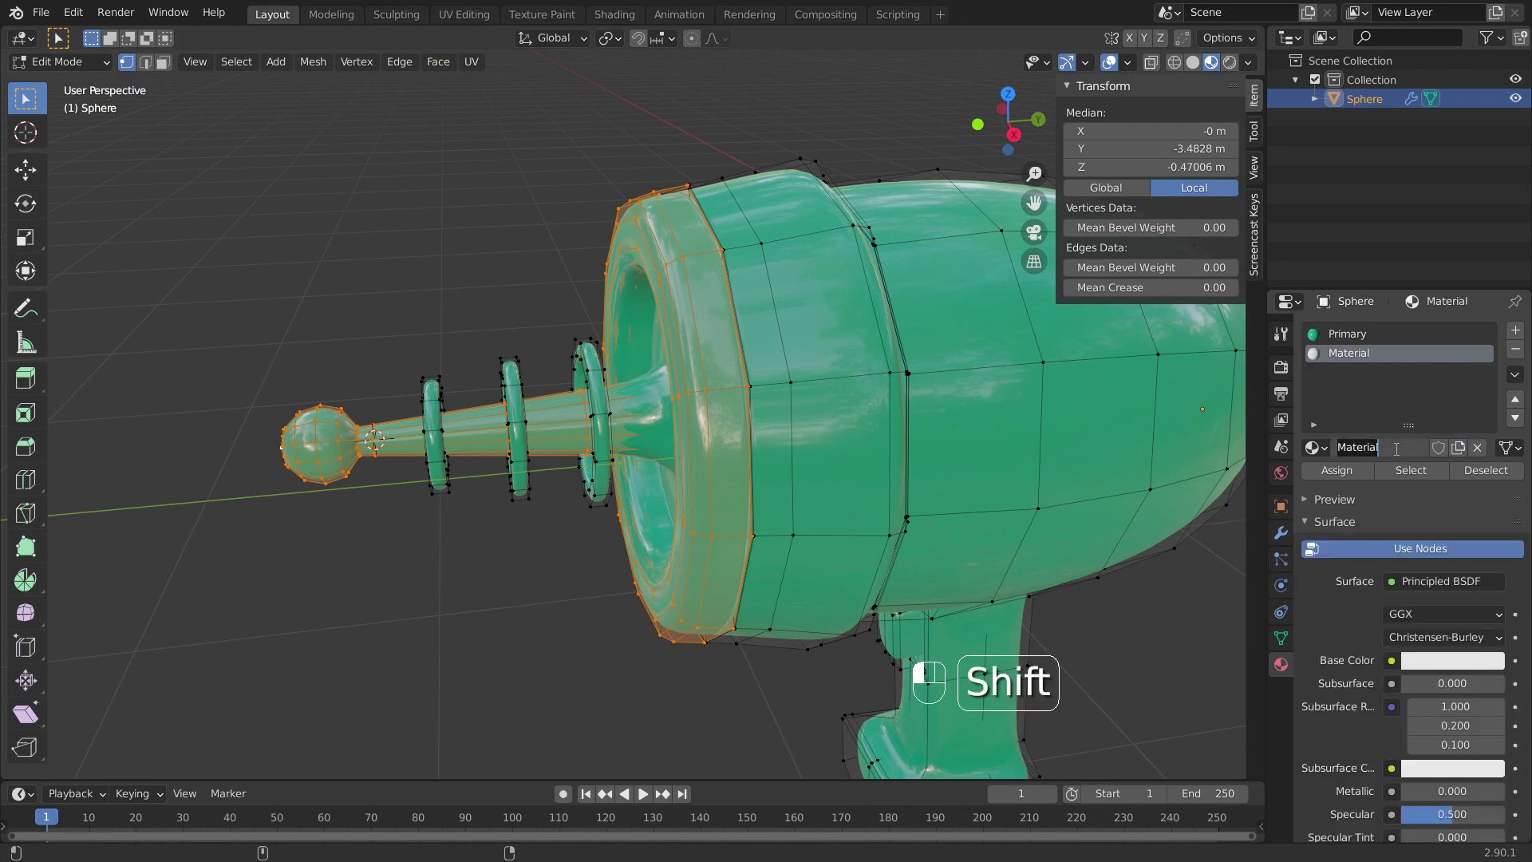
text(Me)
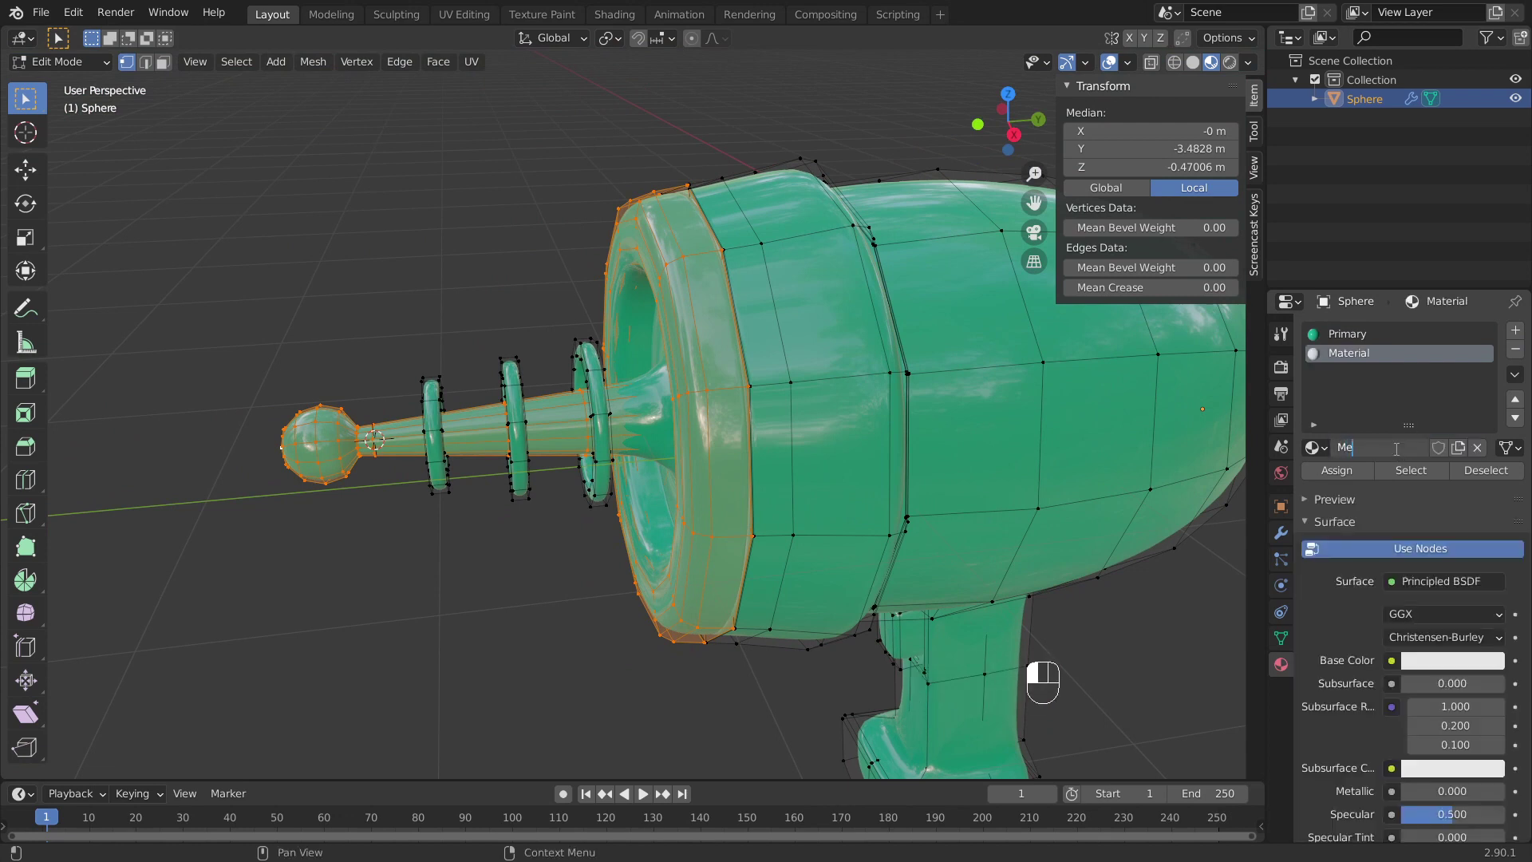
key(Return)
Step: Give the Metal material a mid-grey base color, roughness 0.1 and metallic 1.0, and assign it to the selected barrel and collar front
scroll(1398, 495, down, 3)
scroll(1424, 532, down, 2)
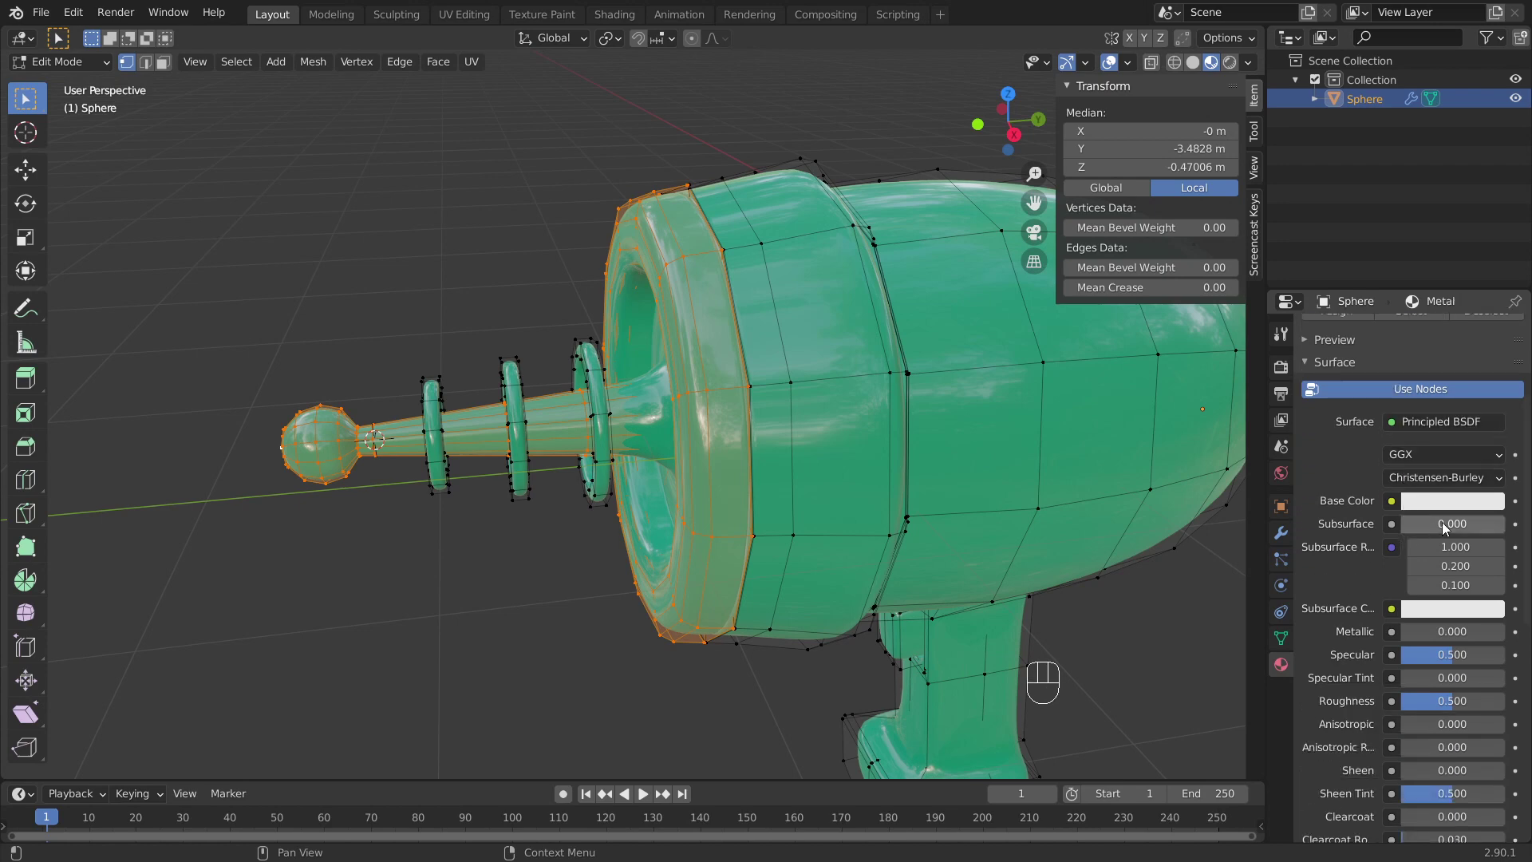
click(1460, 501)
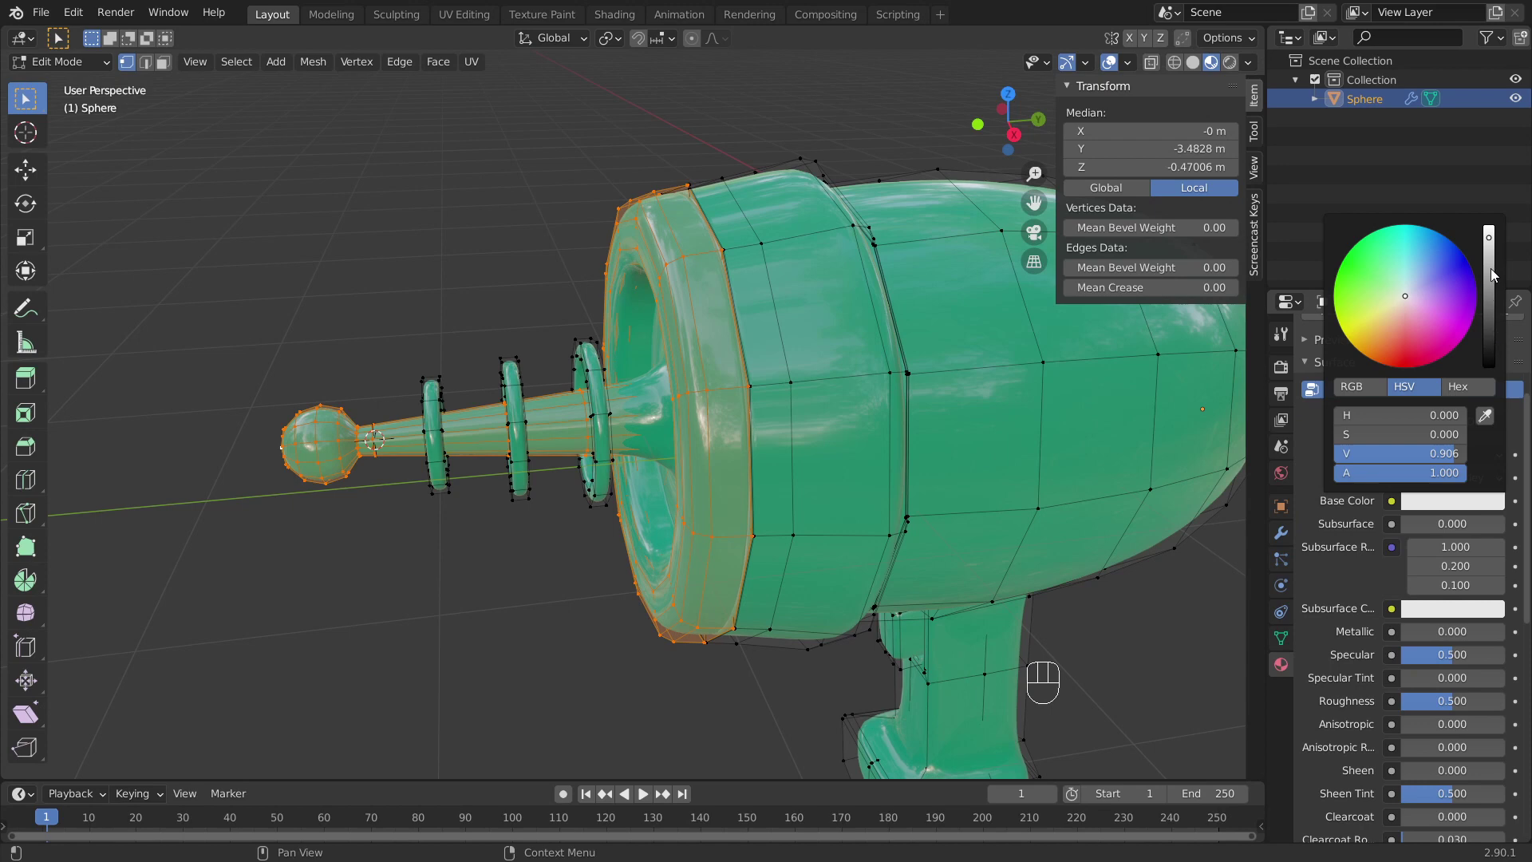
drag(1489, 238, 1488, 272)
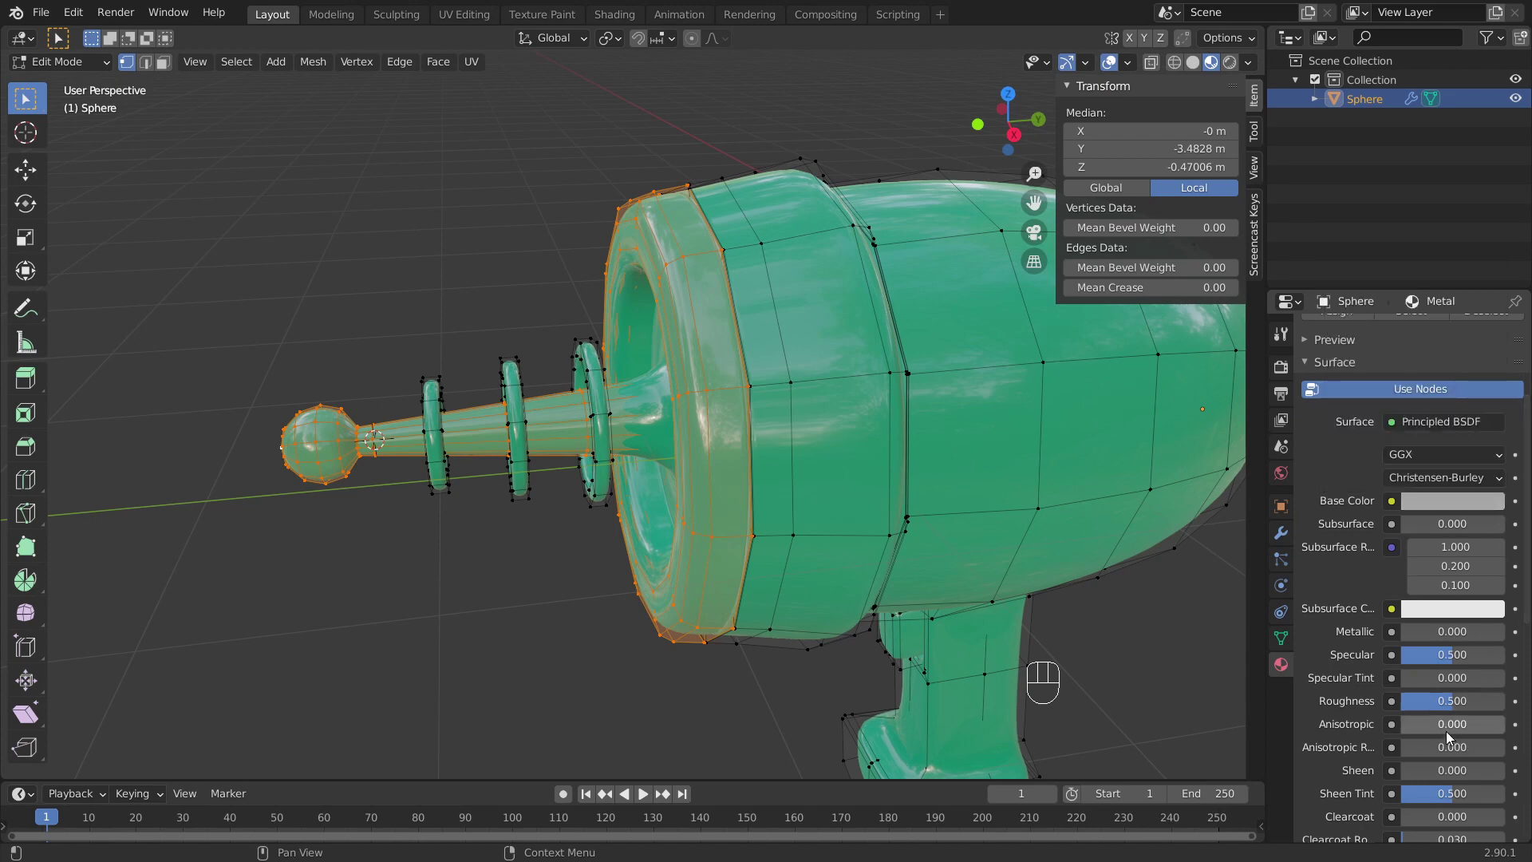
click(1448, 706)
text(.1)
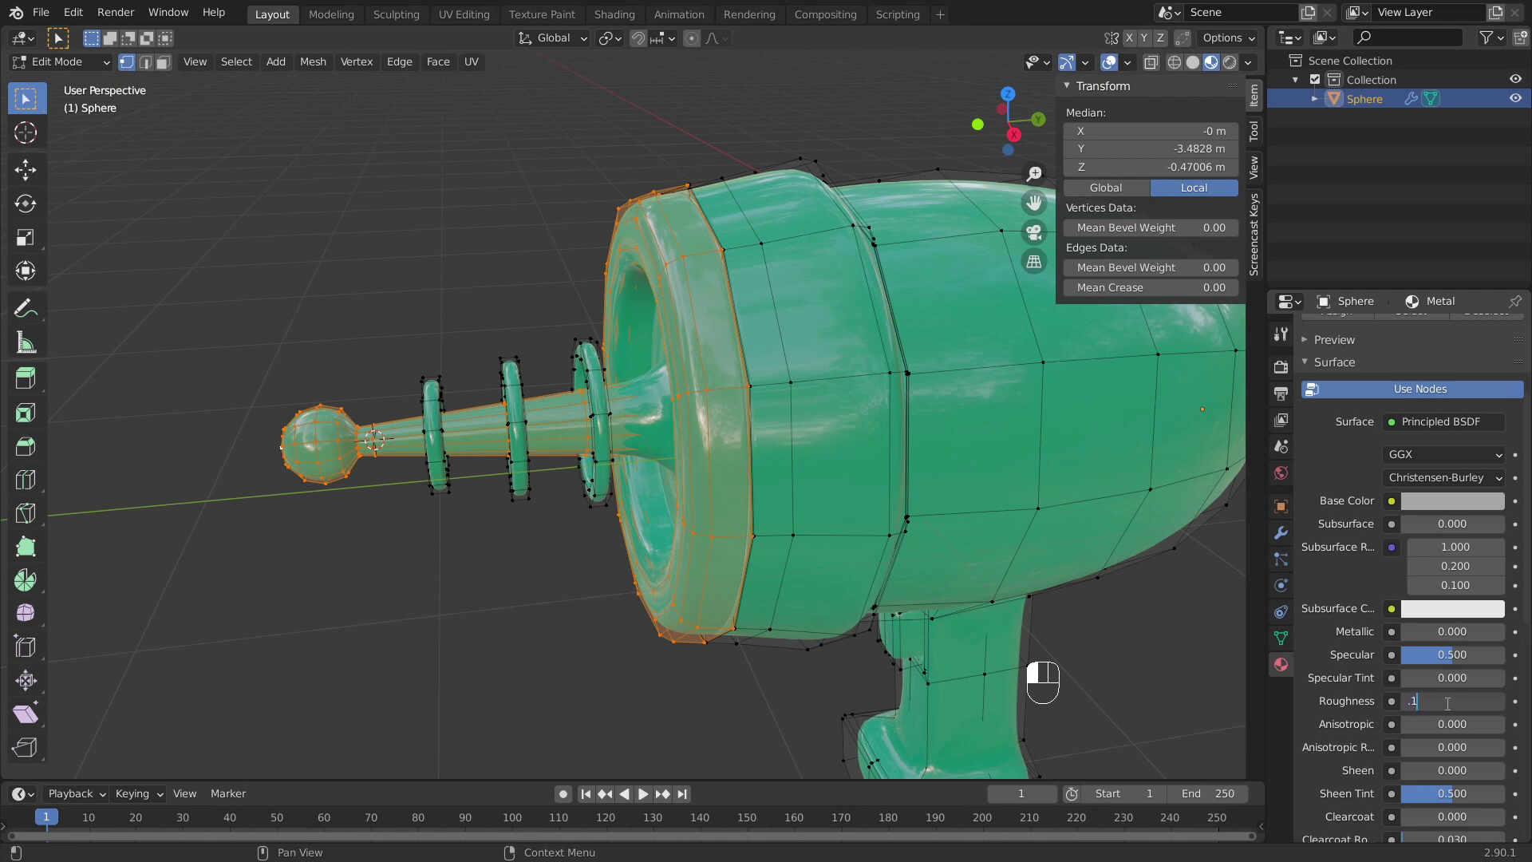
key(Return)
drag(1415, 630, 1508, 631)
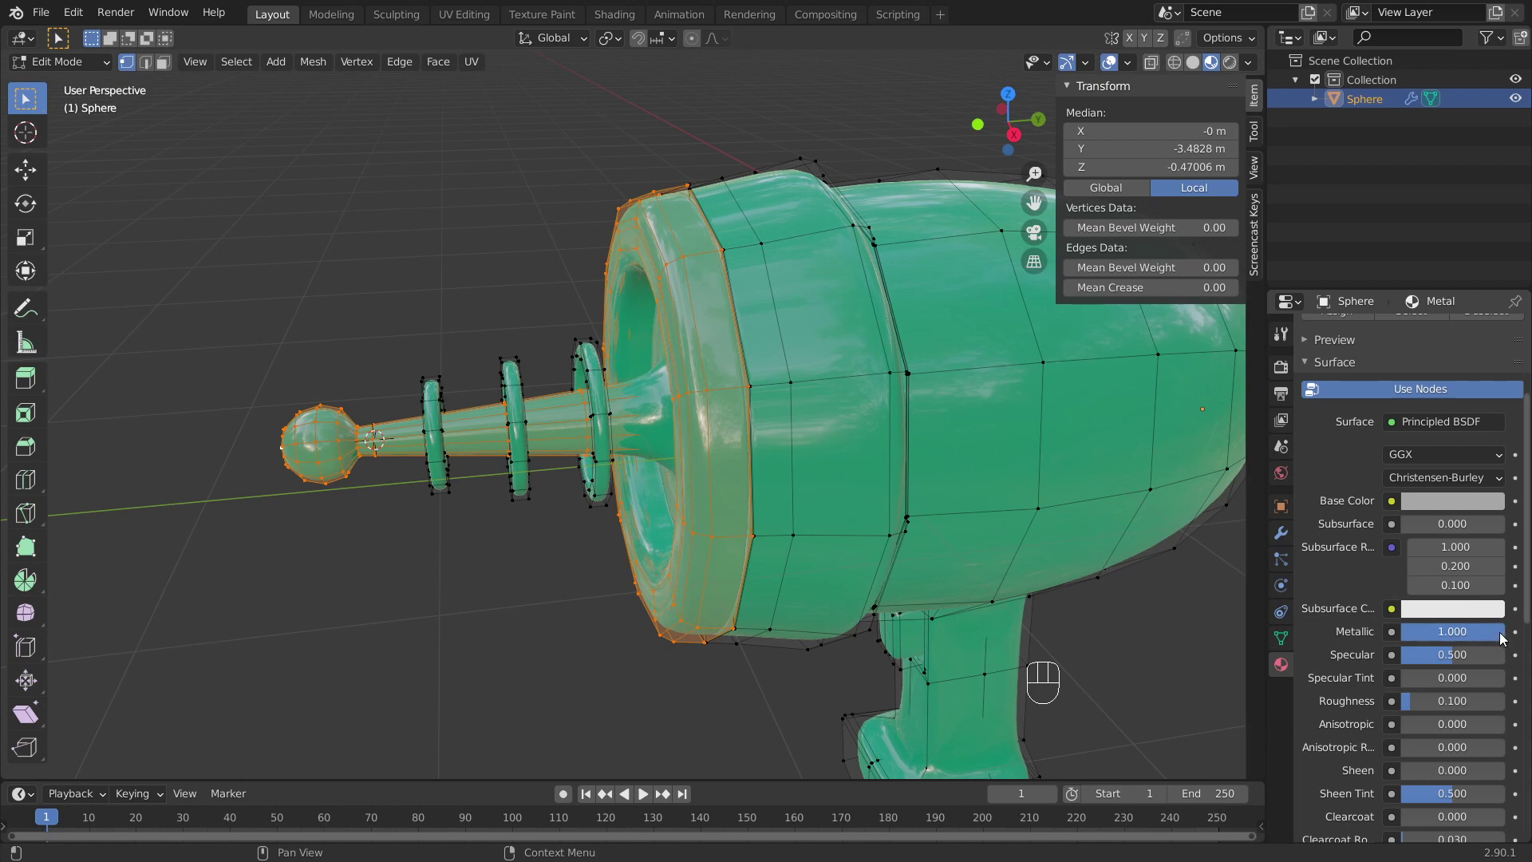
scroll(1361, 439, up, 5)
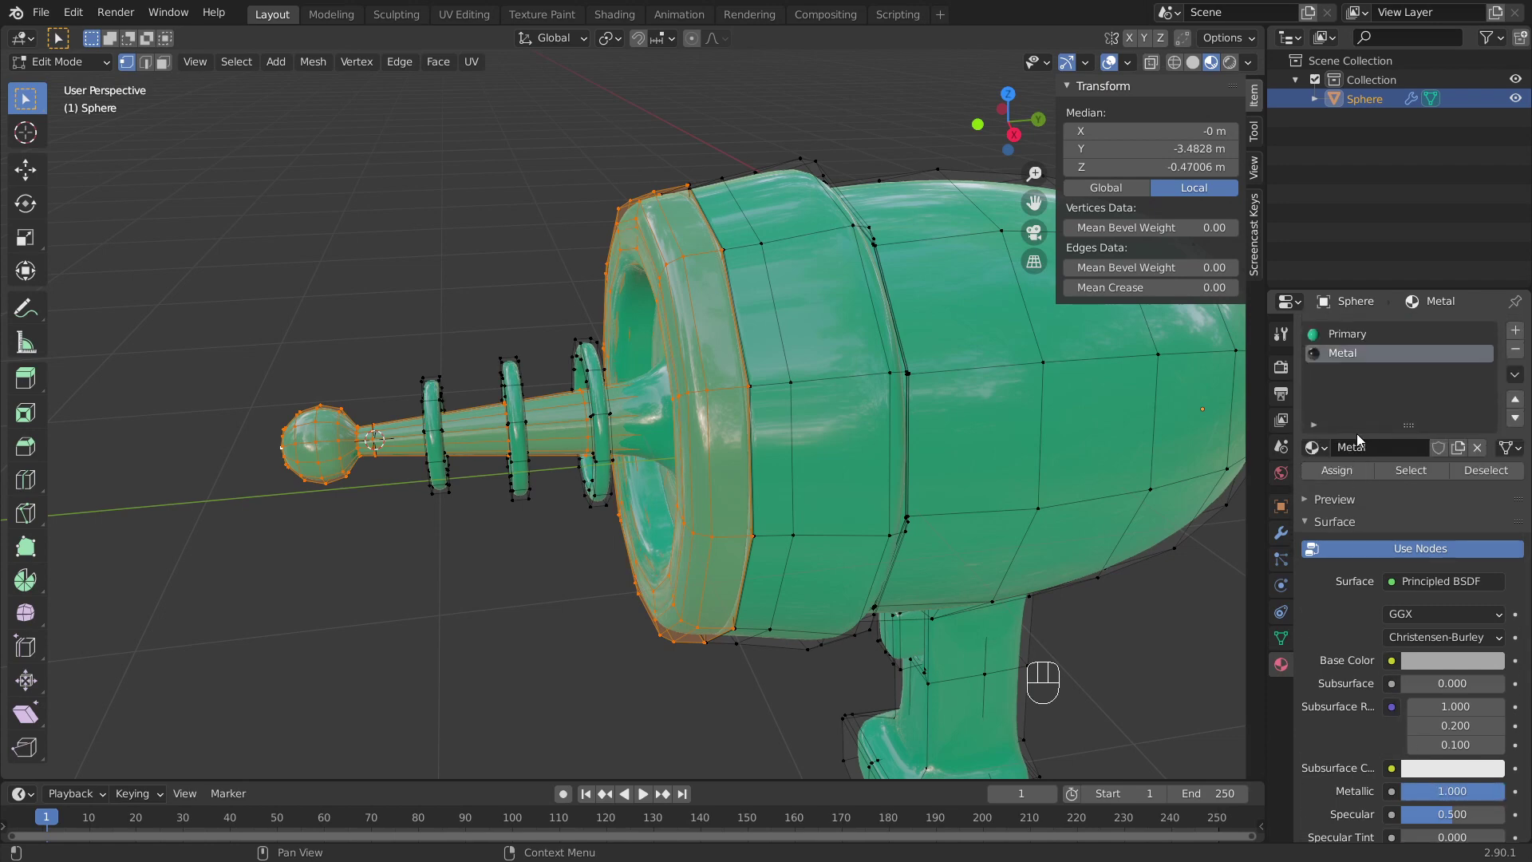
click(1336, 470)
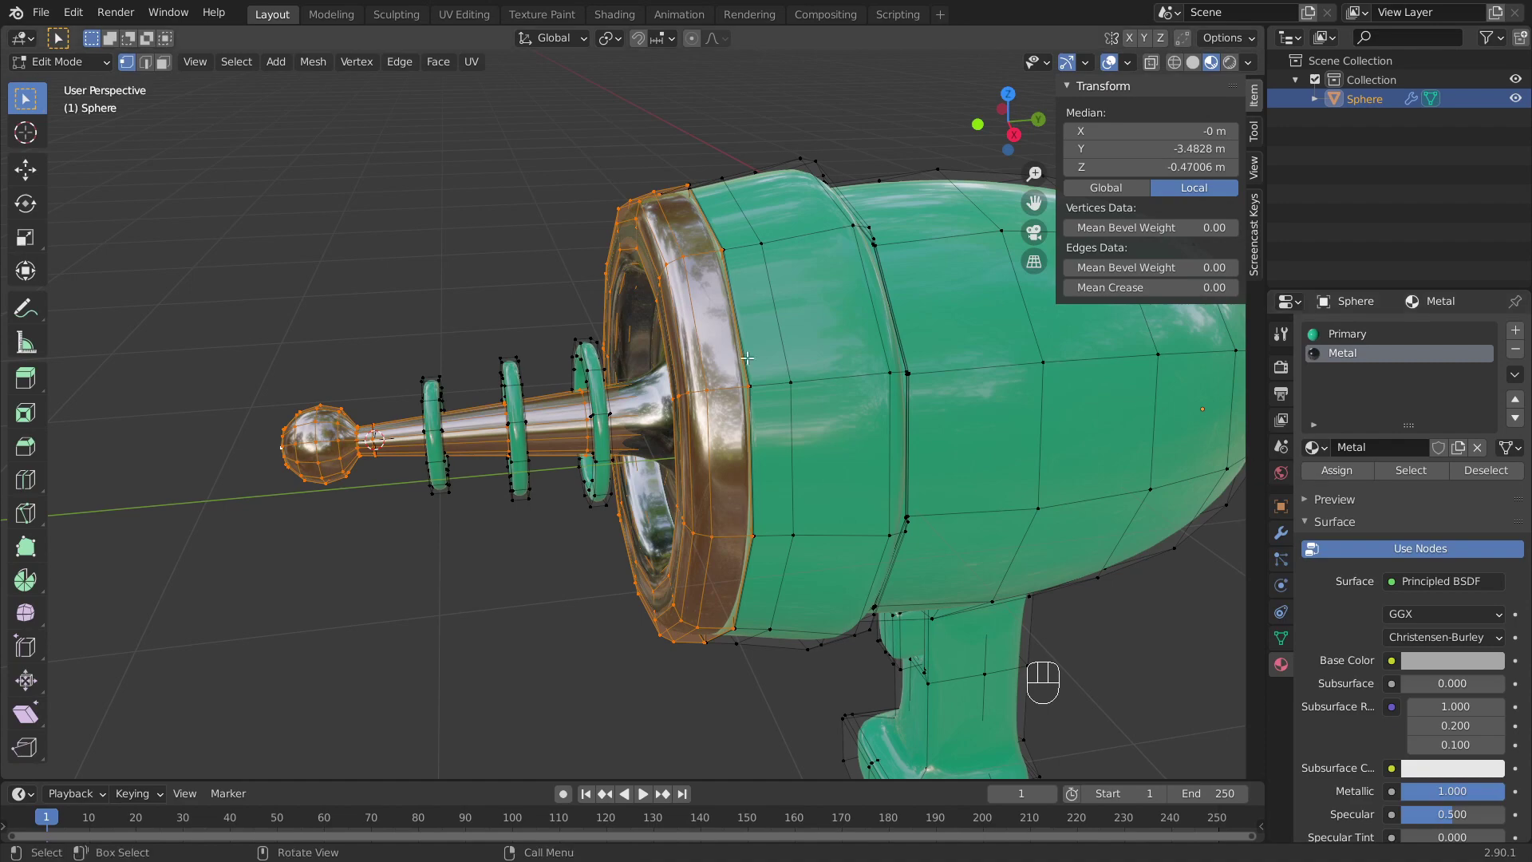
Step: Return to Object Mode, add a third material slot to the ray gun and create a new material named Accent 1 in it
middle_drag(617, 354, 710, 345)
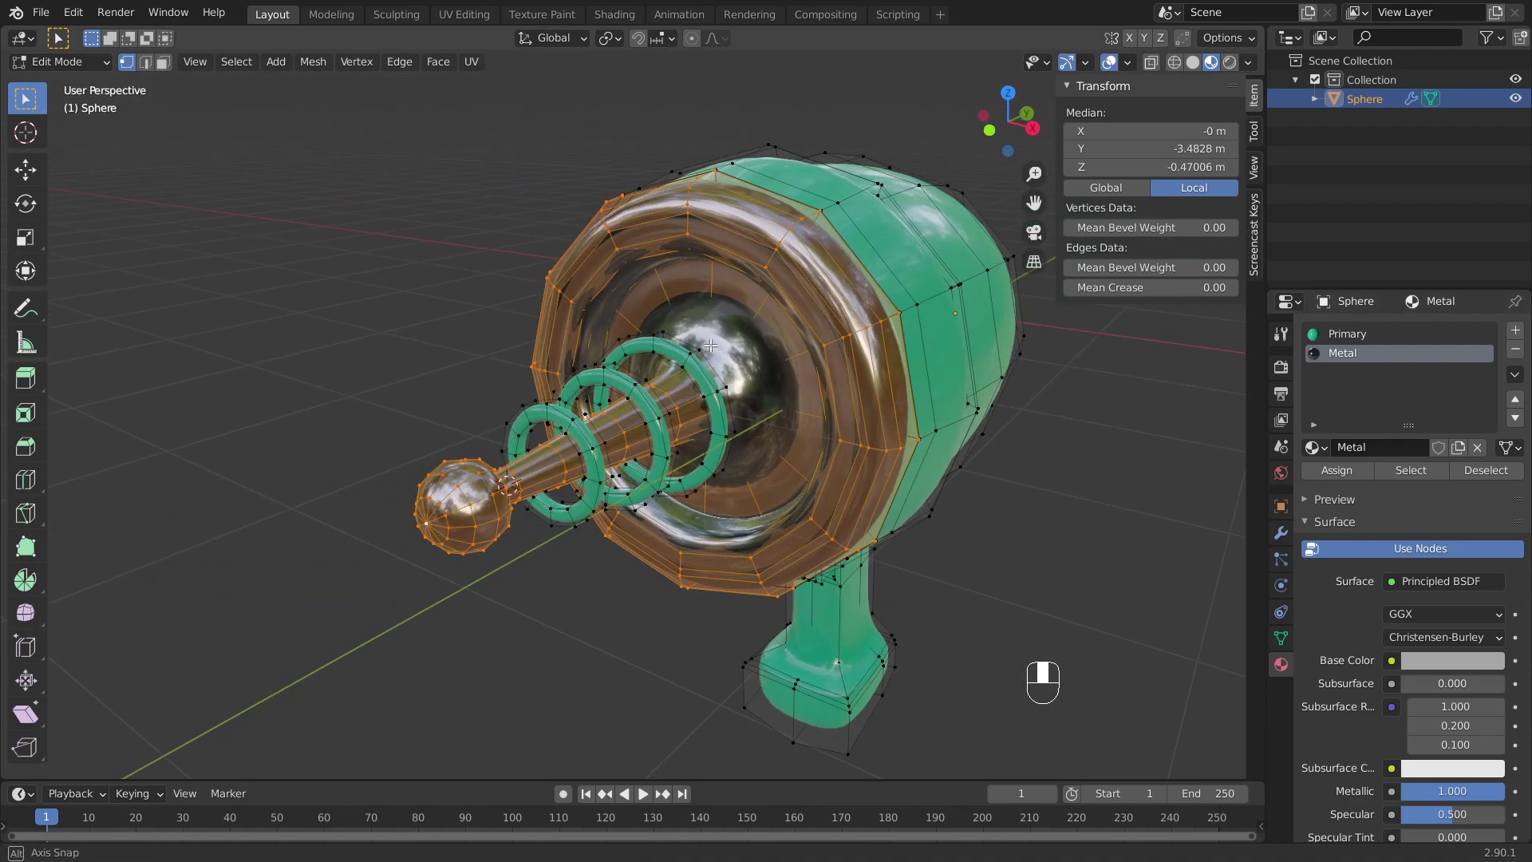
key(Tab)
scroll(644, 383, up, 3)
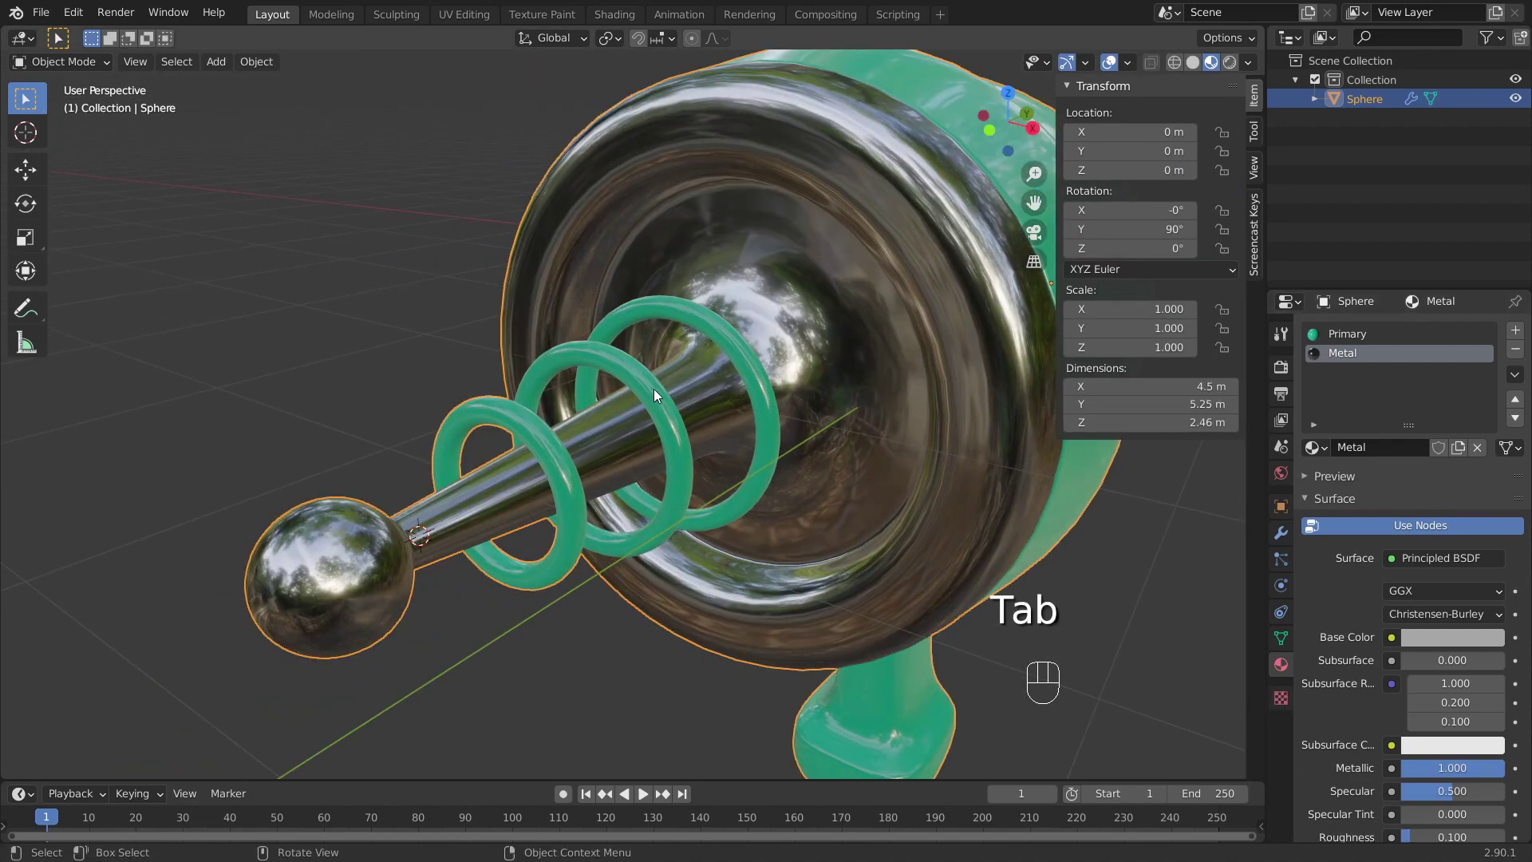
mouse_move(653, 389)
middle_down()
mouse_move(640, 379)
mouse_move(541, 418)
mouse_move(681, 405)
mouse_move(577, 399)
mouse_move(686, 411)
mouse_move(620, 425)
mouse_move(641, 386)
middle_up()
scroll(529, 423, up, 2)
scroll(629, 424, down, 5)
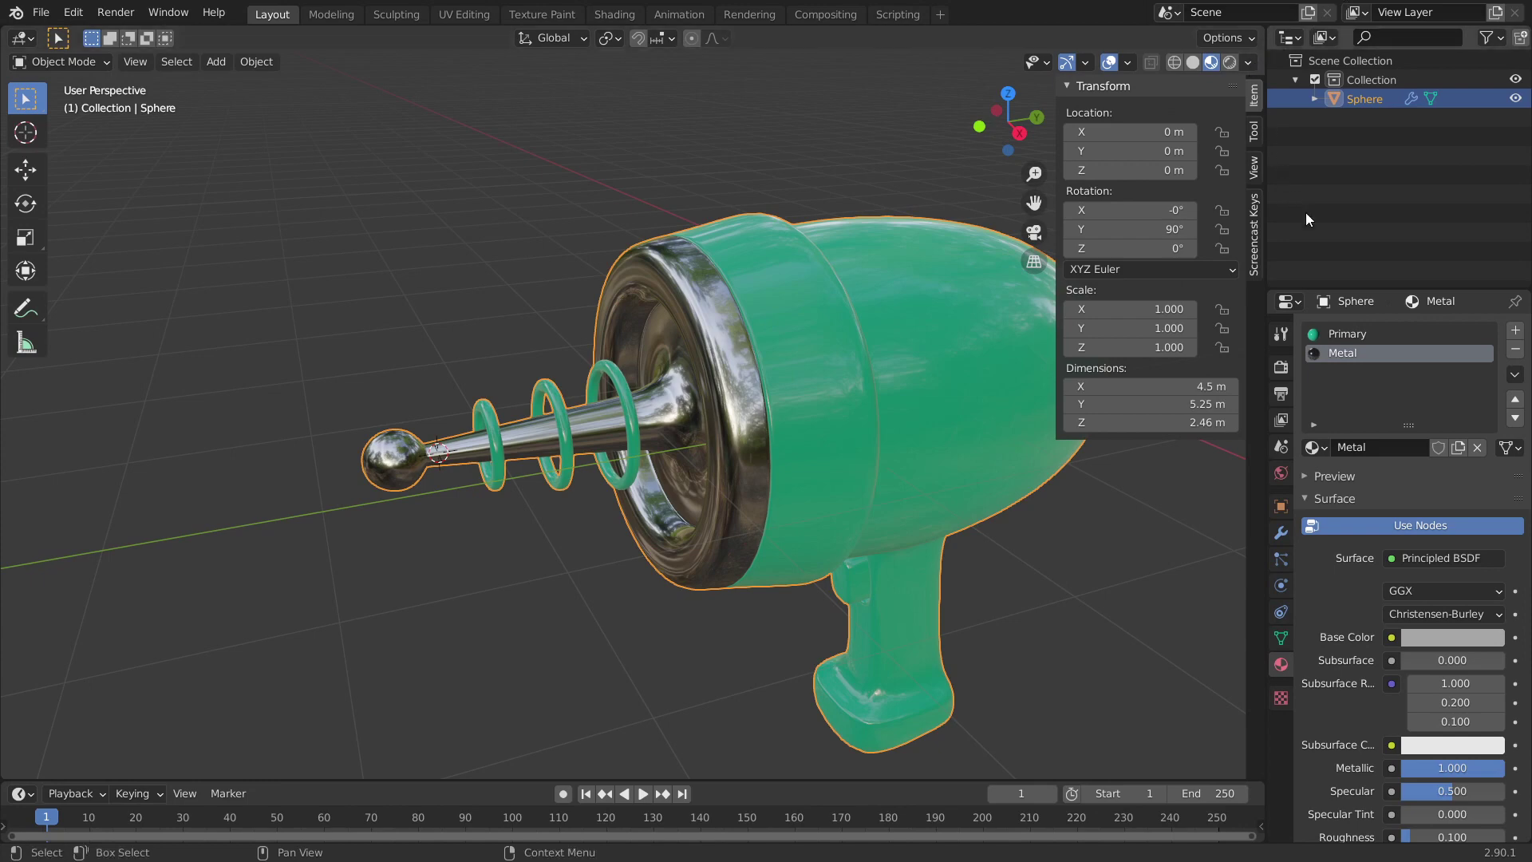
click(1515, 333)
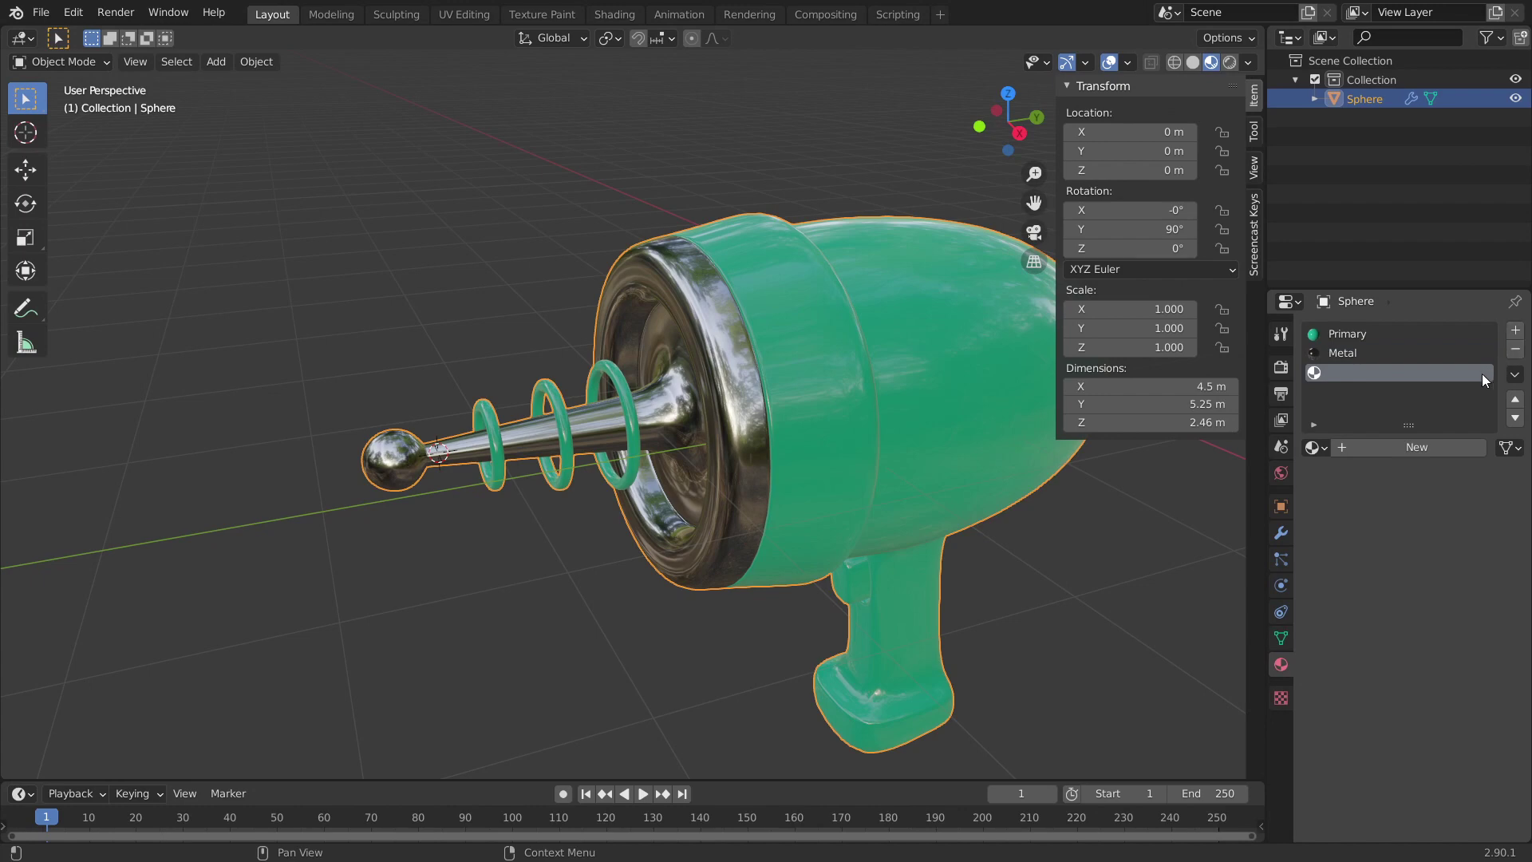
click(1401, 447)
double_click(1384, 448)
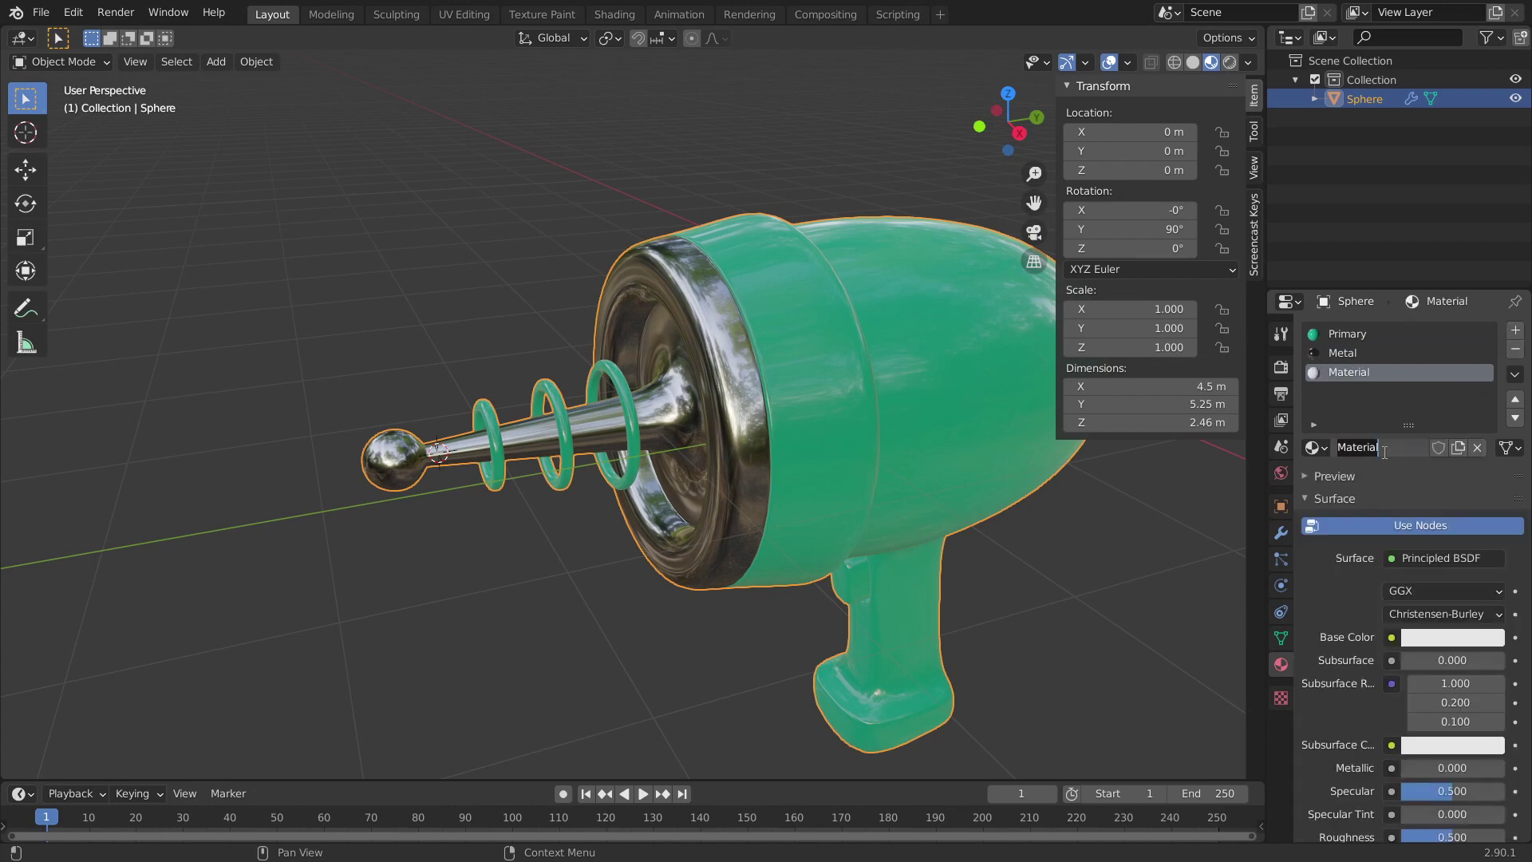
text(Accent 1)
key(Return)
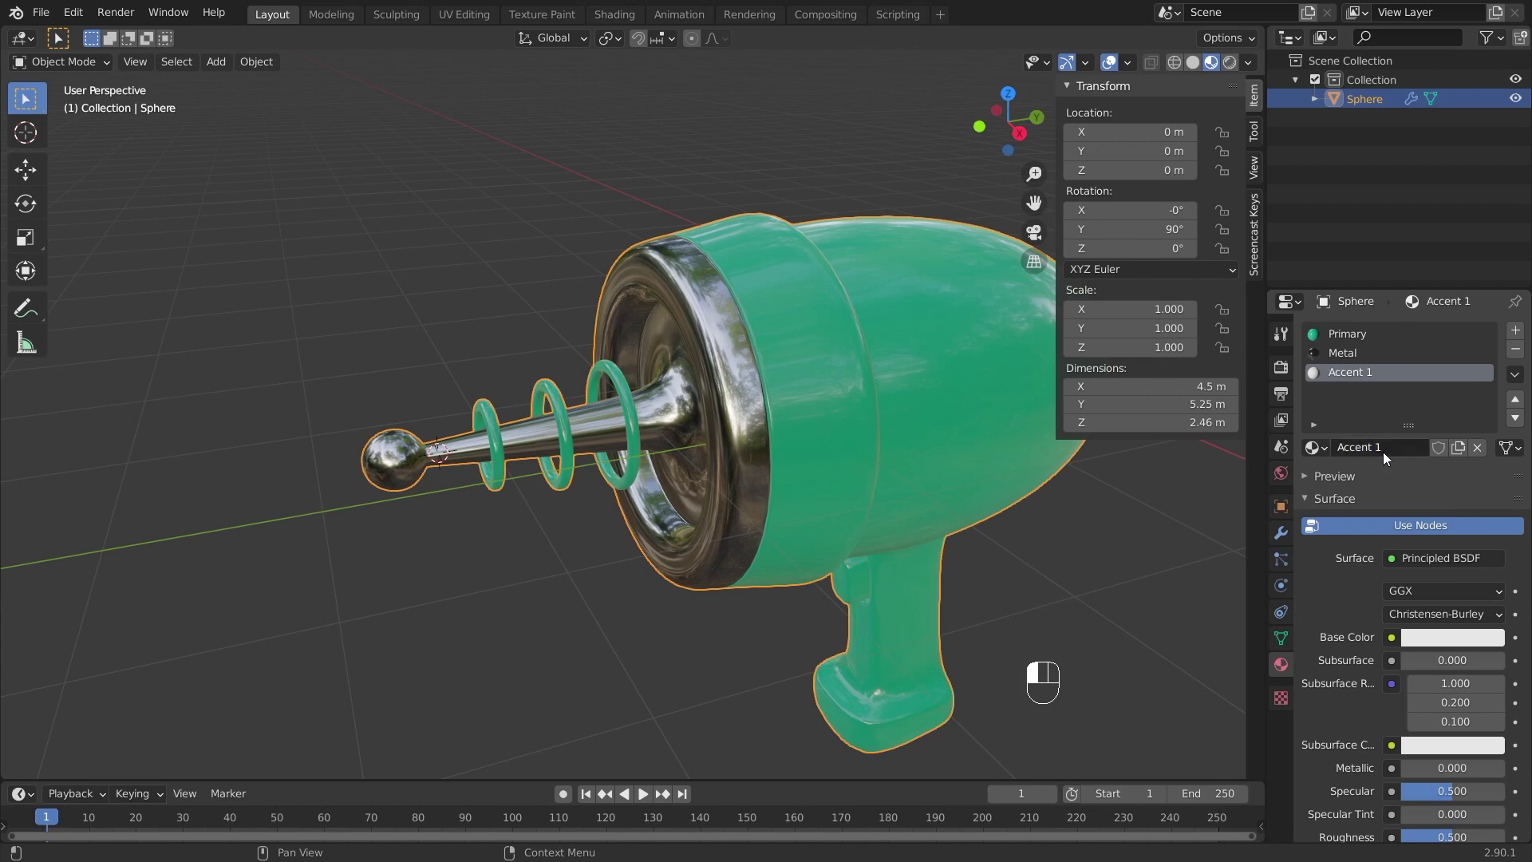
Step: Set the Accent 1 material's base color to hex FF9E00 and its roughness to 0.1
click(1418, 637)
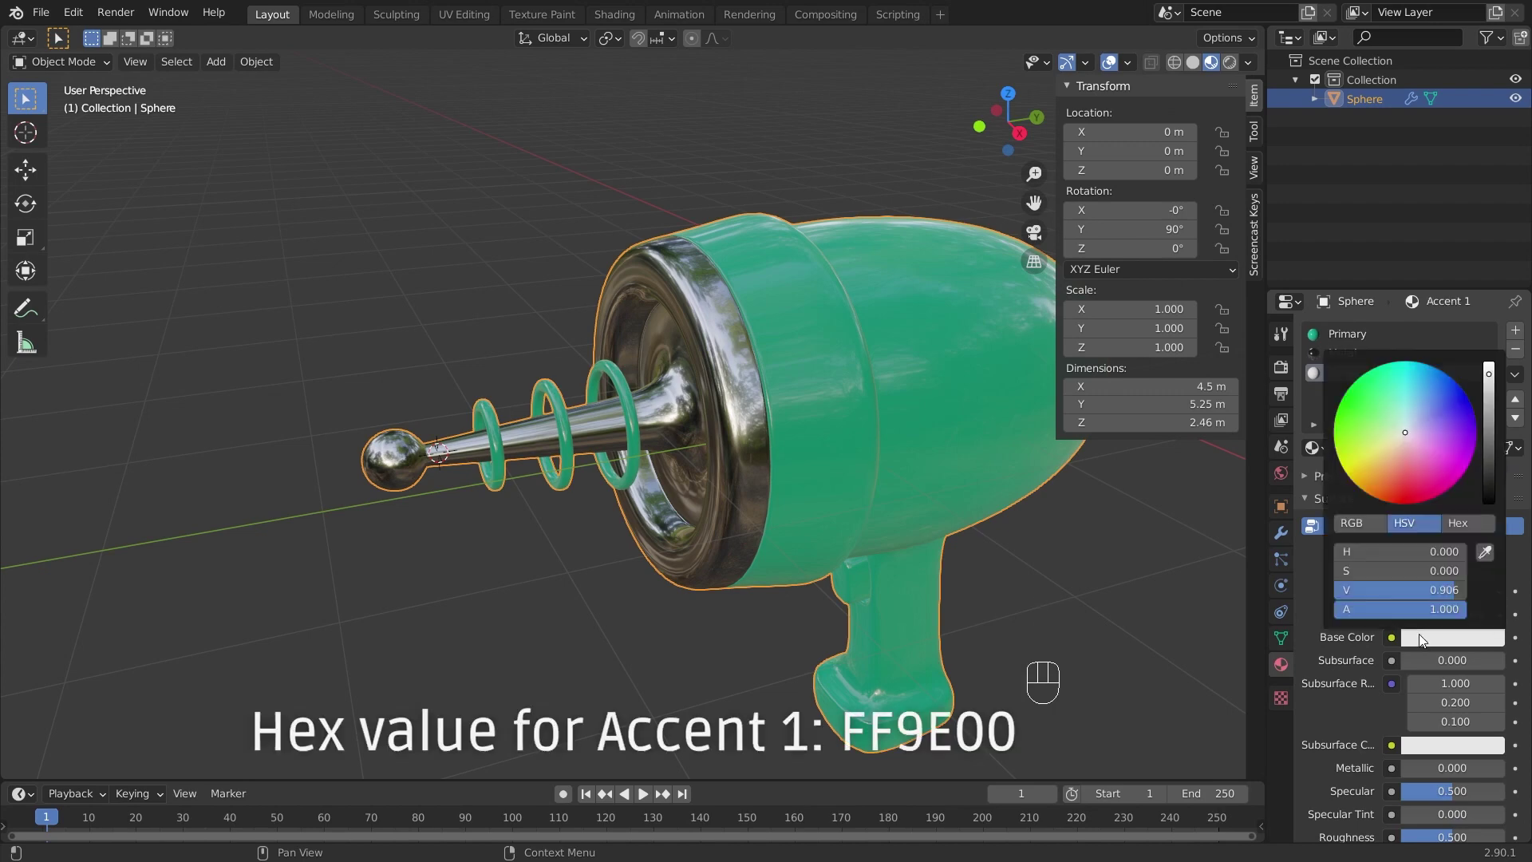
click(1458, 523)
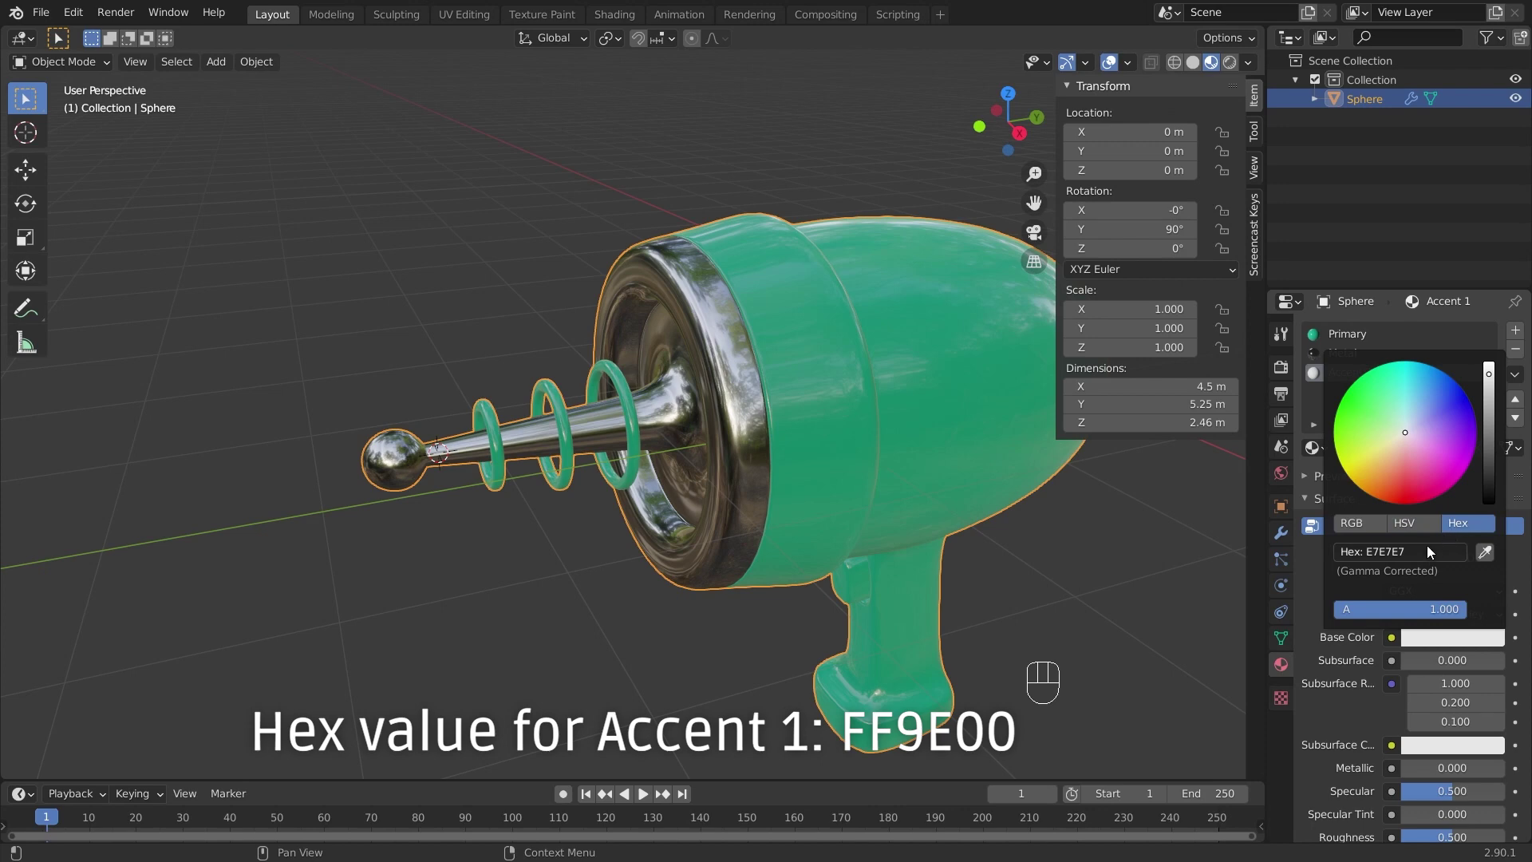
click(1427, 545)
text(FF9E00)
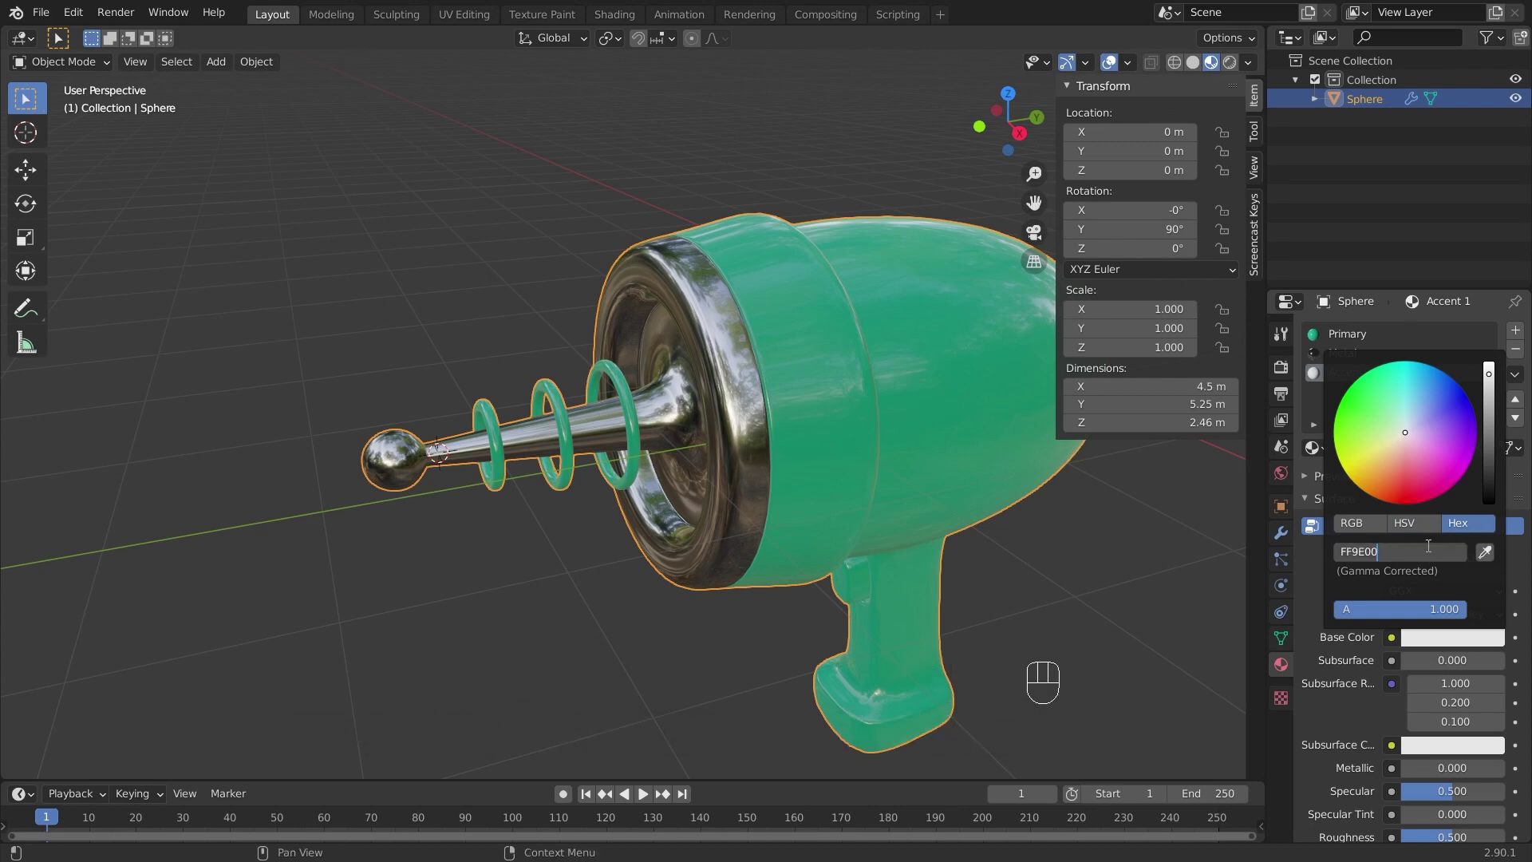
key(Return)
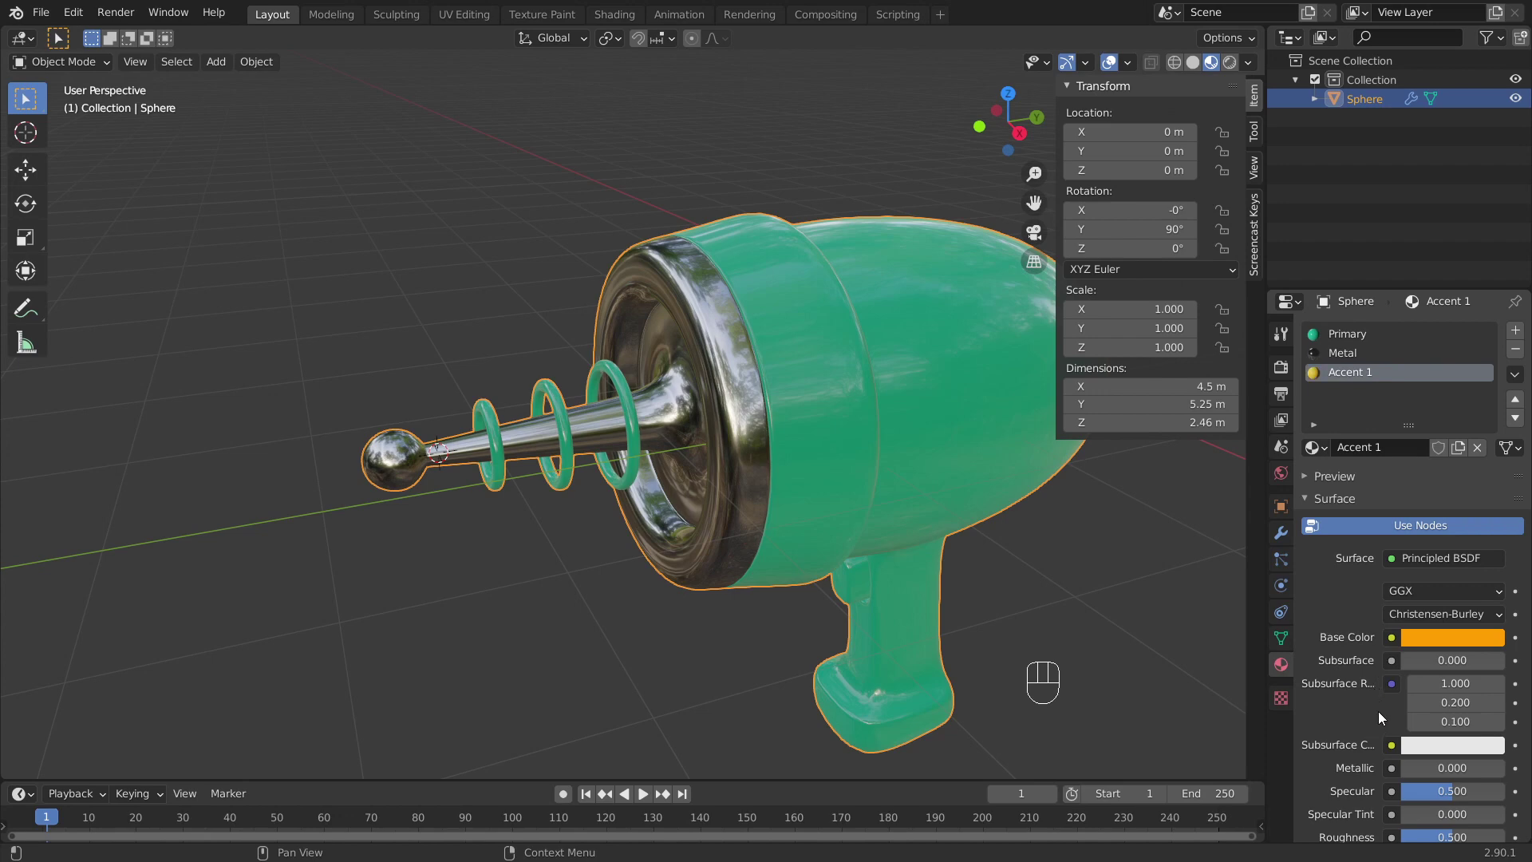
scroll(1377, 711, down, 2)
double_click(1431, 773)
text(0.1)
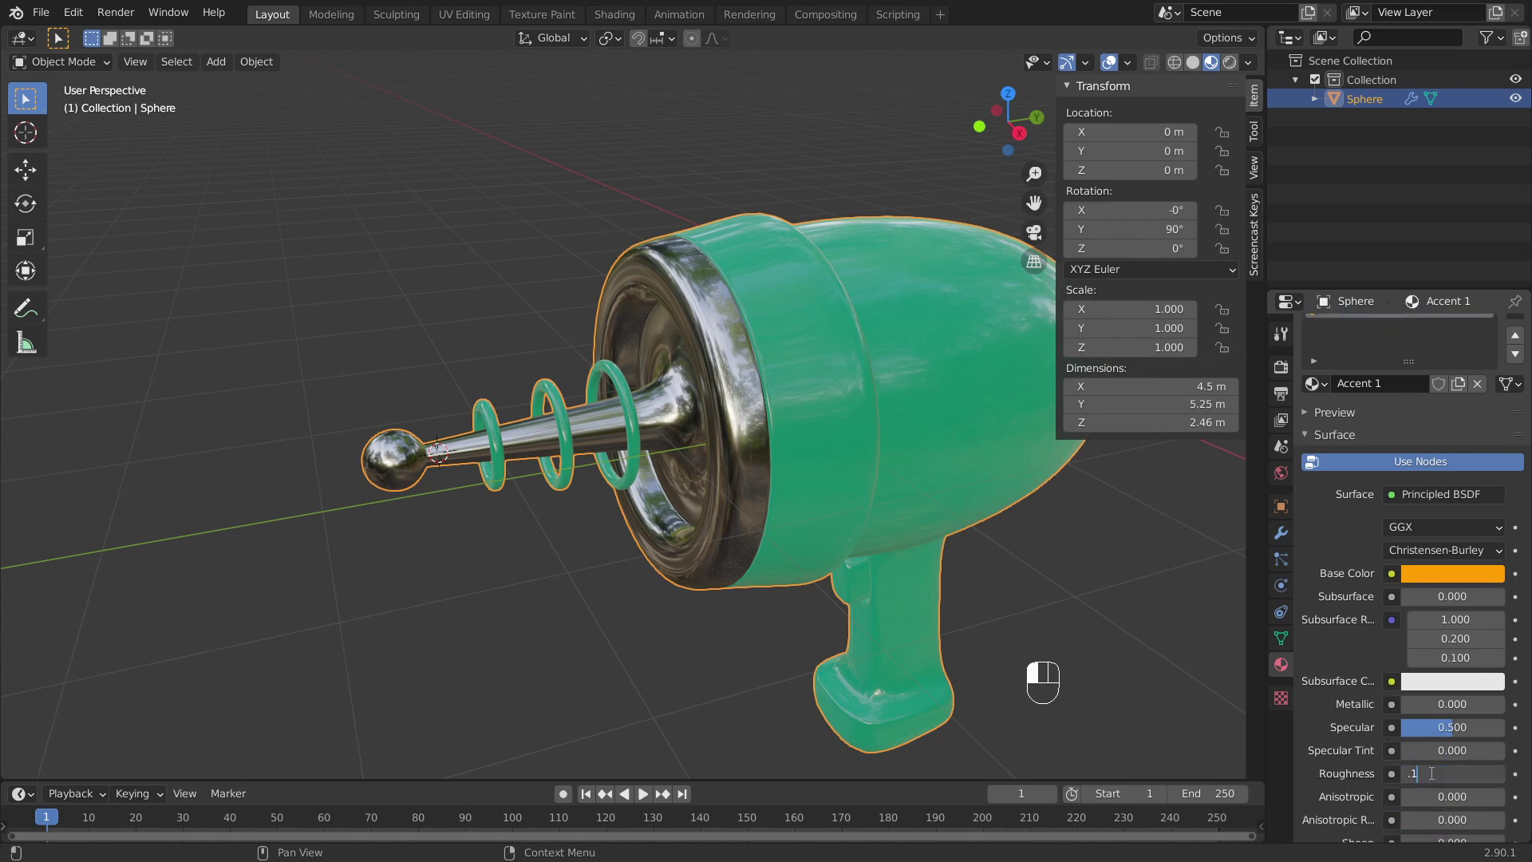
key(Return)
Step: In Edit Mode with face selection, select the face loop around the collar's wide green band and grow the selection four times
shift+middle_drag(997, 399, 846, 399)
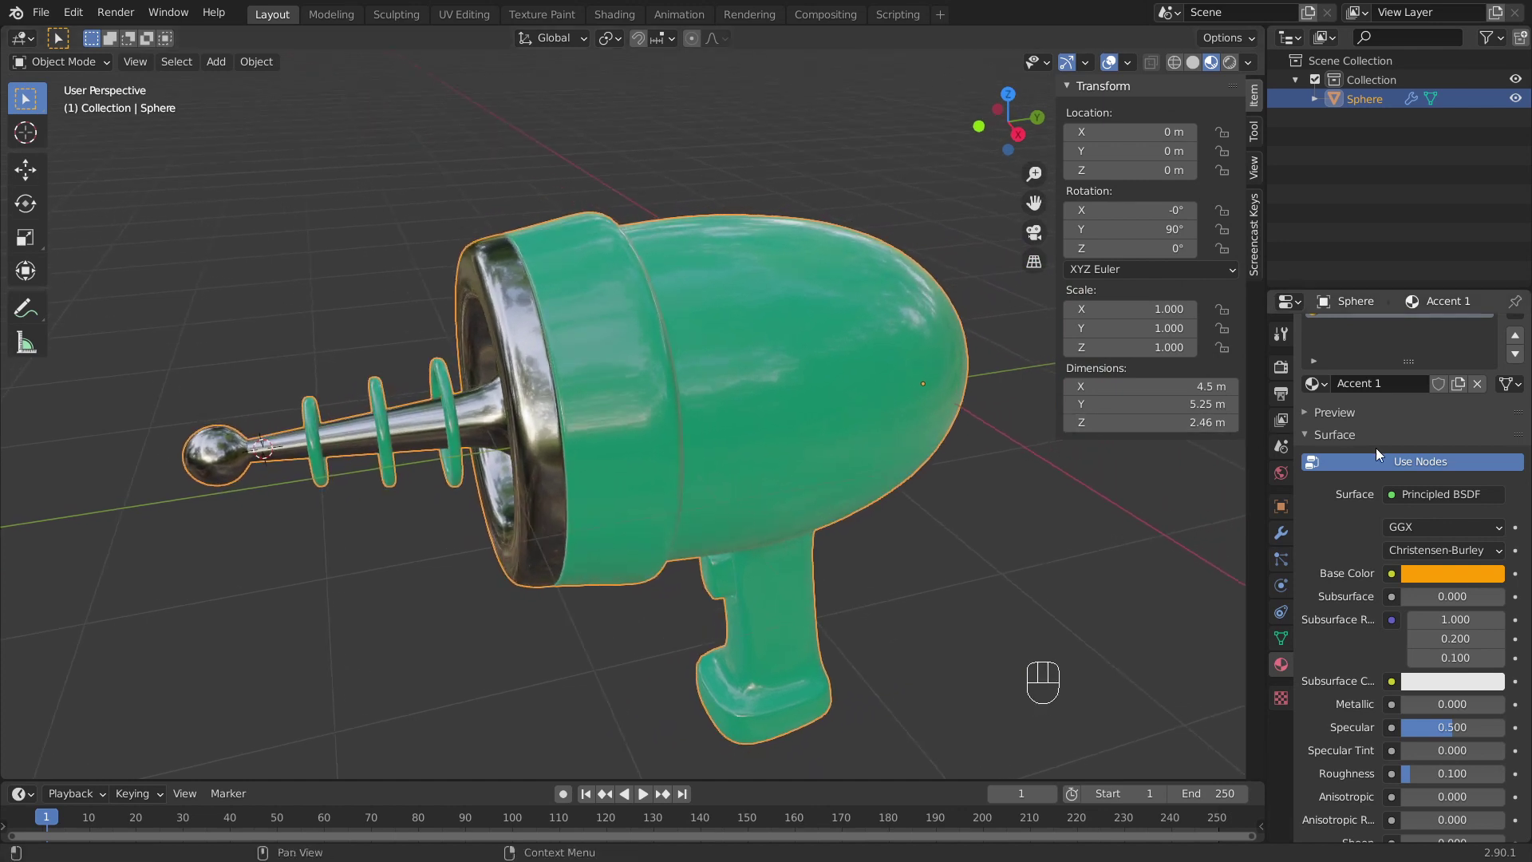
key(Tab)
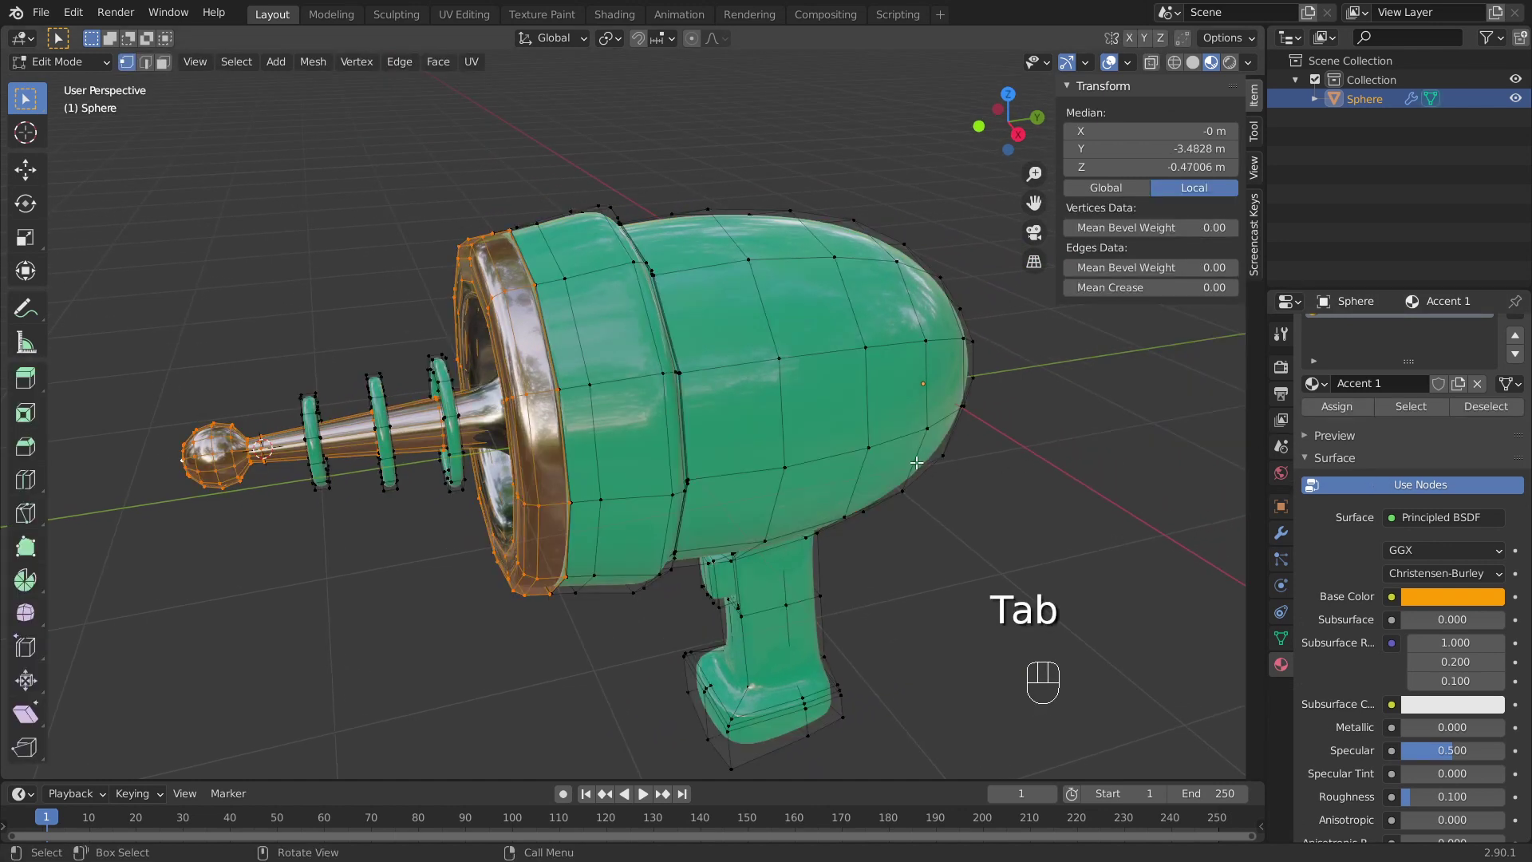
key(3)
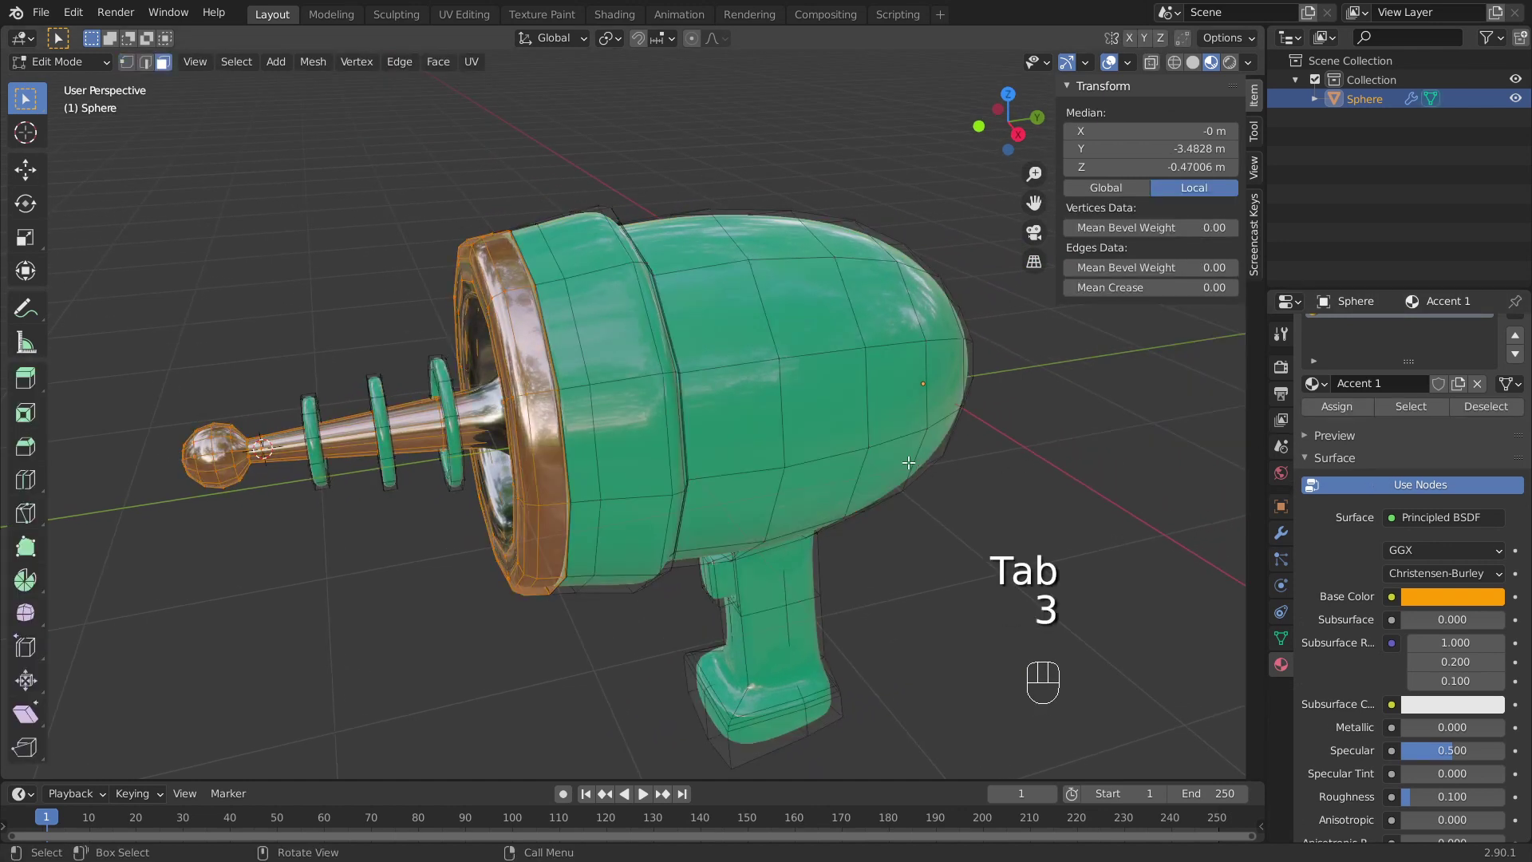
alt+click(631, 381)
middle_drag(631, 381, 592, 364)
scroll(592, 364, up, 5)
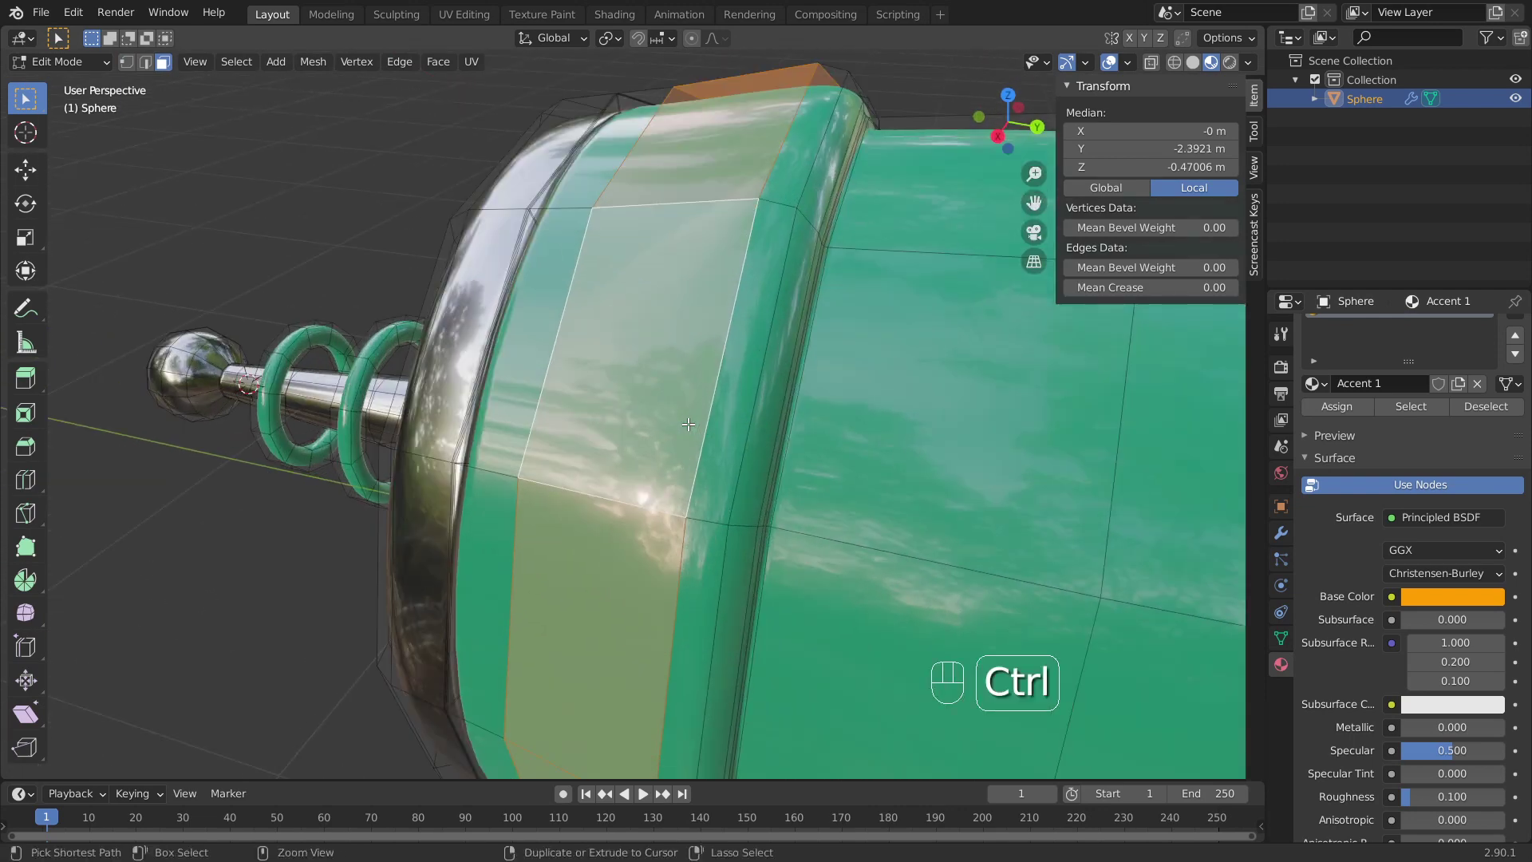
key(ctrl+KP_Add)
key(ctrl+KP_Add)
key(ctrl+KP_Add)
key(ctrl+KP_Add)
scroll(790, 355, down, 6)
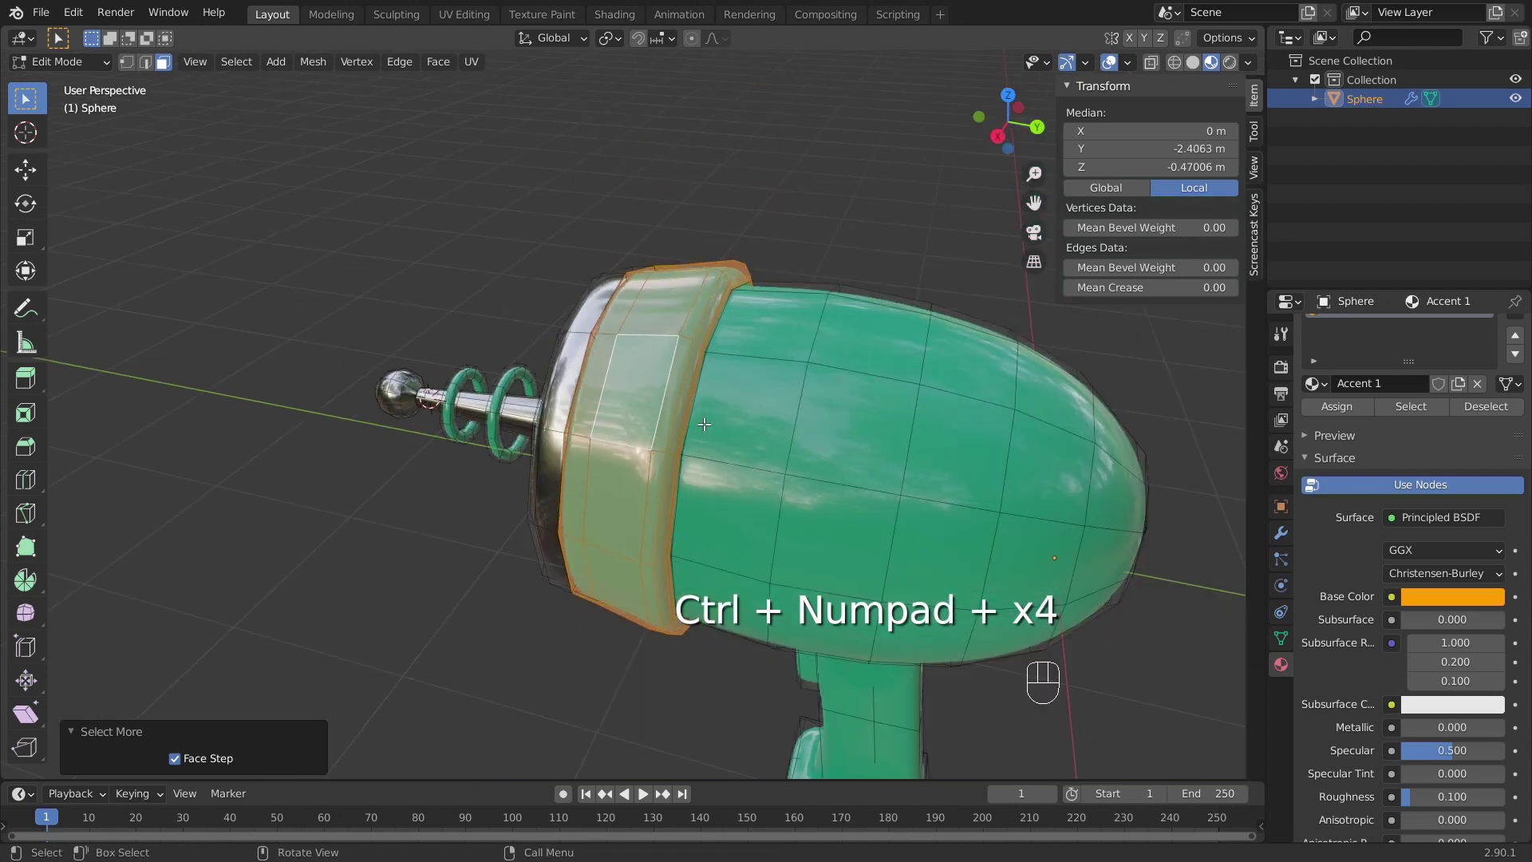
middle_drag(790, 355, 845, 359)
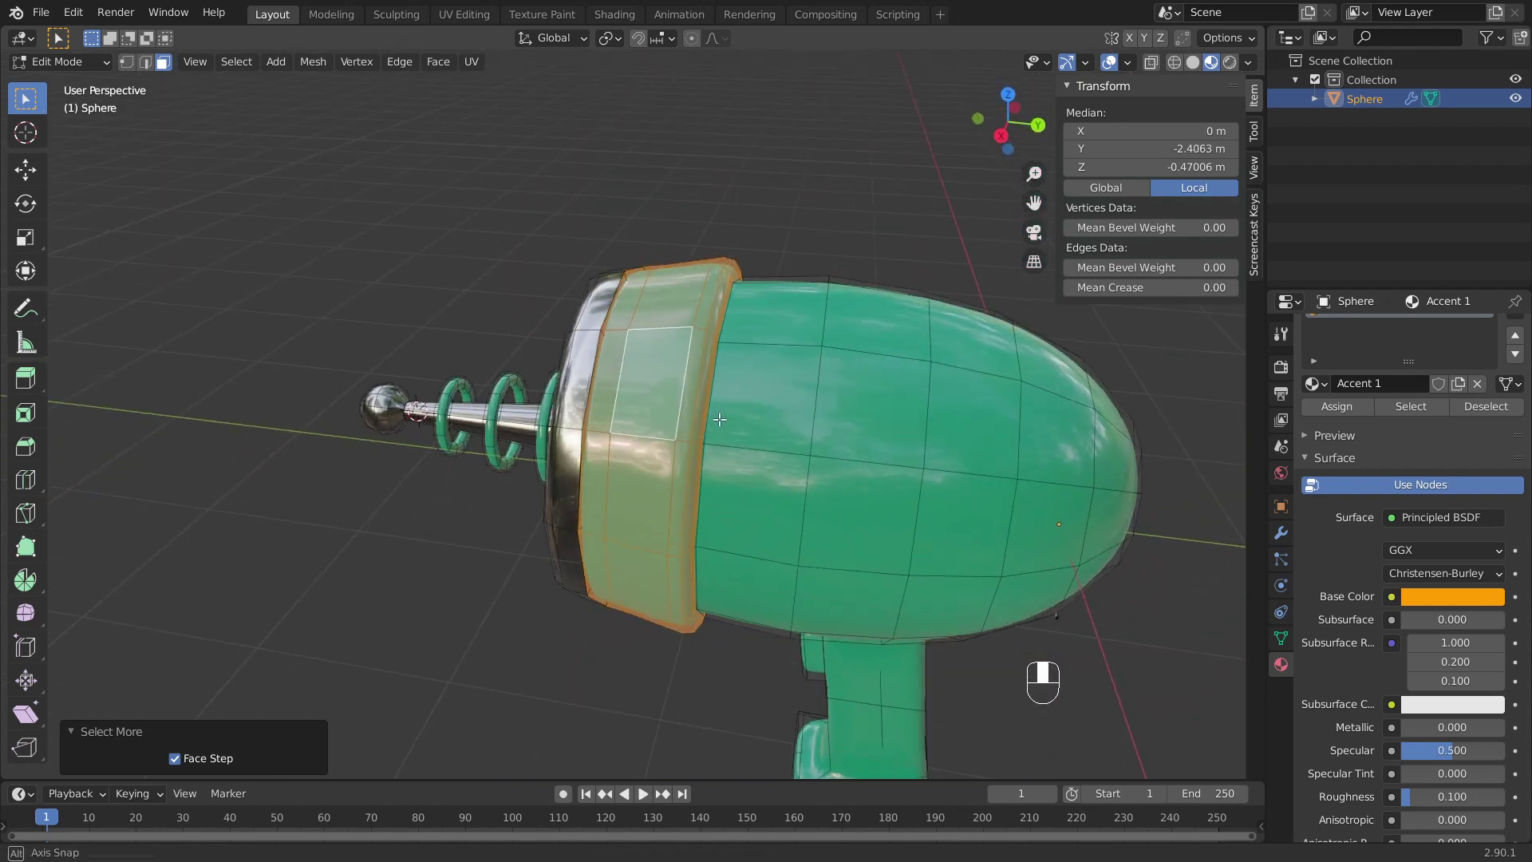
Step: Assign the Accent 1 material to the selected collar band and return to Object Mode
click(1338, 407)
middle_drag(857, 440, 957, 263)
scroll(926, 353, down, 1)
key(Tab)
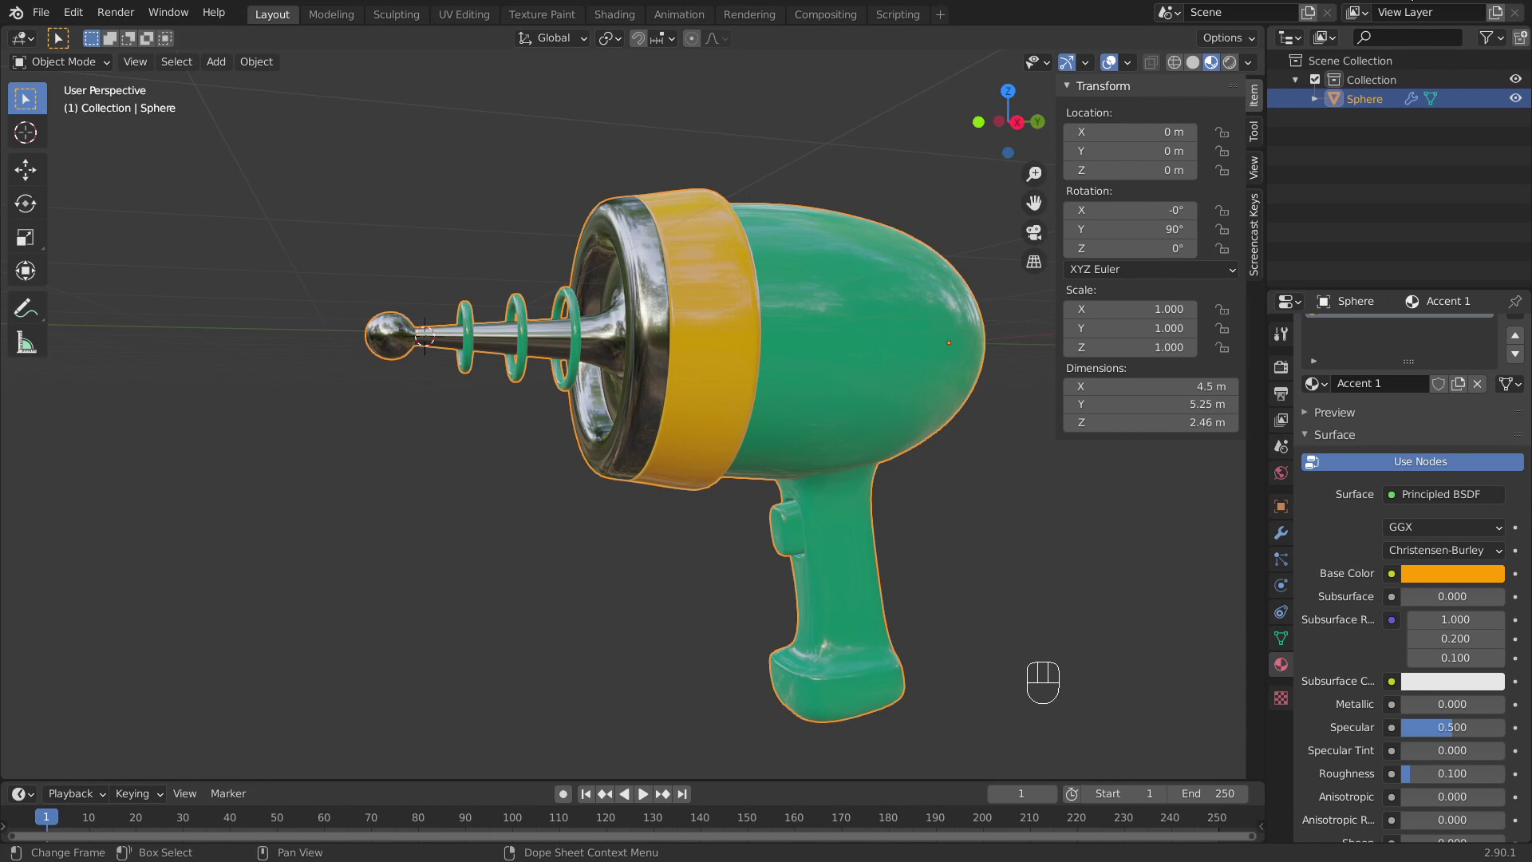
Step: Add a fourth material slot to the ray gun and create a new material named Accent 2 in it
scroll(1415, 396, up, 2)
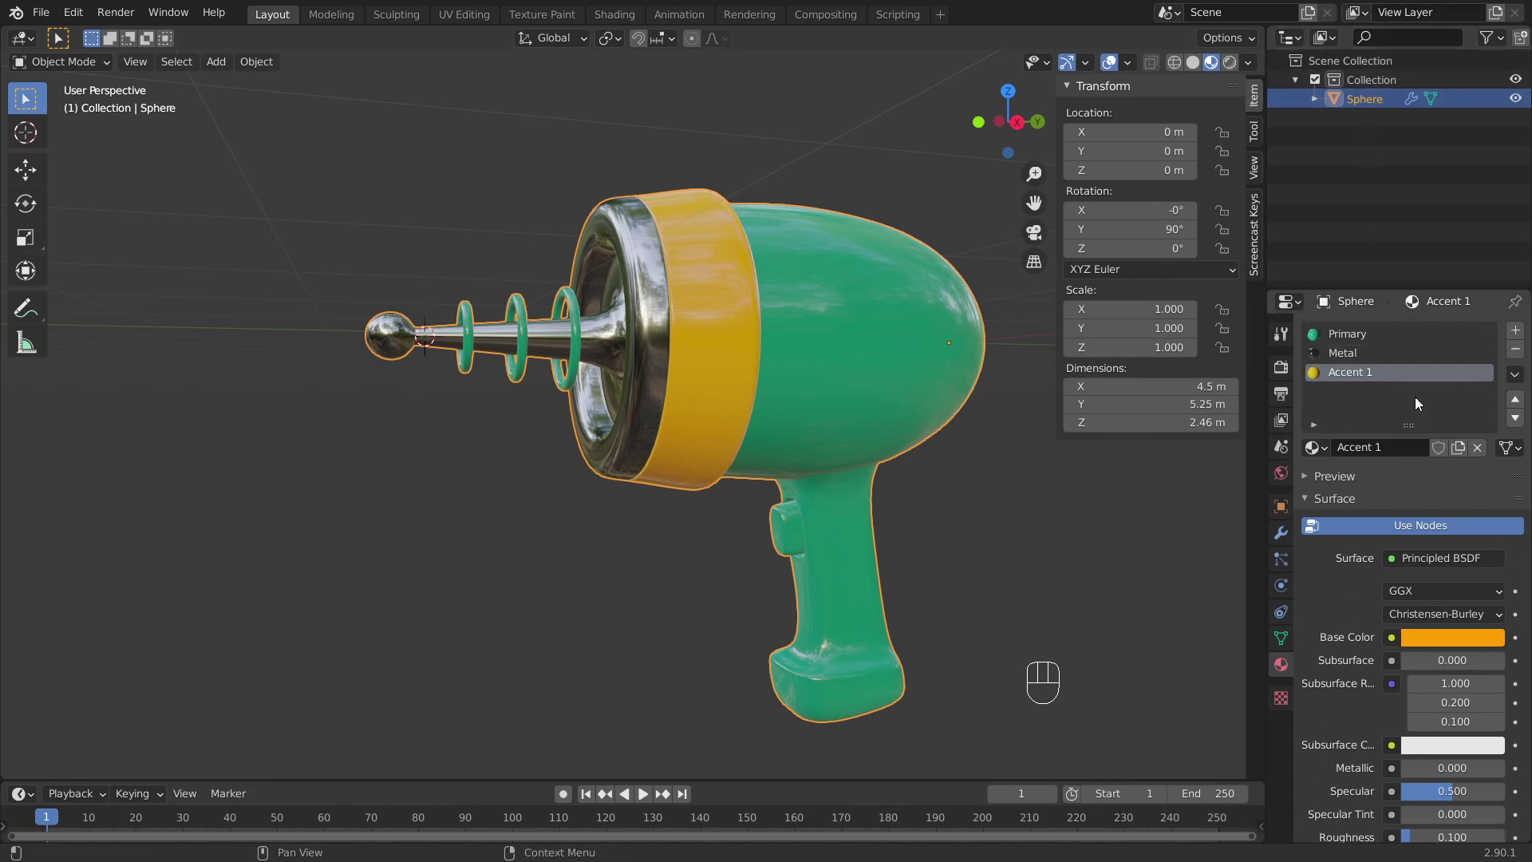
click(1514, 332)
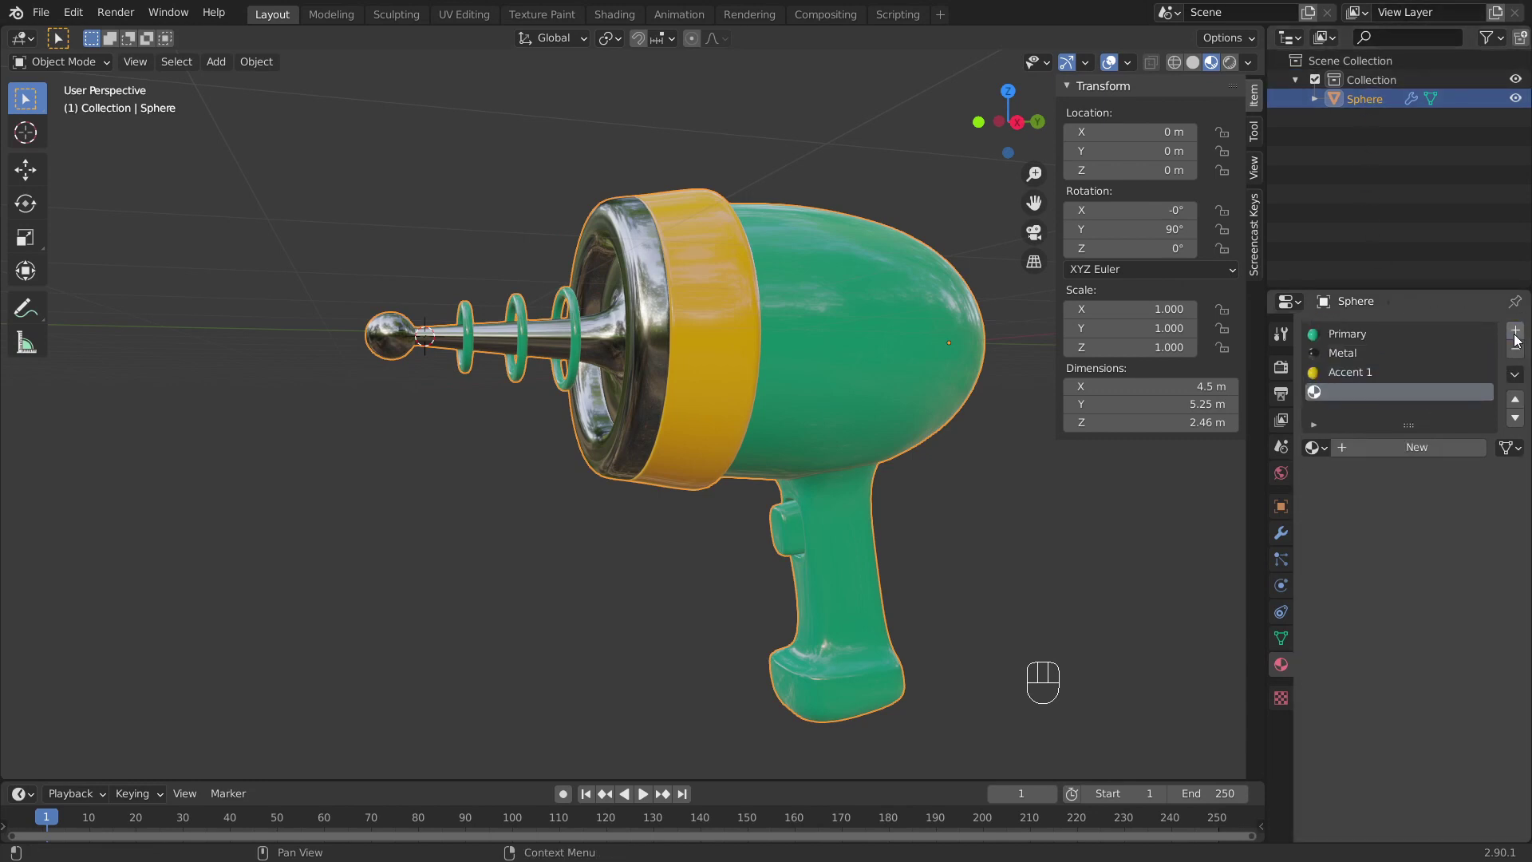
click(1394, 448)
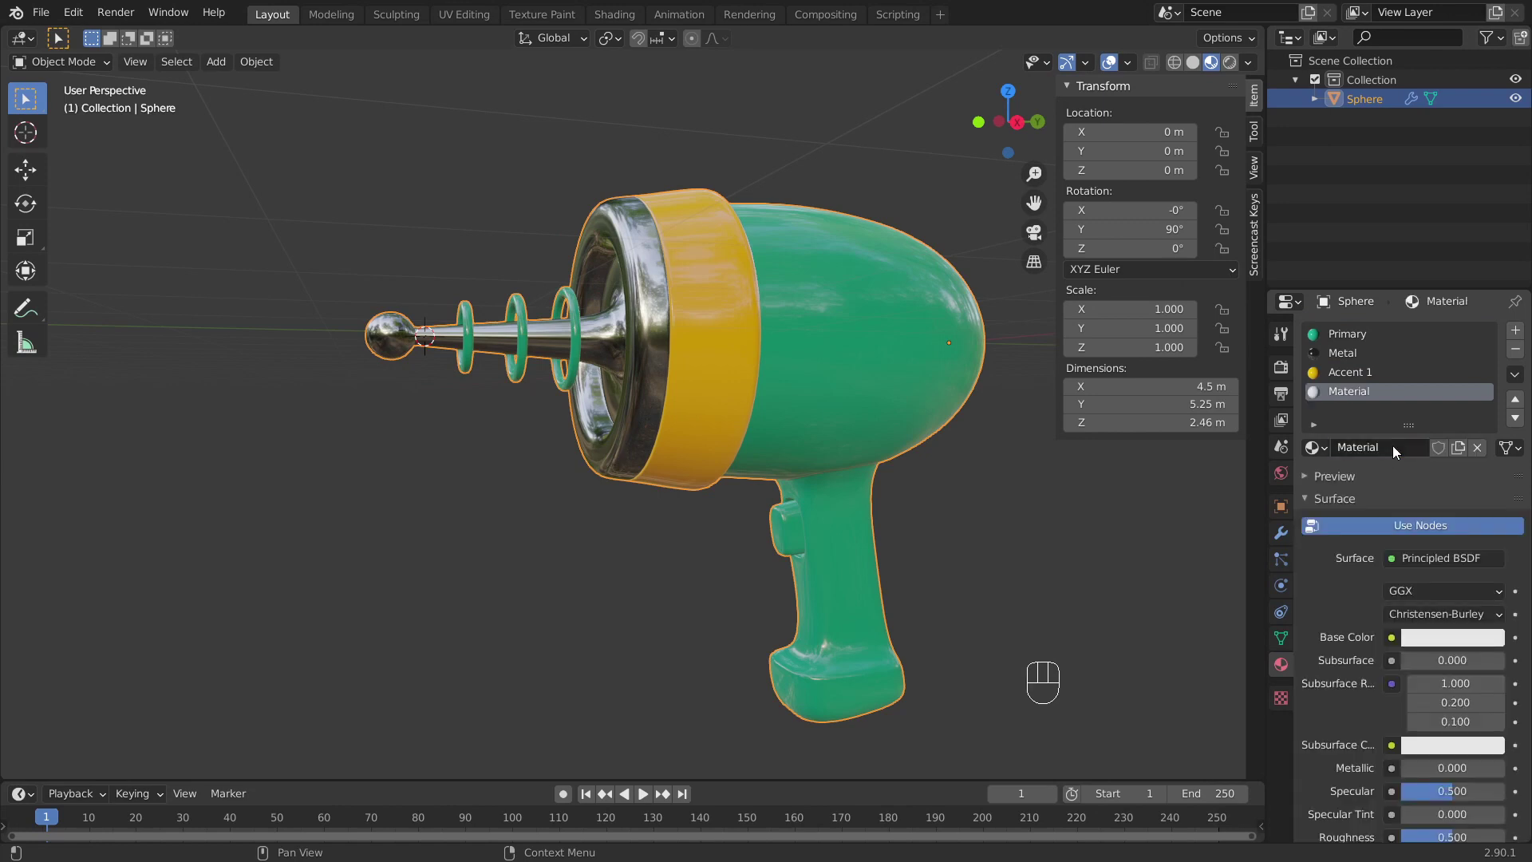
double_click(1372, 443)
text(Accent 2)
click(1389, 473)
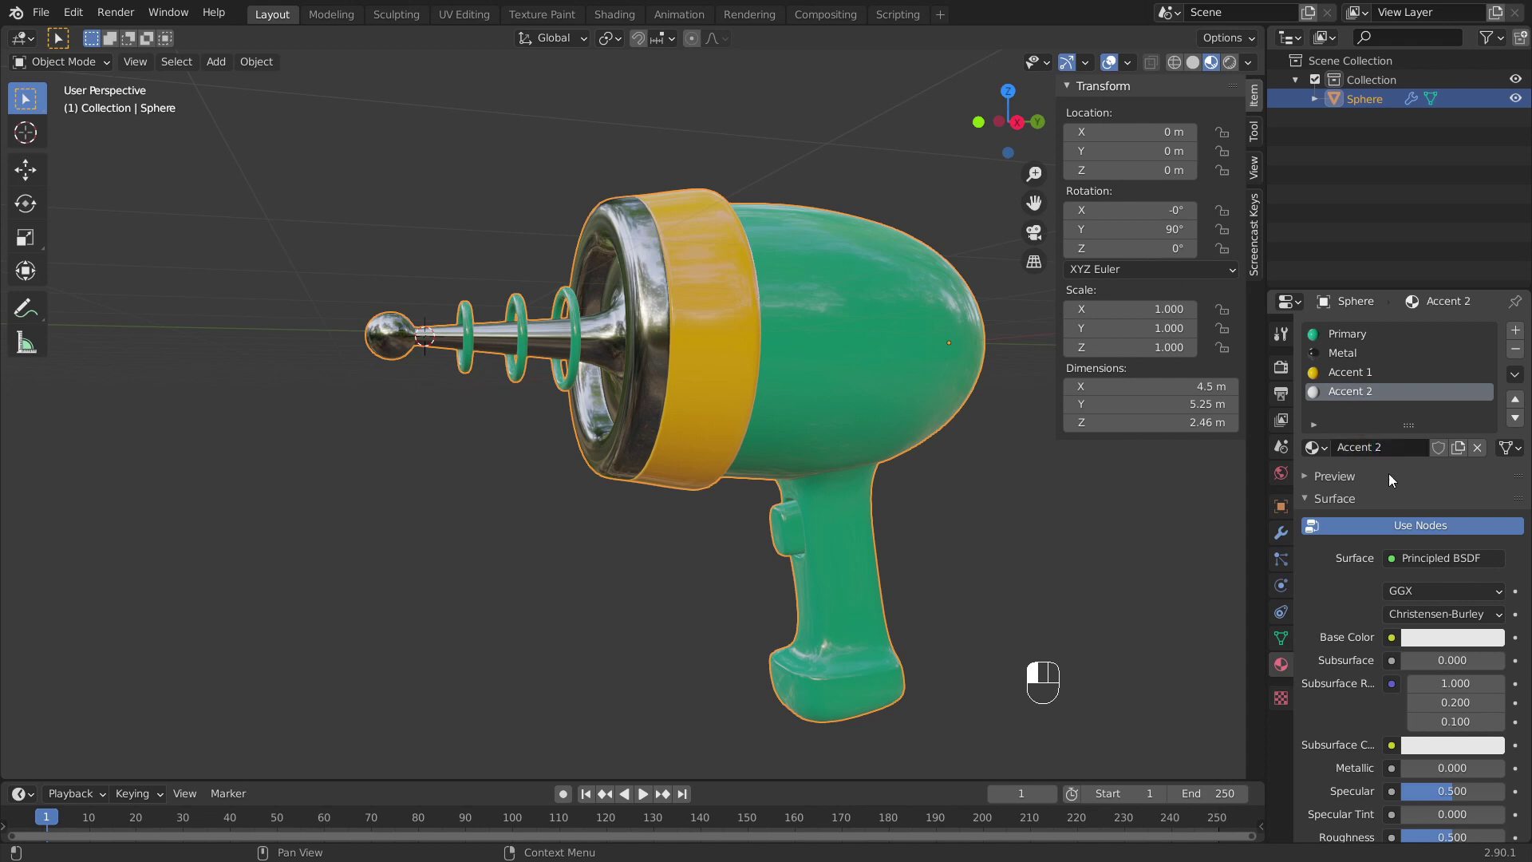
Step: Set the Accent 2 material's base color to hex F92F33 and its roughness to 0.1
click(1427, 637)
click(1418, 550)
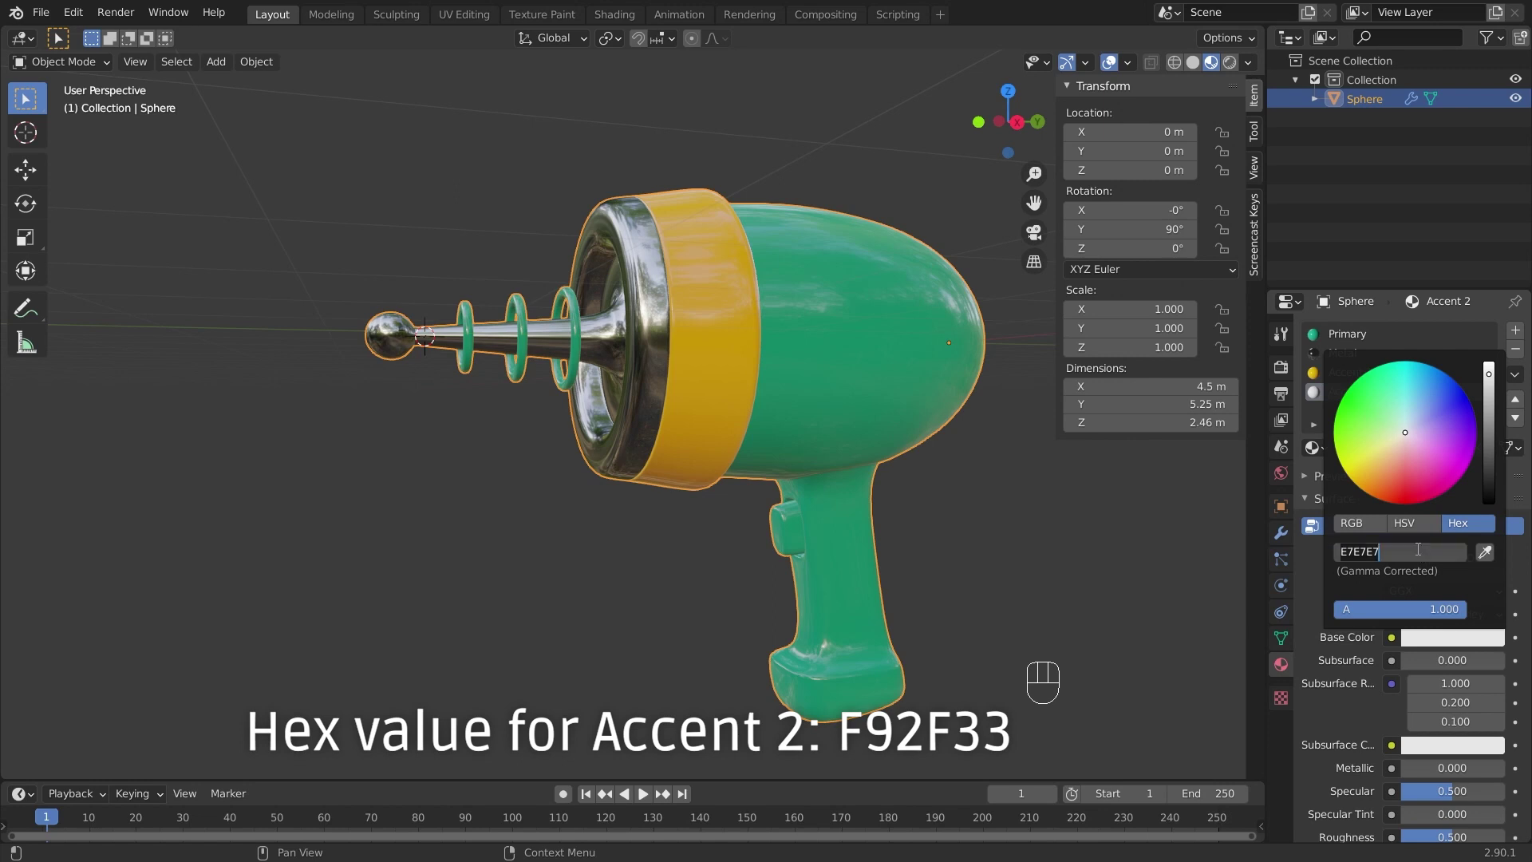
text(F92F33)
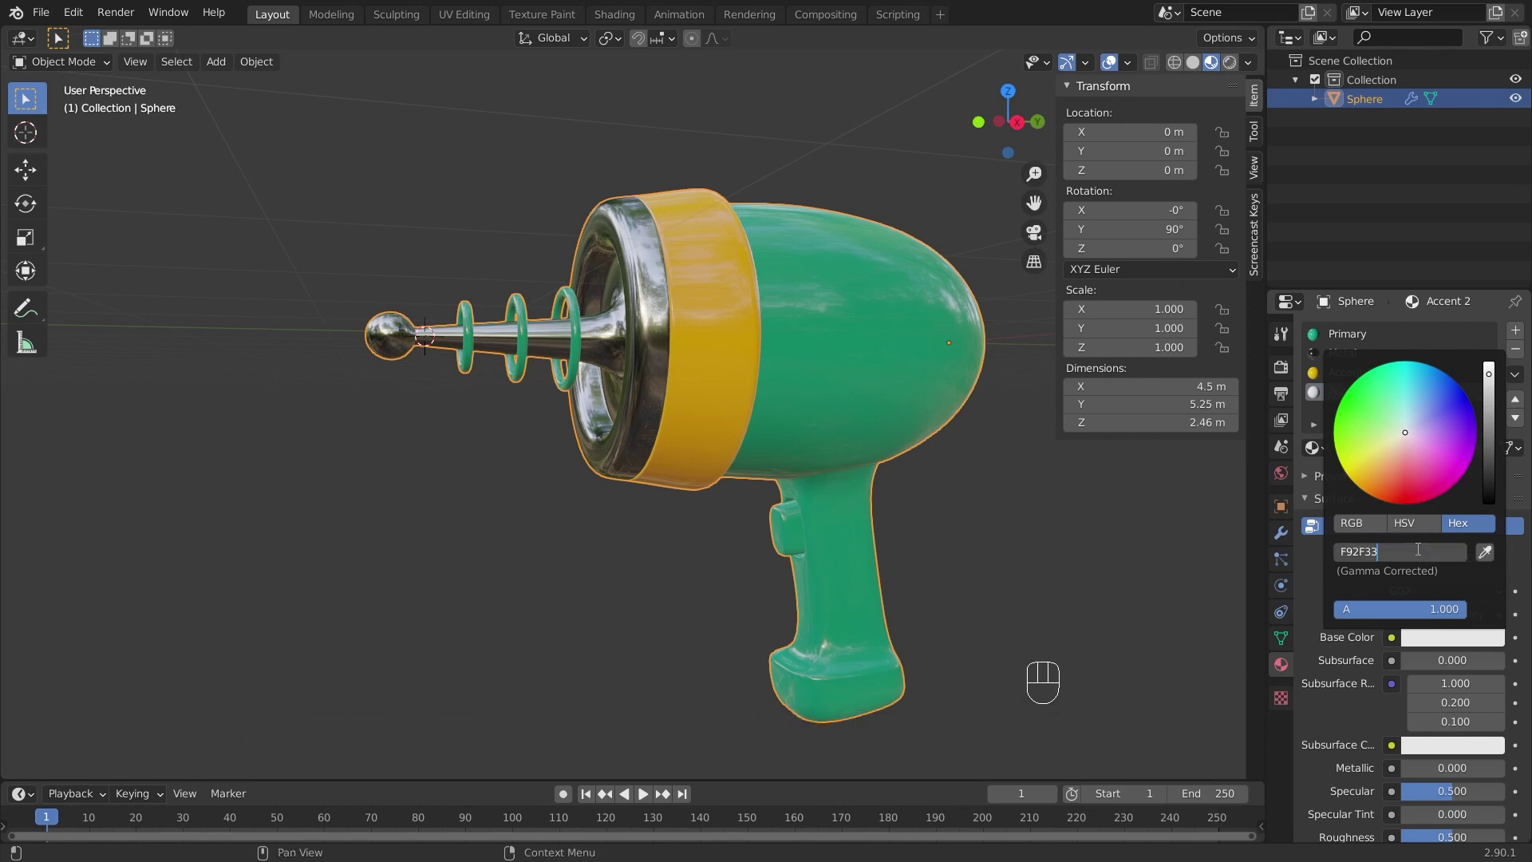
key(Return)
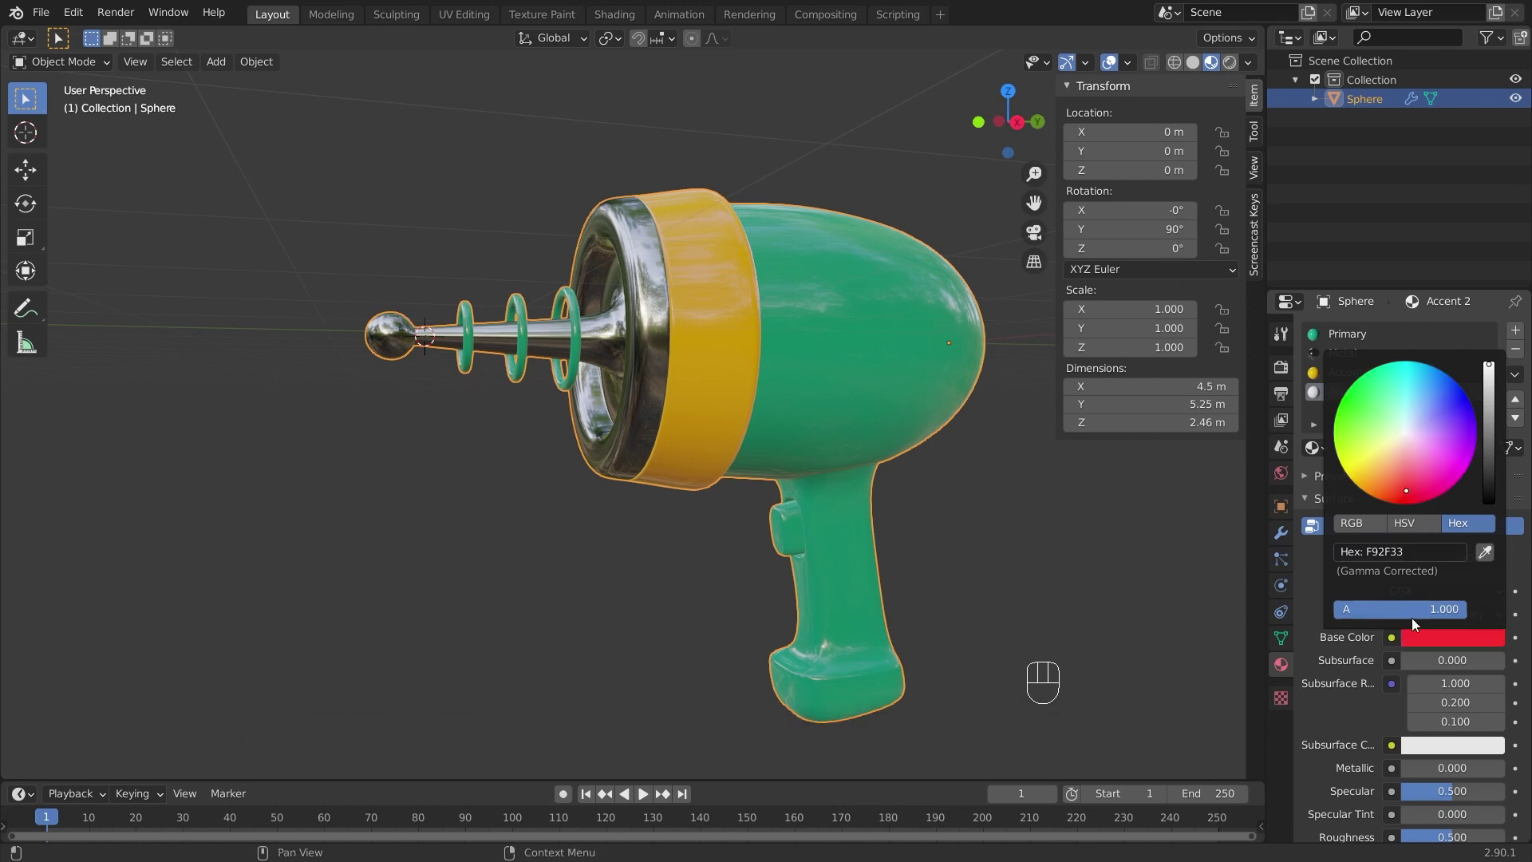
scroll(1426, 789, down, 1)
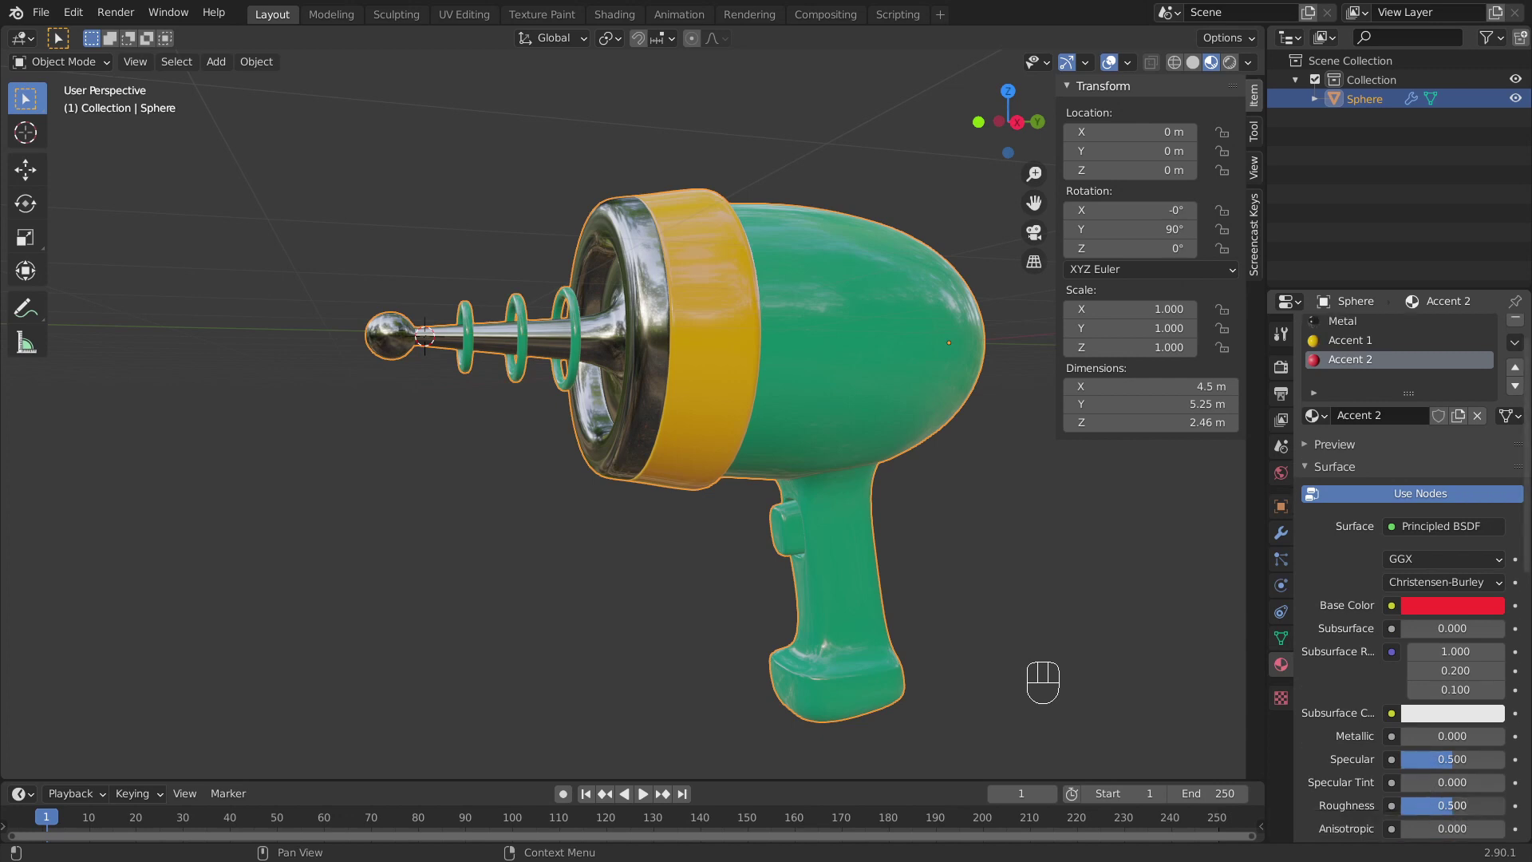
click(1465, 805)
key(BackSpace)
text(.1)
key(Return)
scroll(1392, 707, up, 1)
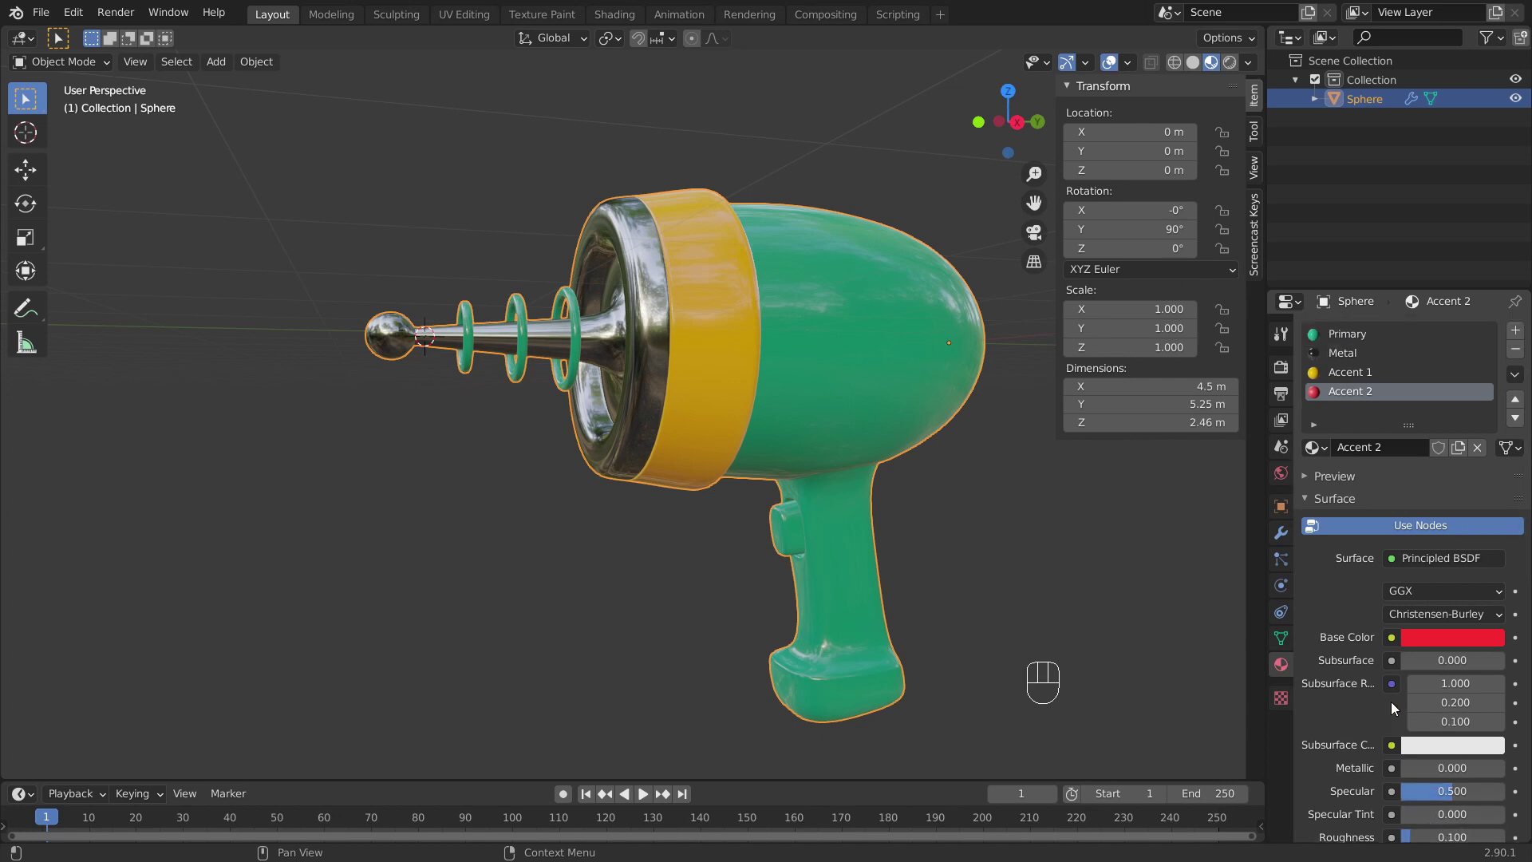
Step: In Edit Mode, select two vertices on the trigger's front, grow the selection three times over the trigger and assign Accent 2 to it
shift+middle_drag(783, 516, 769, 424)
scroll(769, 425, up, 6)
shift+middle_drag(878, 463, 656, 439)
key(Tab)
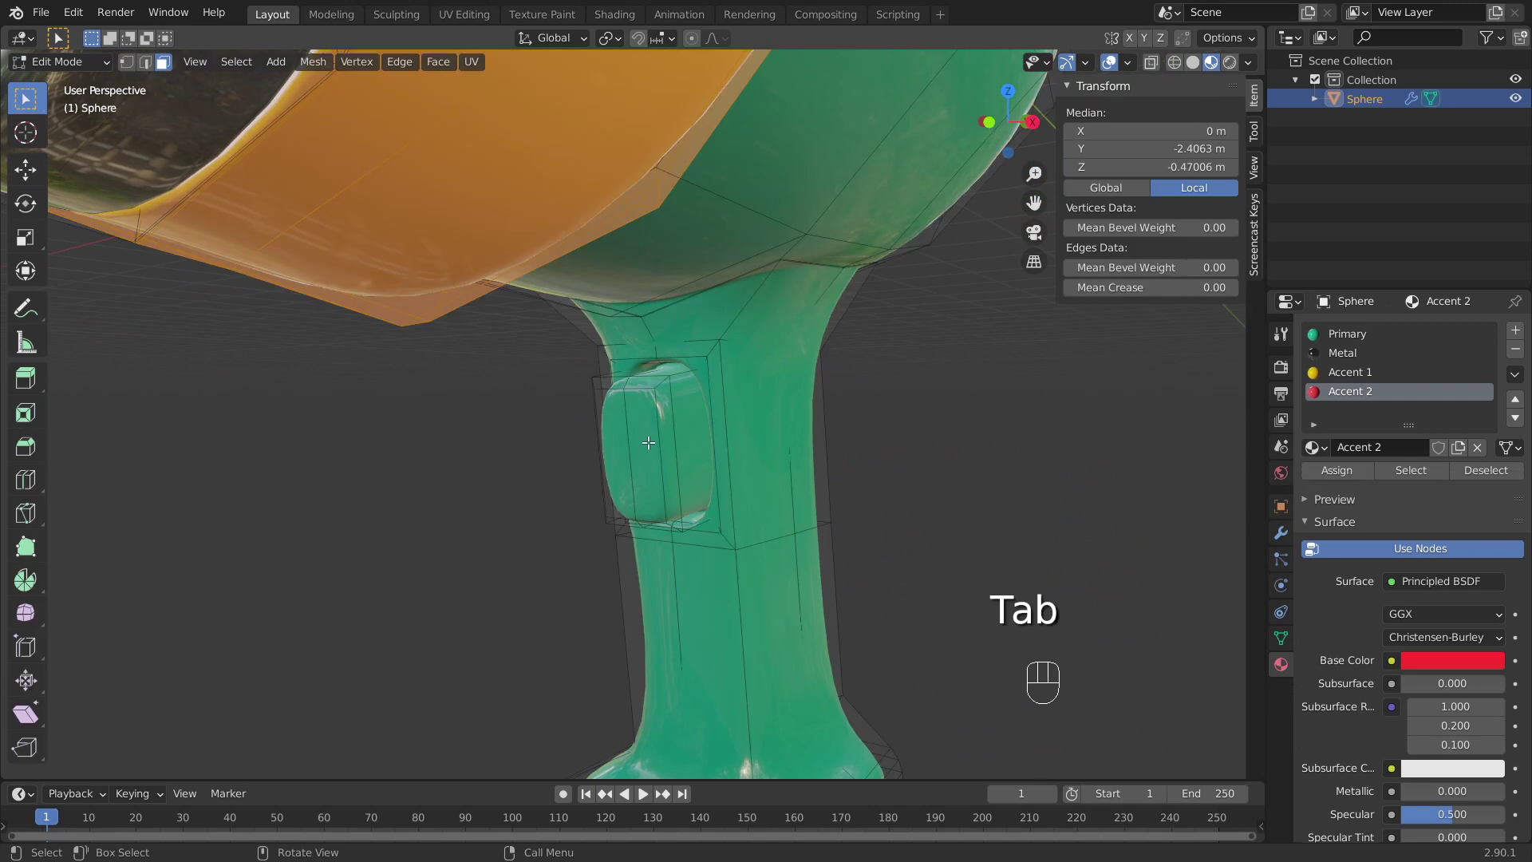
key(1)
click(624, 391)
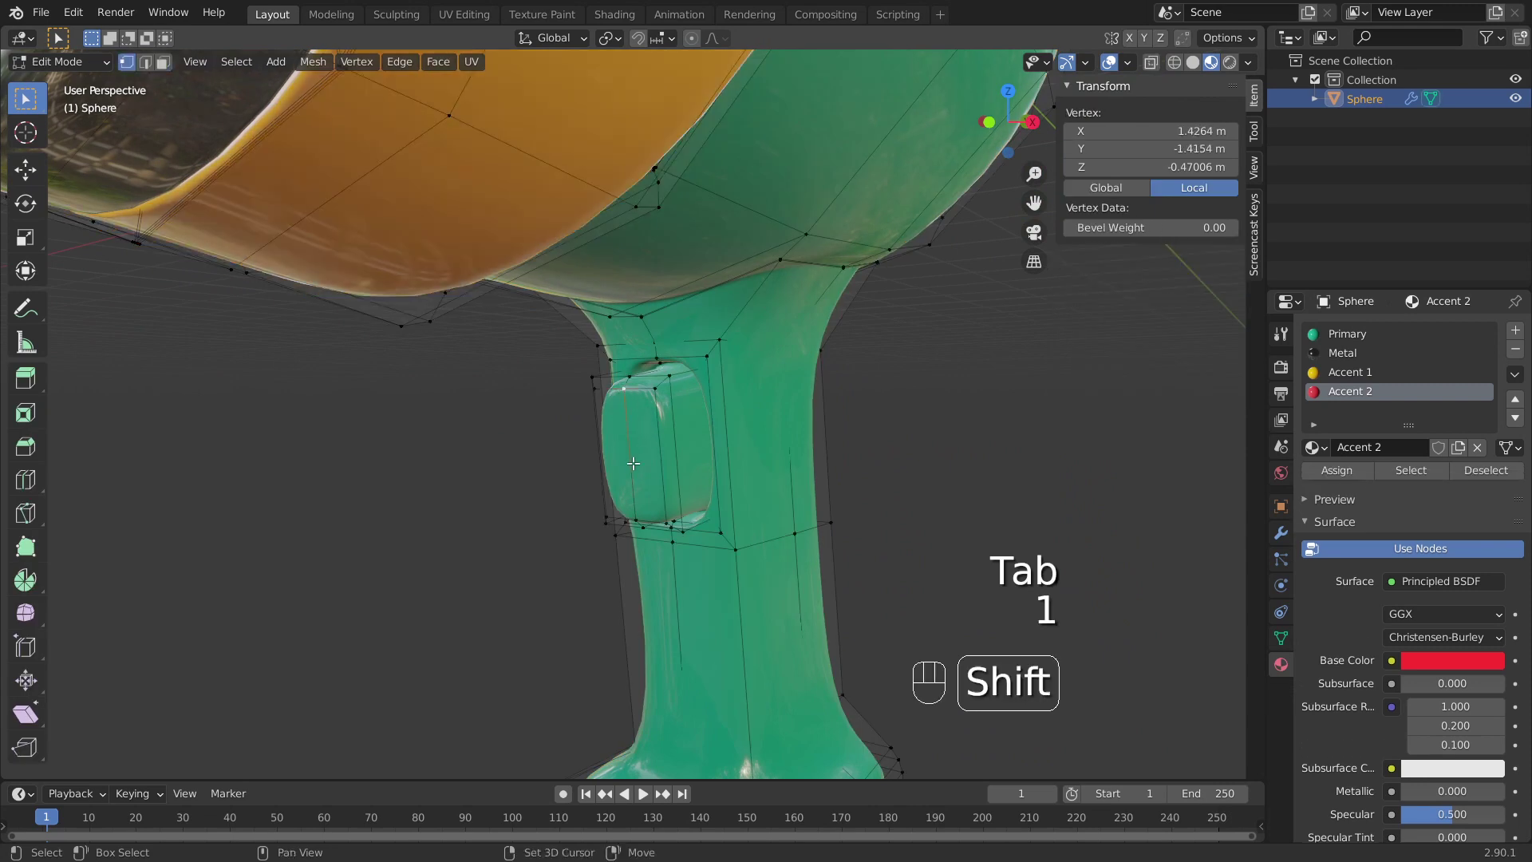
shift+click(635, 518)
key(ctrl+KP_Add)
key(ctrl+KP_Add)
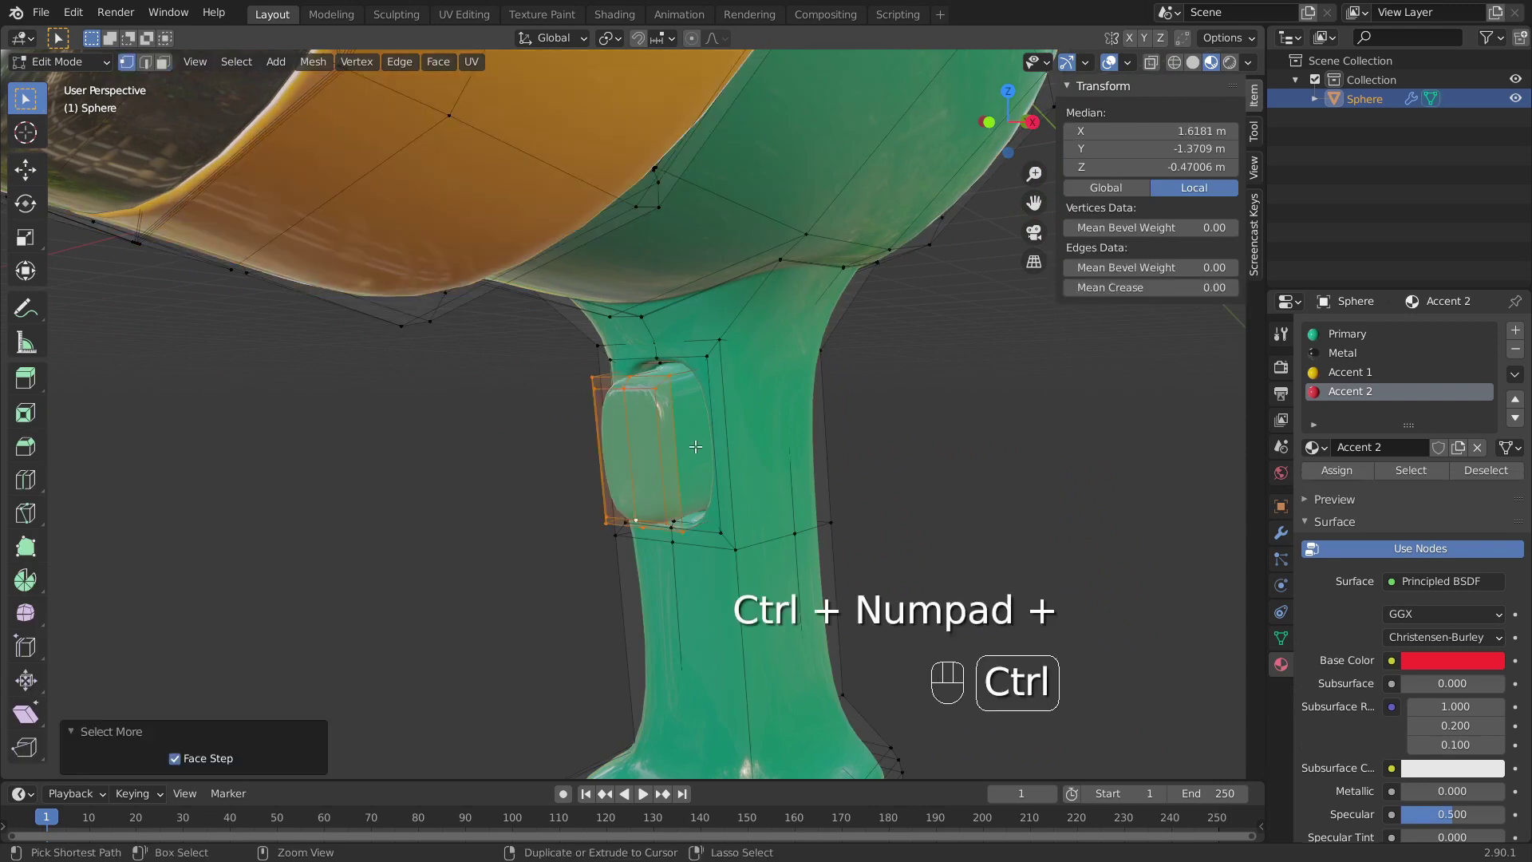
key(ctrl+KP_Add)
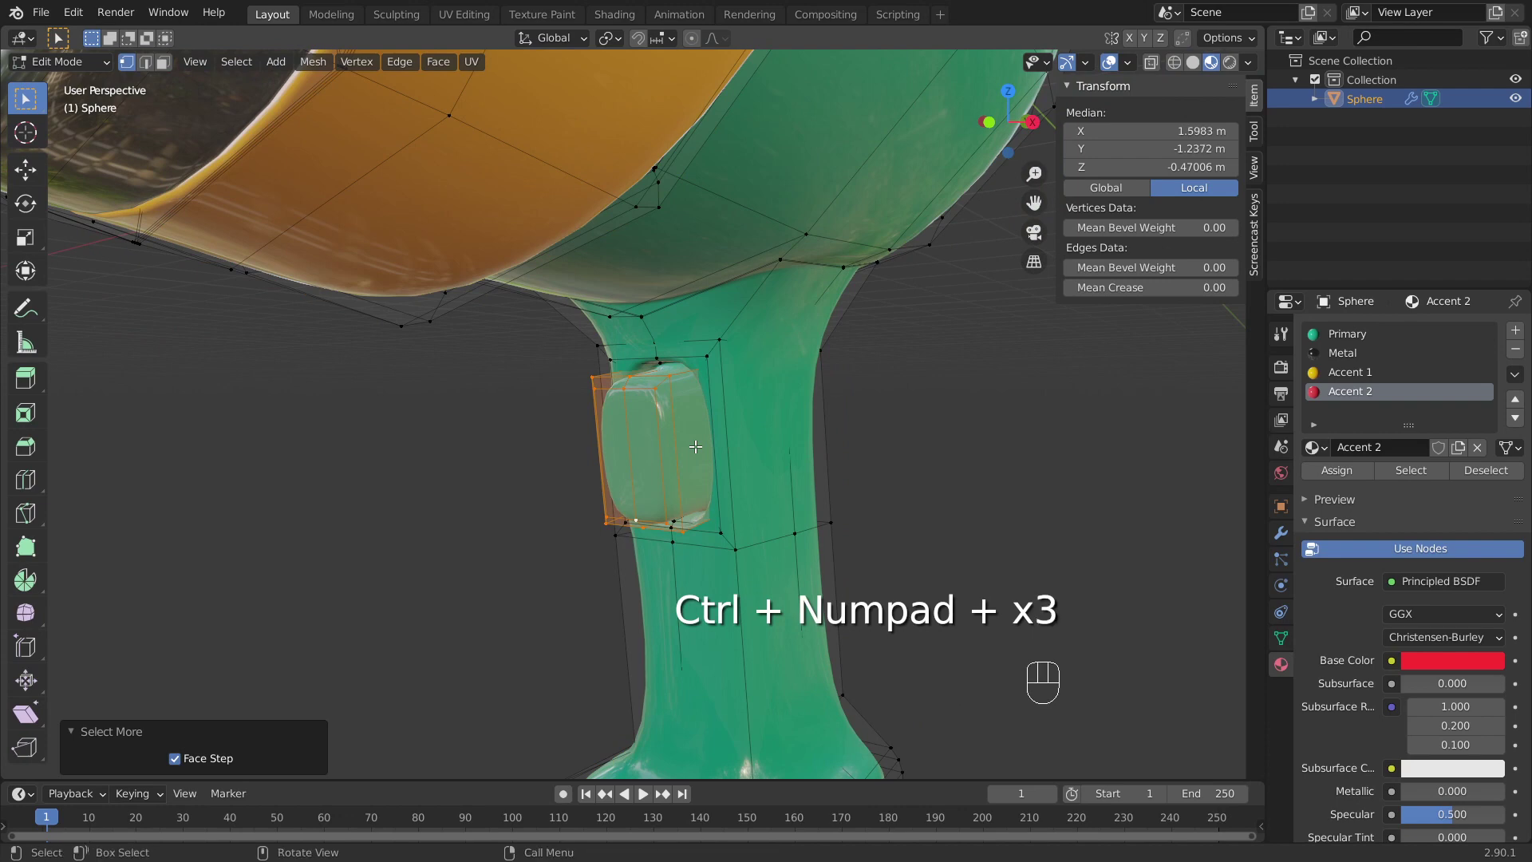
click(1327, 468)
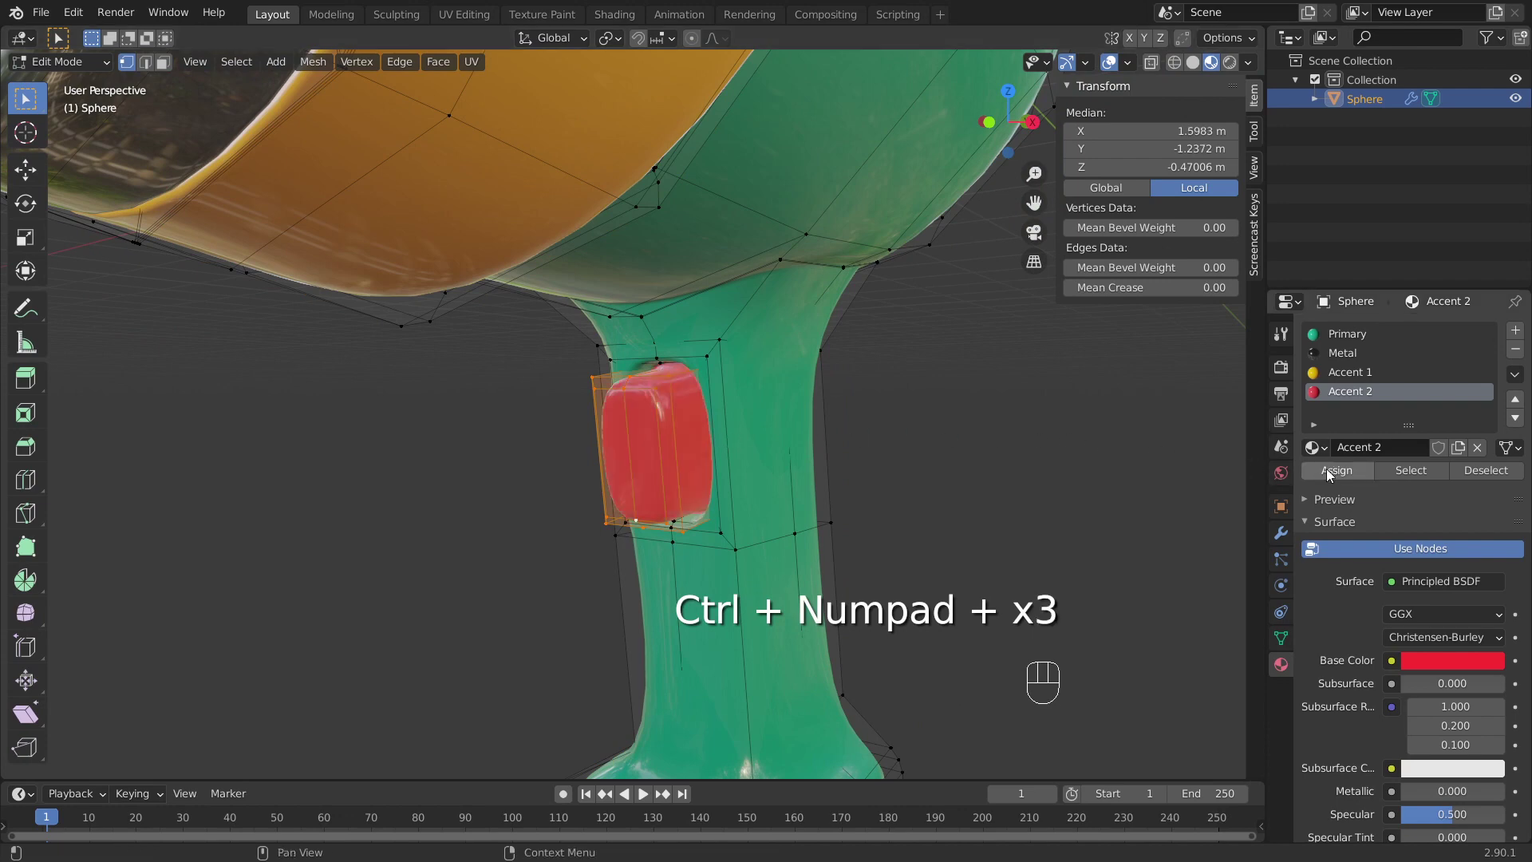
Step: Select the tip vertex of the barrel's ball and grow the selection four times to cover the whole ball
scroll(851, 428, down, 6)
shift+middle_drag(838, 427, 1048, 605)
scroll(551, 433, up, 5)
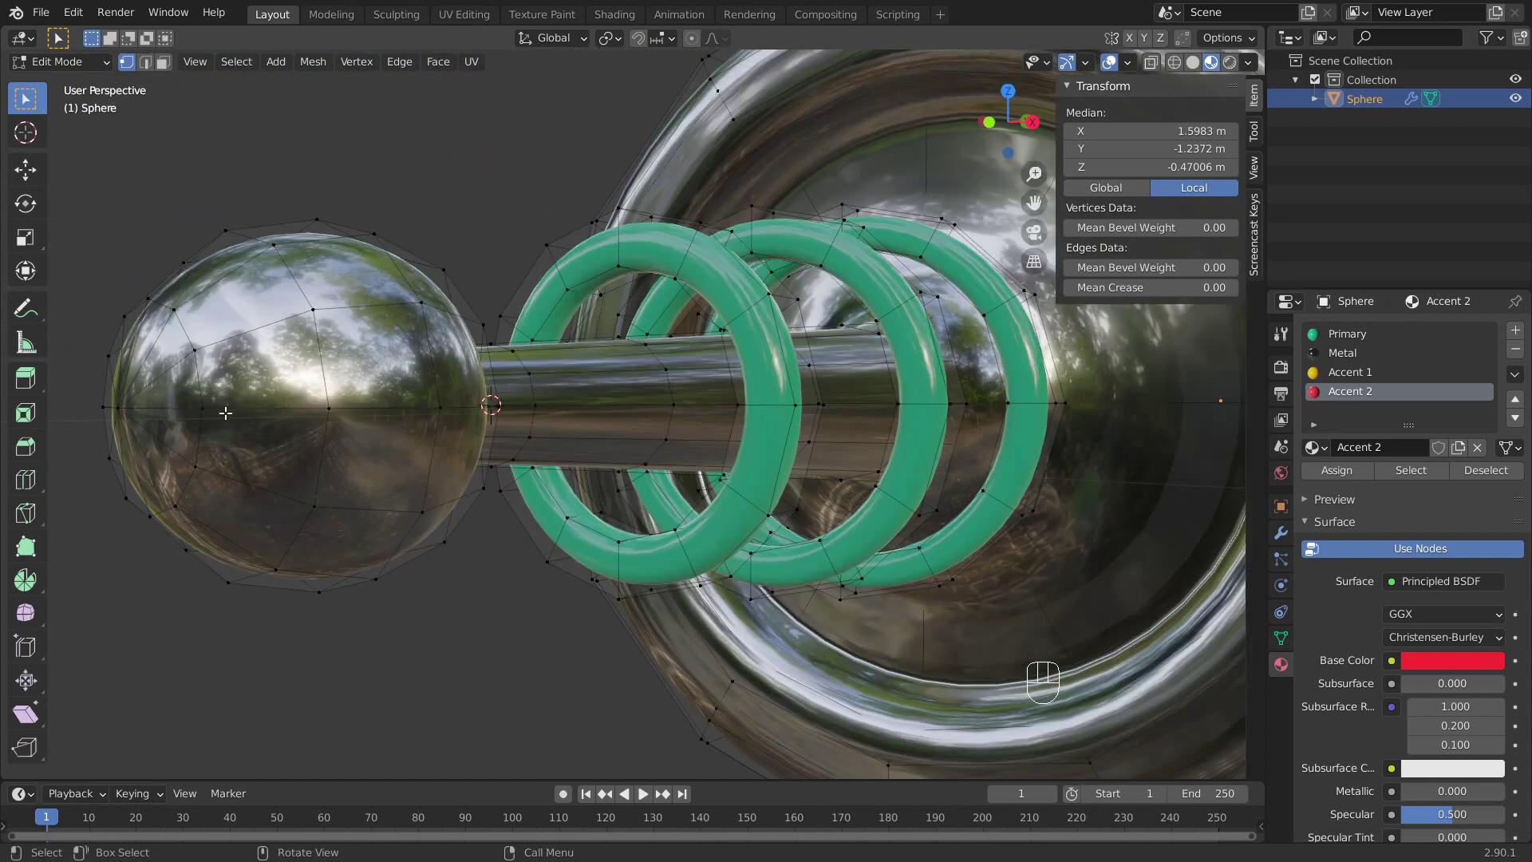
click(130, 408)
key(ctrl+KP_Add)
key(ctrl+KP_Add)
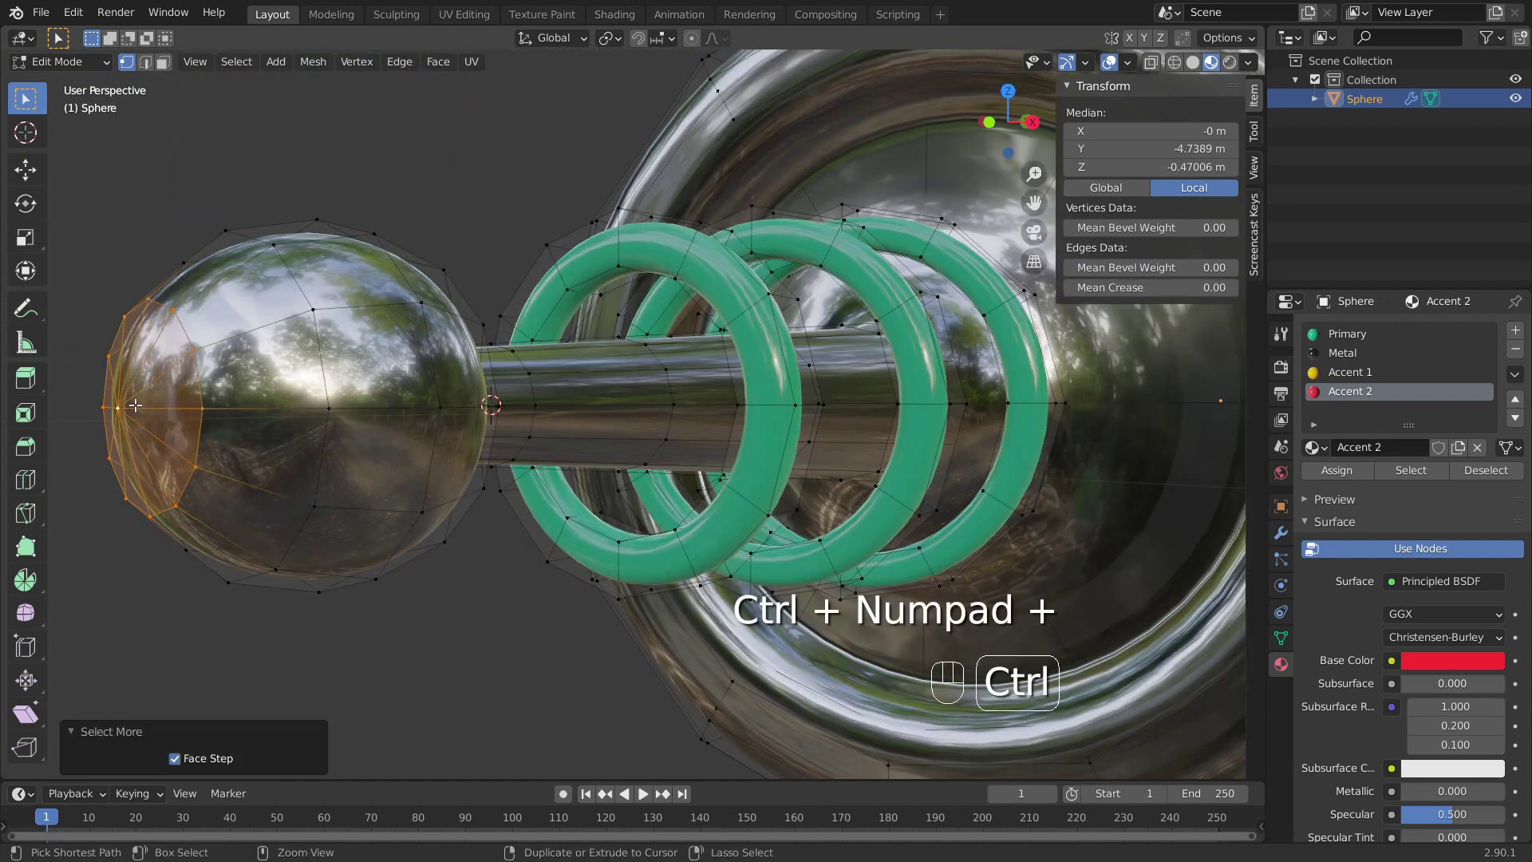
key(ctrl+KP_Add)
key(ctrl+KP_Add)
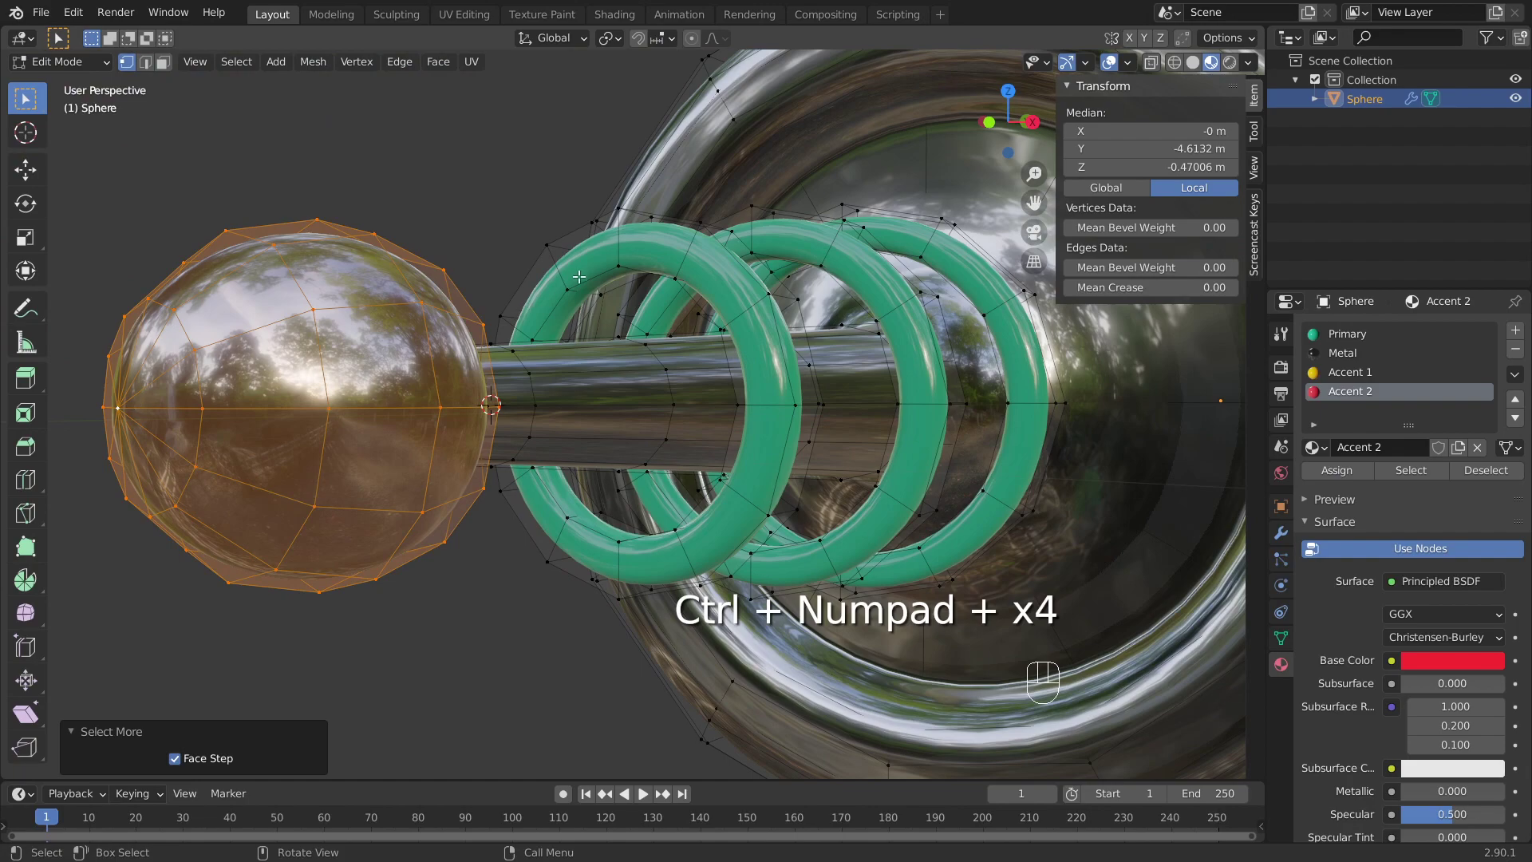
Step: Grow the selection to the ball's joint with the barrel, assign Accent 2 to it and return to Object Mode
middle_drag(579, 277, 626, 324)
scroll(259, 412, up, 6)
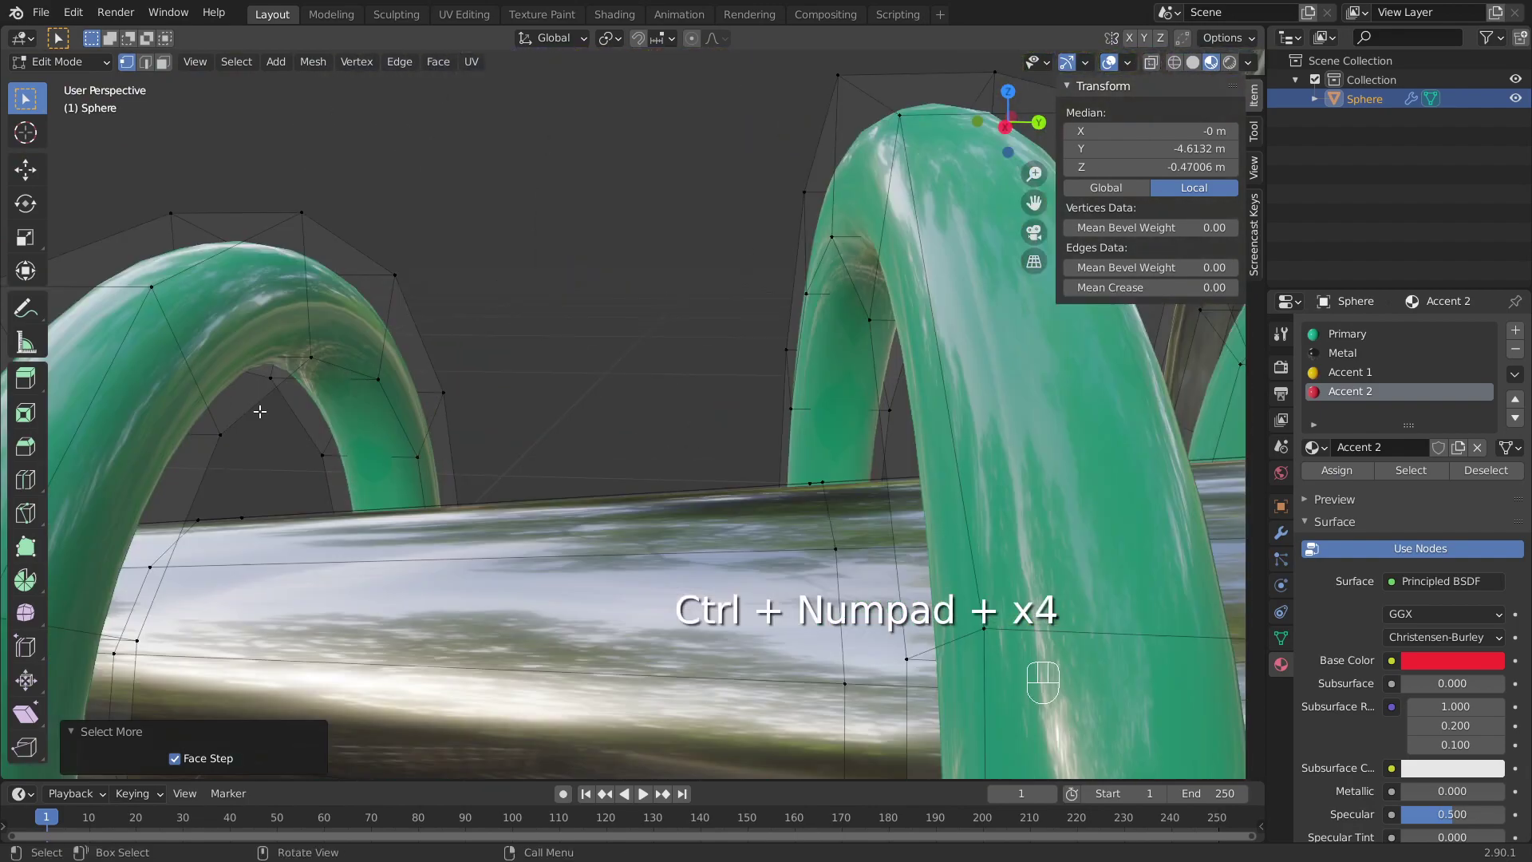
shift+middle_drag(259, 412, 619, 346)
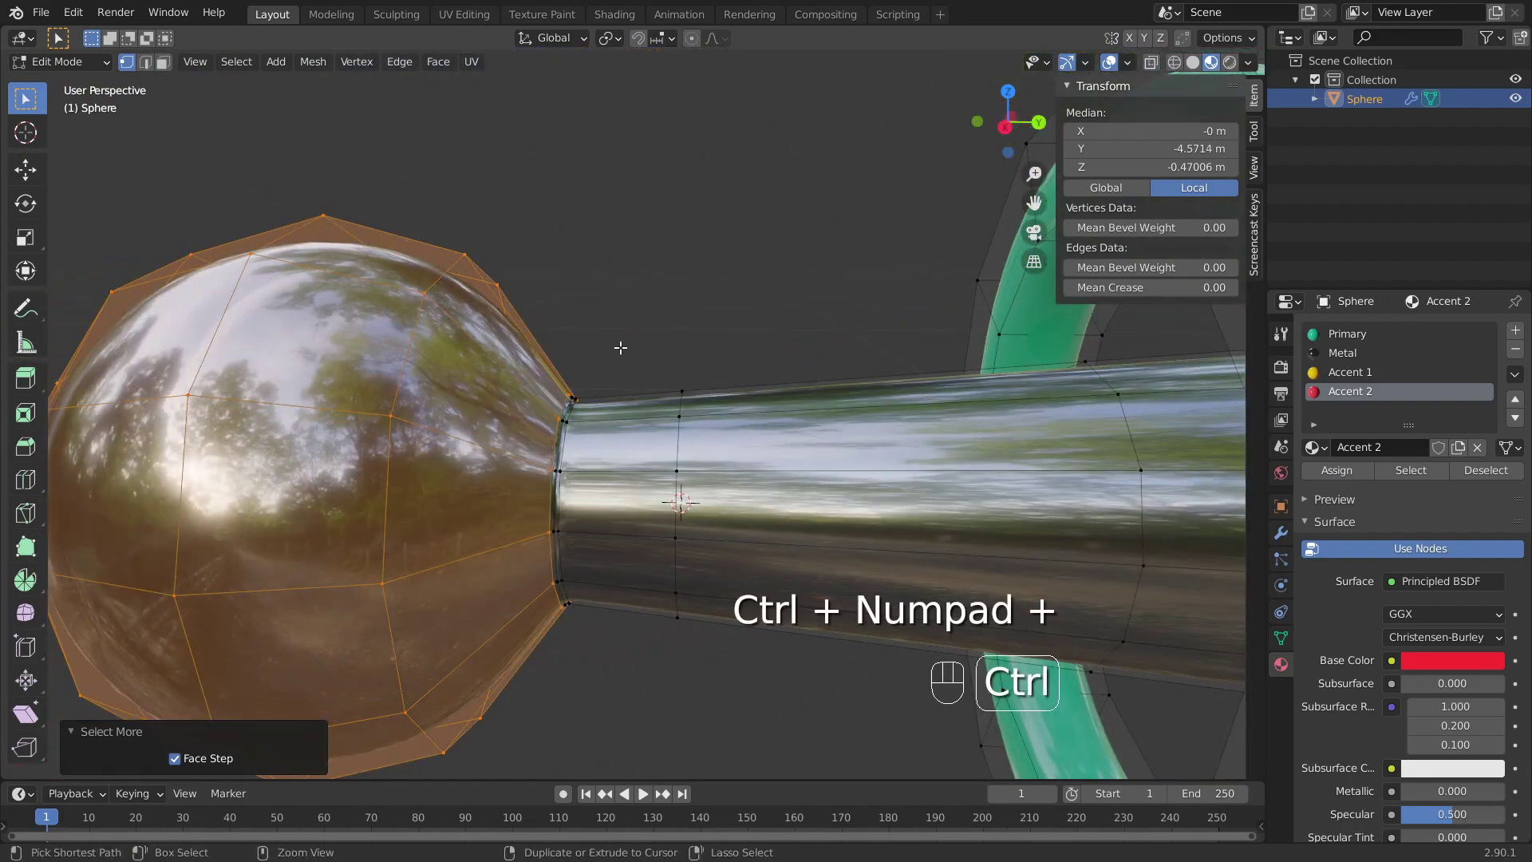
key(ctrl+KP_Add)
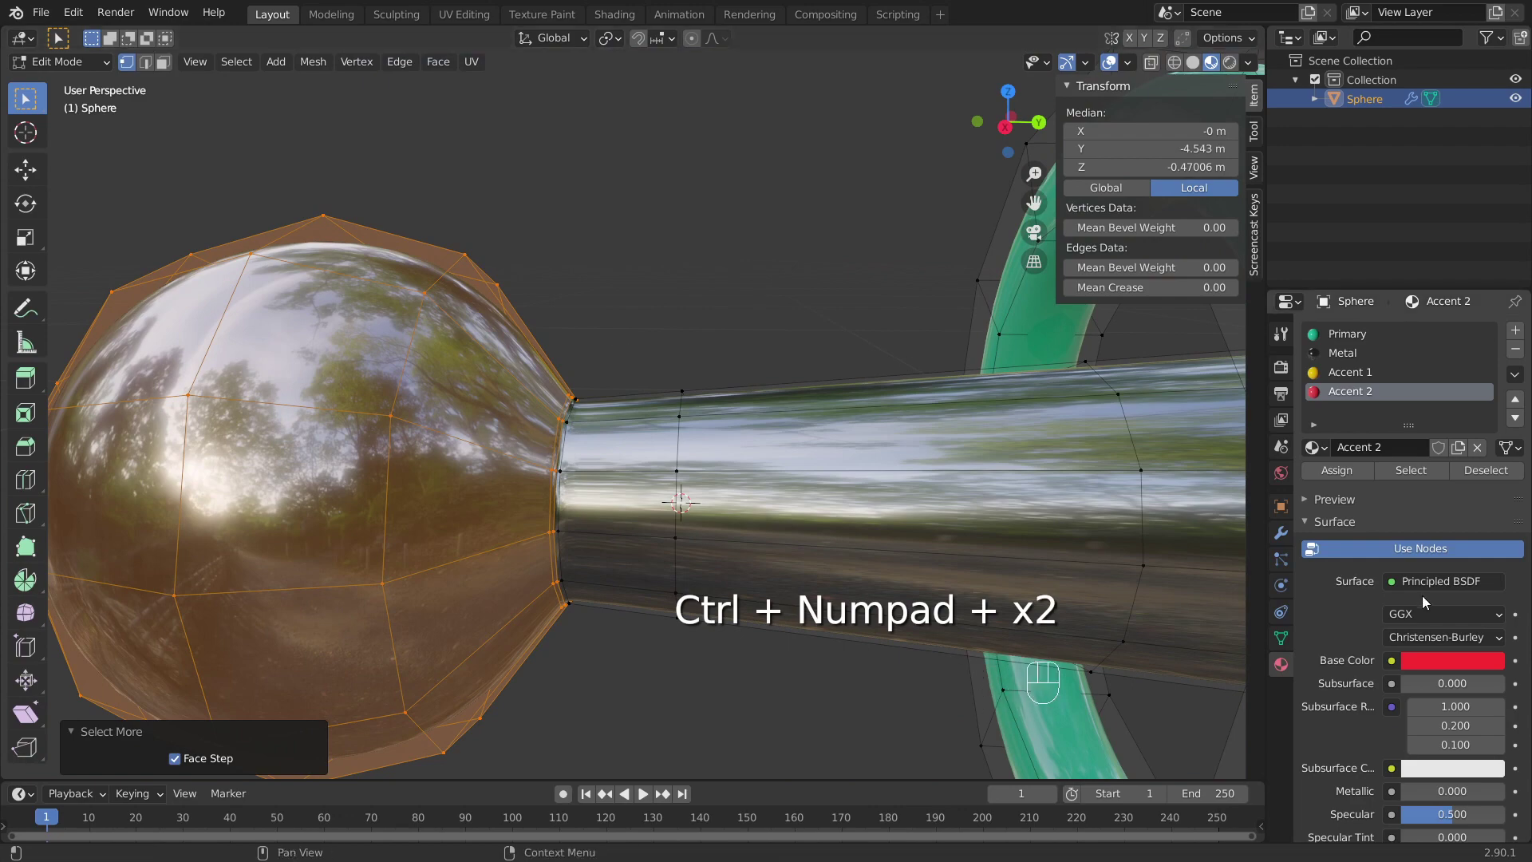
click(1336, 470)
scroll(766, 494, down, 6)
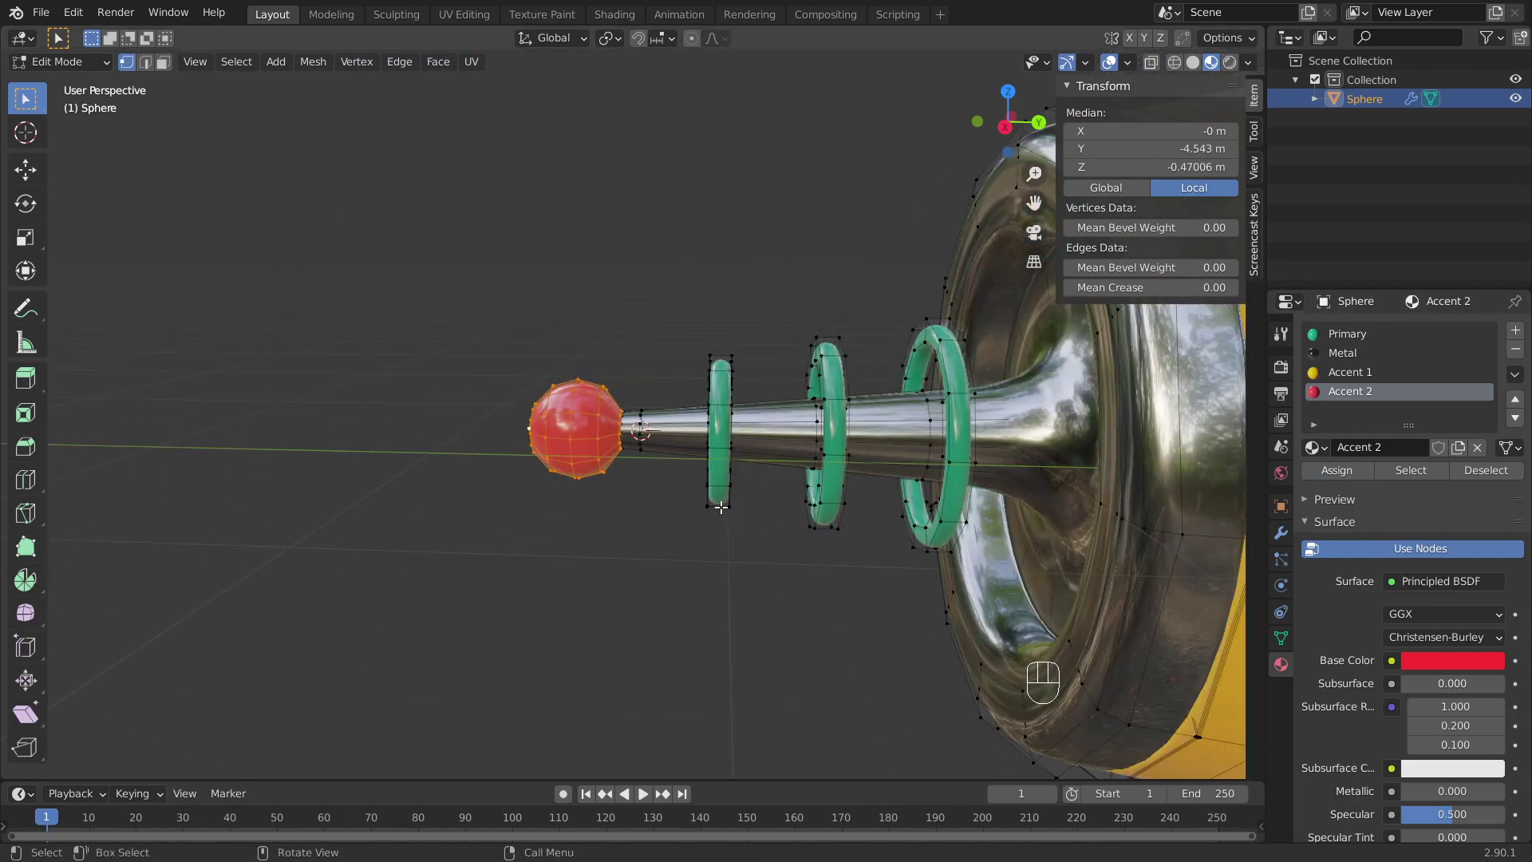
middle_drag(766, 495, 812, 518)
shift+middle_drag(812, 519, 550, 518)
mouse_move(986, 558)
shift+middle_down()
mouse_move(868, 513)
mouse_move(892, 477)
mouse_move(859, 376)
shift+middle_up()
key(Tab)
scroll(868, 512, down, 3)
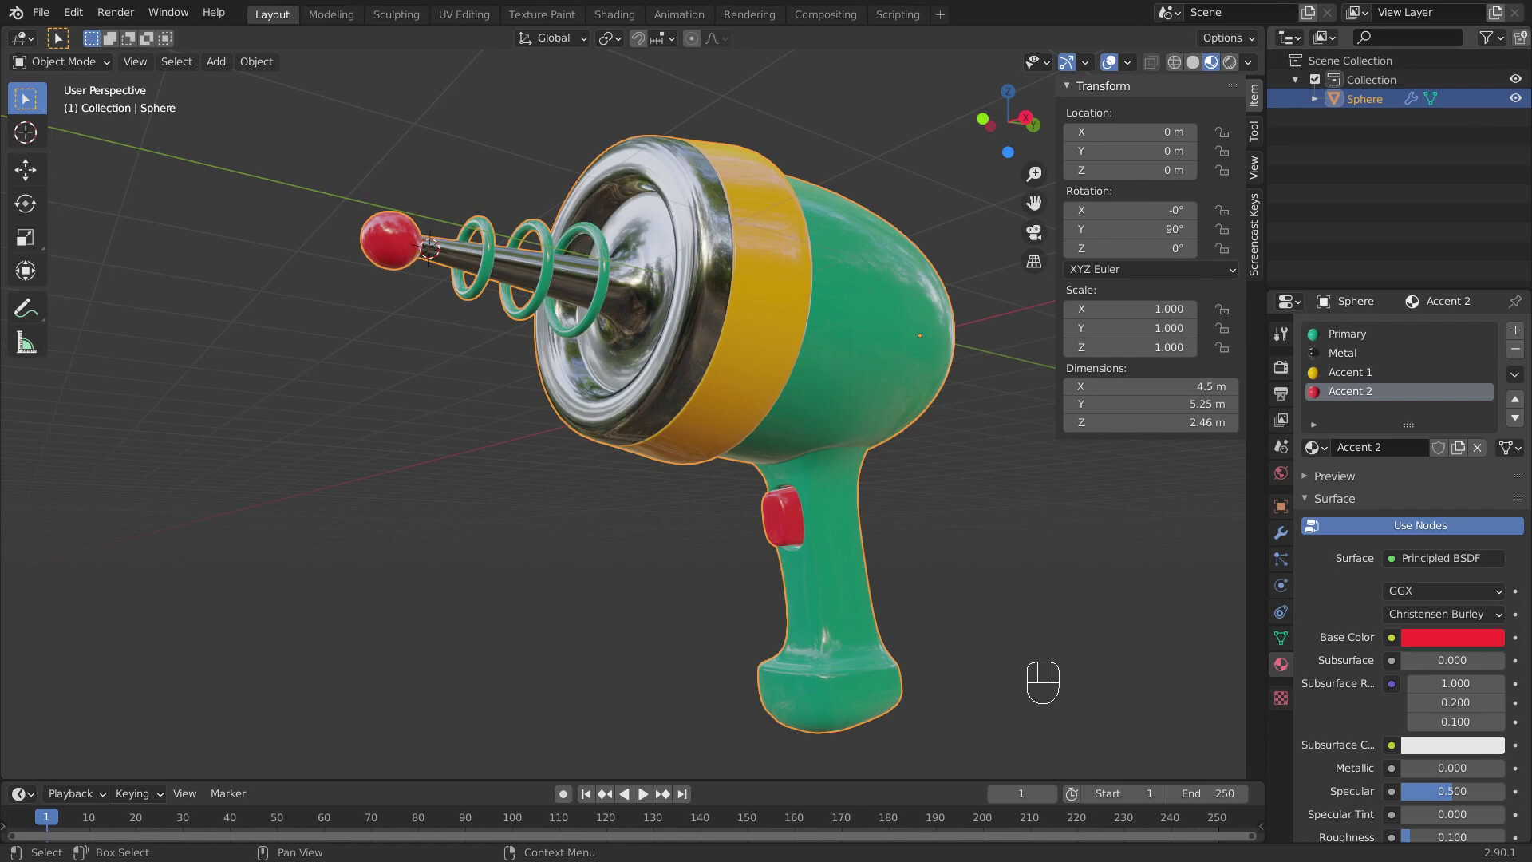
Step: In Edit Mode with vertex selection, select all the linked geometry of the three rings around the barrel
scroll(601, 241, up, 3)
shift+middle_drag(601, 241, 648, 396)
scroll(648, 396, up, 5)
key(Tab)
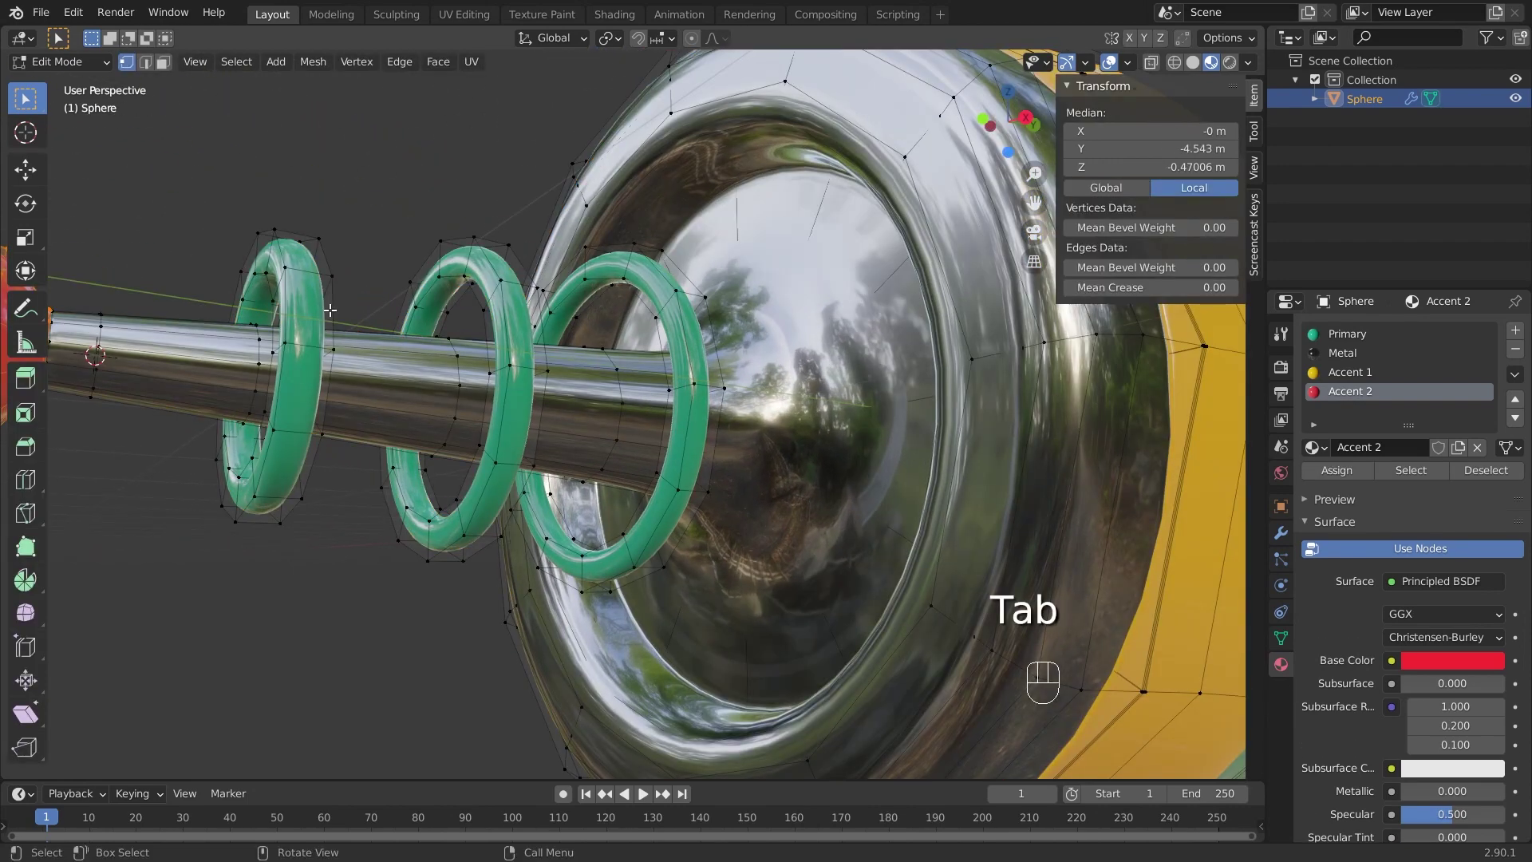
key(1)
click(318, 234)
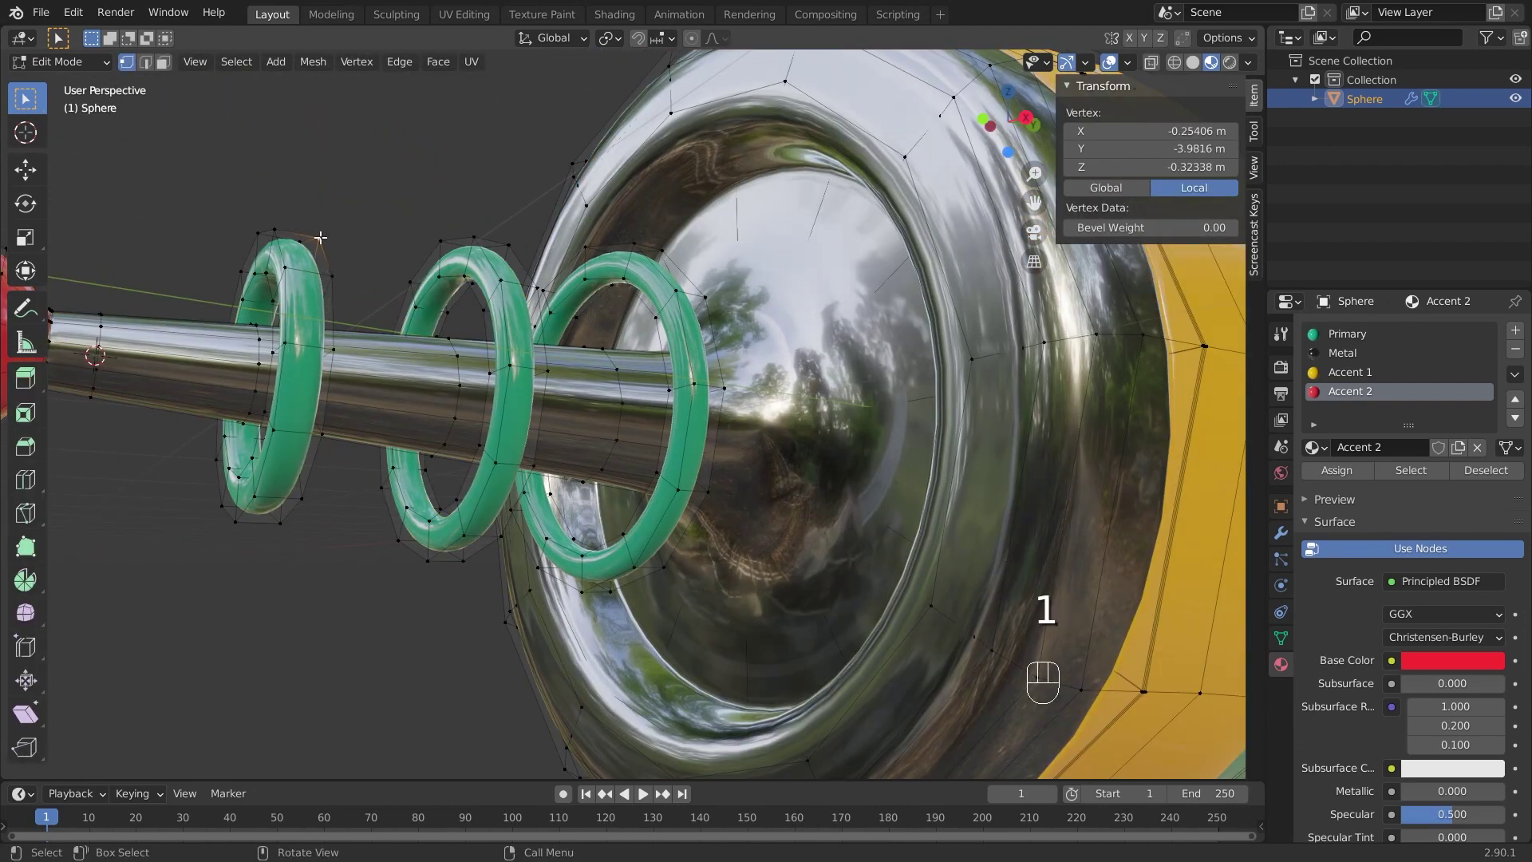
key(l)
key(l)
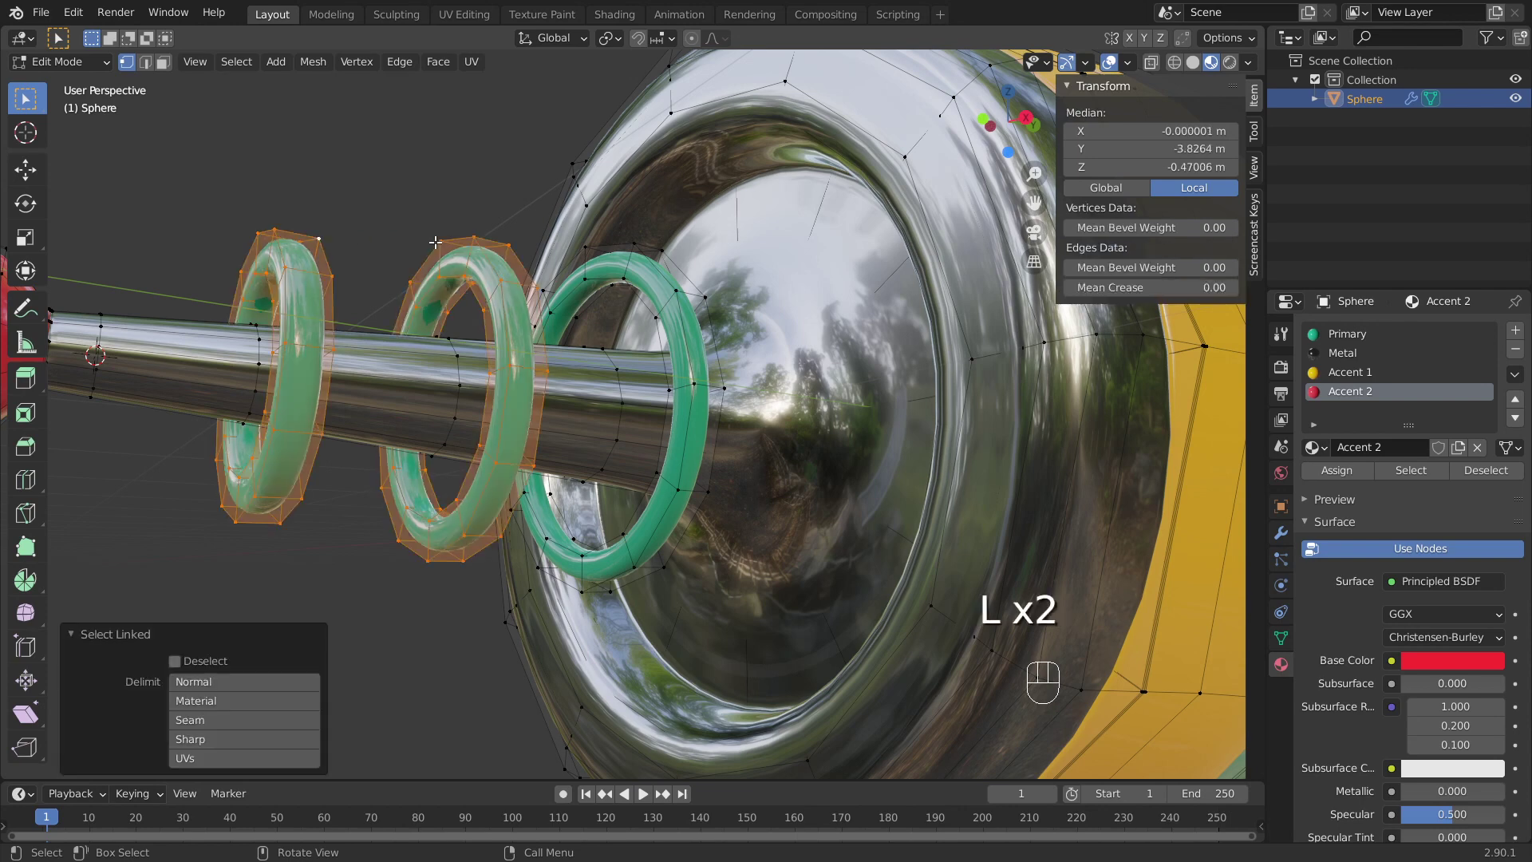
key(l)
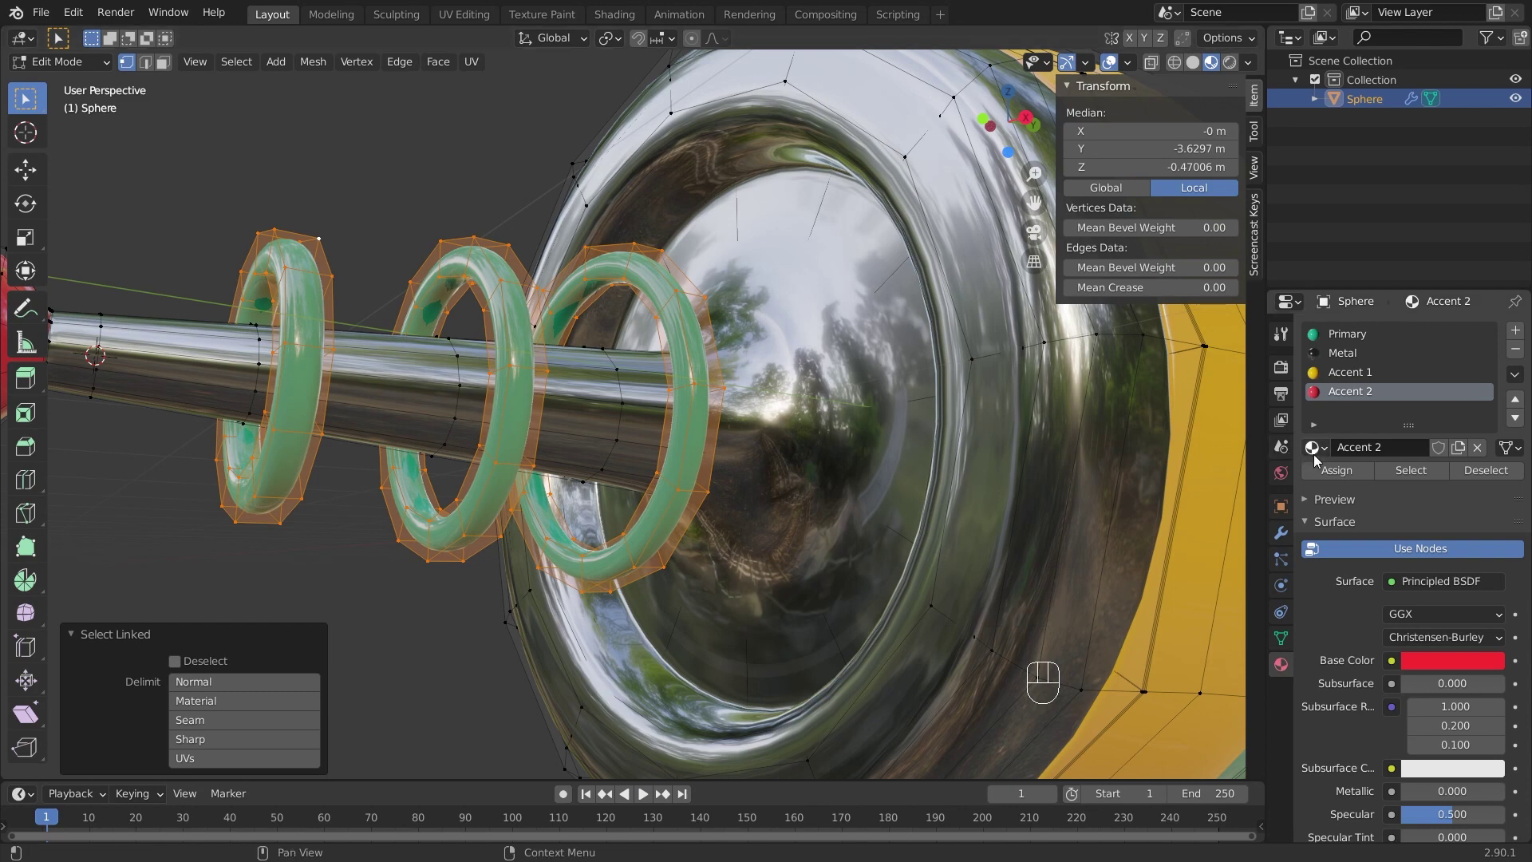
Step: Add a fifth material slot with a new material named Glow and assign it to the three selected rings
click(1514, 330)
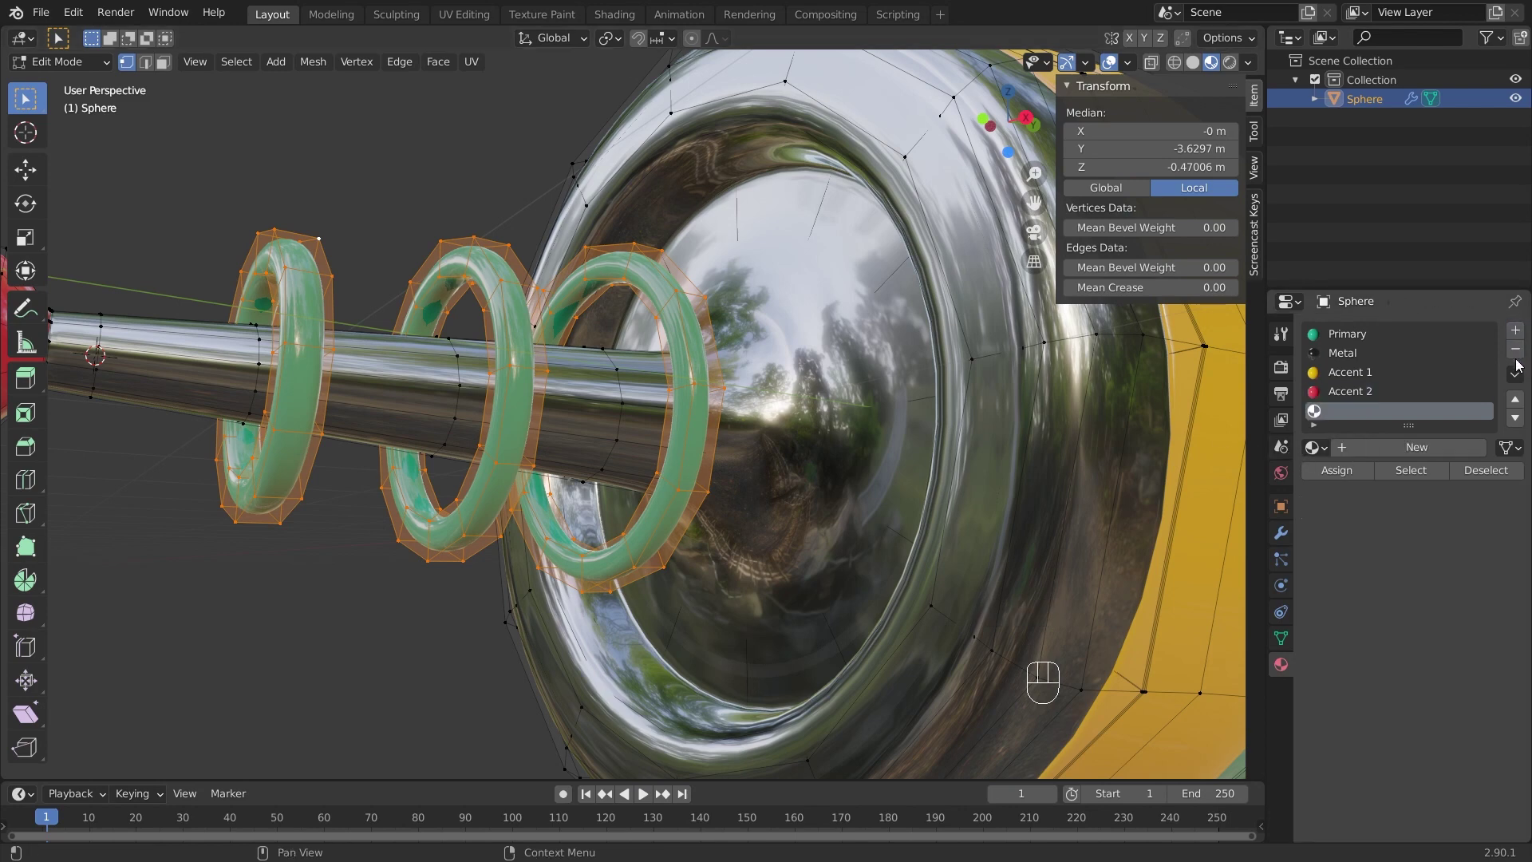
click(1416, 447)
click(1401, 449)
text(Glow)
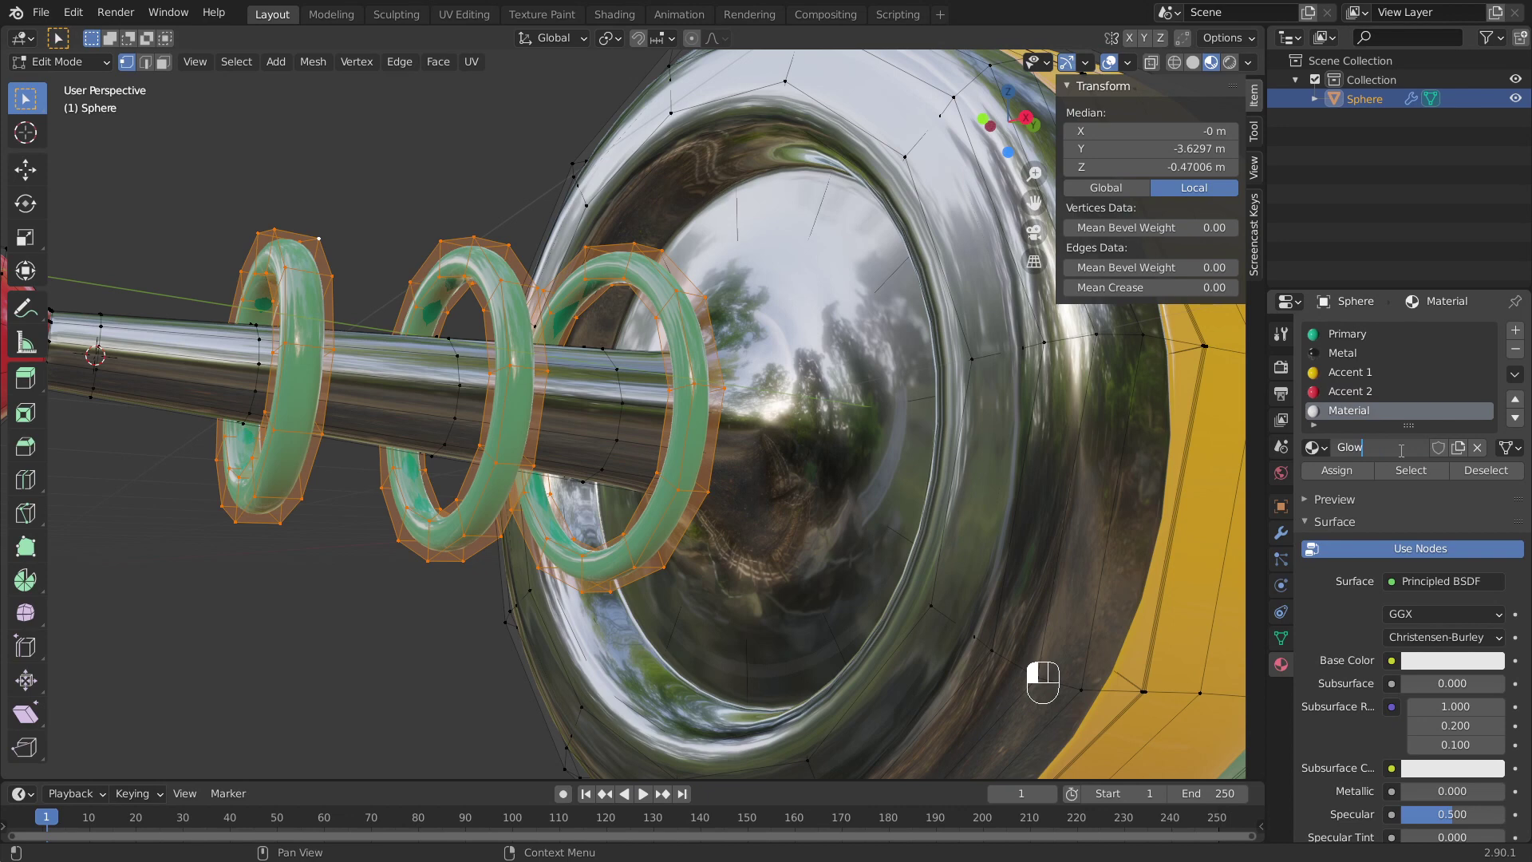
key(Return)
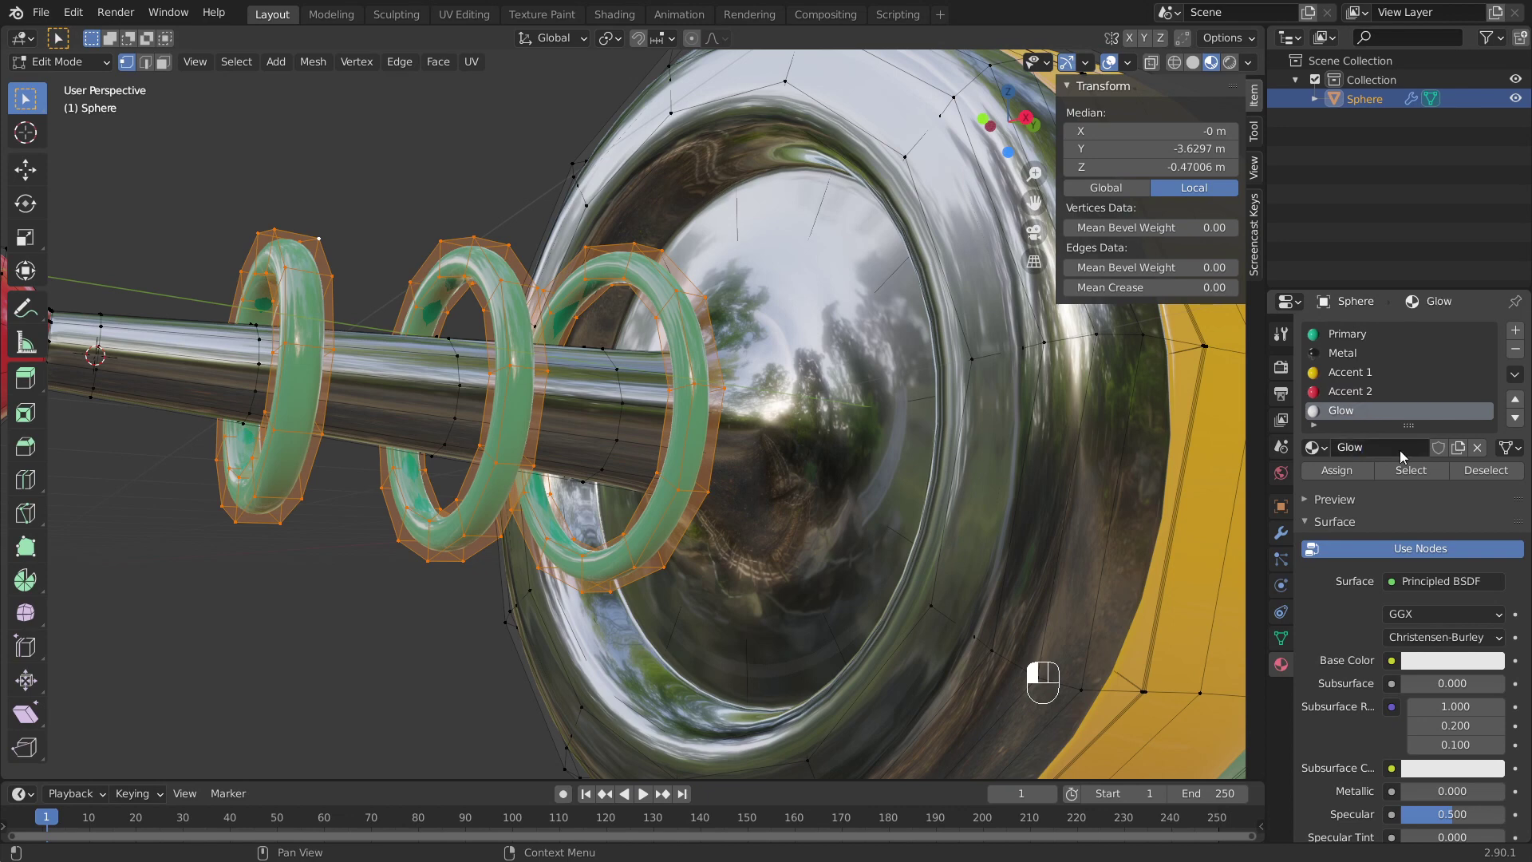
click(1361, 473)
Step: Change the Glow material's surface shader to Emission and set its strength to 10
scroll(1372, 499, down, 3)
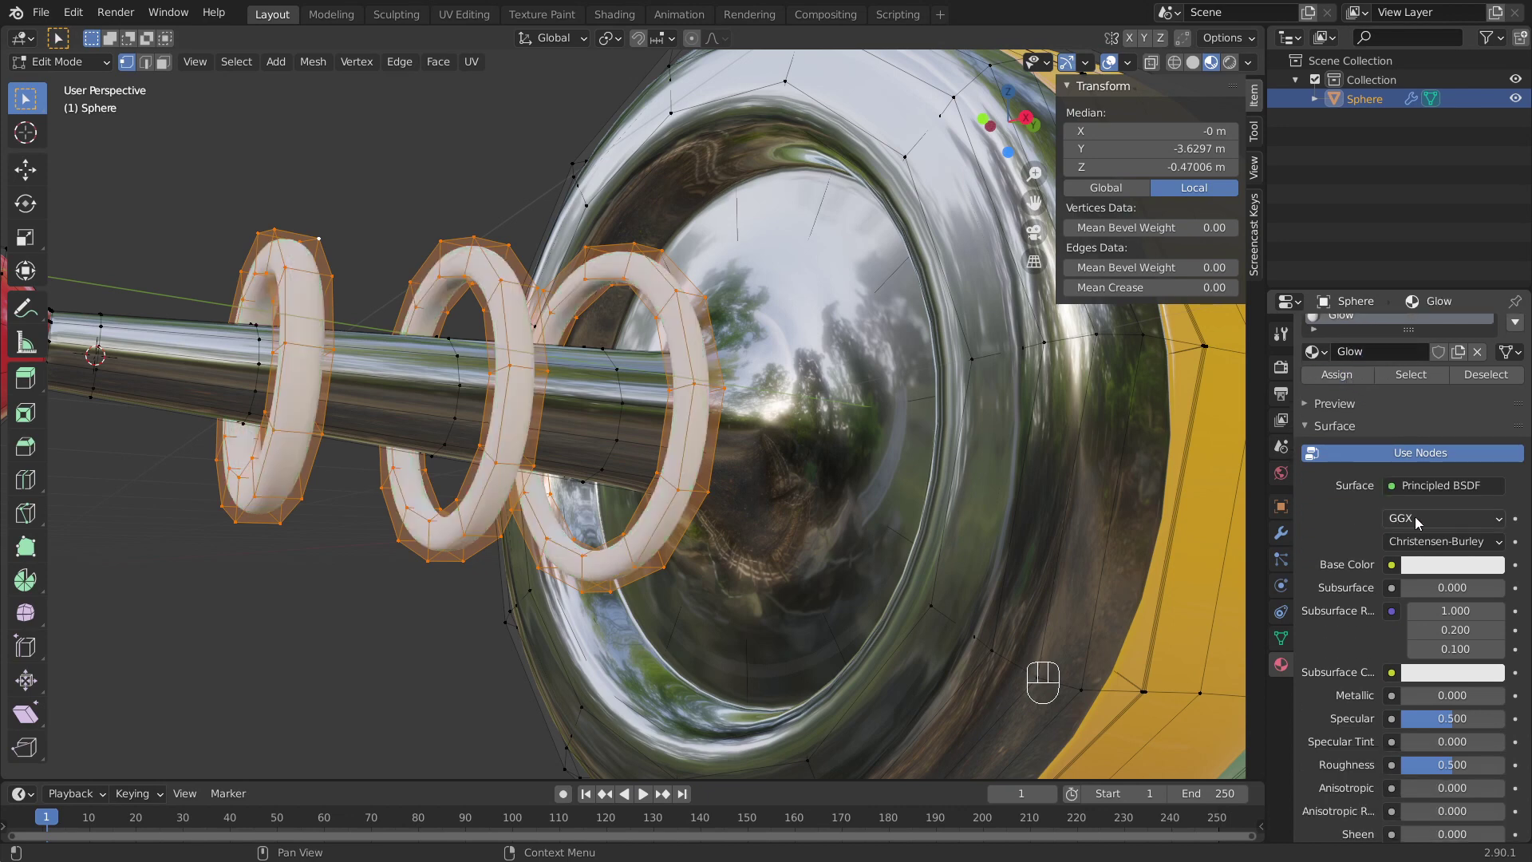
click(1435, 488)
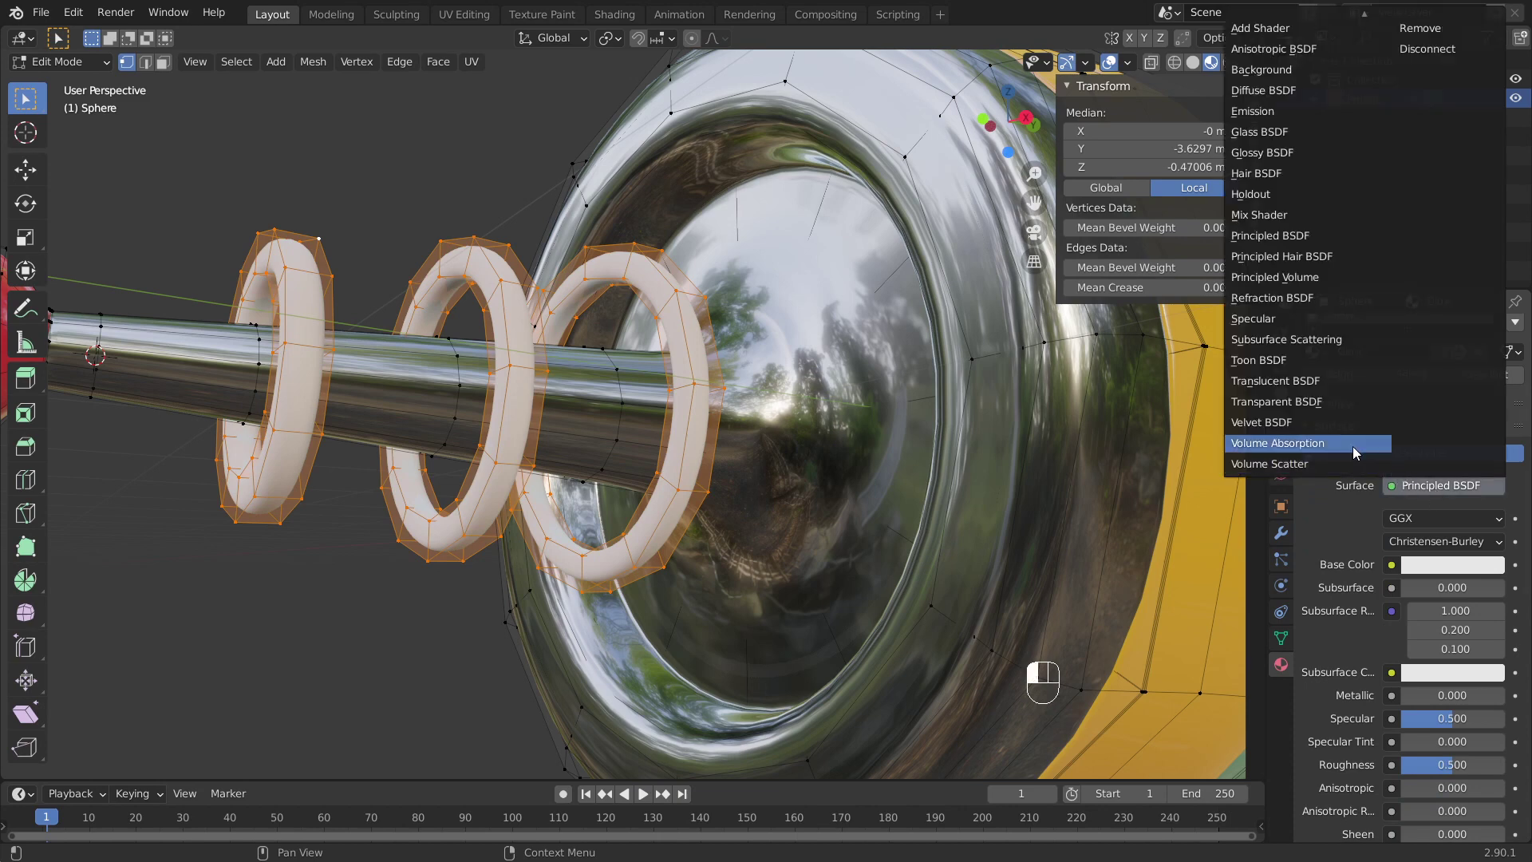
click(1292, 116)
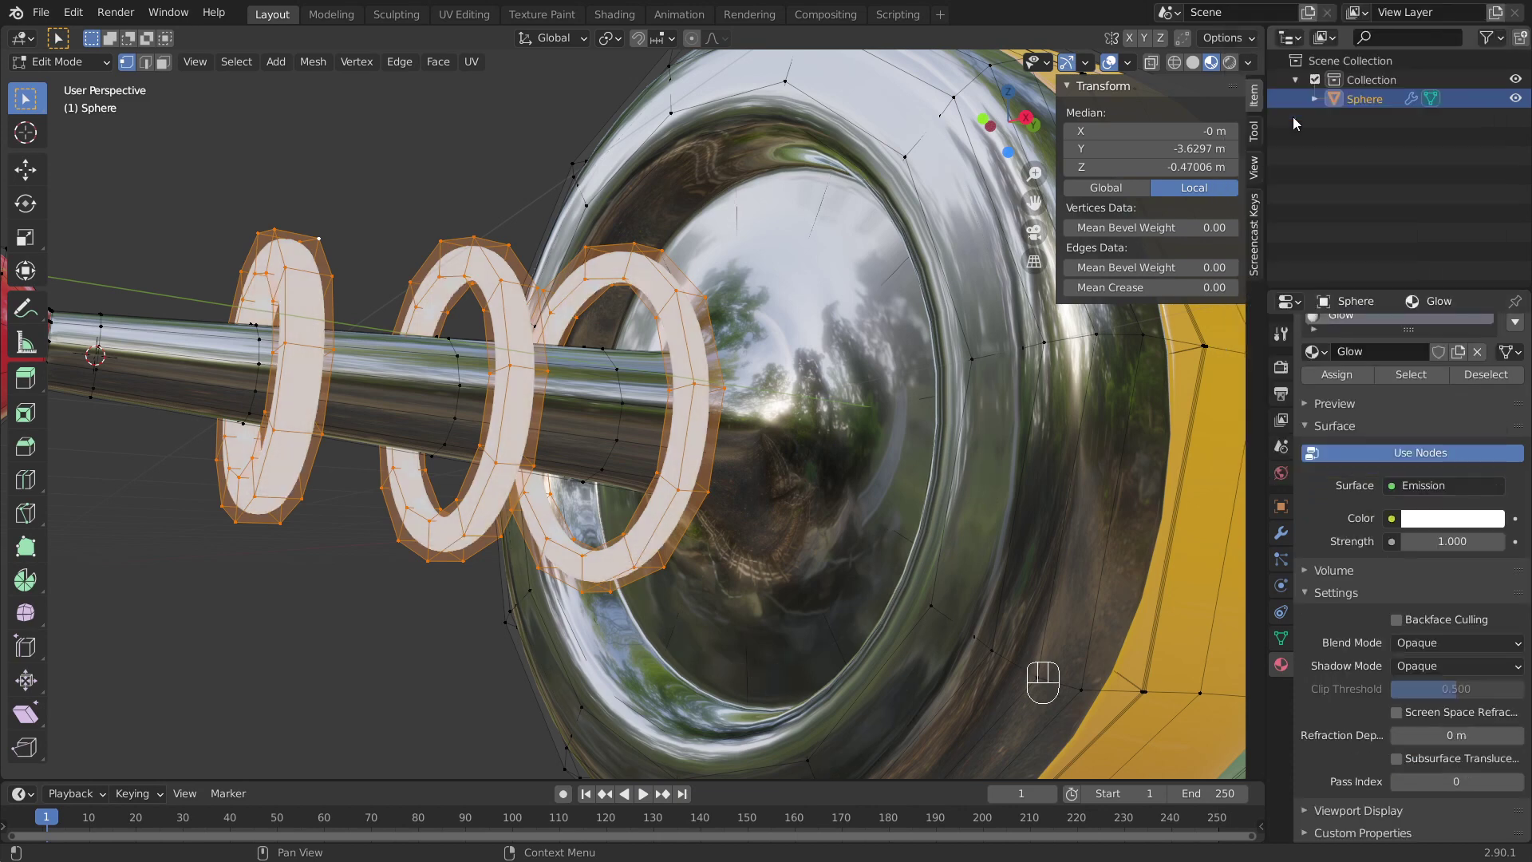
click(1445, 539)
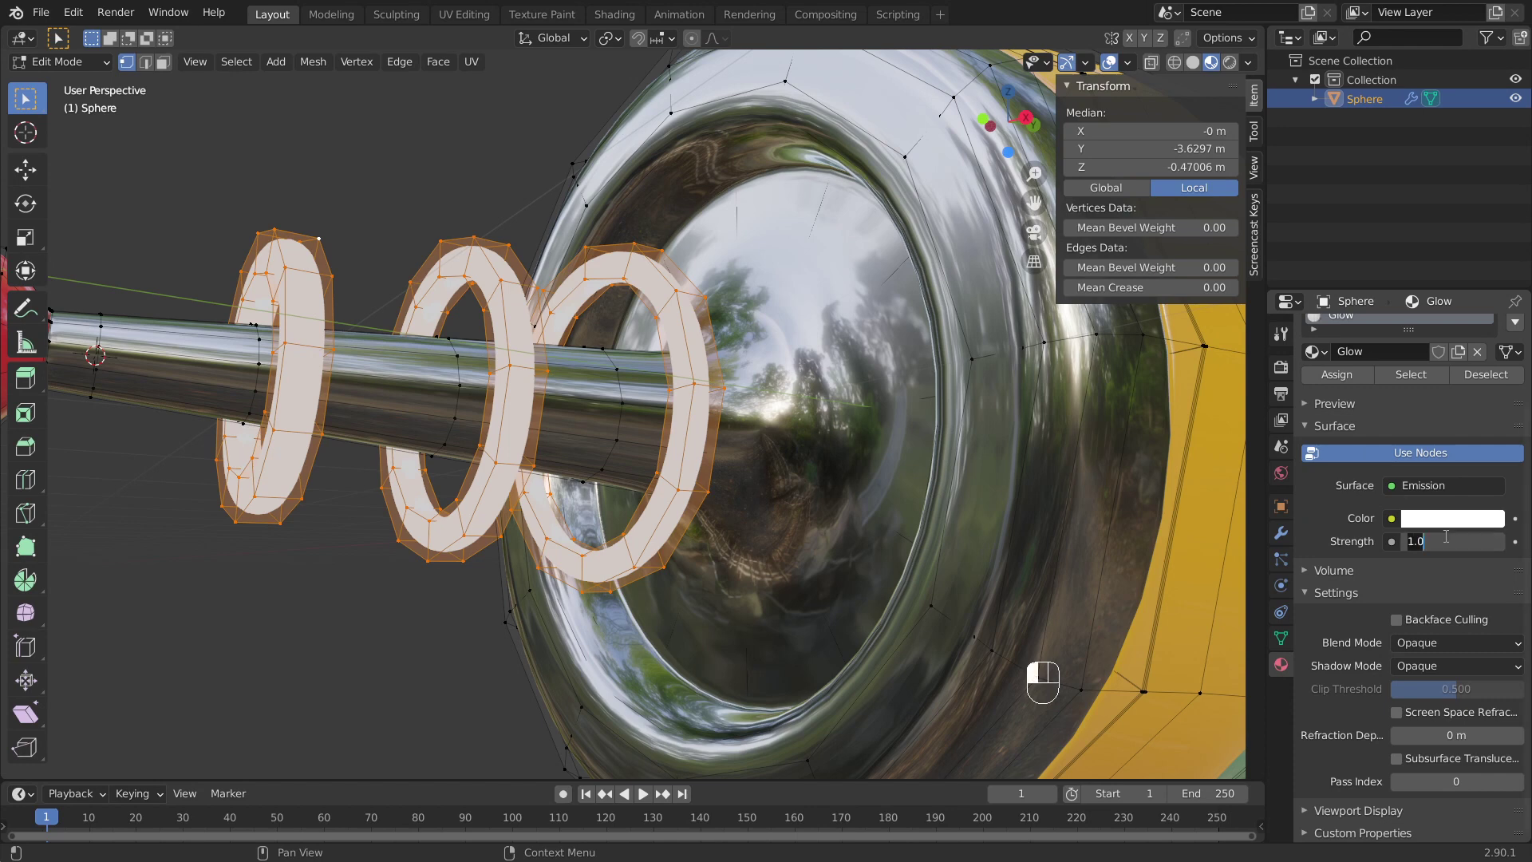
text(10)
key(Return)
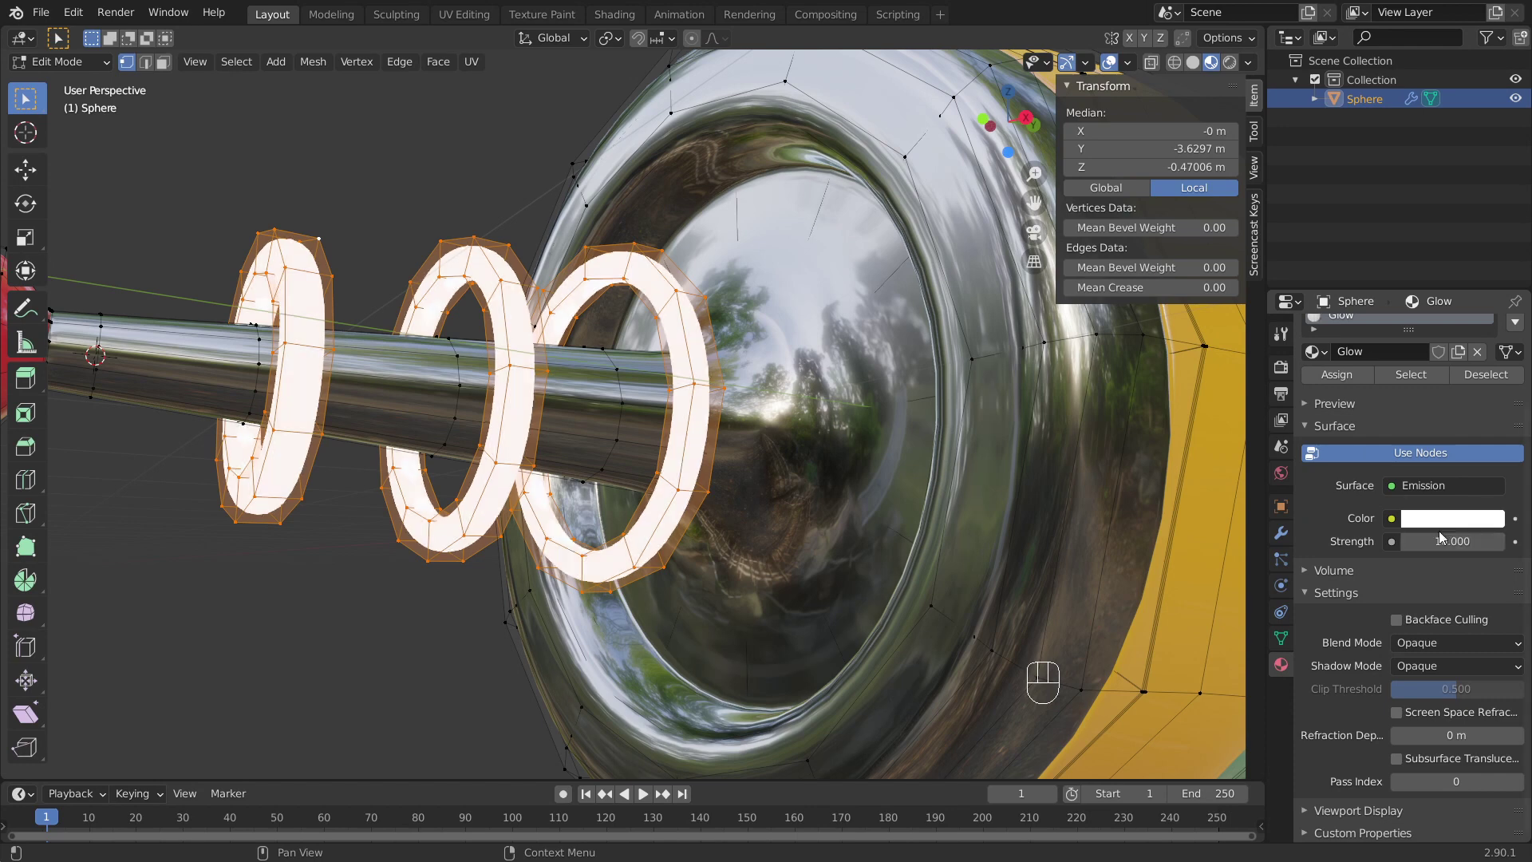
Step: Set the Glow material's emission color to a bright cyan and return to Object Mode
click(1445, 521)
drag(1422, 297, 1417, 242)
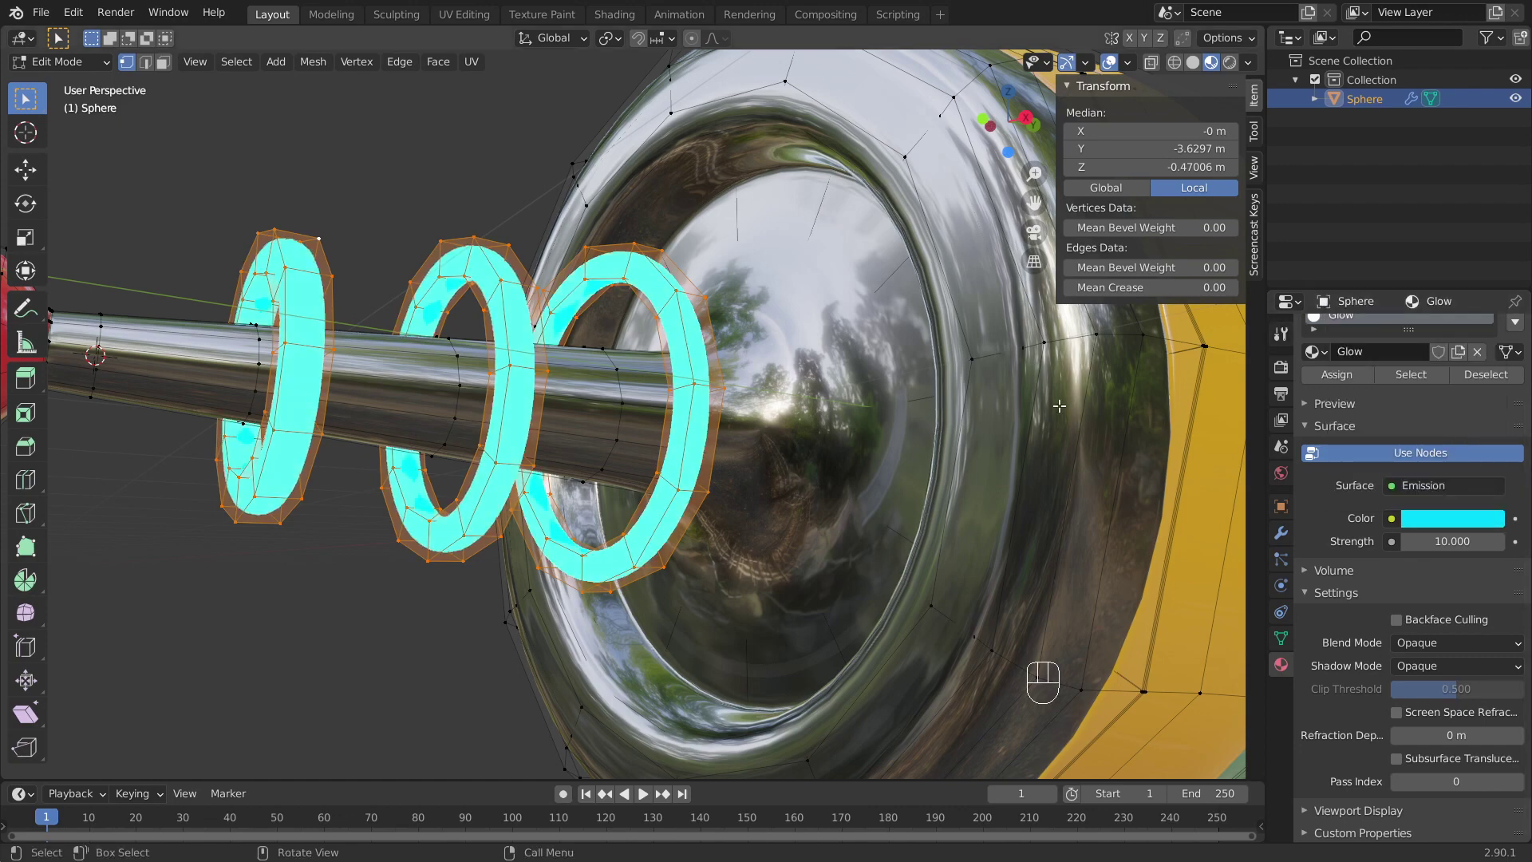
scroll(810, 429, down, 5)
key(Tab)
mouse_move(807, 427)
middle_down()
mouse_move(788, 429)
mouse_move(835, 485)
mouse_move(800, 490)
mouse_move(789, 429)
middle_up()
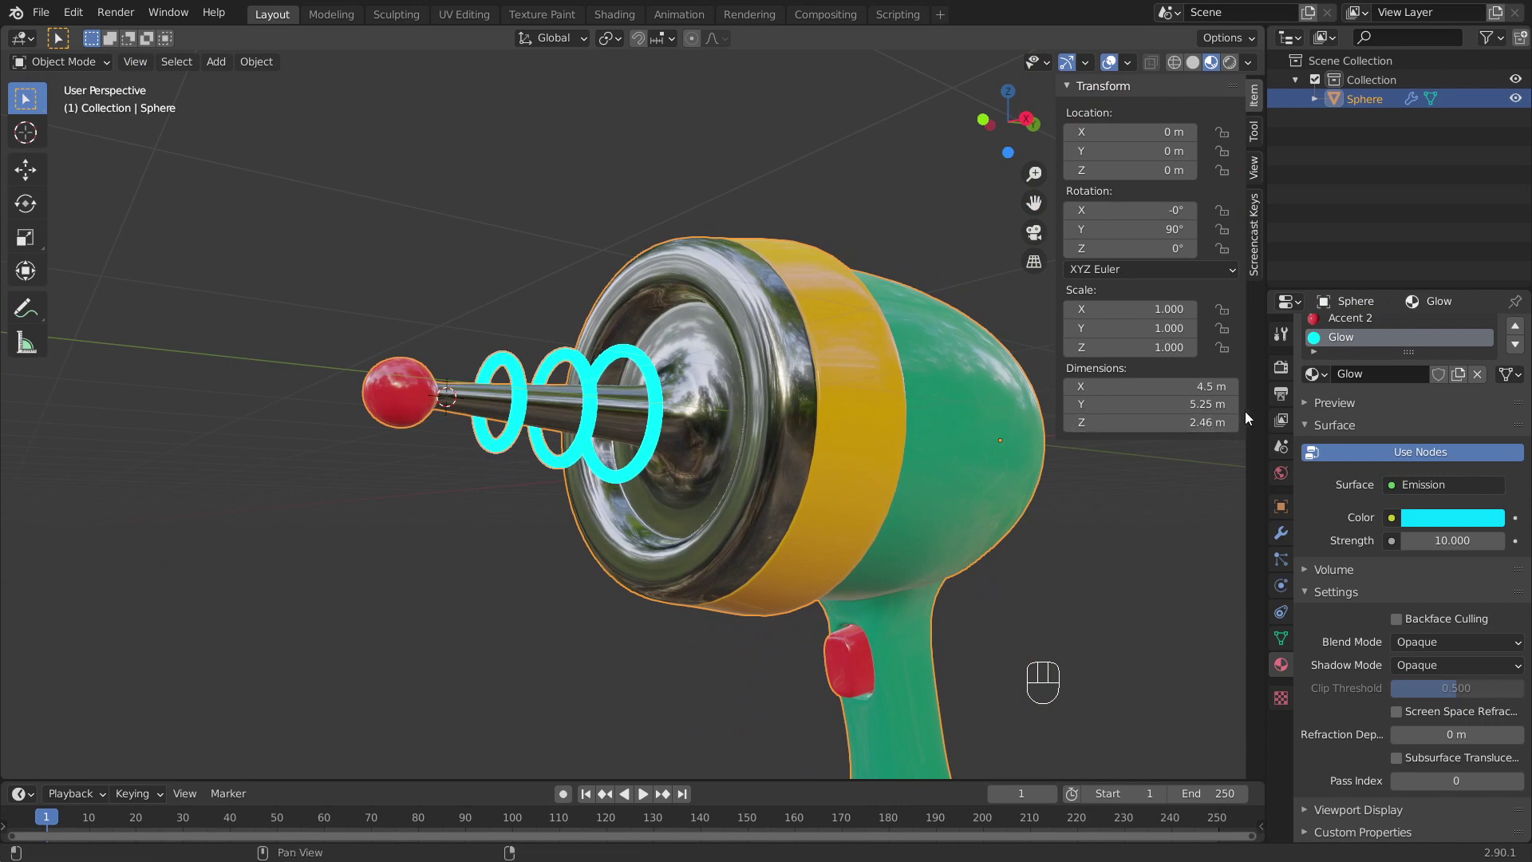
Step: Enable Bloom in the Eevee render settings and set its radius to 4
click(1280, 366)
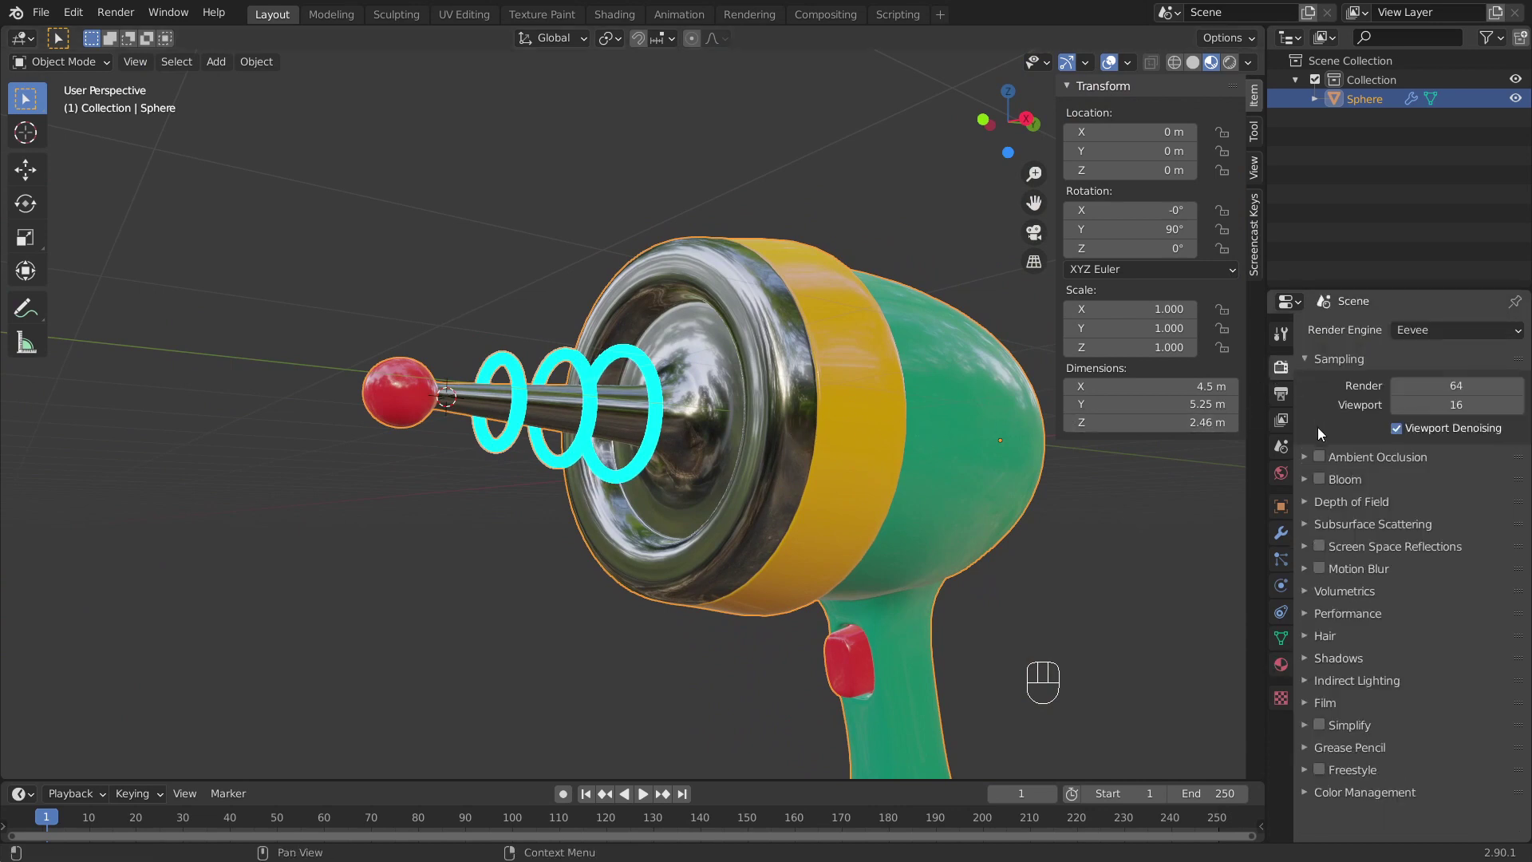
click(1318, 479)
click(1304, 480)
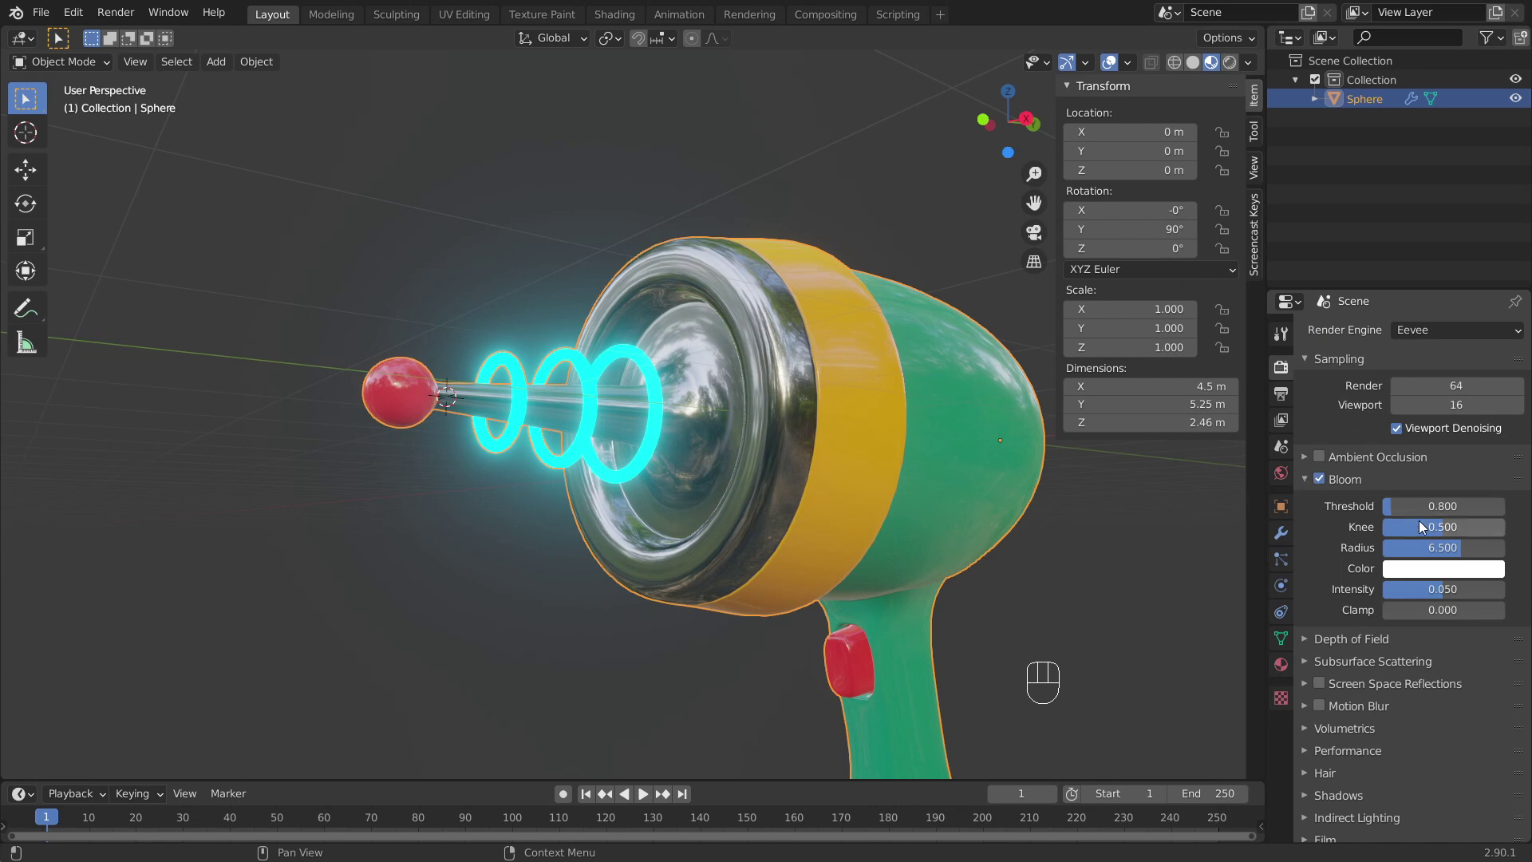
click(1432, 547)
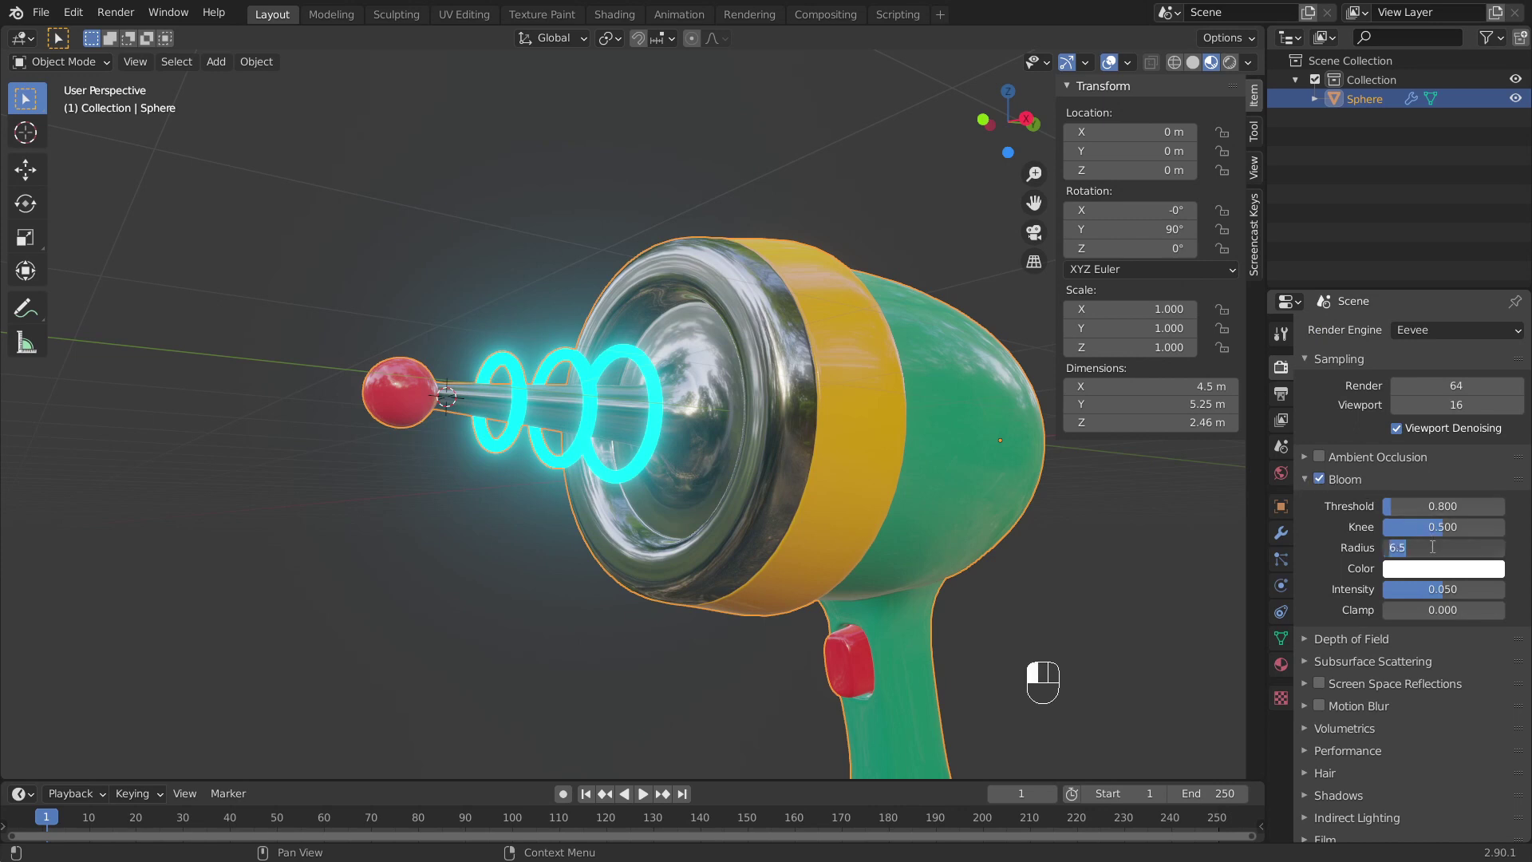
text(4)
key(Return)
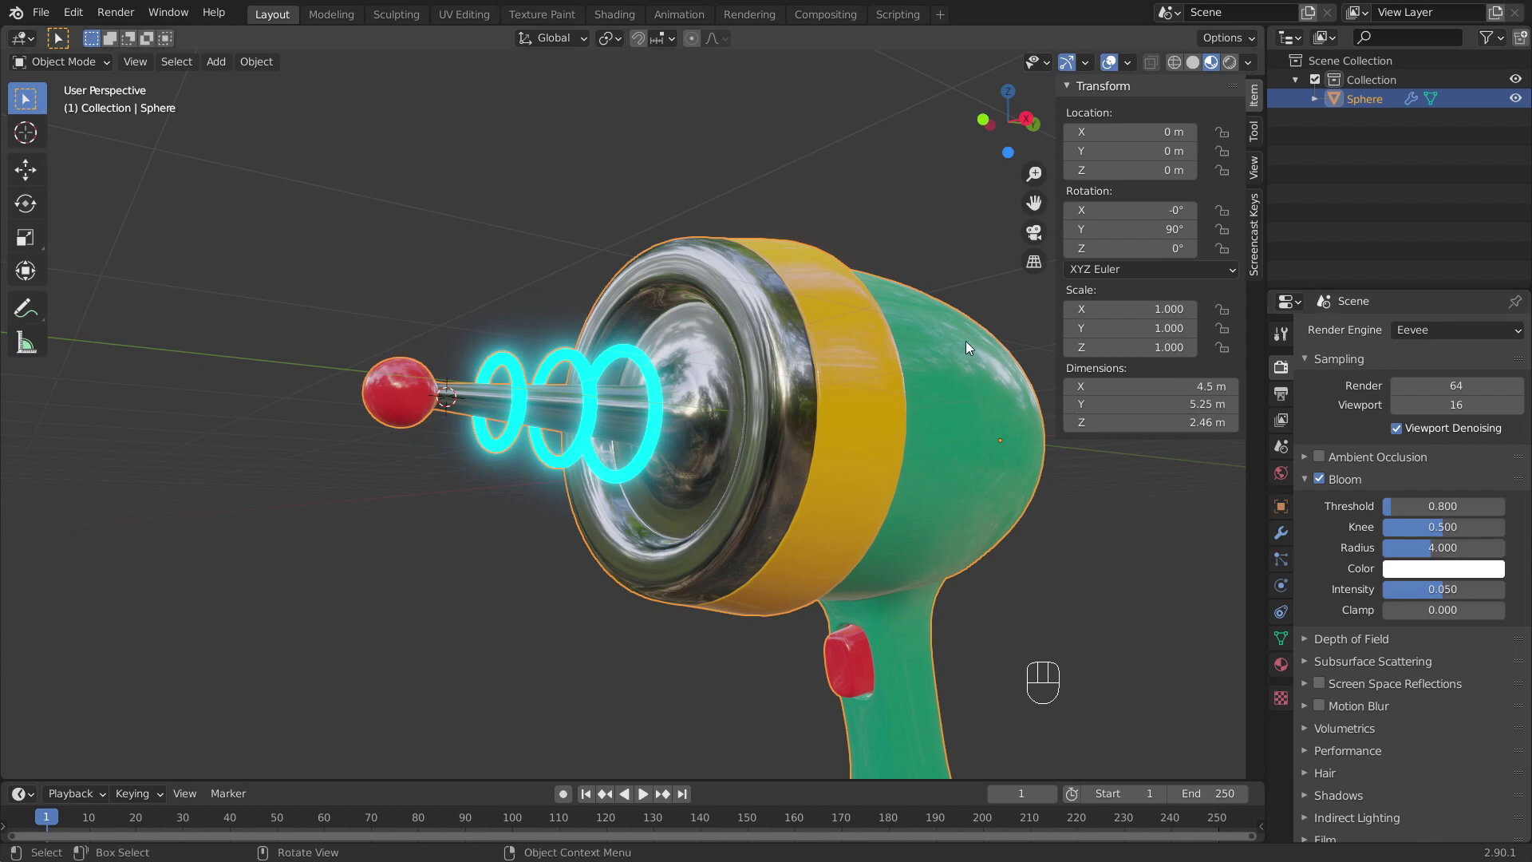
Step: Enable Ambient Occlusion in the render settings and check the ray gun from the side
middle_drag(966, 345, 821, 317)
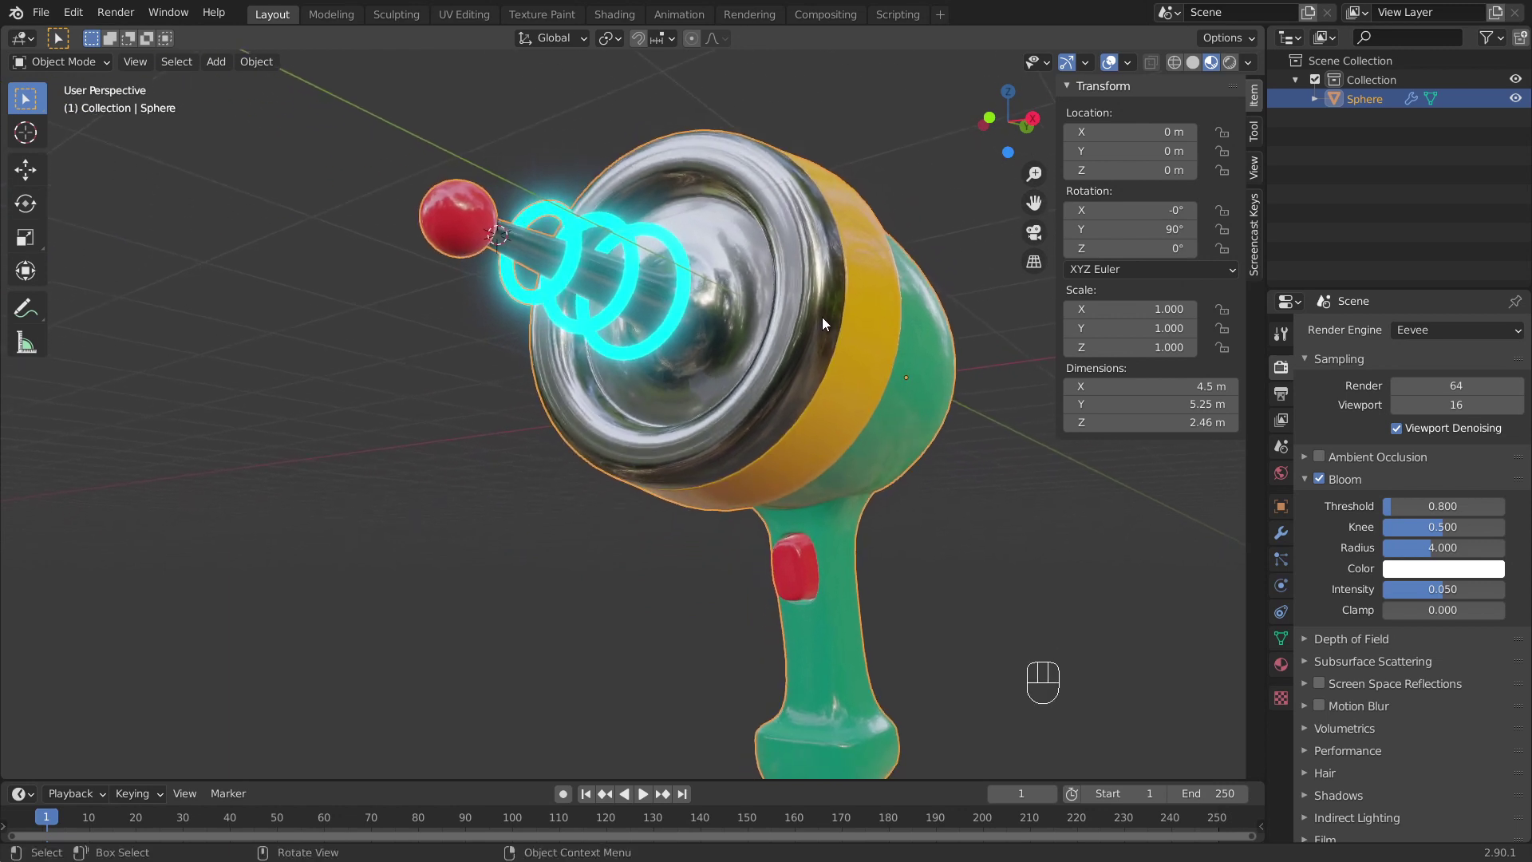
click(1319, 457)
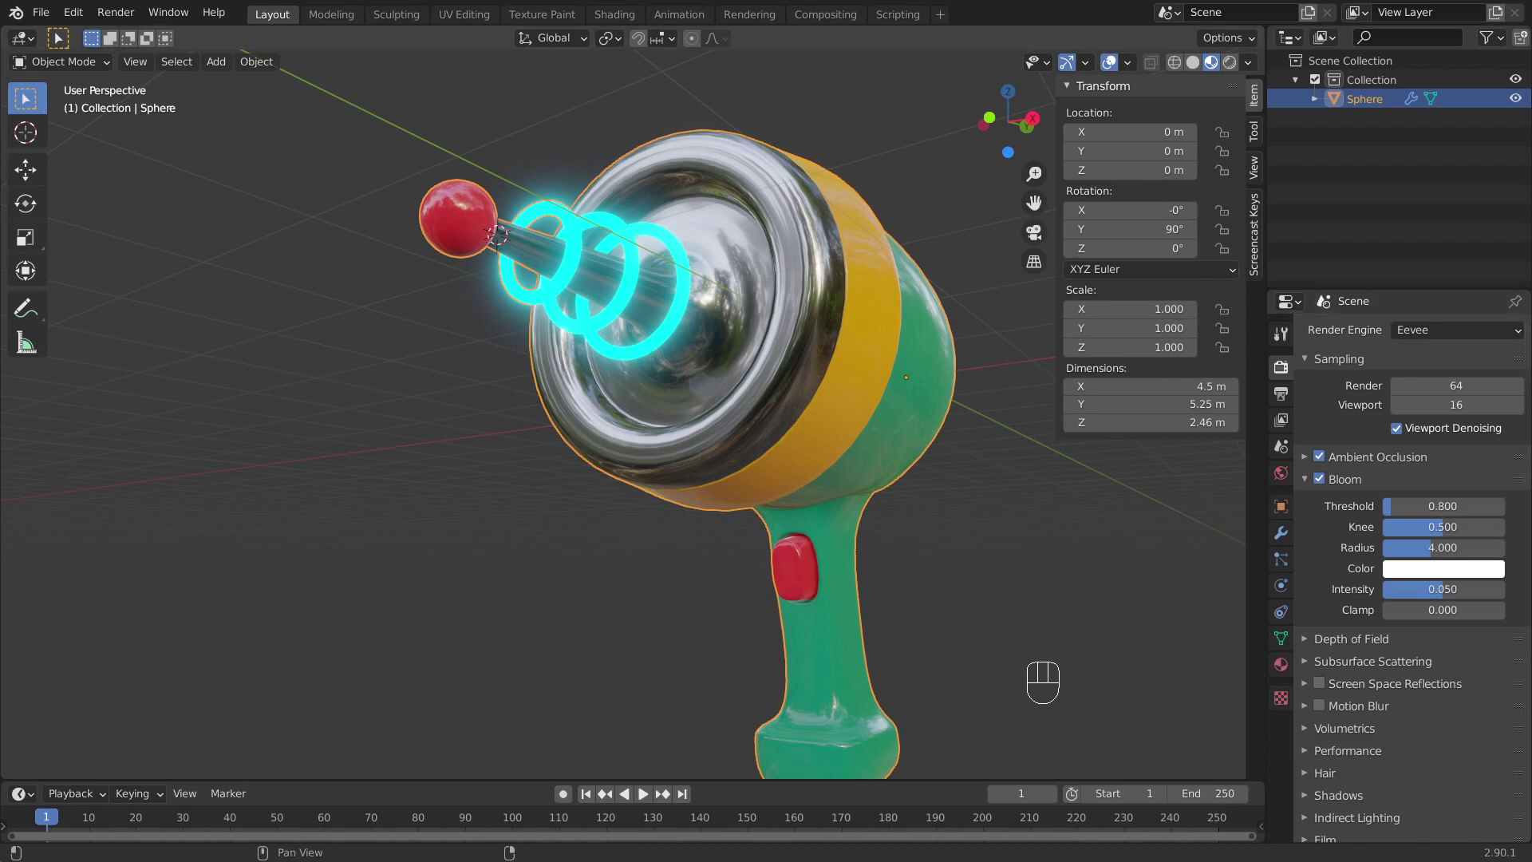
middle_drag(1007, 341, 820, 362)
scroll(950, 368, down, 2)
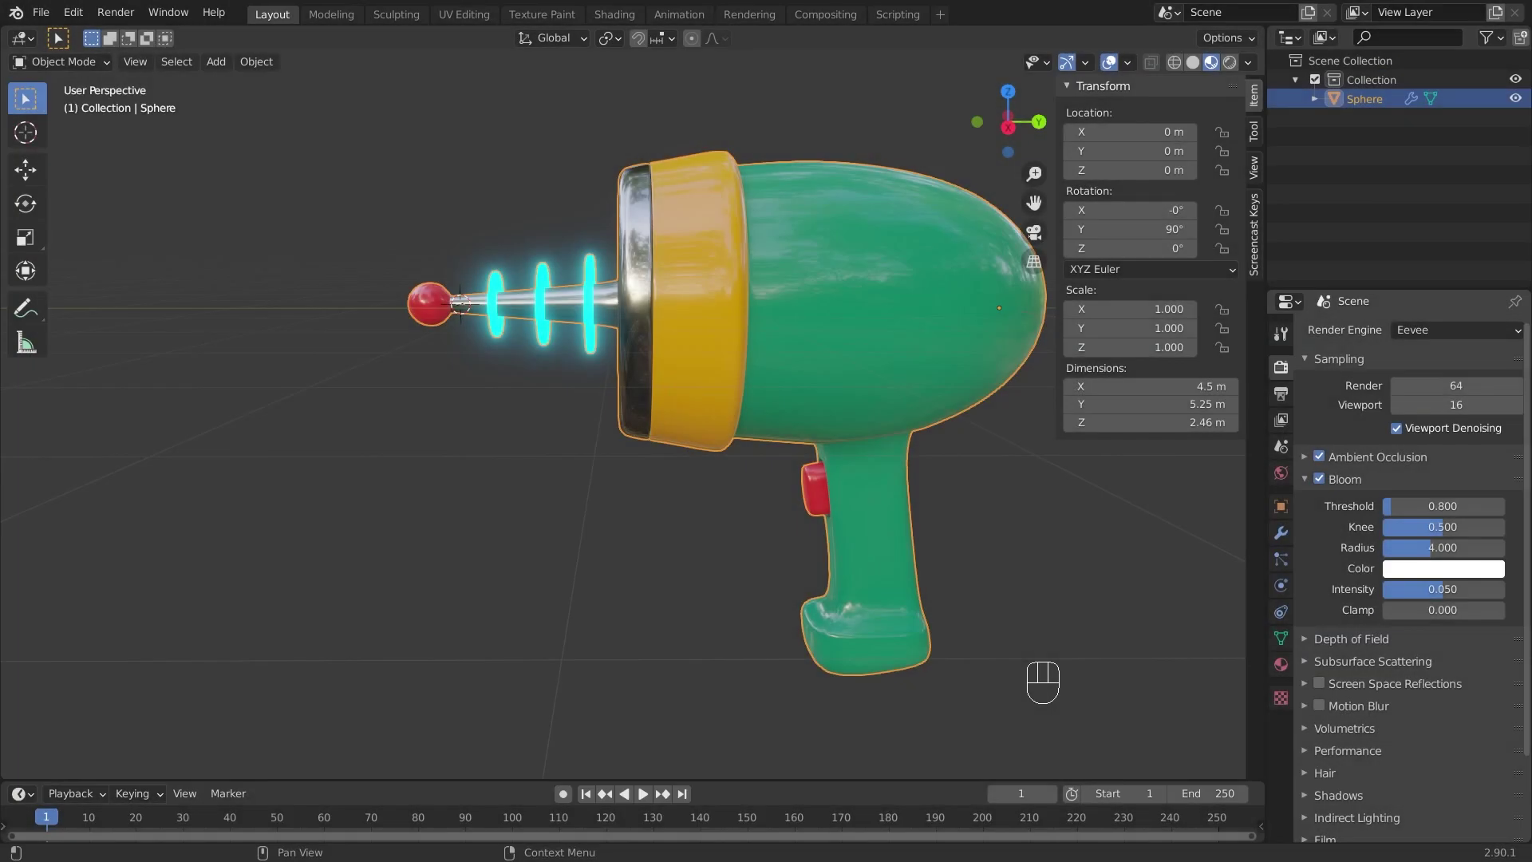
Step: In top view, set the ray gun's origin to its geometry
middle_drag(857, 132, 911, 312)
key(KP_7)
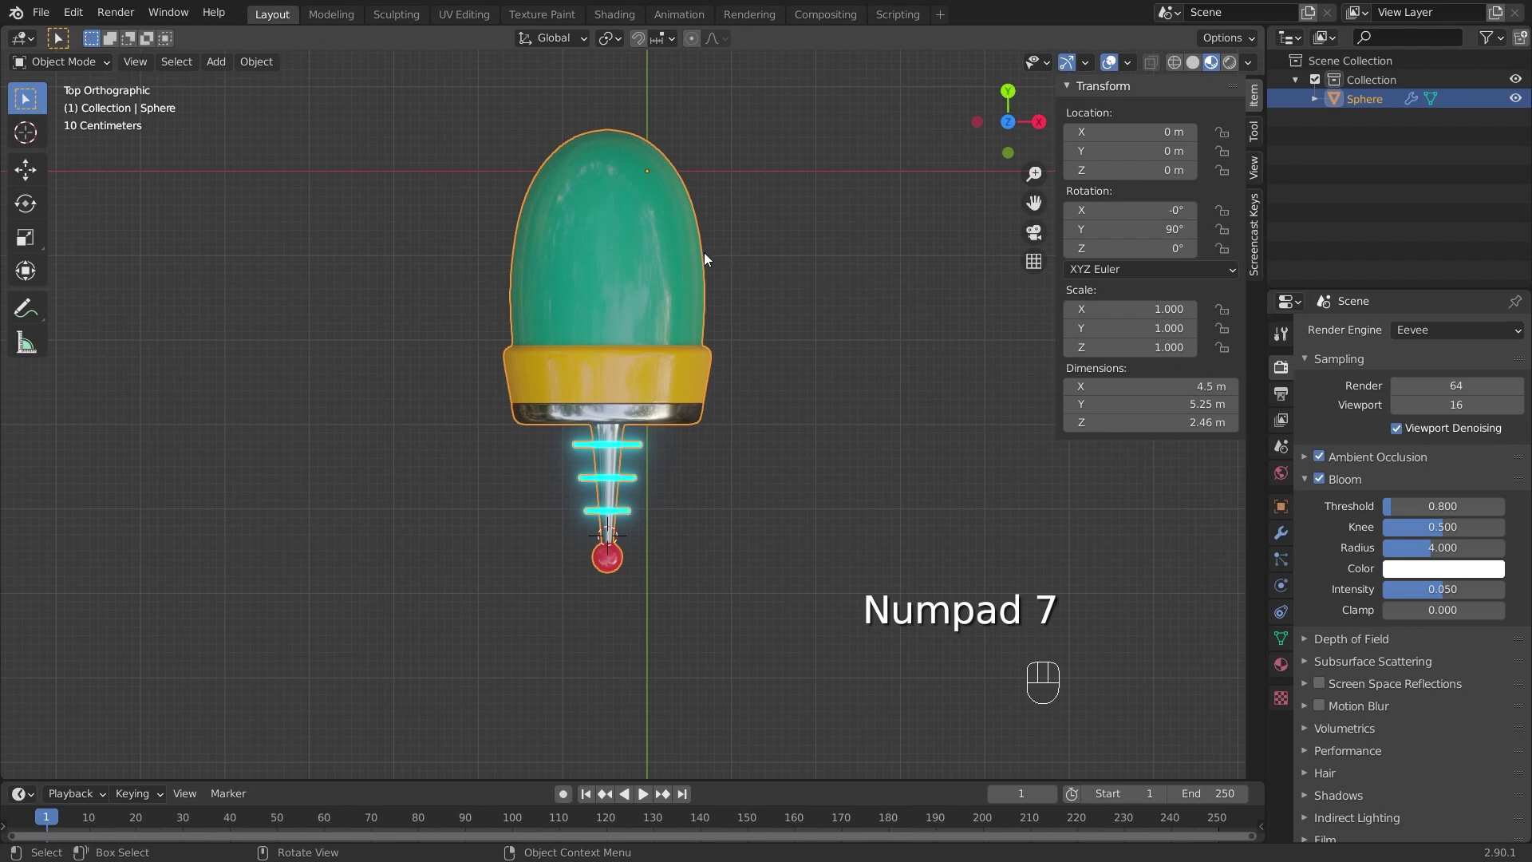
right_click(659, 250)
mouse_move(658, 250)
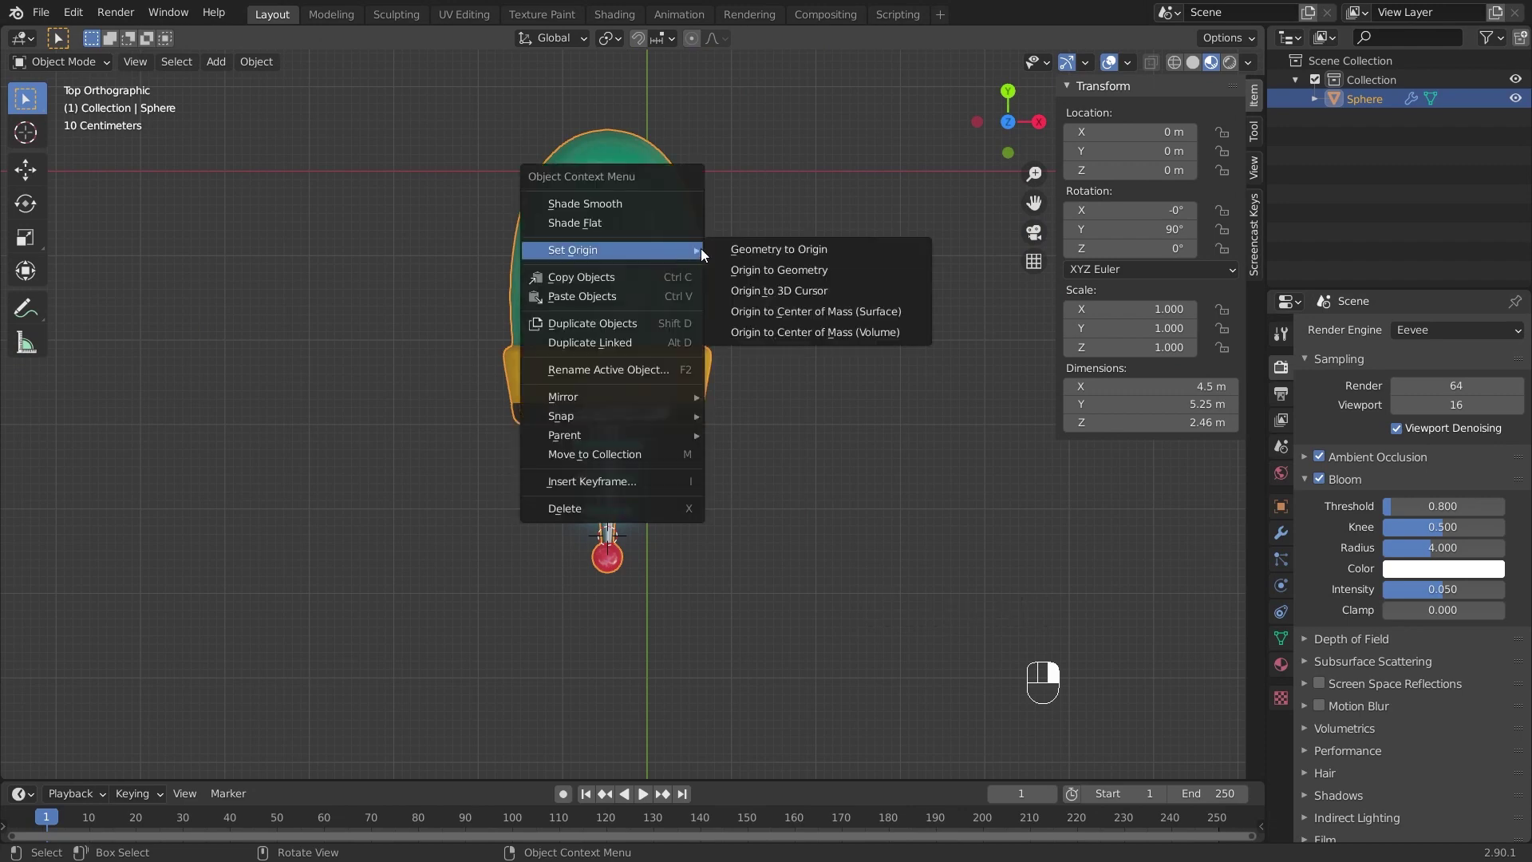
click(764, 268)
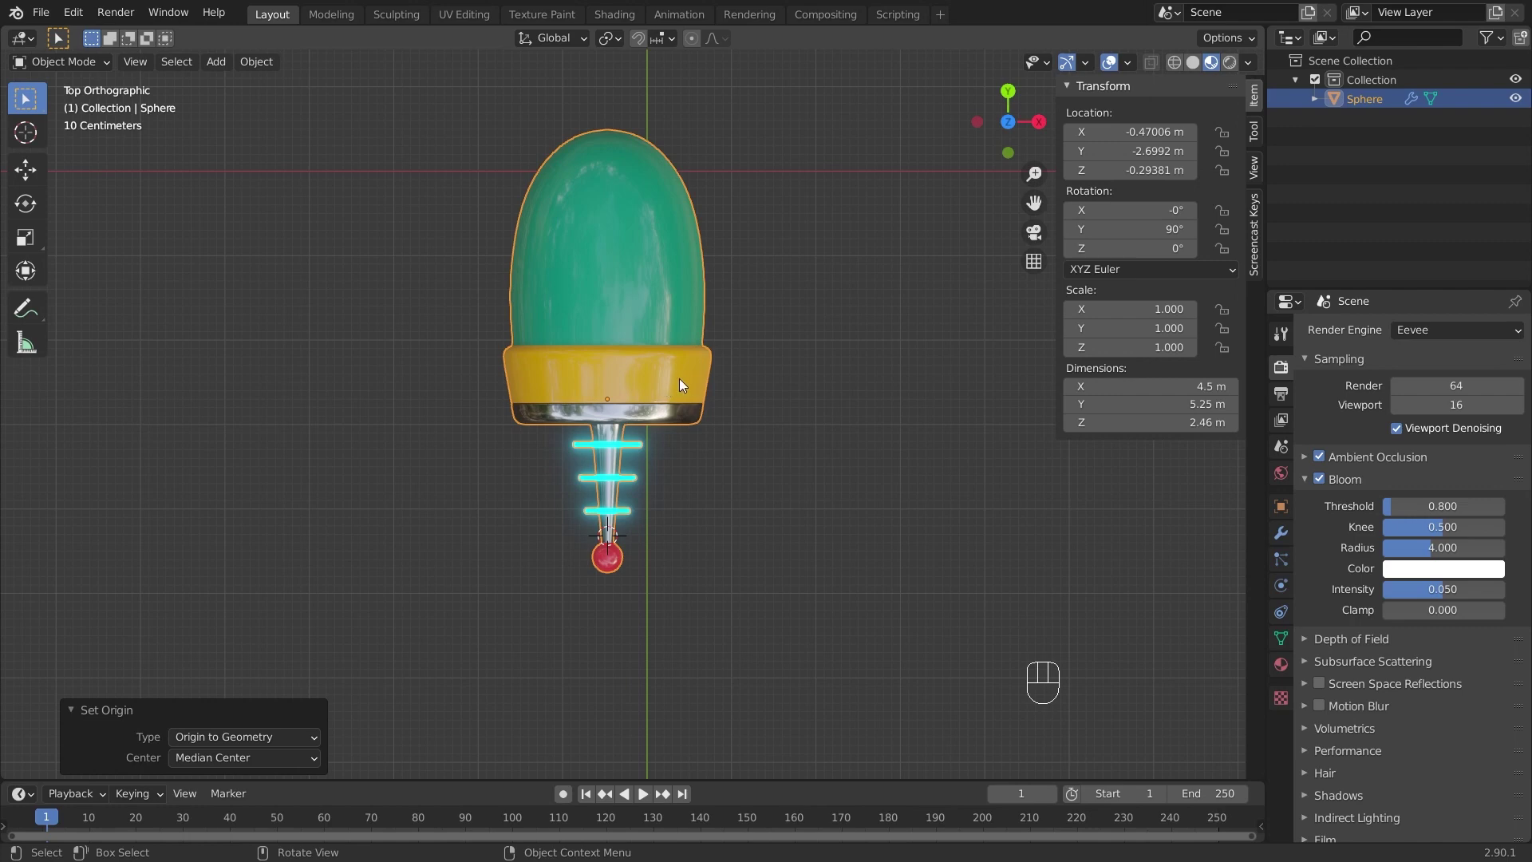
Step: Snap the 3D cursor to the world origin and snap the ray gun to the cursor
key(shift+s)
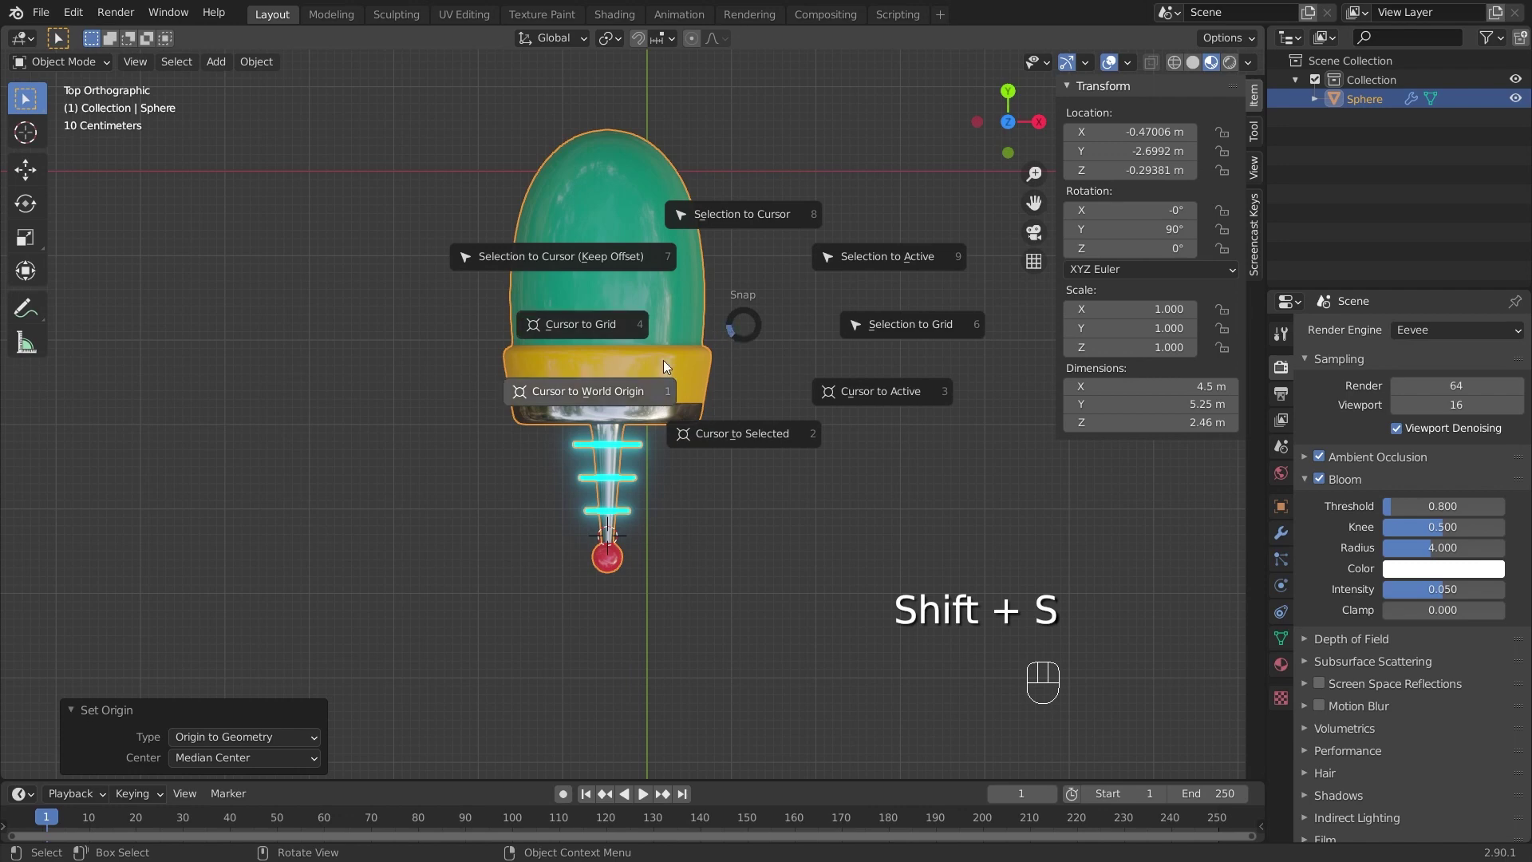
click(614, 382)
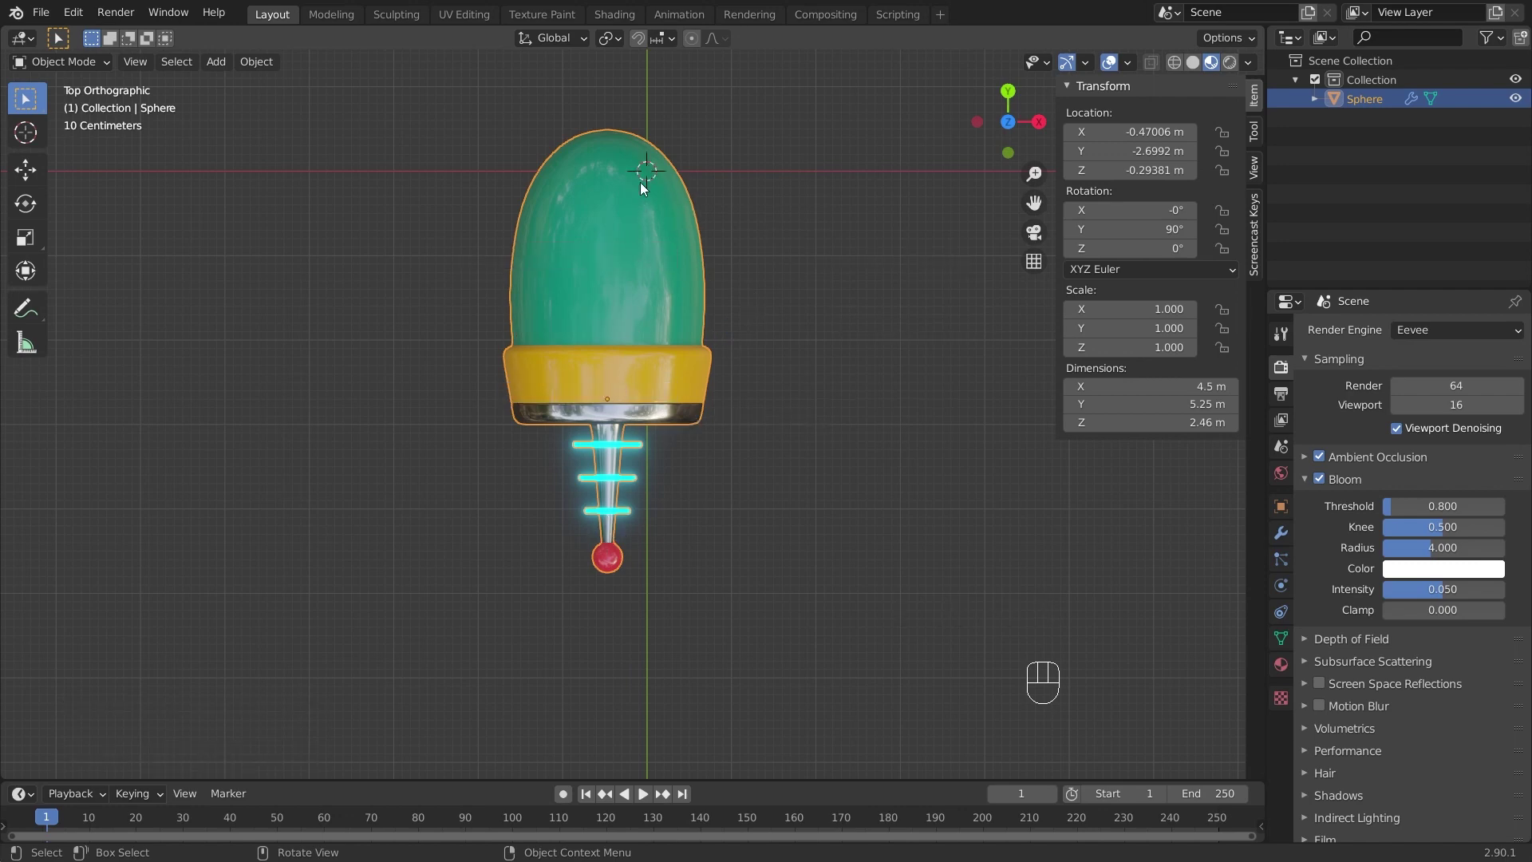
key(shift+s)
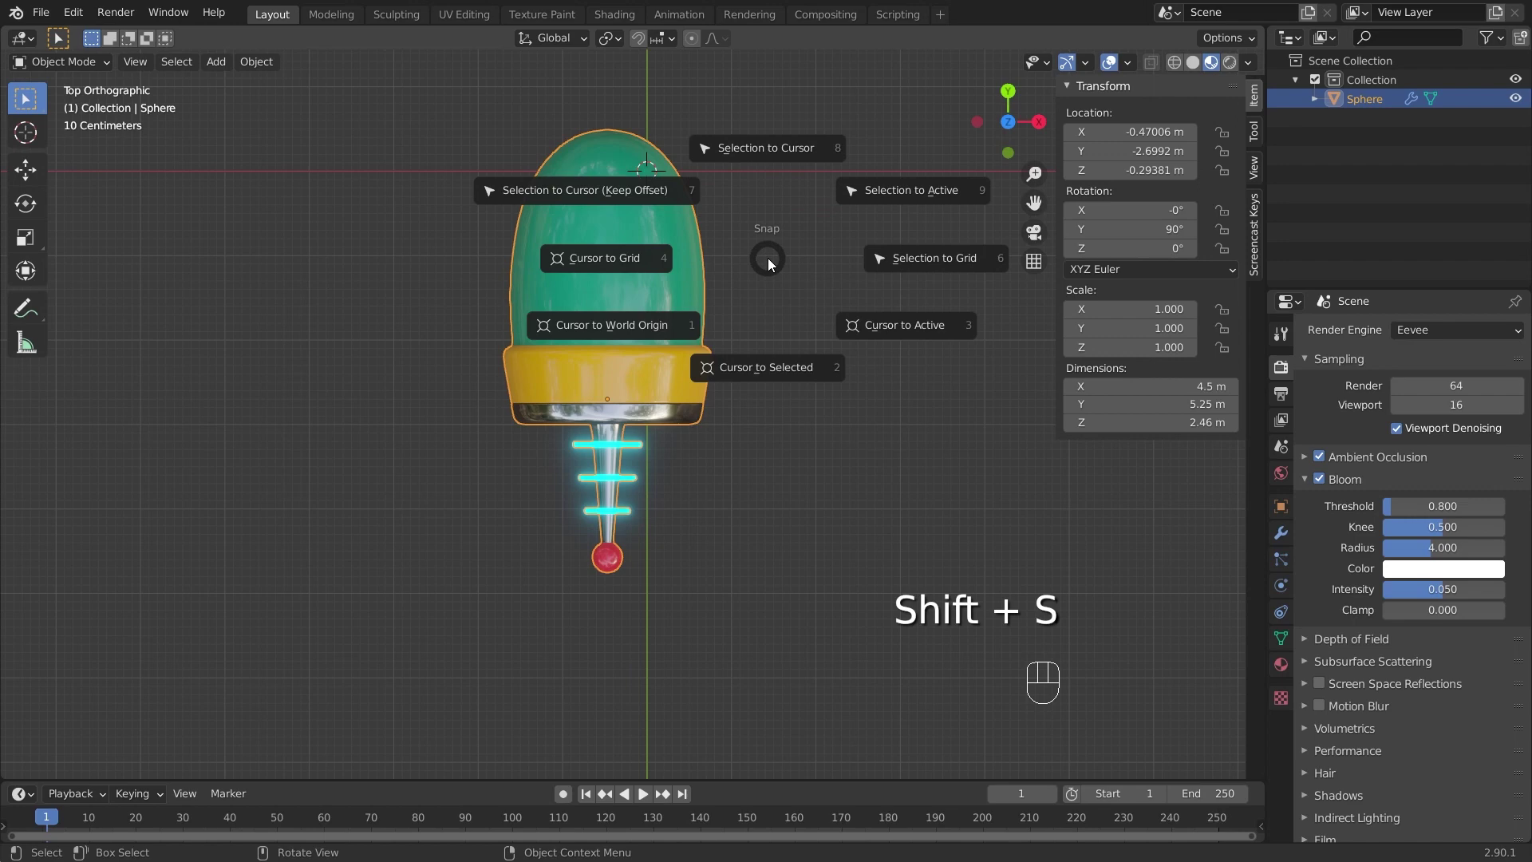
click(767, 161)
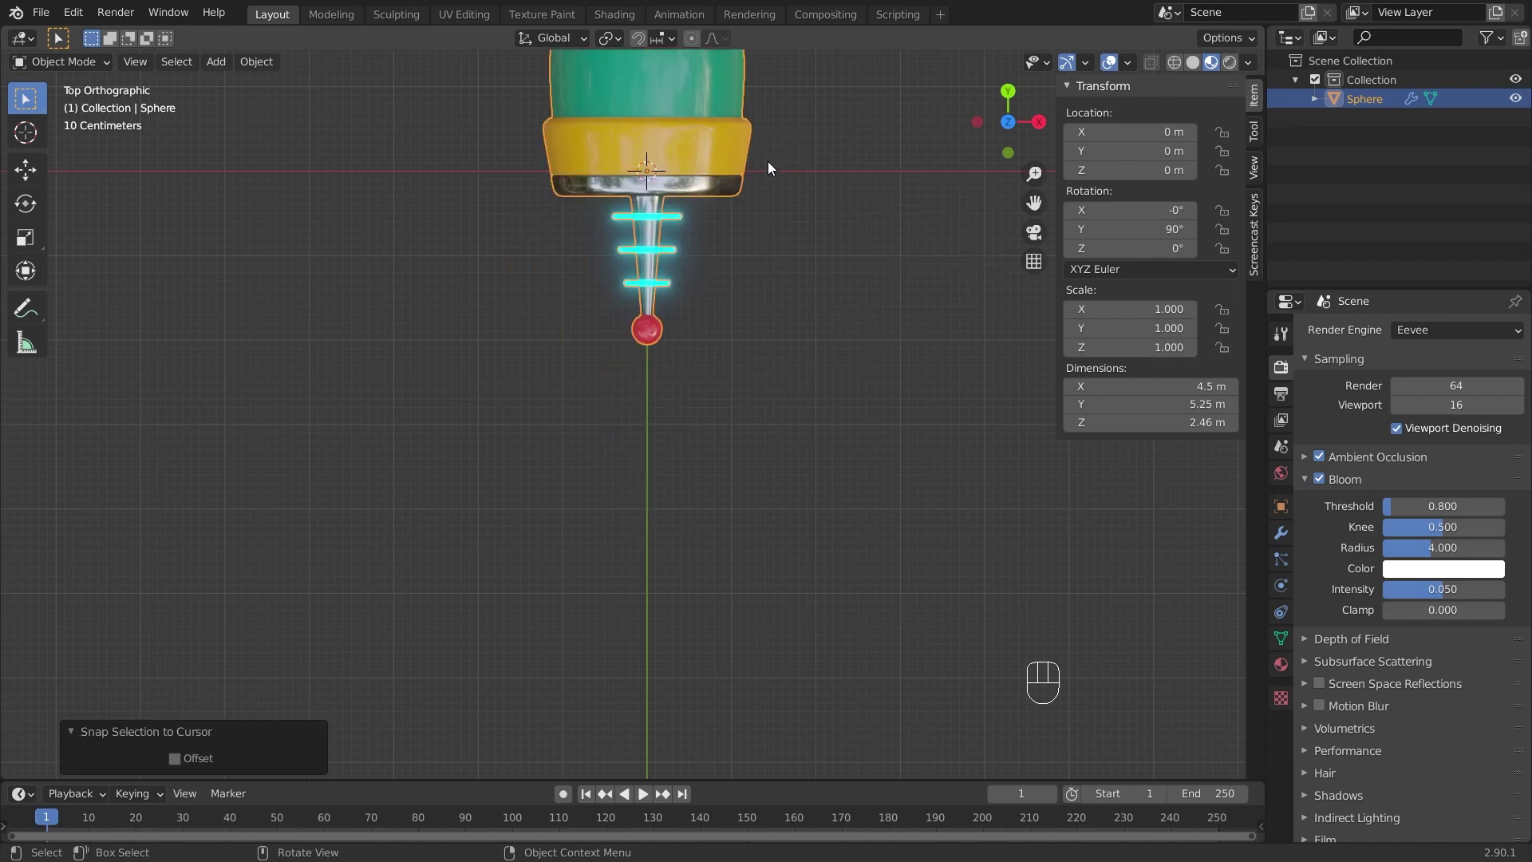
shift+middle_drag(781, 162, 766, 450)
middle_drag(883, 520, 795, 389)
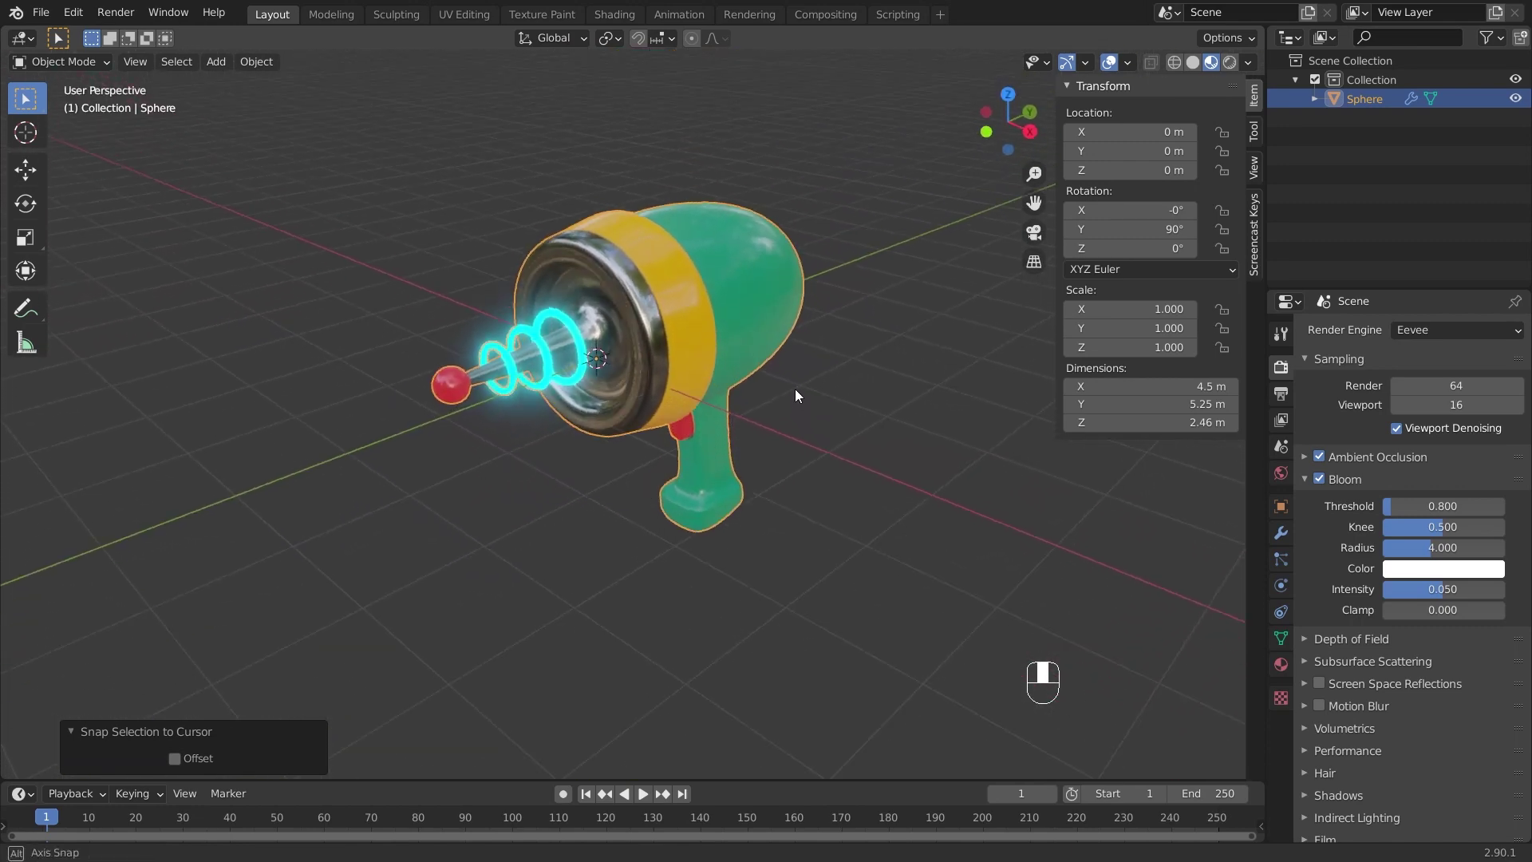
middle_drag(795, 389, 788, 367)
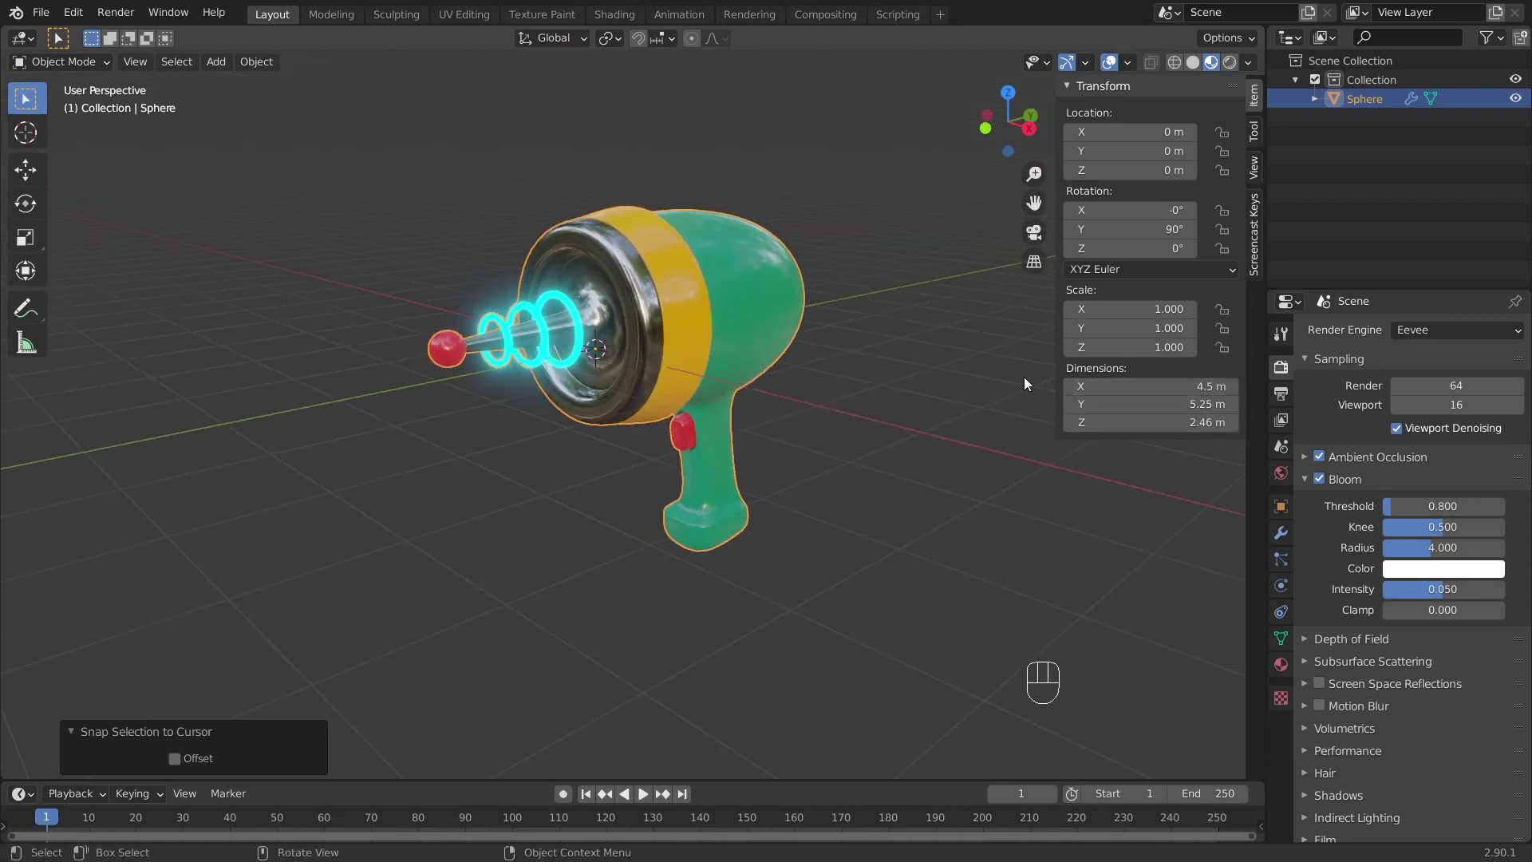
Step: Scale the ray gun down uniformly to about 0.089 of its size
shift+middle_drag(1023, 377, 797, 485)
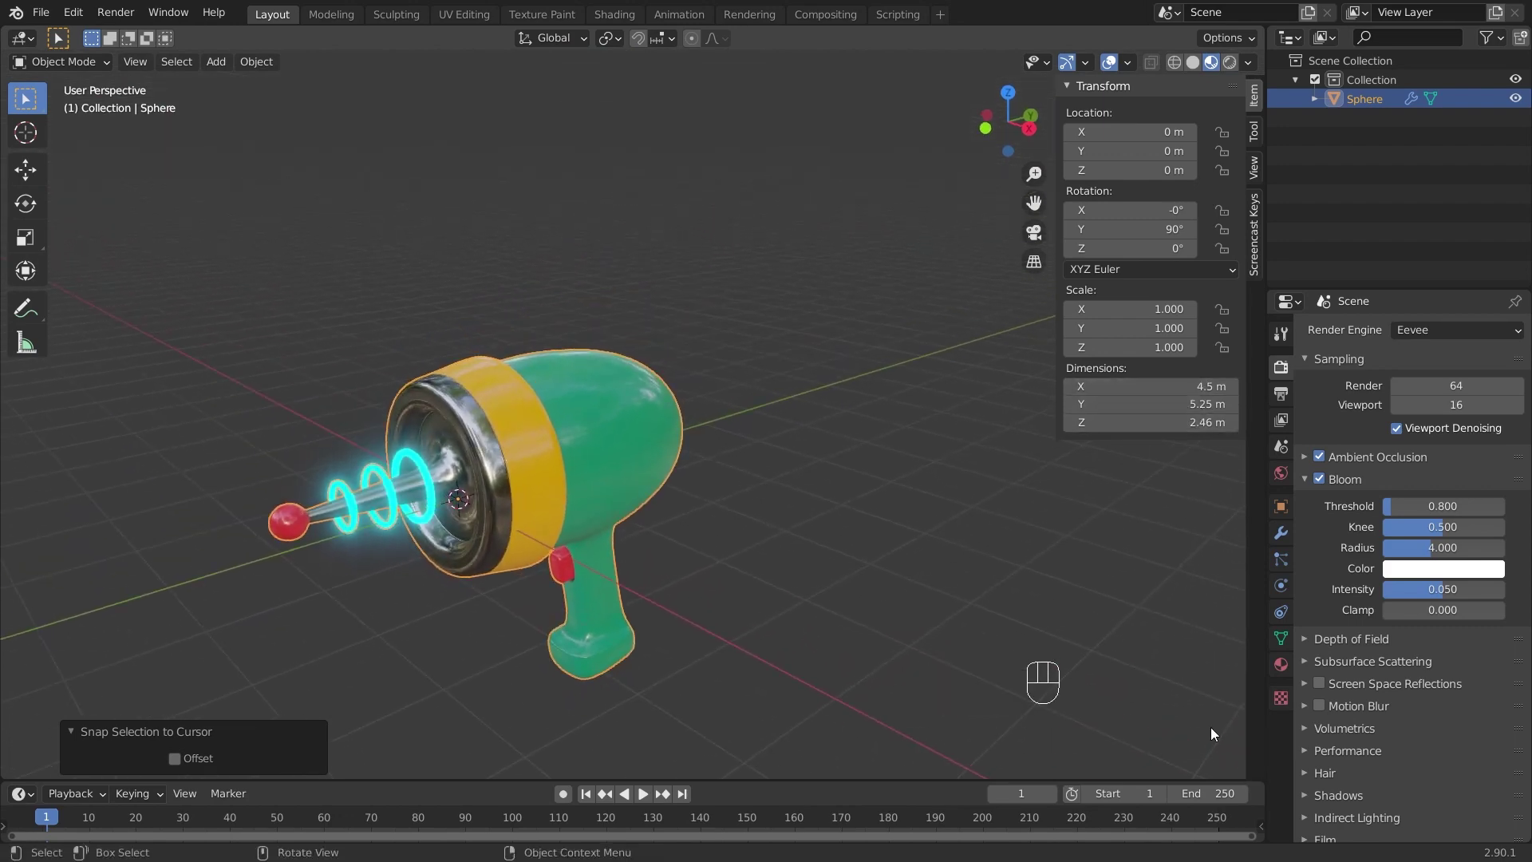
key(s)
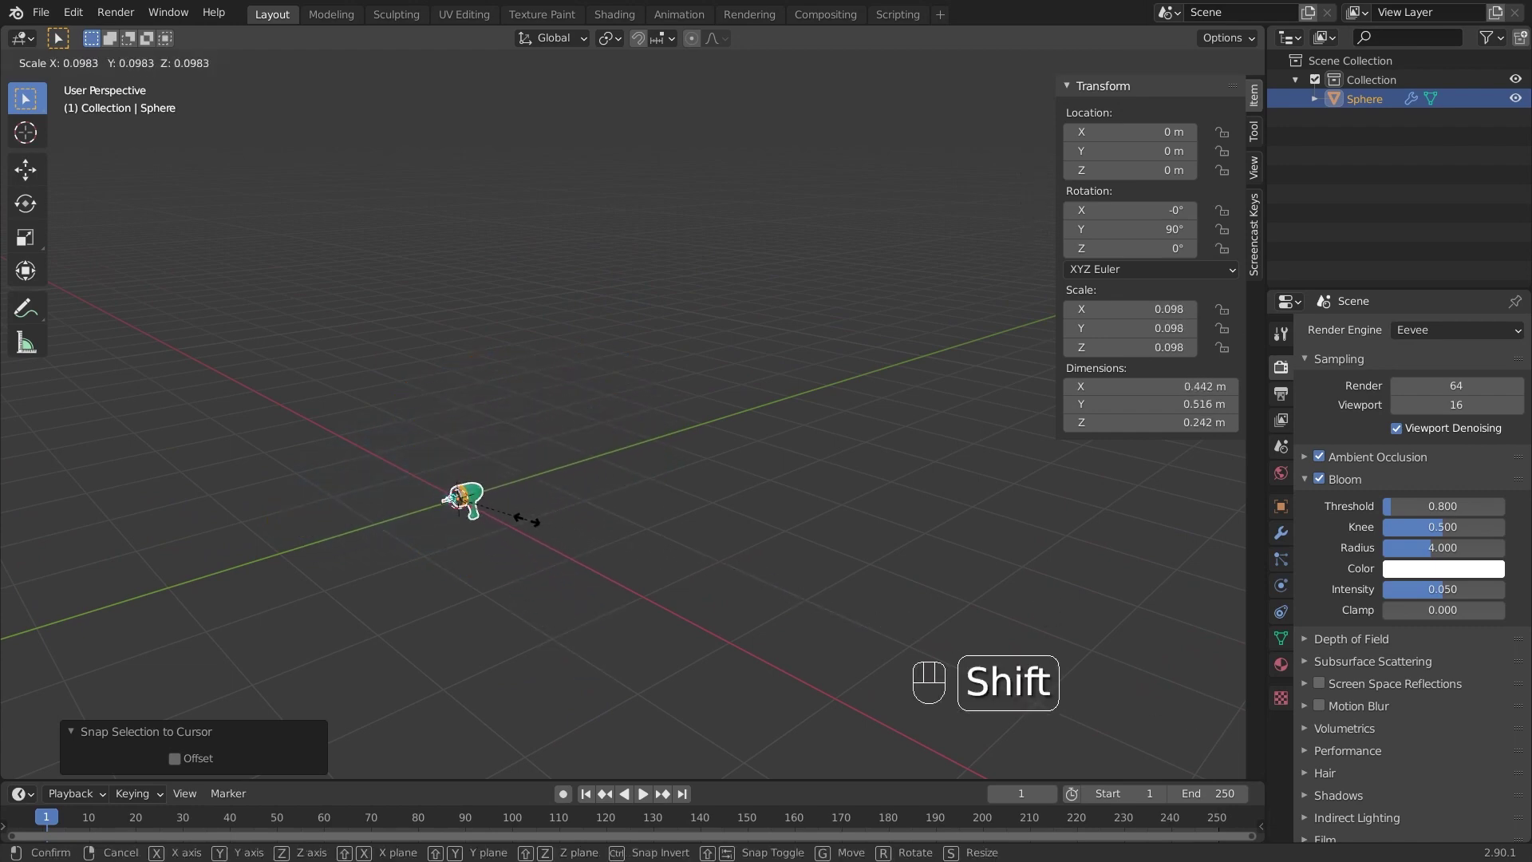
click(451, 511)
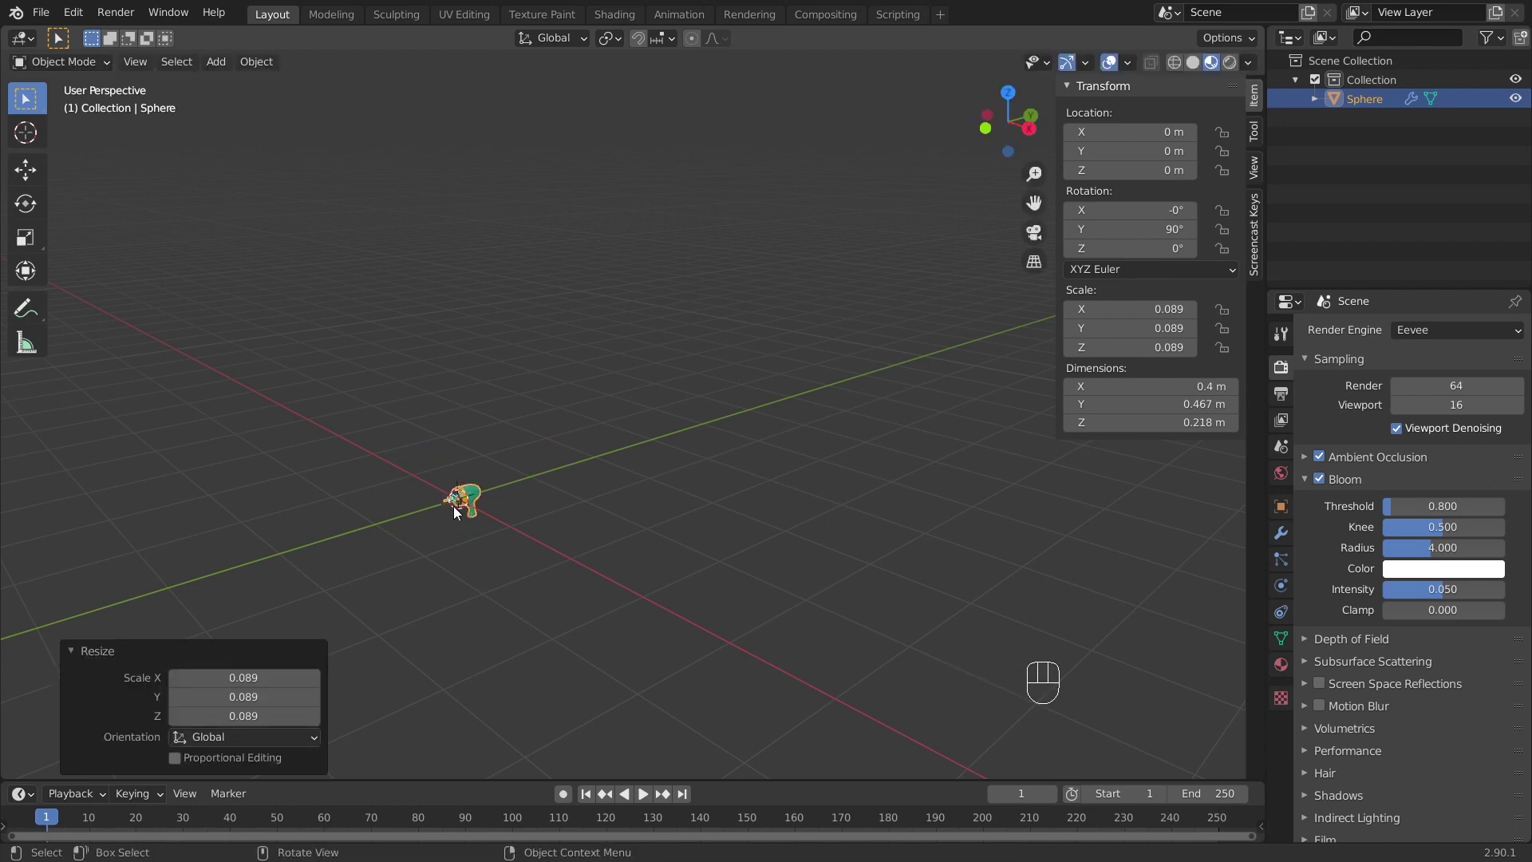
key(KP_Decimal)
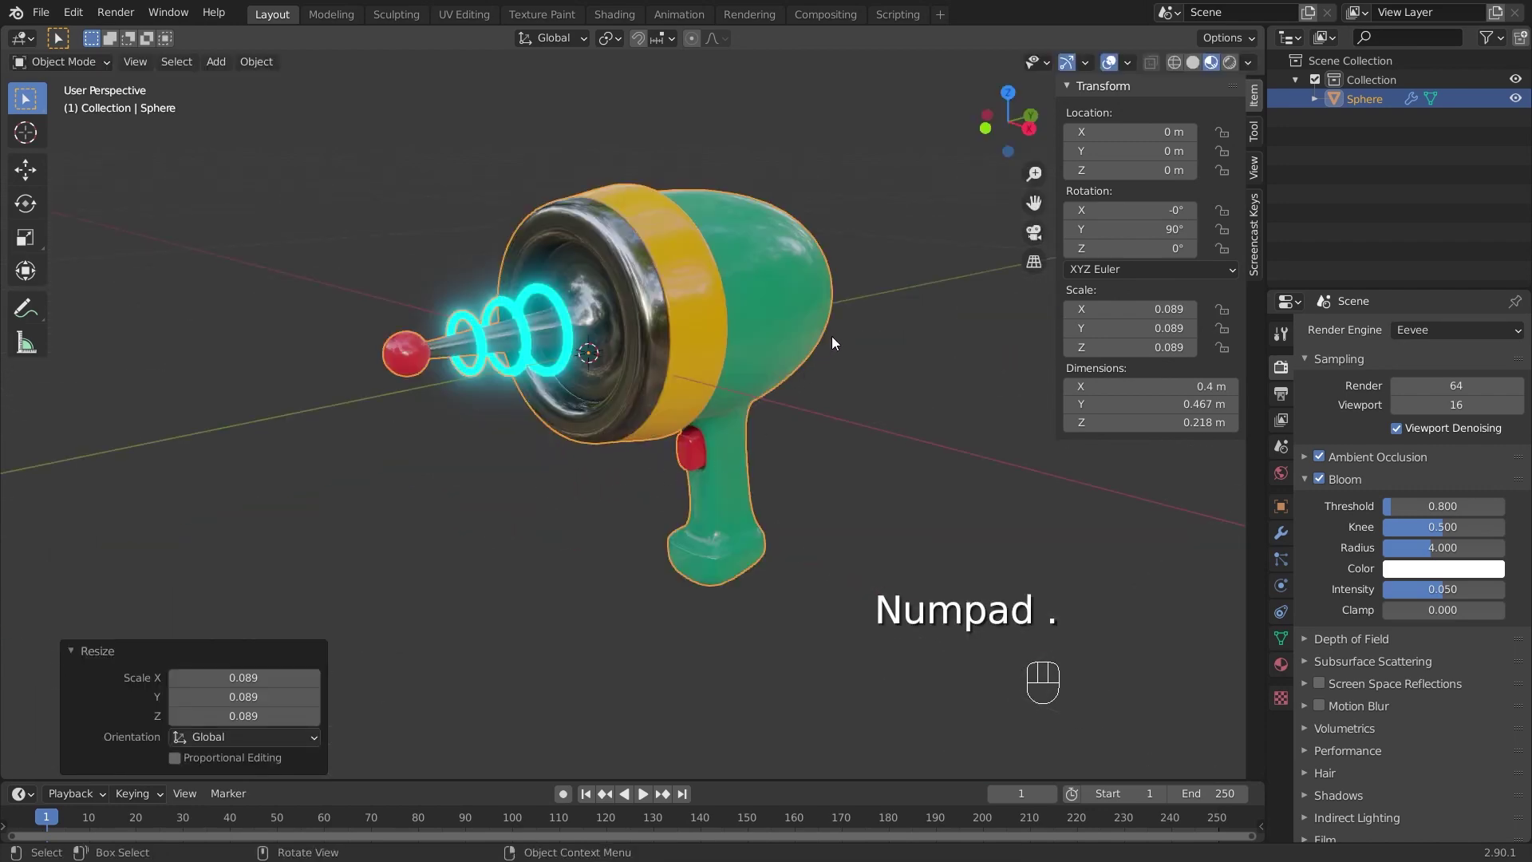
mouse_move(831, 337)
middle_down()
mouse_move(826, 385)
mouse_move(801, 361)
mouse_move(809, 346)
middle_up()
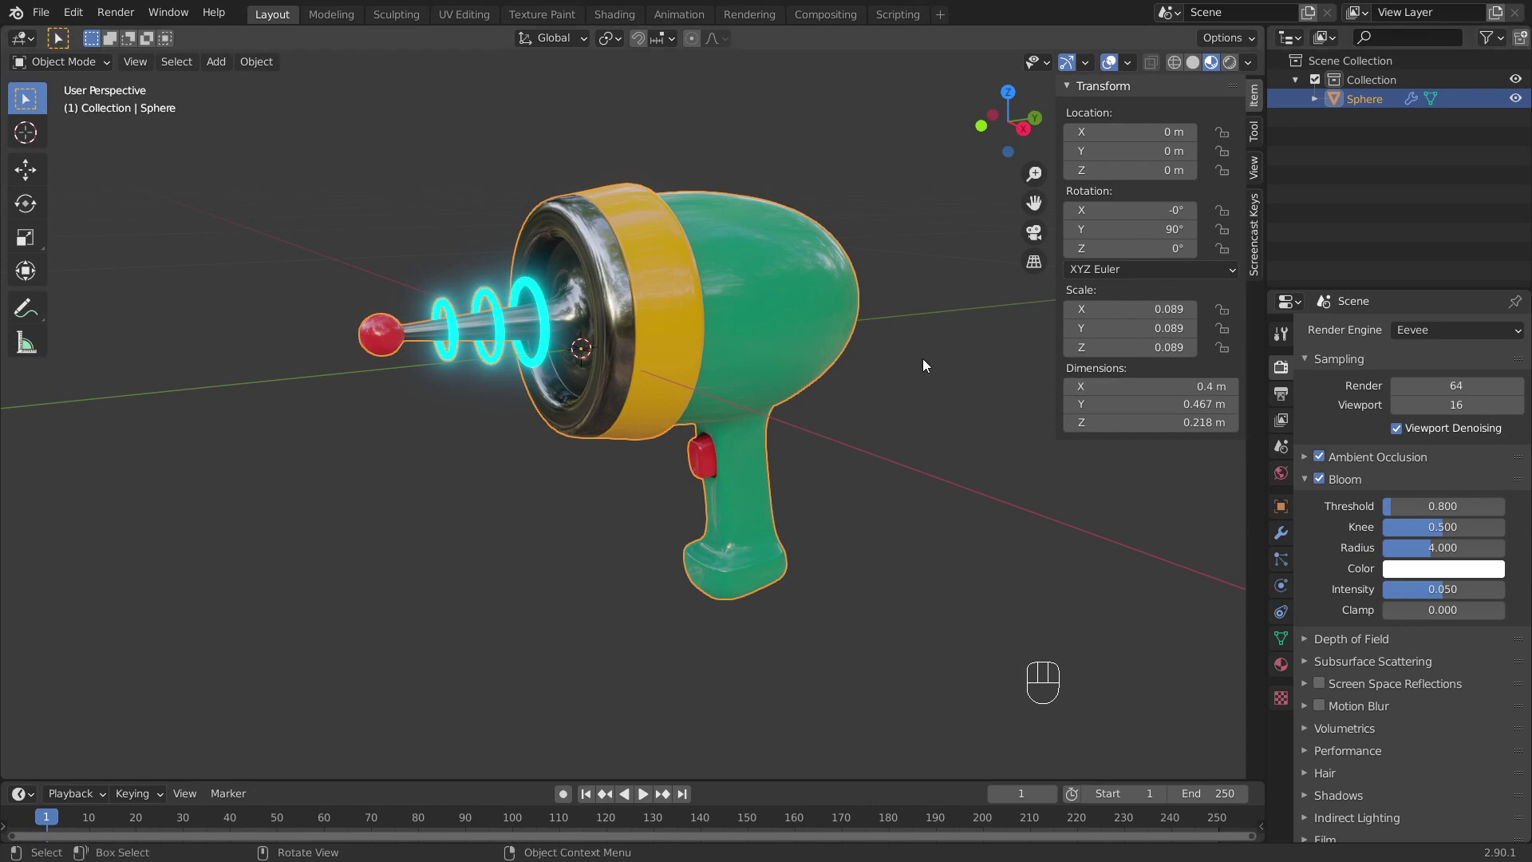
Step: Set the horizontal output resolution to 1080 px for a square render
click(1278, 395)
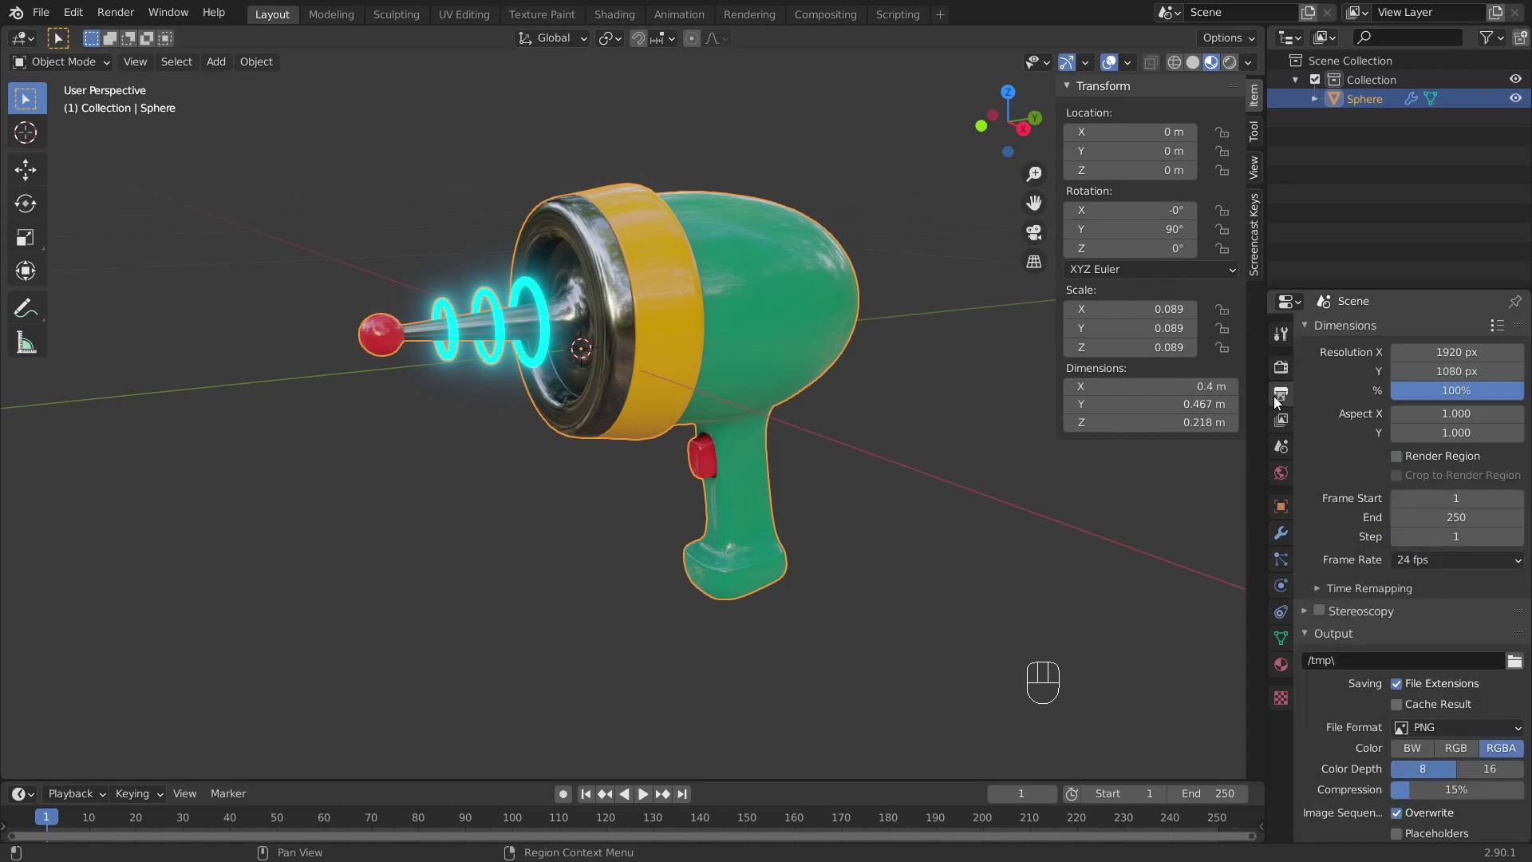
click(1433, 352)
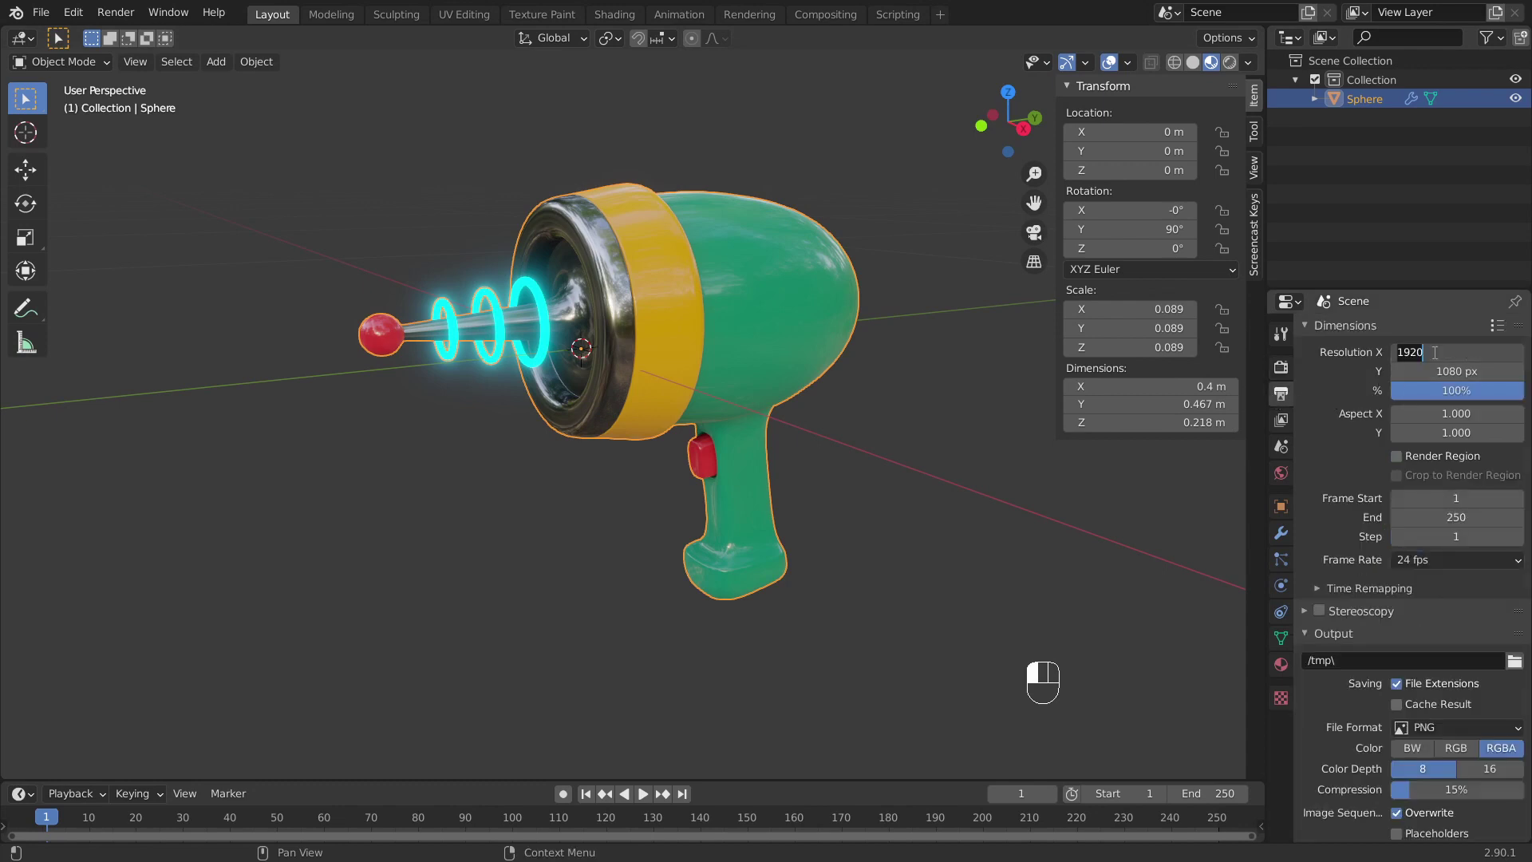
text(1080)
key(Return)
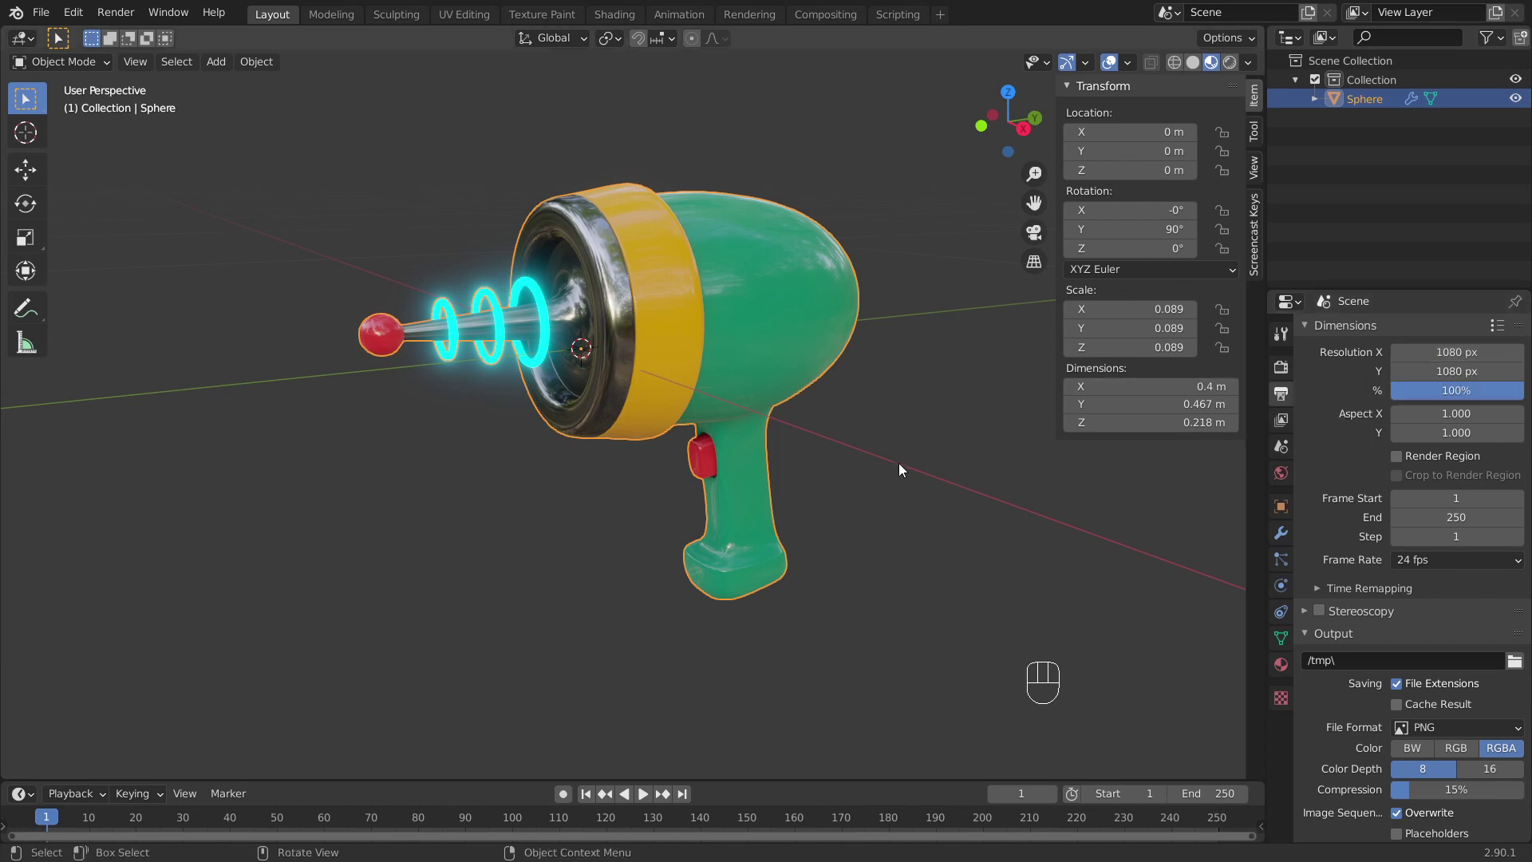
Step: Add a camera and align it to a view of the ray gun seen diagonally from below
key(shift+a)
mouse_move(898, 463)
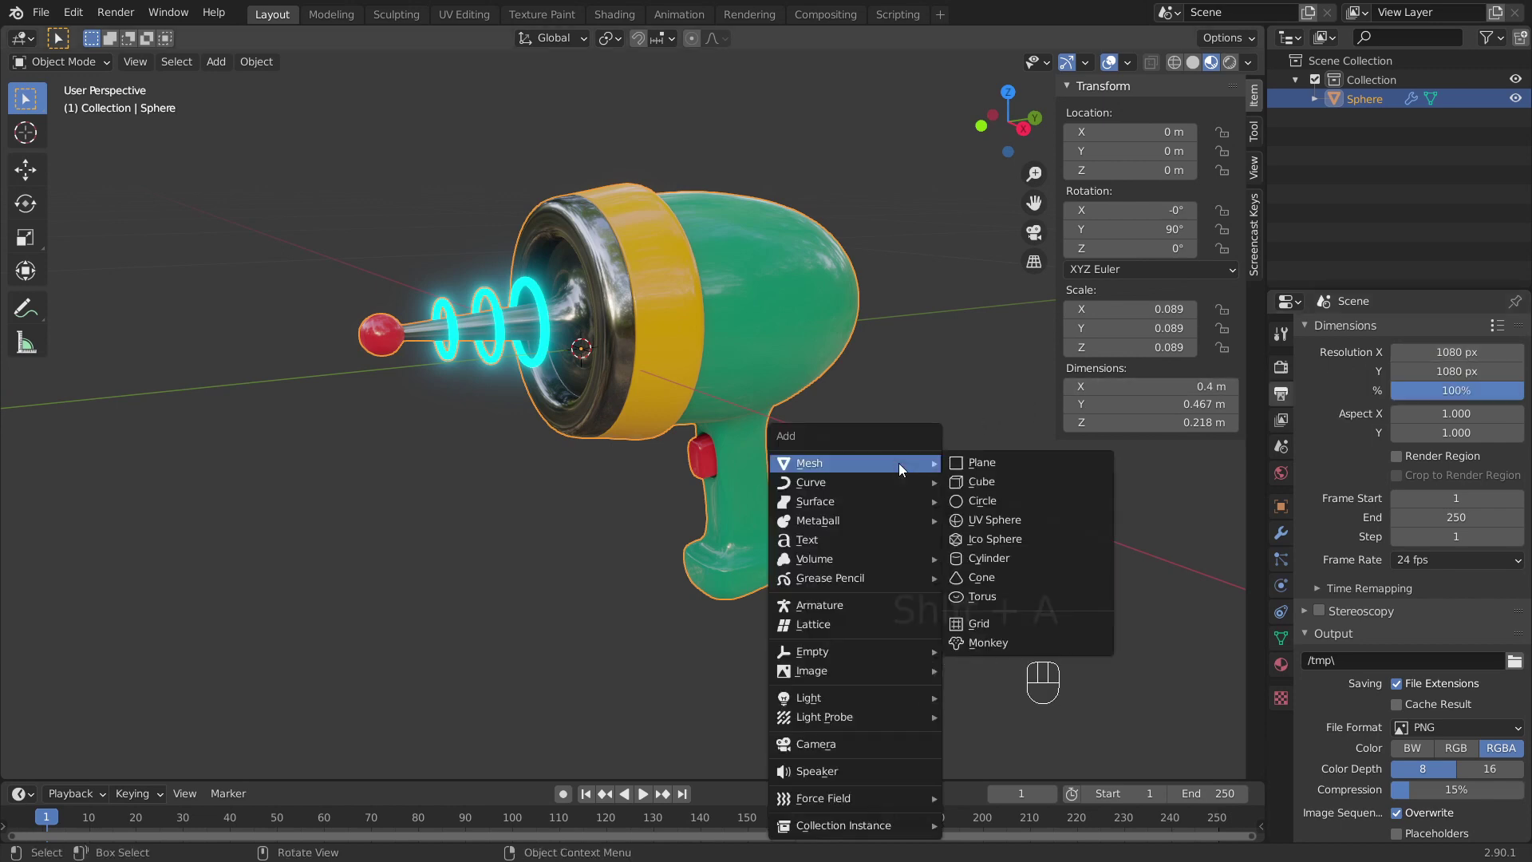
click(892, 742)
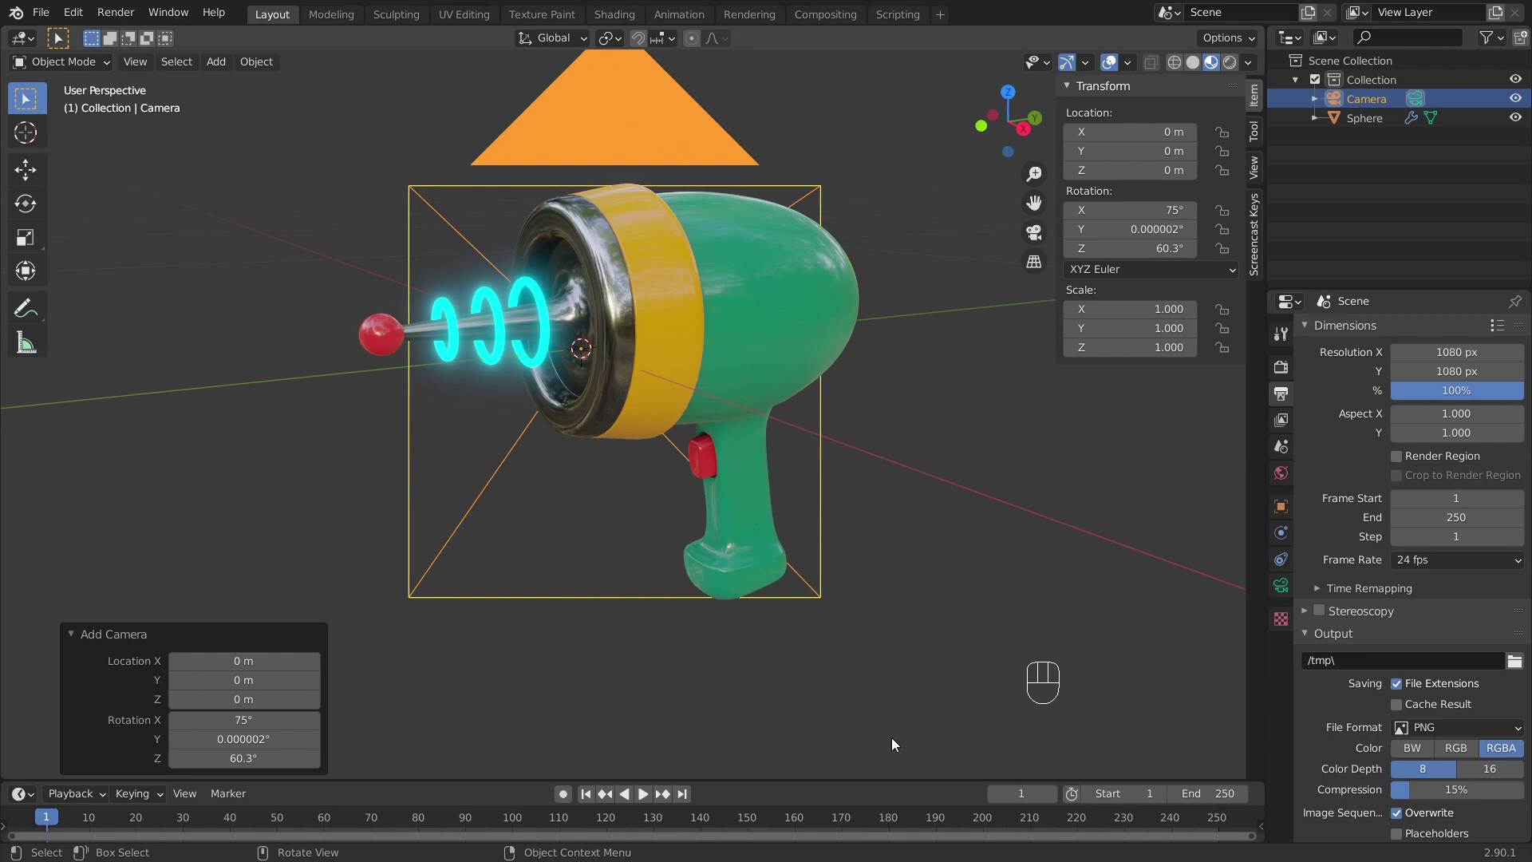
middle_drag(855, 551, 866, 390)
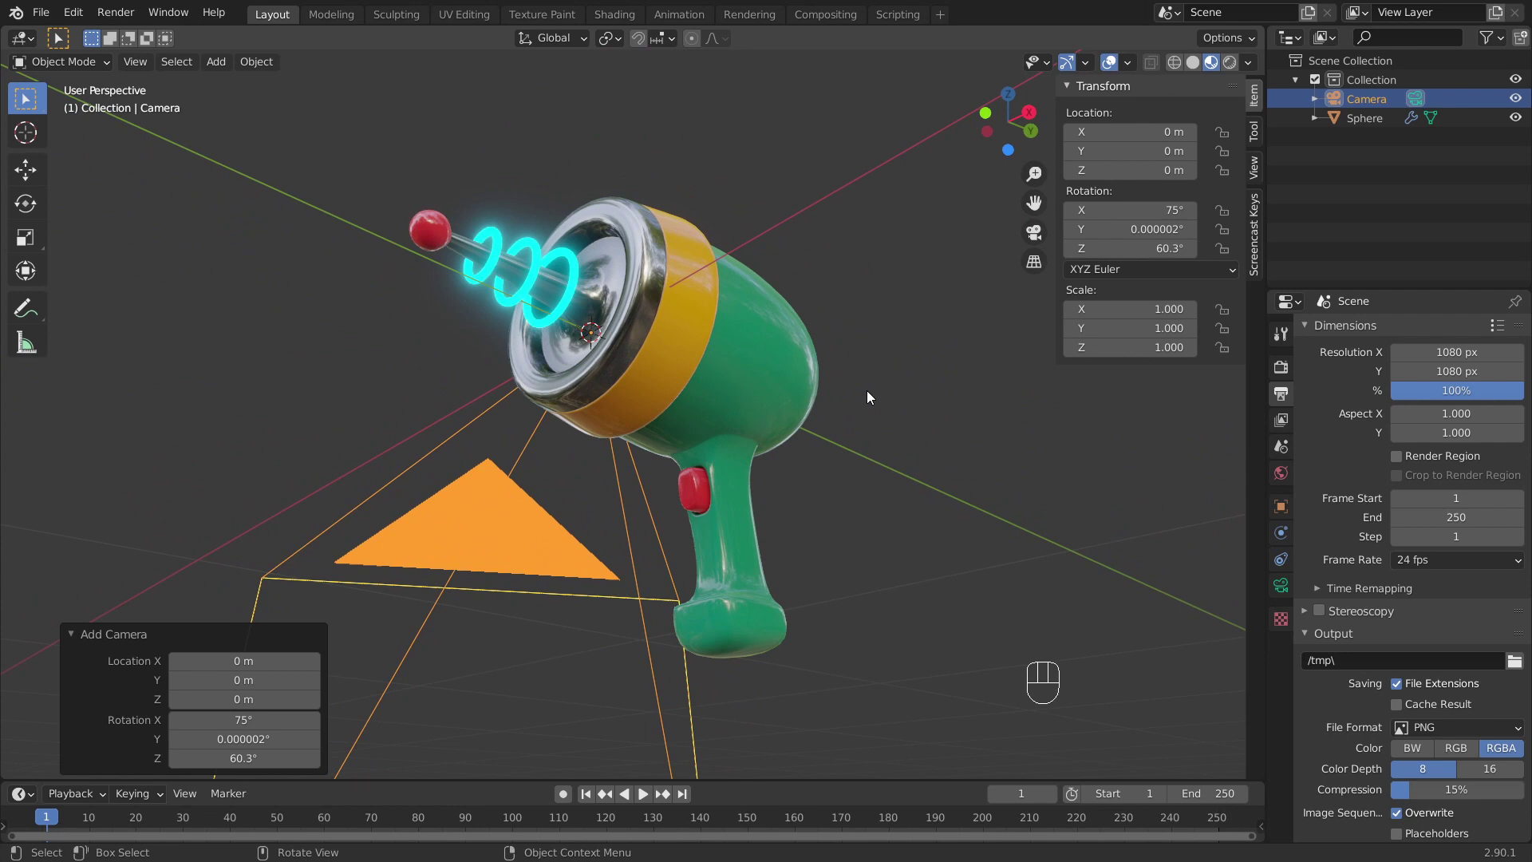
key(ctrl+alt+KP_0)
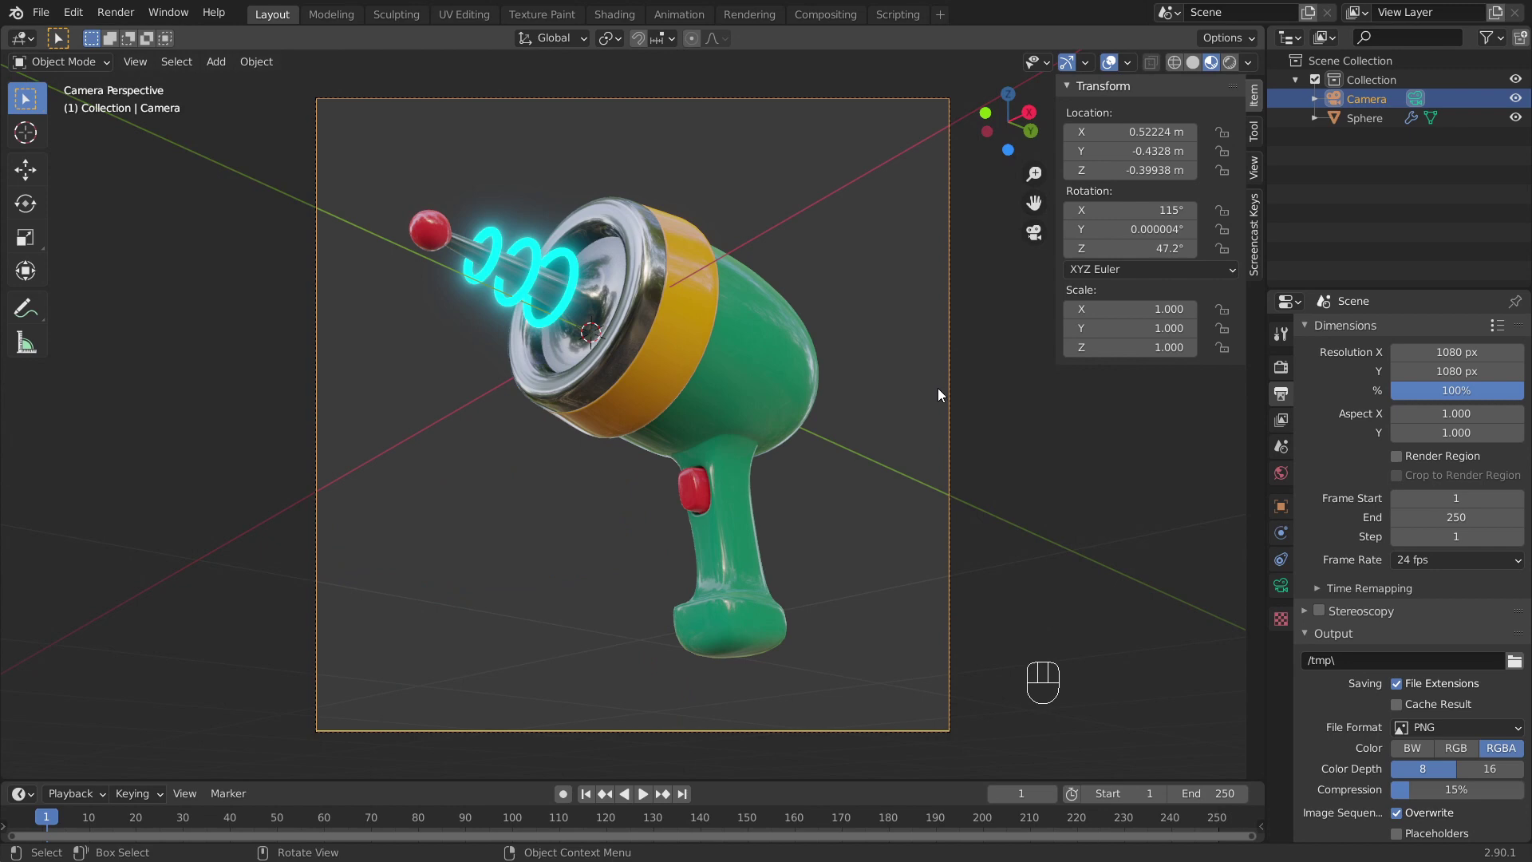
Step: Assign an Environment Texture to the world color and load courtyard.exr as its image
click(1278, 474)
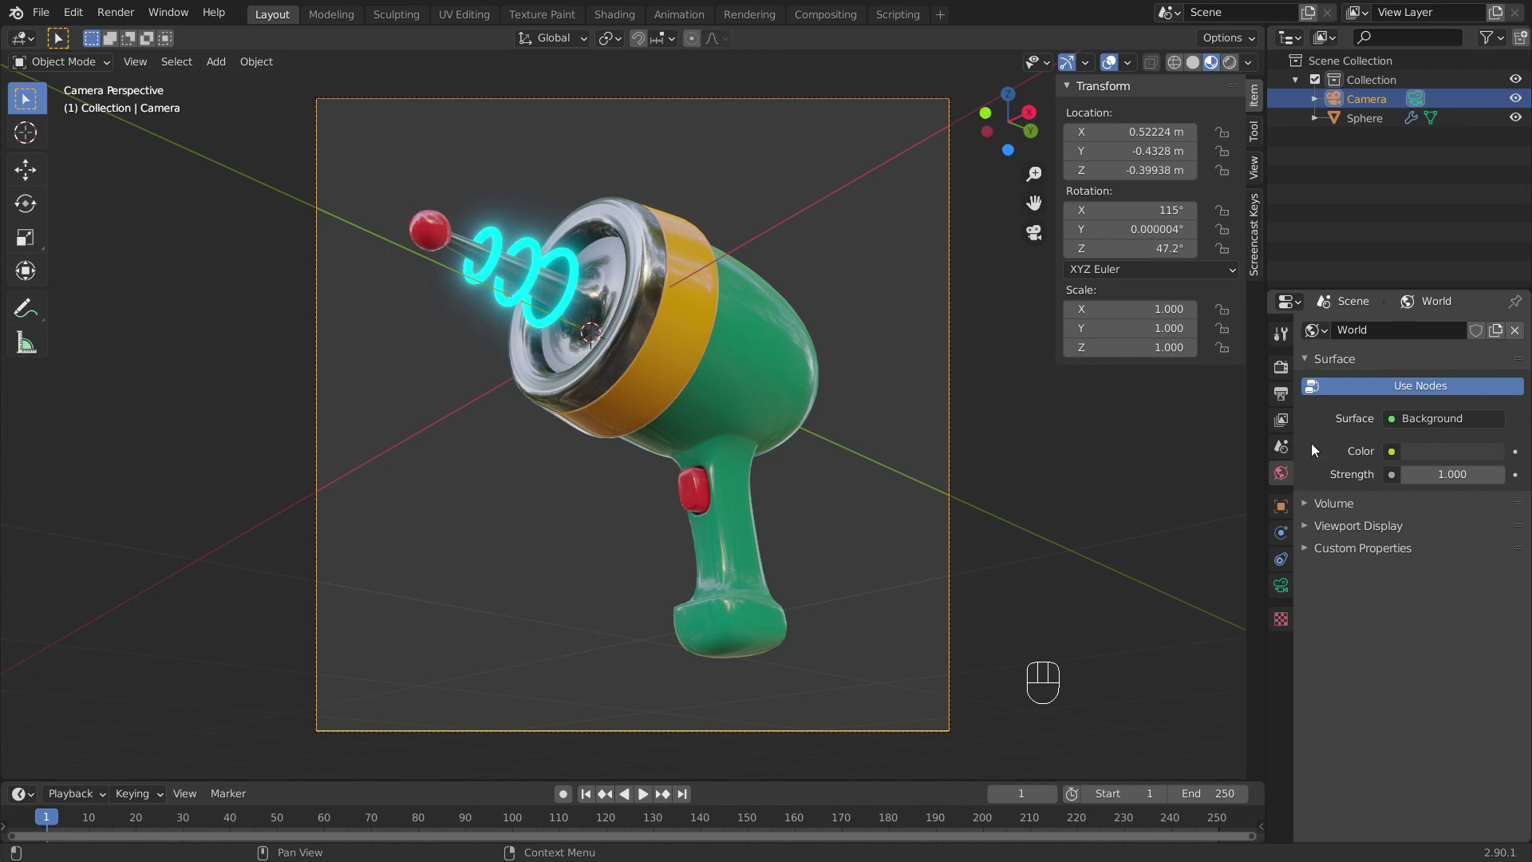
click(1392, 451)
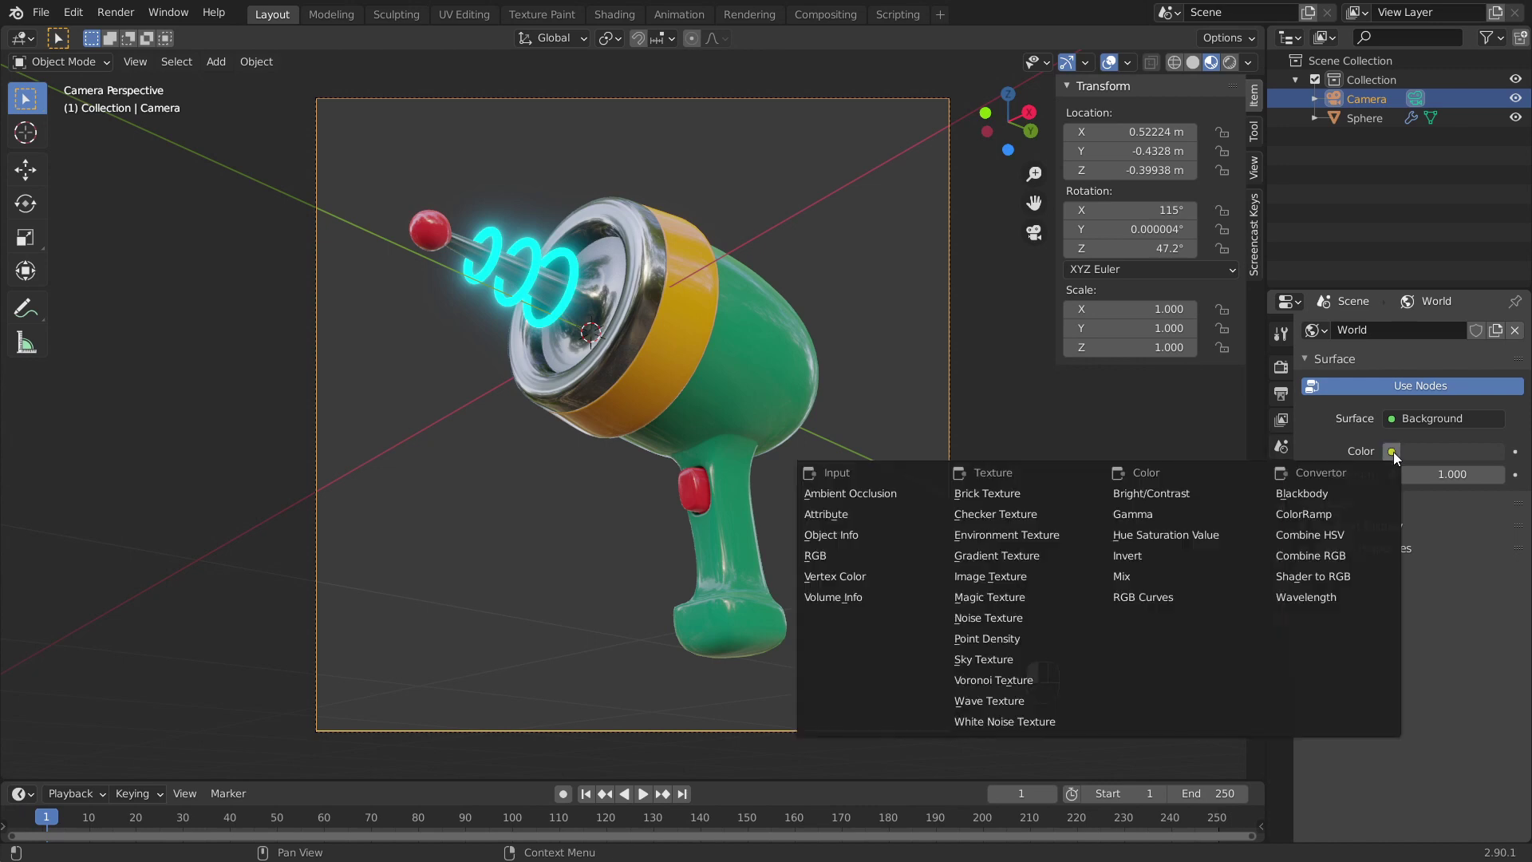
click(1027, 535)
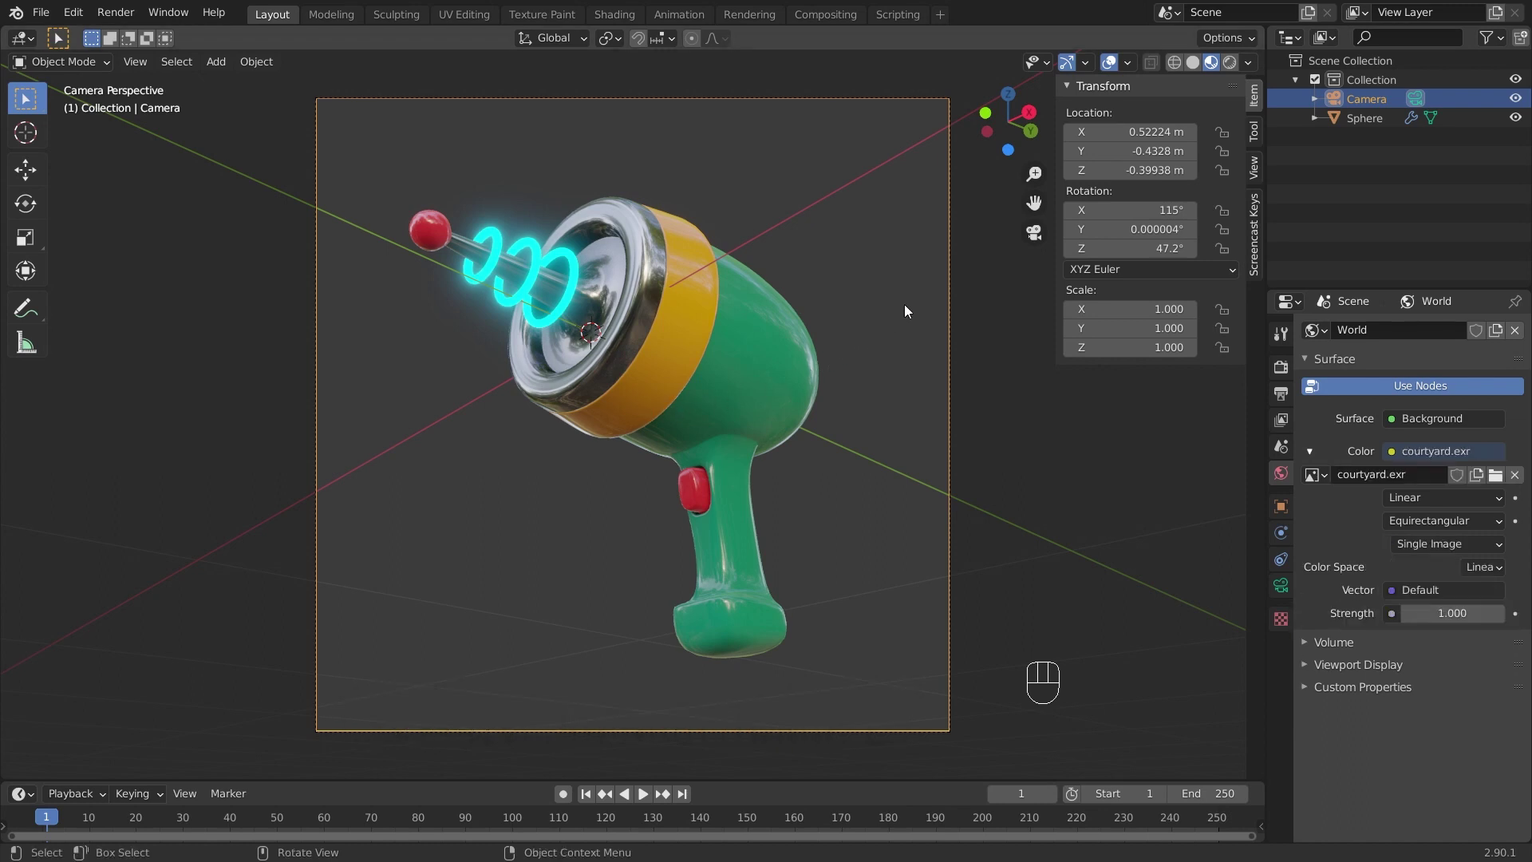
Step: Switch the viewport to rendered shading and set the world background strength to 2
click(1228, 64)
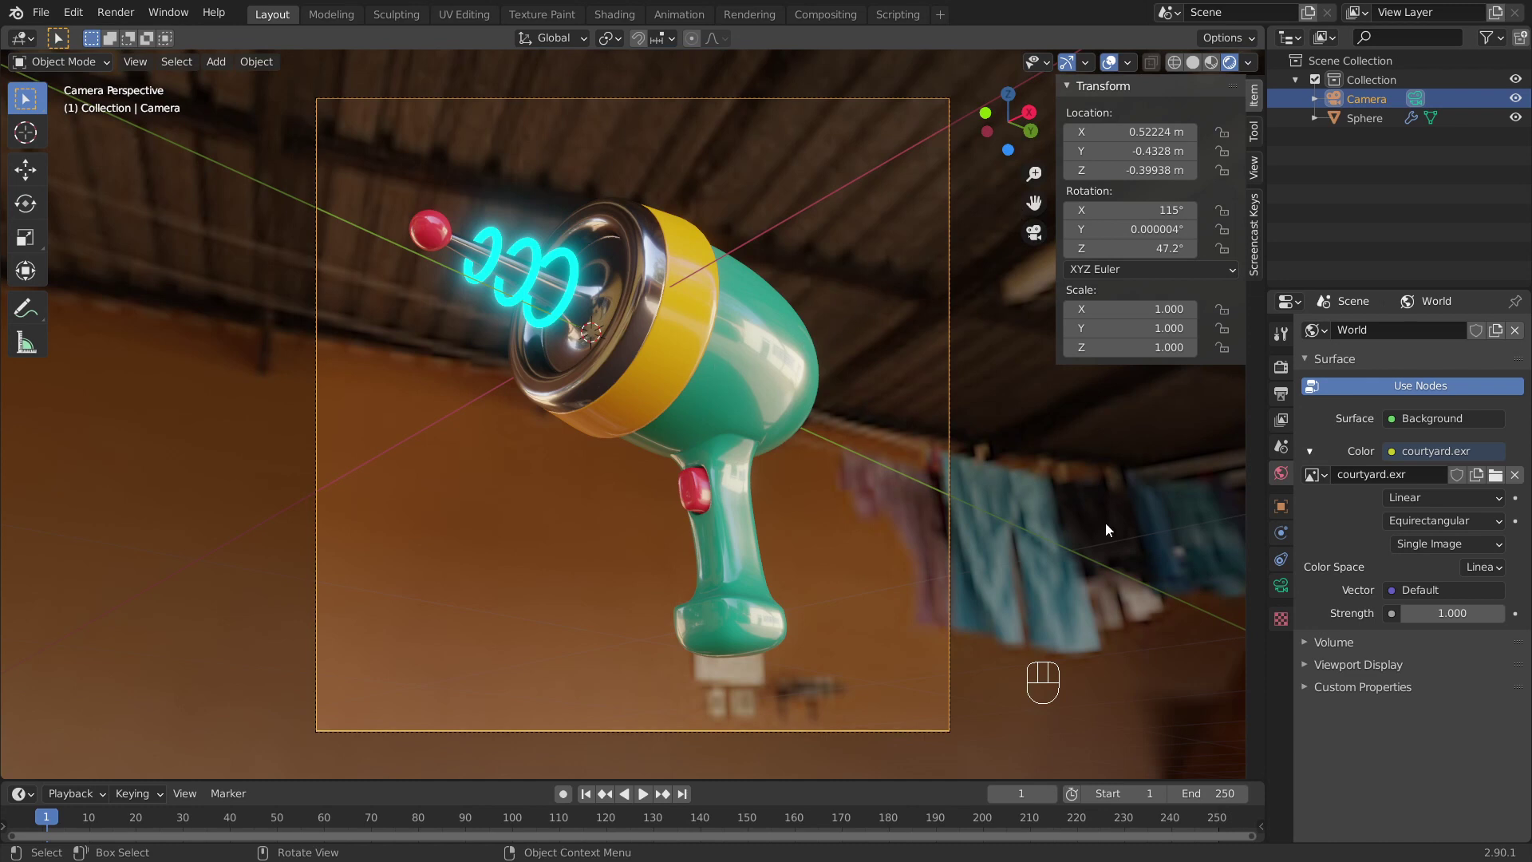
click(1478, 616)
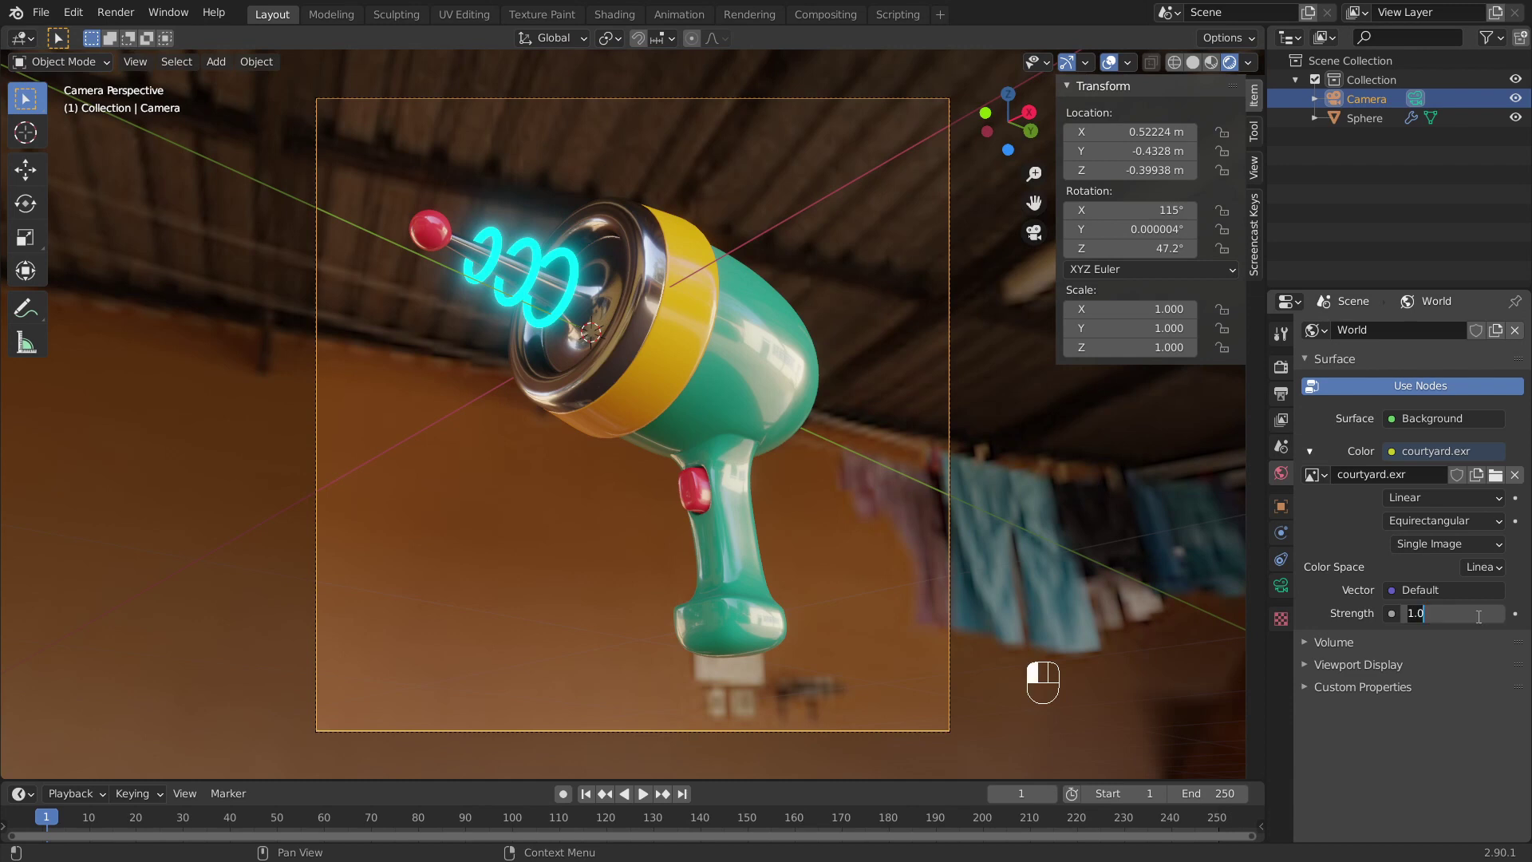
text(2)
key(Return)
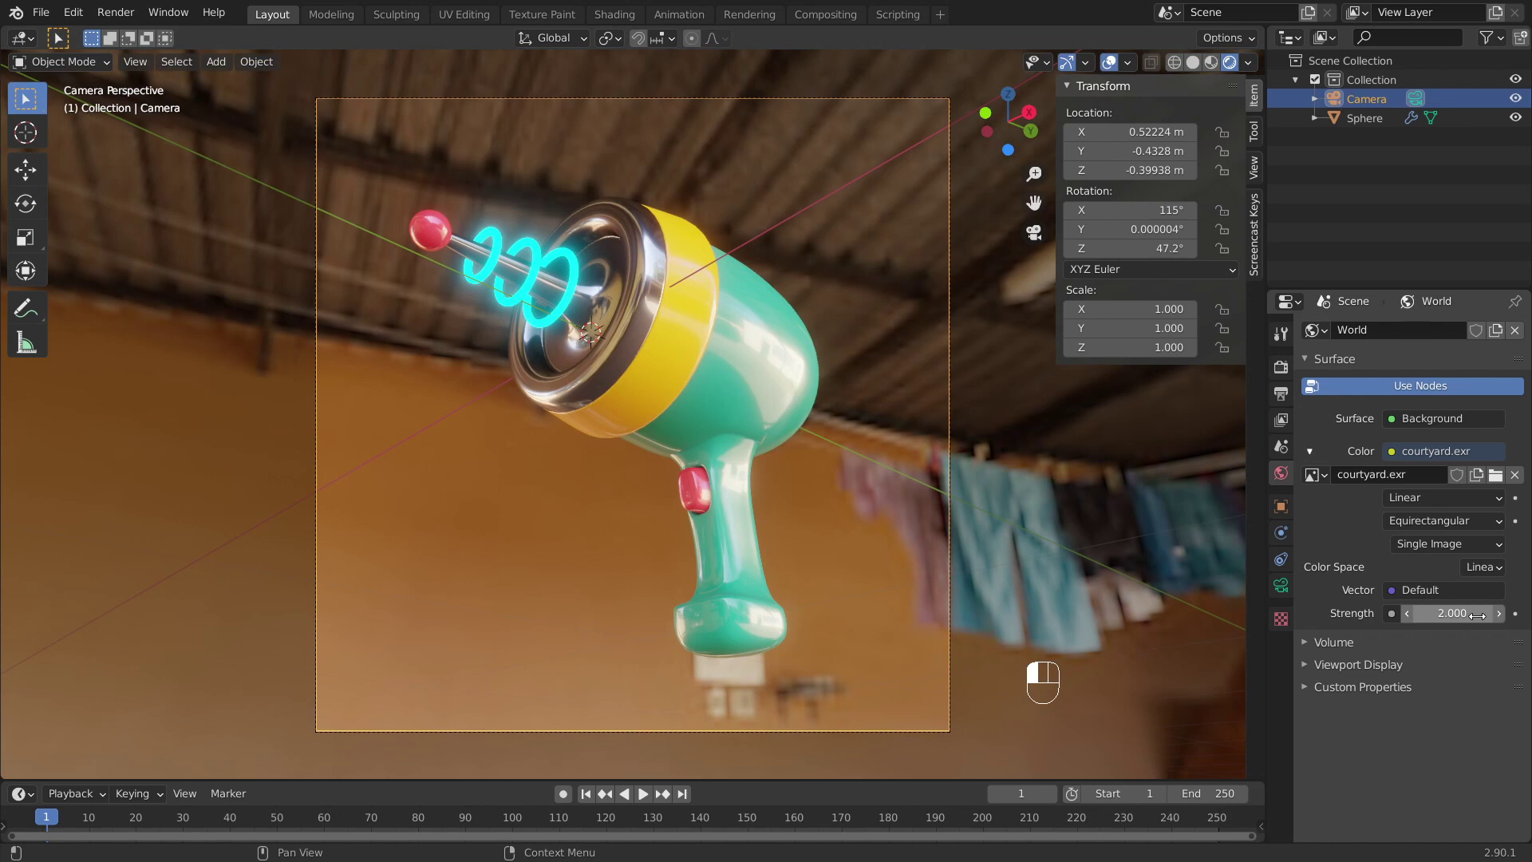
Step: Add a UV sphere of 1 m radius at the world origin, enclosing the ray gun and camera
key(shift+a)
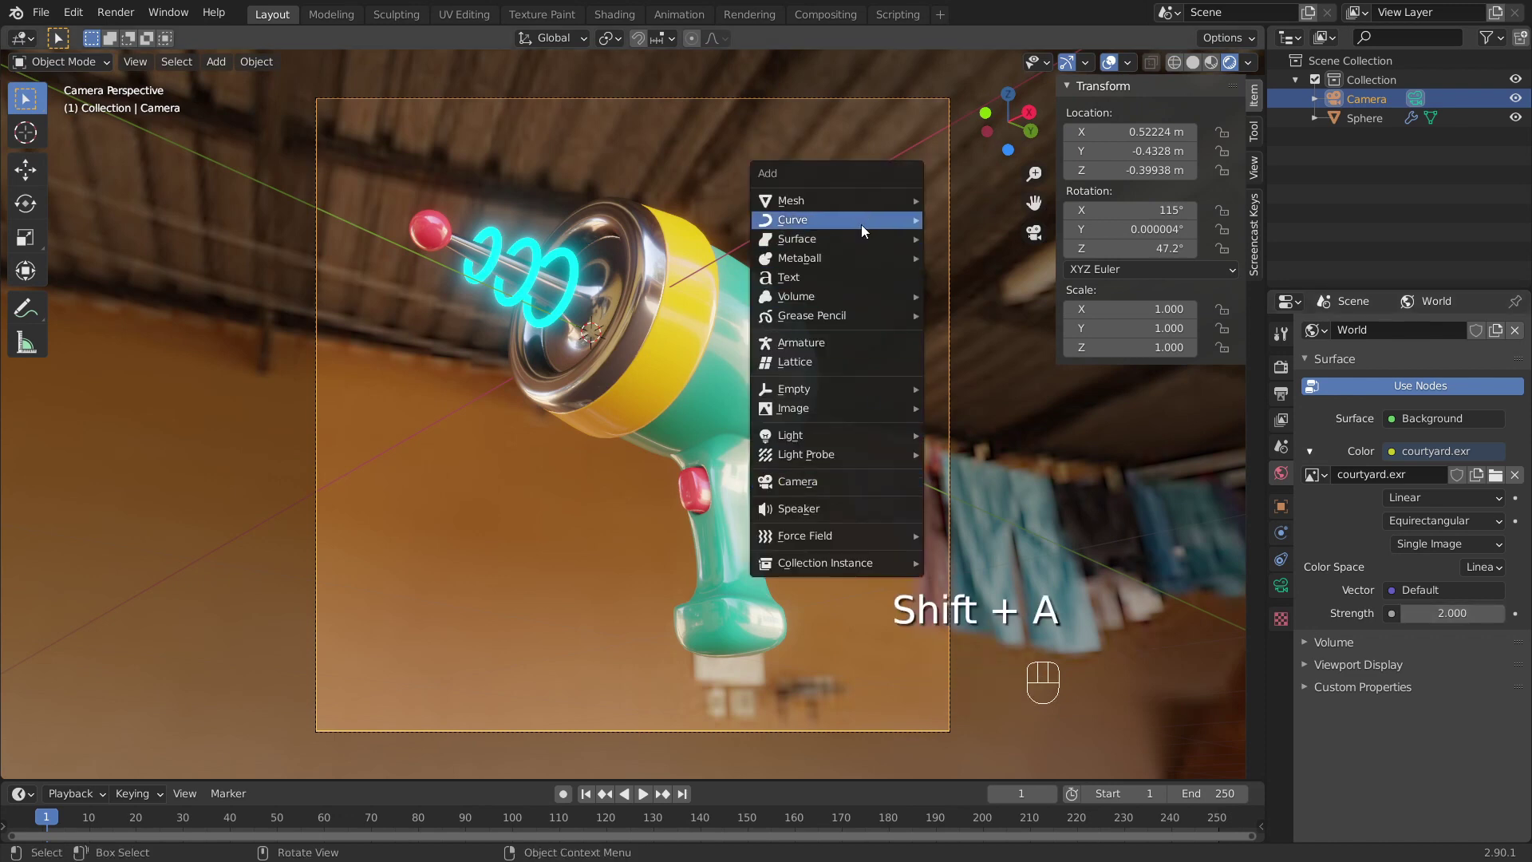
mouse_move(859, 204)
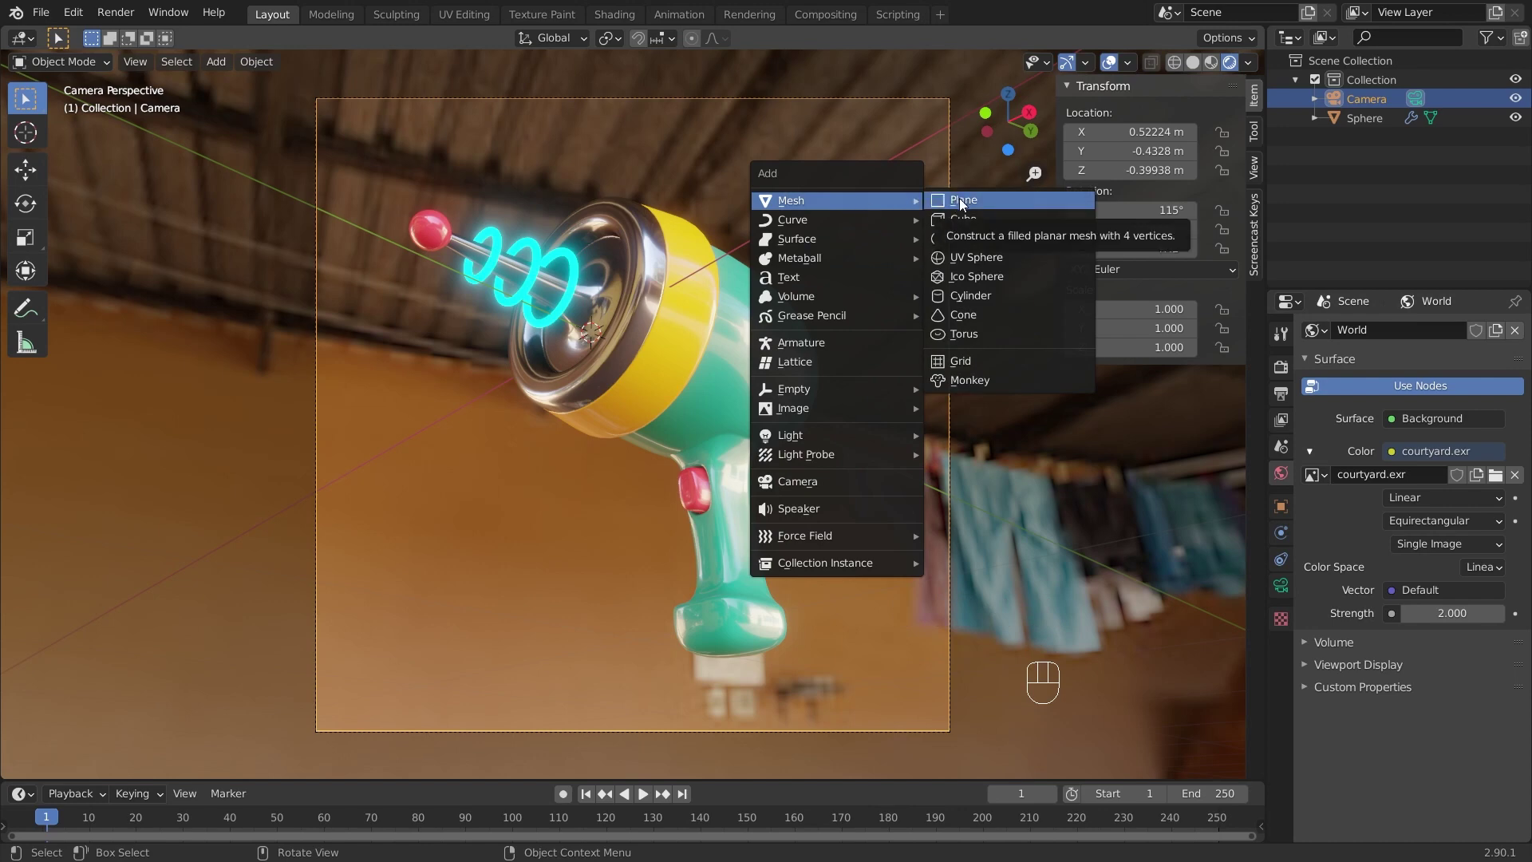
click(981, 257)
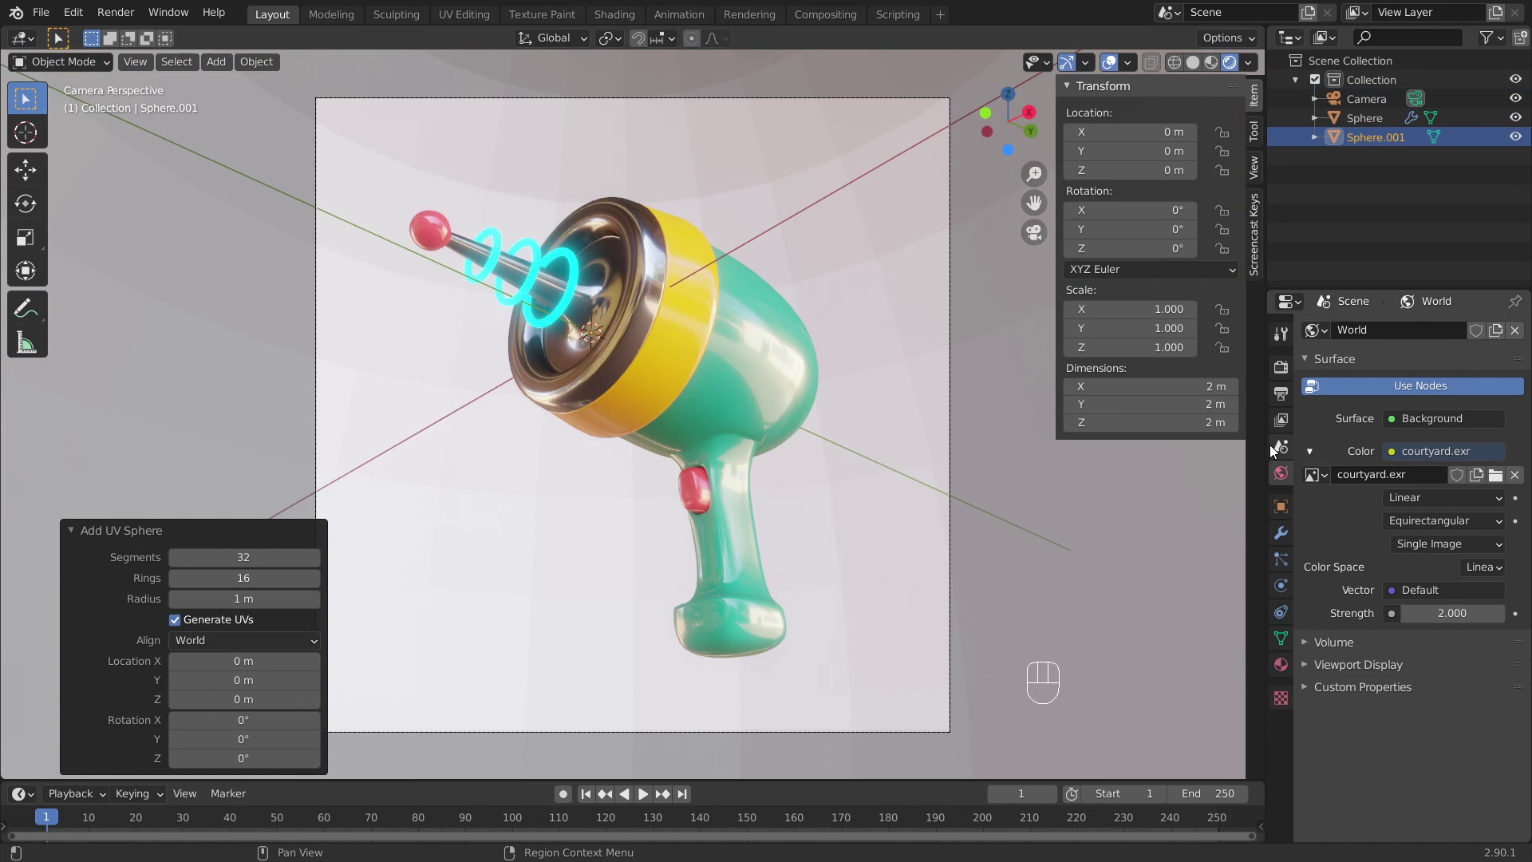
Step: Create a new material on the enclosing sphere and name it Background
click(1280, 664)
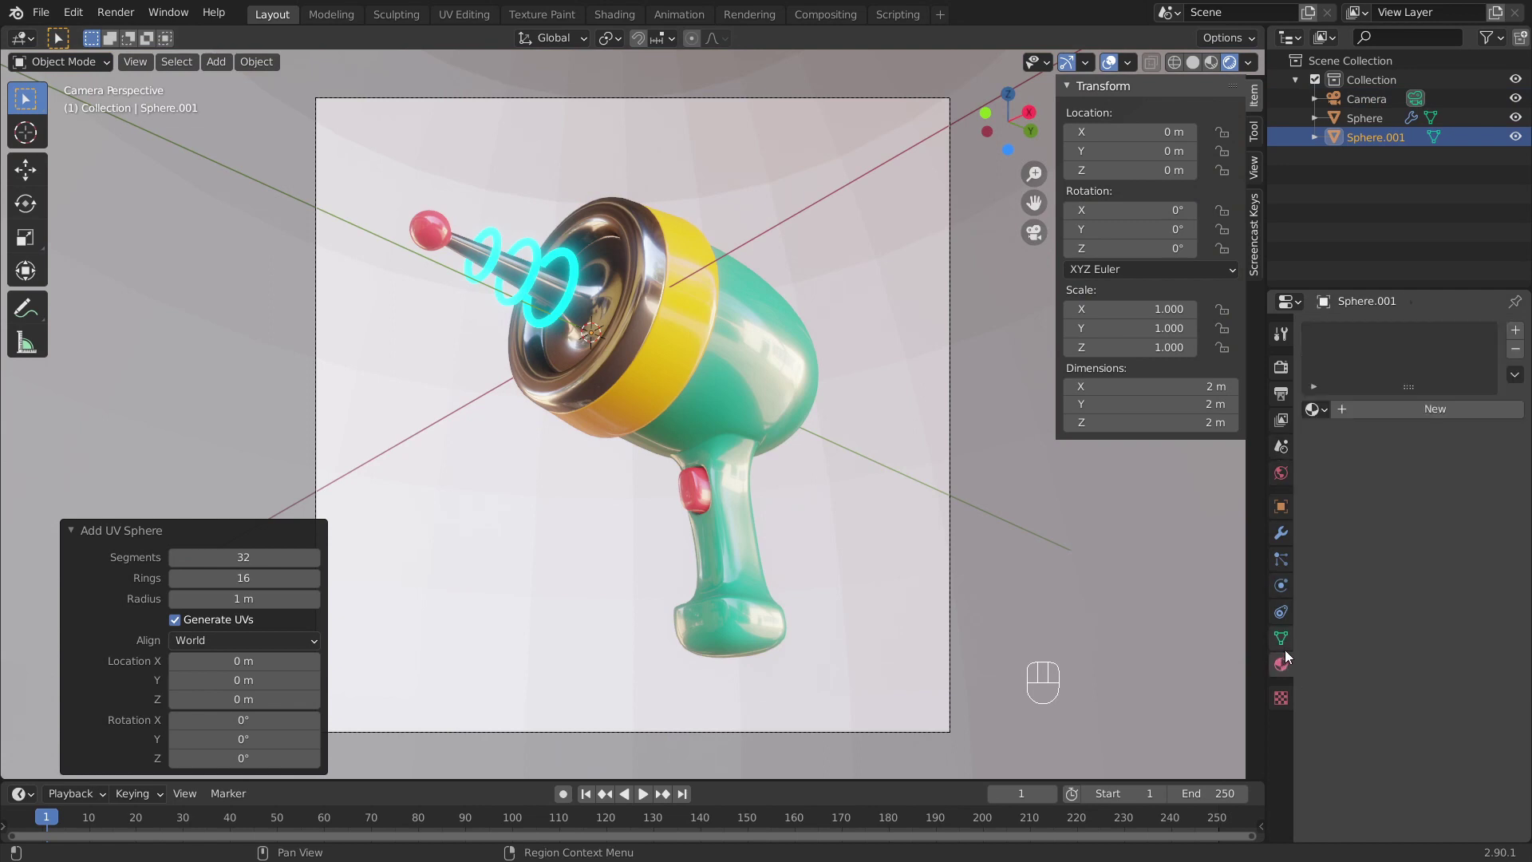
click(1392, 409)
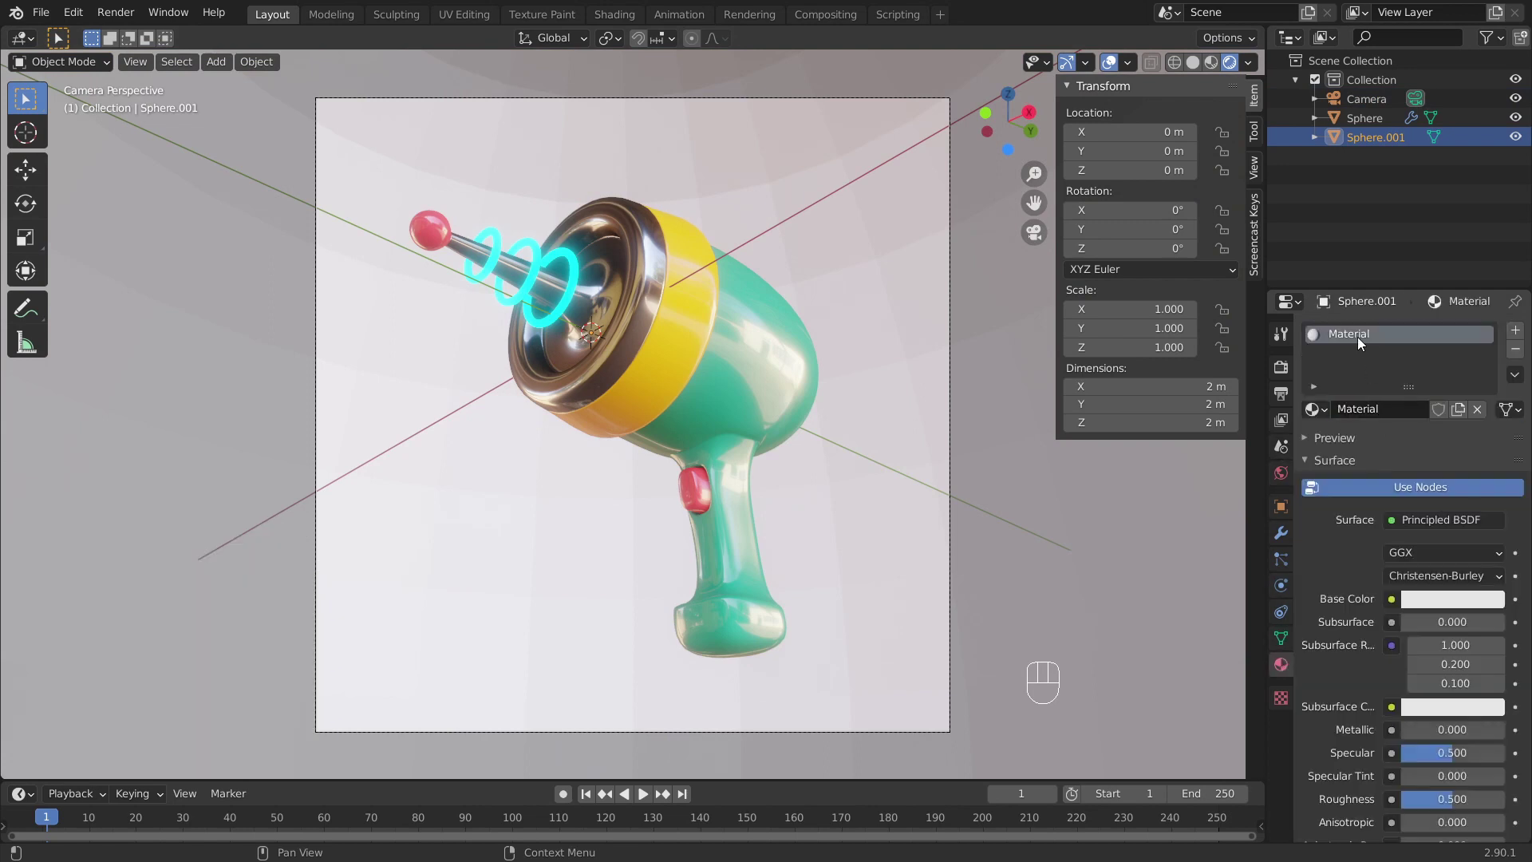
click(1363, 409)
text(Back)
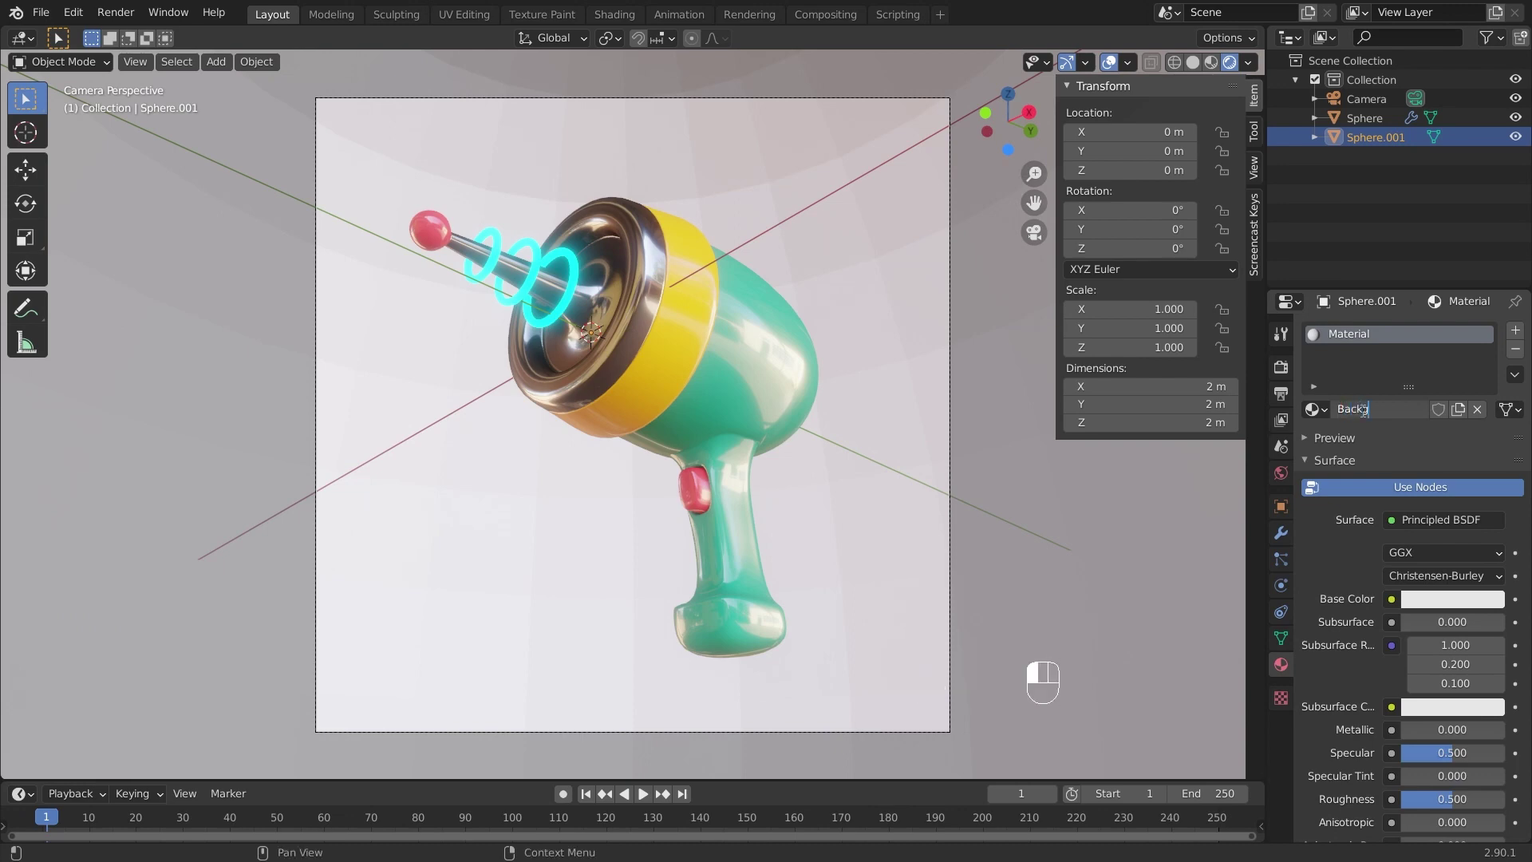
text(ground)
key(Return)
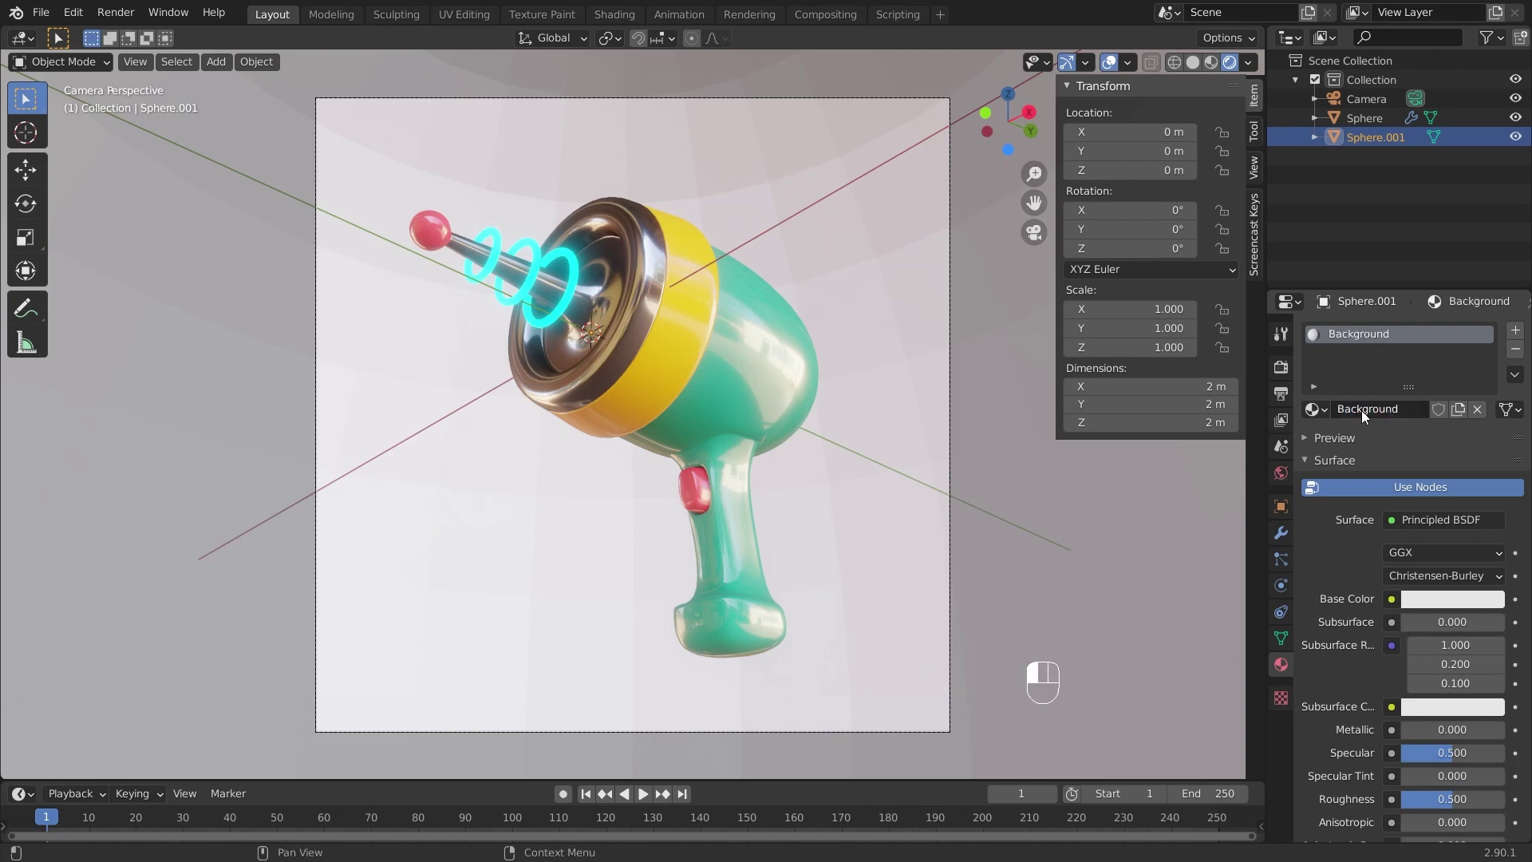
Step: Set the Background material's base color to black (000000) and its specular to 0, and render the image
click(1461, 599)
drag(1487, 347, 1487, 465)
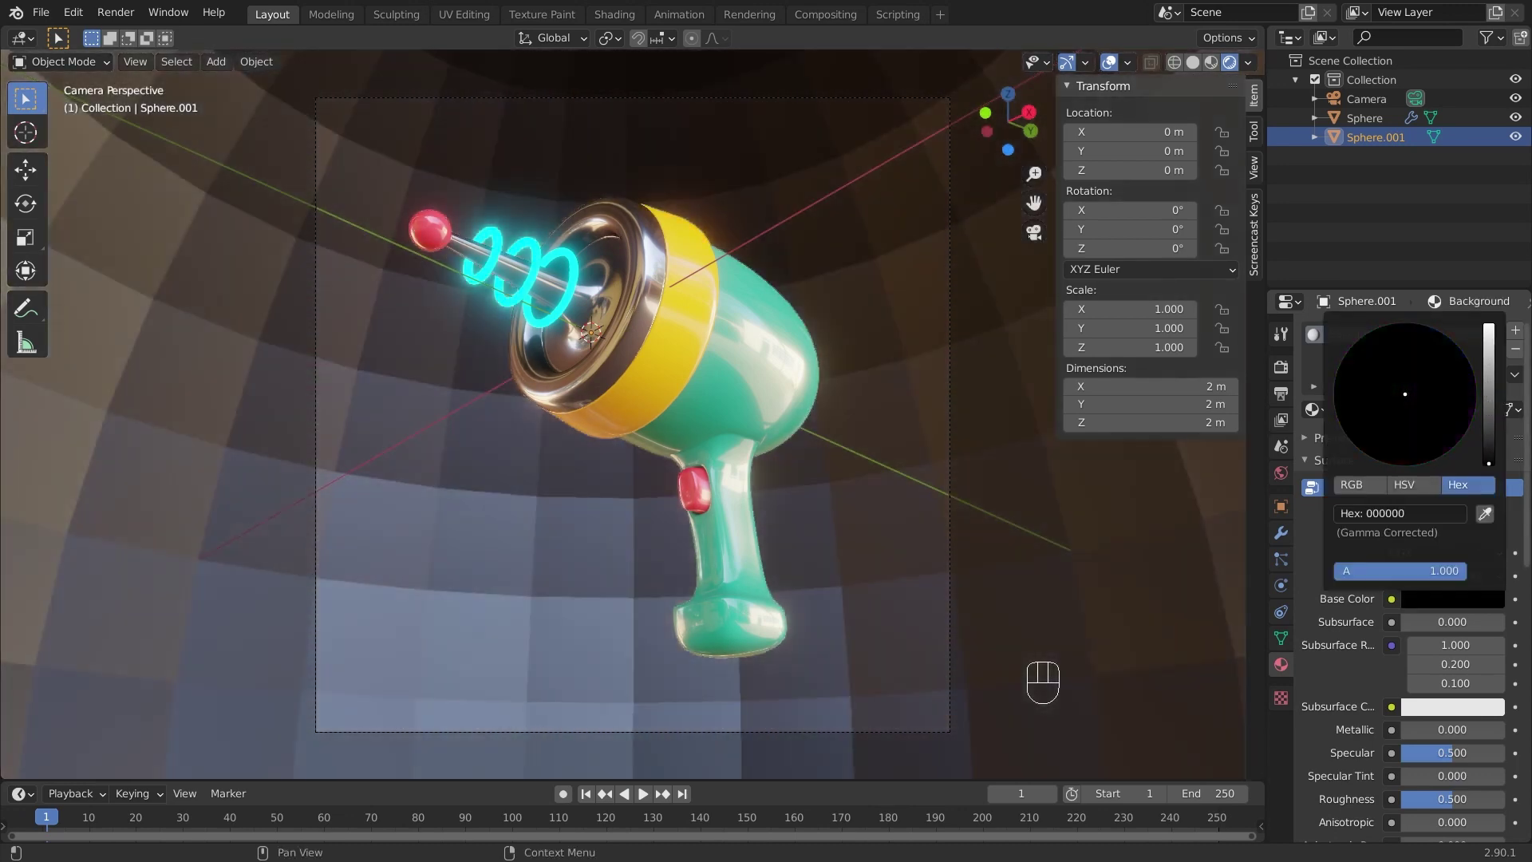
drag(1466, 753, 1404, 753)
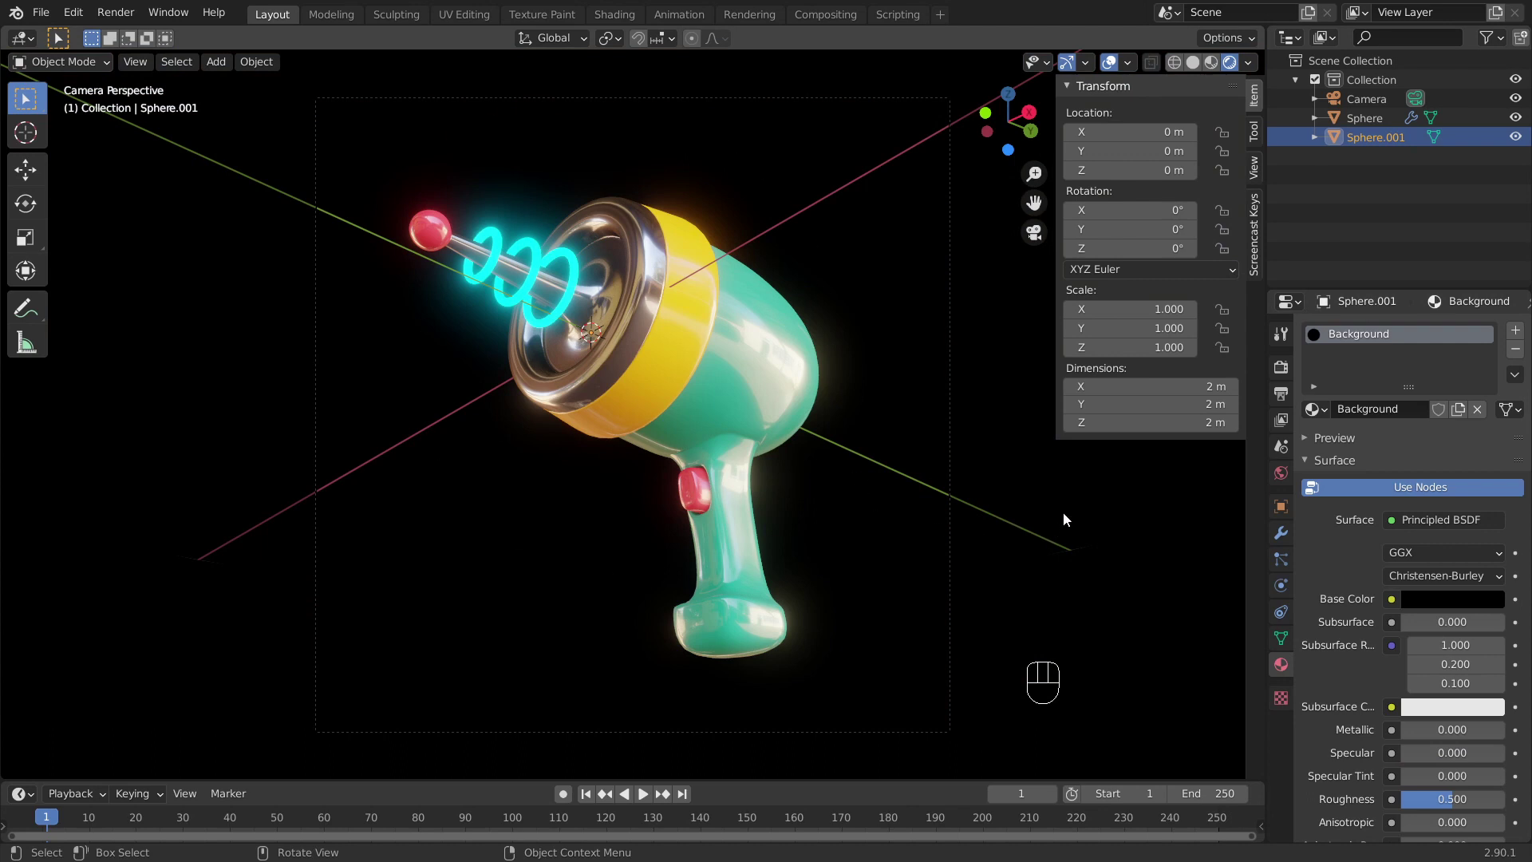
key(F12)
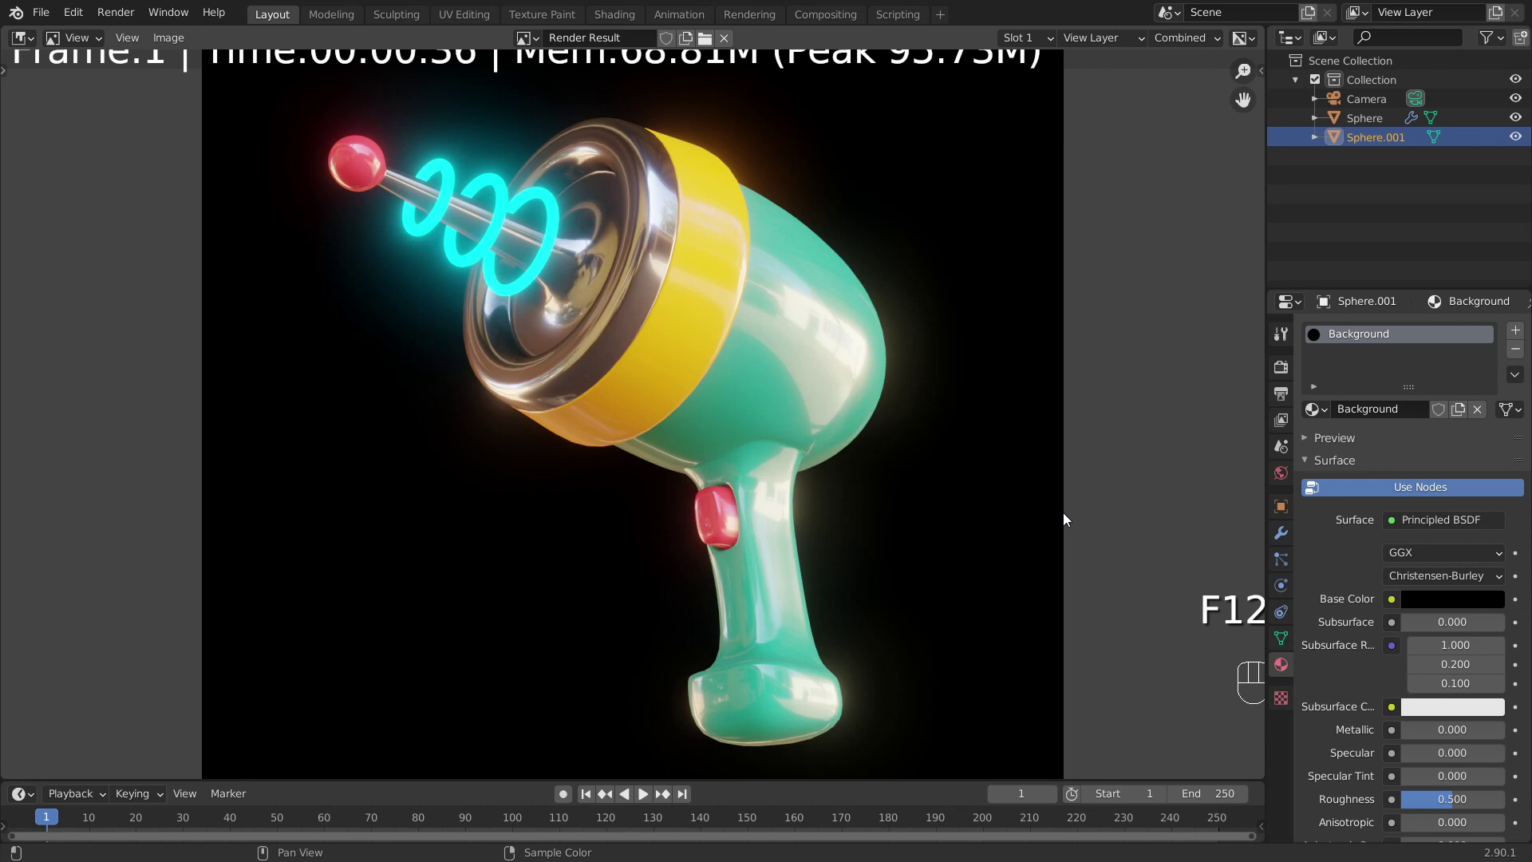